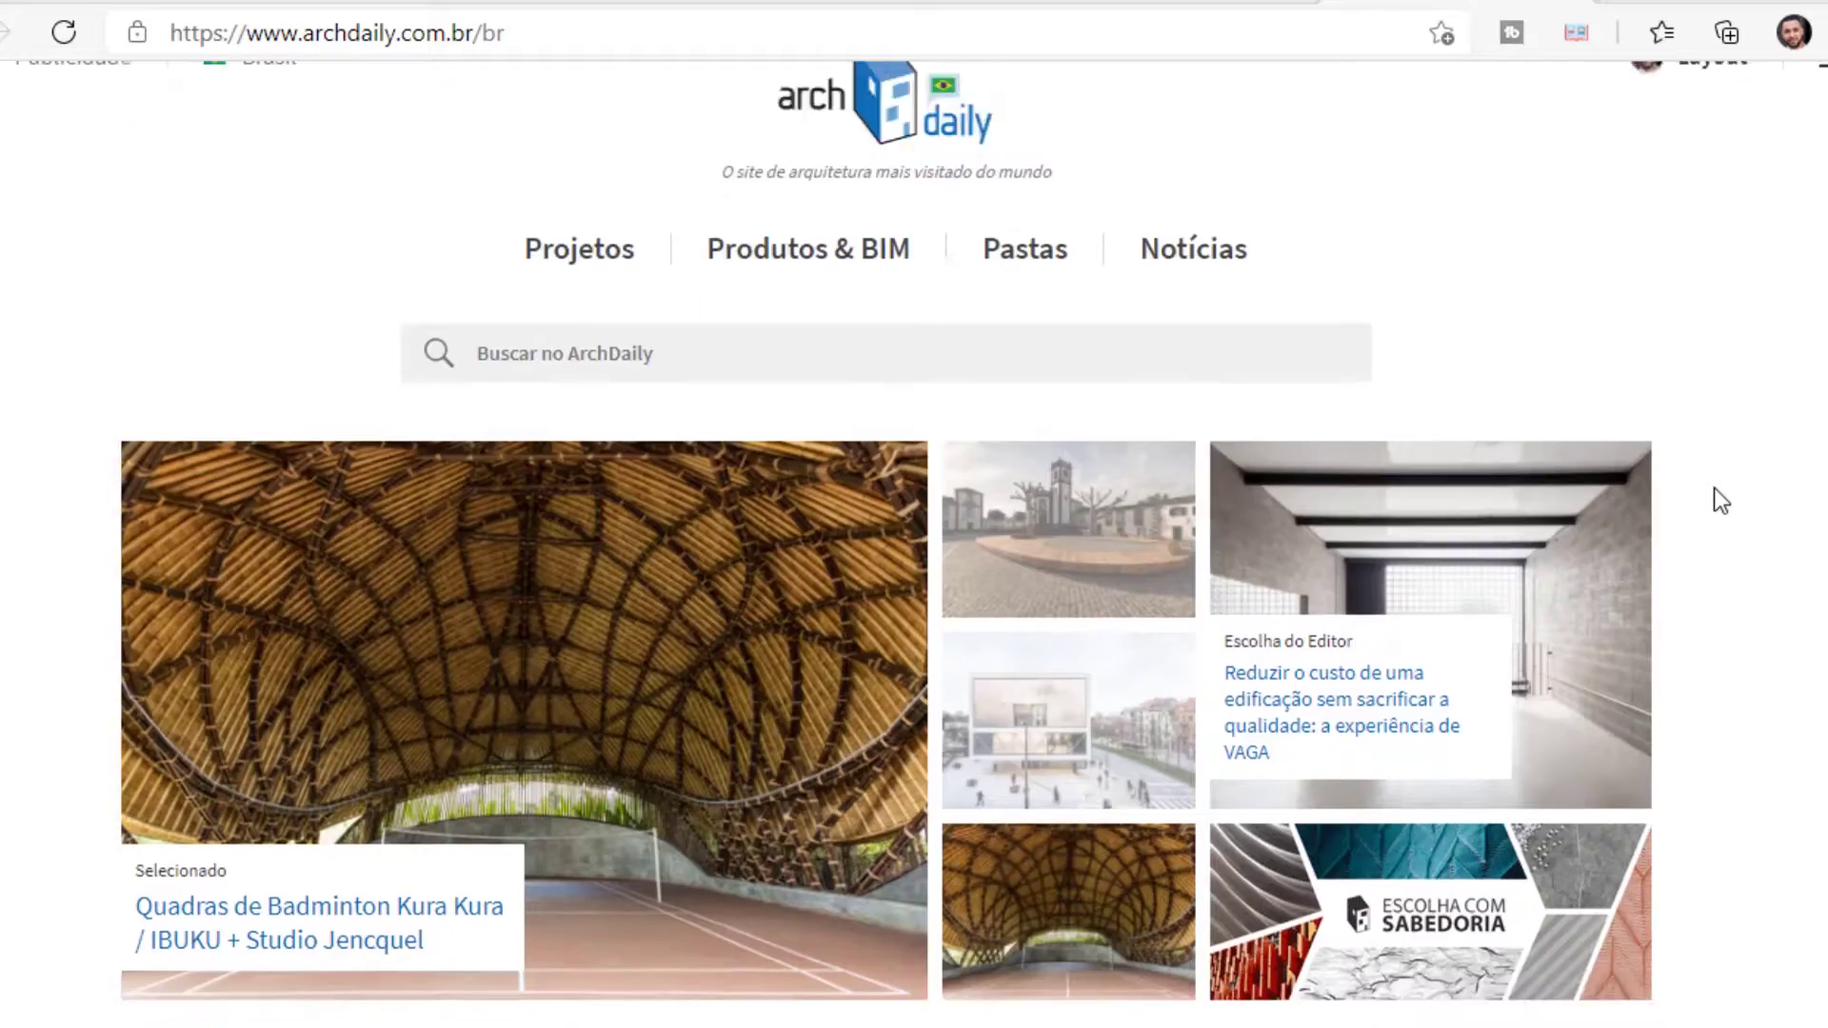
# Scroll the ArchDaily feed and open the La Poste du Louvre project page
pyautogui.scroll(-5, 1714, 495)
pyautogui.scroll(-5, 1714, 495)
pyautogui.scroll(-4, 1714, 501)
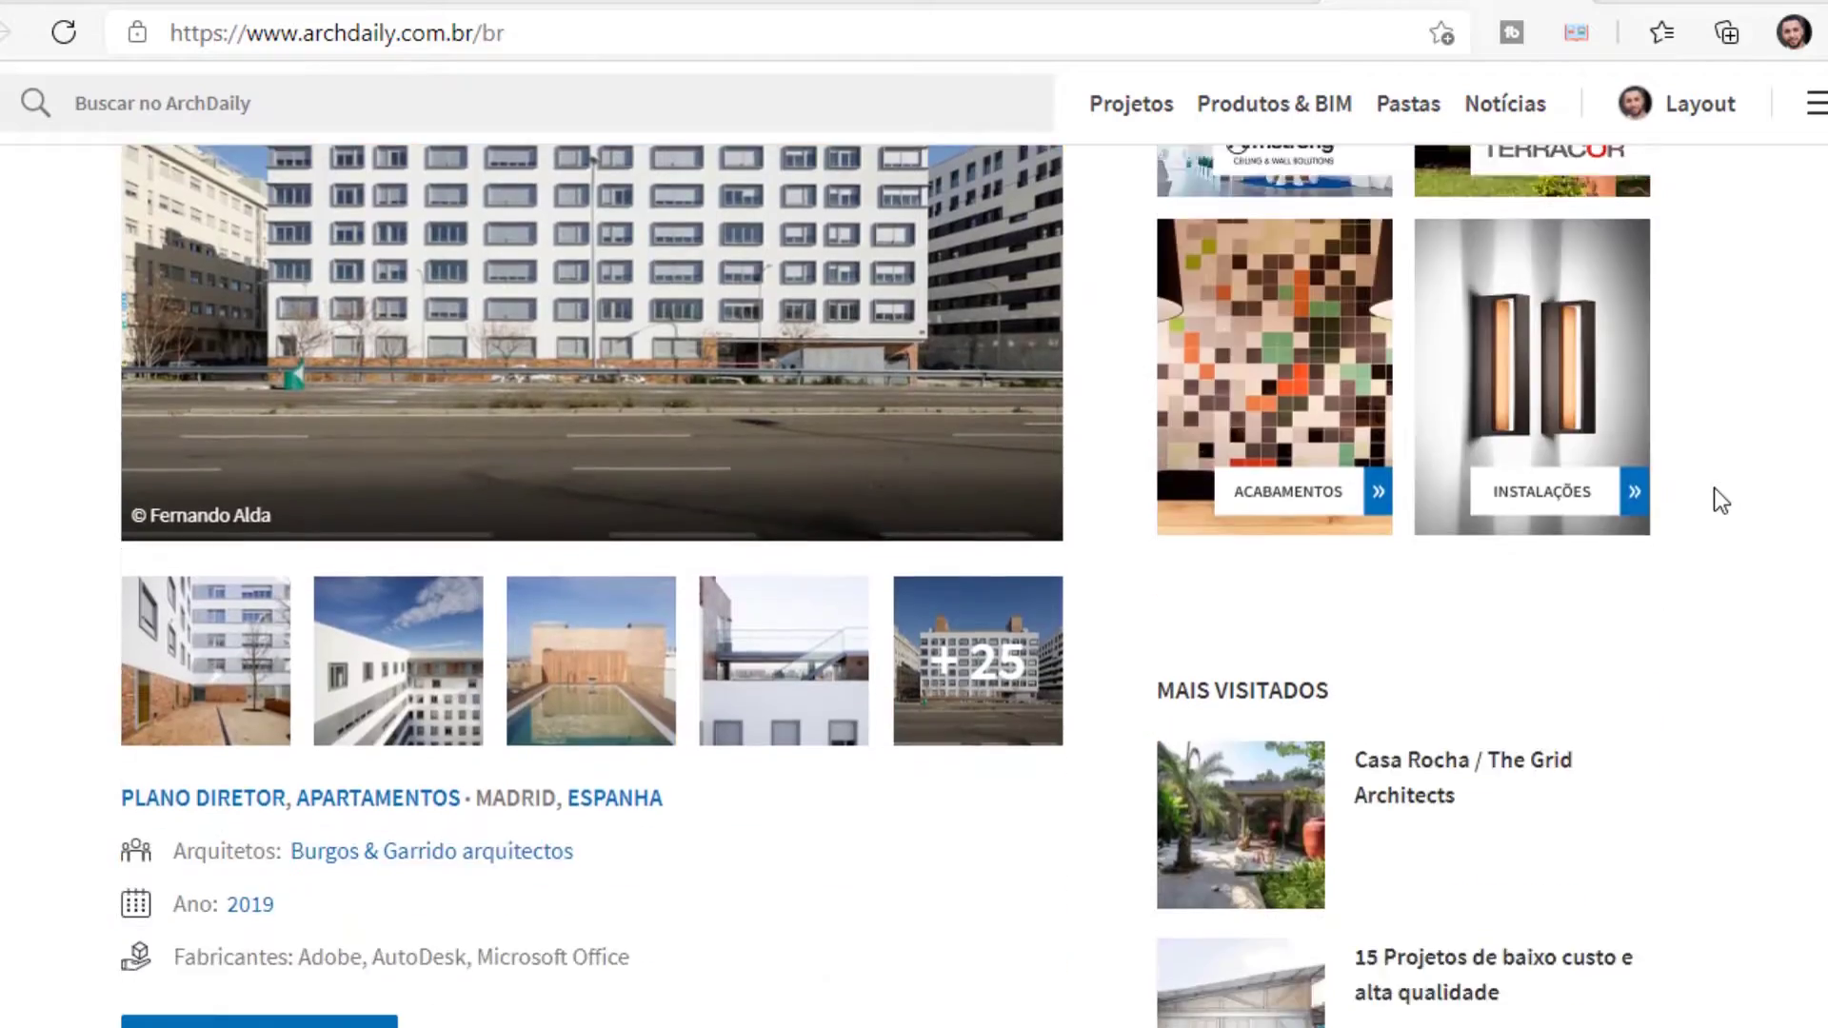
pyautogui.scroll(-3, 1714, 501)
pyautogui.scroll(-7, 1714, 501)
pyautogui.scroll(-10, 1714, 501)
pyautogui.click(808, 657)
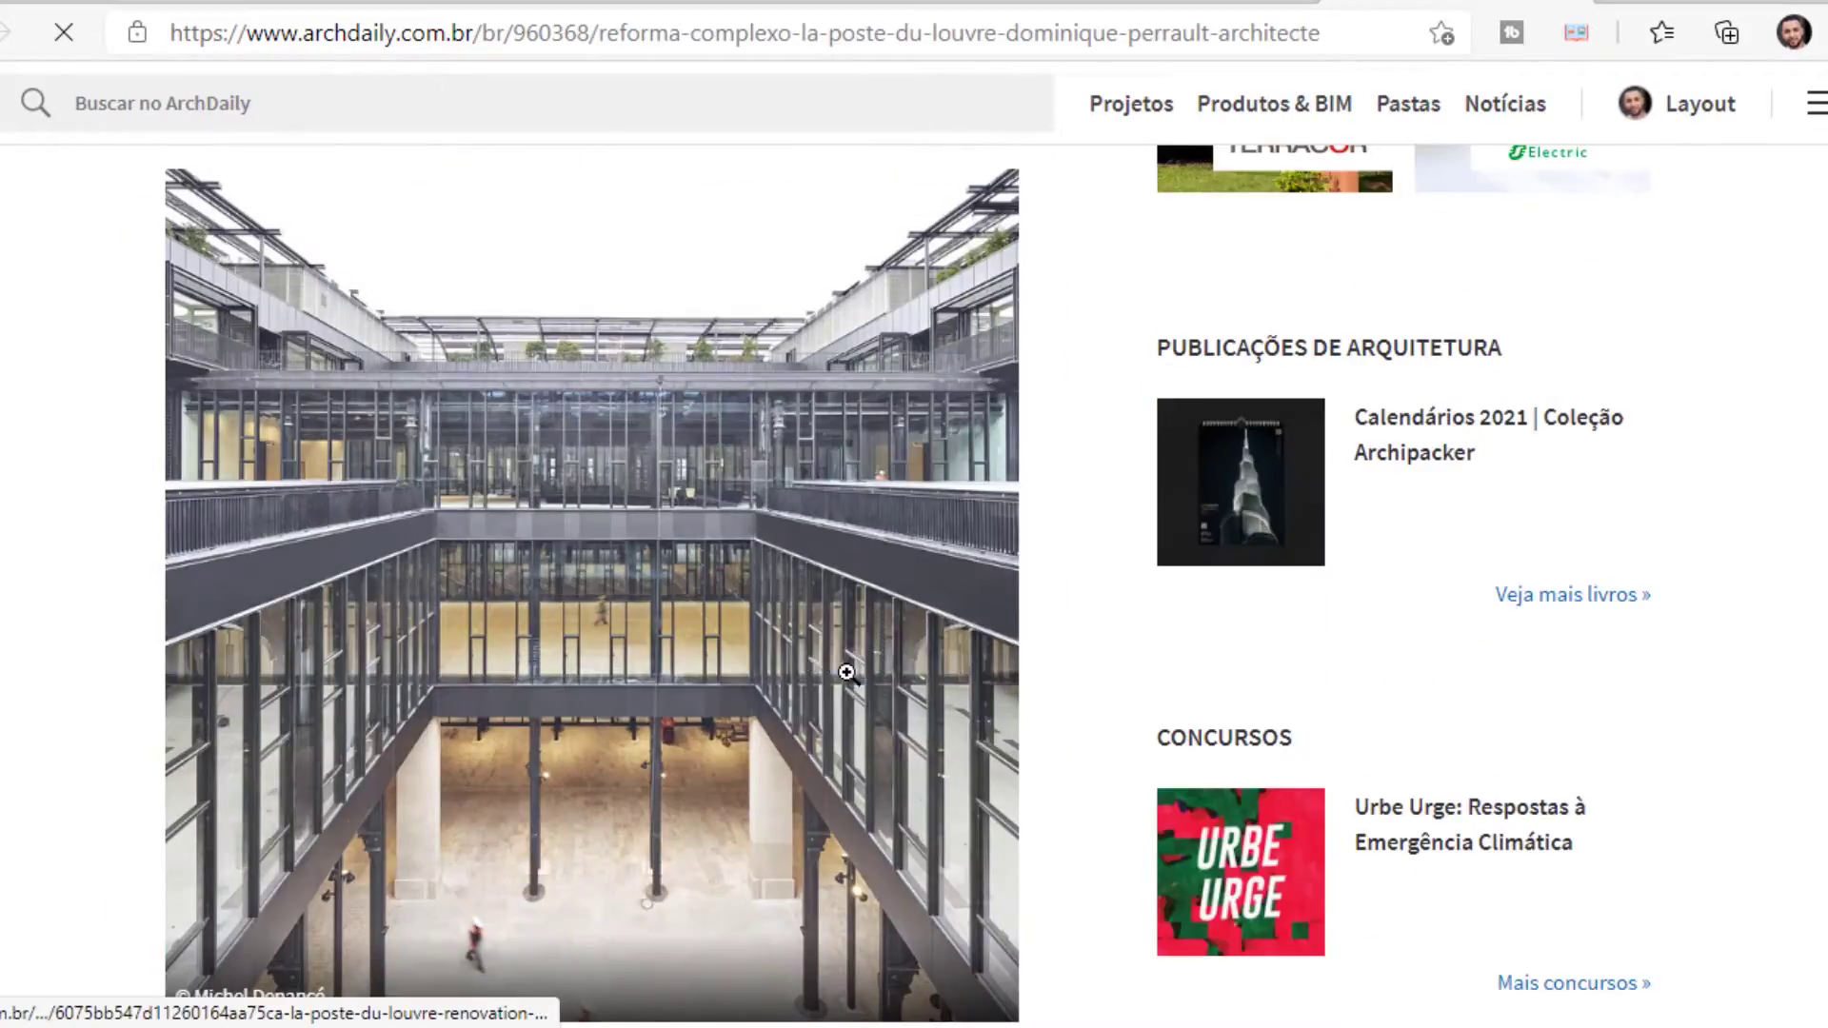
# Enlarge the ground-floor plan in the gallery and bring up its image-saving options
pyautogui.scroll(-5, 1038, 756)
pyautogui.scroll(-5, 1033, 757)
pyautogui.scroll(-5, 1019, 757)
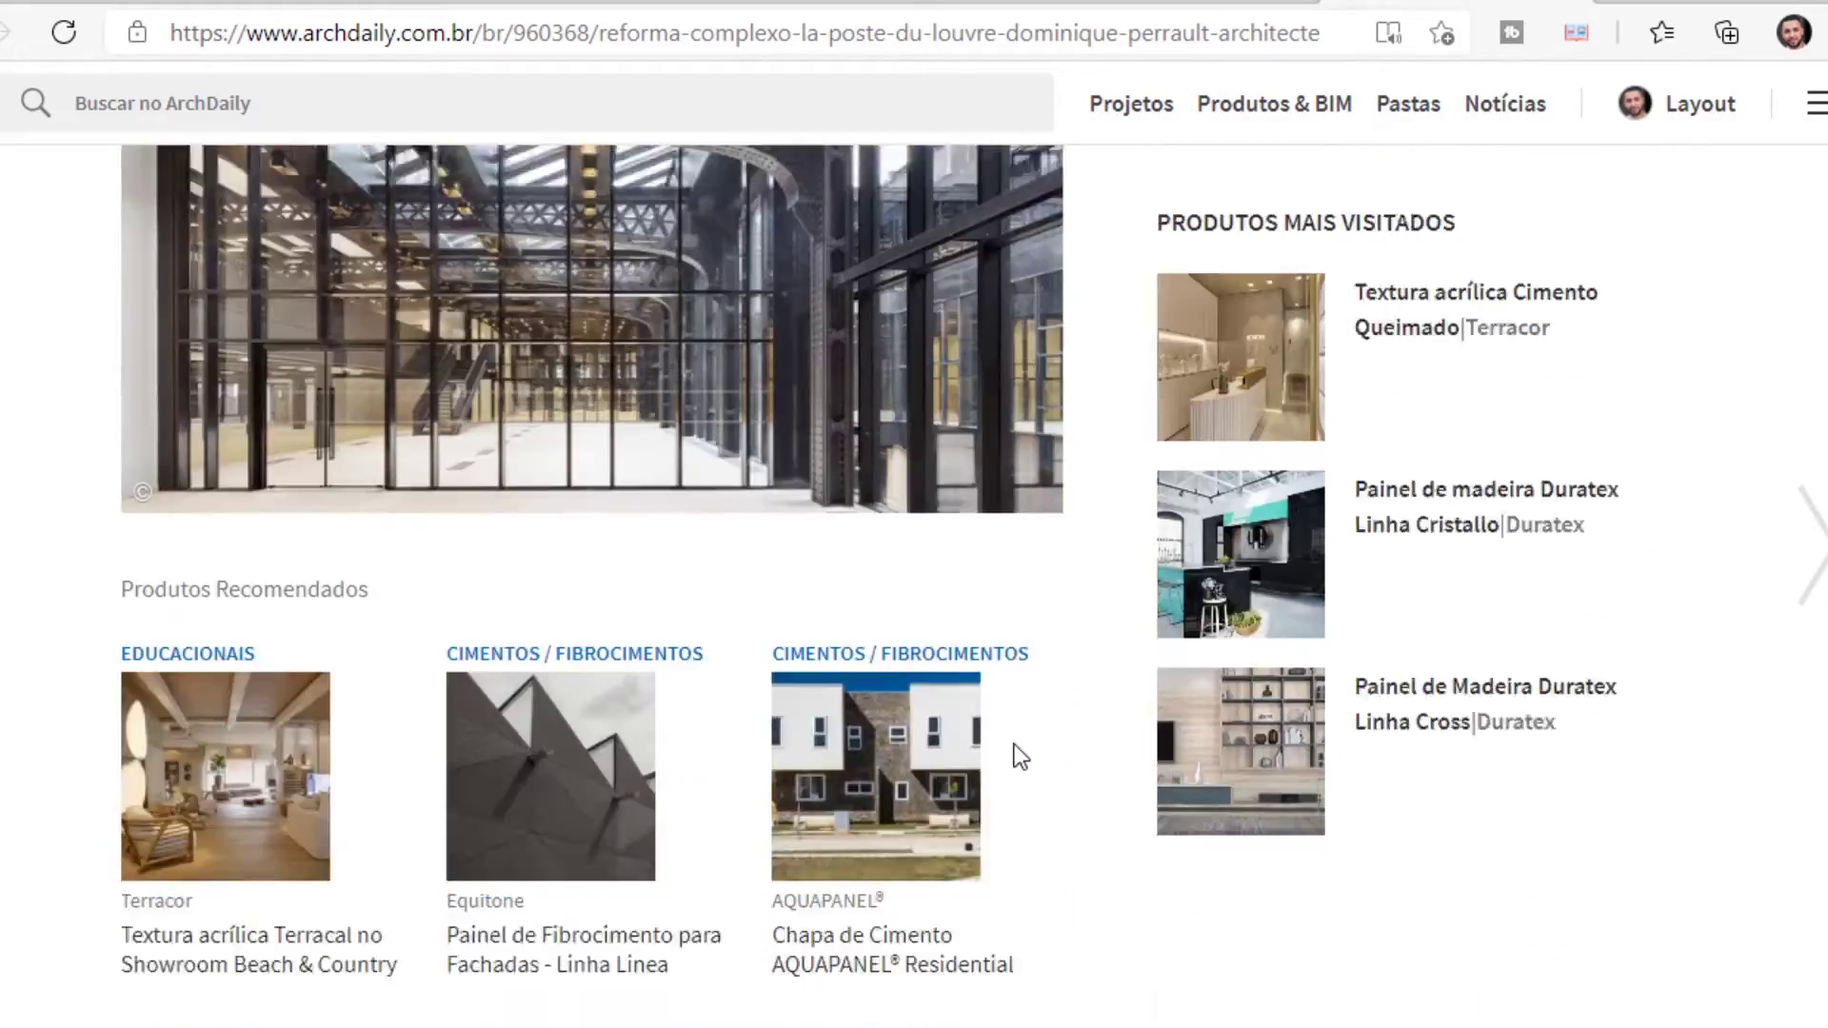
pyautogui.scroll(-5, 1019, 757)
pyautogui.scroll(-5, 1019, 757)
pyautogui.scroll(-5, 1019, 757)
pyautogui.scroll(-3, 1020, 757)
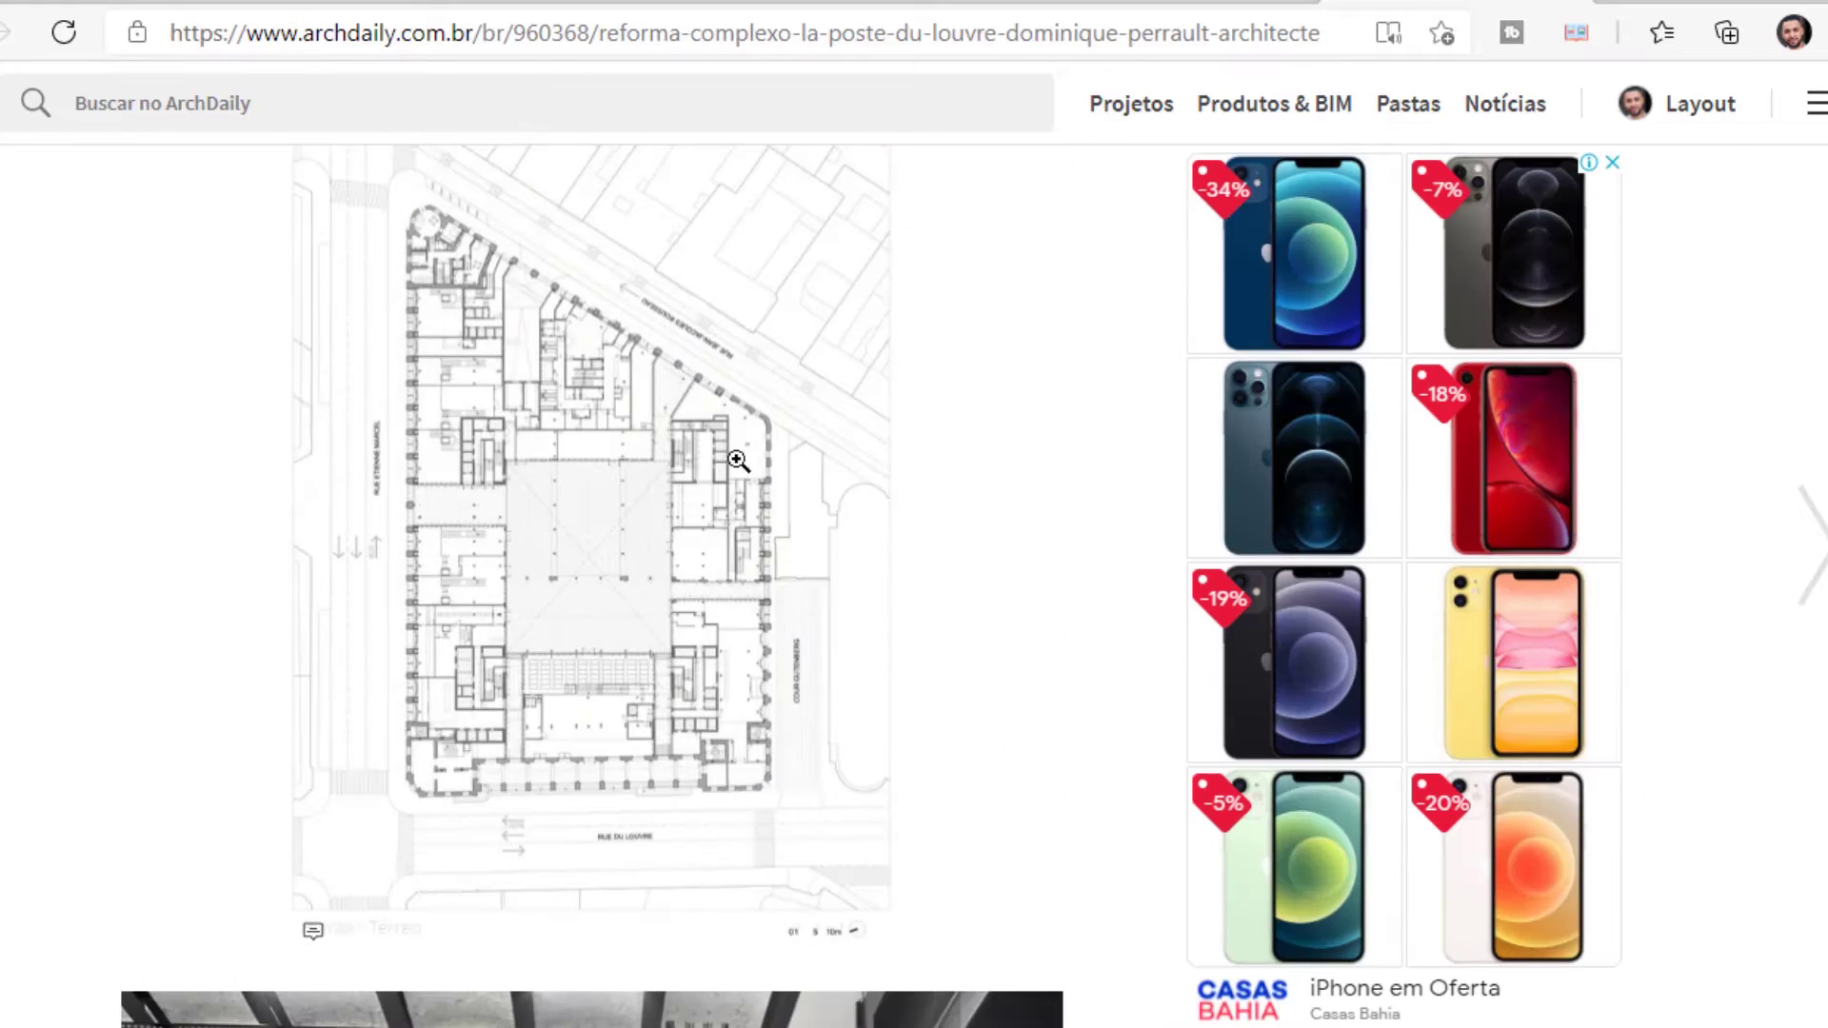
pyautogui.click(748, 455)
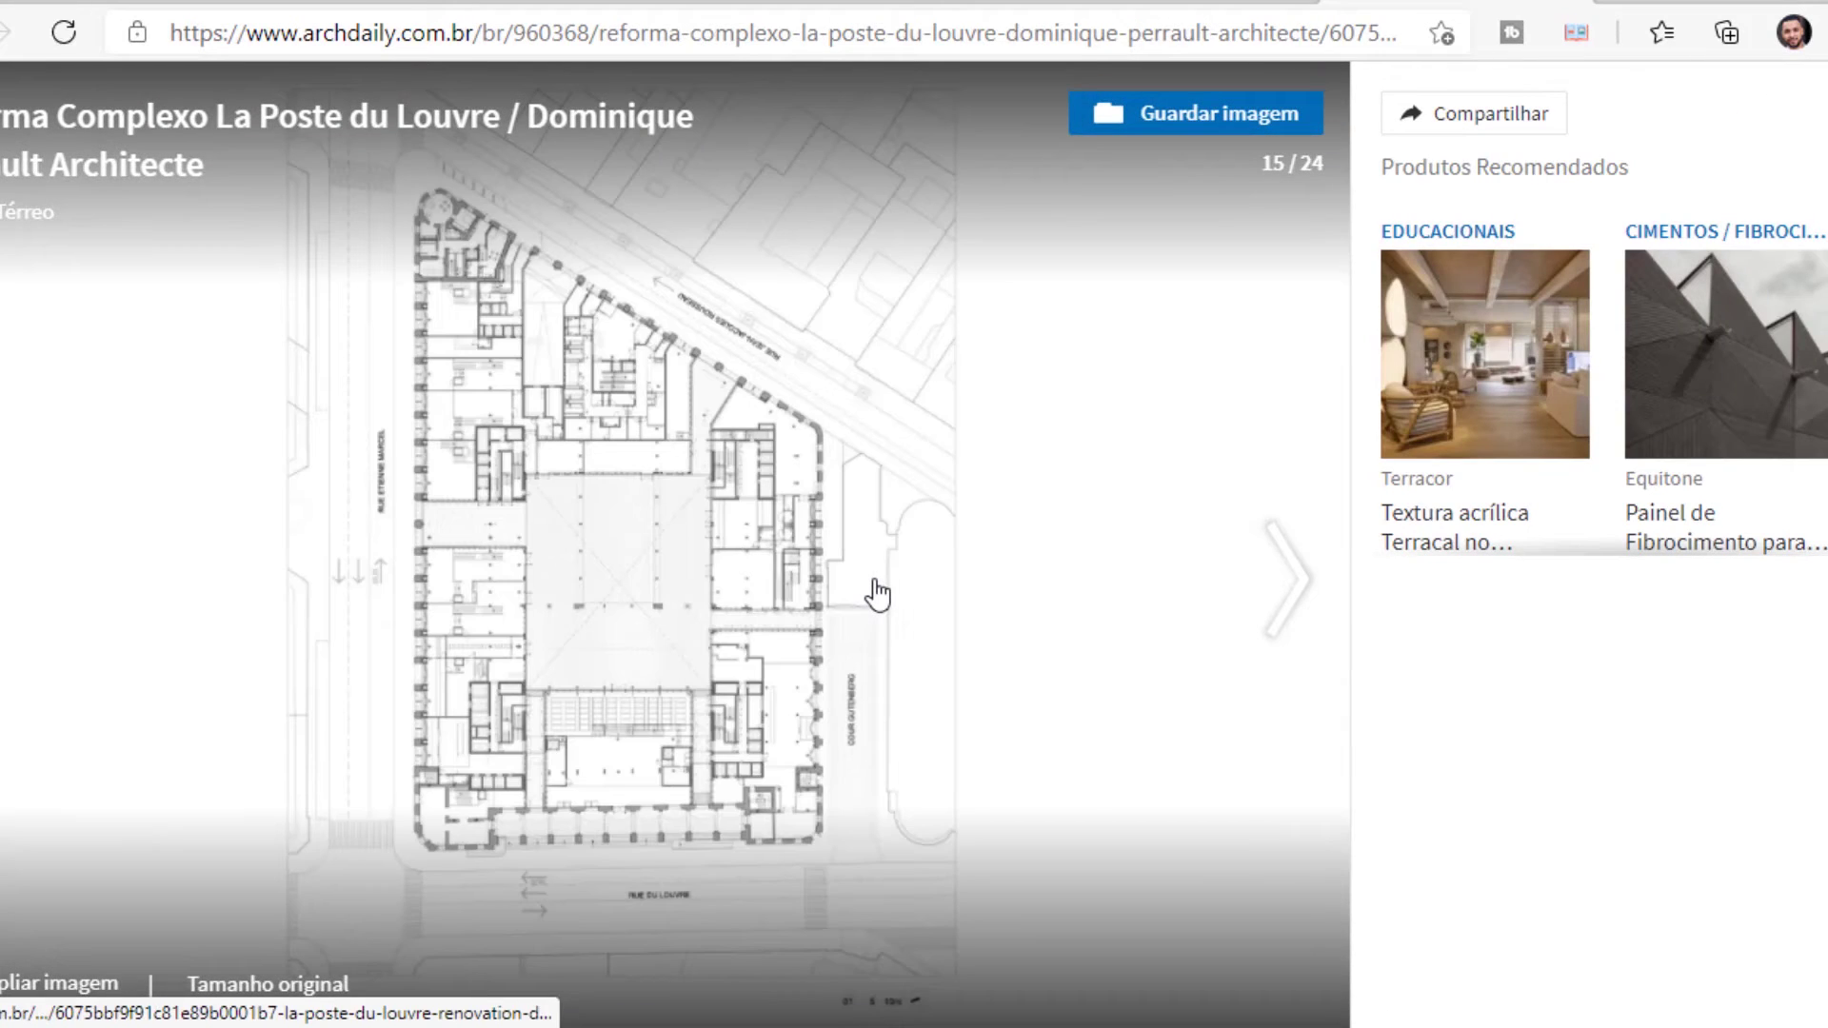
pyautogui.rightClick(672, 510)
pyautogui.click(714, 575)
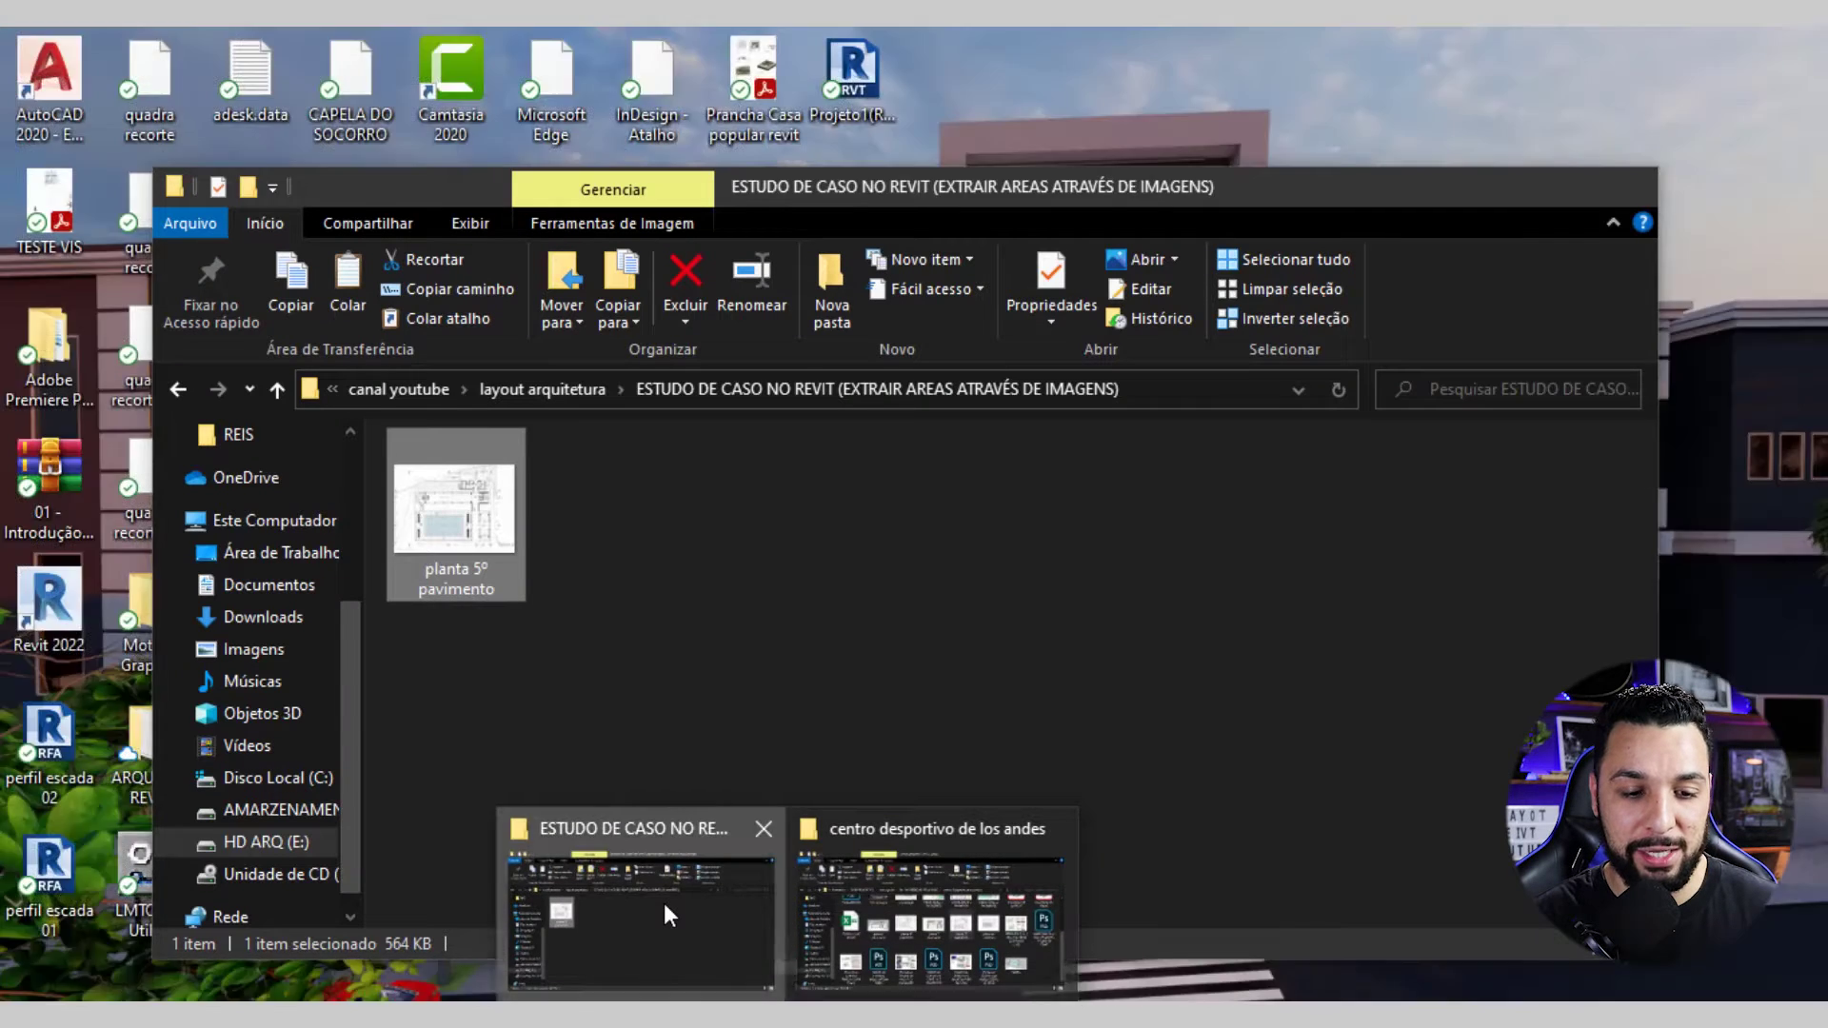
pyautogui.click(664, 903)
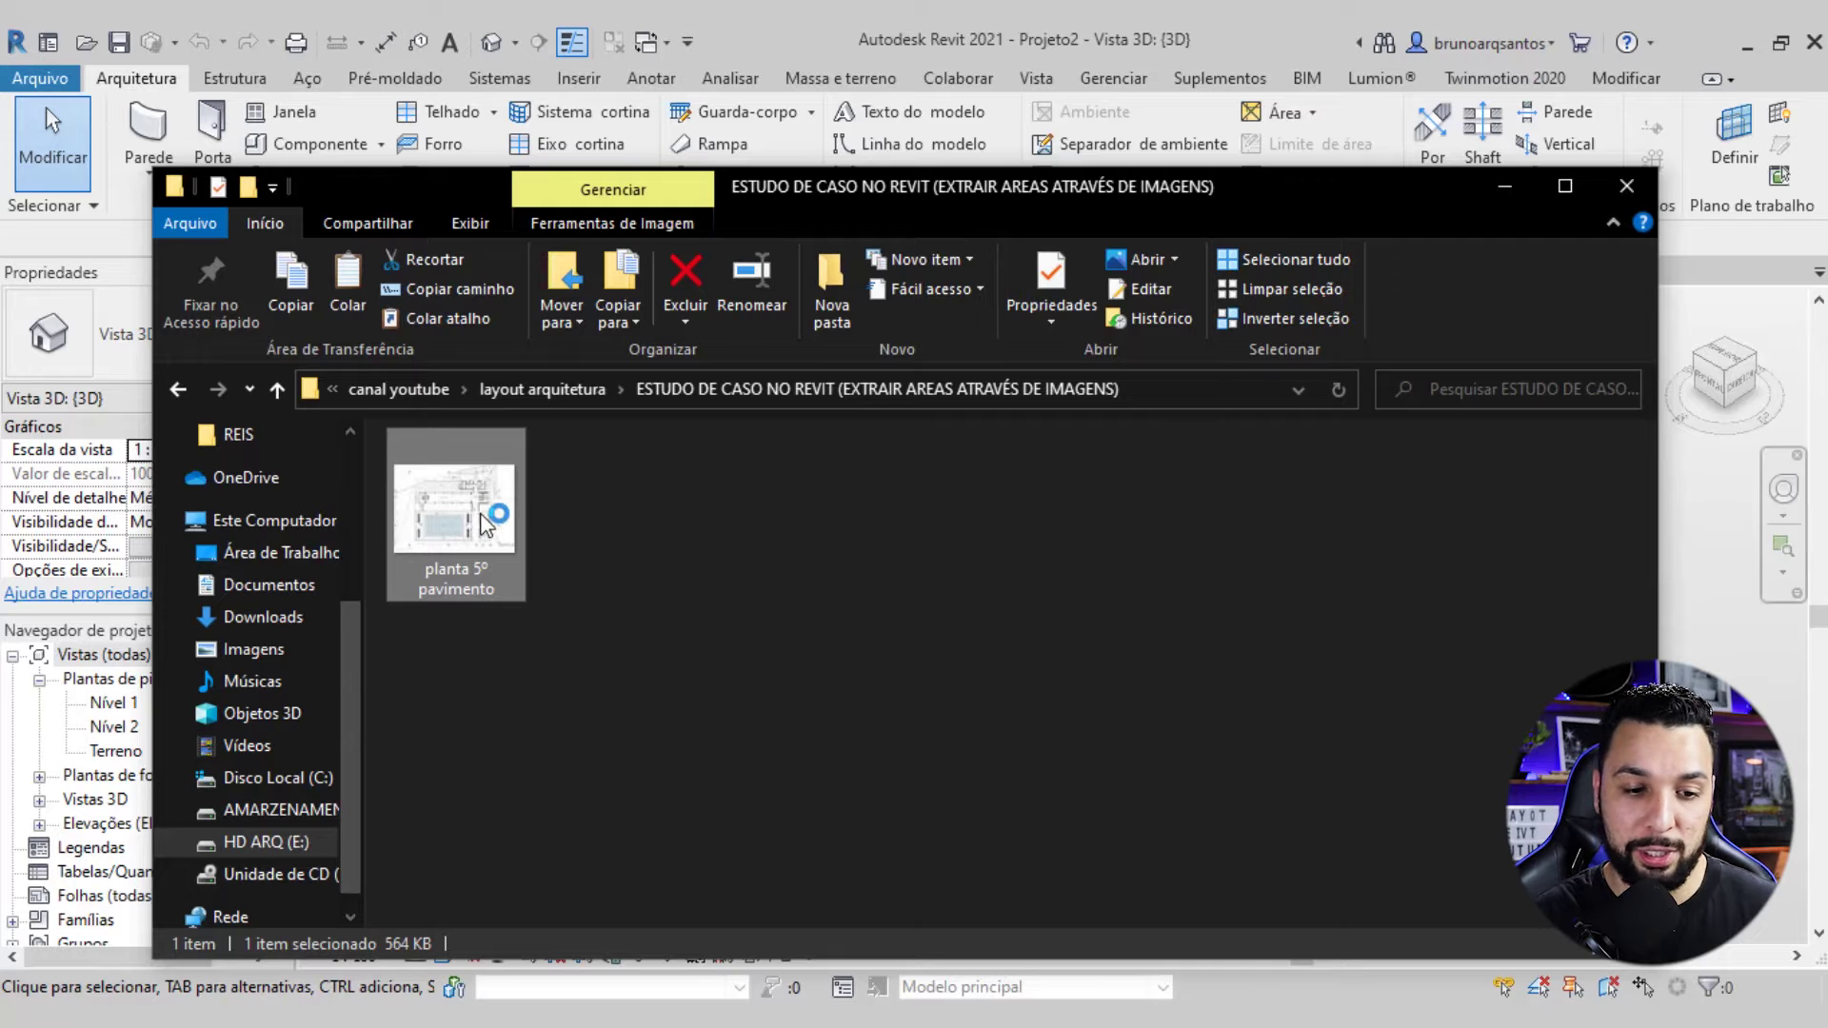
pyautogui.doubleClick(522, 502)
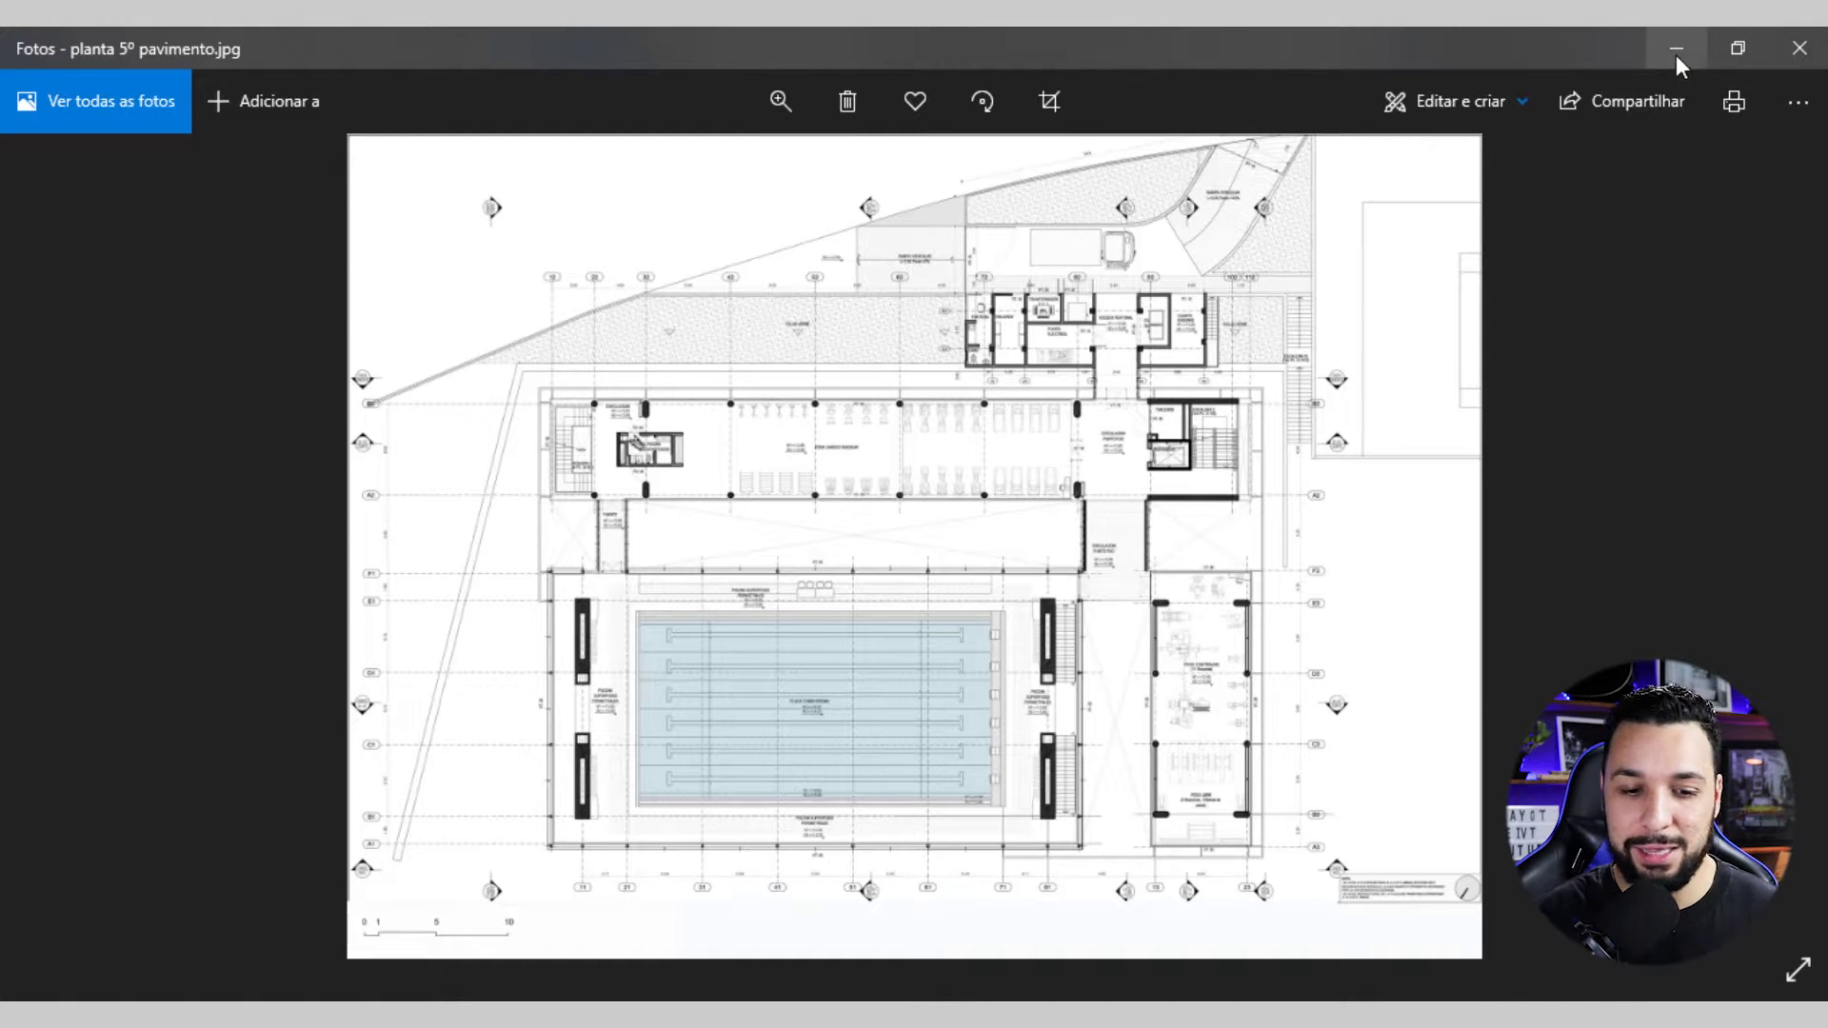
pyautogui.click(1676, 55)
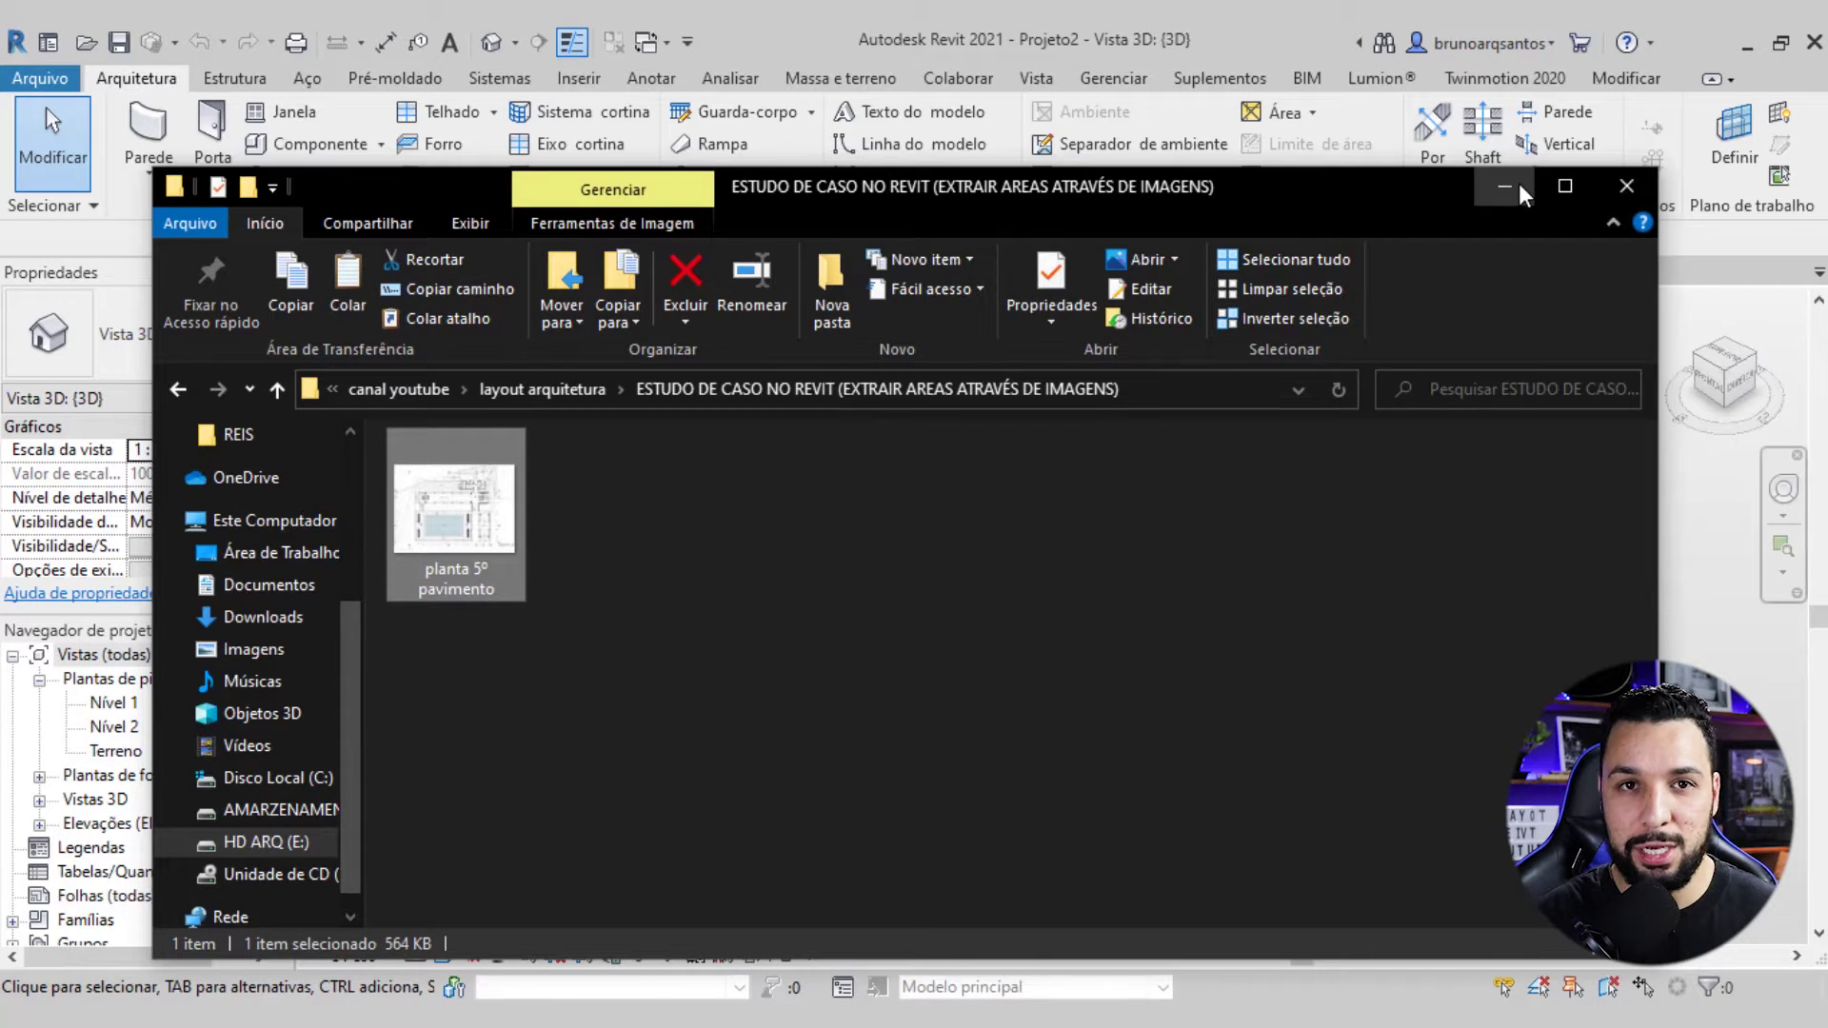
pyautogui.click(1518, 185)
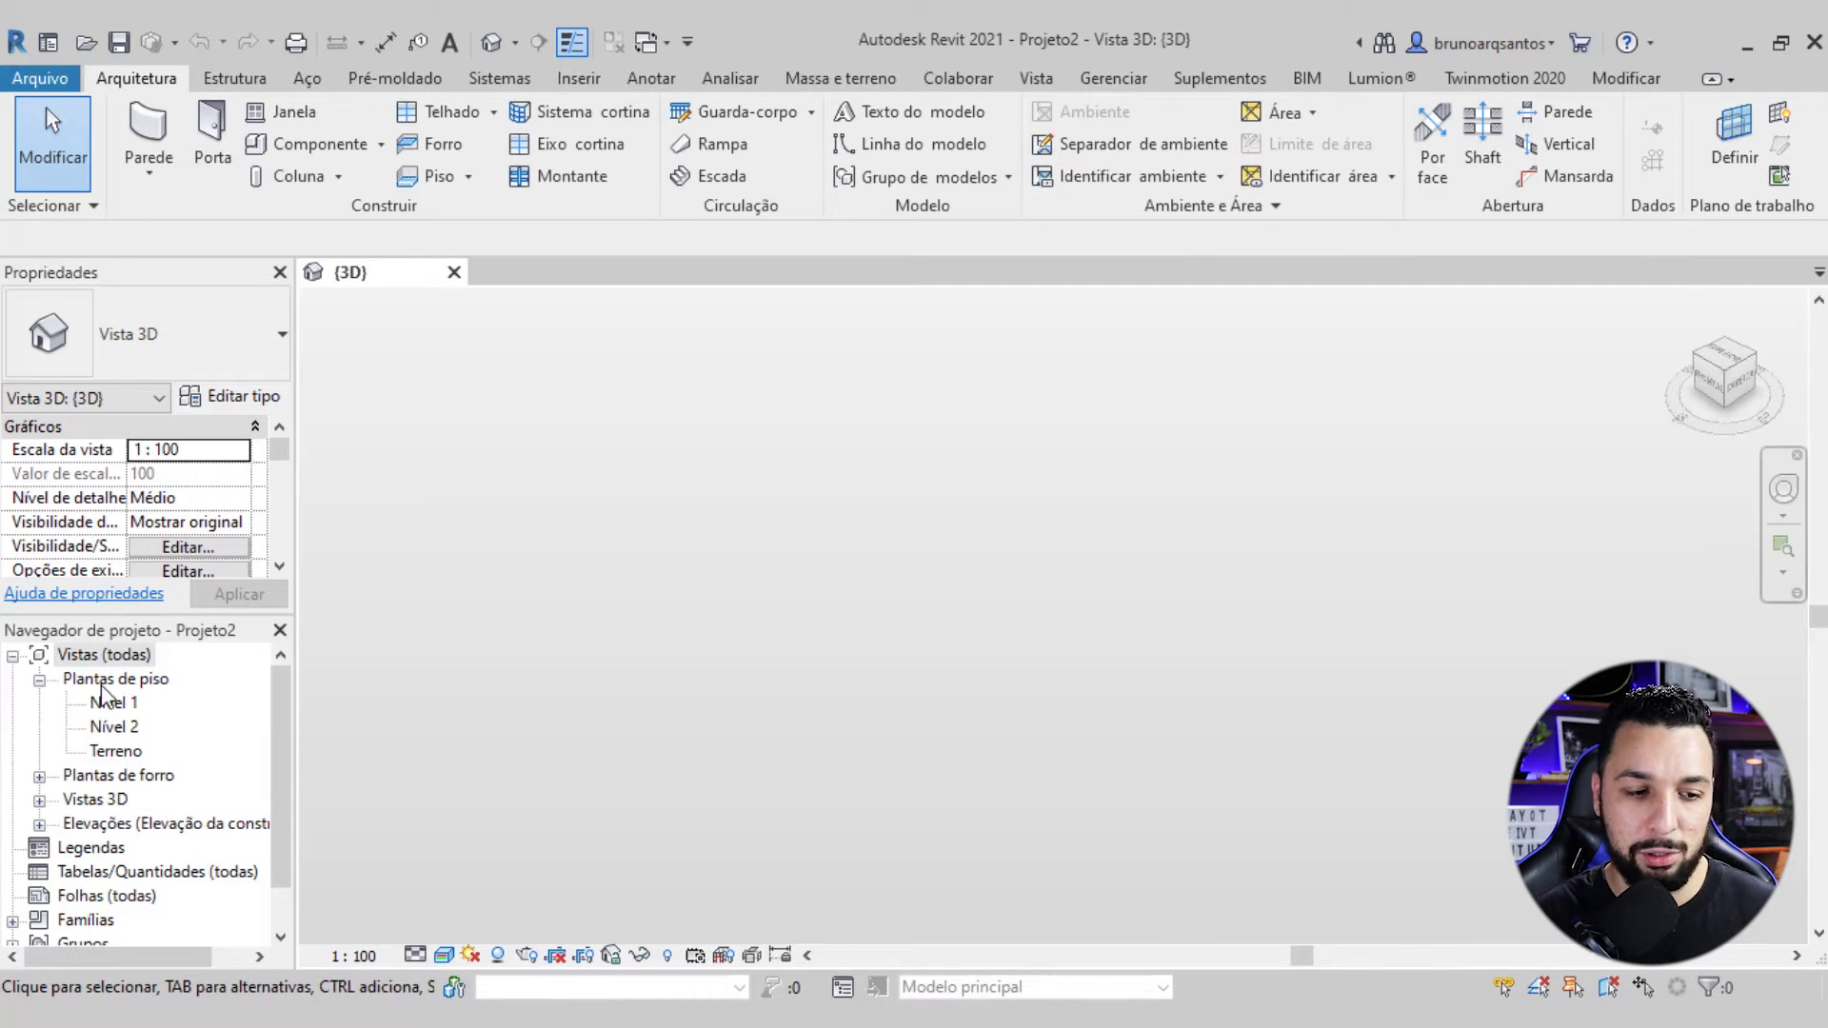
# Open Nível 1 and drag planta 5º pavimento.jpg from Explorer into the plan, placing it
pyautogui.doubleClick(112, 706)
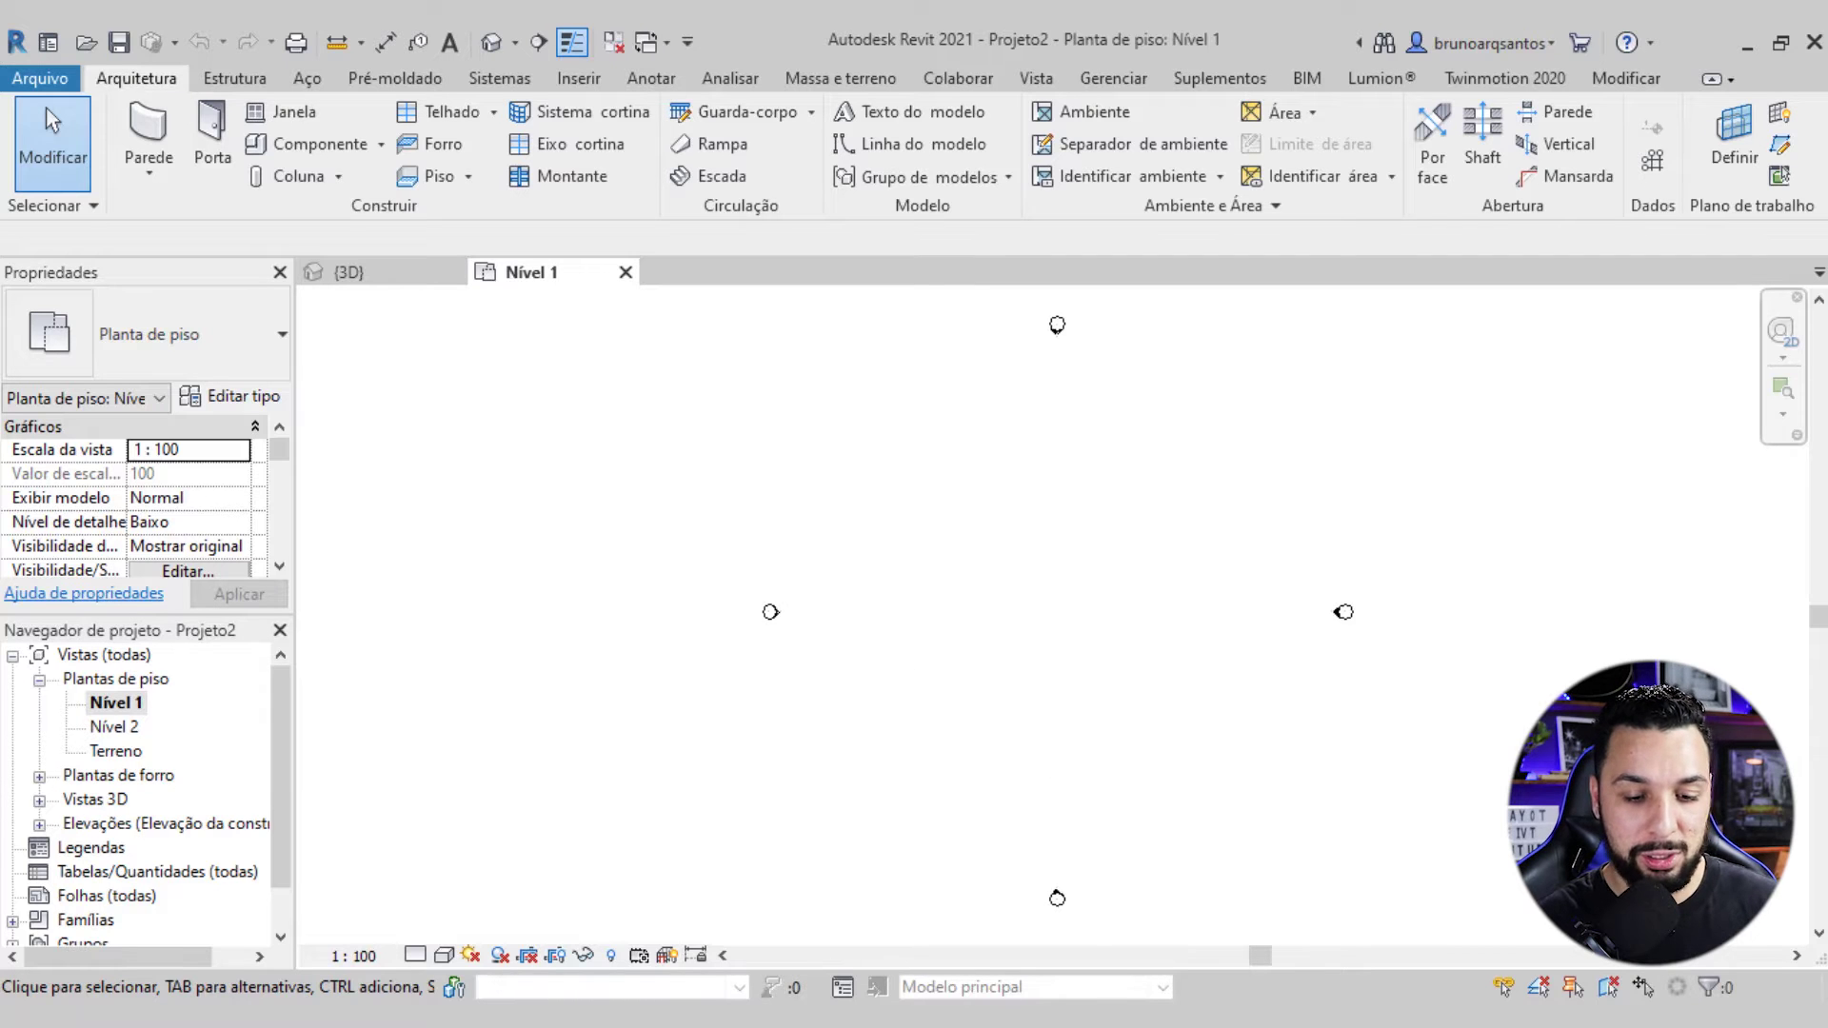
pyautogui.click(657, 905)
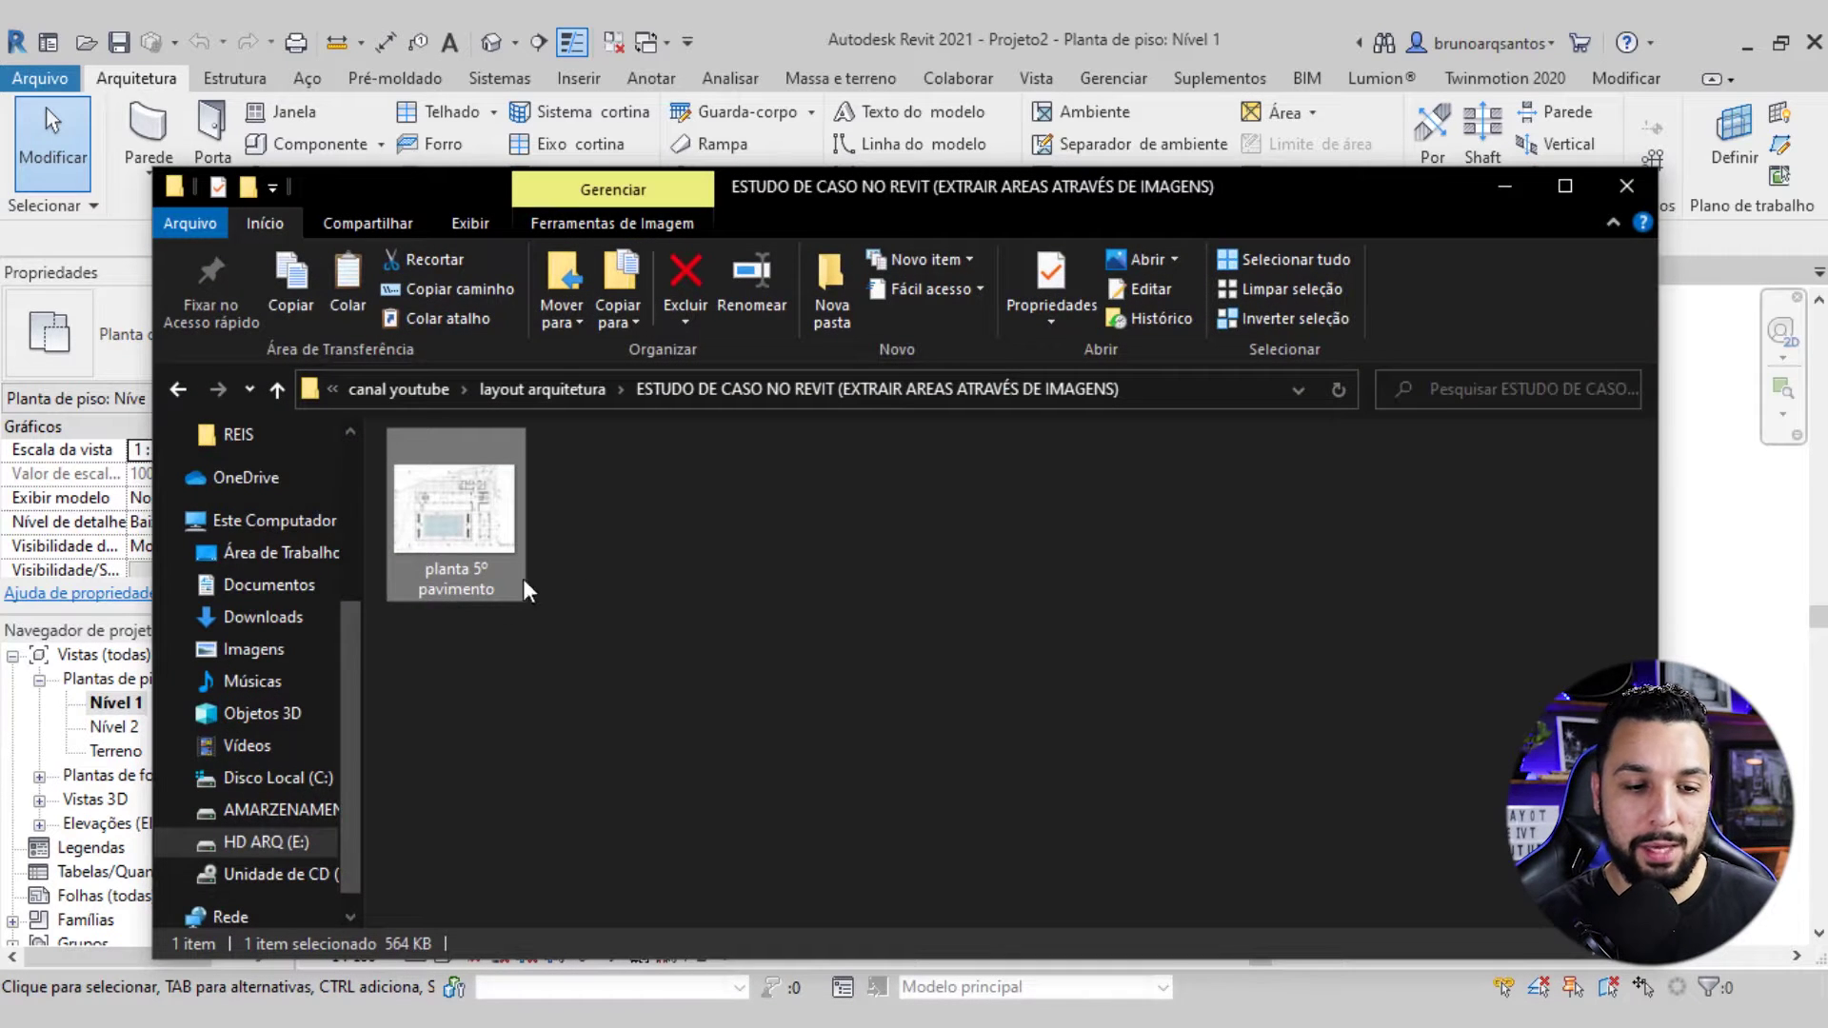
pyautogui.moveTo(409, 500); pyautogui.dragTo(809, 995)
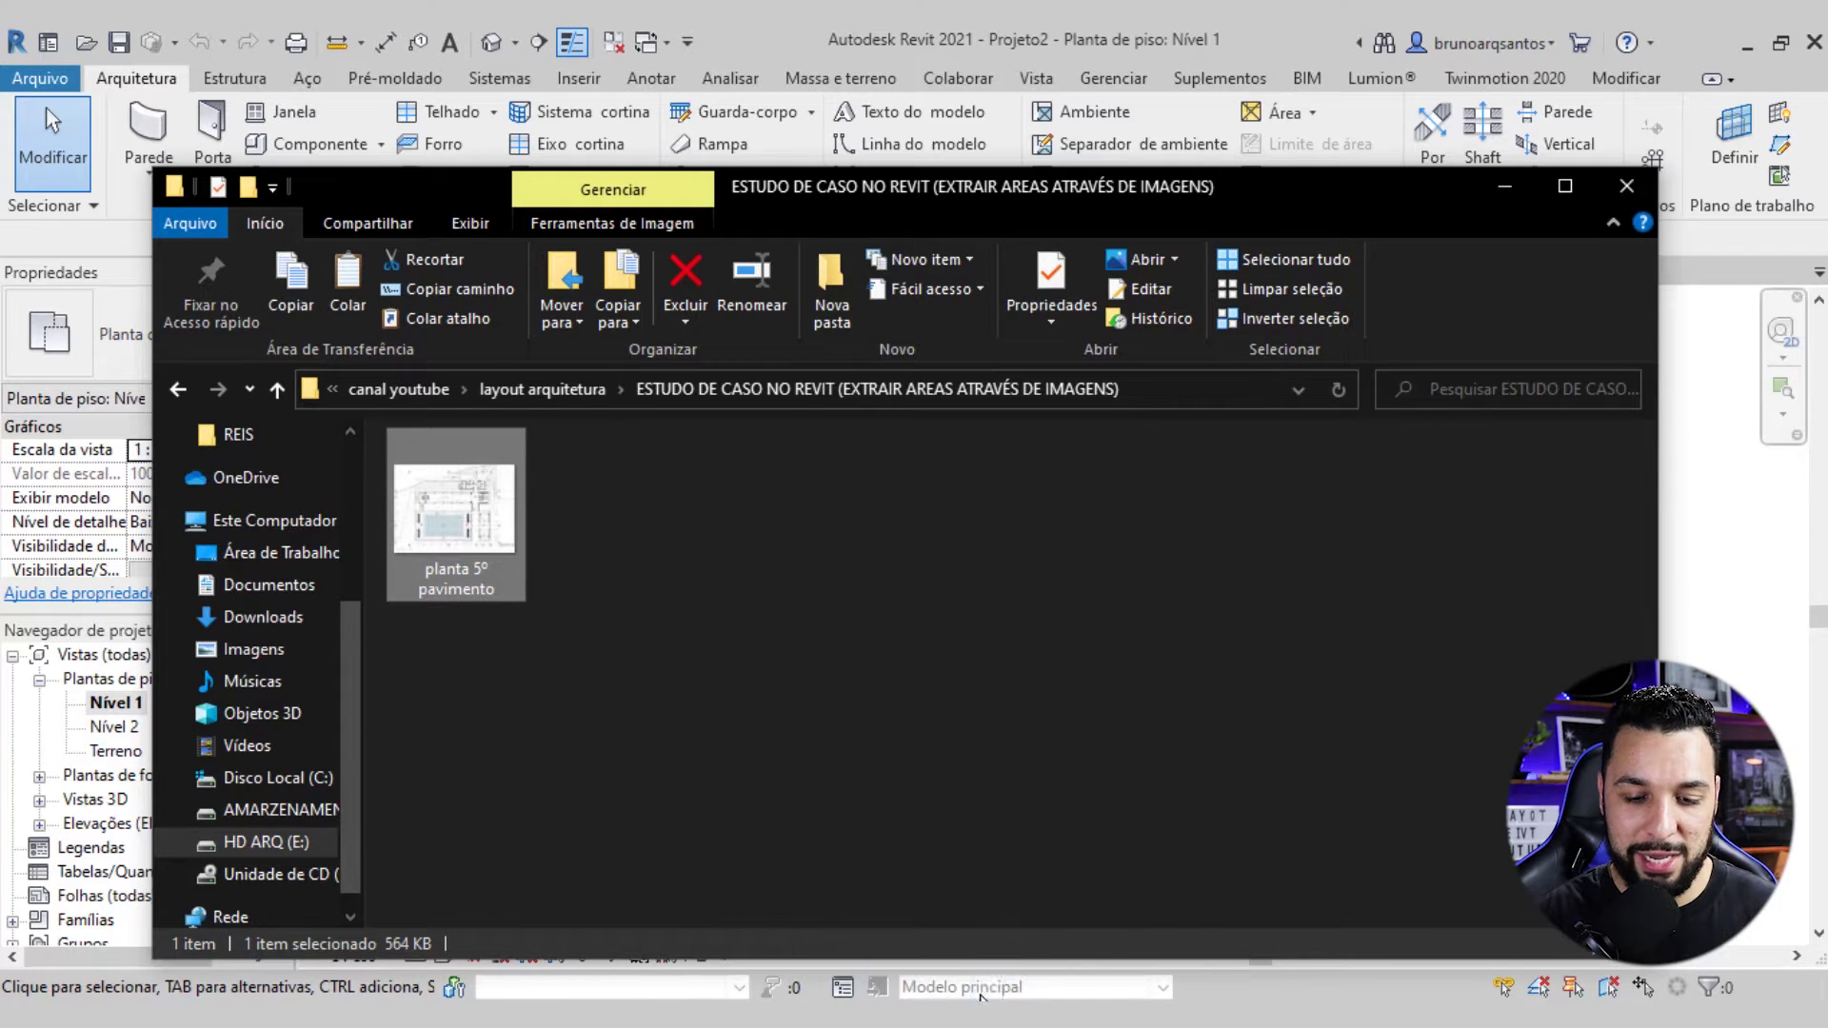
pyautogui.moveTo(808, 995); pyautogui.dragTo(1015, 707)
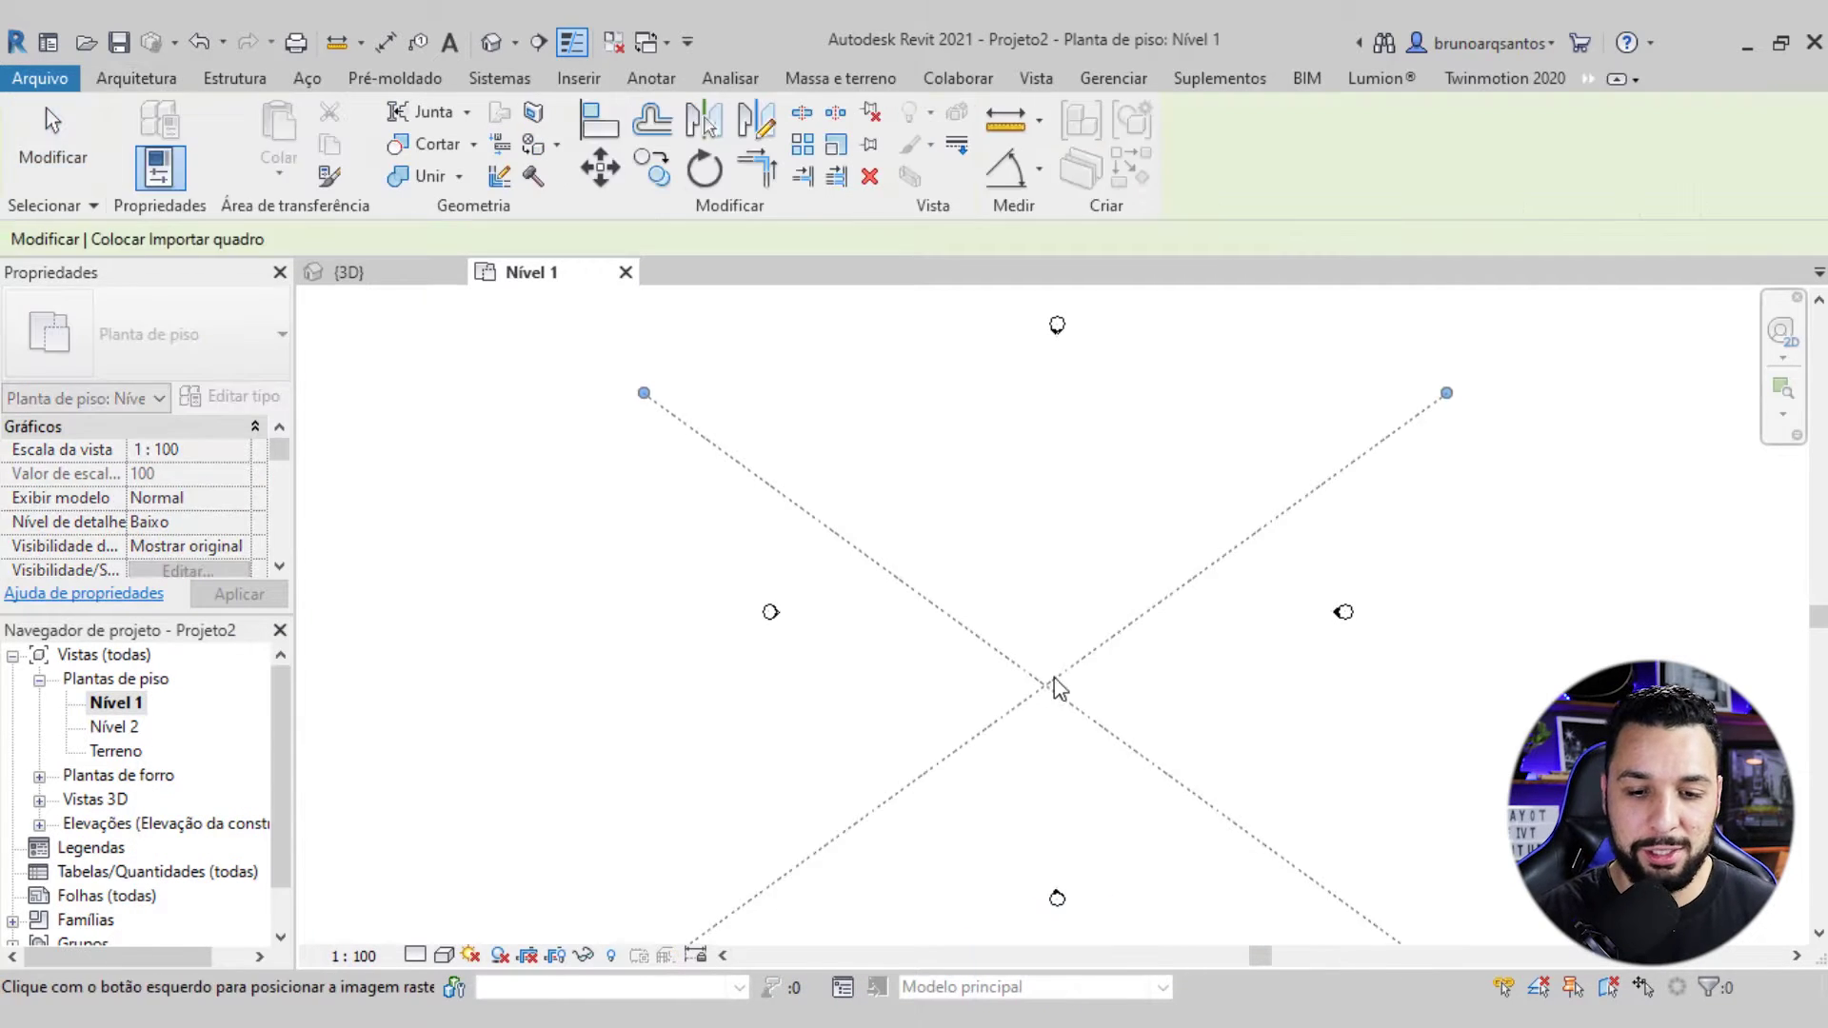
pyautogui.scroll(-1, 1076, 667)
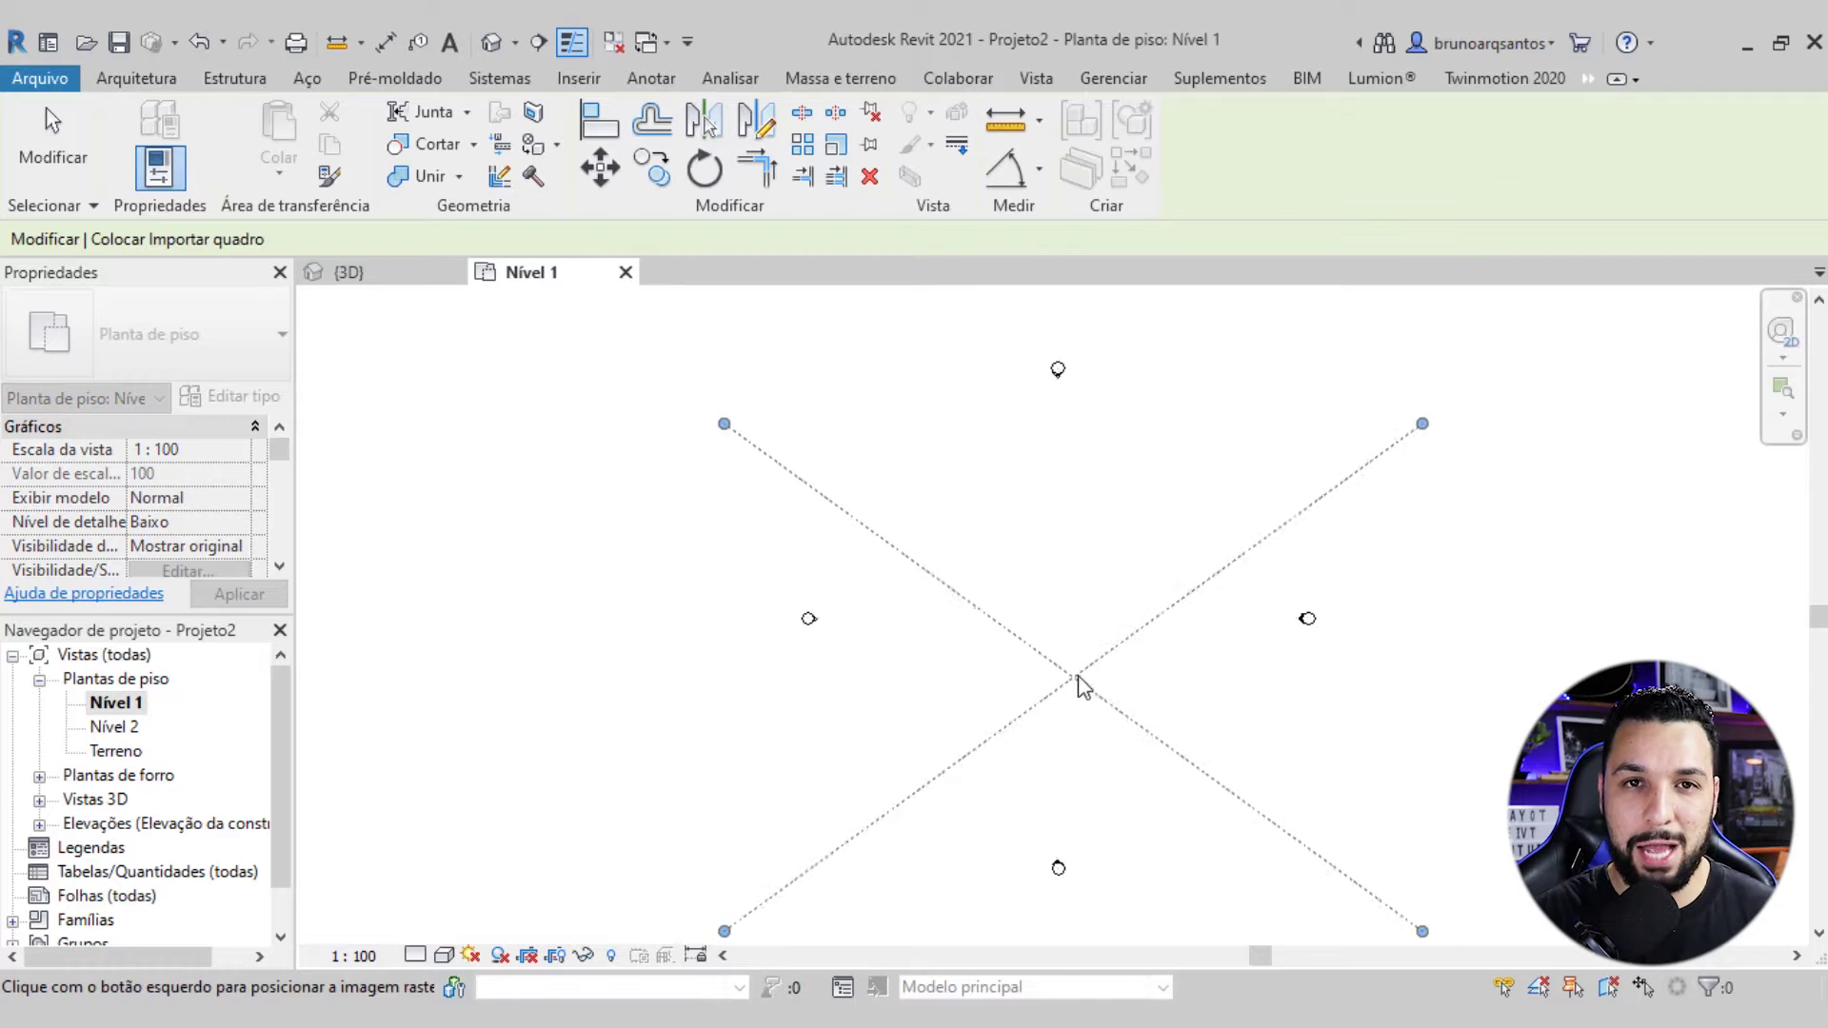
pyautogui.click(1066, 606)
pyautogui.scroll(-2, 941, 592)
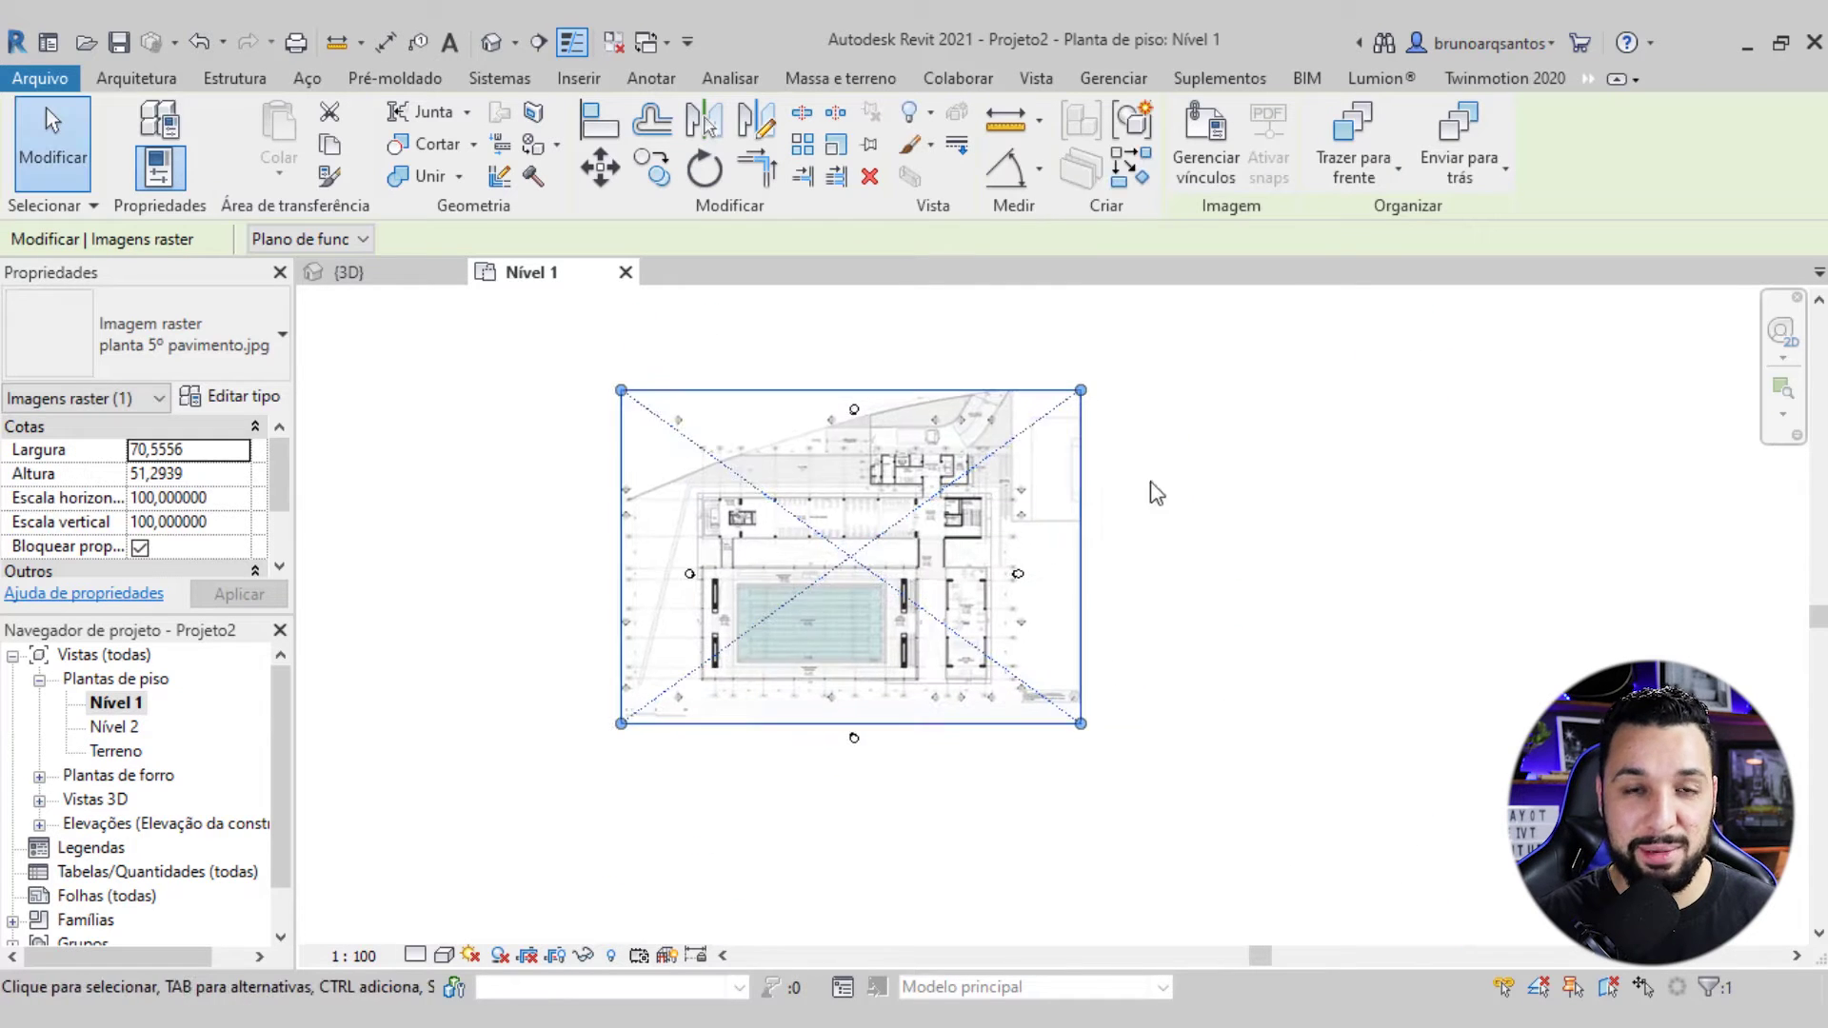
# Select the imported planta 5º pavimento.jpg raster image in the Nível 1 plan
pyautogui.click(1142, 489)
pyautogui.scroll(1, 809, 543)
pyautogui.scroll(1, 928, 616)
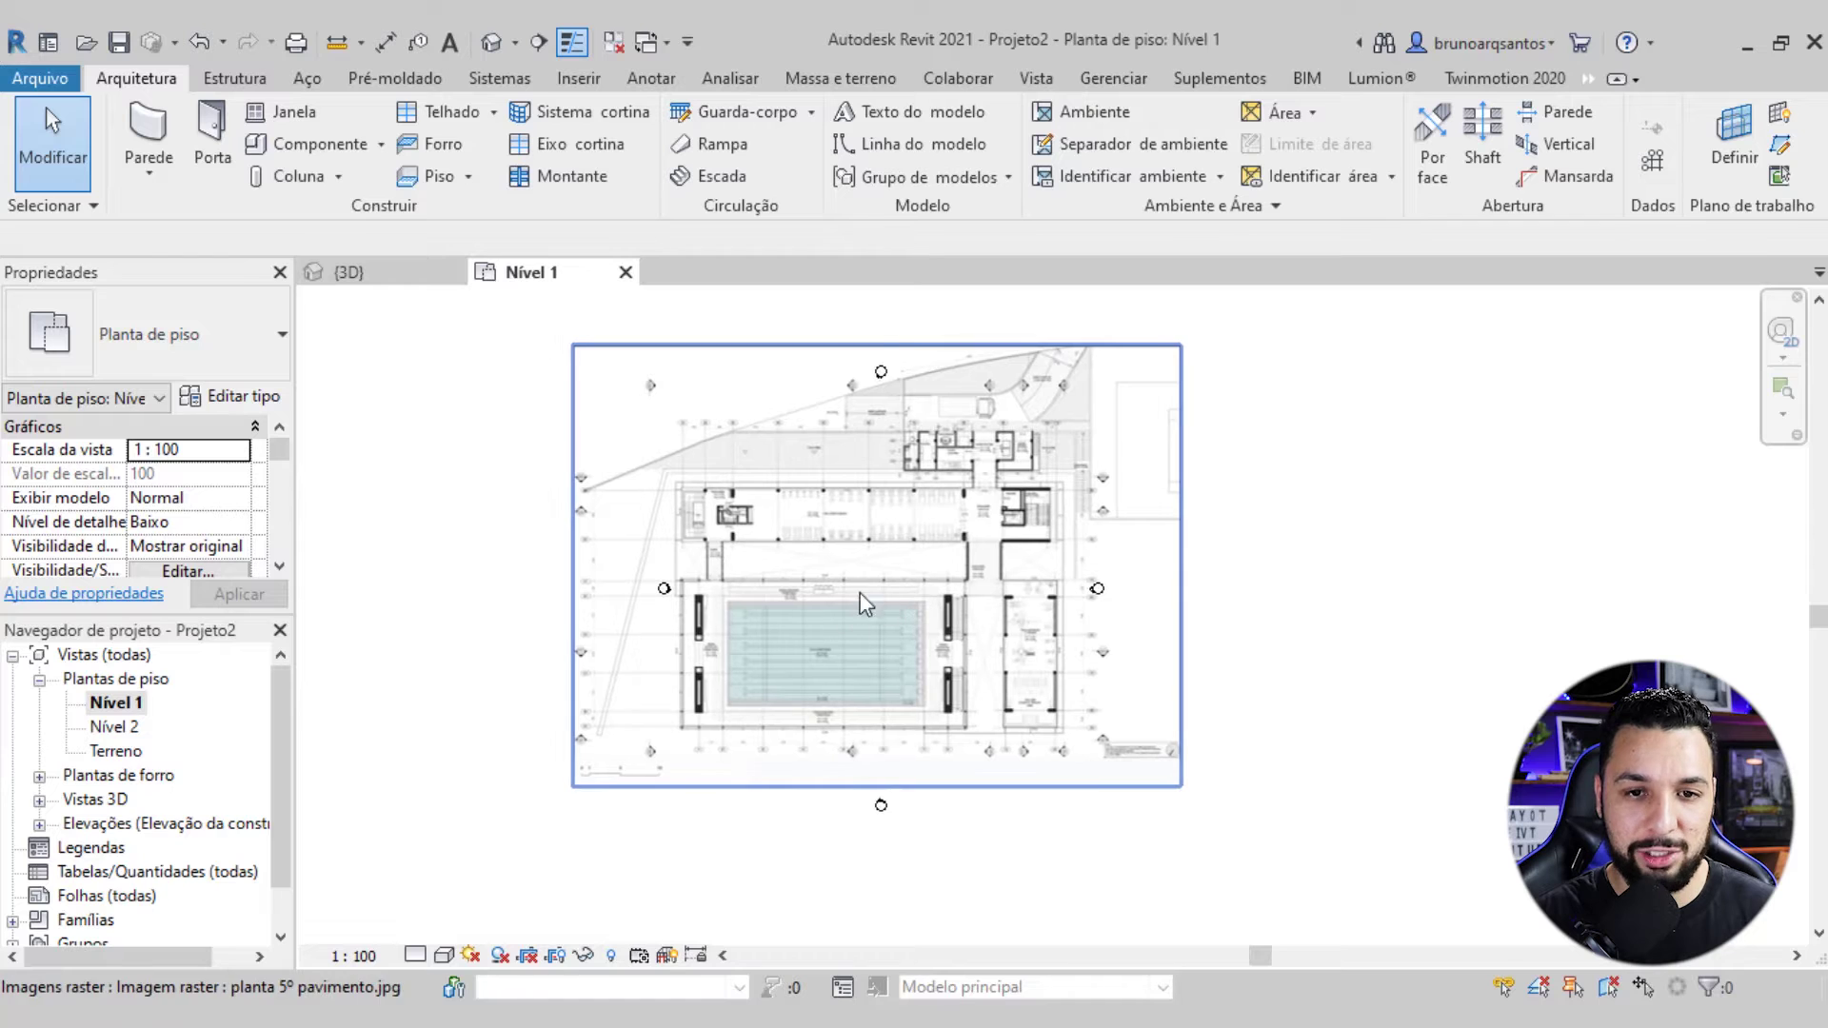
pyautogui.click(821, 496)
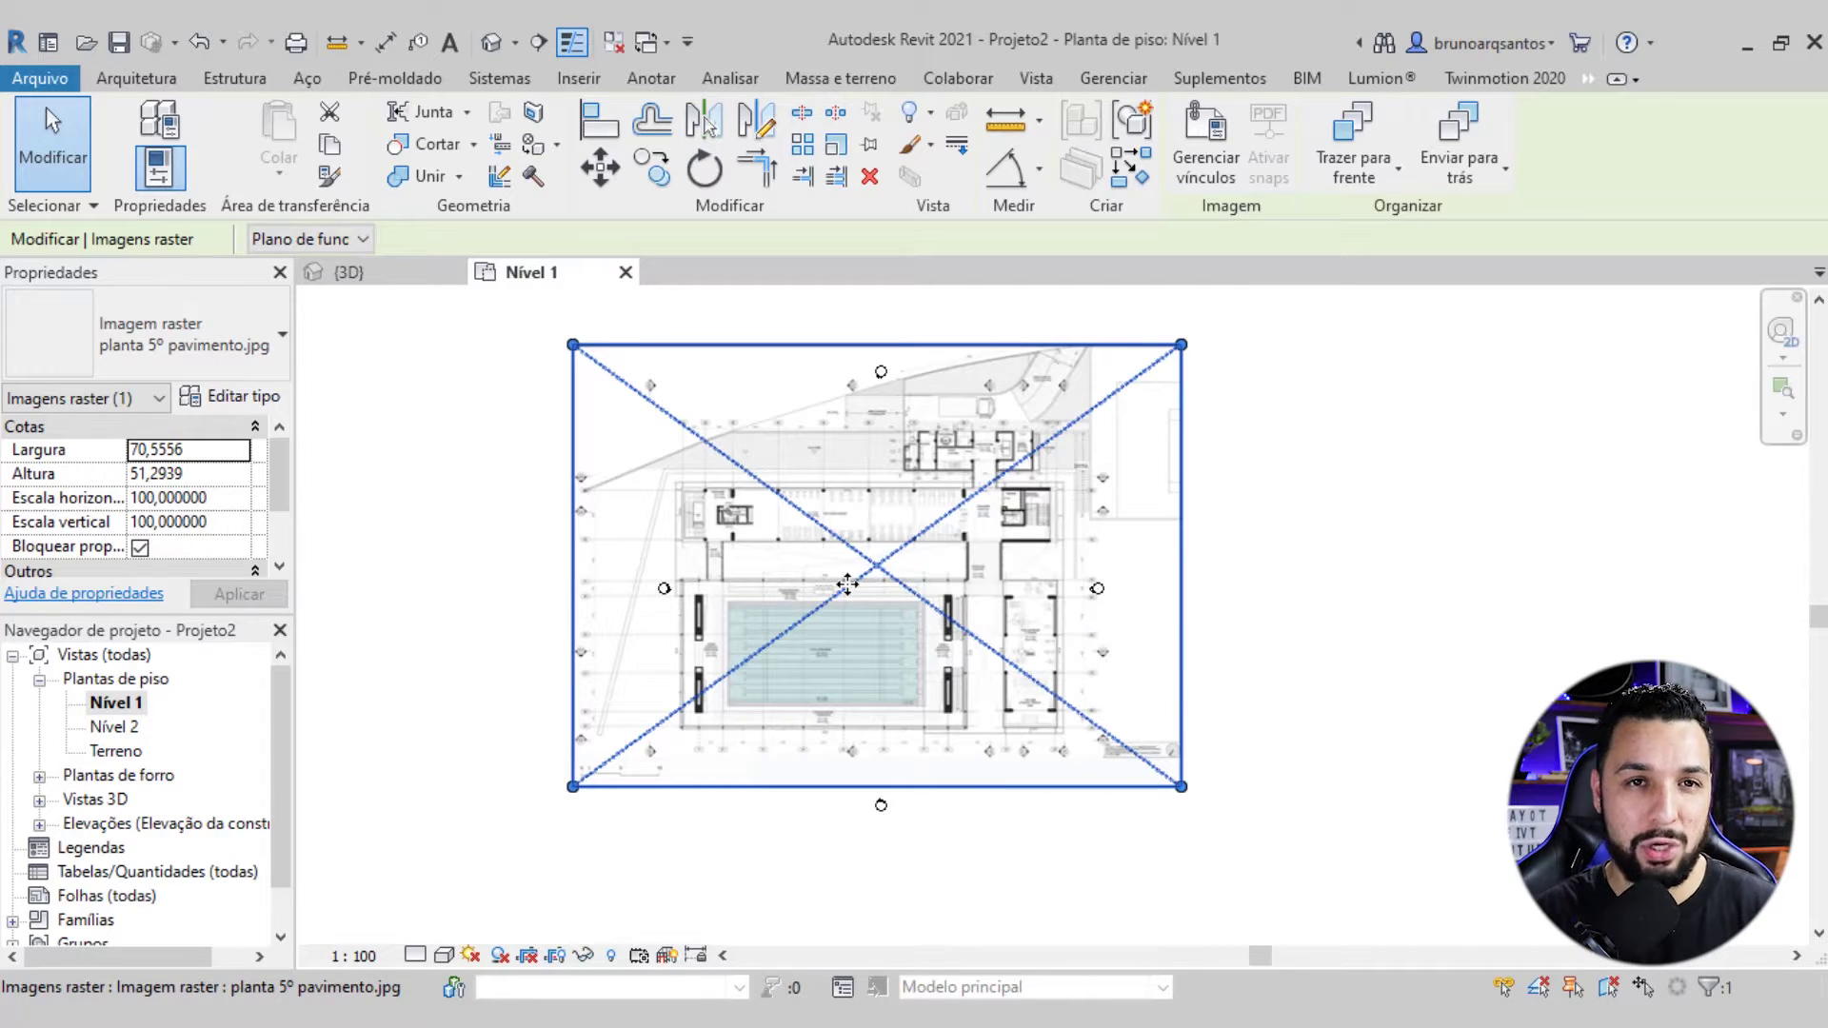
pyautogui.scroll(-2, 873, 523)
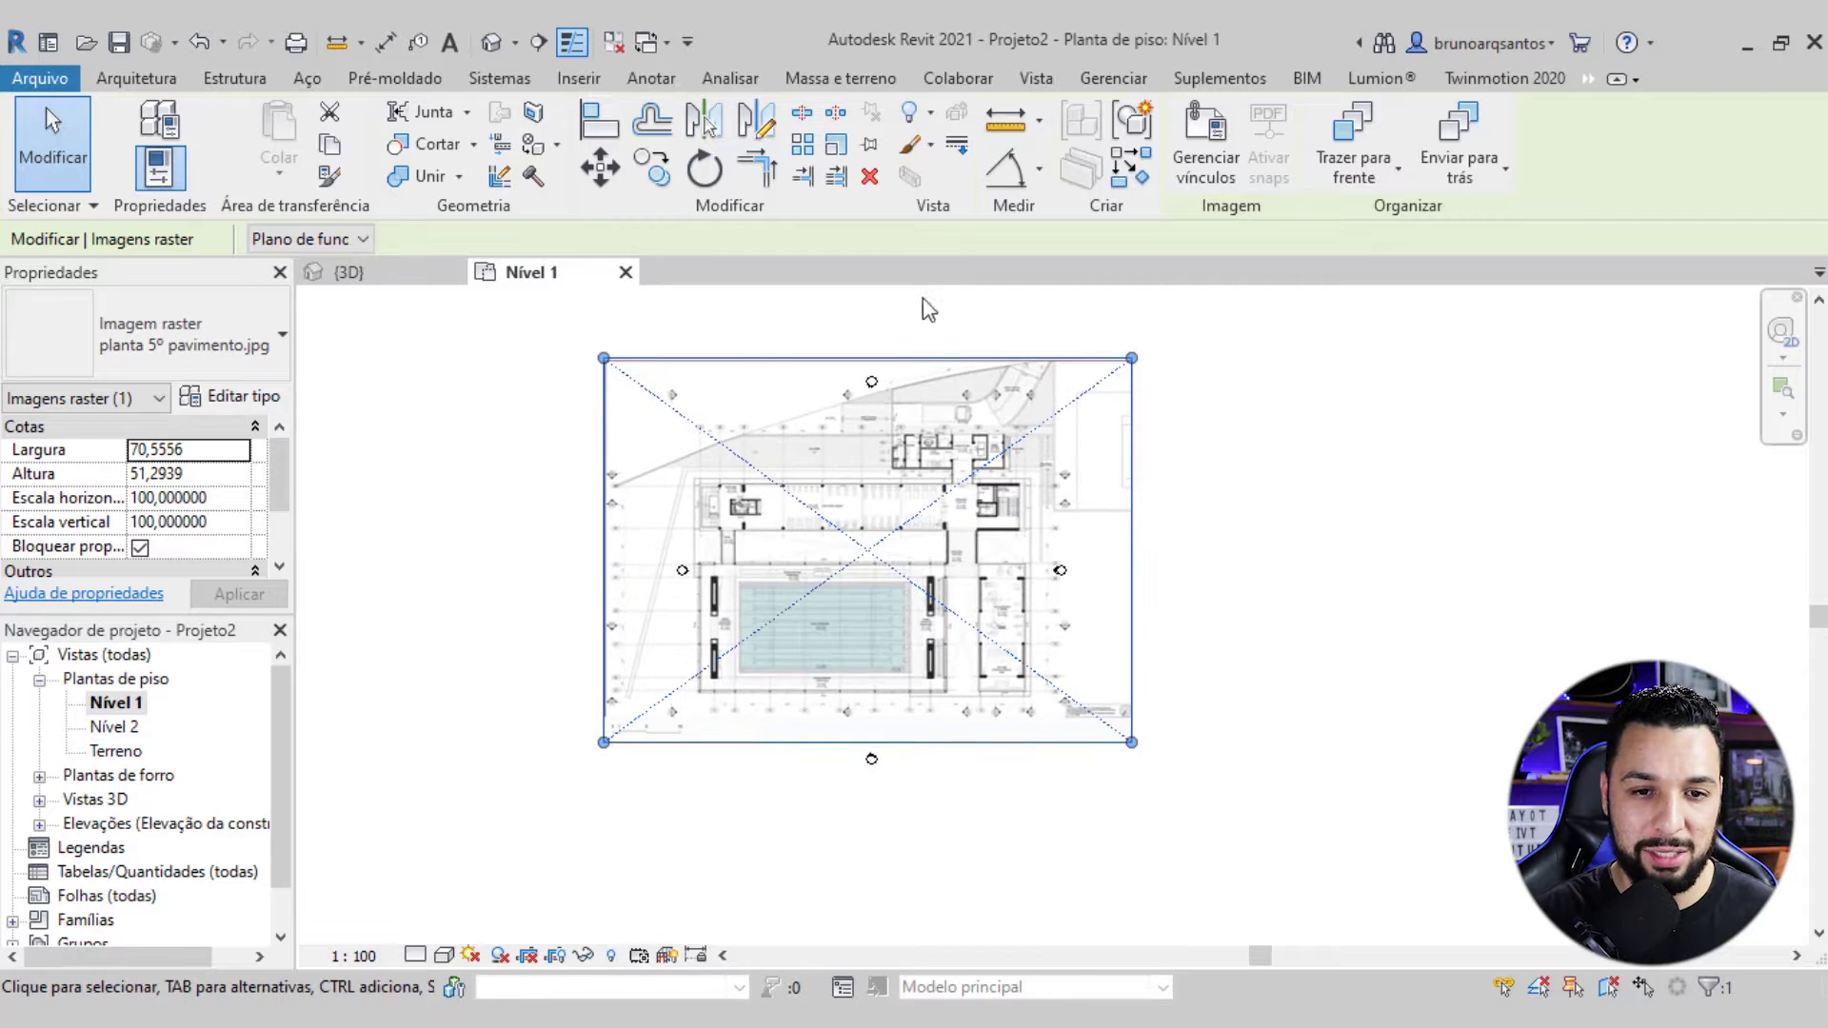
pyautogui.click(1289, 498)
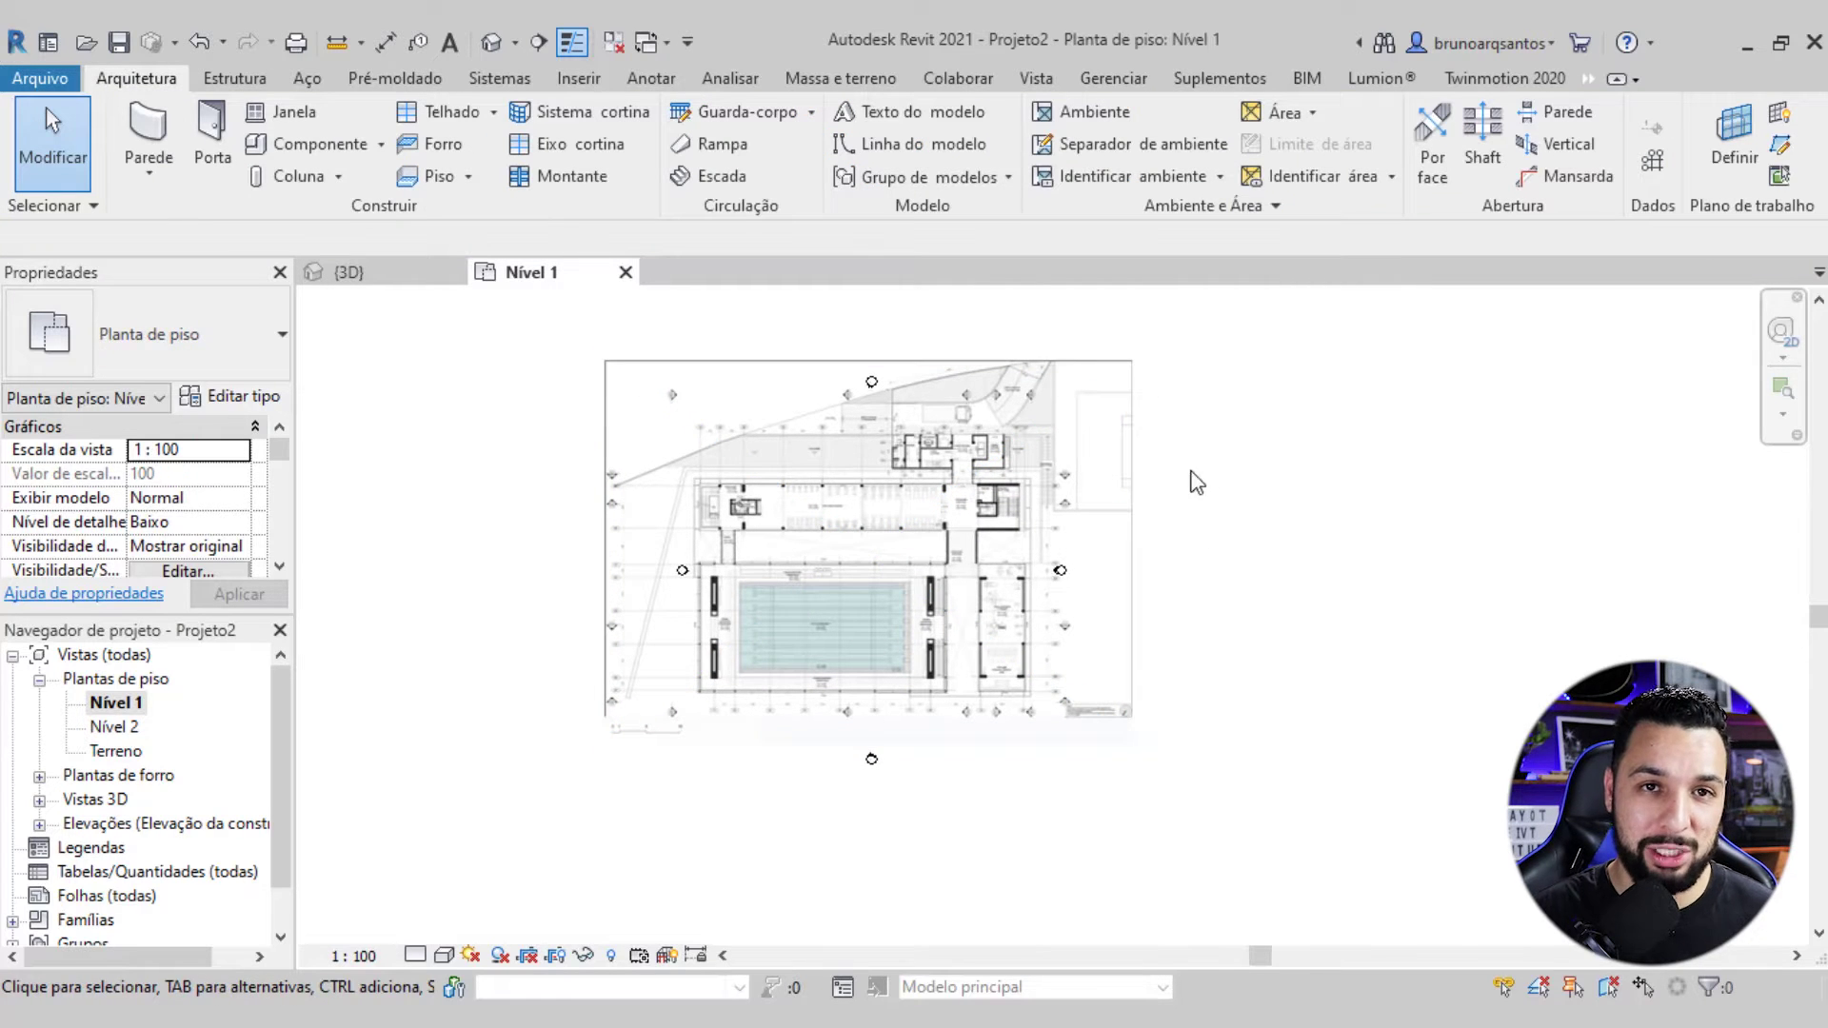
pyautogui.click(757, 467)
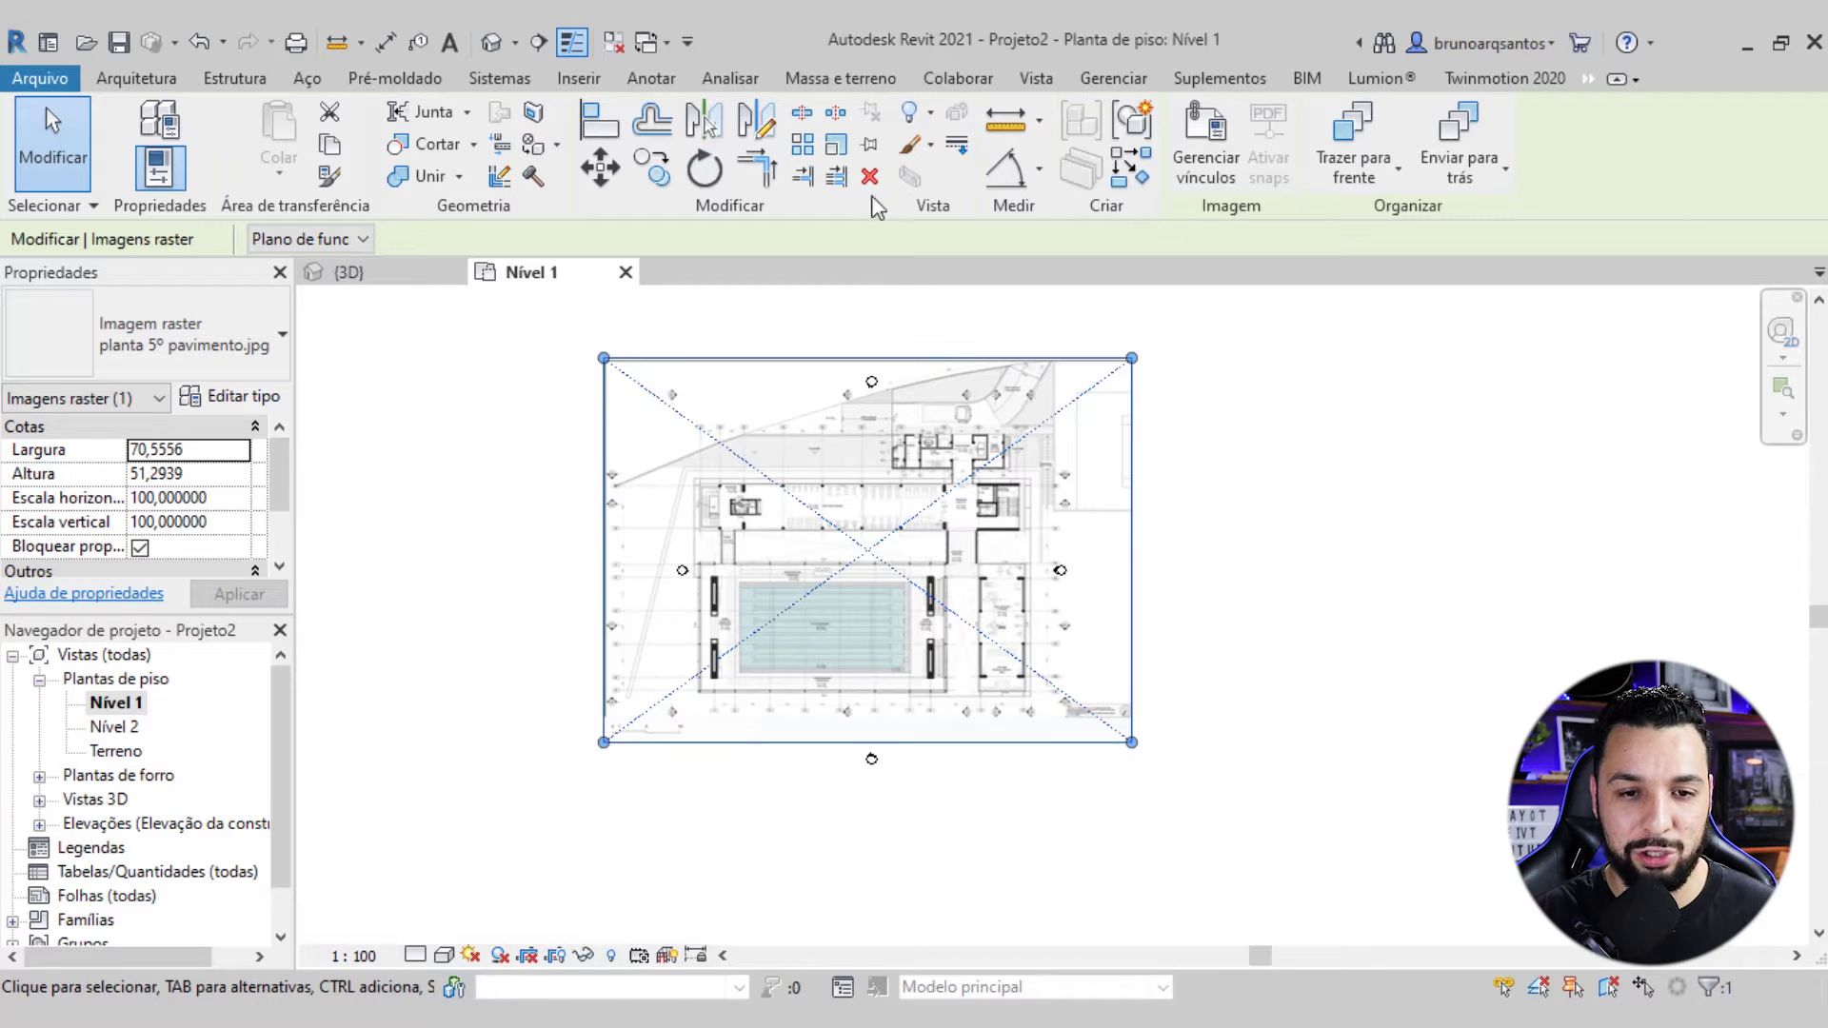
# Start the Scale tool and zoom to the plan's bottom-left 0–10 scale bar
pyautogui.click(838, 148)
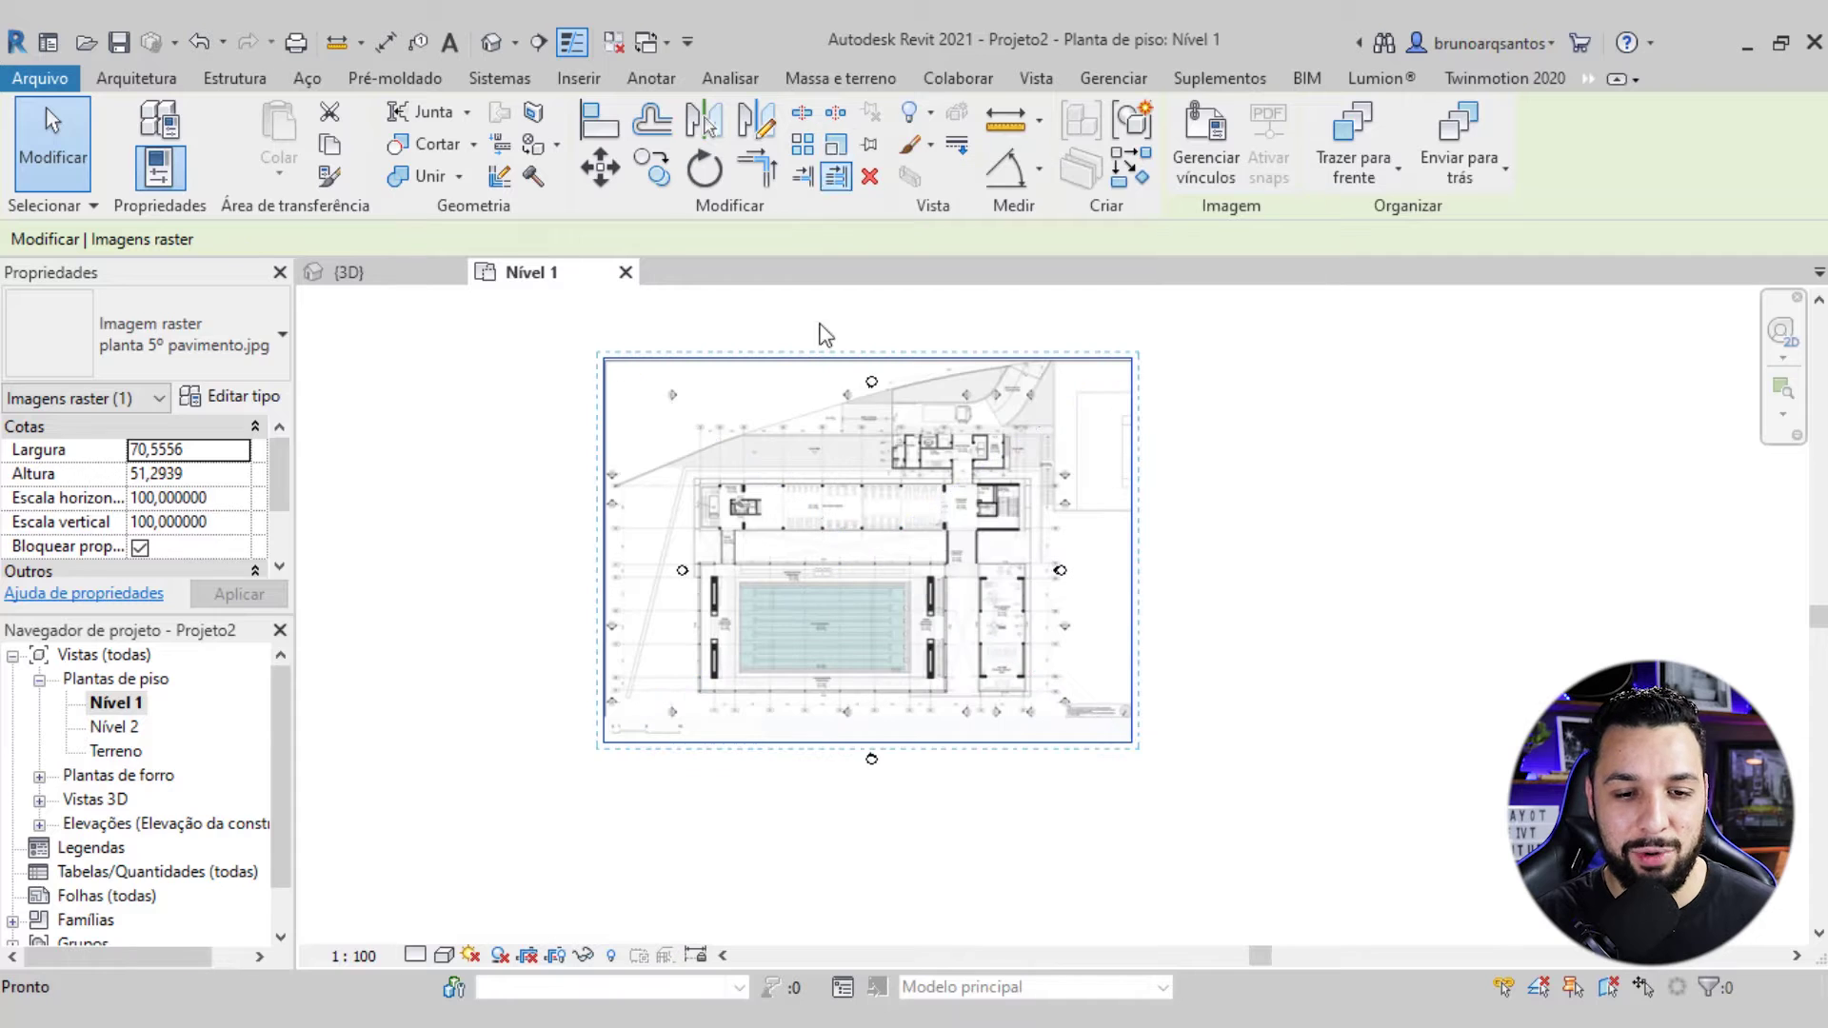
pyautogui.scroll(1, 601, 753)
pyautogui.scroll(1, 605, 750)
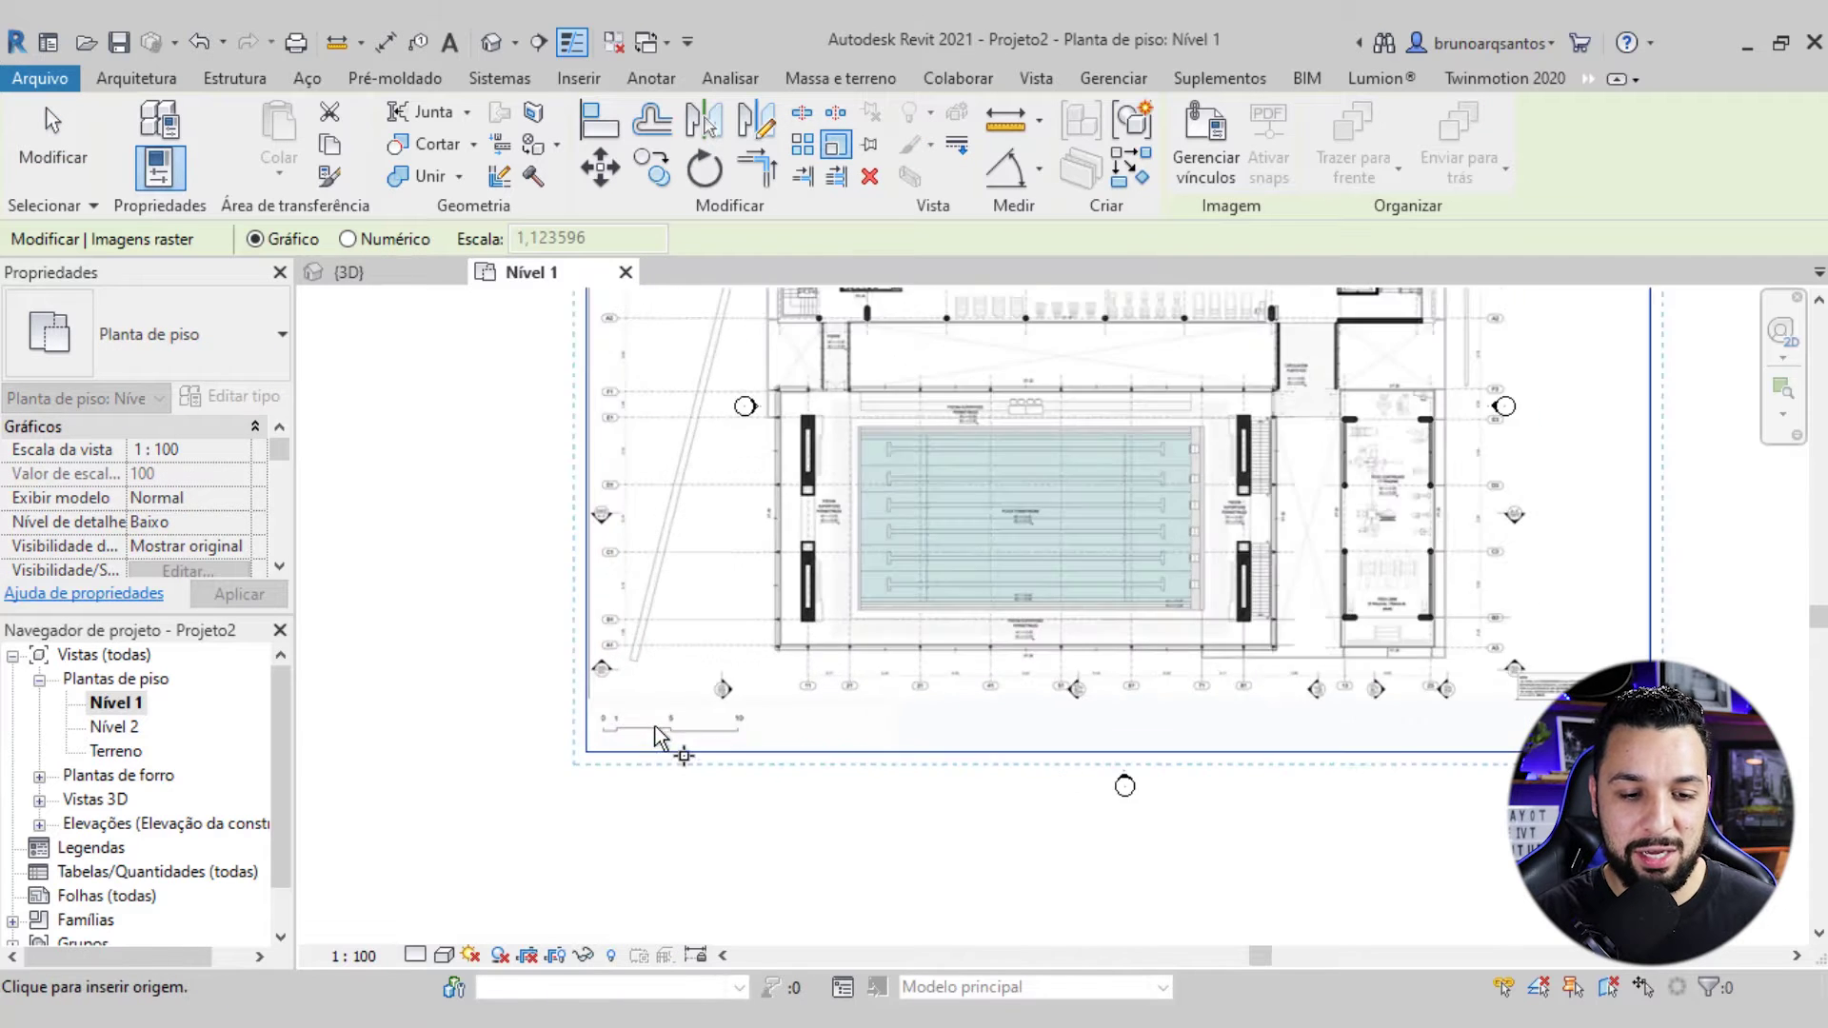
pyautogui.scroll(1, 614, 744)
pyautogui.scroll(-2, 618, 741)
pyautogui.scroll(-2, 633, 736)
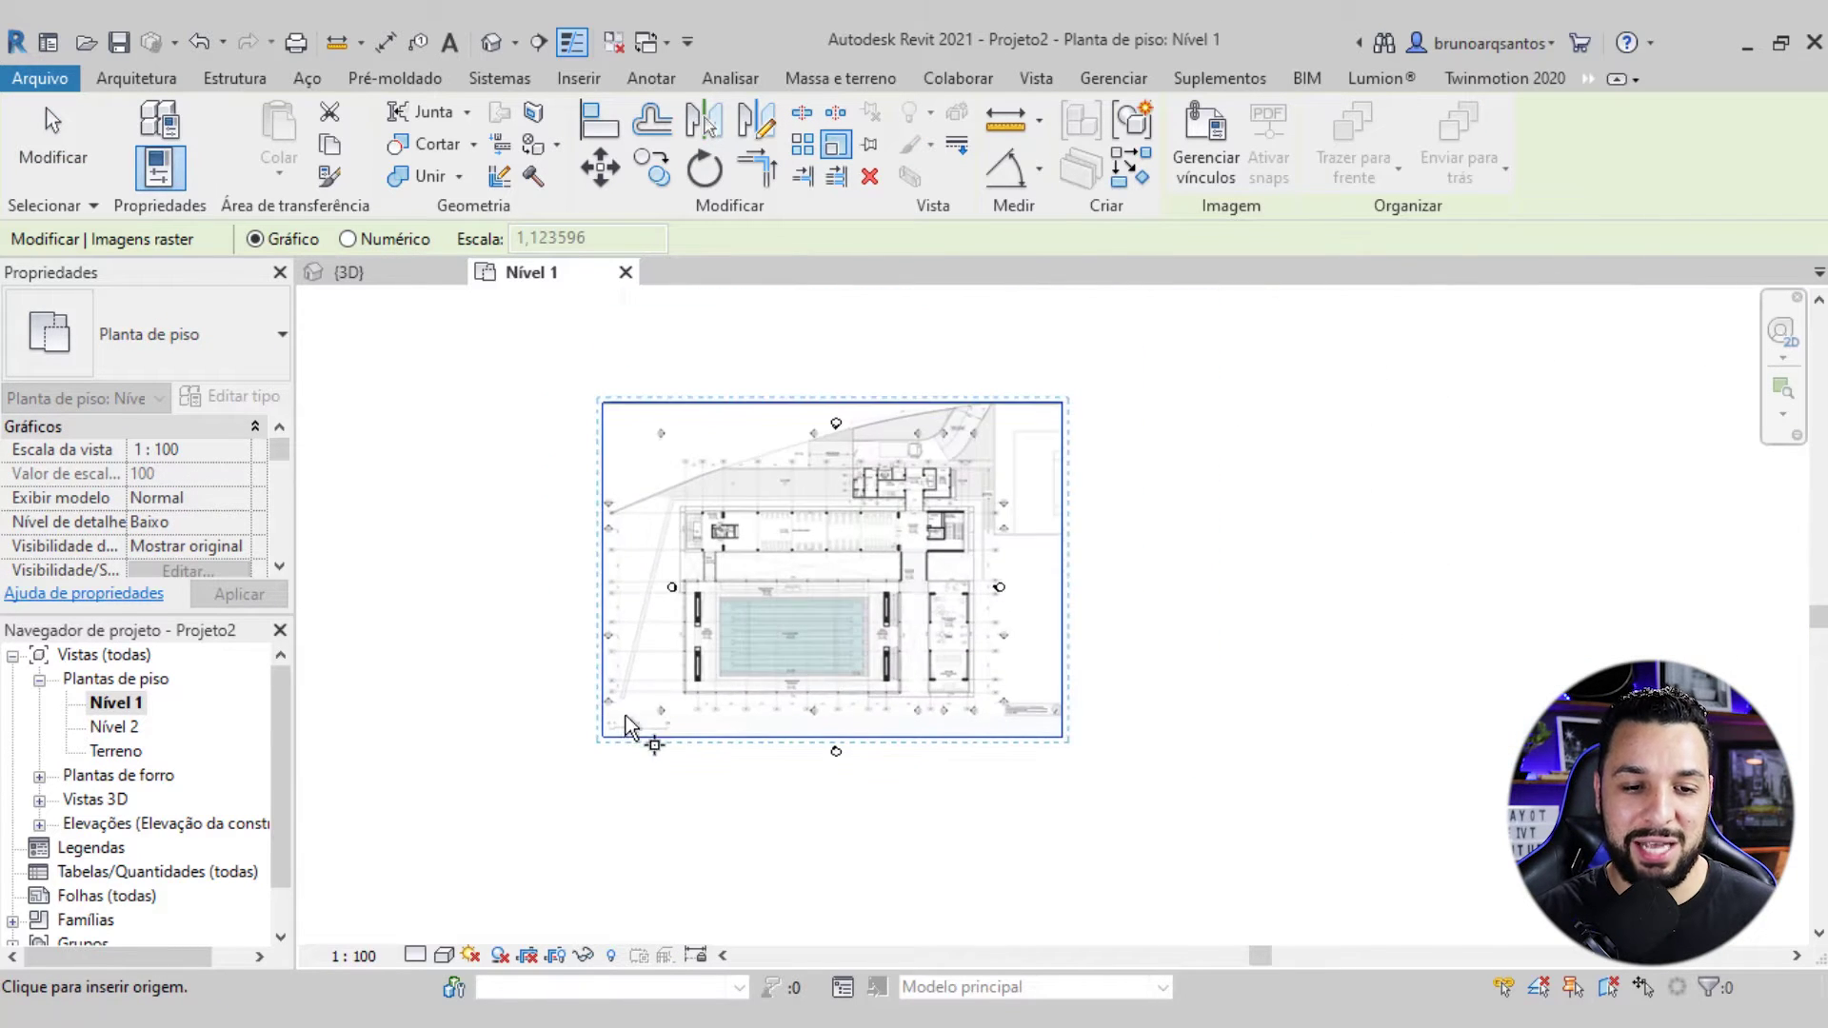
pyautogui.scroll(2, 659, 724)
pyautogui.scroll(1, 659, 724)
pyautogui.scroll(2, 628, 762)
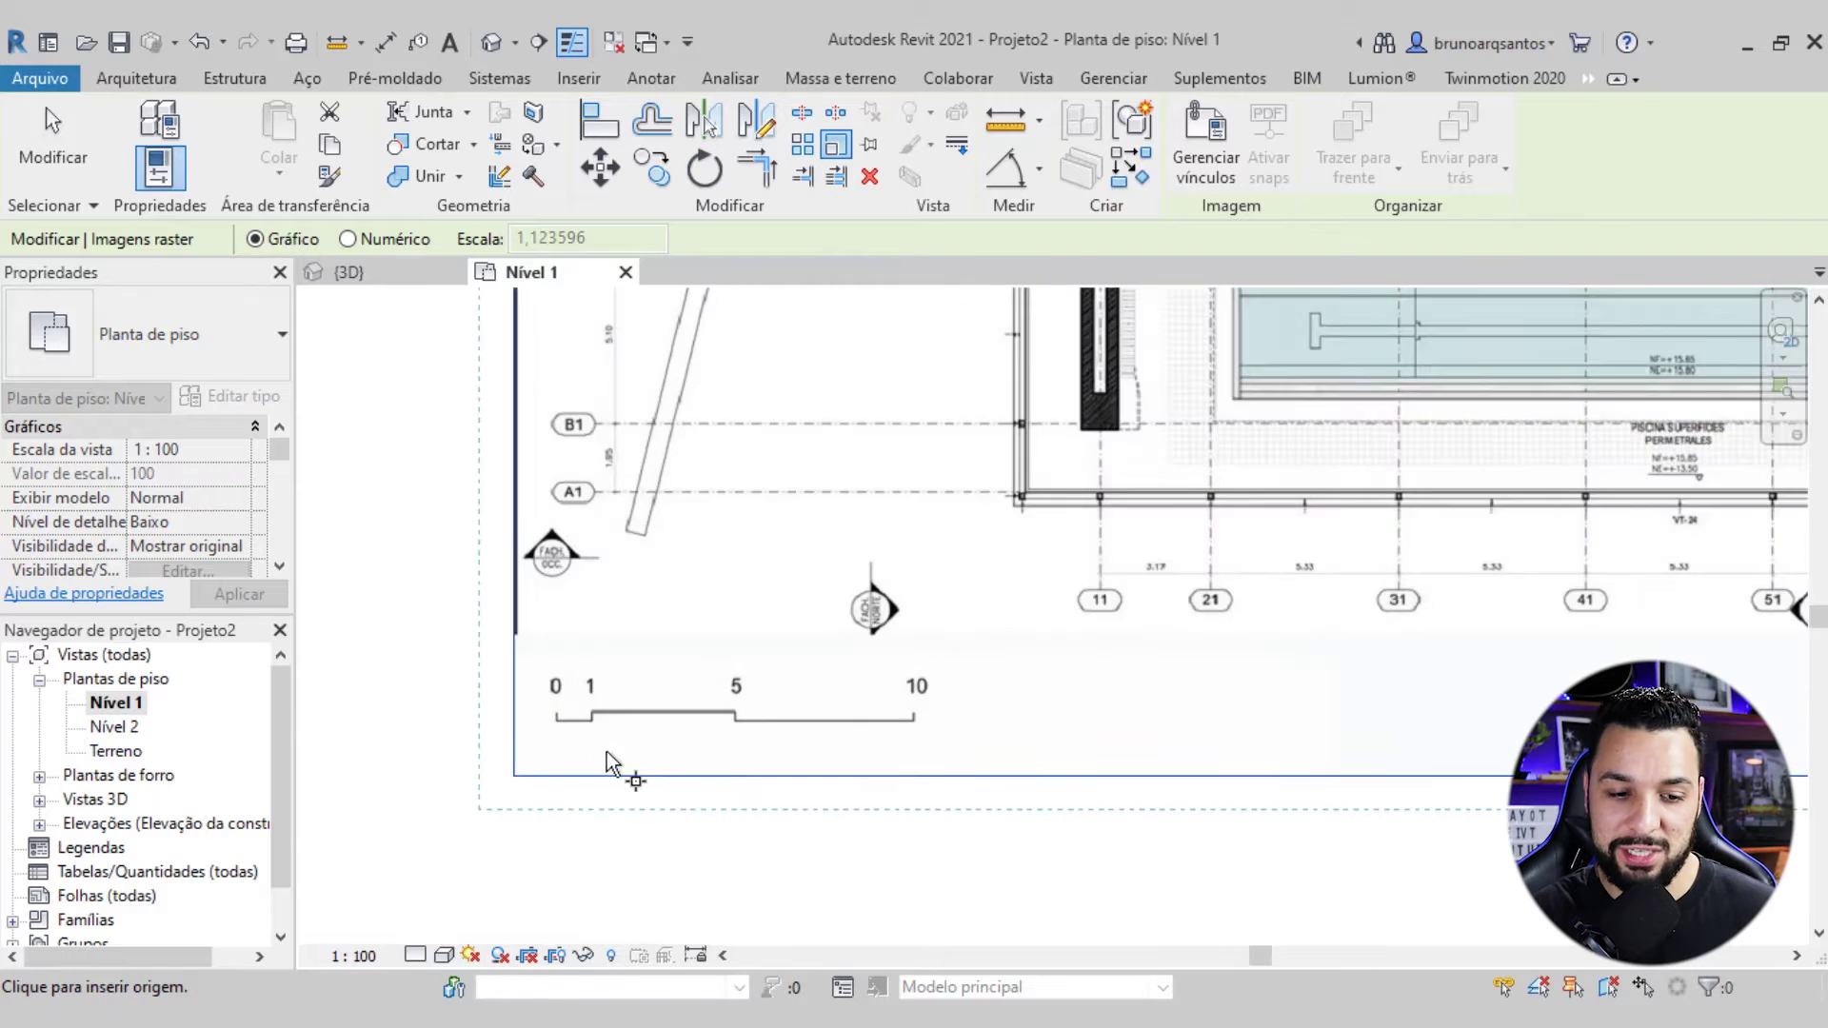
pyautogui.scroll(1, 539, 739)
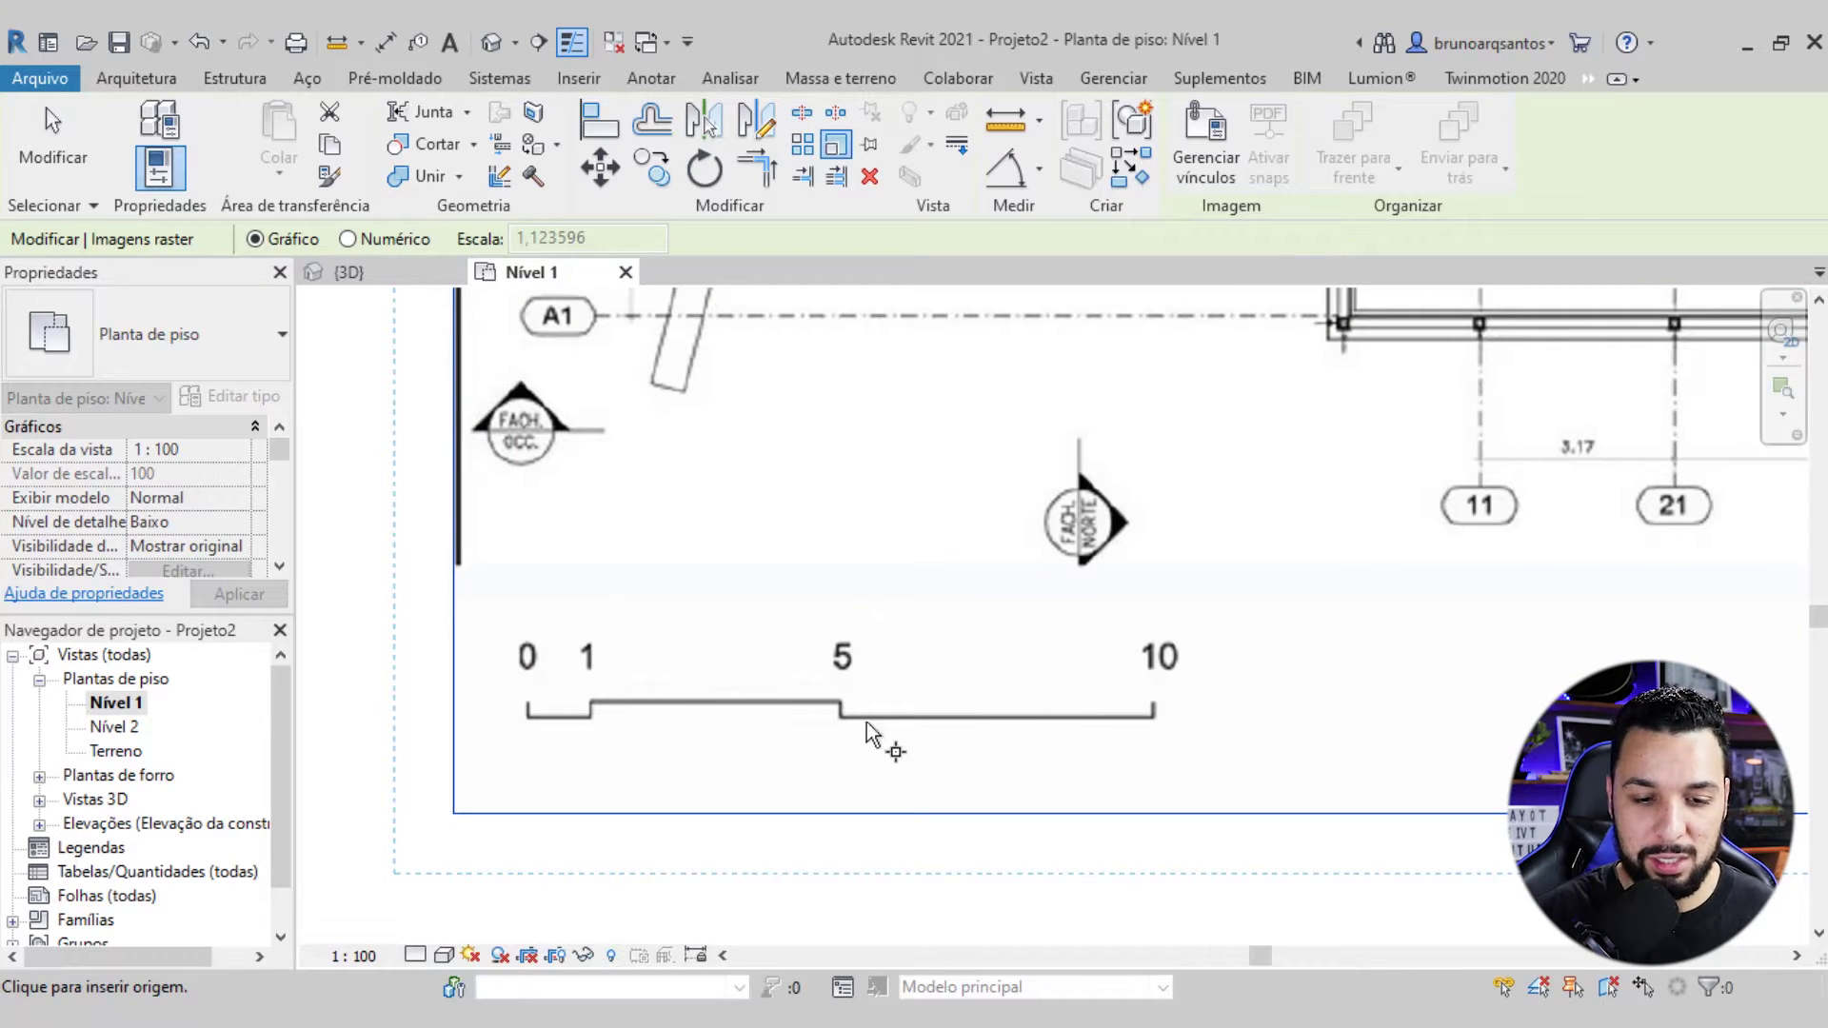
pyautogui.scroll(-3, 1147, 706)
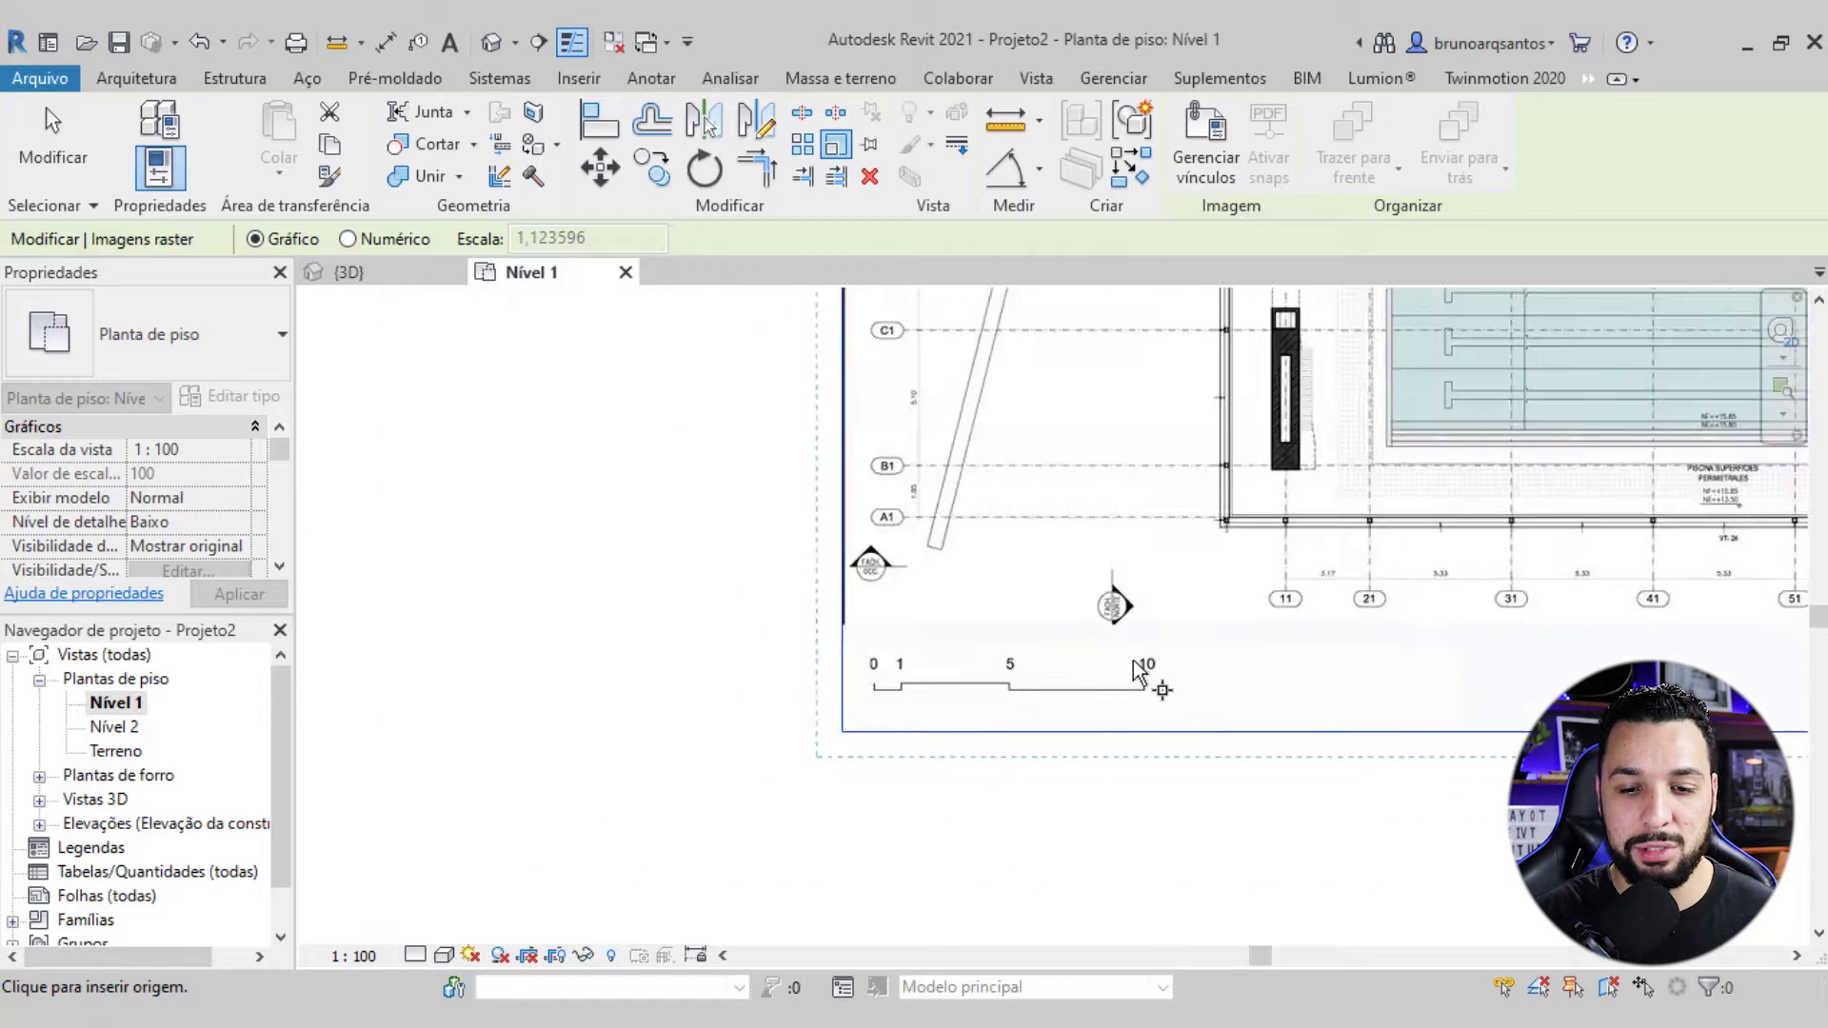
pyautogui.scroll(-1, 1110, 603)
pyautogui.scroll(-1, 1171, 571)
pyautogui.scroll(1, 914, 654)
pyautogui.scroll(-1, 838, 757)
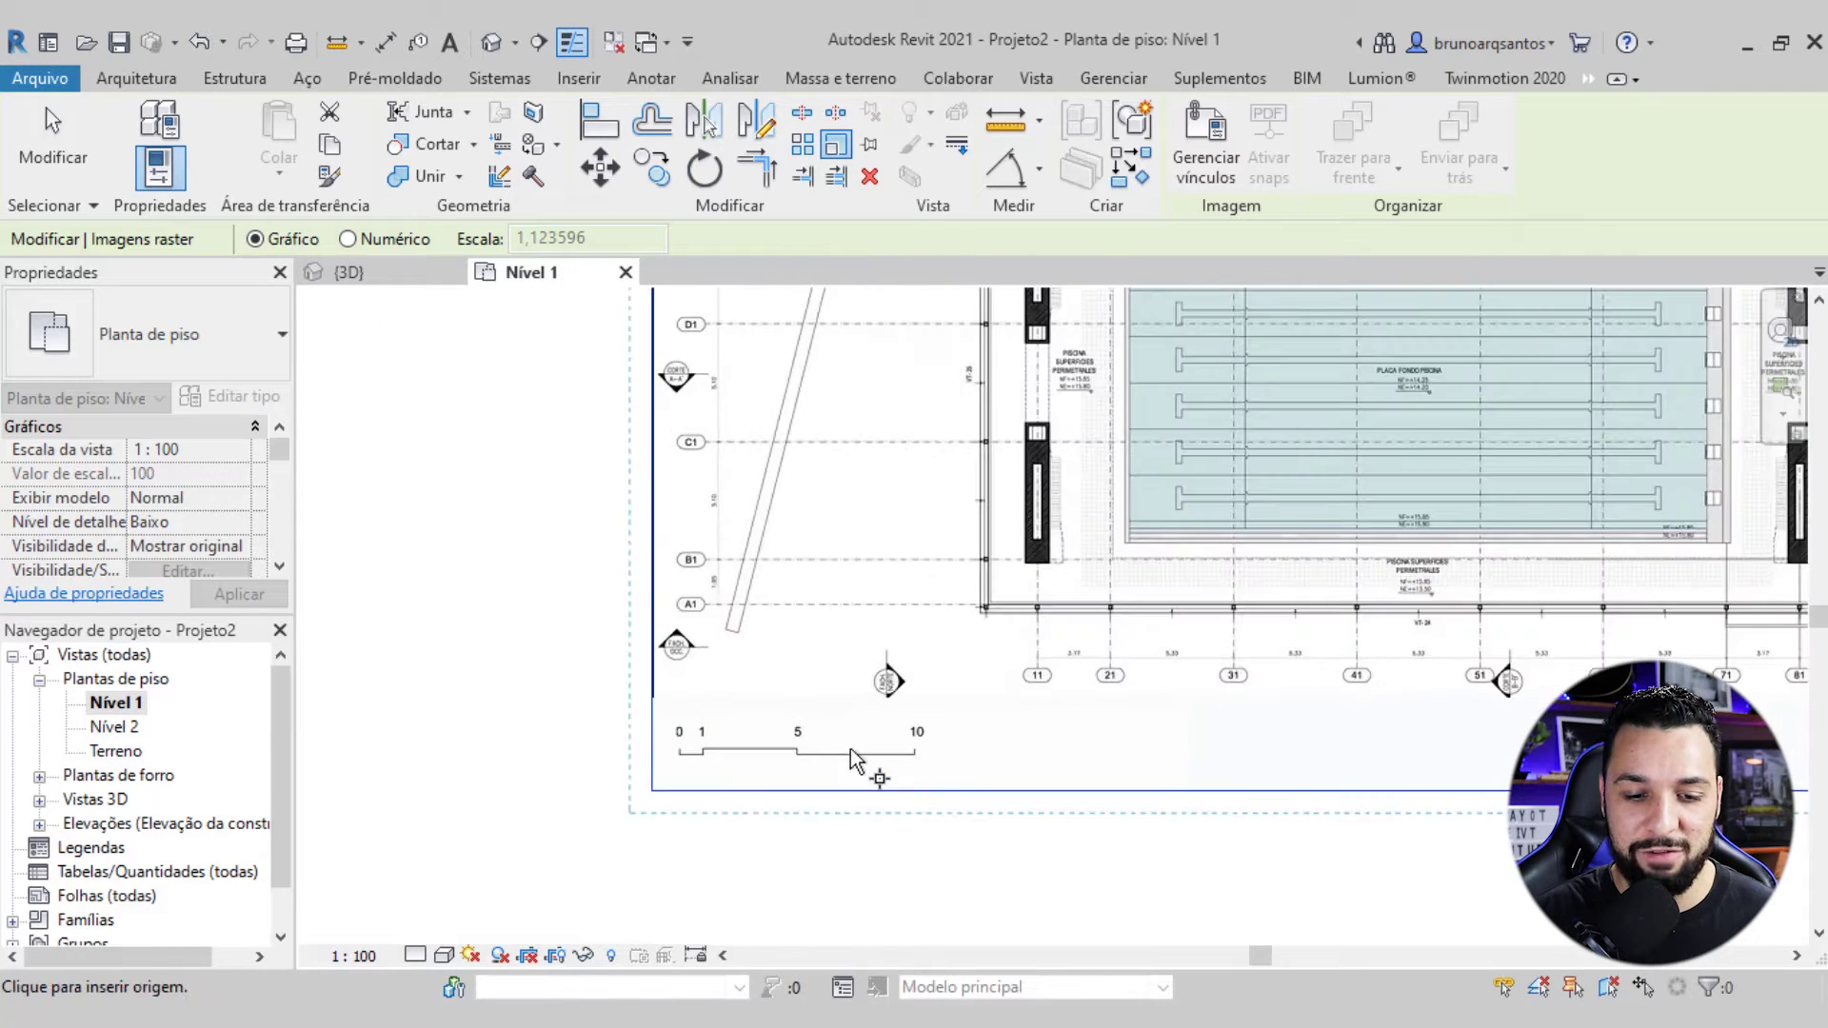
pyautogui.scroll(-2, 828, 704)
pyautogui.scroll(-2, 776, 686)
pyautogui.scroll(-1, 772, 681)
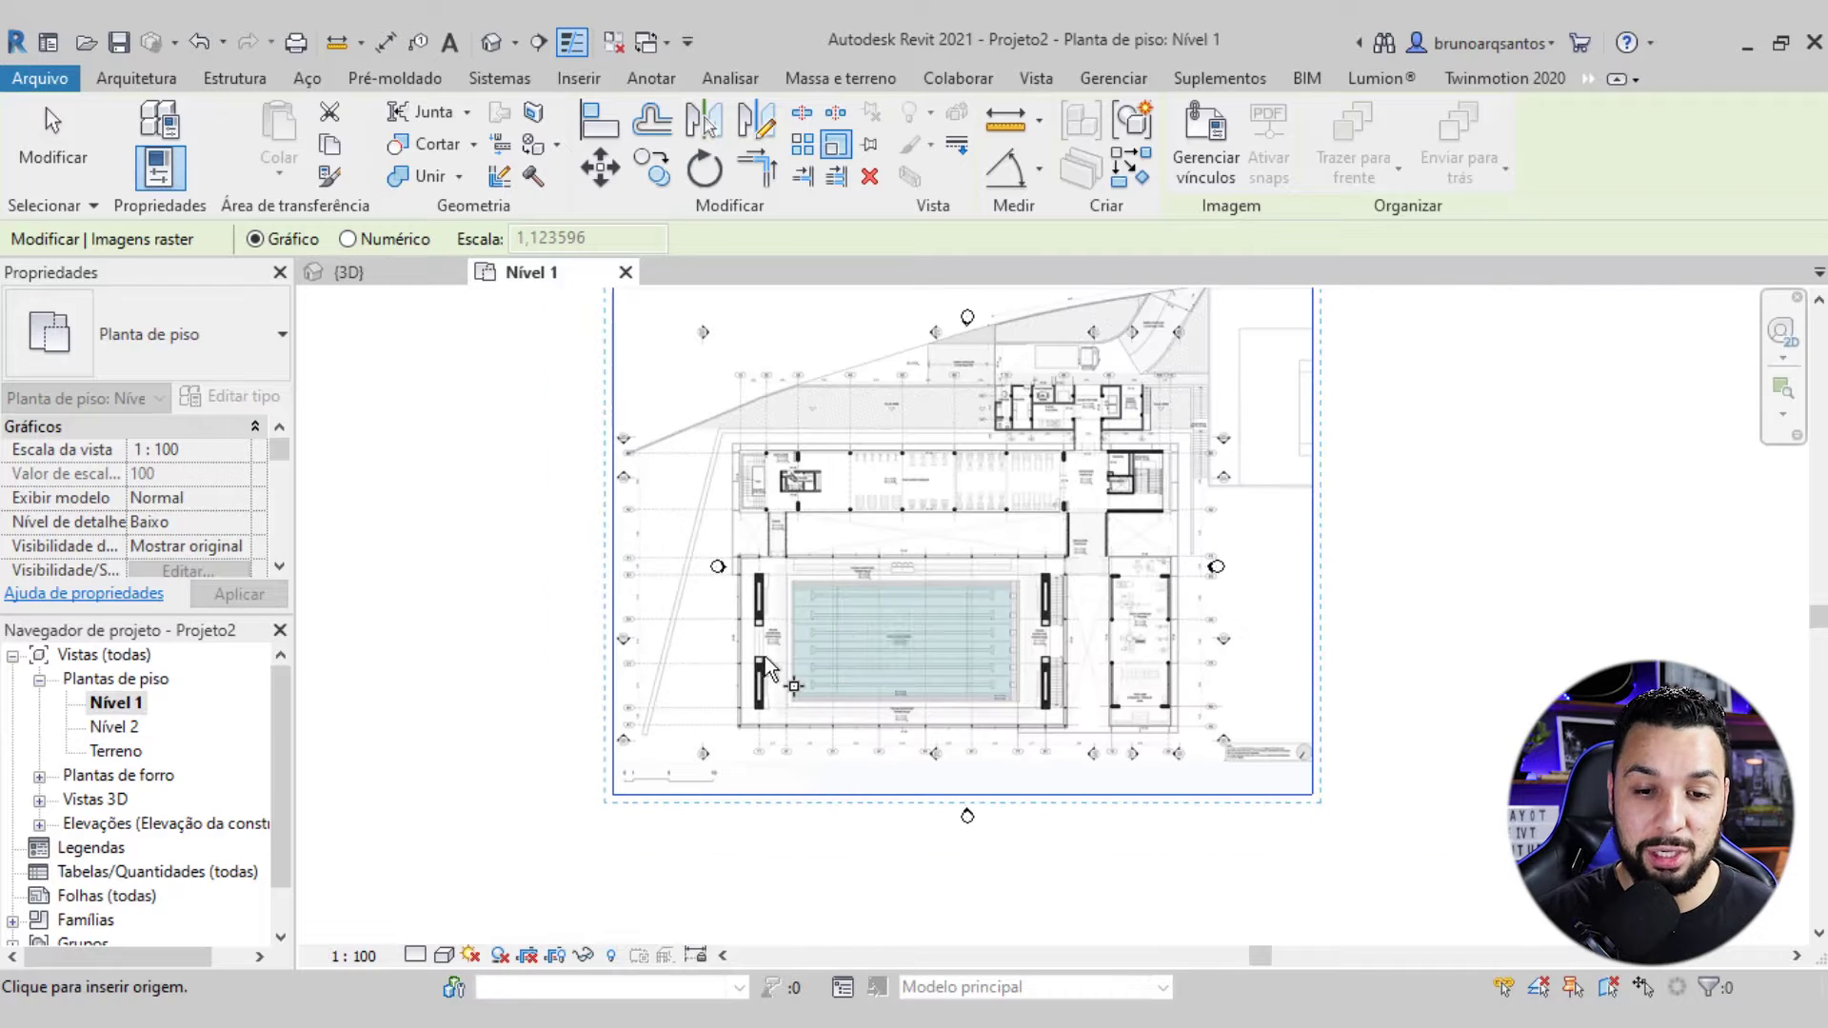
pyautogui.moveTo(874, 487); pyautogui.dragTo(876, 491)
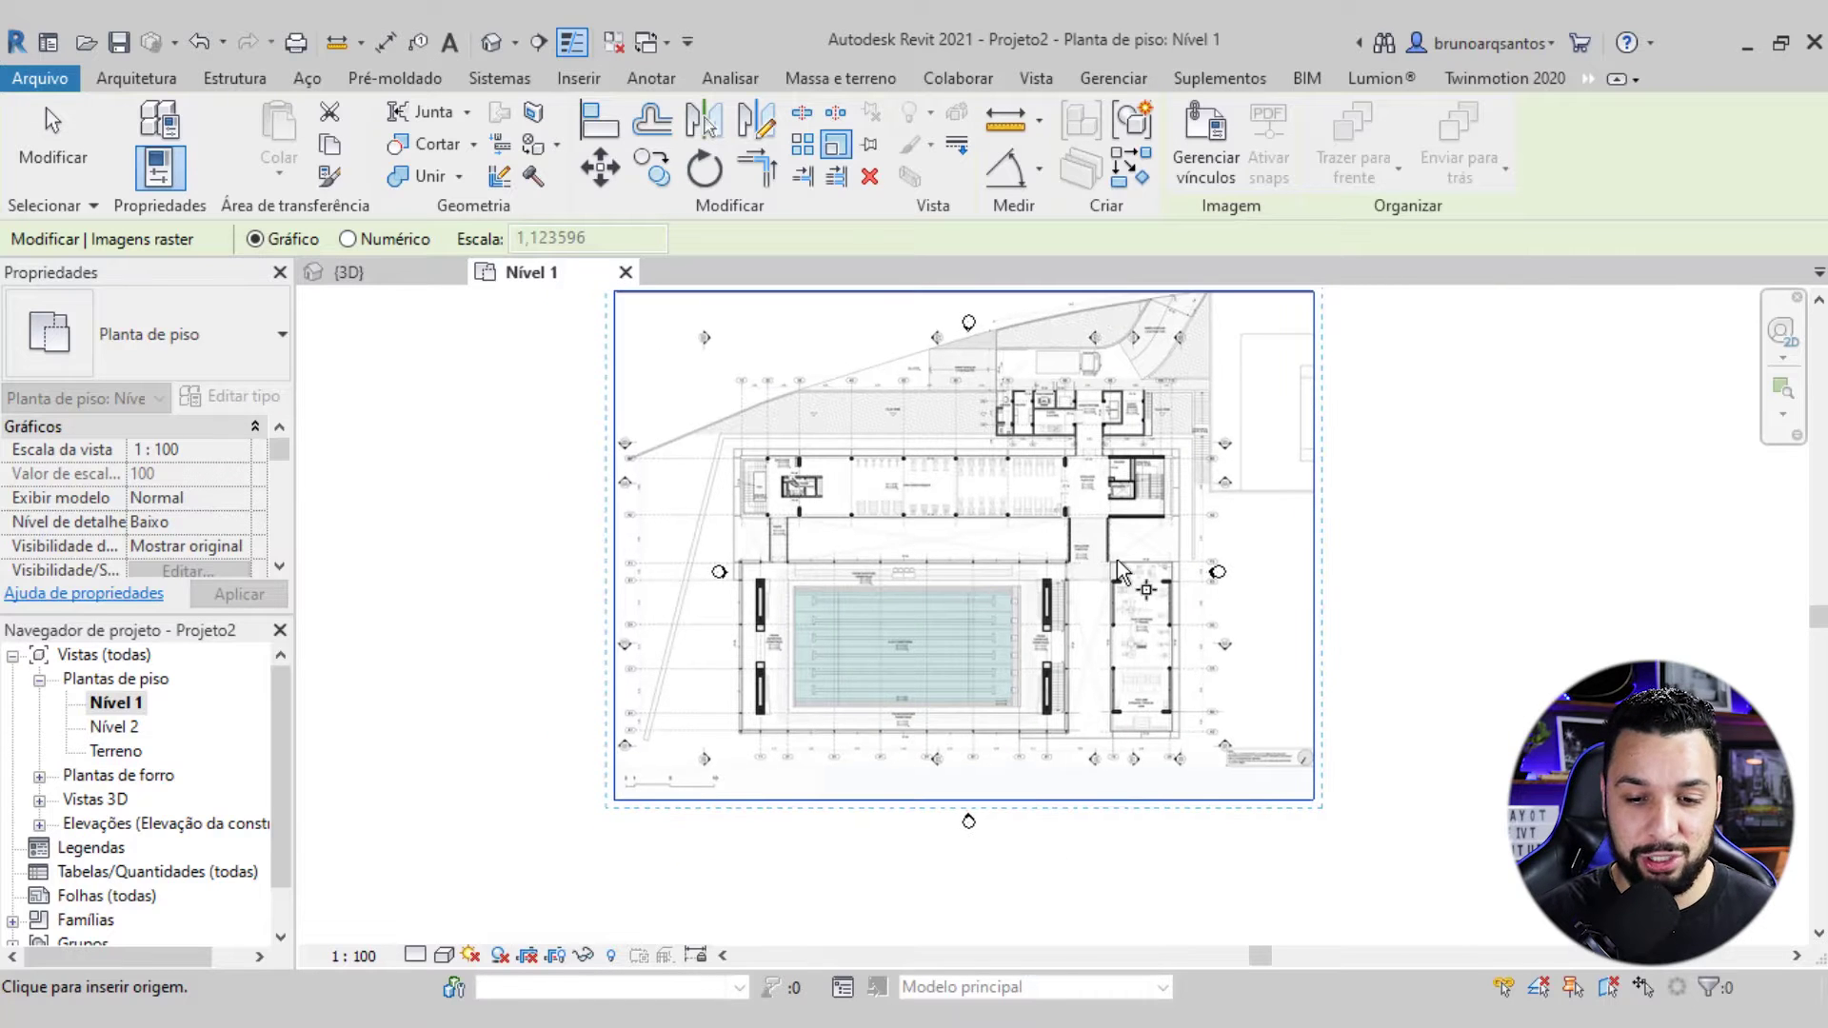
pyautogui.scroll(1, 1105, 451)
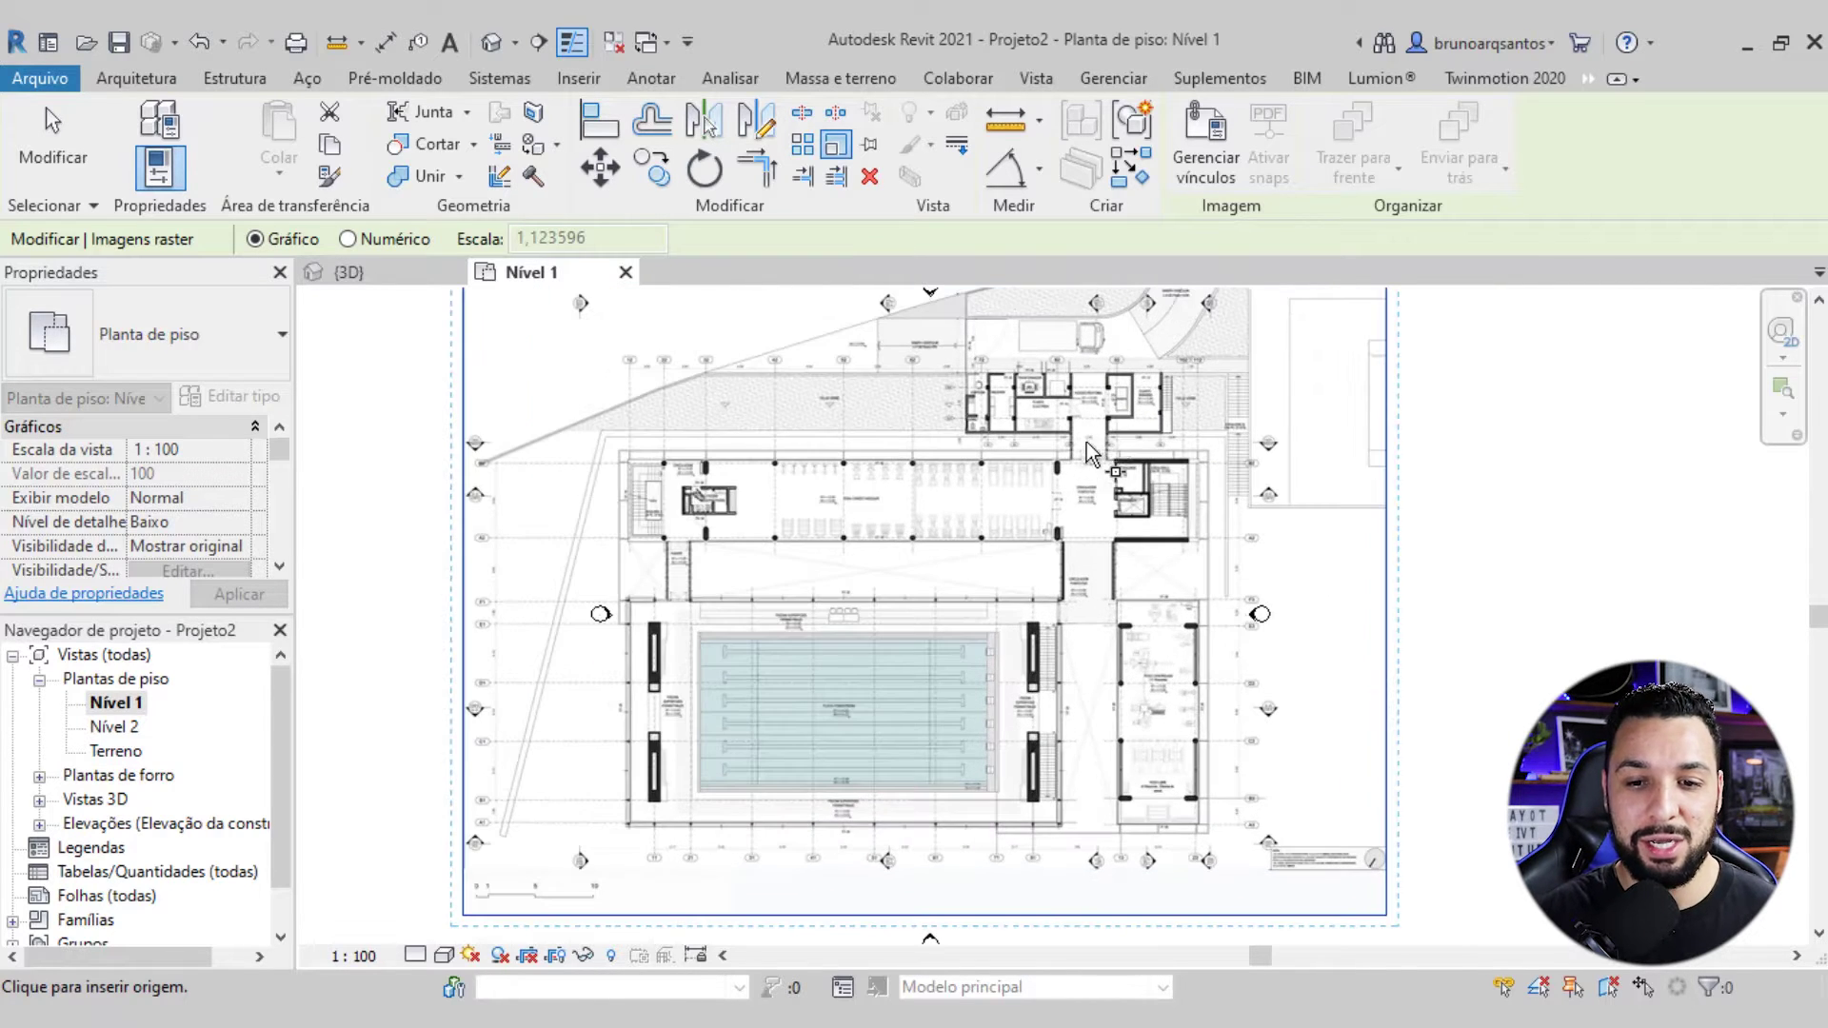
pyautogui.moveTo(1095, 442); pyautogui.dragTo(1073, 467, button='middle')
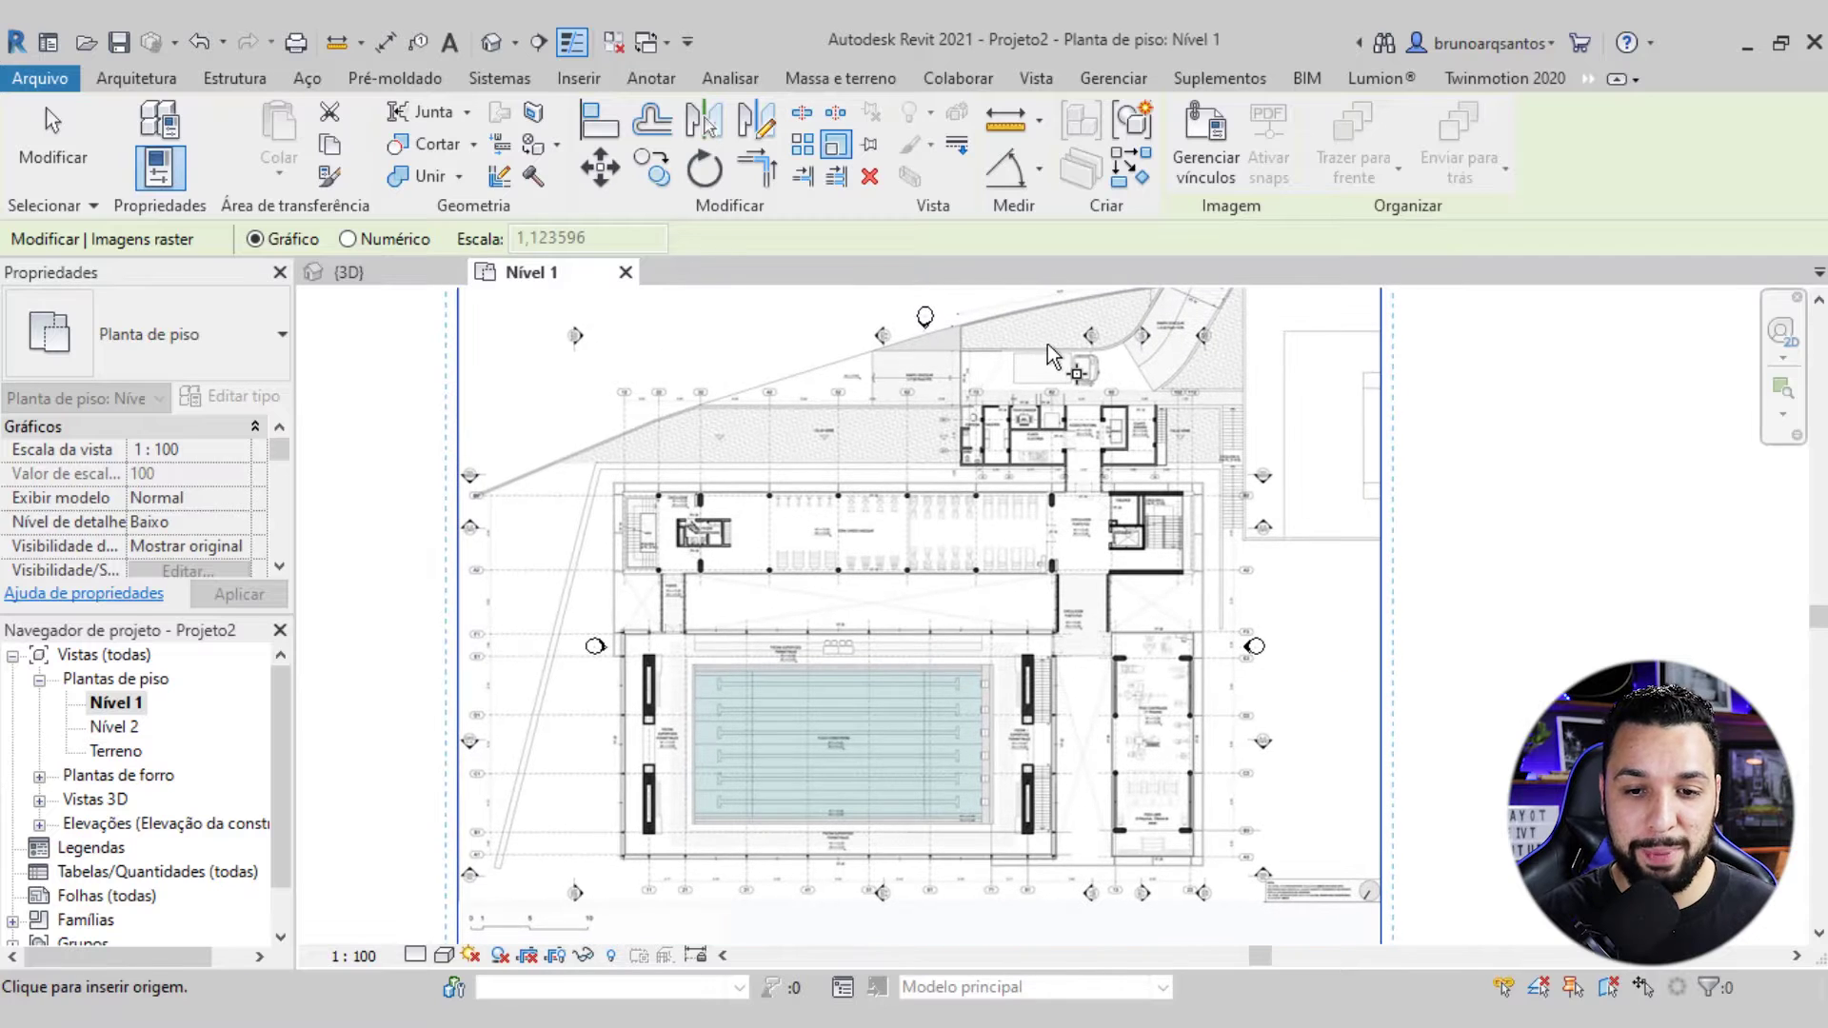
pyautogui.scroll(2, 1053, 356)
pyautogui.scroll(-1, 1057, 407)
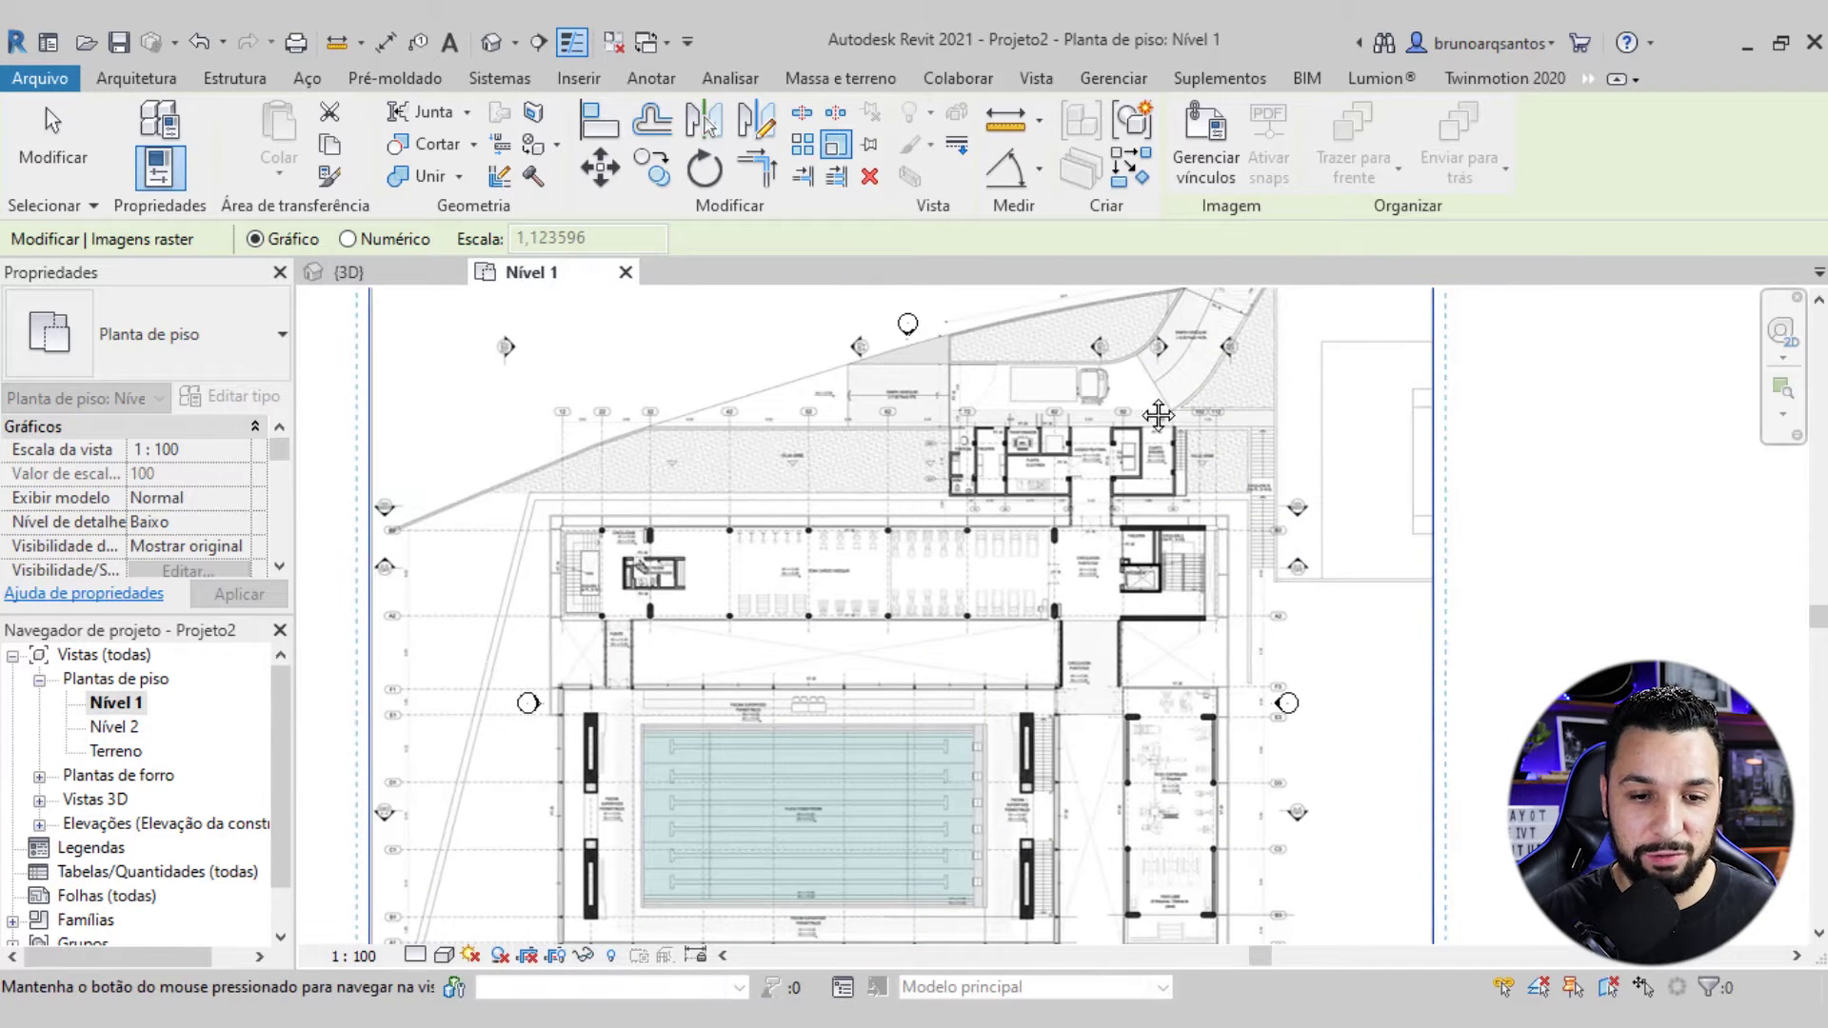
pyautogui.moveTo(1121, 488); pyautogui.dragTo(1158, 415, button='middle')
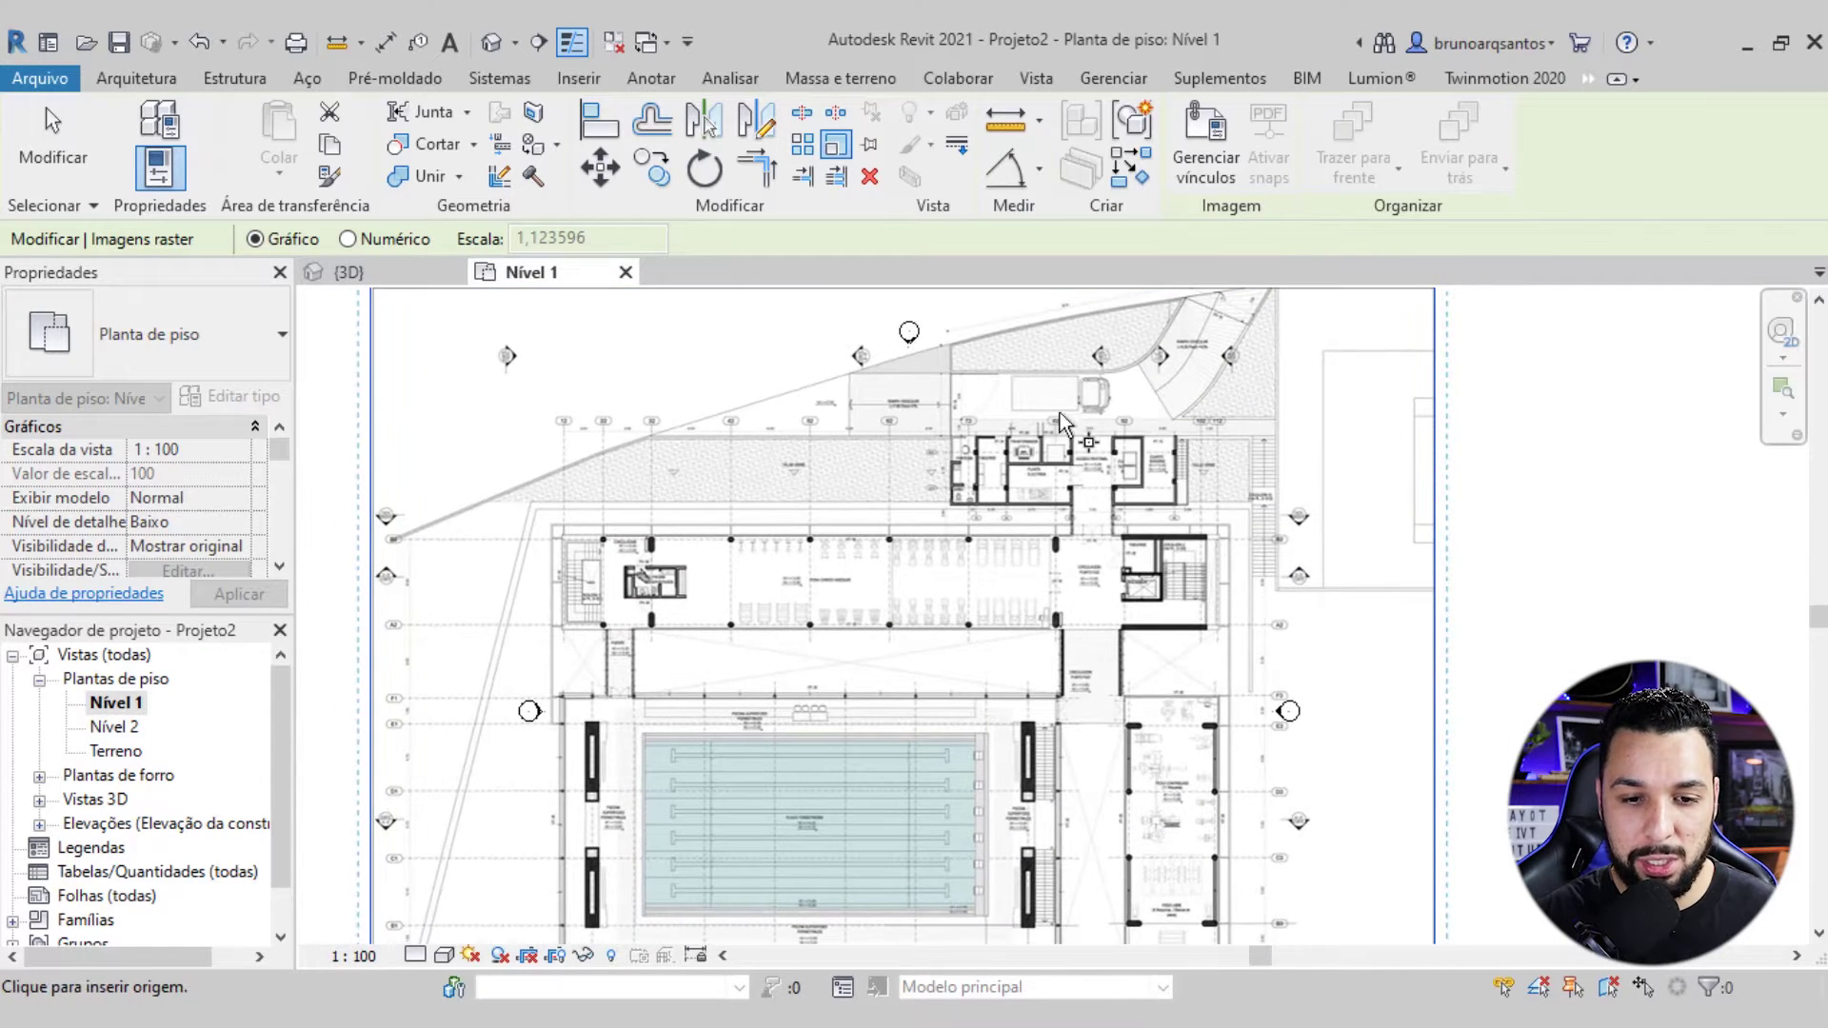
pyautogui.scroll(2, 735, 407)
pyautogui.scroll(3, 734, 406)
pyautogui.scroll(3, 733, 406)
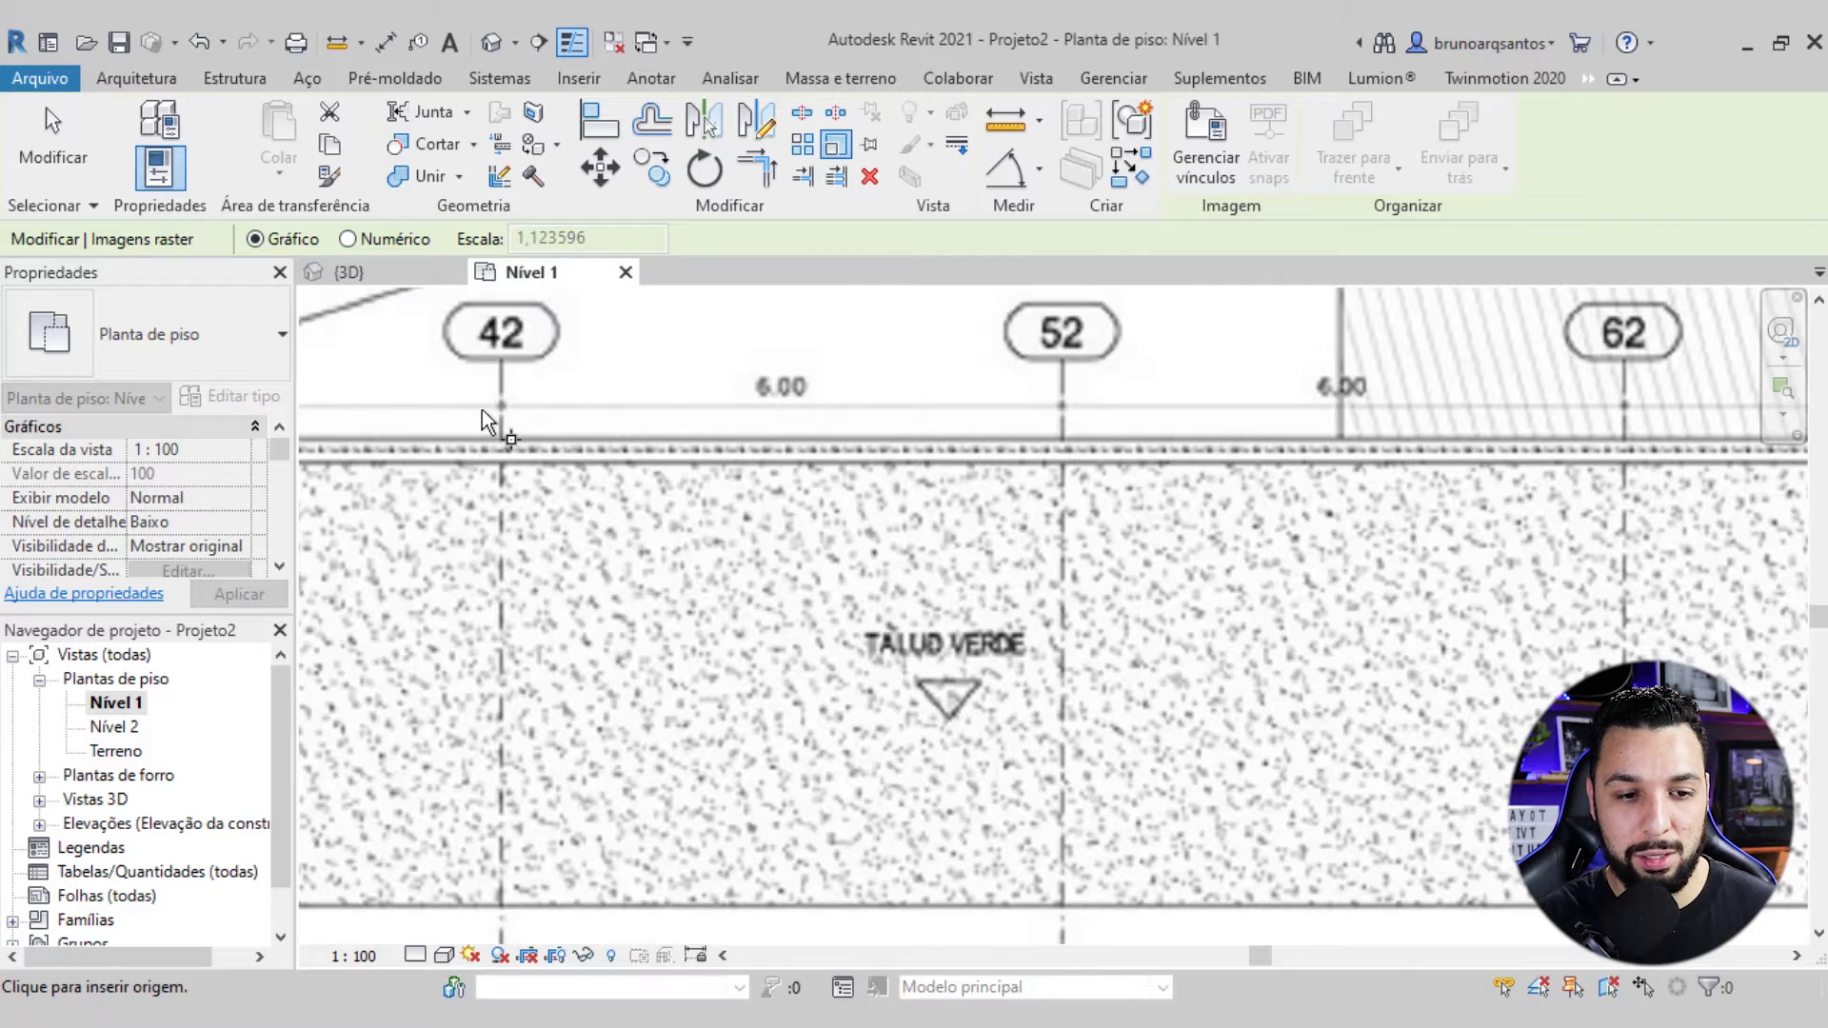
pyautogui.scroll(-3, 834, 464)
pyautogui.scroll(-3, 834, 464)
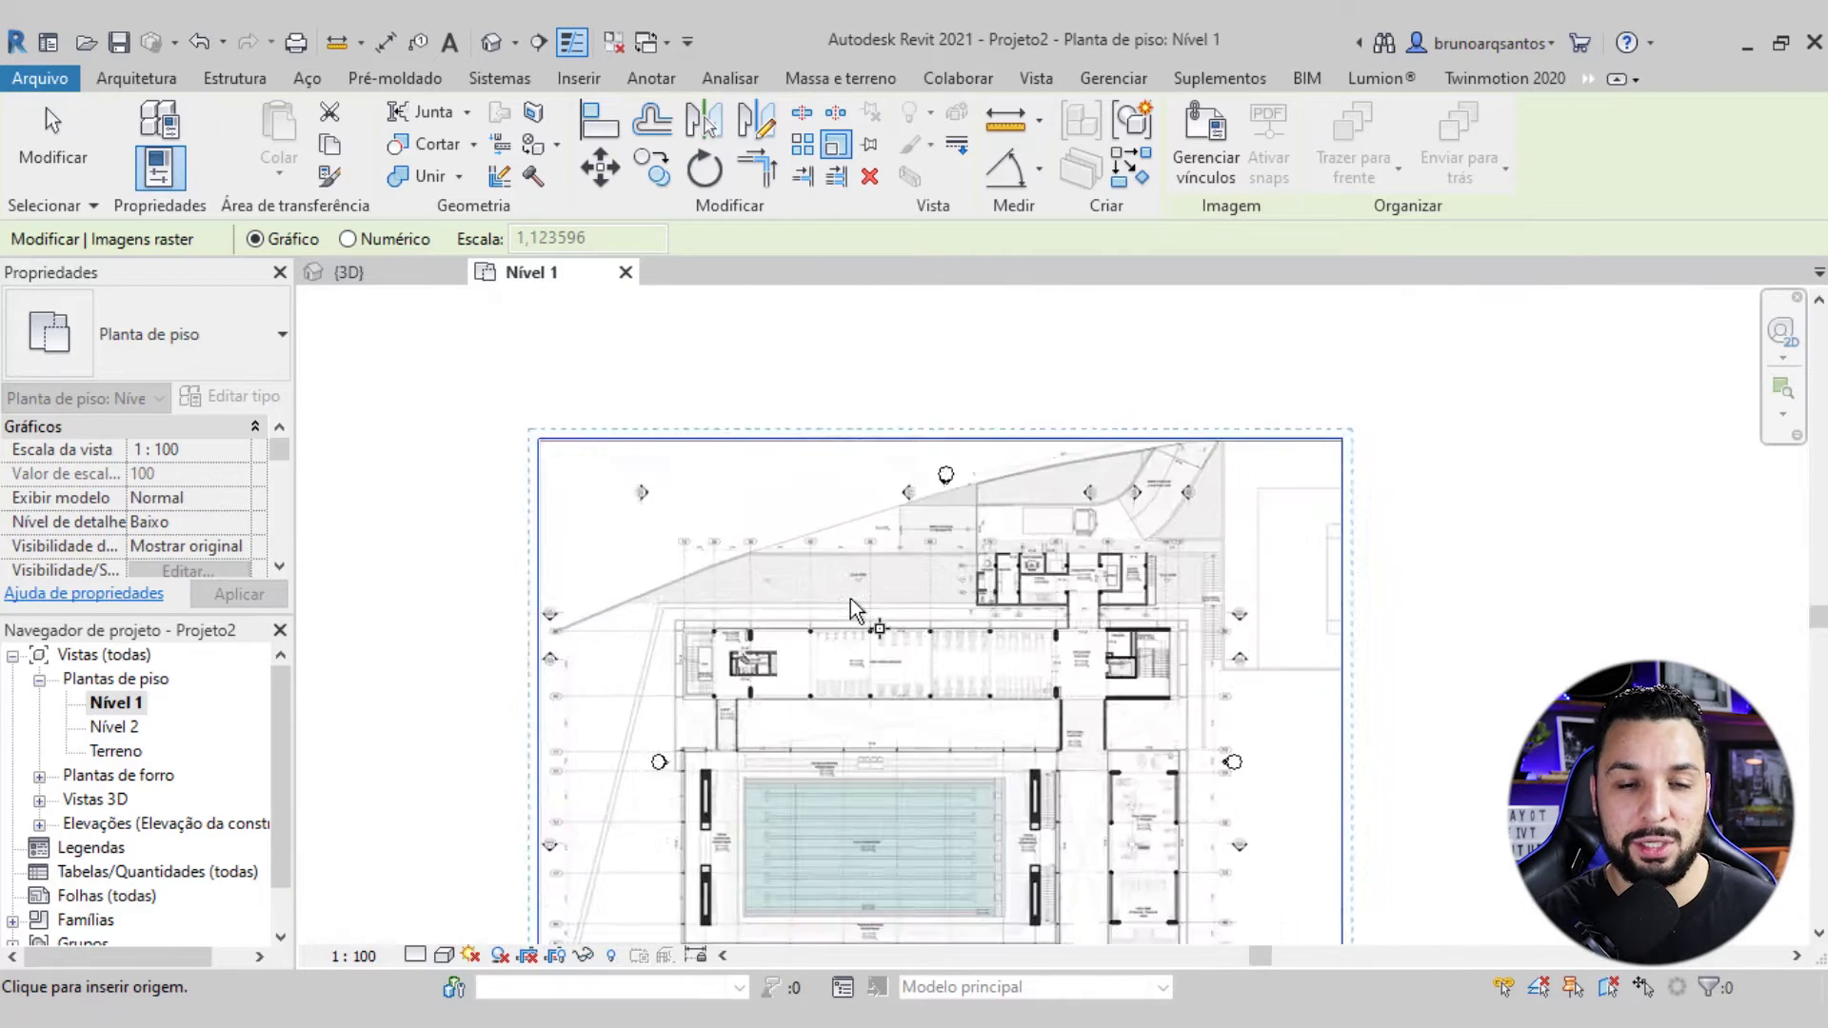
pyautogui.moveTo(805, 510); pyautogui.dragTo(832, 560, button='middle')
pyautogui.scroll(2, 691, 632)
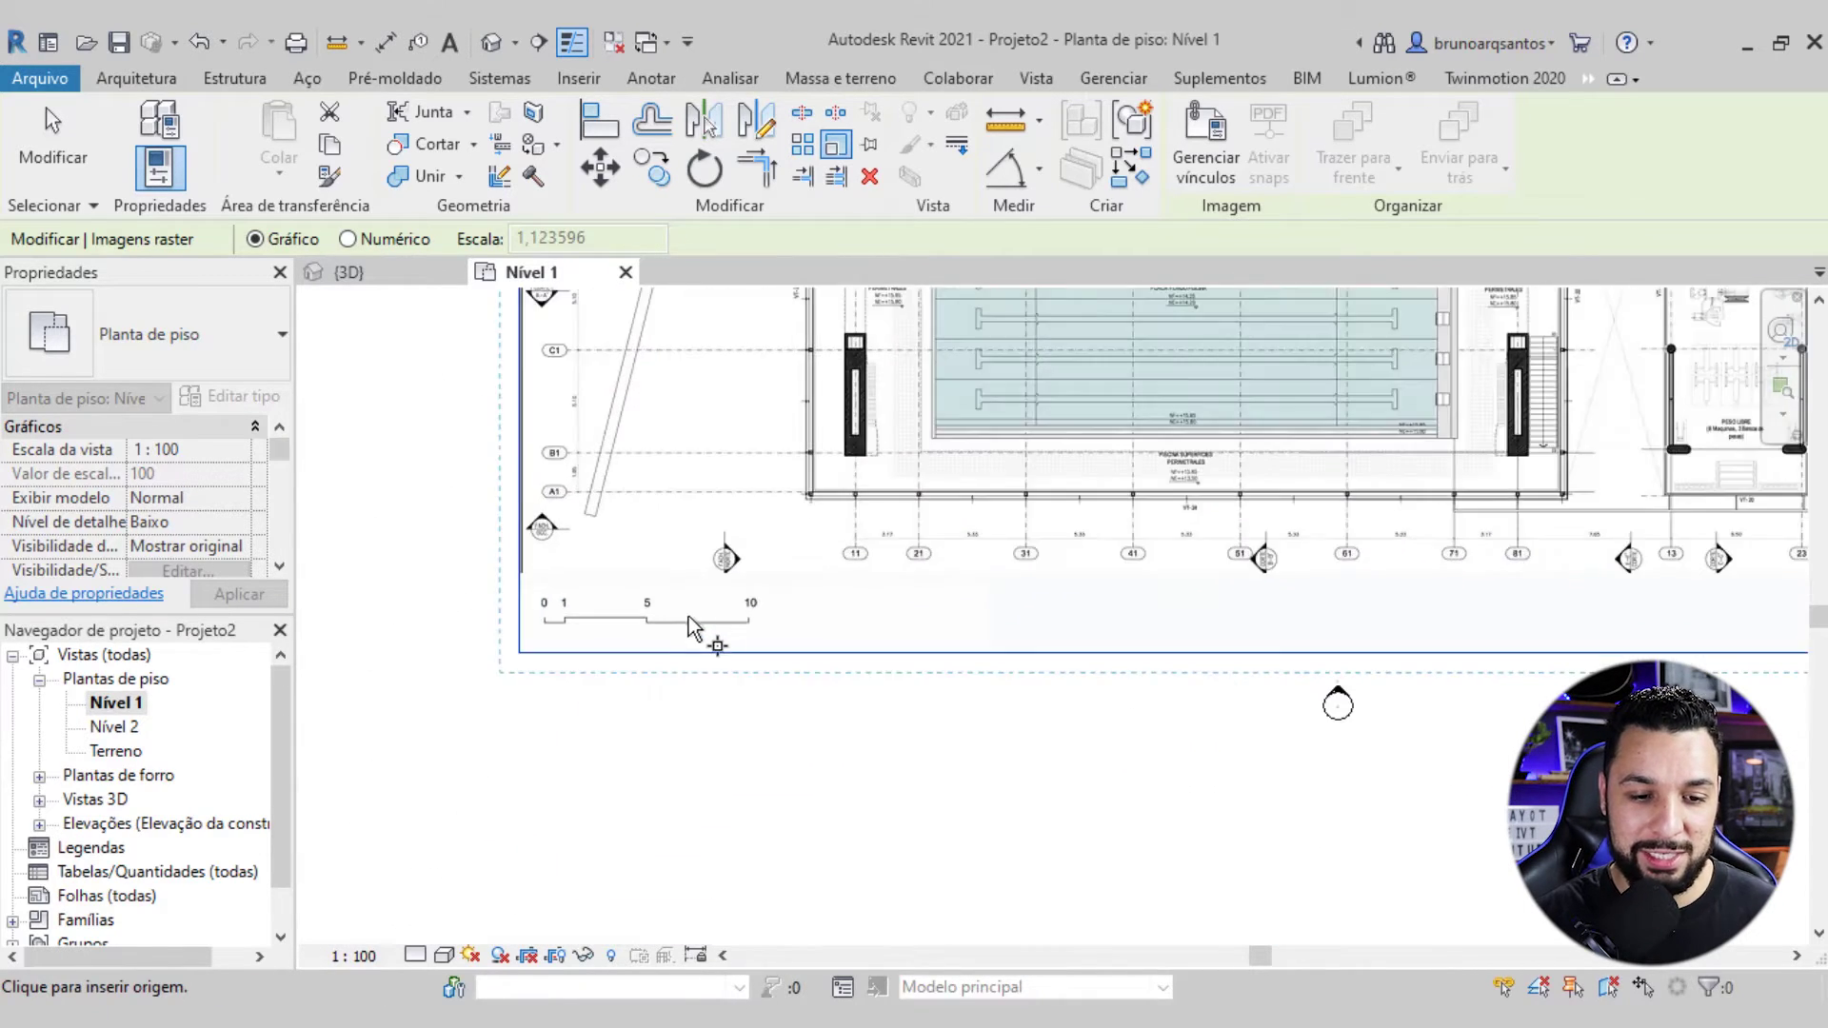
pyautogui.scroll(2, 647, 652)
pyautogui.moveTo(634, 672); pyautogui.dragTo(670, 702, button='middle')
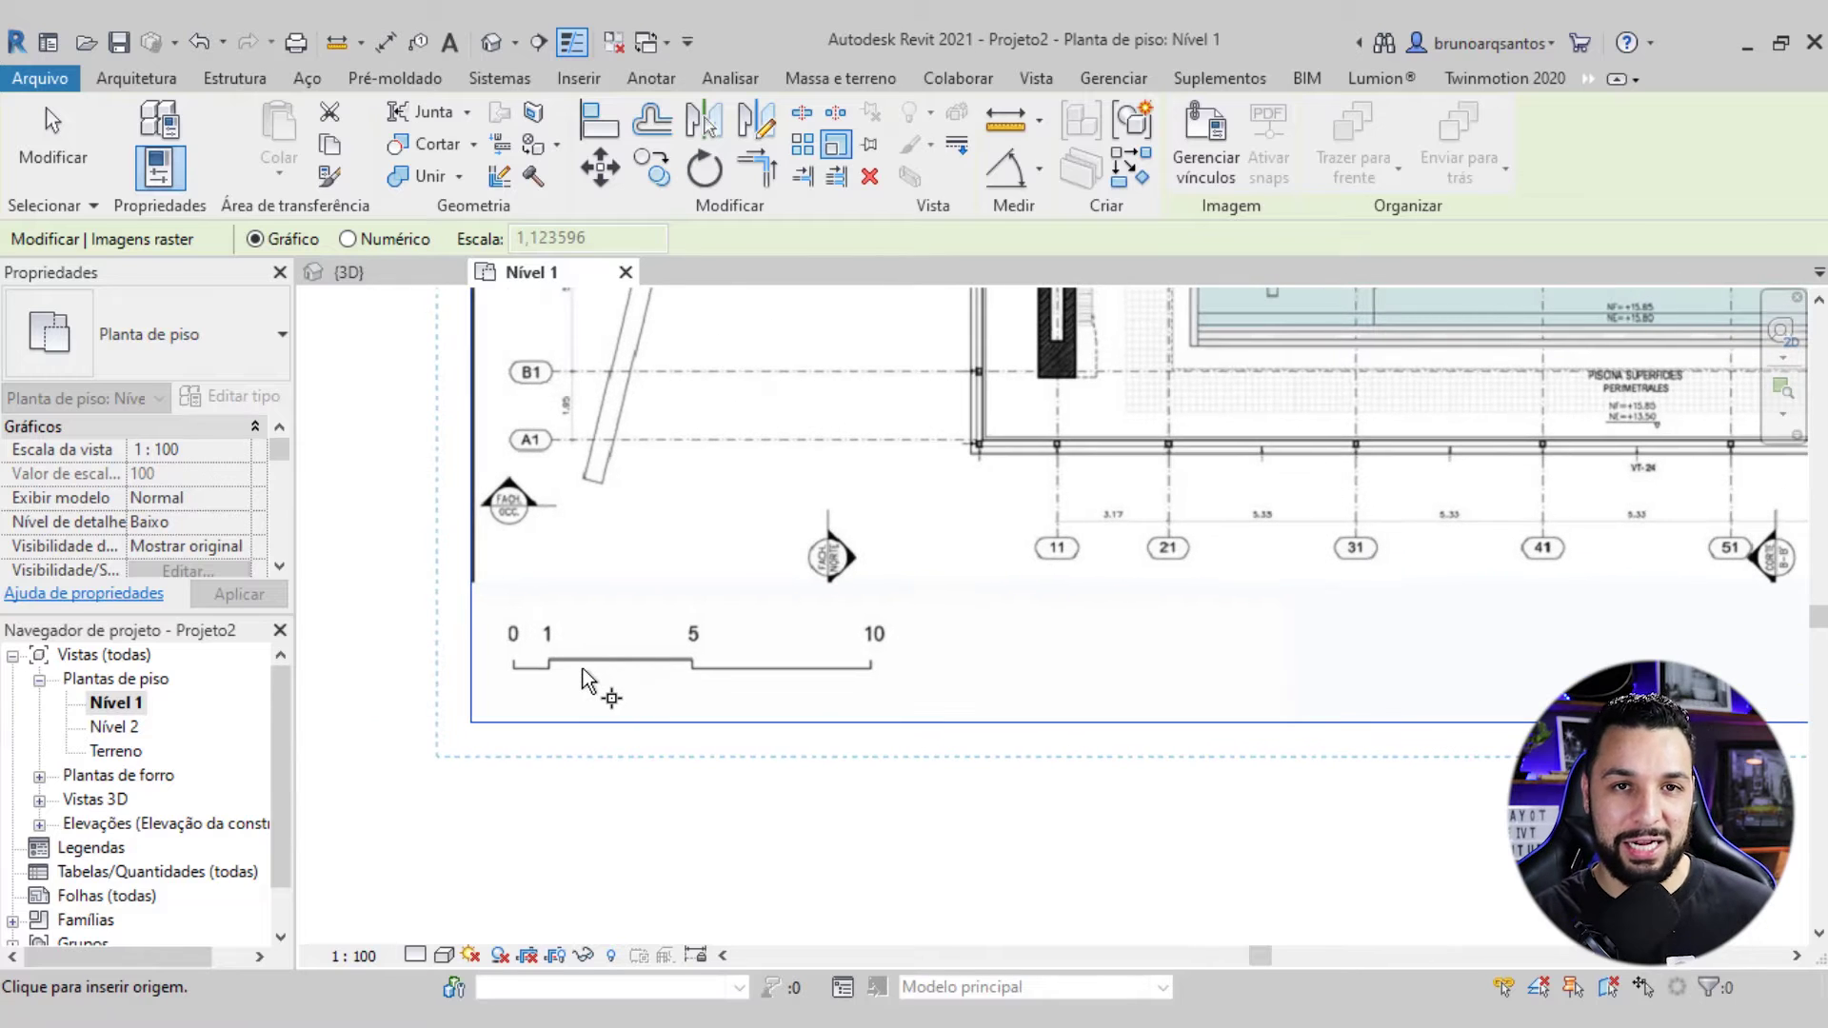
pyautogui.scroll(1, 583, 670)
pyautogui.scroll(2, 488, 666)
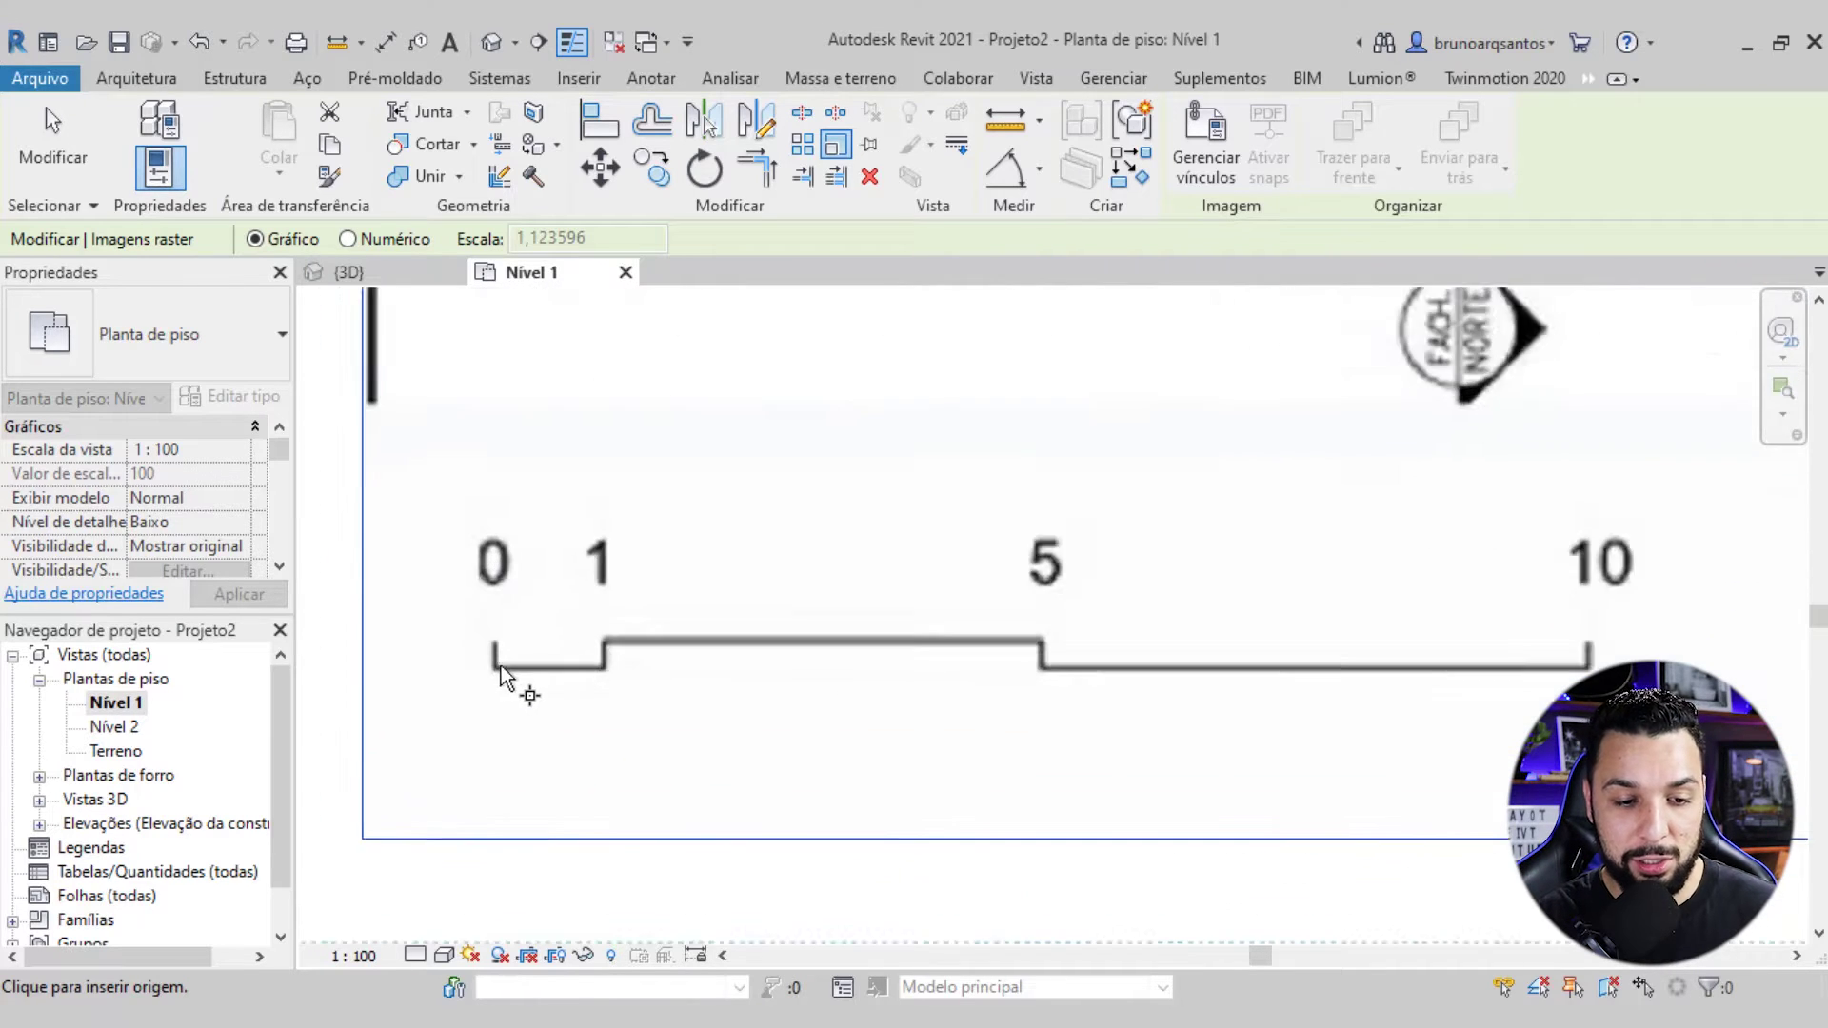
pyautogui.scroll(2, 493, 665)
# Pick the scale bar's 0 and 10 ticks and set that length to 10
pyautogui.click(493, 665)
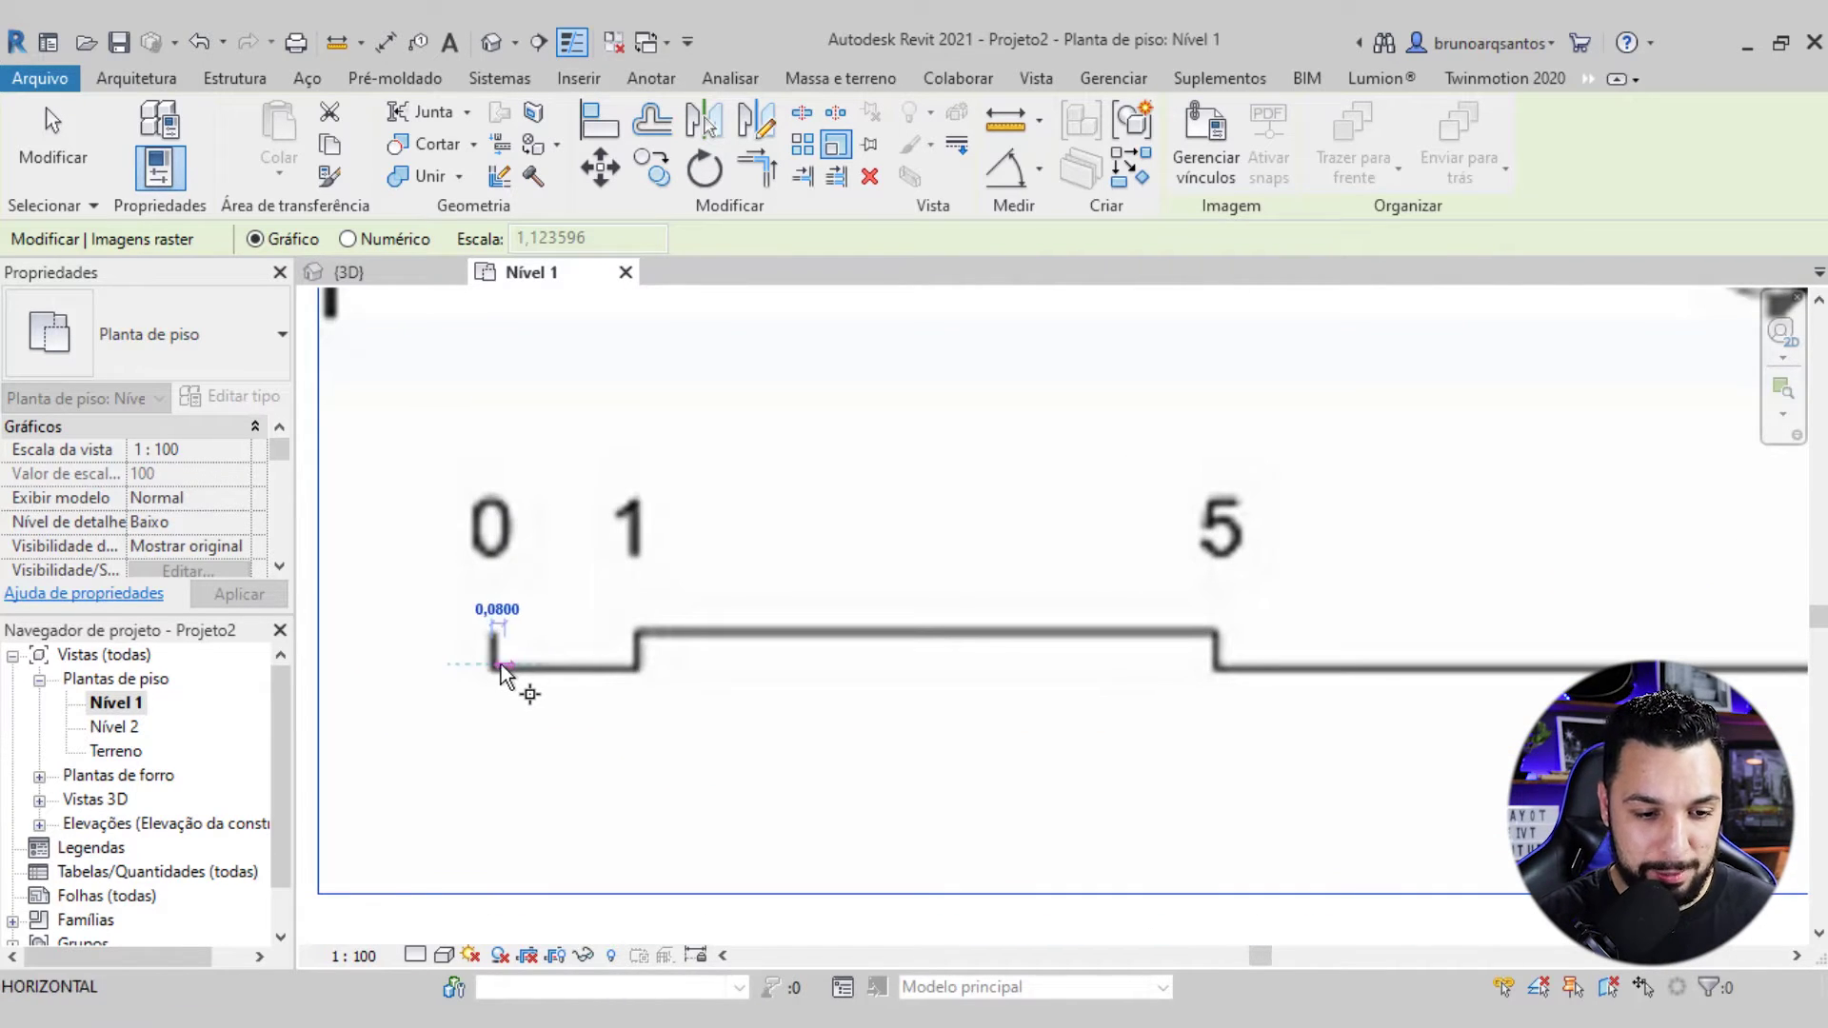
pyautogui.scroll(-2, 635, 663)
pyautogui.scroll(-2, 635, 663)
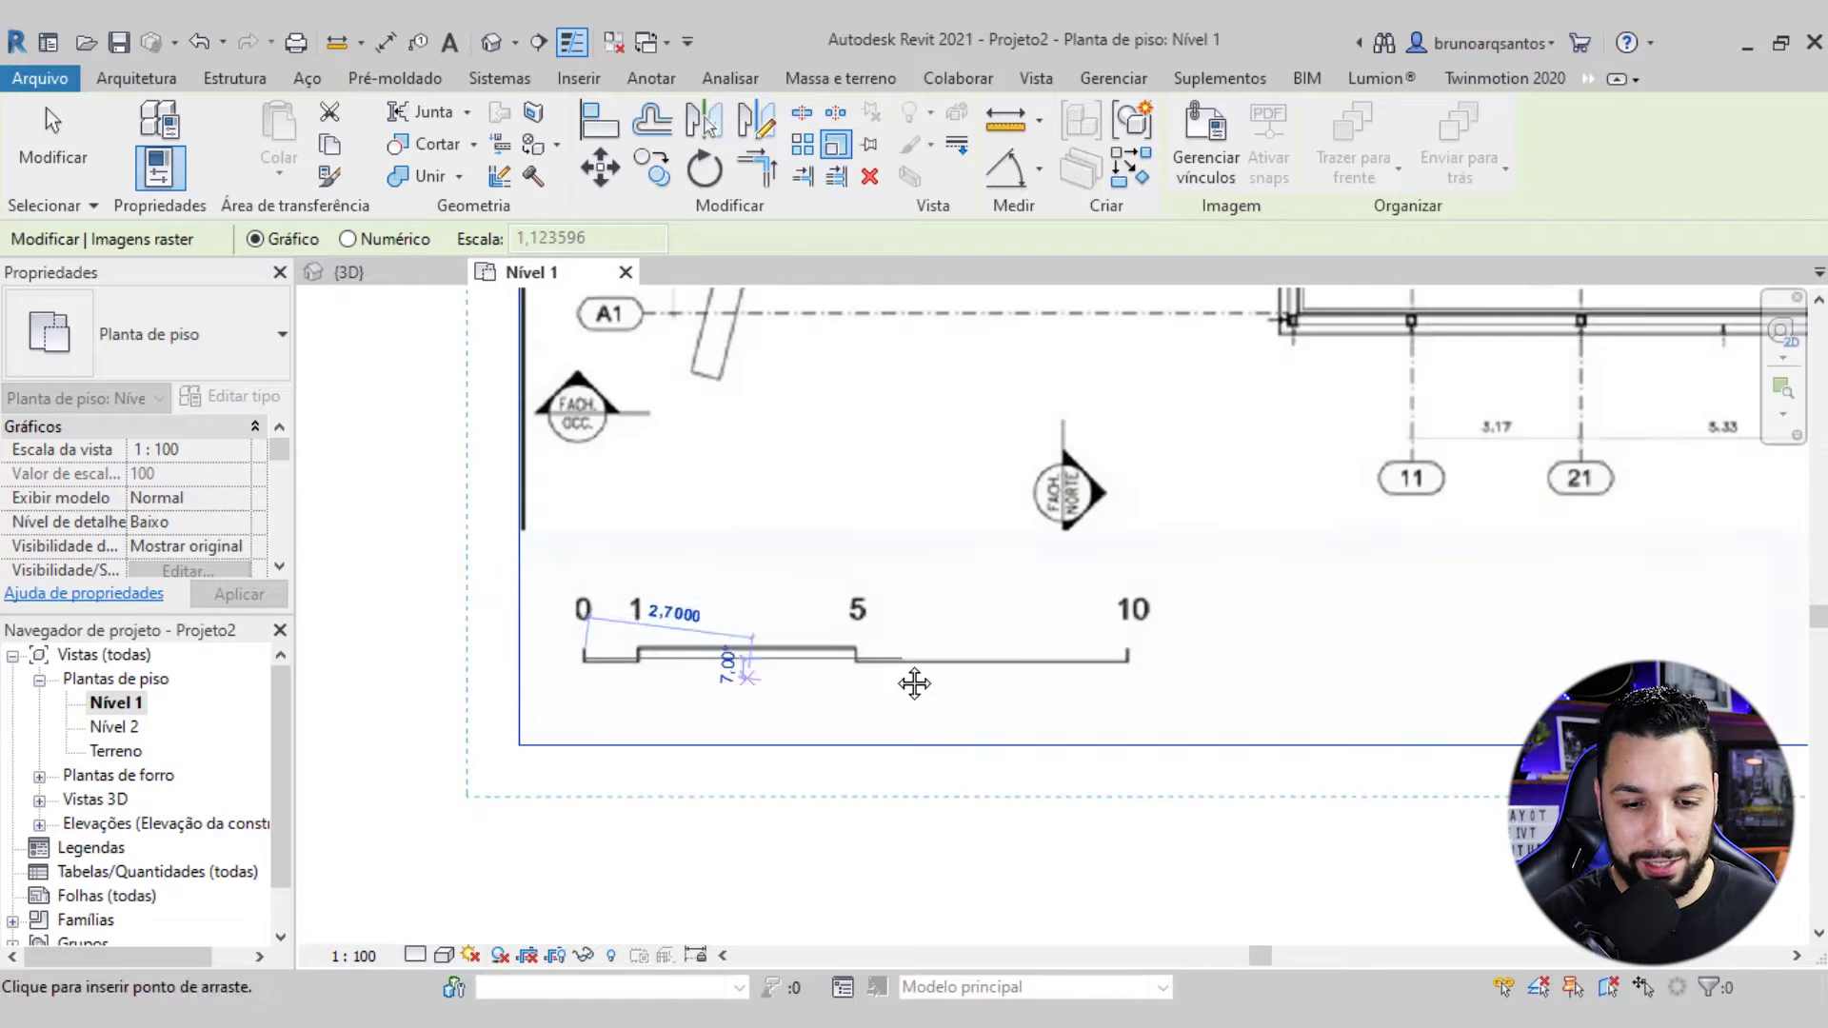
pyautogui.scroll(2, 952, 733)
pyautogui.scroll(2, 1018, 638)
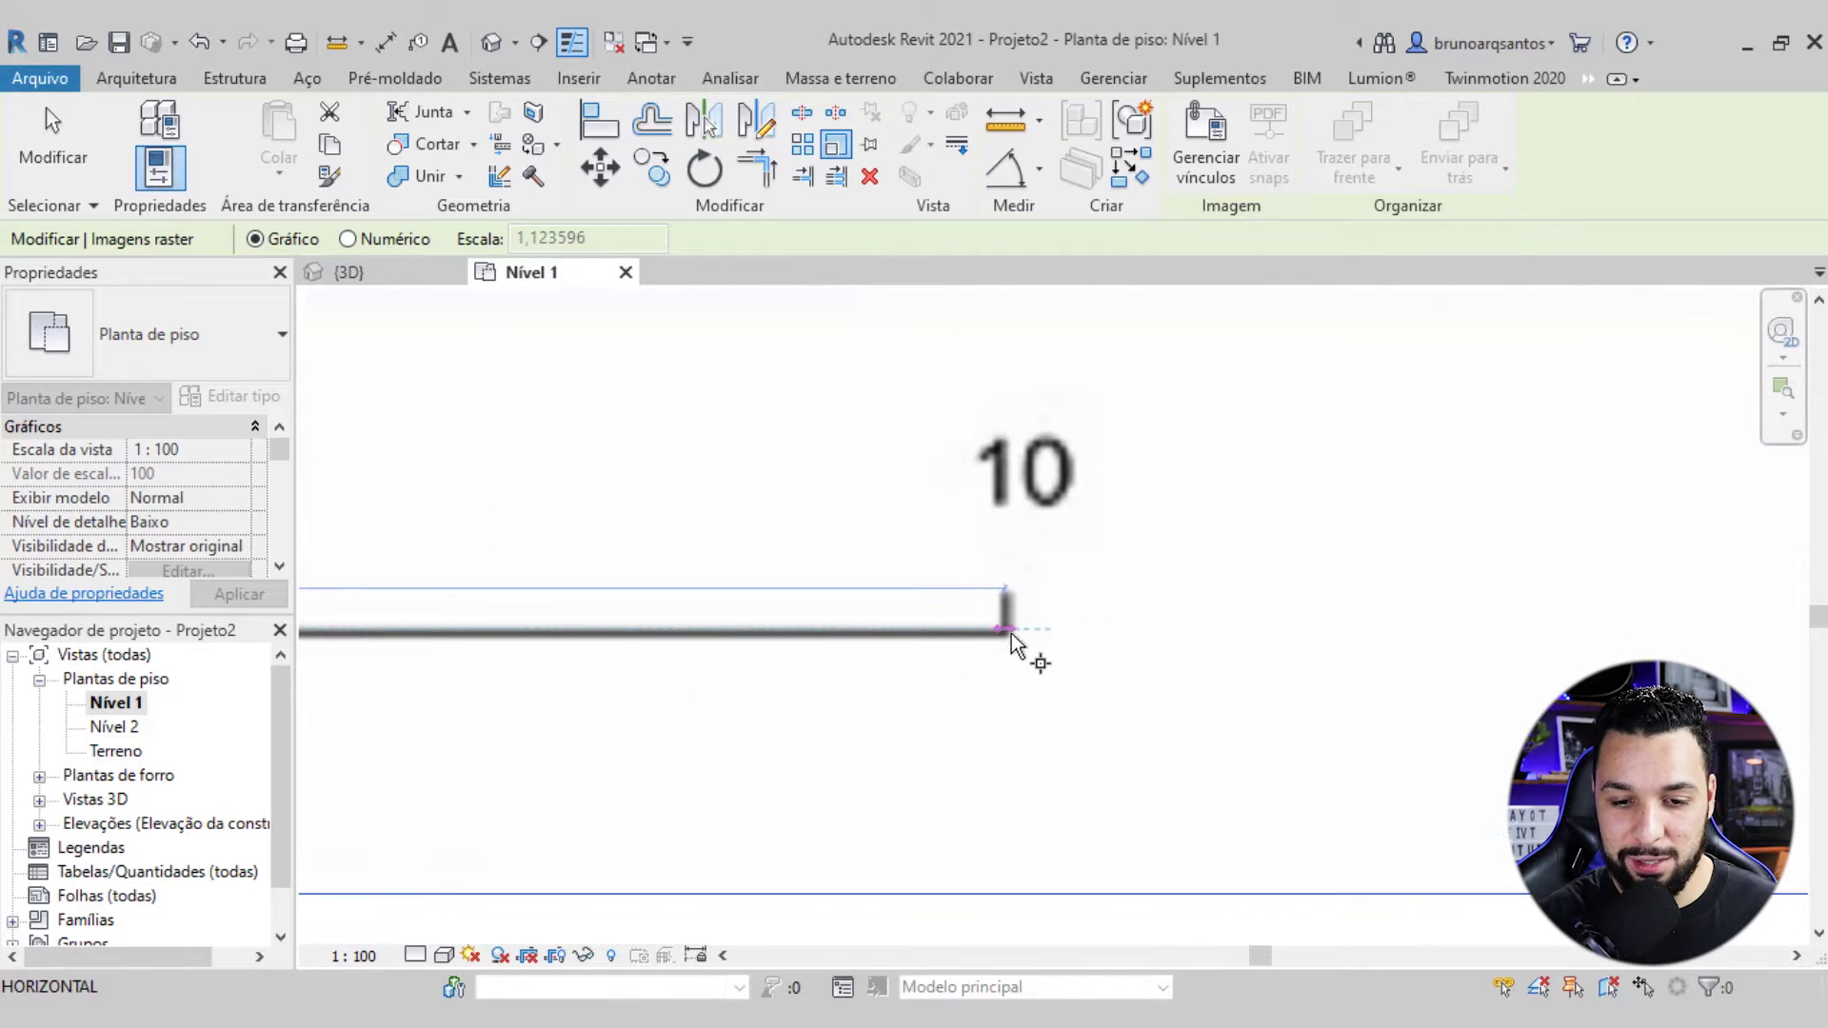
pyautogui.click(1004, 615)
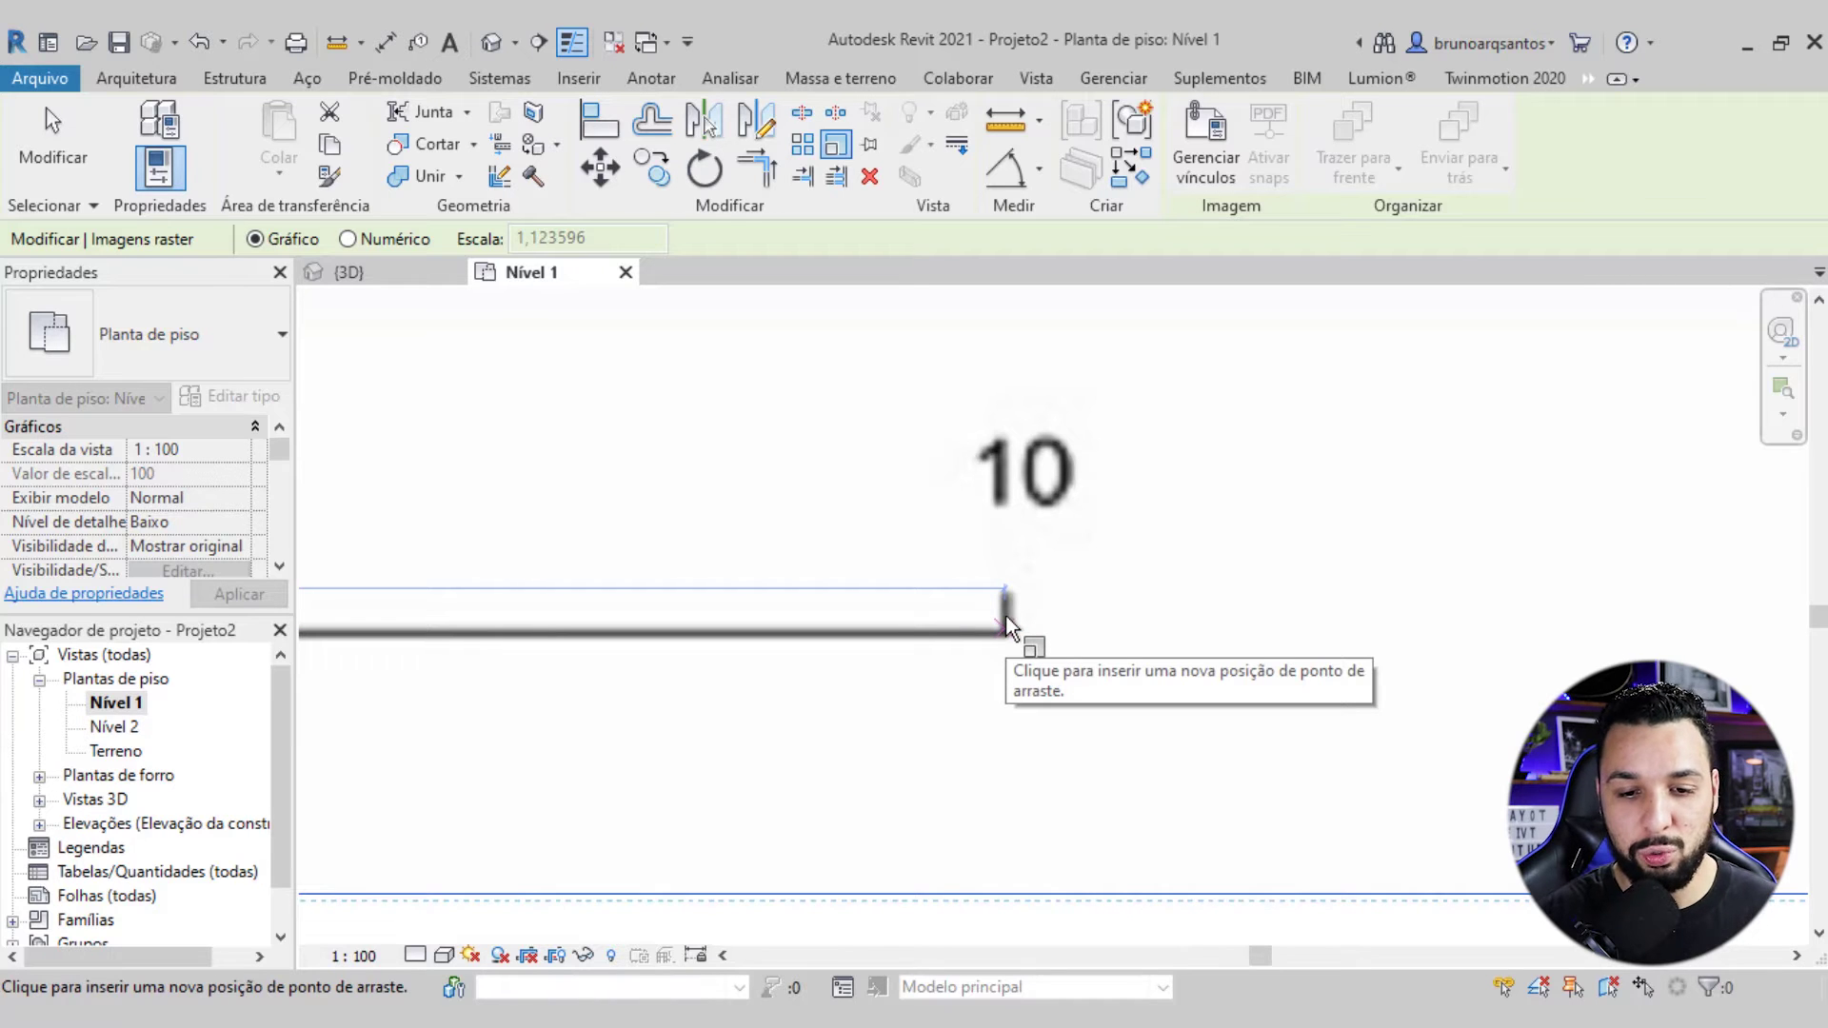
pyautogui.click(1027, 449)
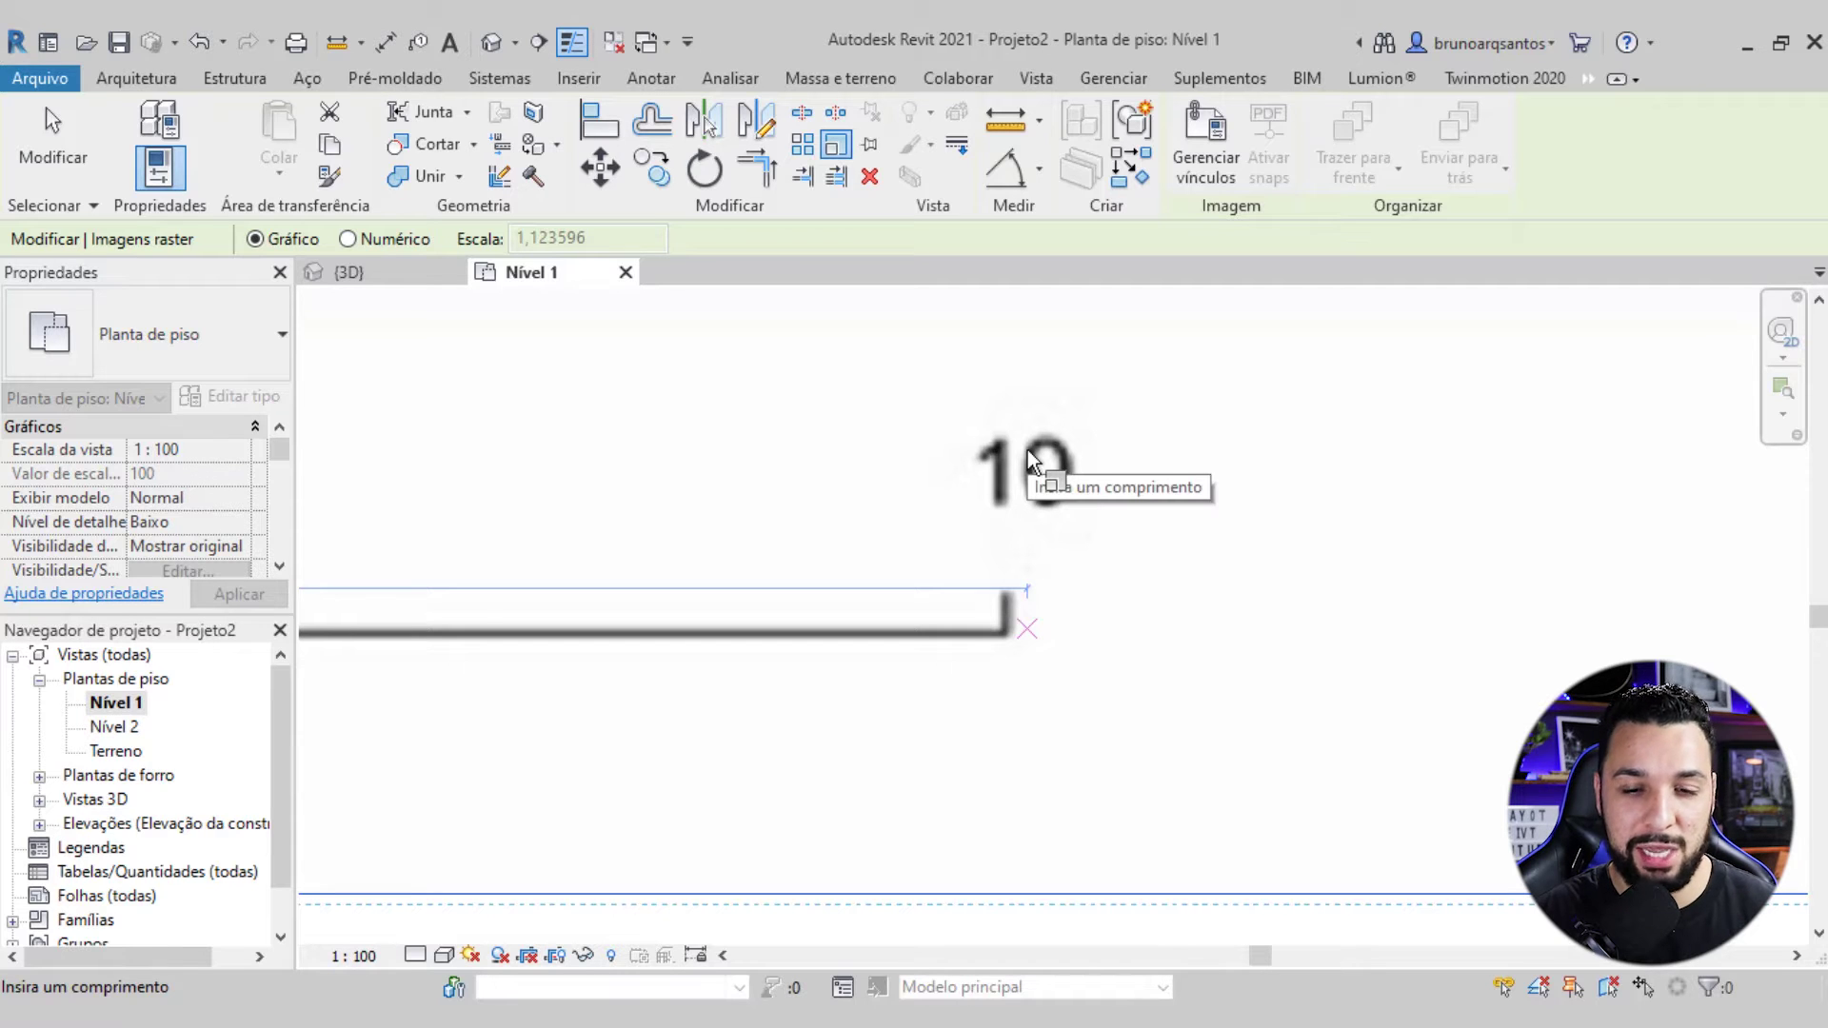
pyautogui.write('10')
pyautogui.press('Return')
pyautogui.scroll(-2, 1053, 596)
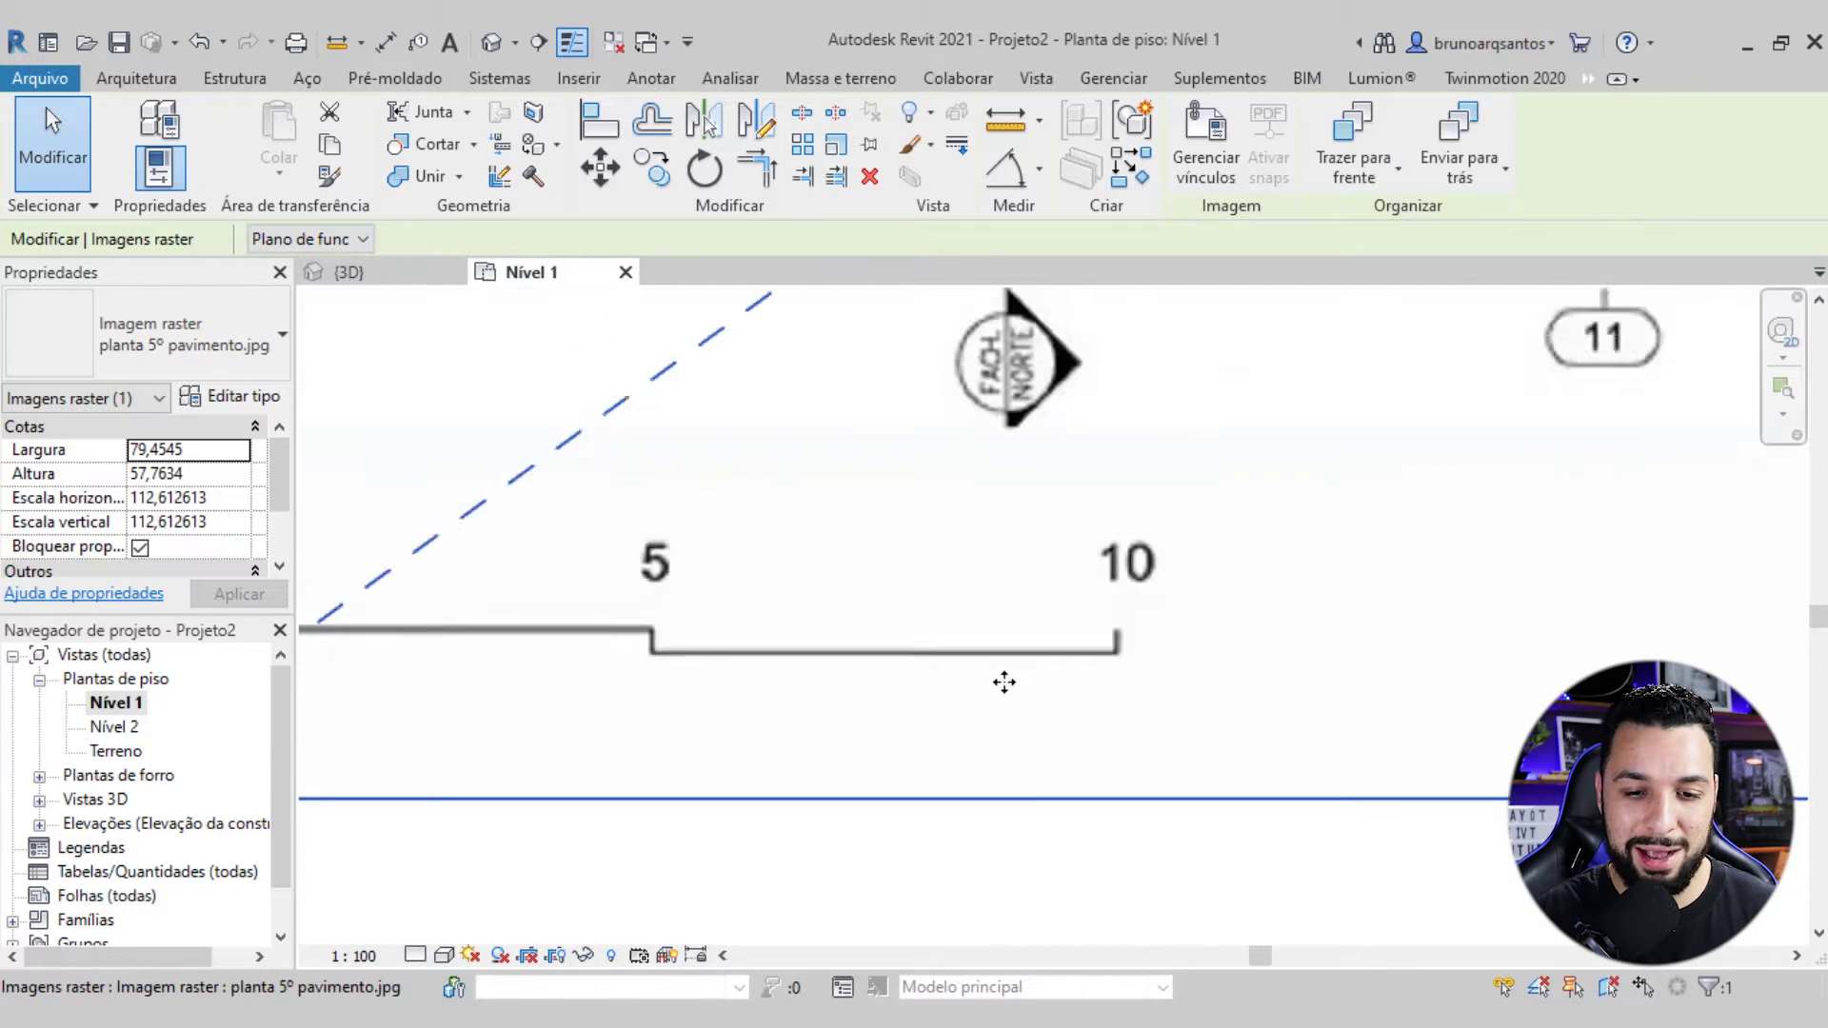
pyautogui.scroll(-2, 1004, 682)
pyautogui.press('Escape')
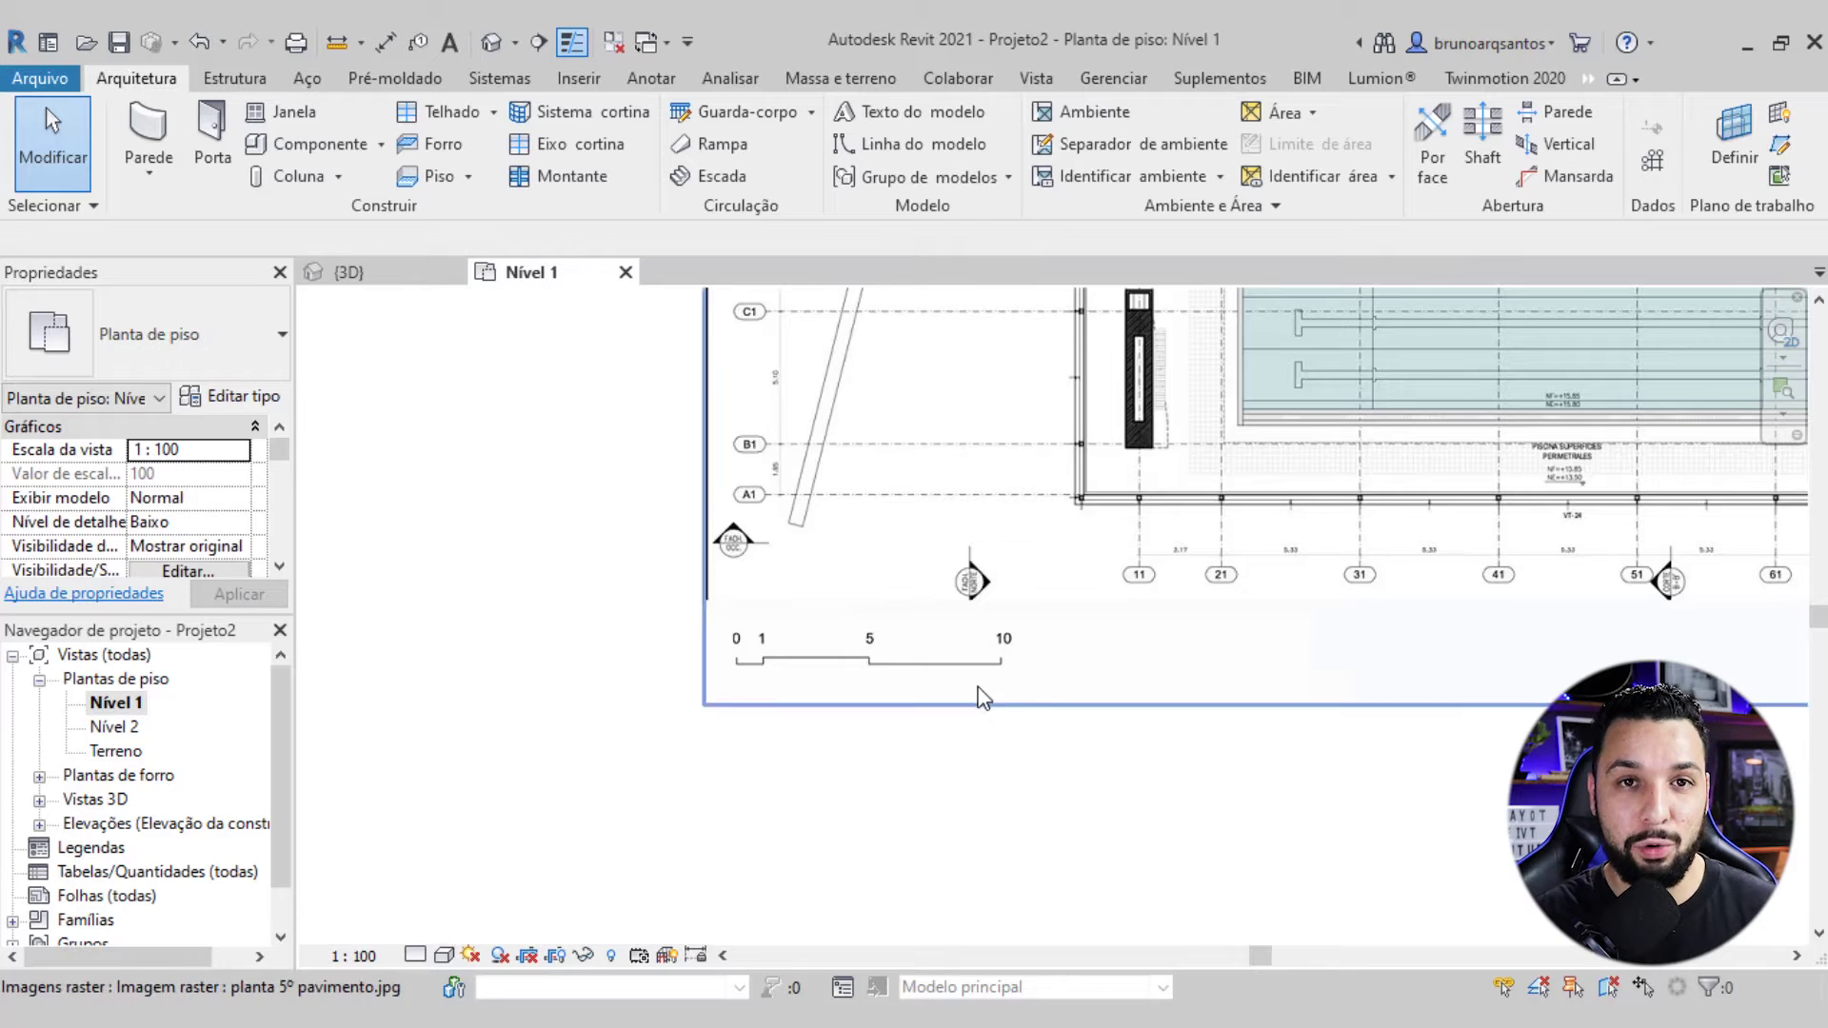
pyautogui.scroll(1, 990, 705)
pyautogui.moveTo(990, 705); pyautogui.dragTo(953, 716, button='middle')
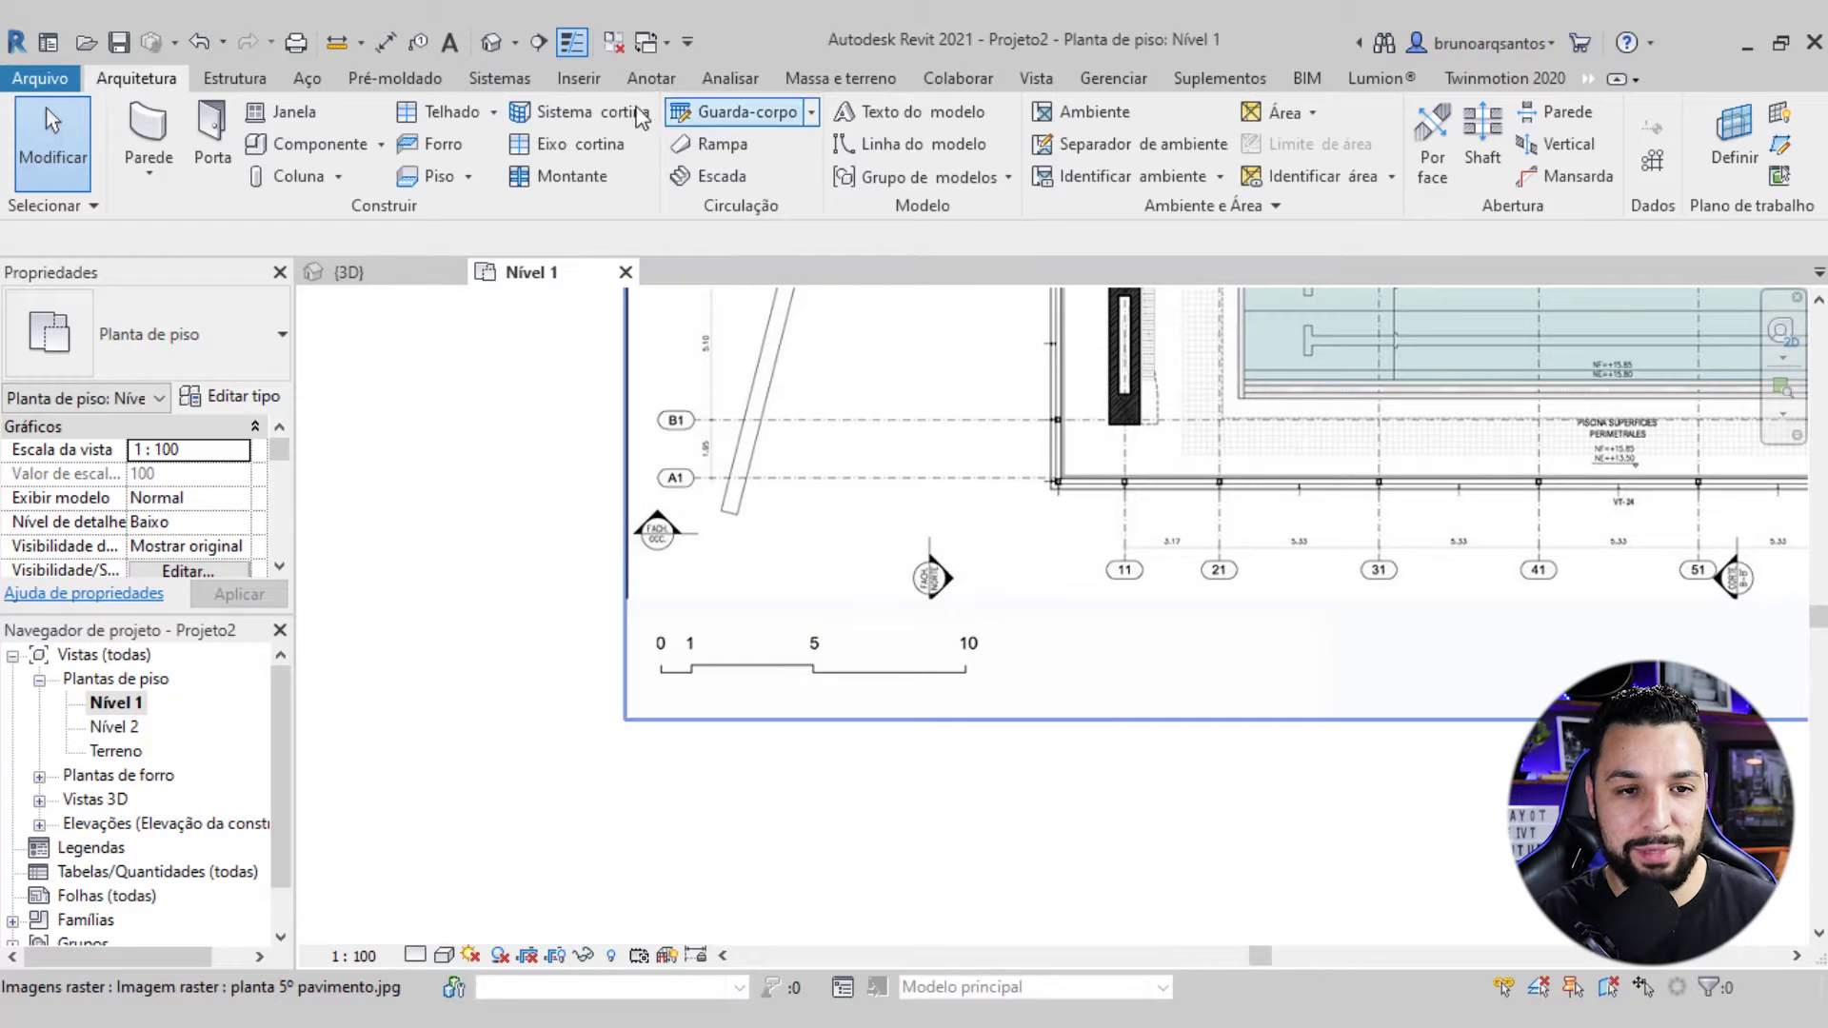
pyautogui.click(336, 43)
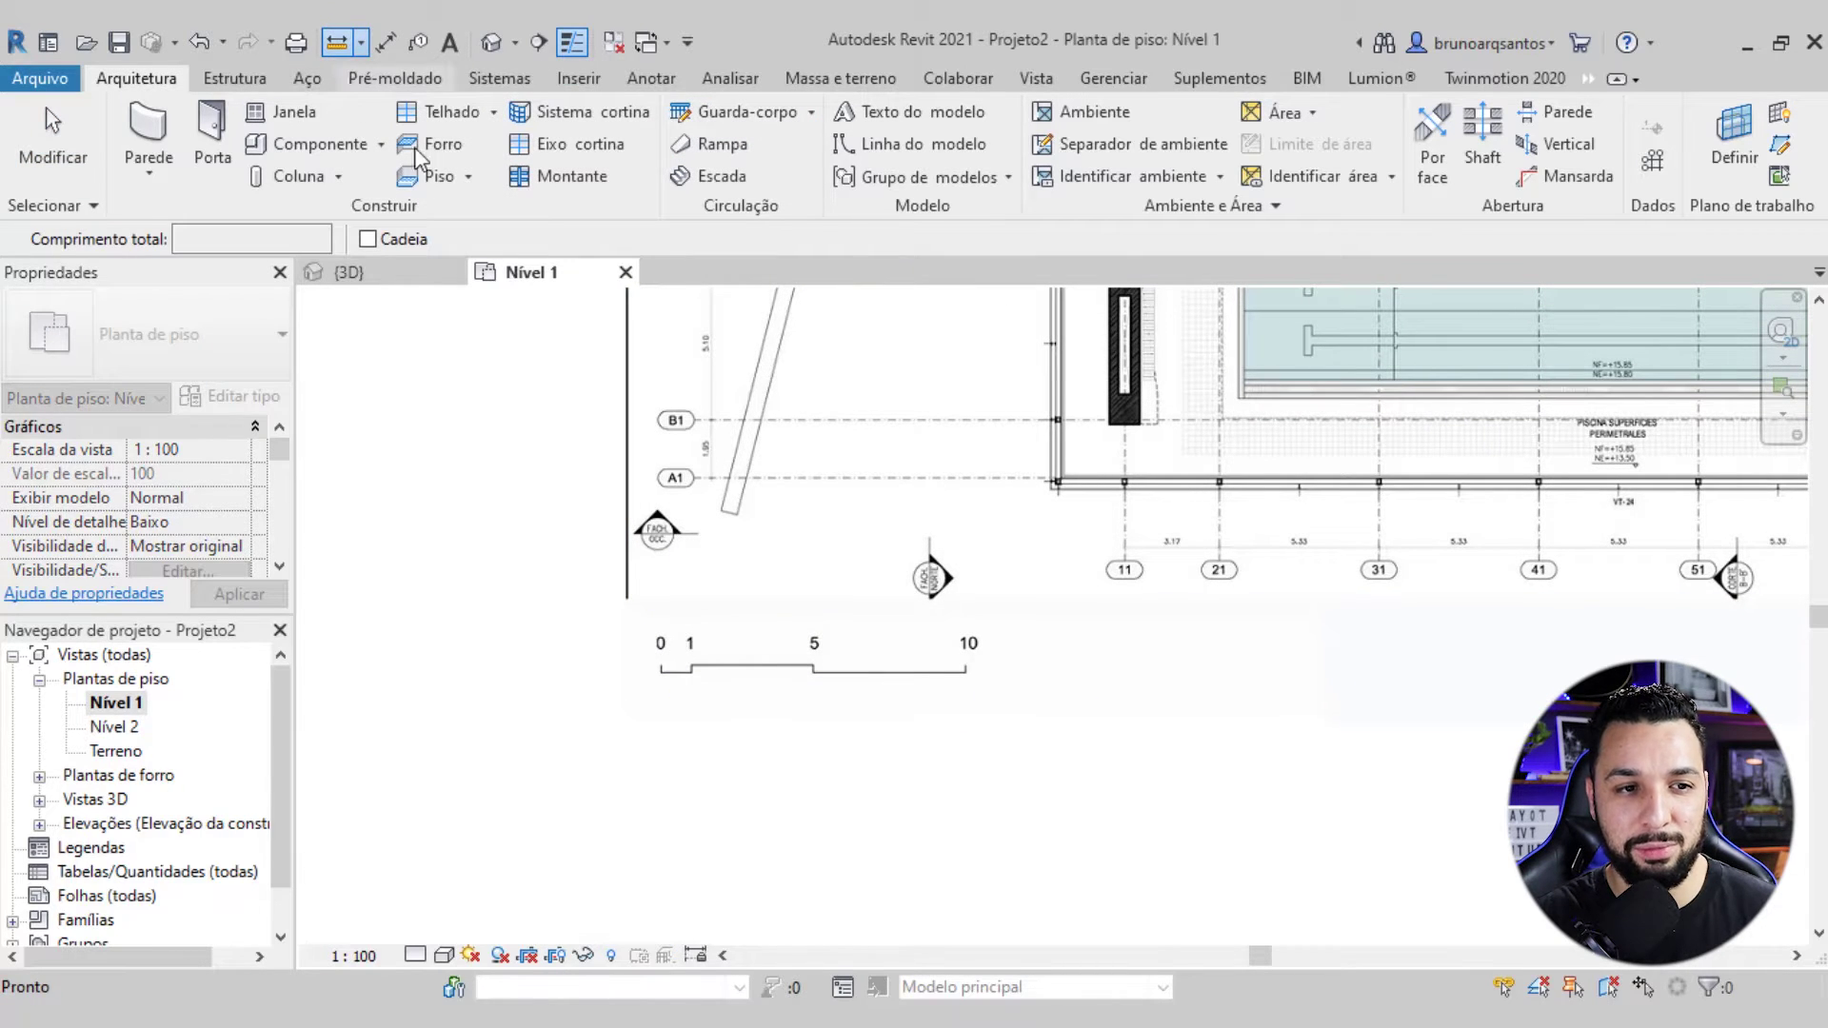
pyautogui.scroll(2, 694, 686)
pyautogui.scroll(3, 560, 665)
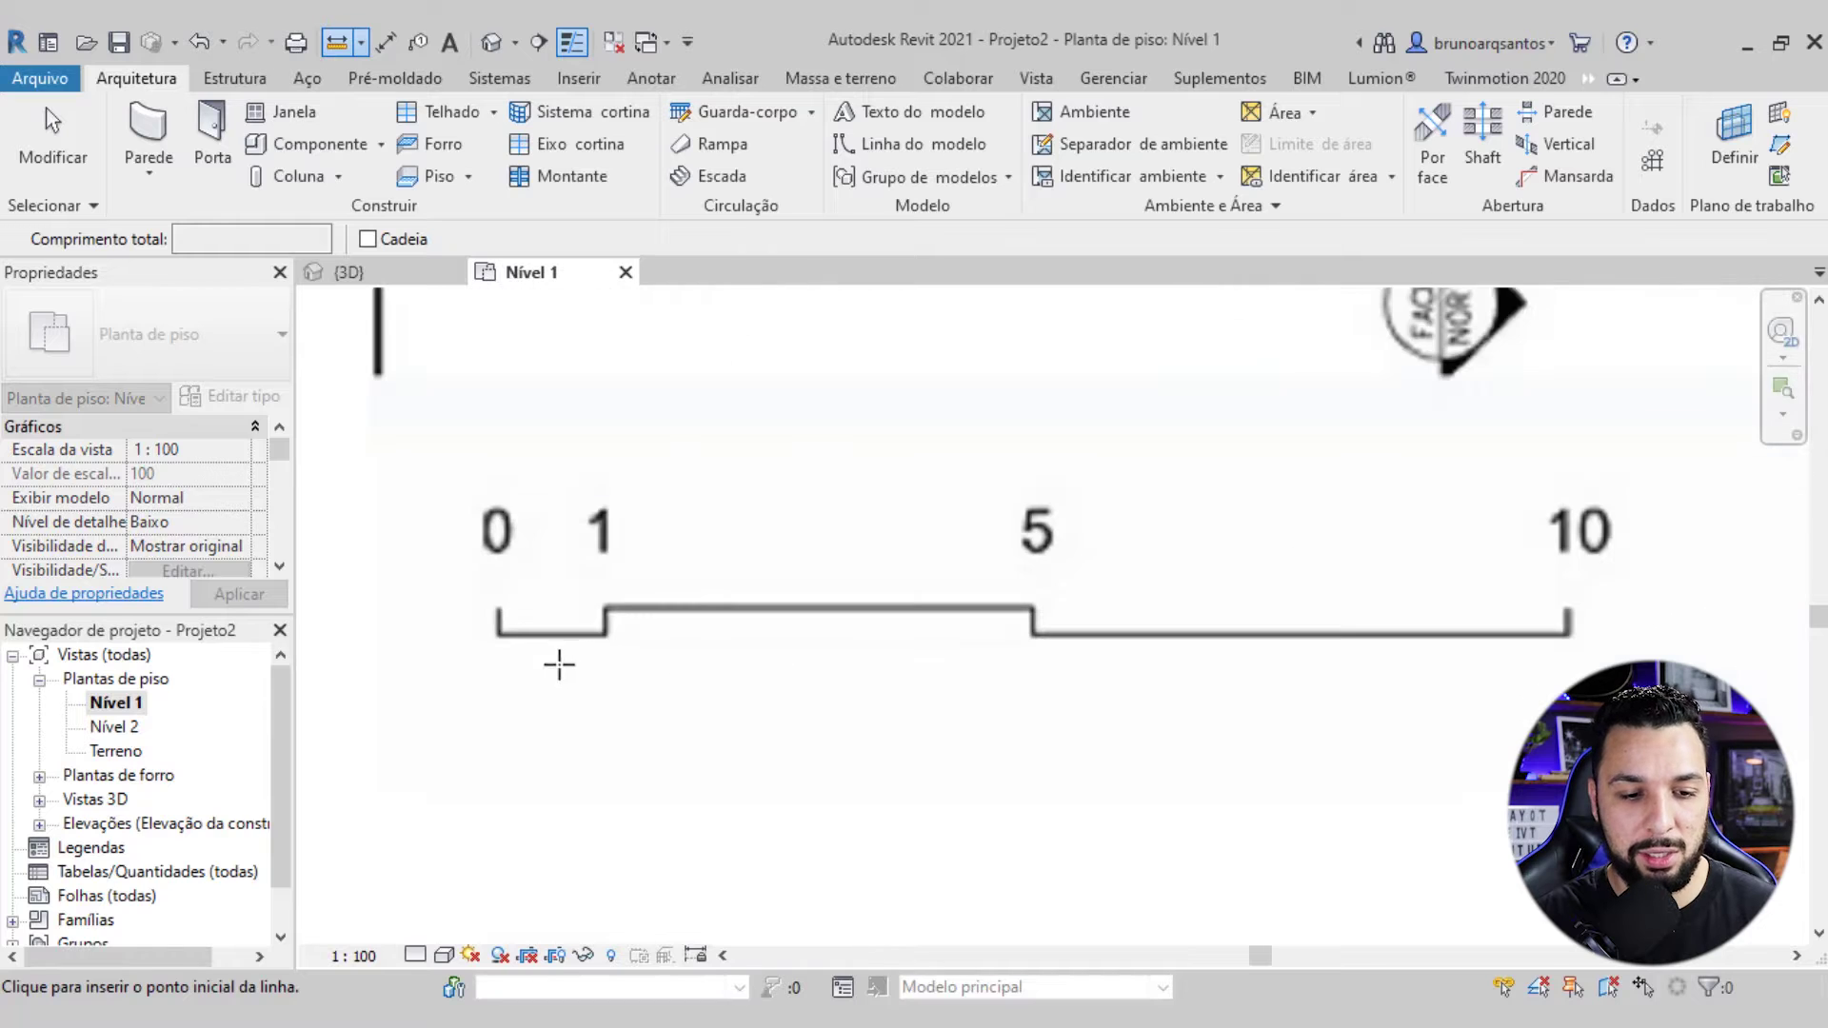
pyautogui.click(498, 630)
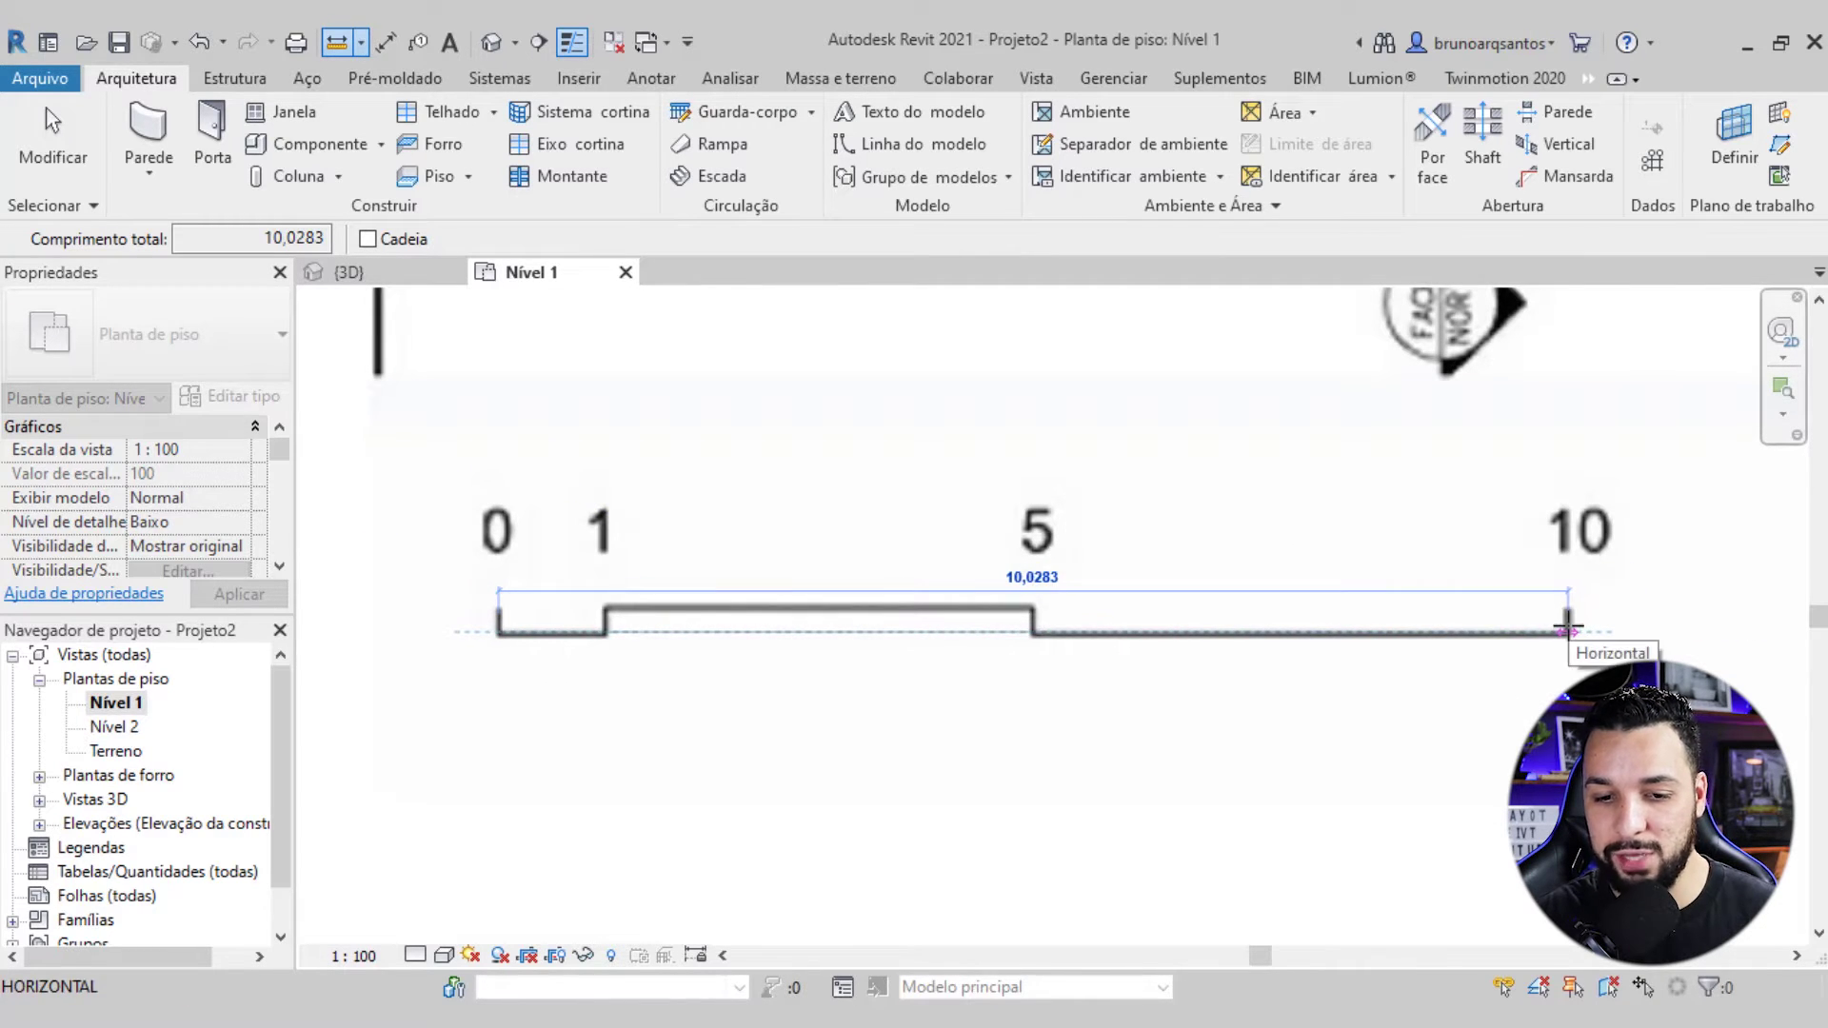
pyautogui.press('Escape')
pyautogui.press('Escape')
pyautogui.scroll(-2, 1033, 619)
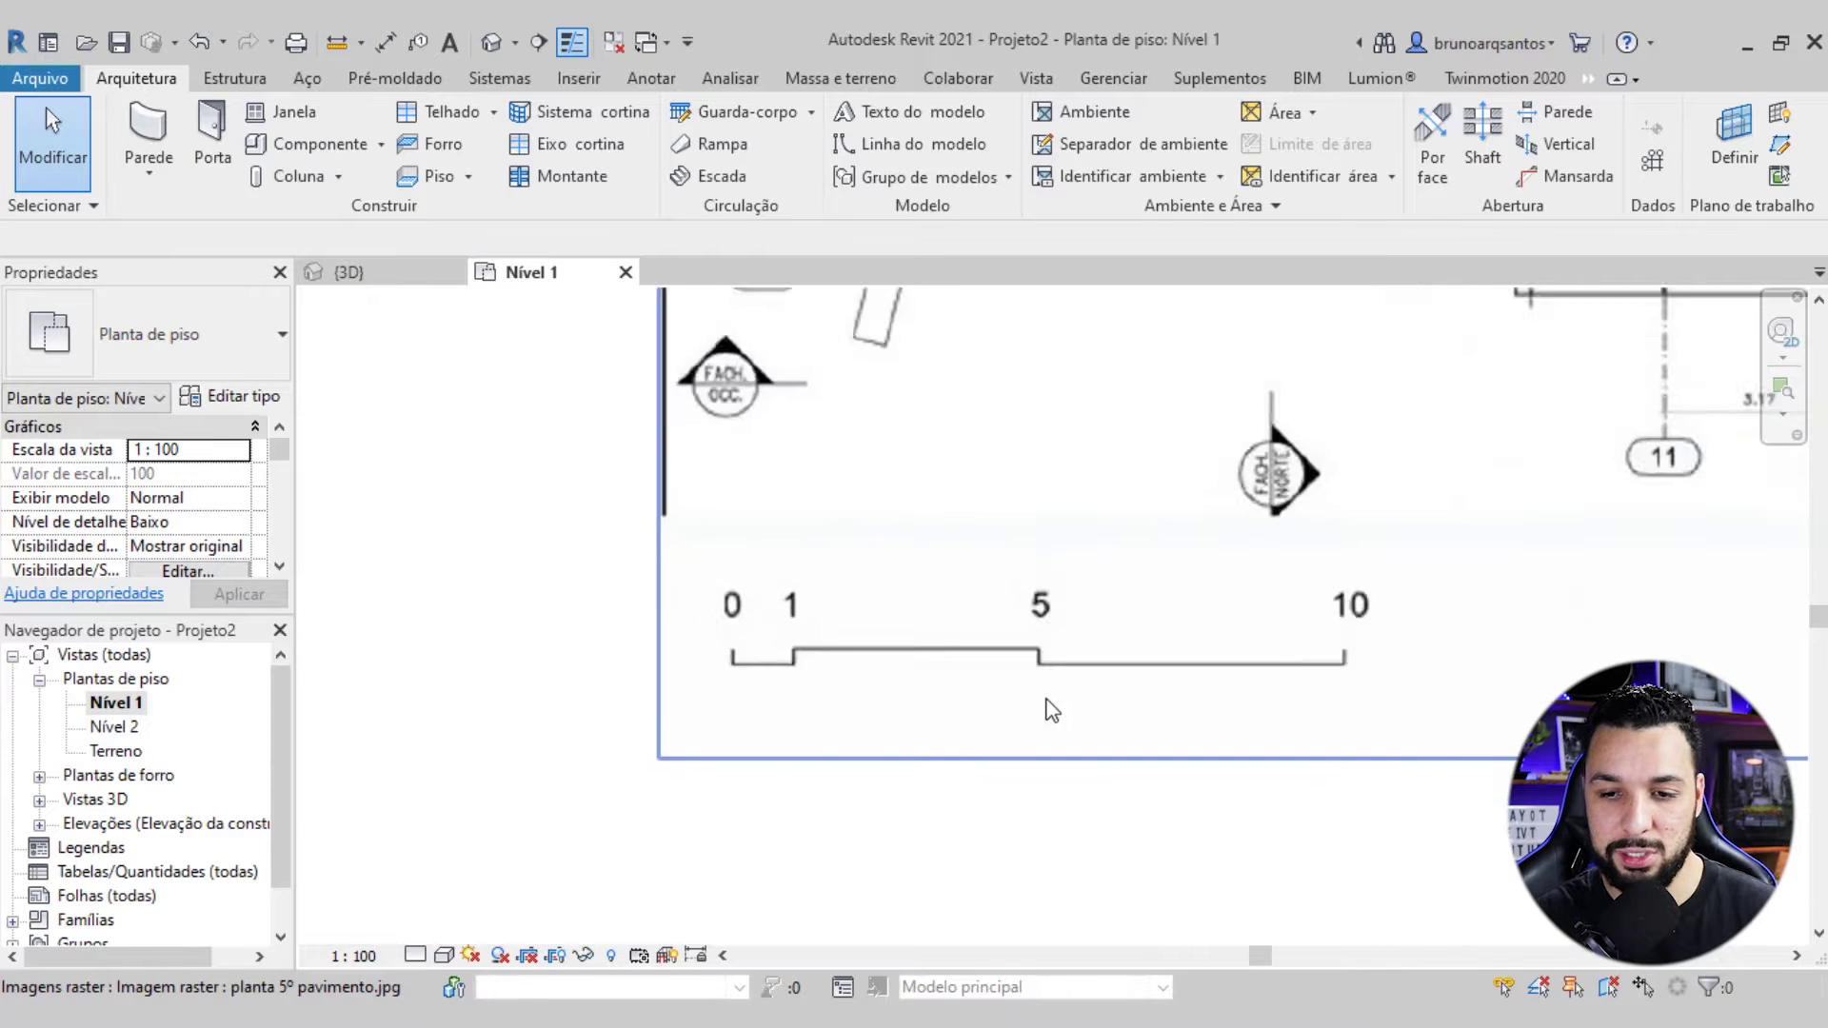
pyautogui.scroll(-3, 1036, 669)
pyautogui.moveTo(950, 676)
pyautogui.mouseDown(button='middle')
pyautogui.moveTo(889, 687)
pyautogui.moveTo(836, 633)
pyautogui.mouseUp(button='middle')
pyautogui.scroll(-2, 888, 686)
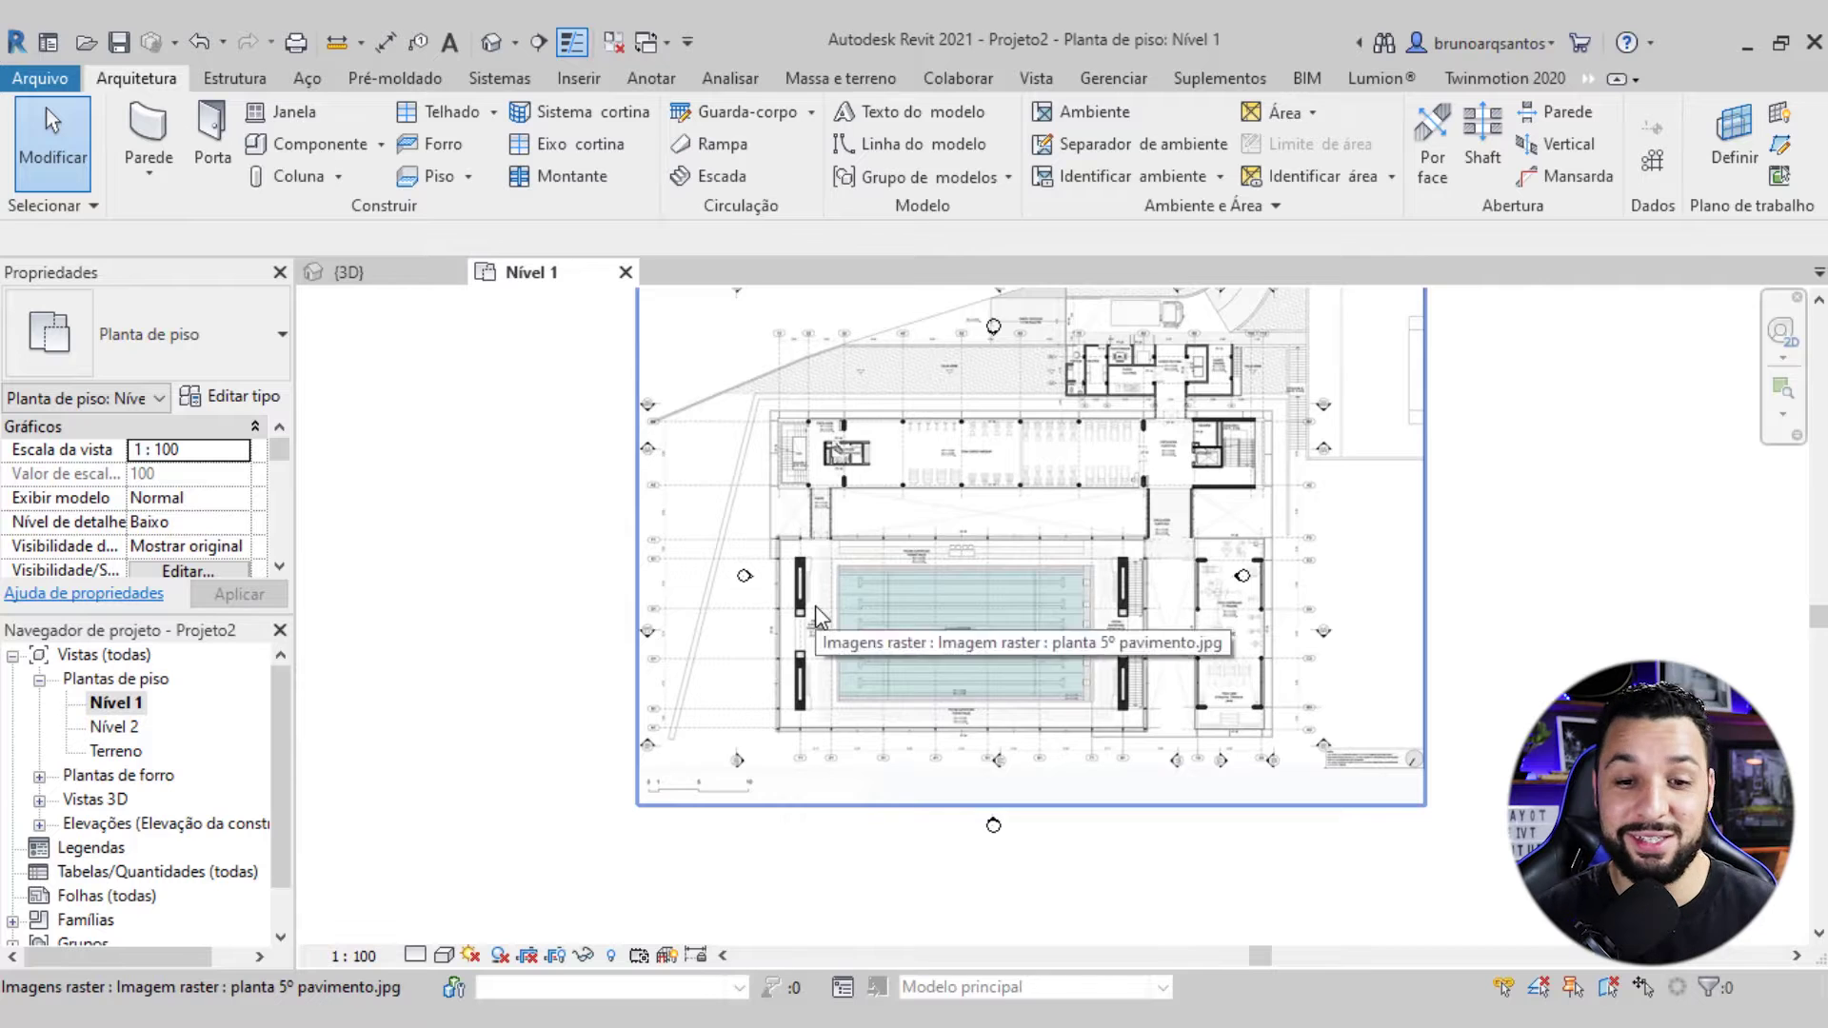
pyautogui.scroll(-2, 999, 581)
pyautogui.scroll(1, 1019, 570)
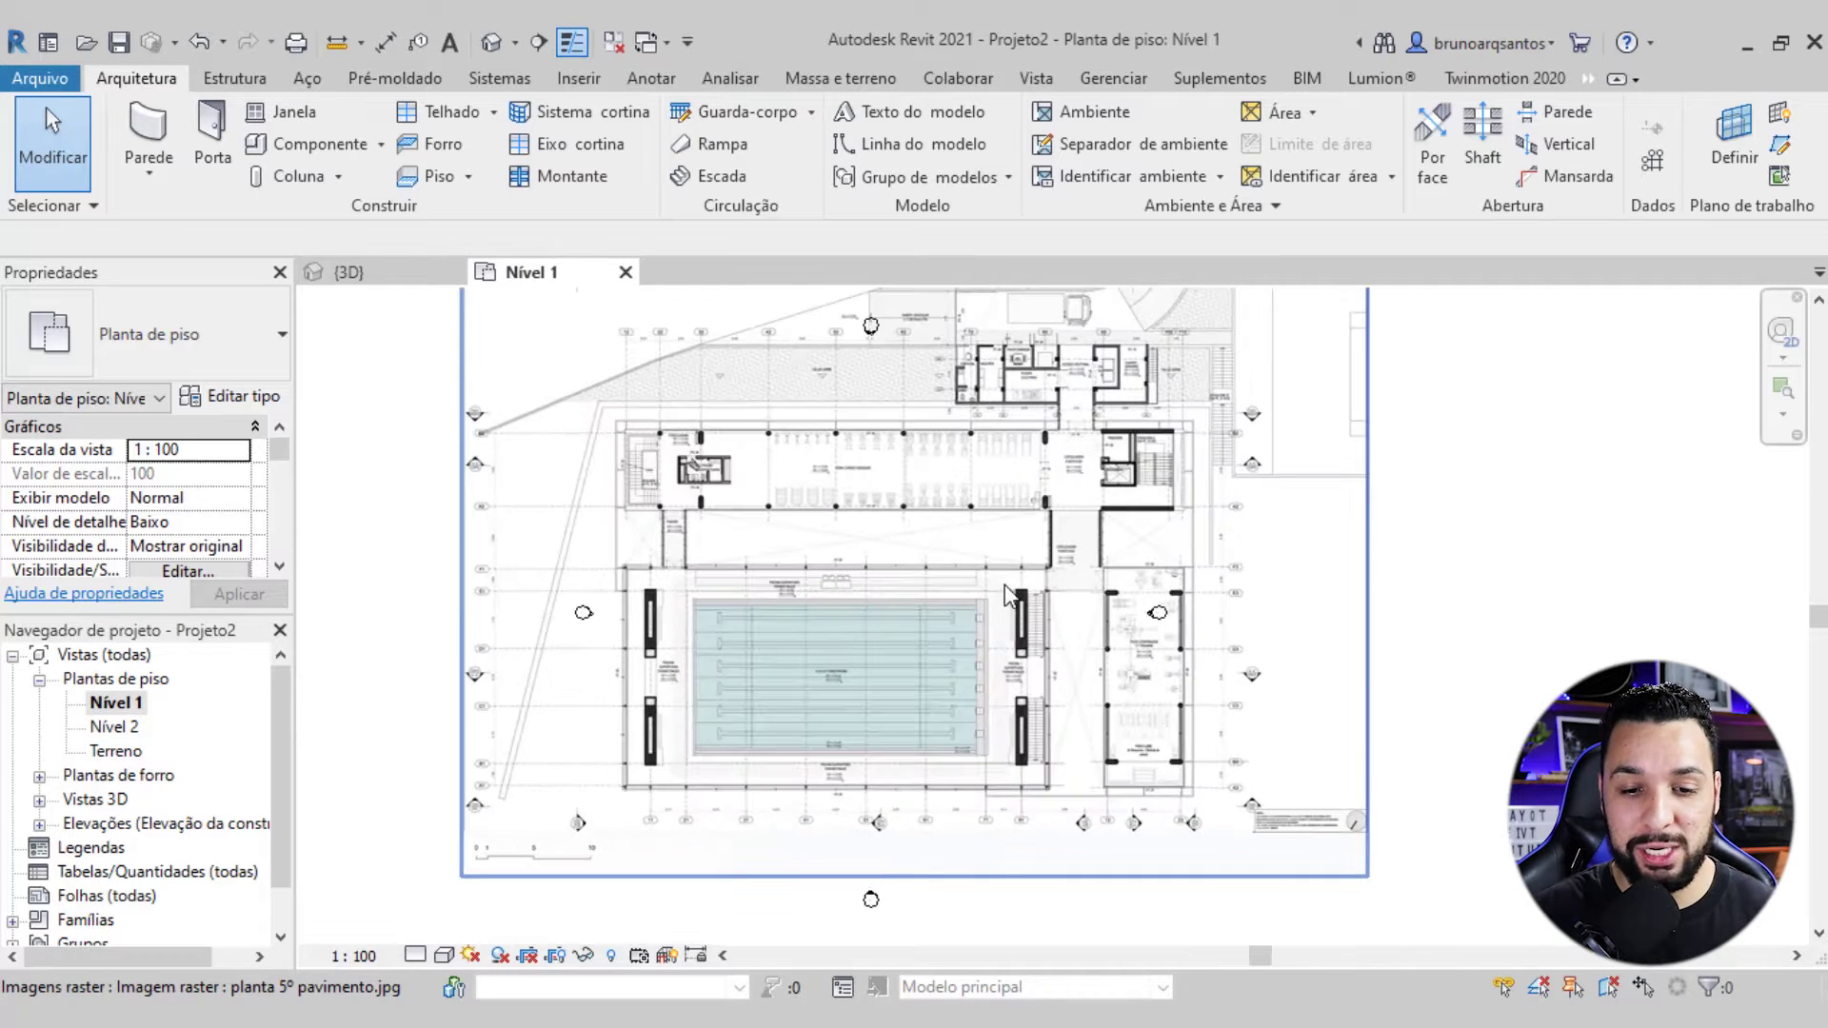
pyautogui.scroll(1, 1034, 578)
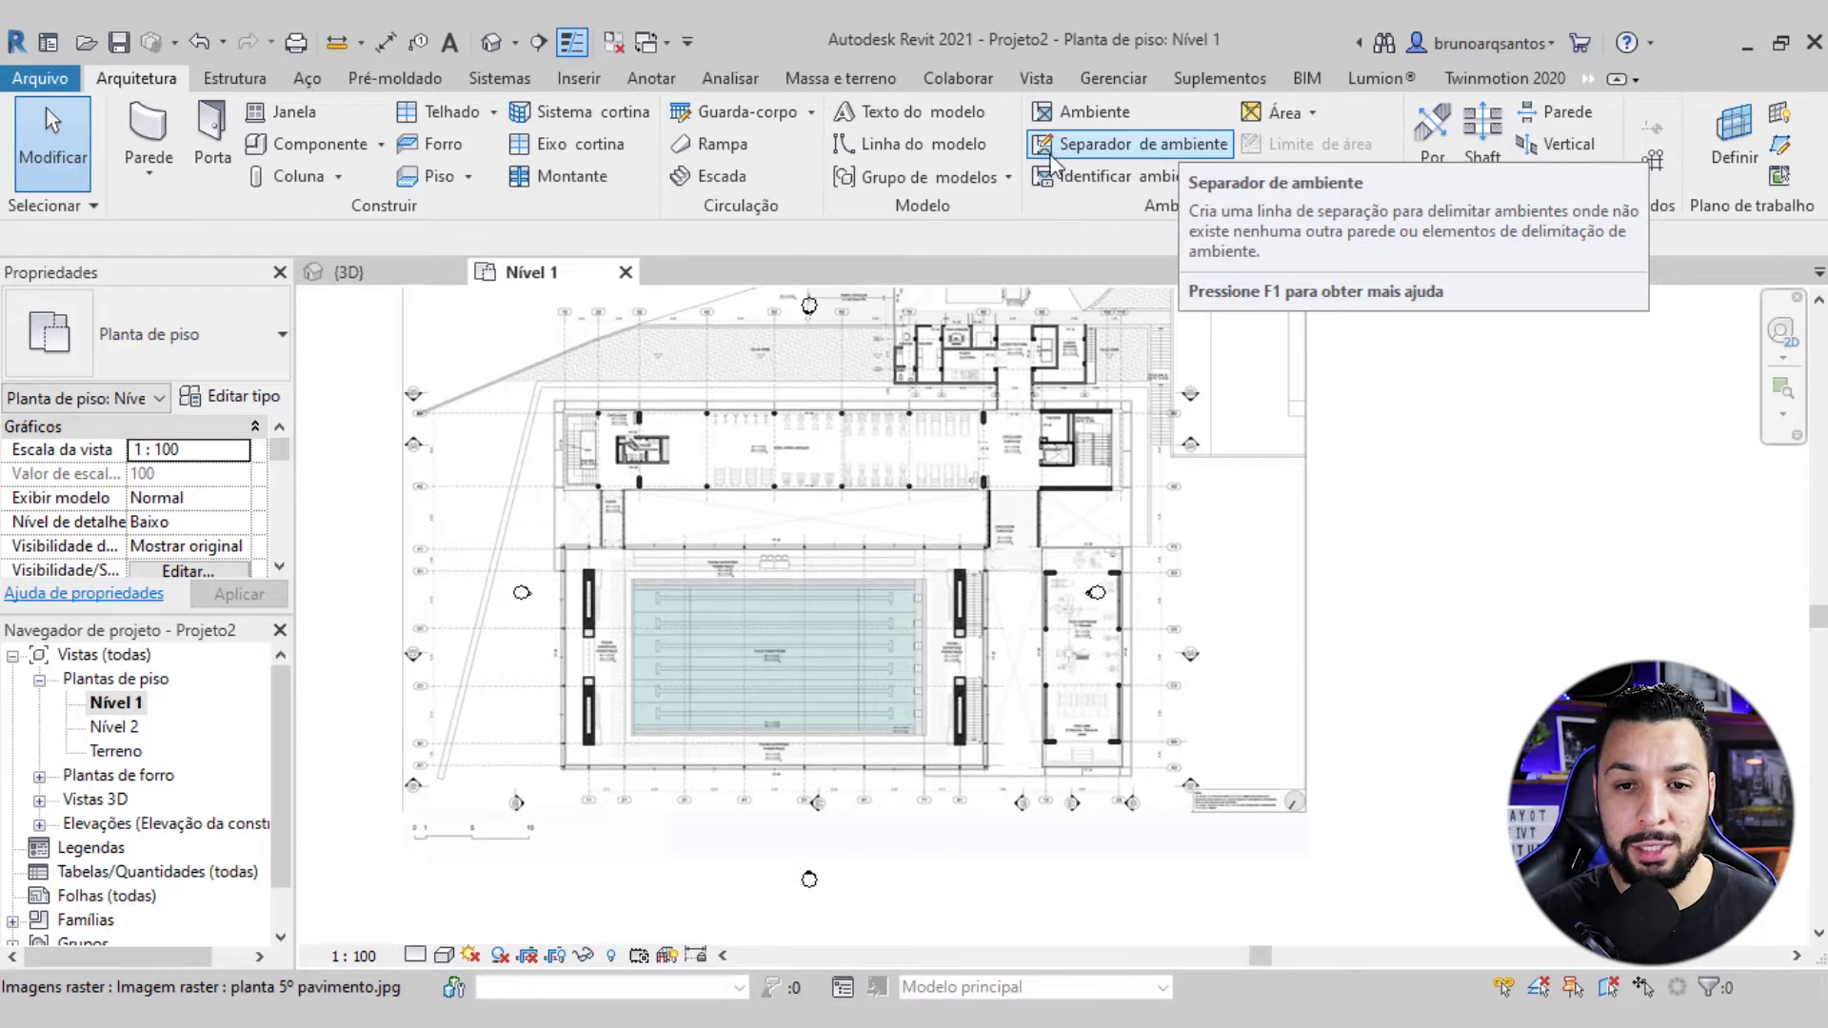
# Cancel room placement and switch to Room Separator in rectangle mode
pyautogui.click(1084, 114)
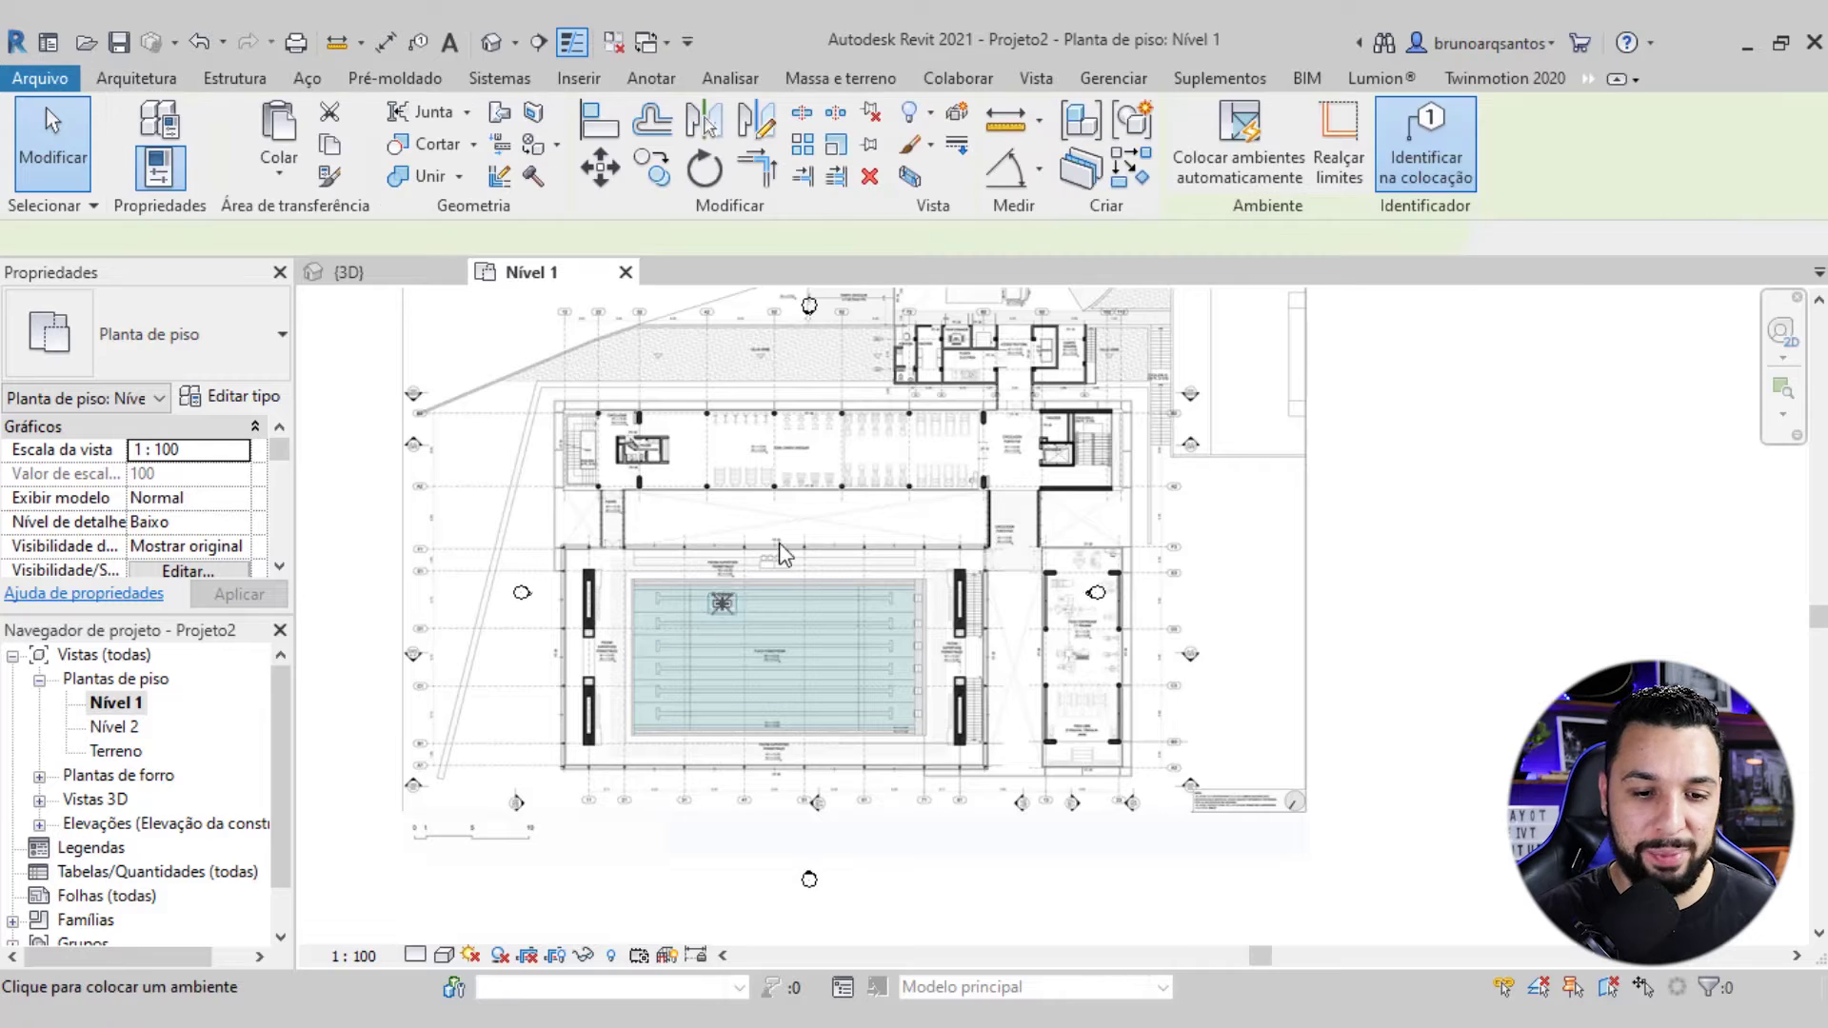
pyautogui.scroll(3, 792, 572)
pyautogui.scroll(2, 797, 557)
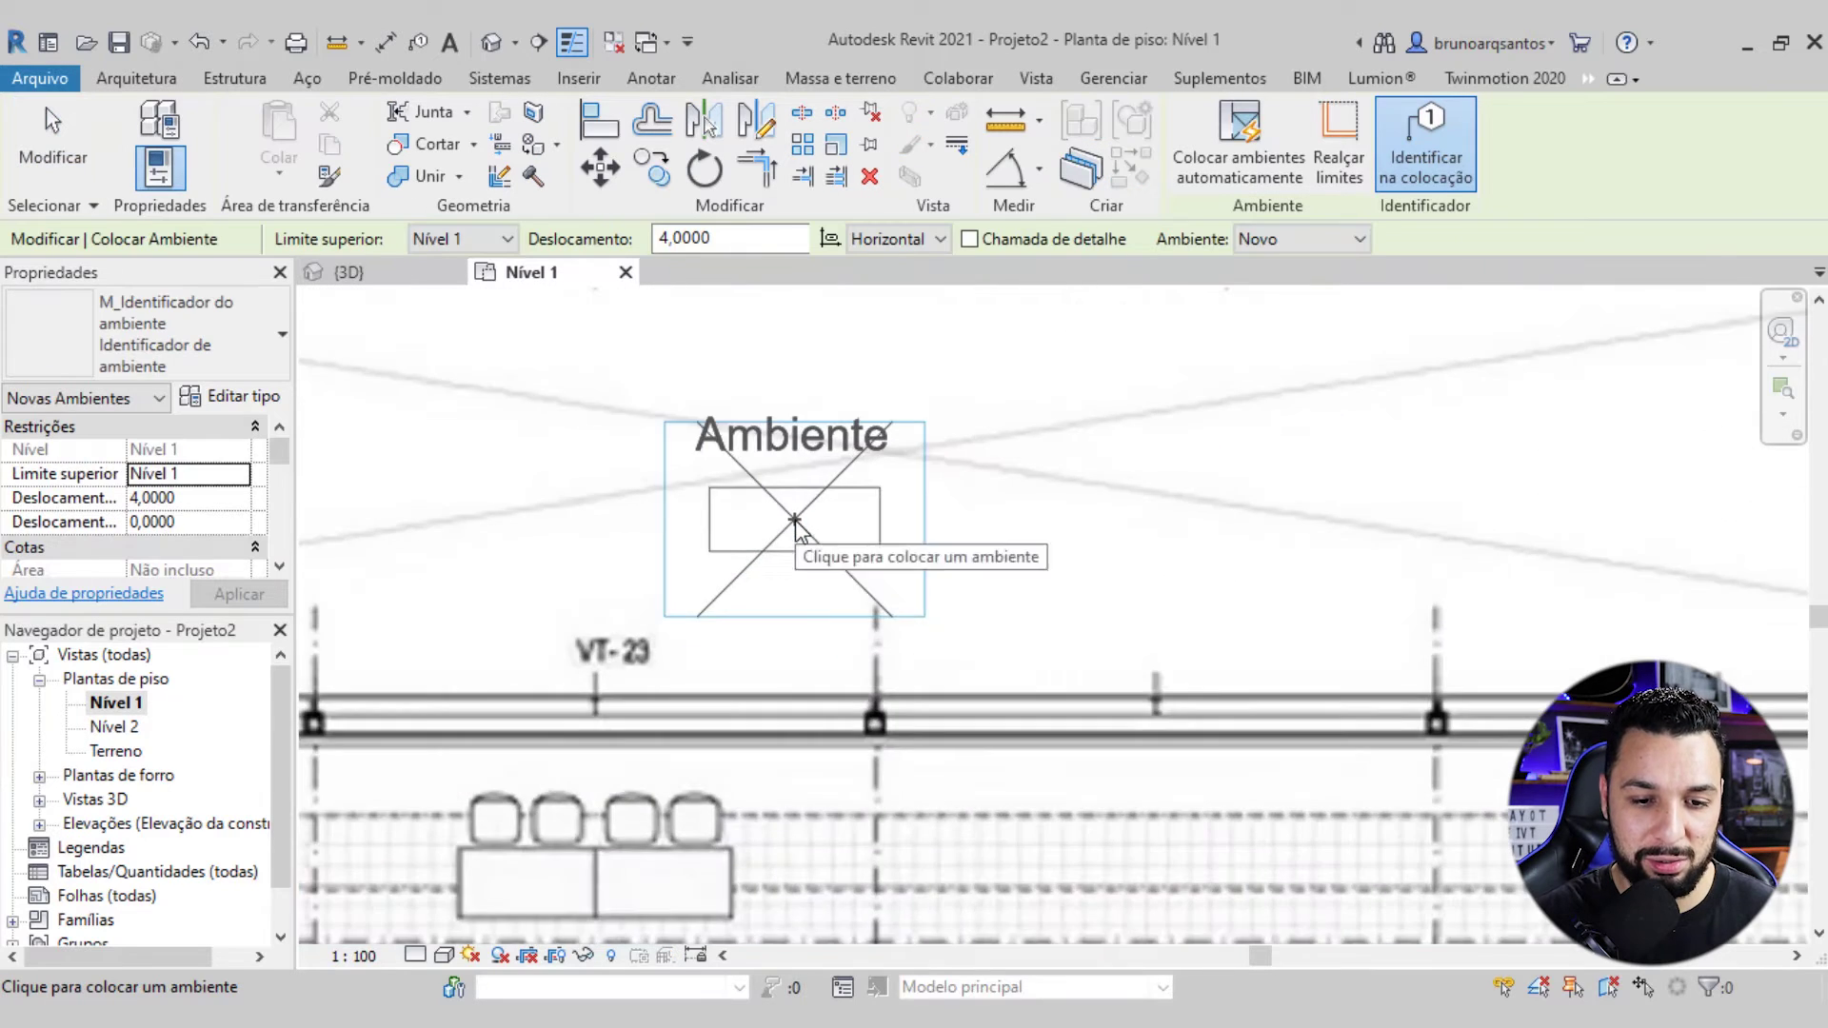
pyautogui.scroll(-5, 800, 547)
pyautogui.scroll(-1, 767, 523)
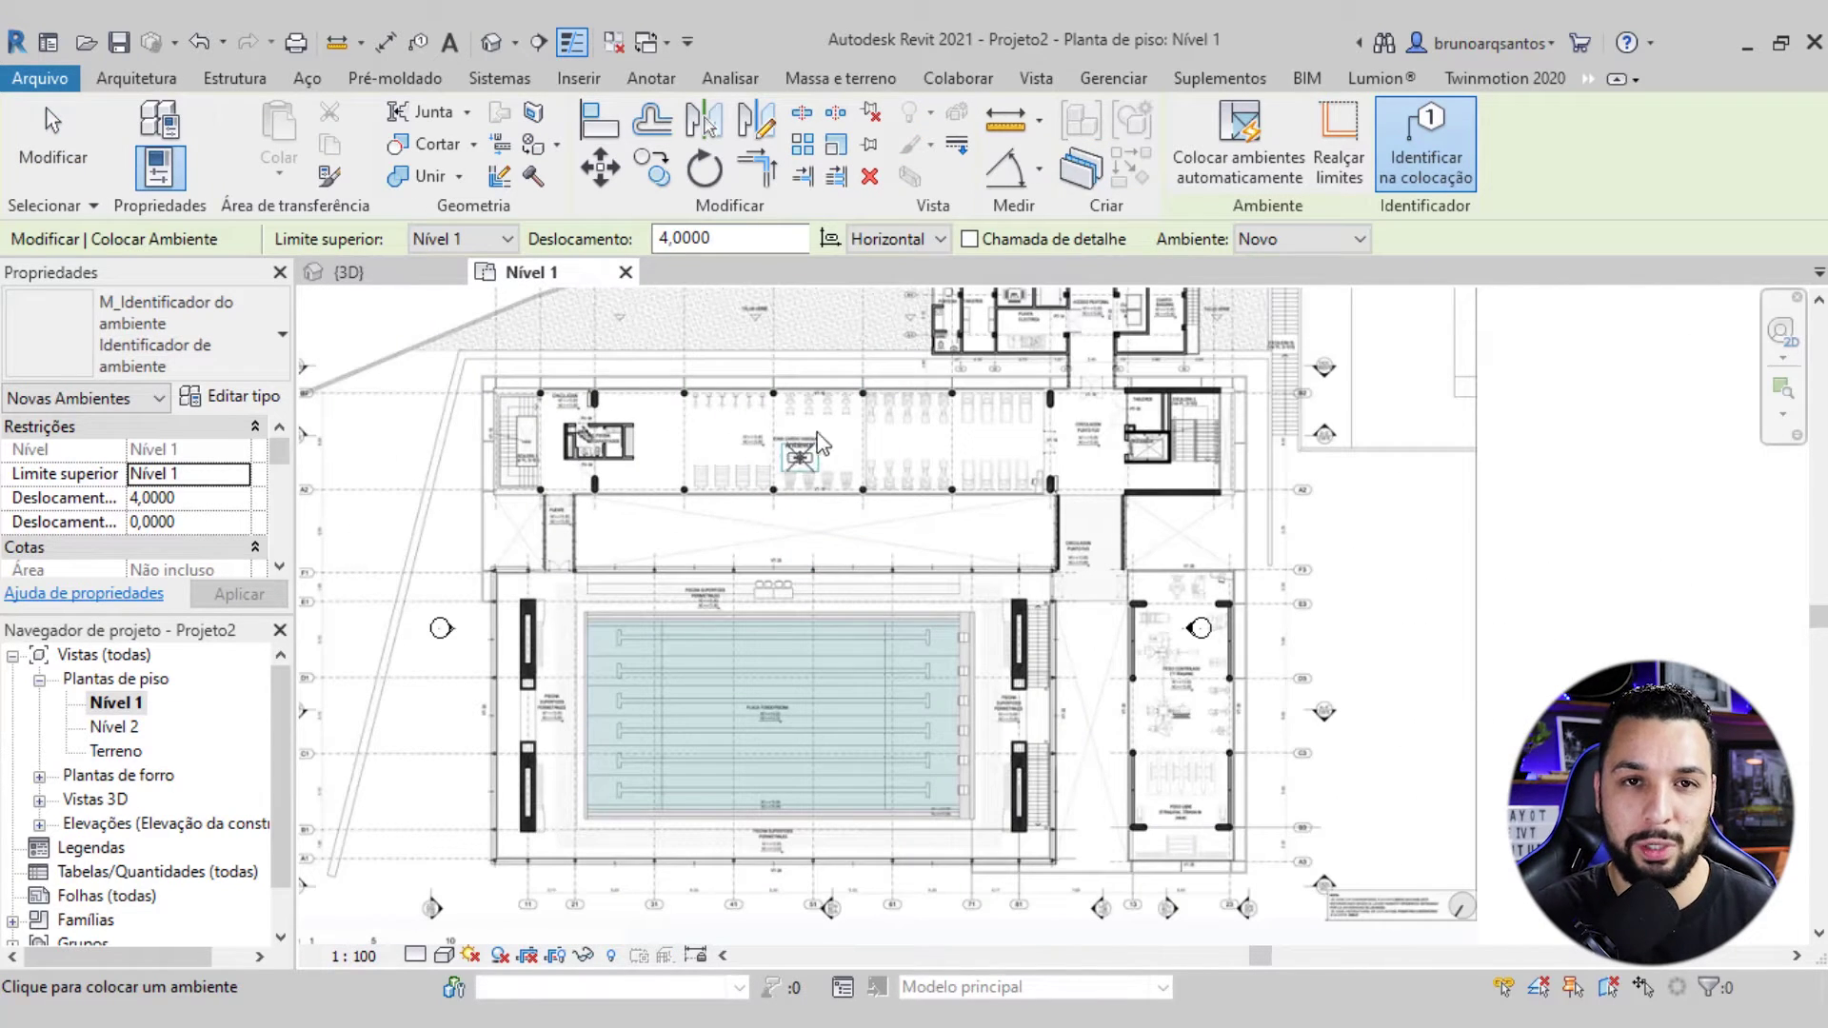
pyautogui.press('Escape')
pyautogui.press('Escape')
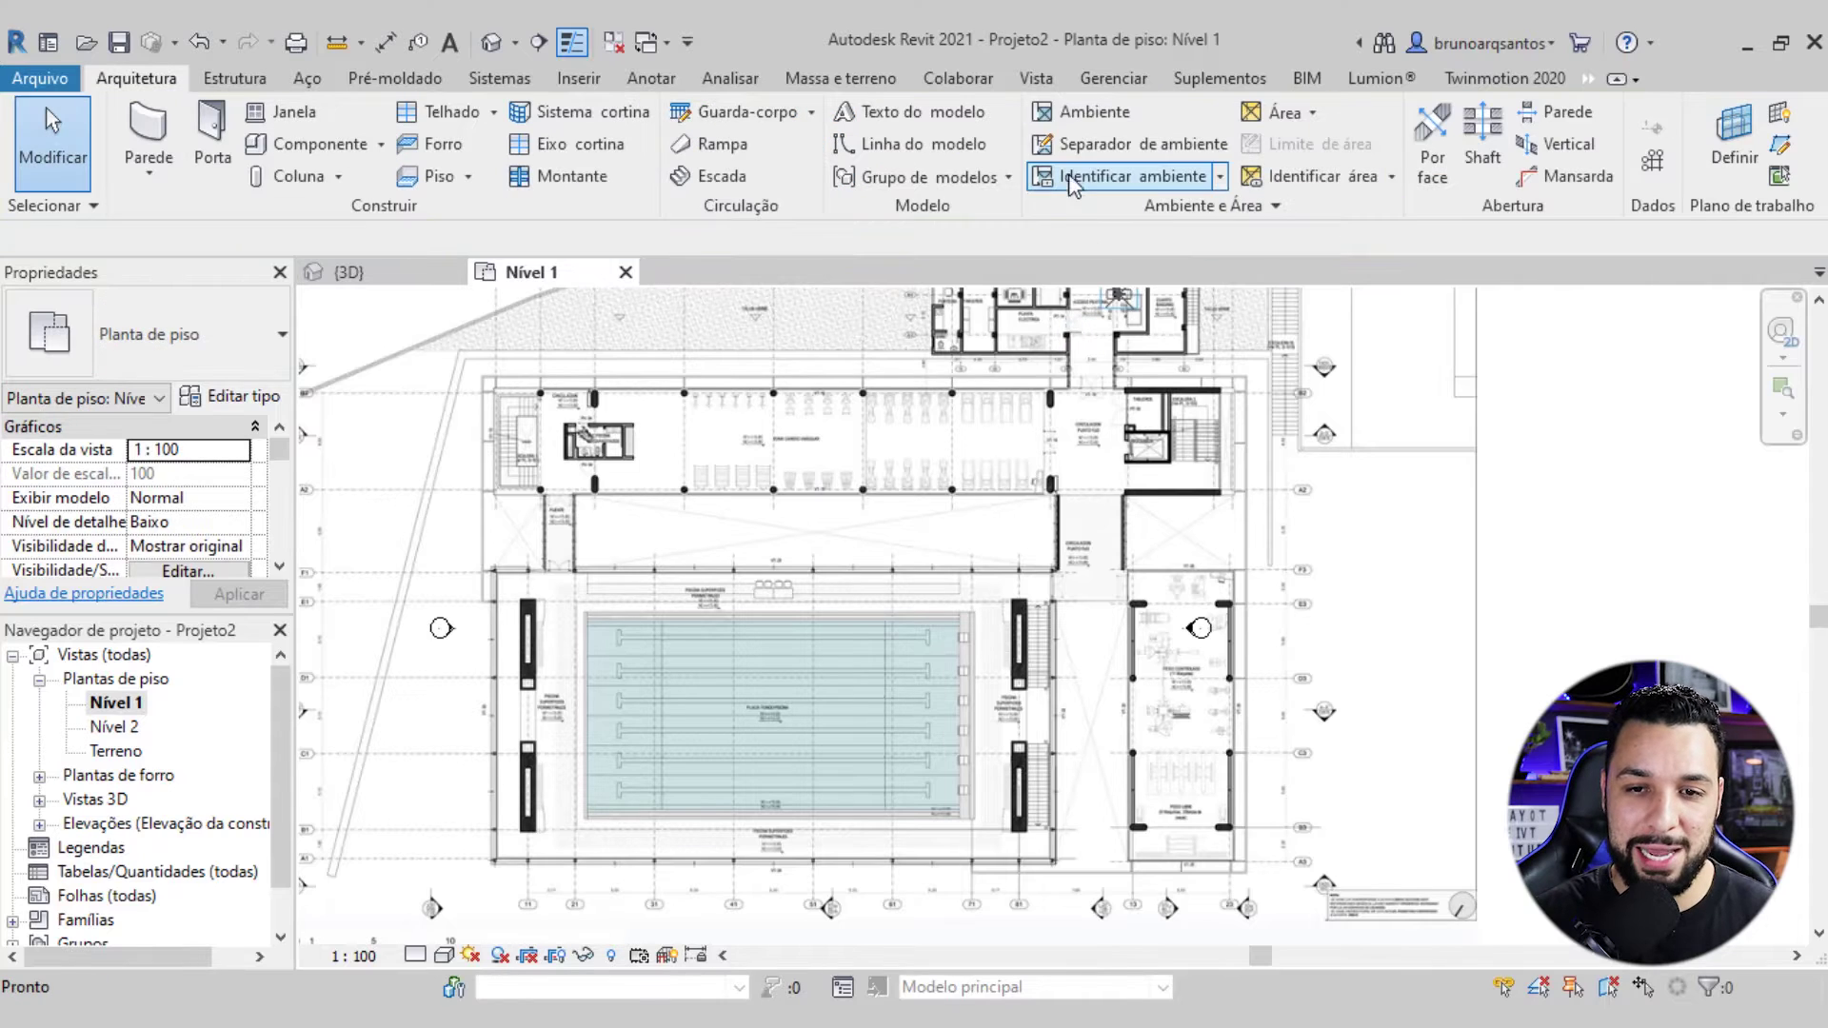
pyautogui.click(1136, 144)
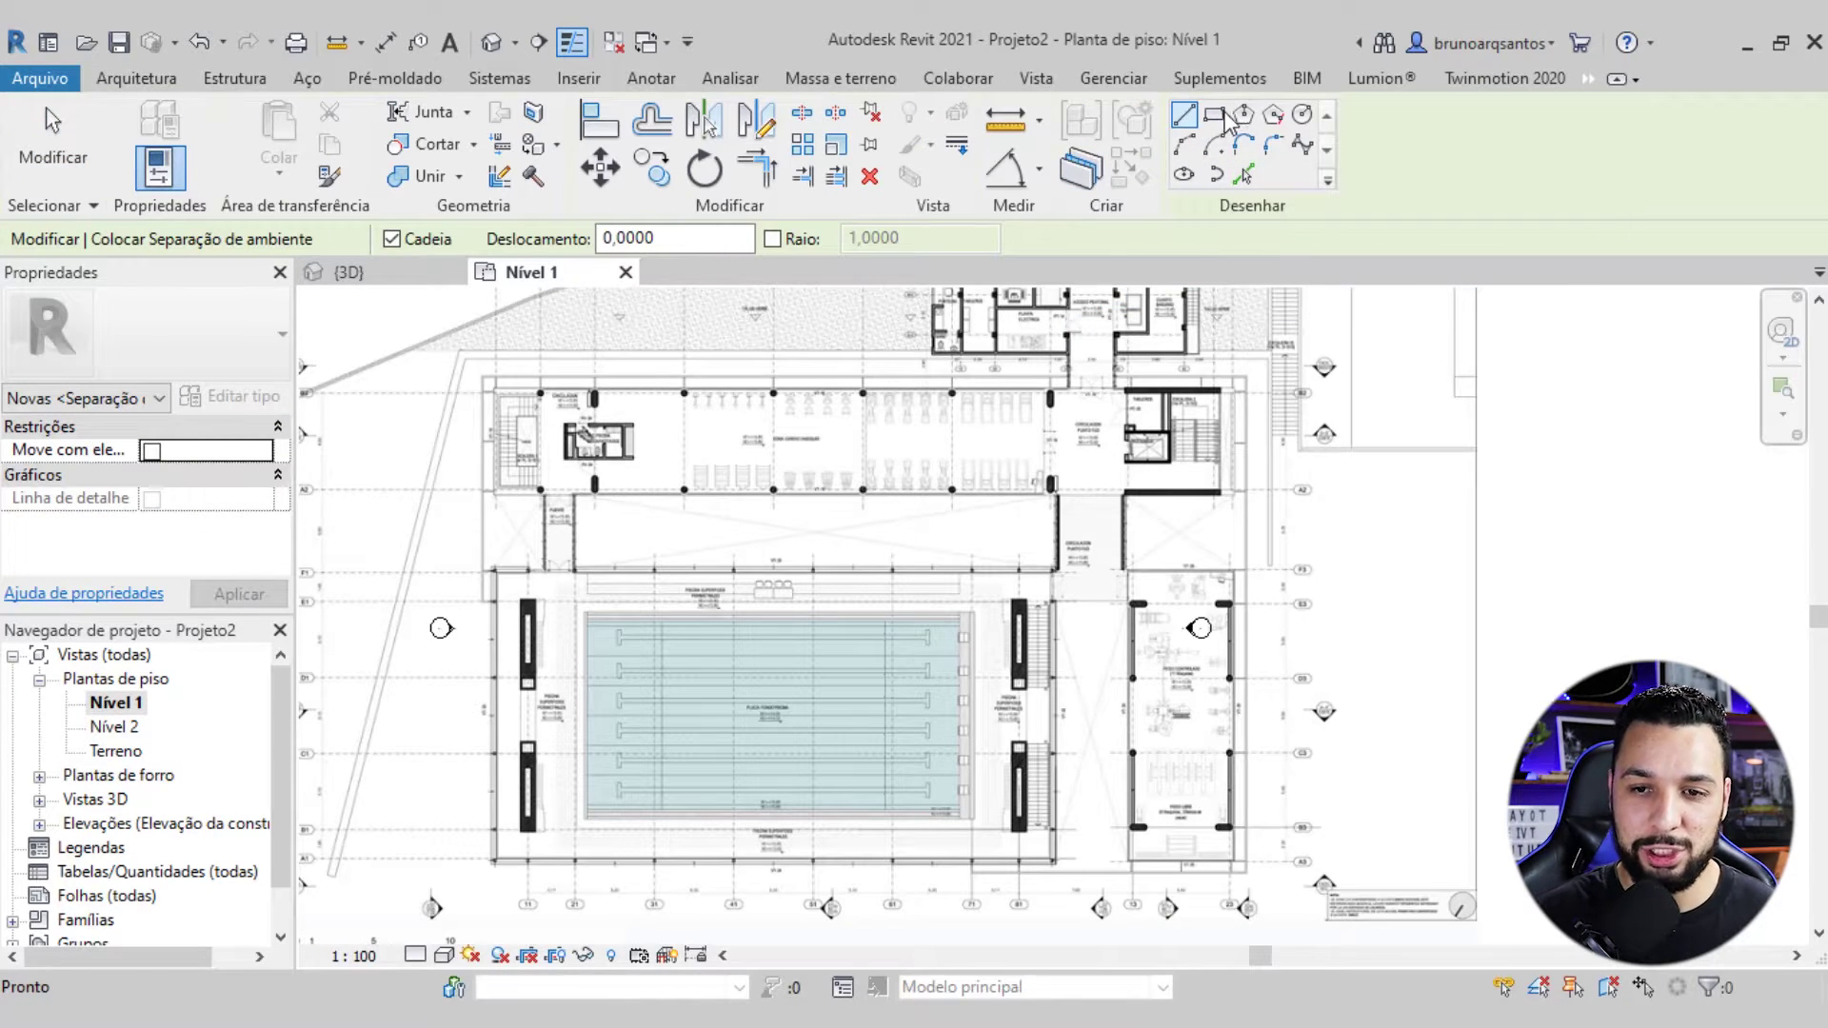
pyautogui.click(1219, 115)
# Trace a separation rectangle from the pool's top-left corner to its lower-right corner
pyautogui.scroll(-1, 626, 657)
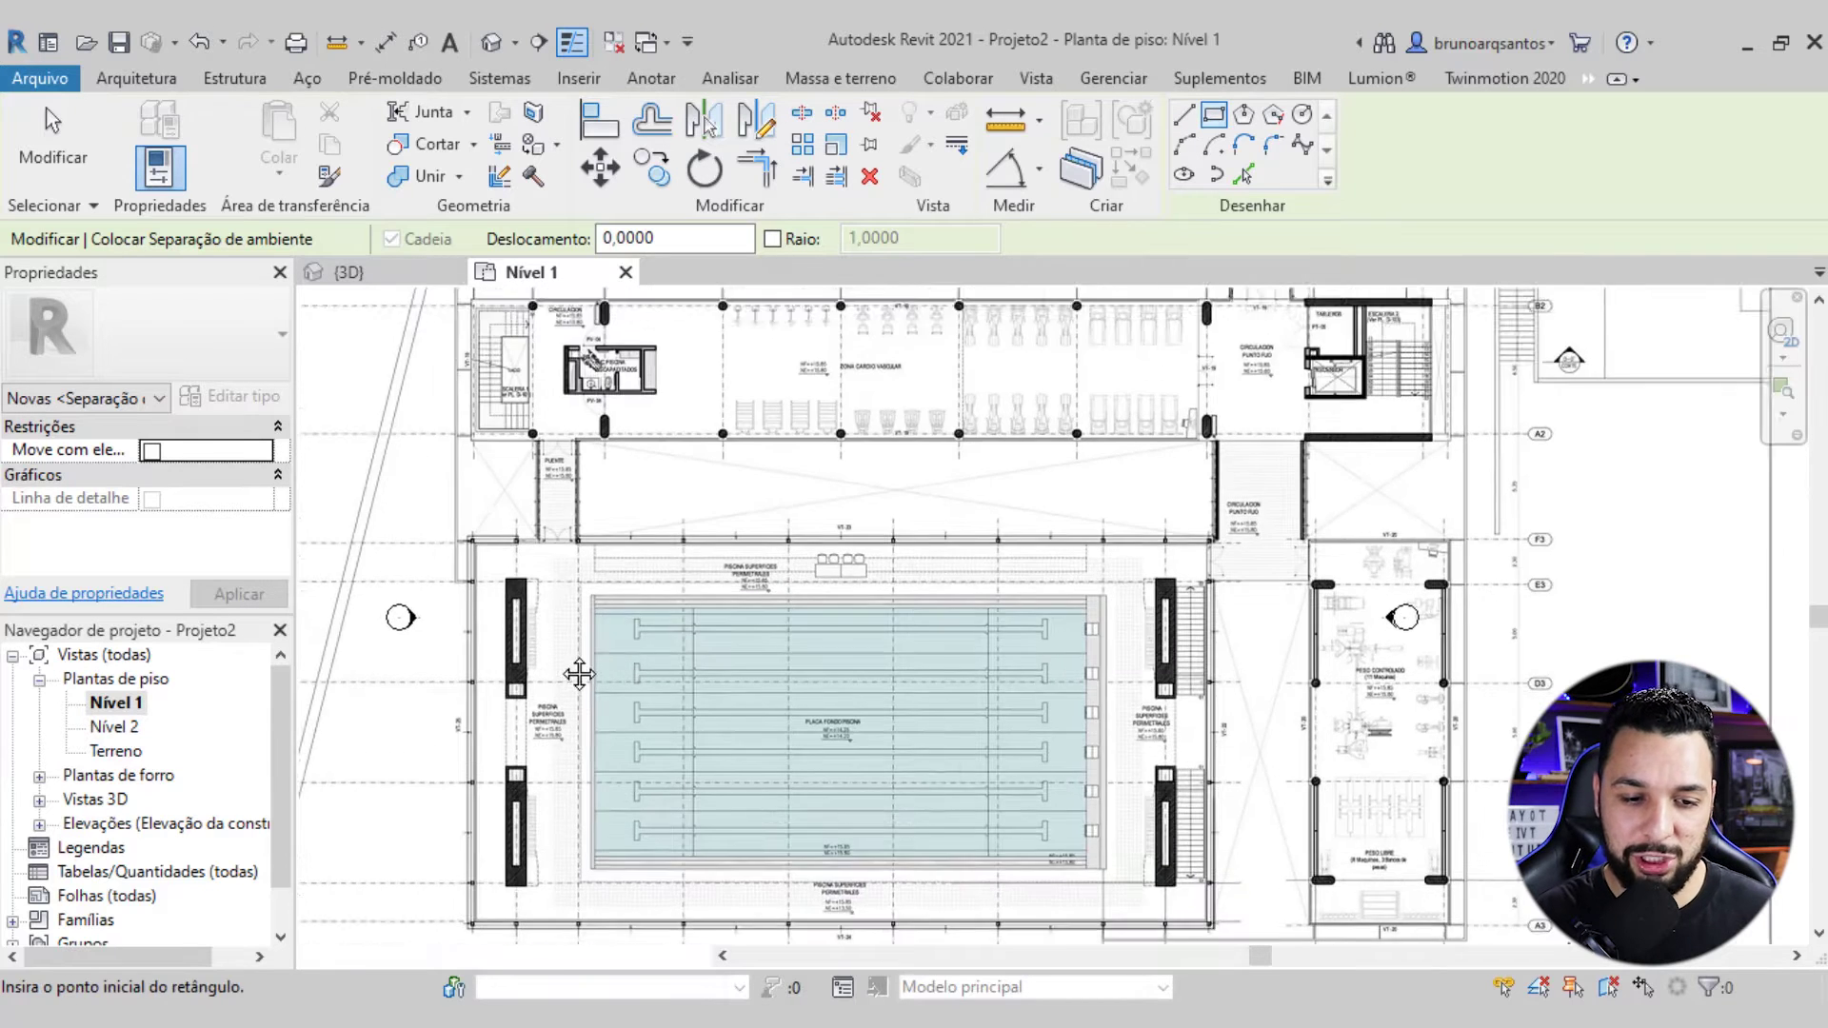
pyautogui.moveTo(571, 653); pyautogui.dragTo(606, 512, button='middle')
pyautogui.scroll(1, 606, 512)
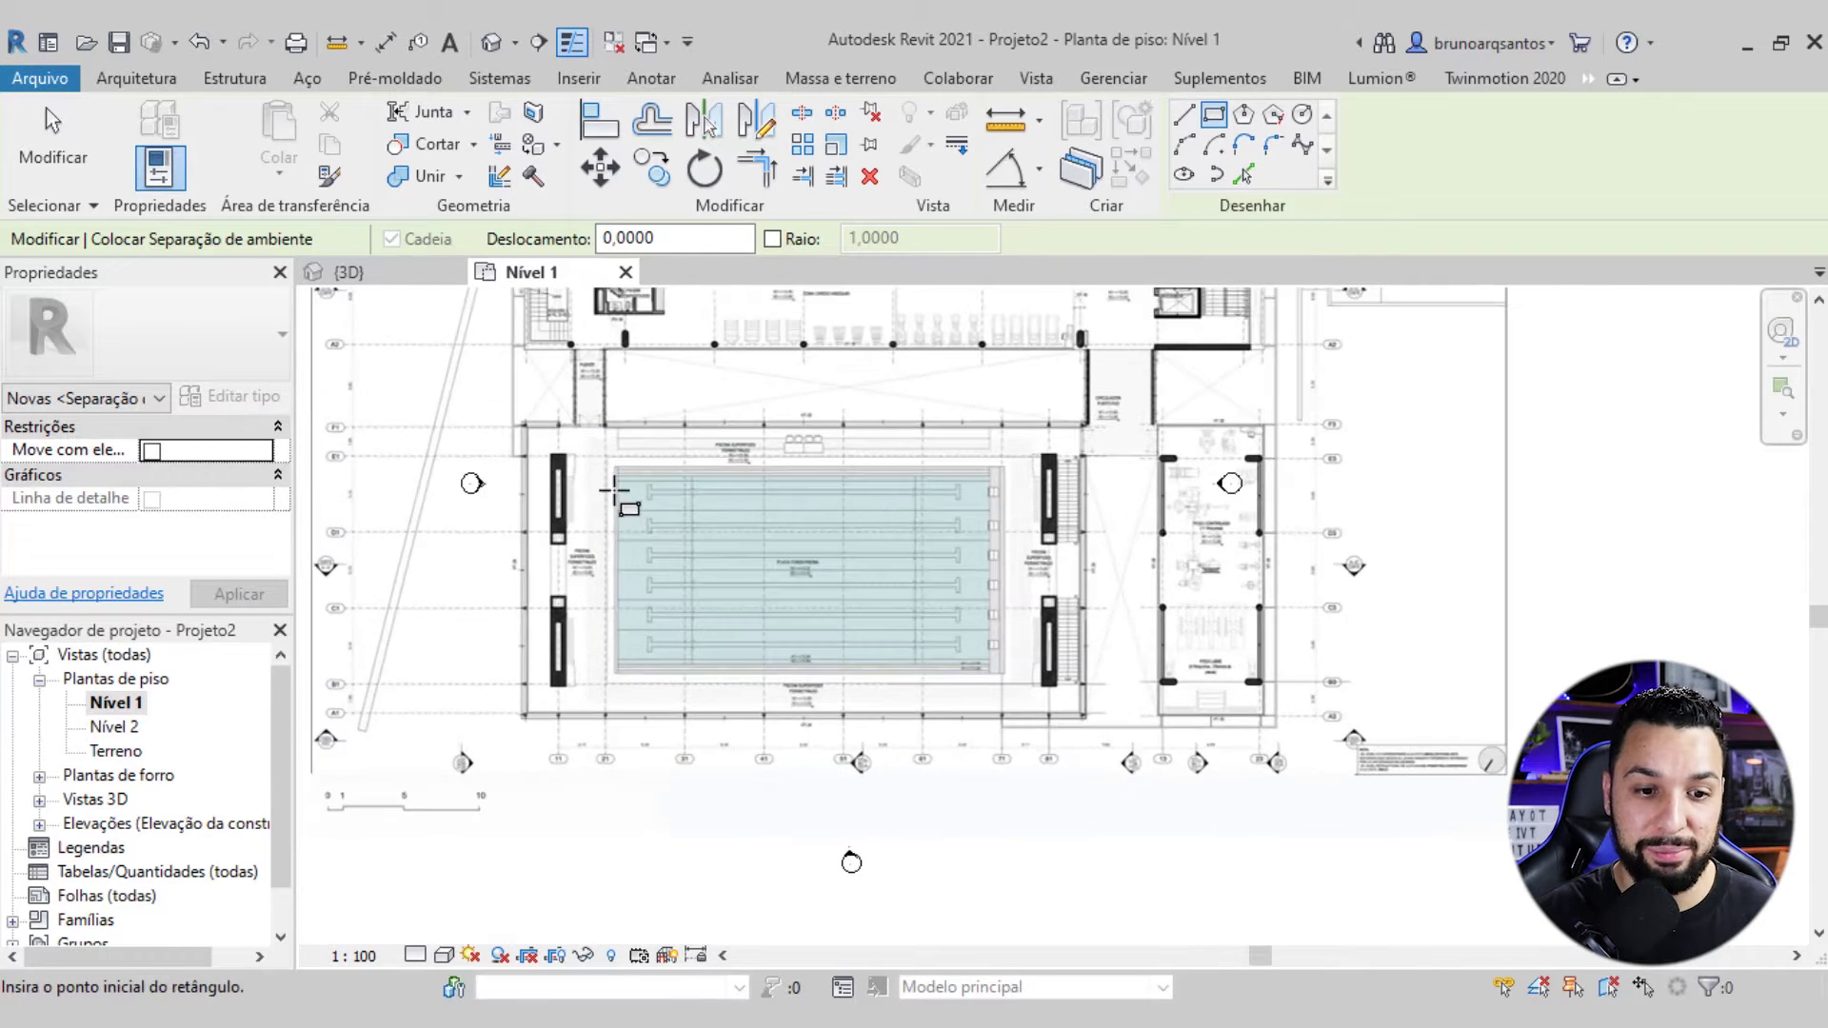
pyautogui.scroll(1, 628, 486)
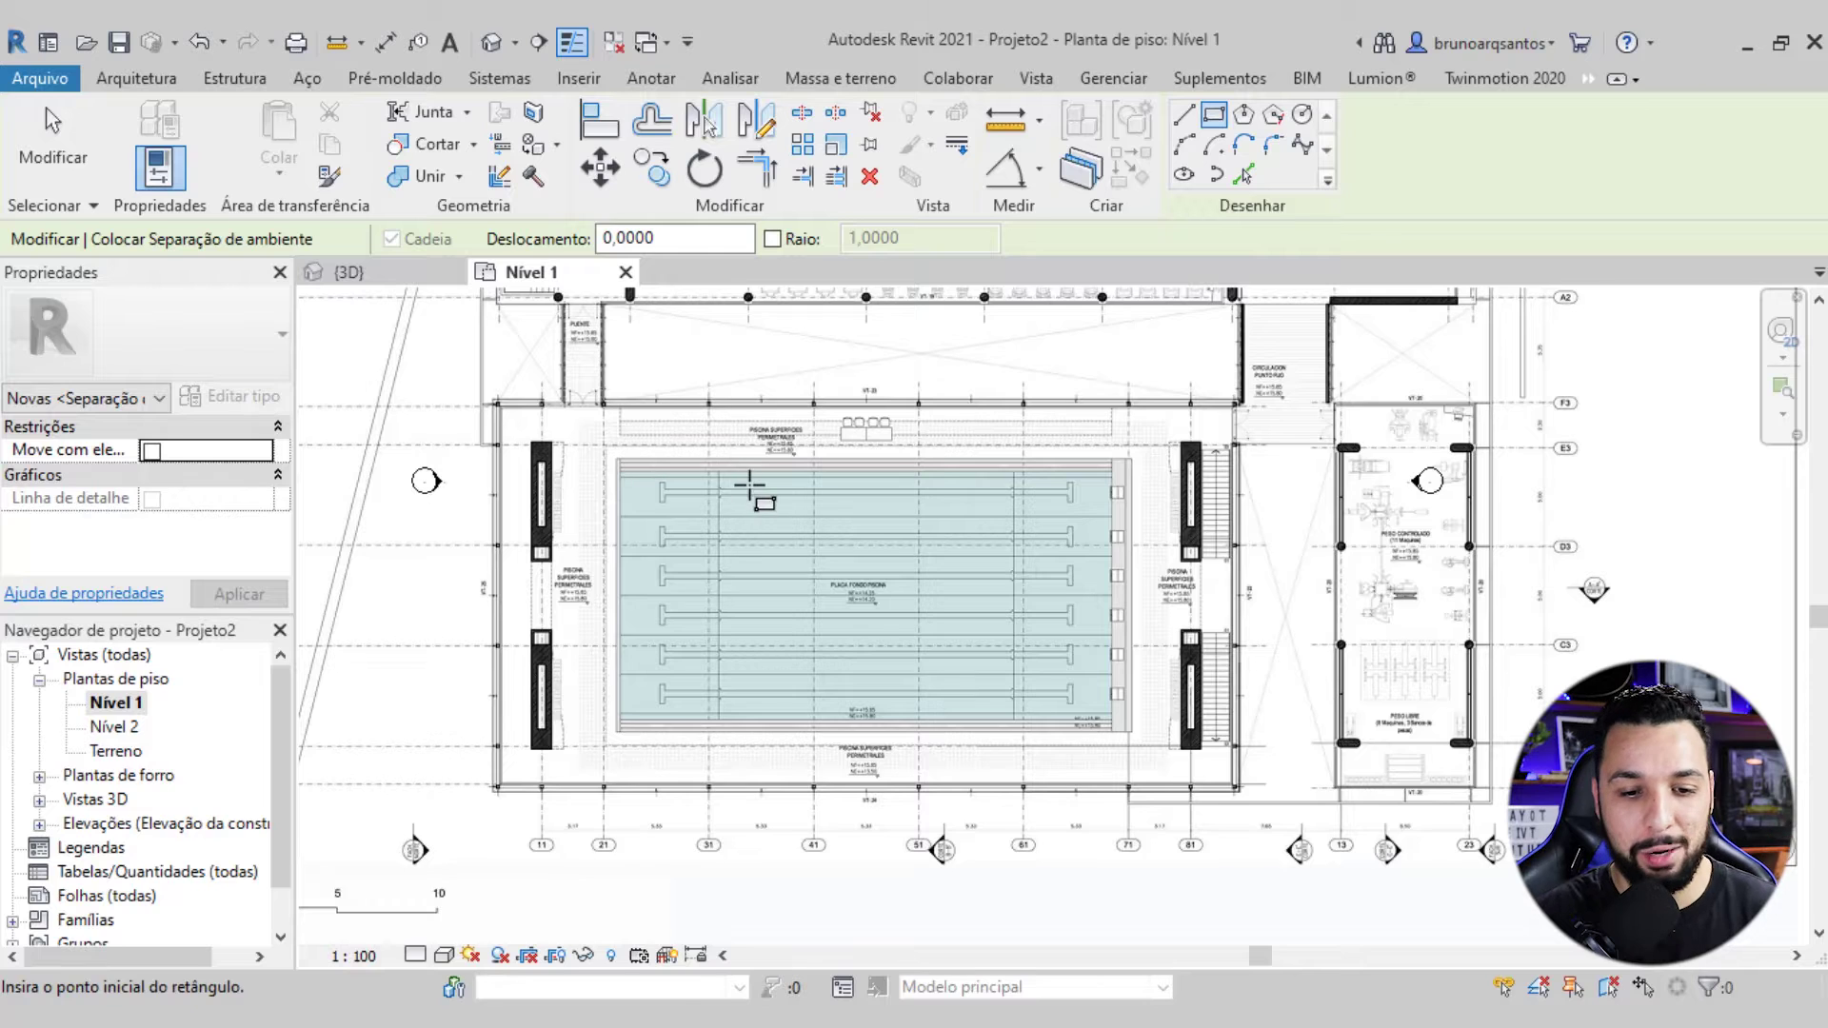
pyautogui.scroll(1, 749, 487)
pyautogui.moveTo(755, 508); pyautogui.dragTo(673, 485, button='middle')
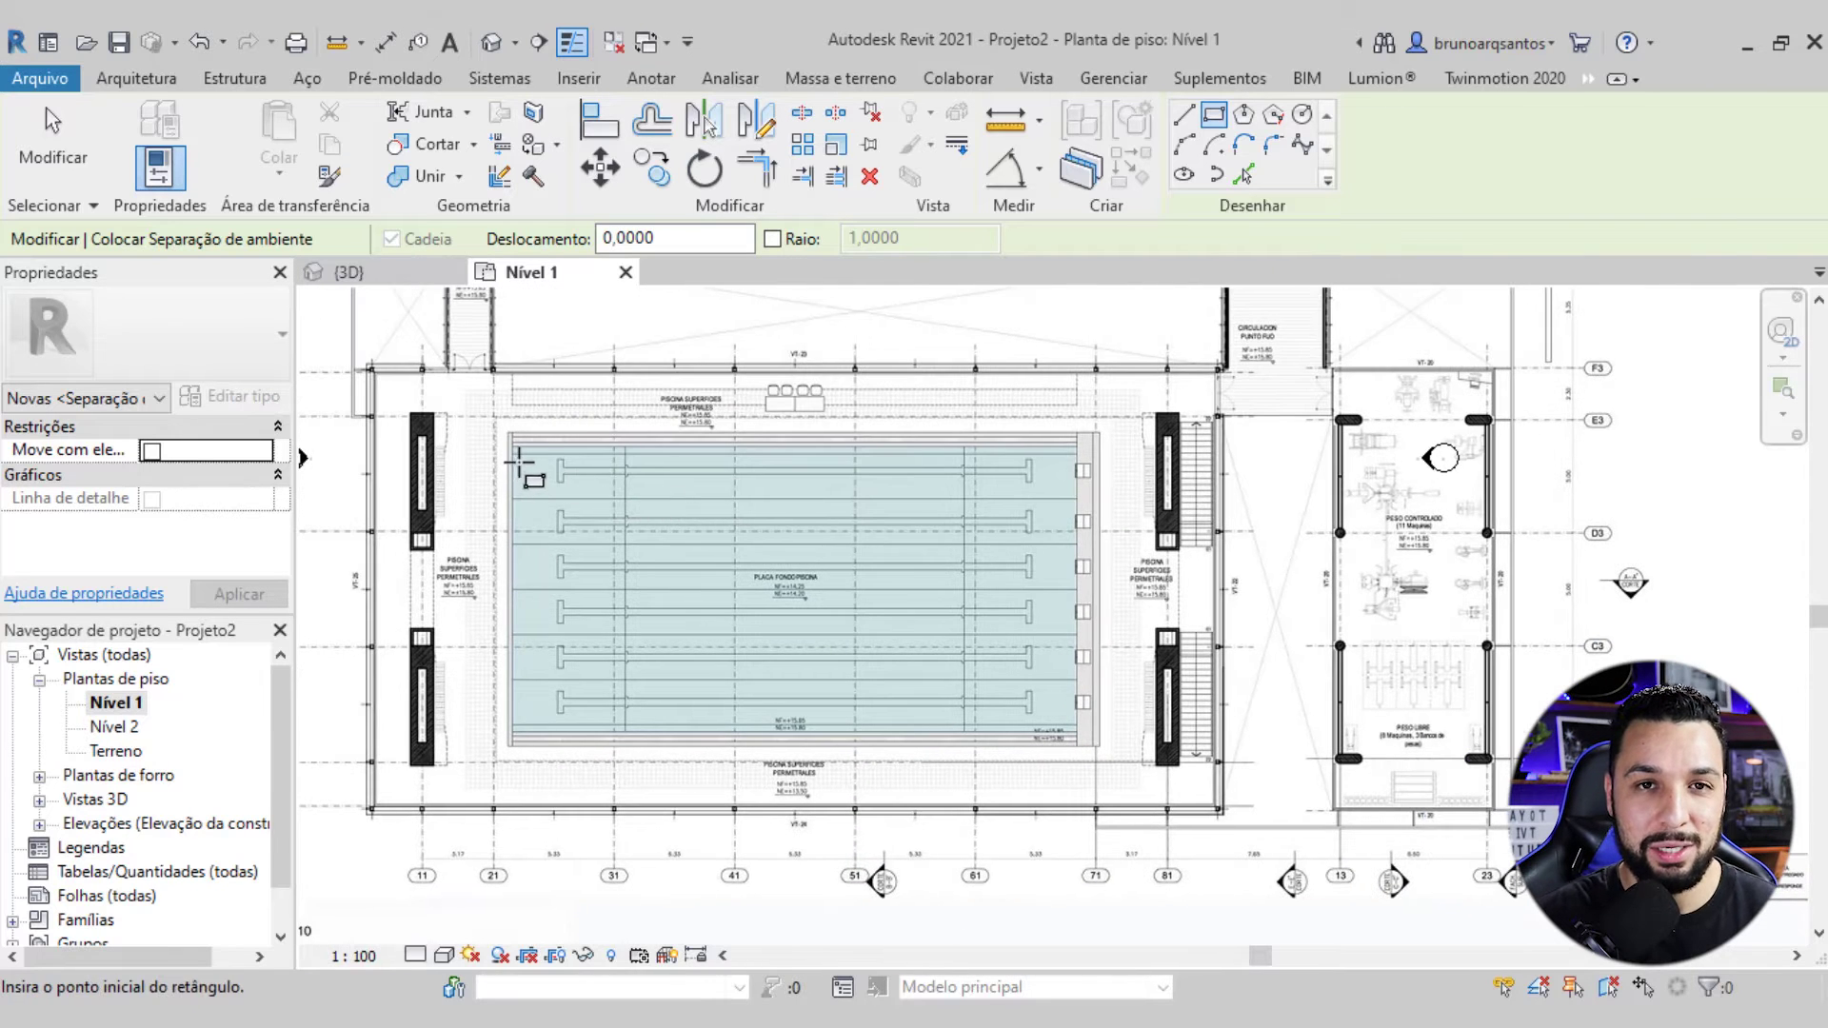
pyautogui.moveTo(519, 466); pyautogui.dragTo(521, 446, button='middle')
pyautogui.scroll(1, 522, 446)
pyautogui.scroll(1, 516, 431)
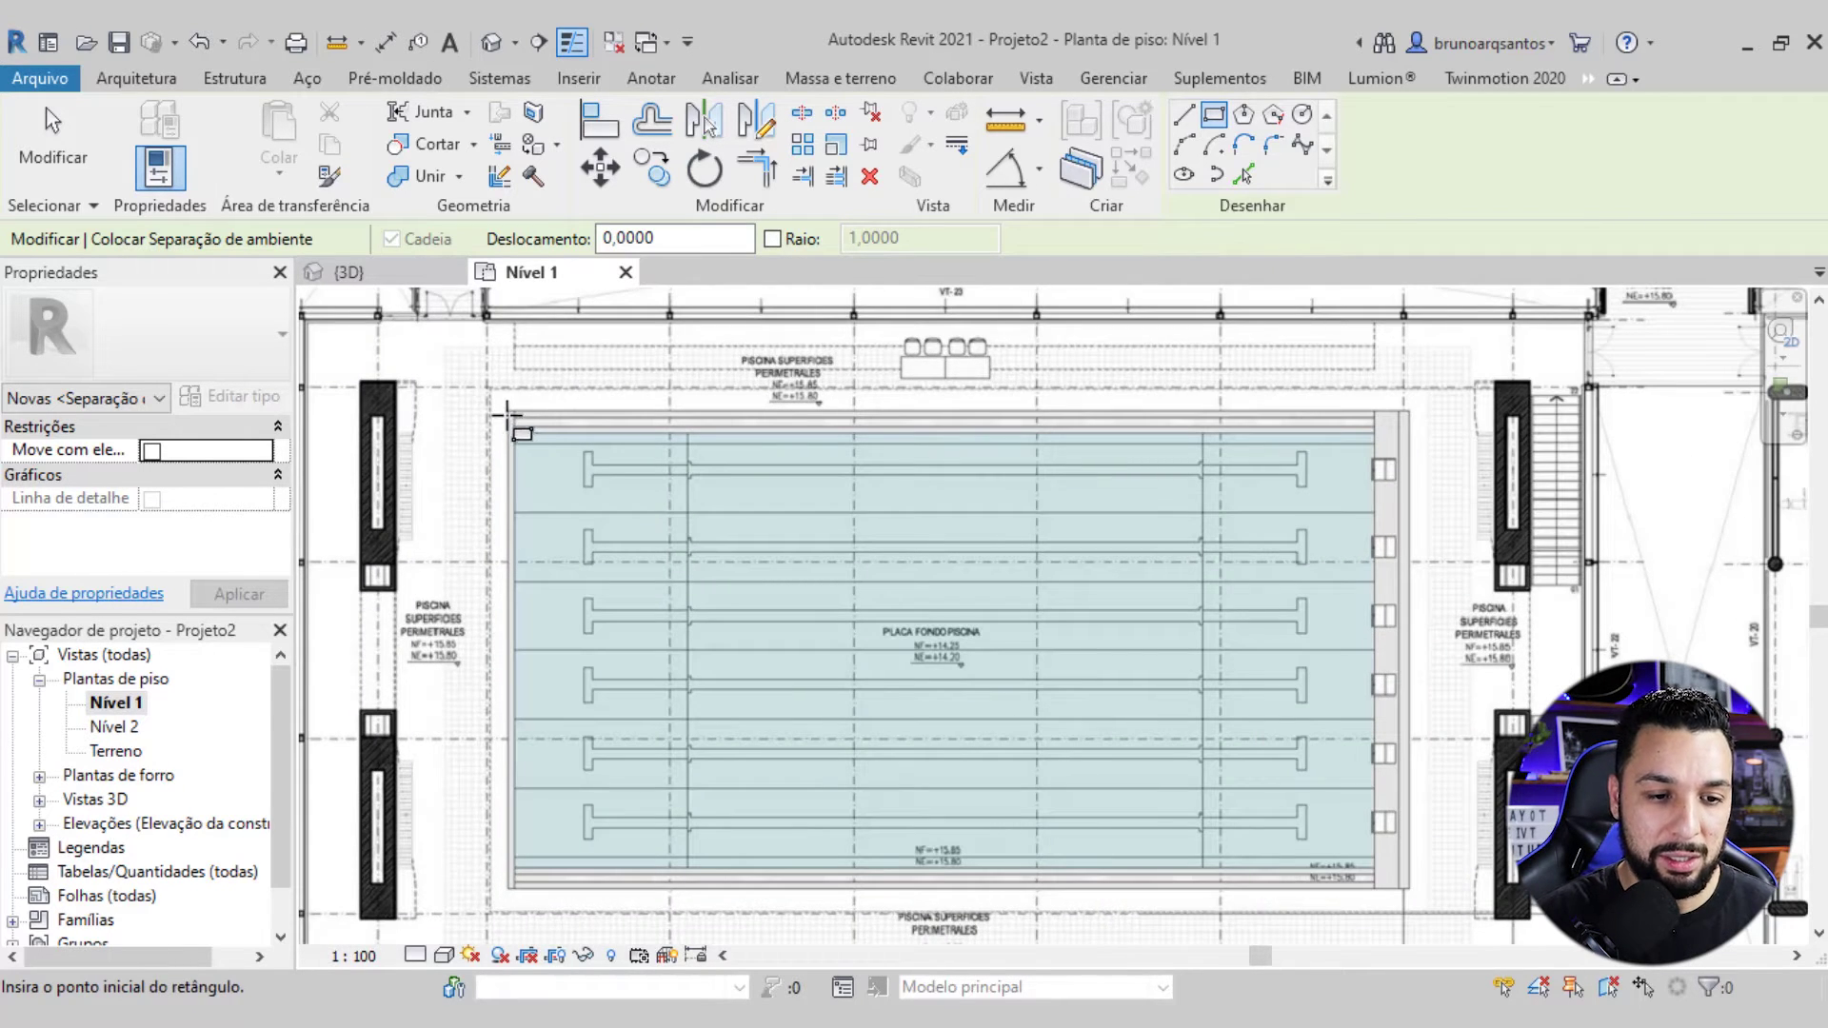
pyautogui.click(508, 411)
pyautogui.scroll(-2, 648, 429)
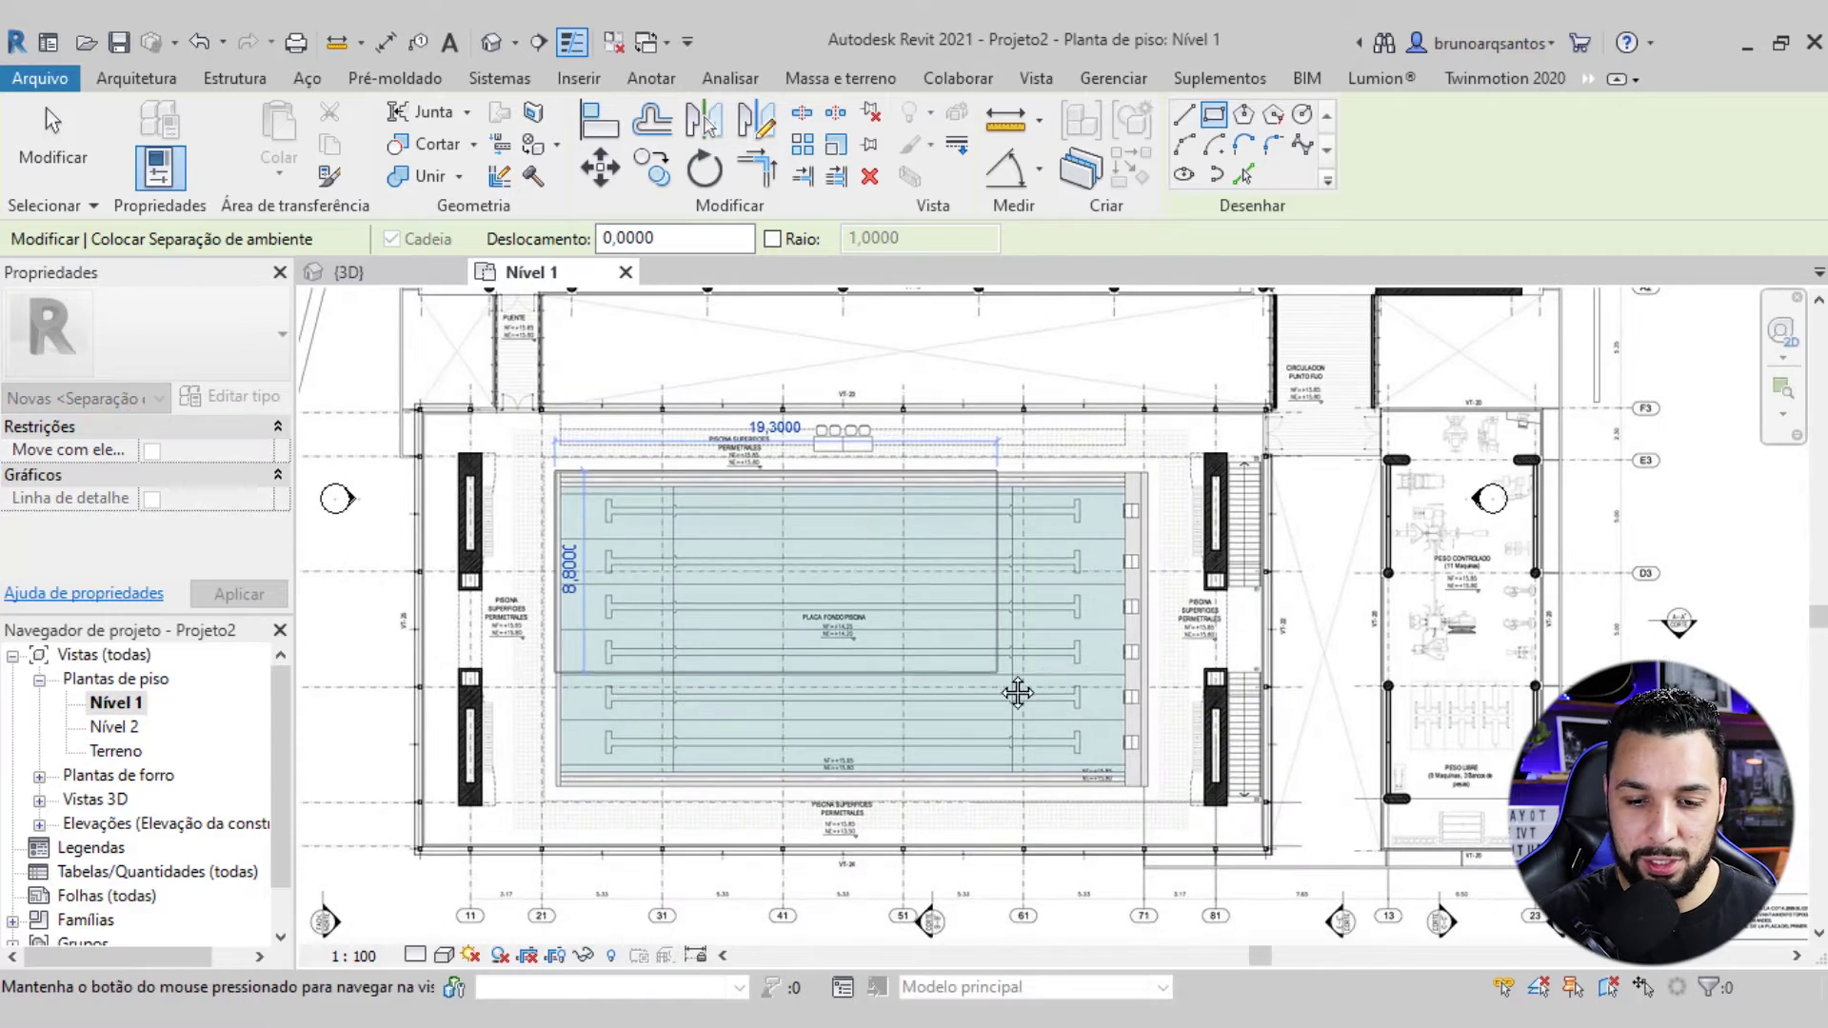
pyautogui.moveTo(1219, 819); pyautogui.dragTo(1147, 800, button='middle')
pyautogui.scroll(2, 1140, 798)
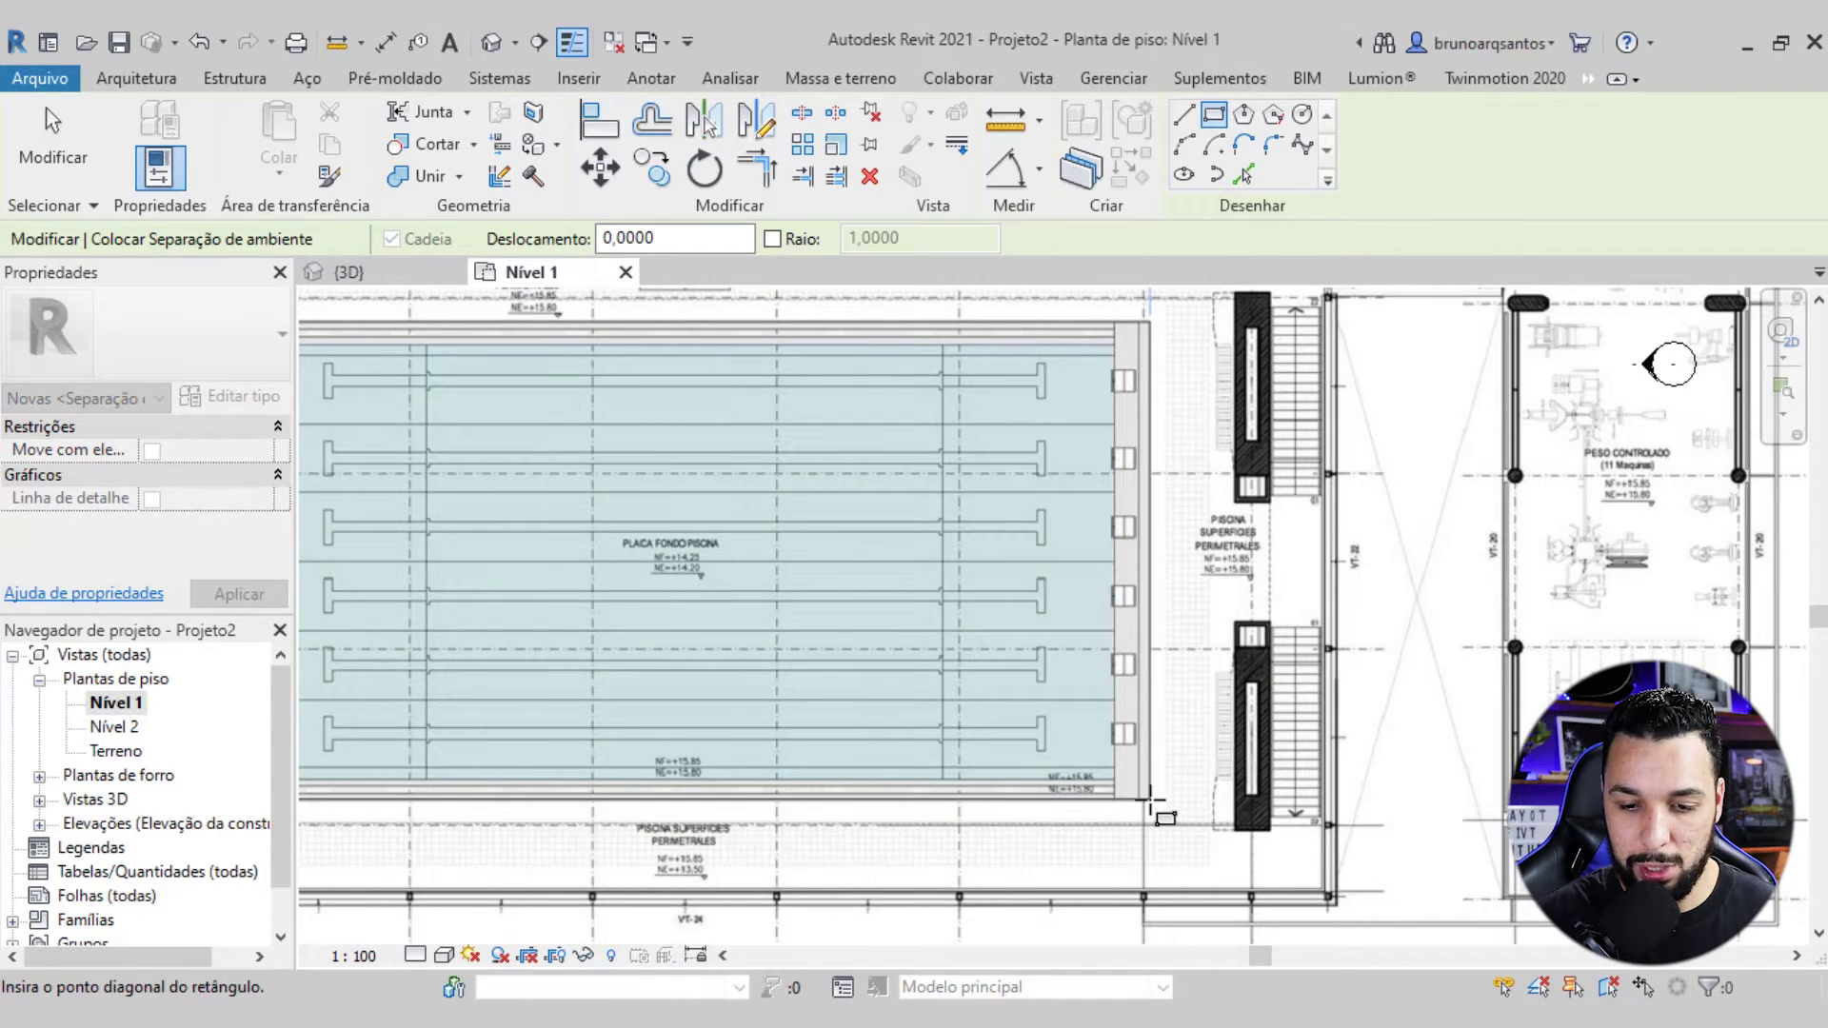
pyautogui.click(1139, 798)
pyautogui.scroll(-2, 921, 530)
pyautogui.moveTo(921, 530)
pyautogui.mouseDown(button='middle')
pyautogui.moveTo(923, 588)
pyautogui.moveTo(811, 581)
pyautogui.mouseUp(button='middle')
# Finish the room-separator rectangle around the cardio zone
pyautogui.scroll(-1, 861, 535)
pyautogui.scroll(1, 808, 533)
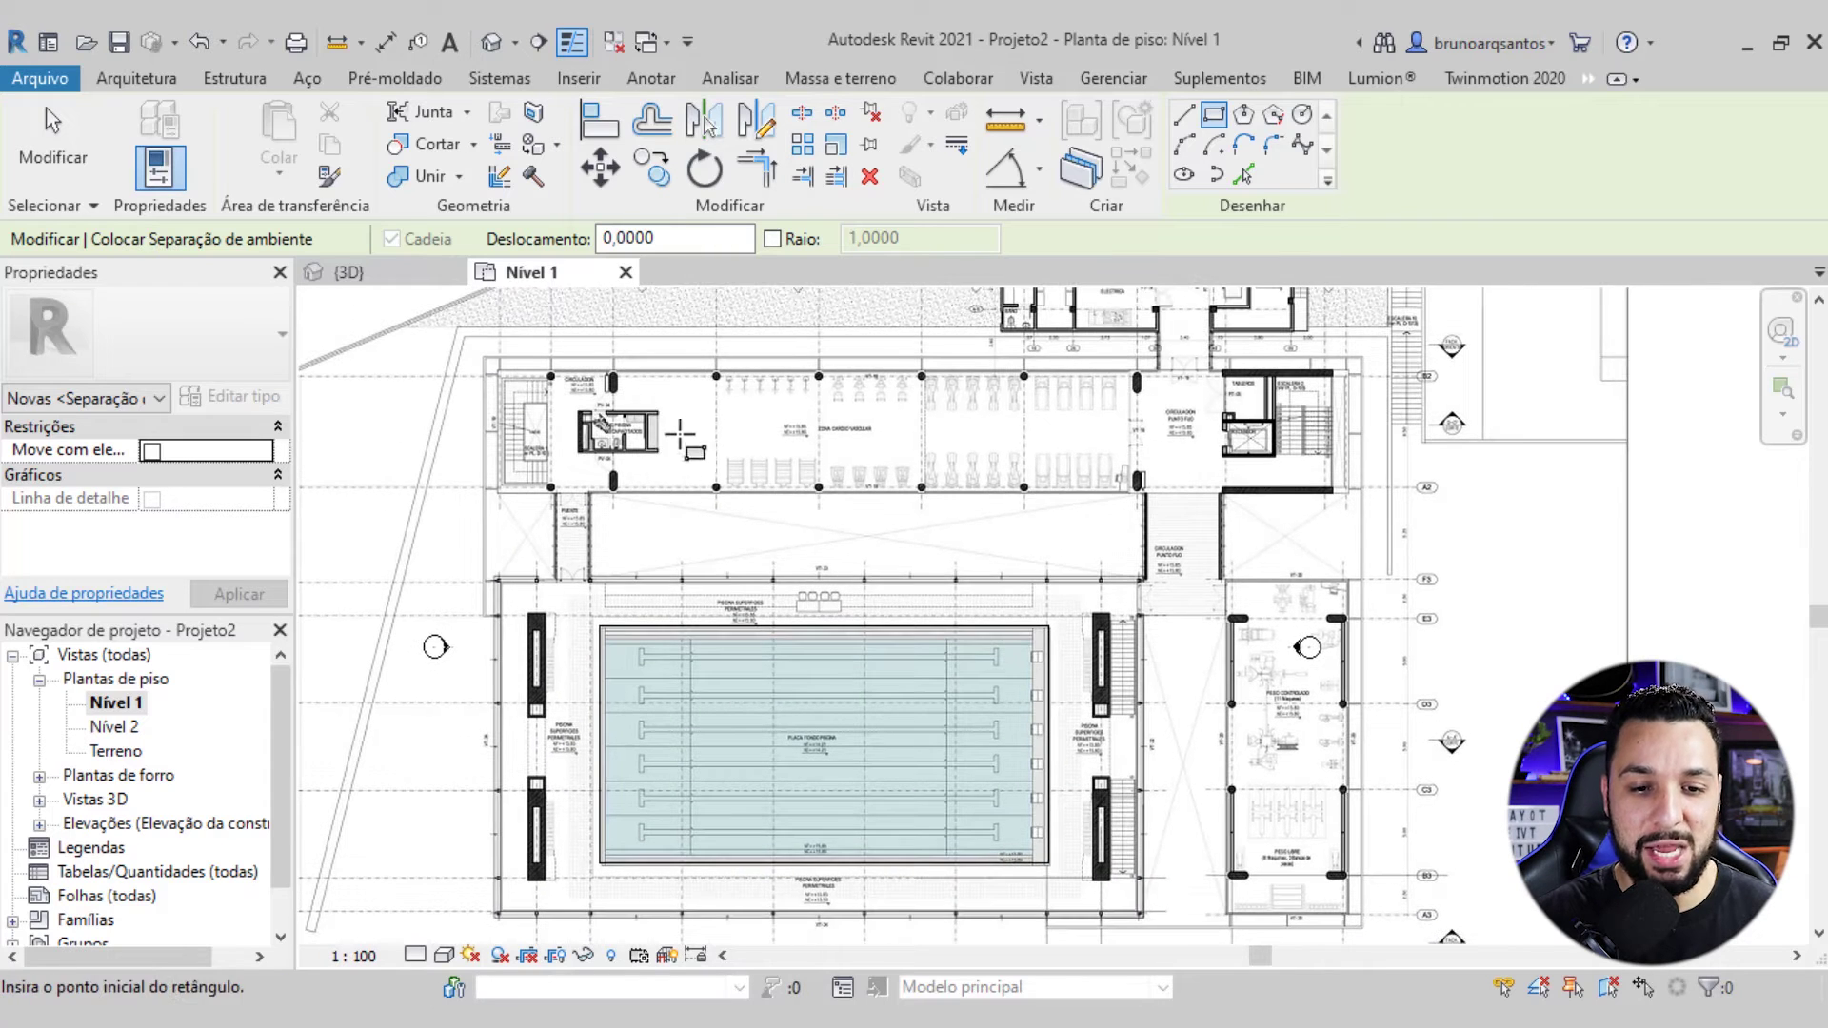
pyautogui.scroll(1, 690, 457)
pyautogui.scroll(1, 705, 433)
pyautogui.scroll(1, 647, 437)
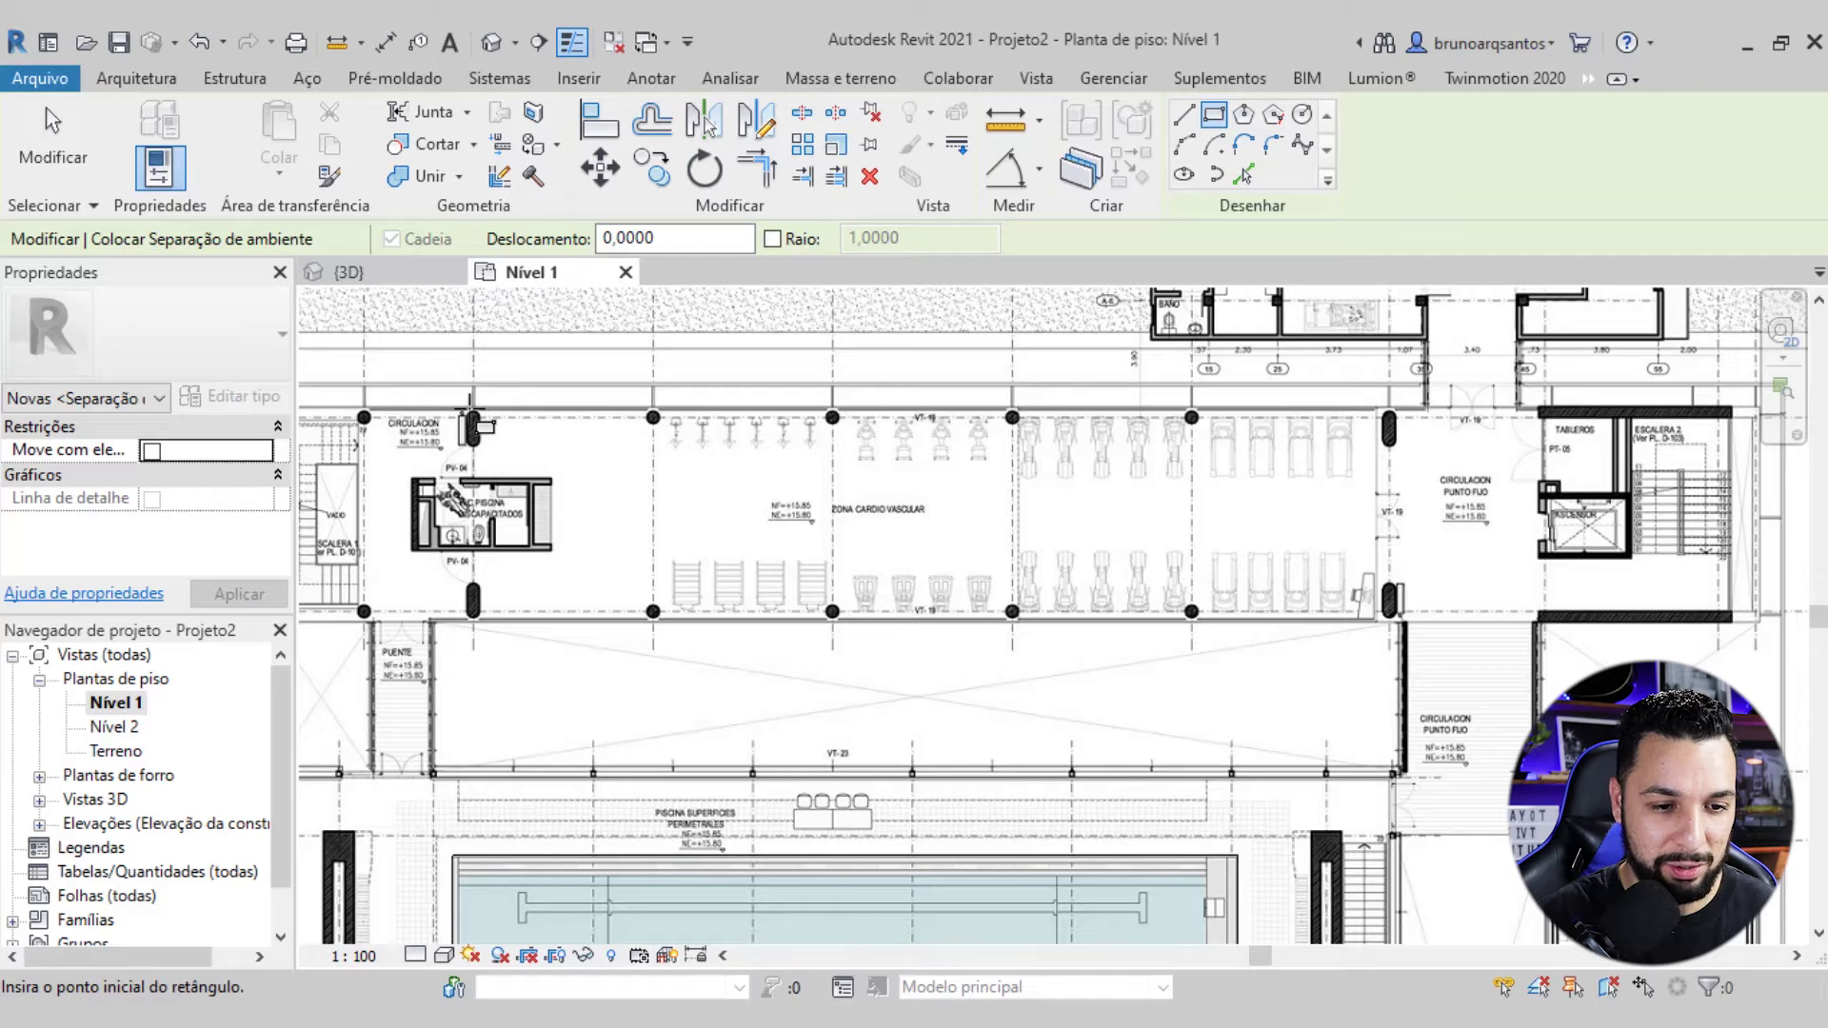
pyautogui.scroll(-1, 511, 408)
pyautogui.scroll(-1, 756, 543)
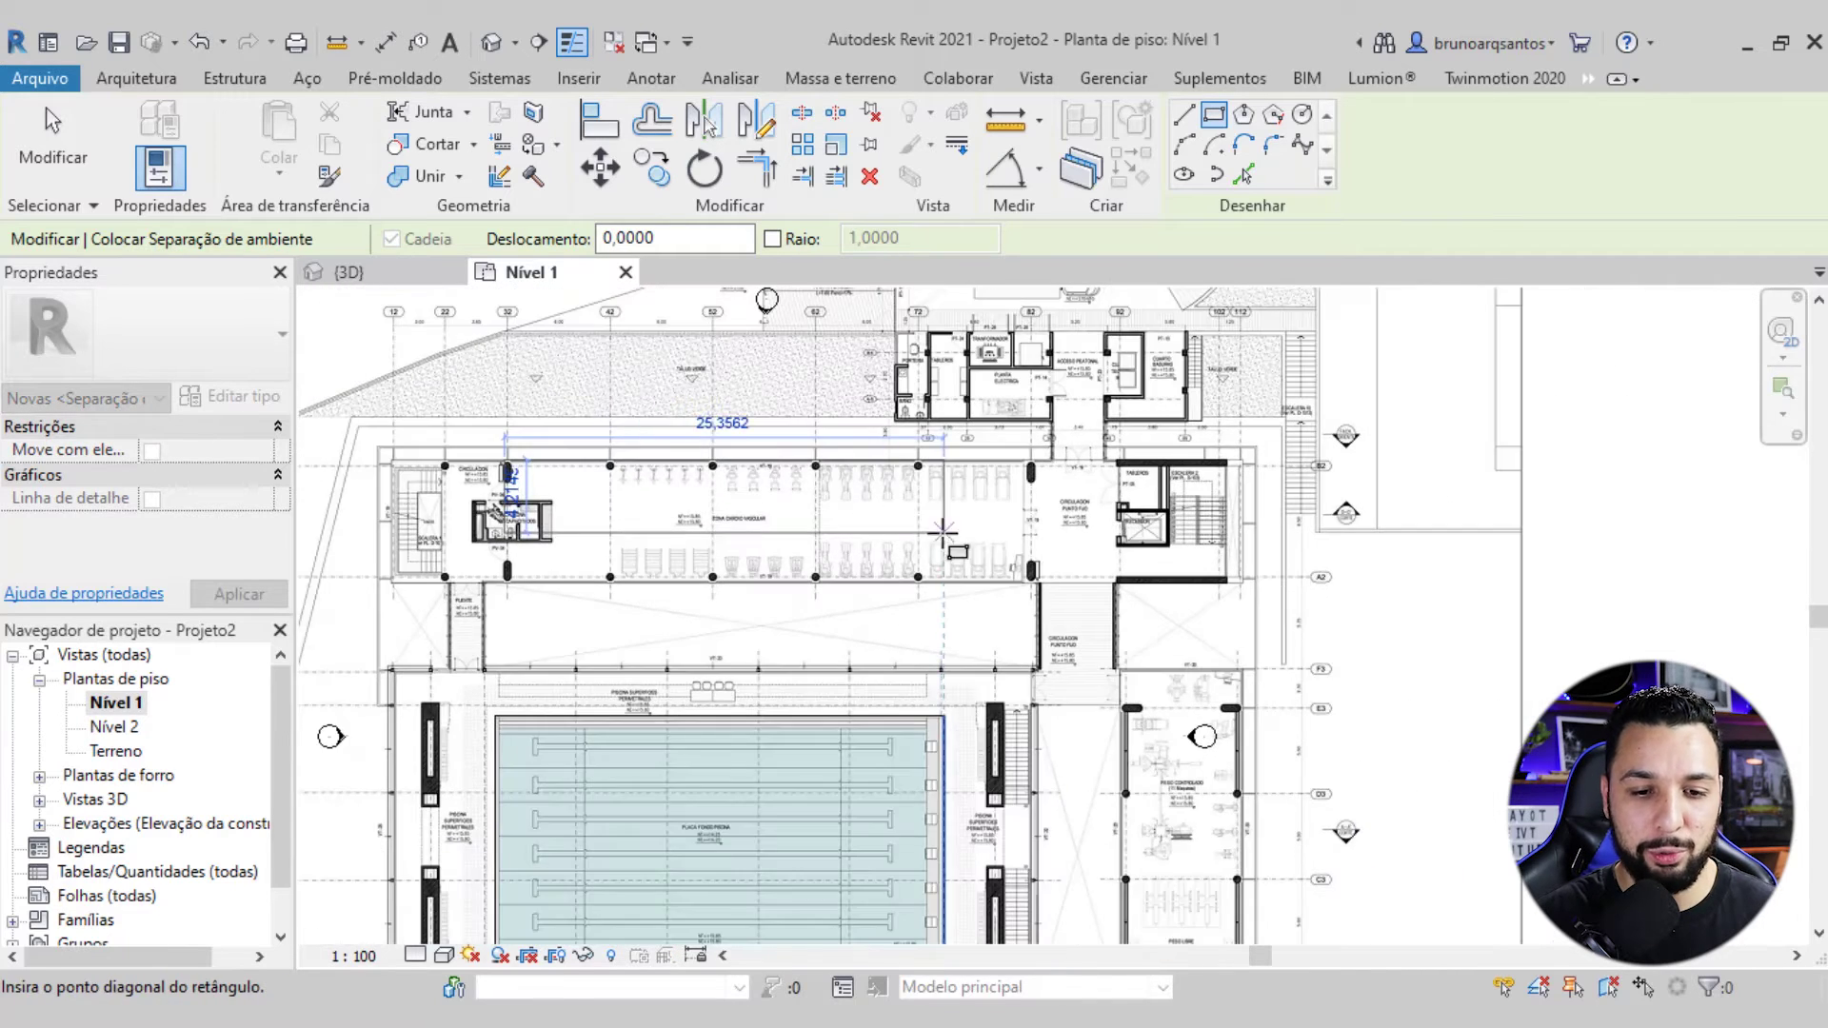
pyautogui.scroll(-1, 947, 562)
pyautogui.scroll(1, 947, 561)
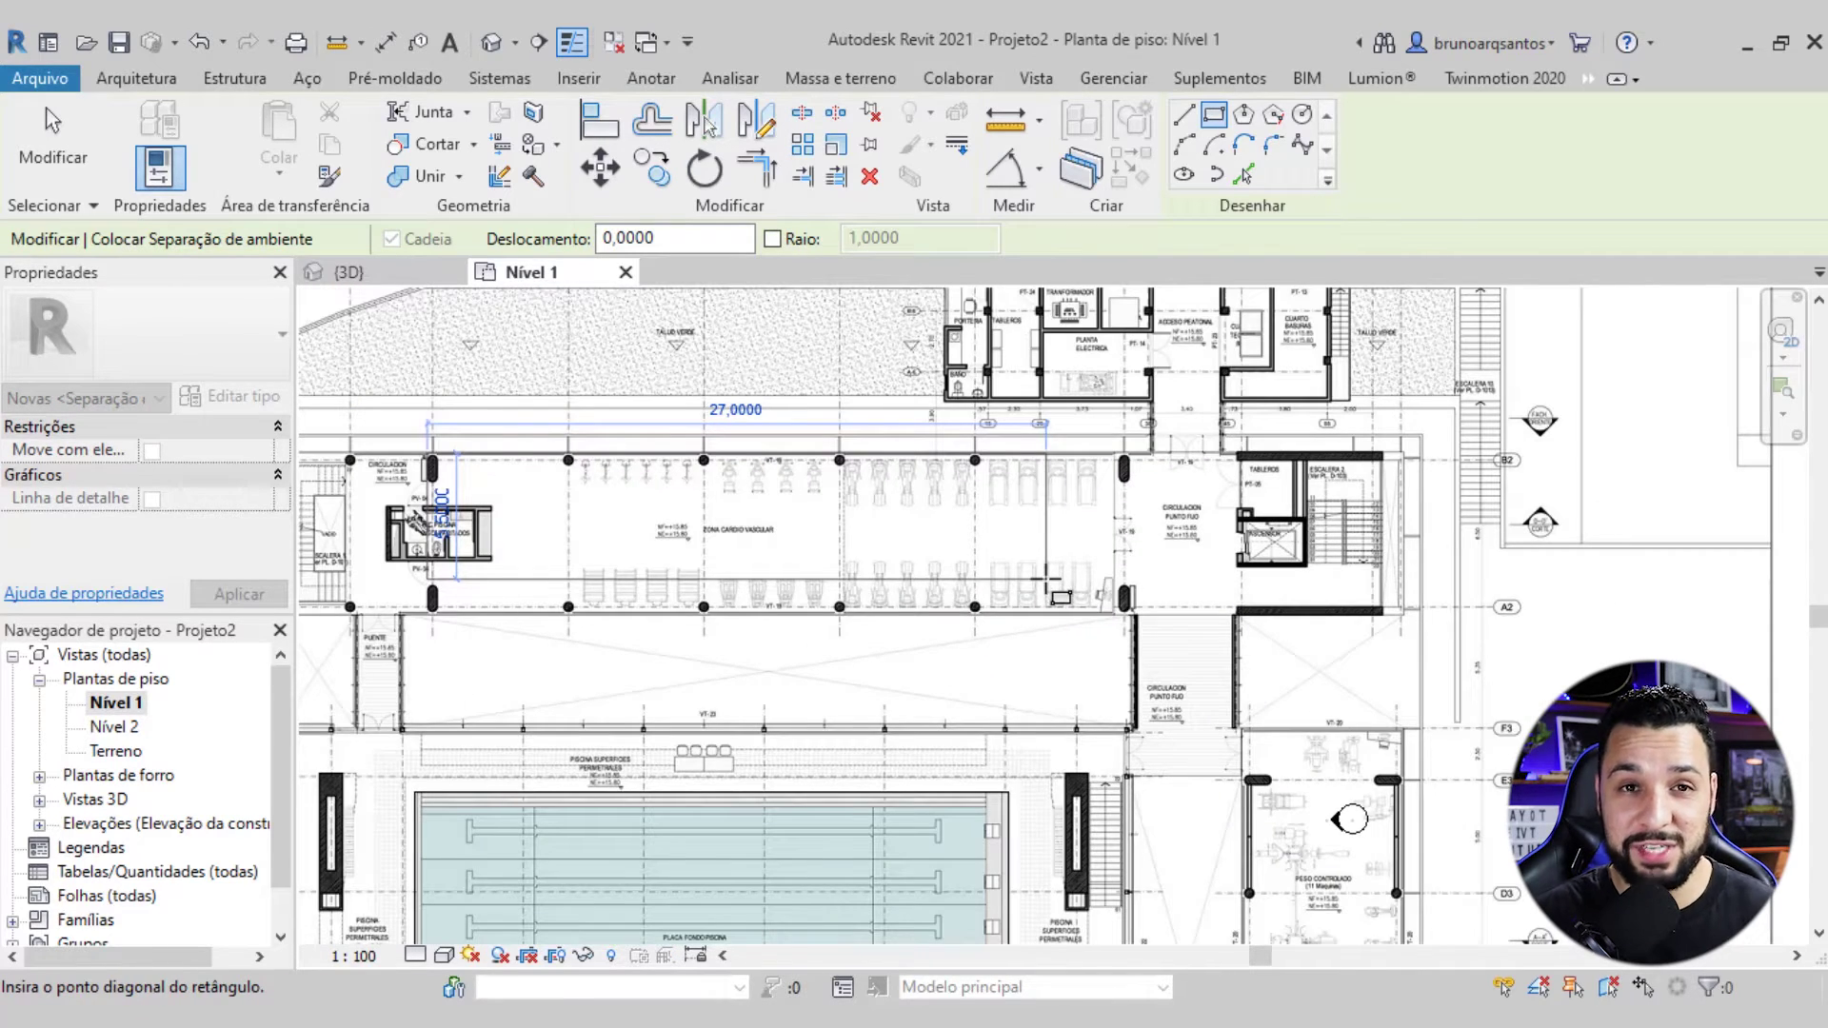
pyautogui.scroll(-1, 1129, 609)
pyautogui.scroll(1, 1153, 628)
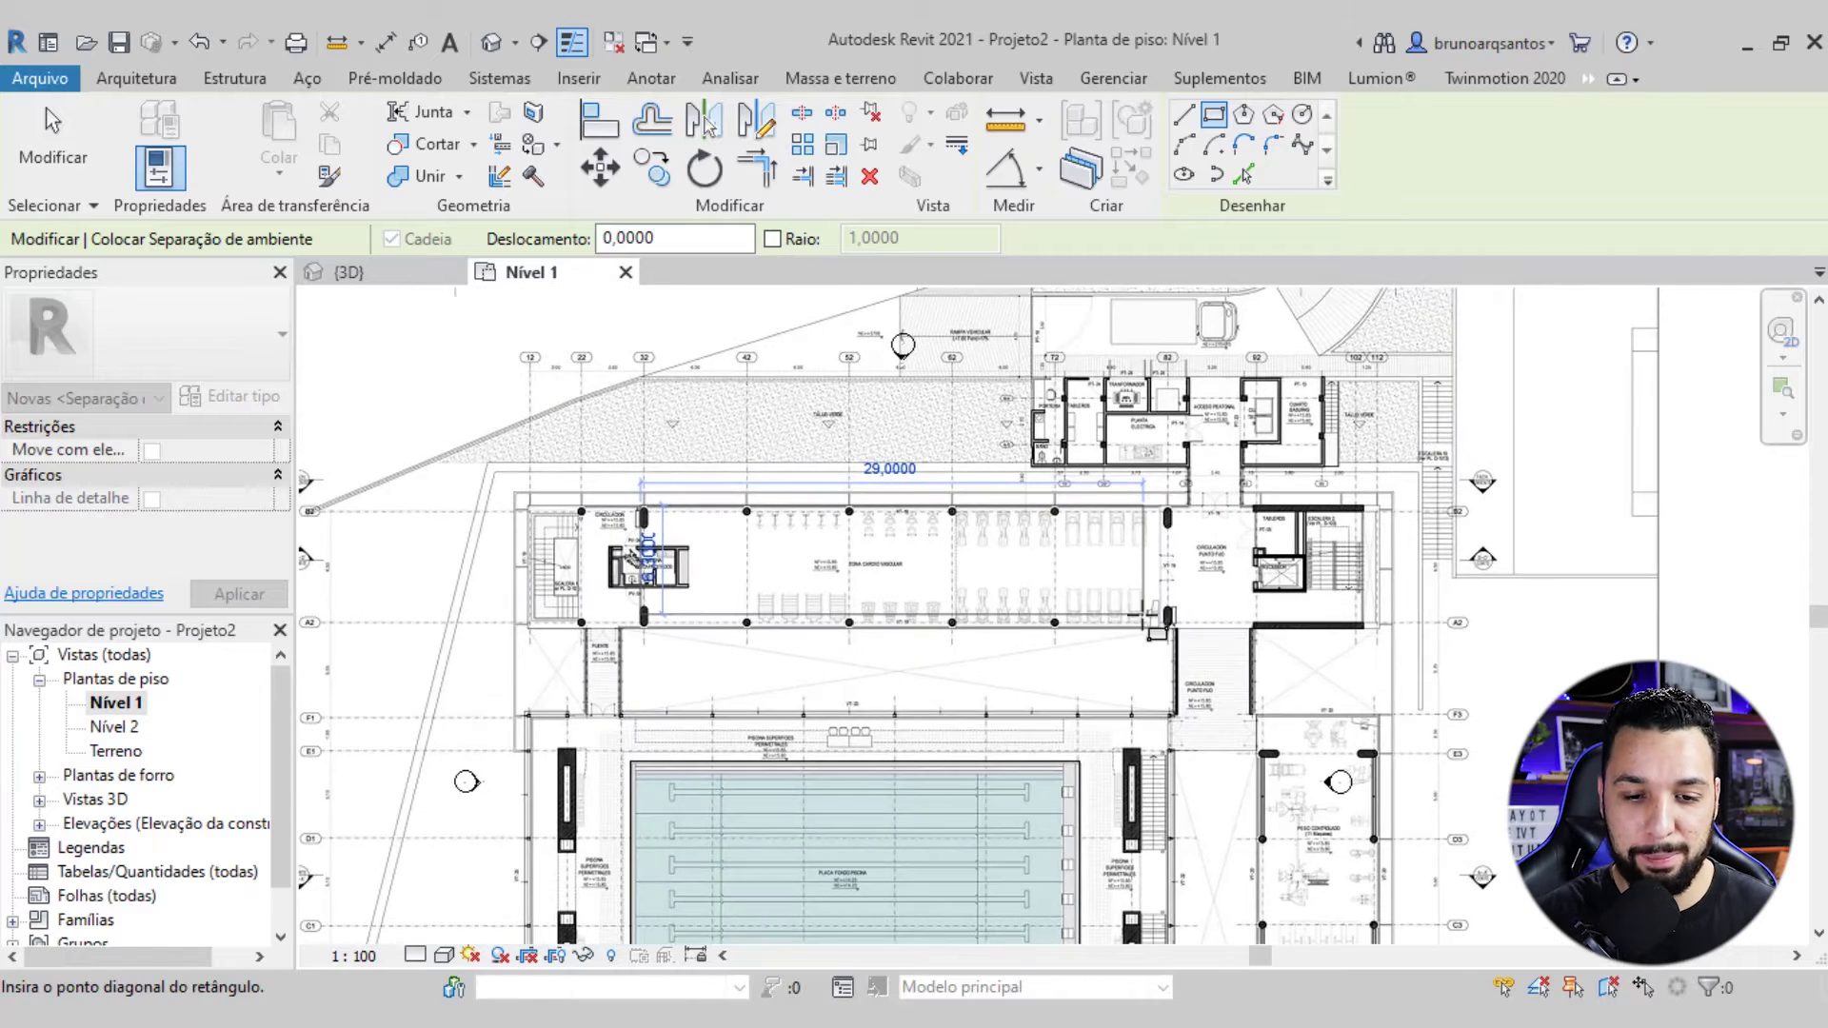
pyautogui.scroll(1, 1174, 648)
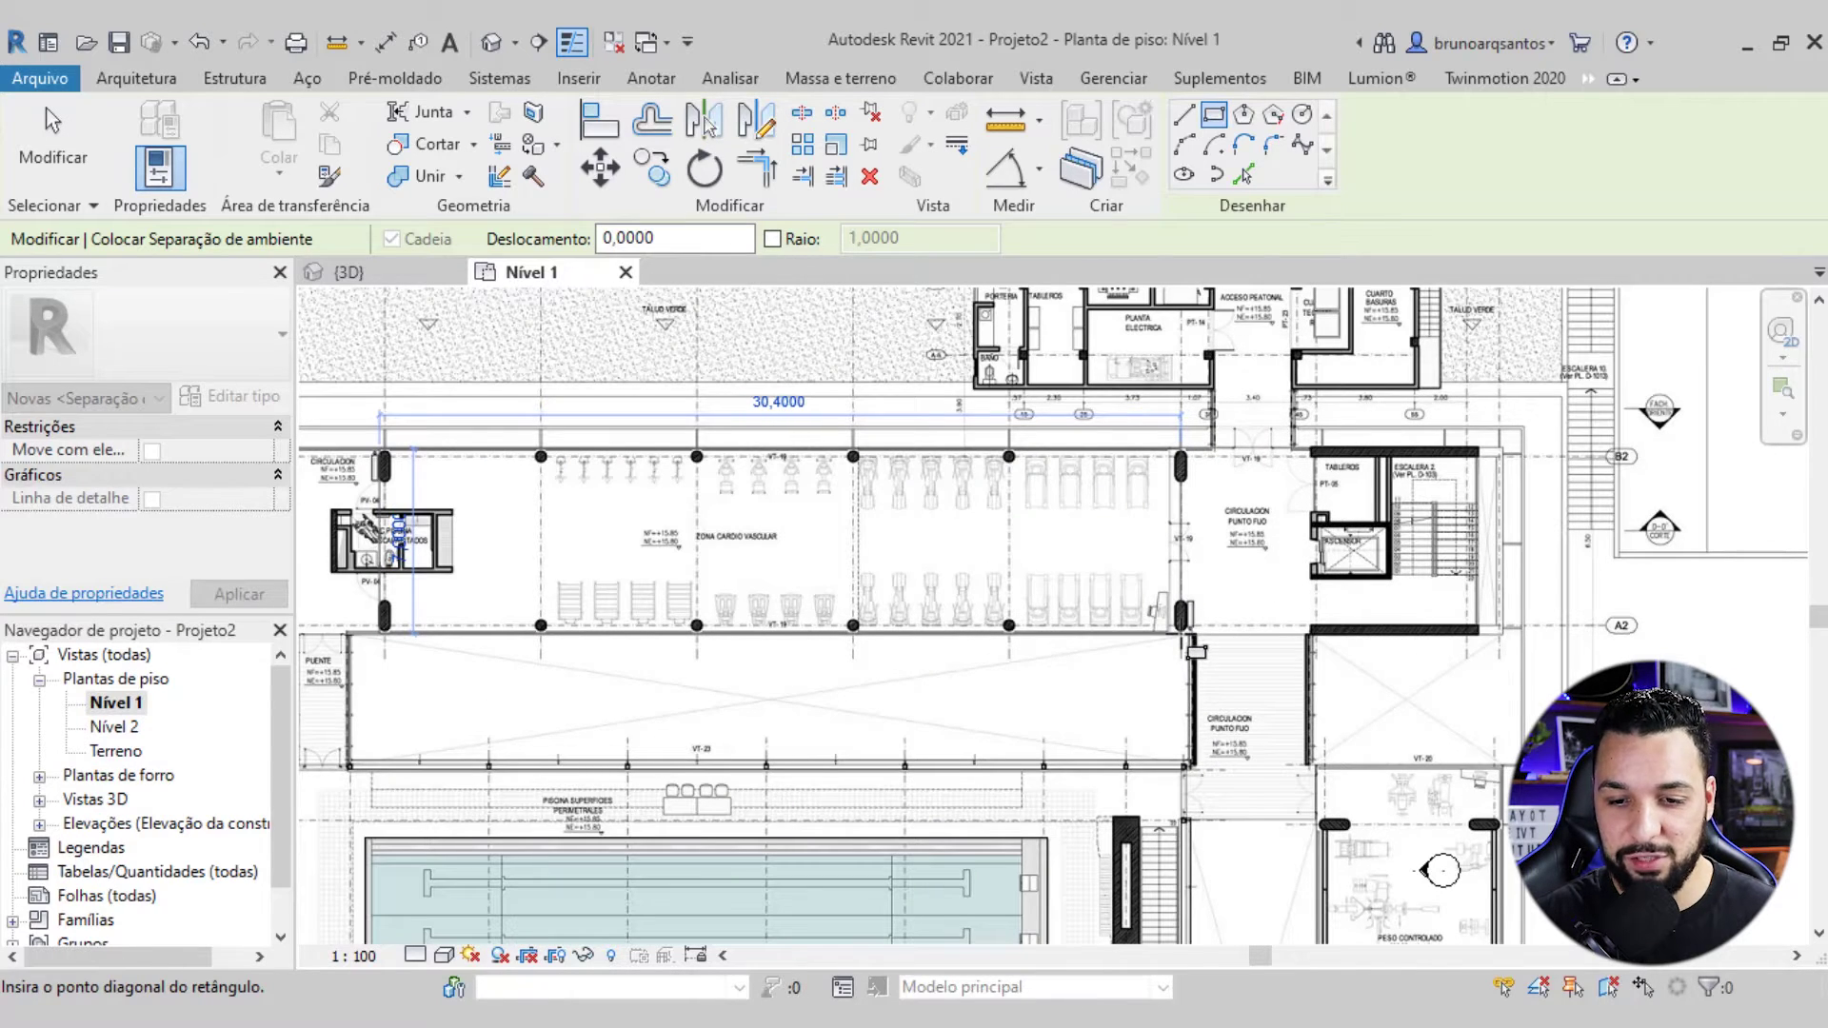
pyautogui.click(1186, 647)
# Draw a room-separator rectangle around the PORTERIA entrance service block
pyautogui.scroll(-2, 946, 543)
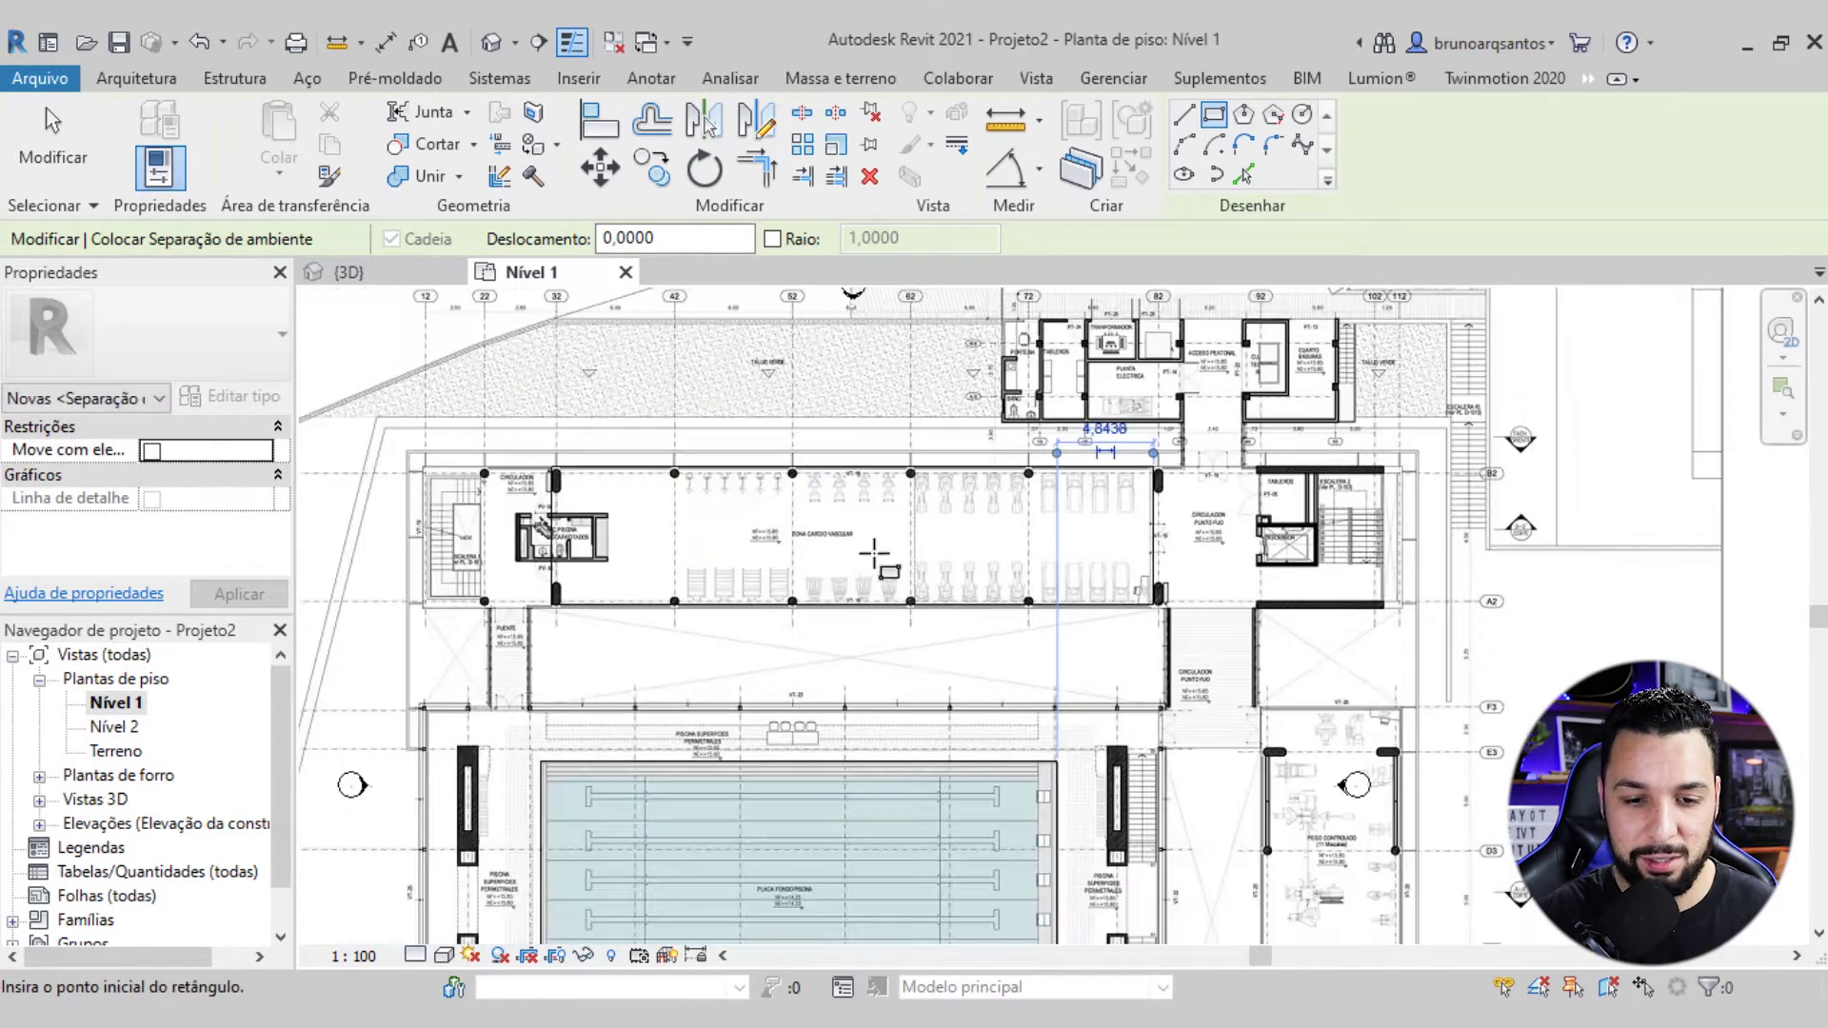
pyautogui.moveTo(952, 512)
pyautogui.mouseDown(button='middle')
pyautogui.moveTo(929, 478)
pyautogui.moveTo(907, 492)
pyautogui.mouseUp(button='middle')
pyautogui.scroll(1, 907, 493)
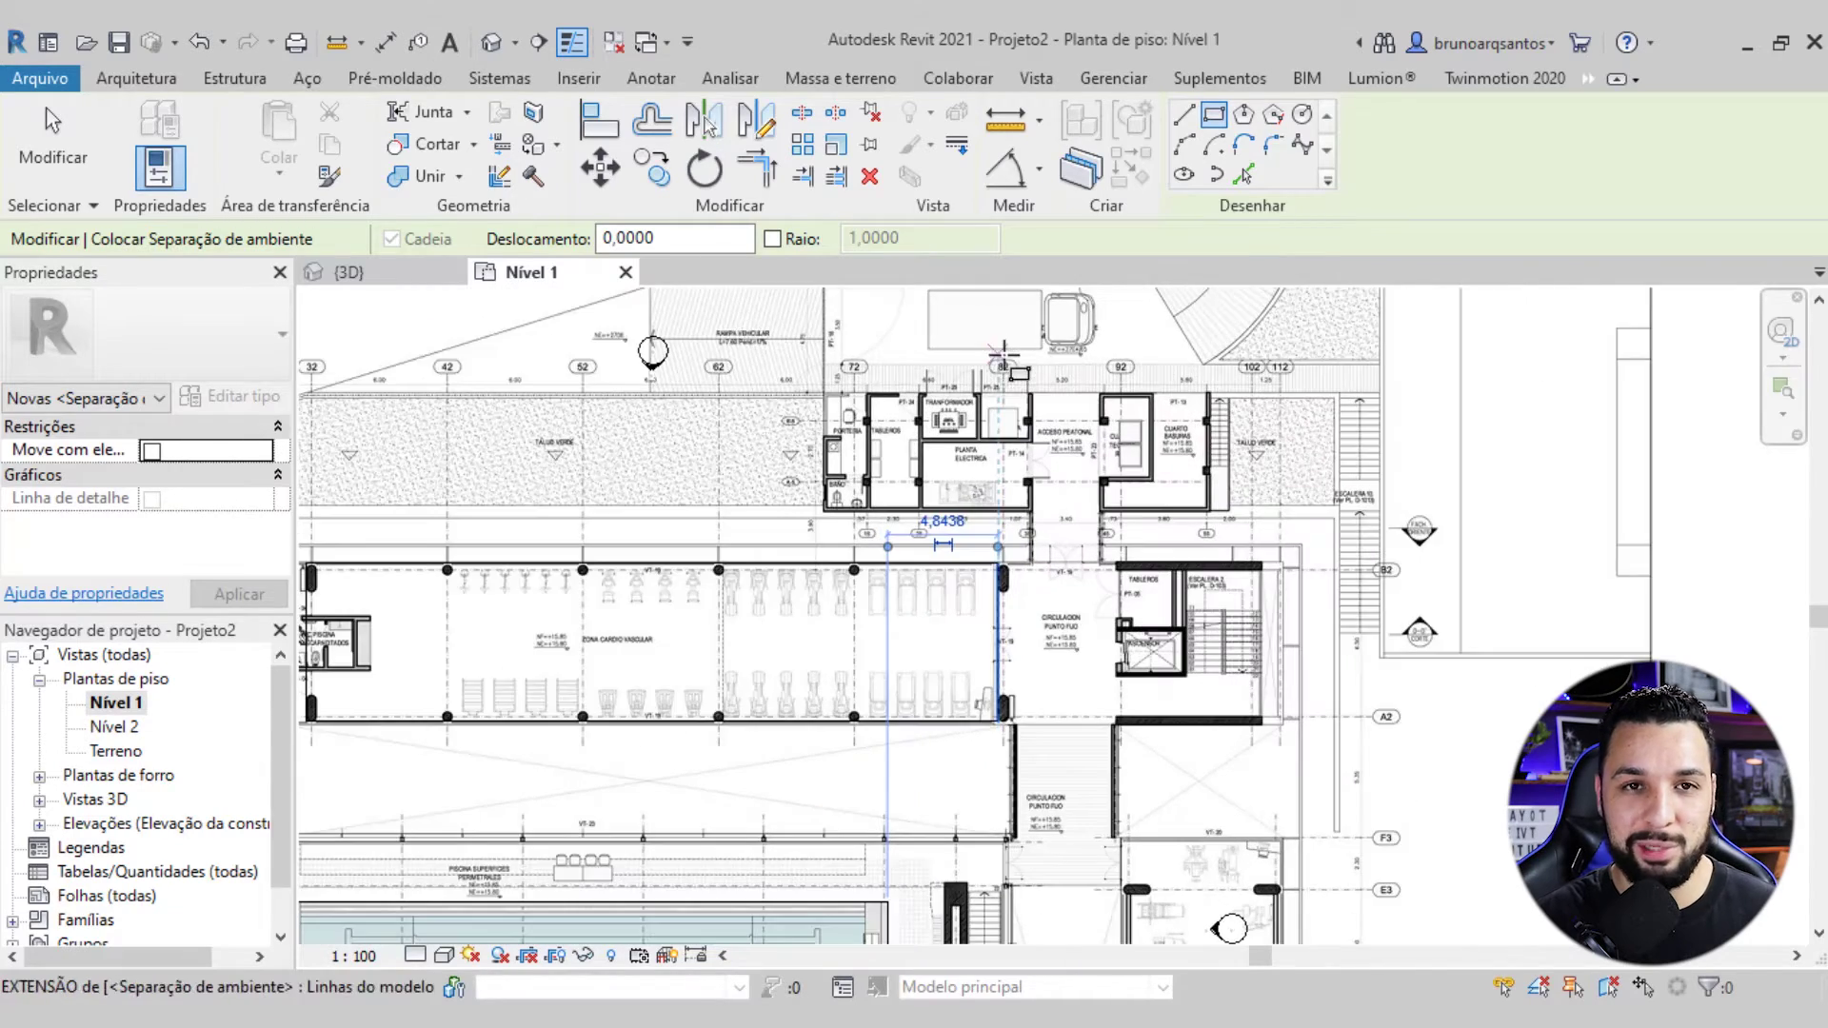
pyautogui.scroll(1, 906, 492)
pyautogui.scroll(1, 907, 493)
pyautogui.scroll(1, 857, 509)
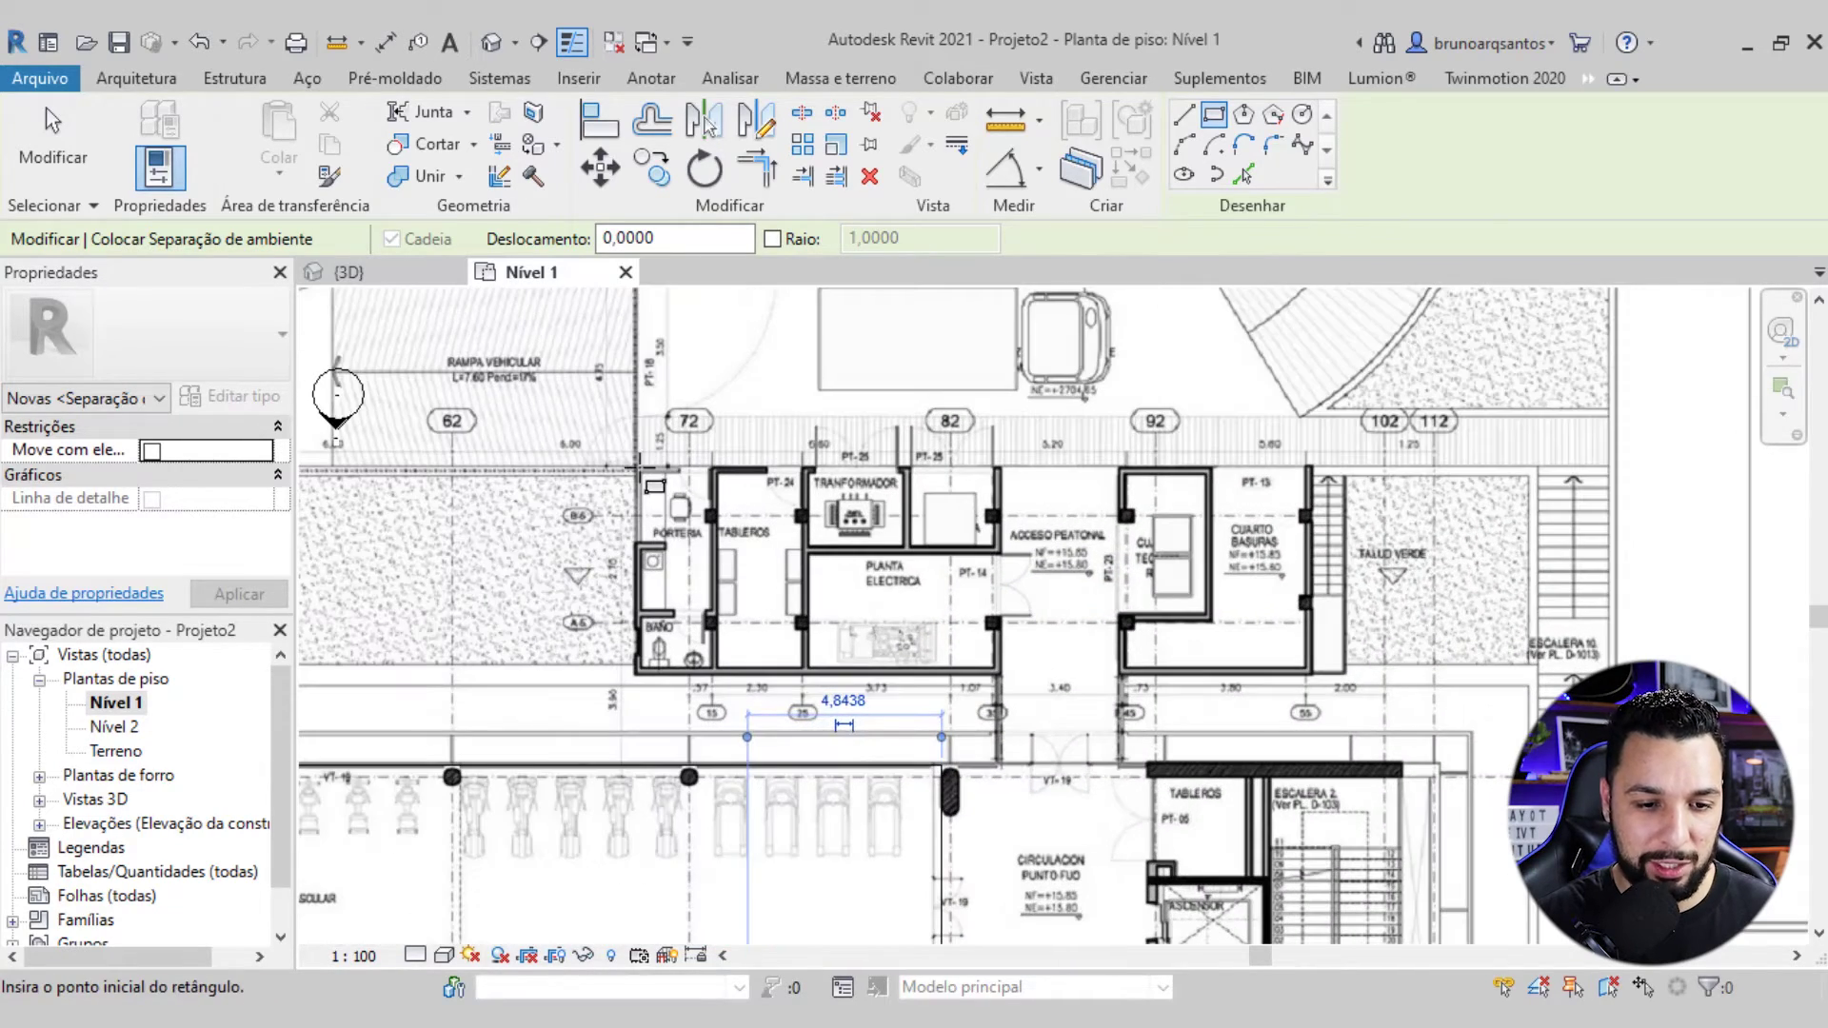
pyautogui.click(638, 466)
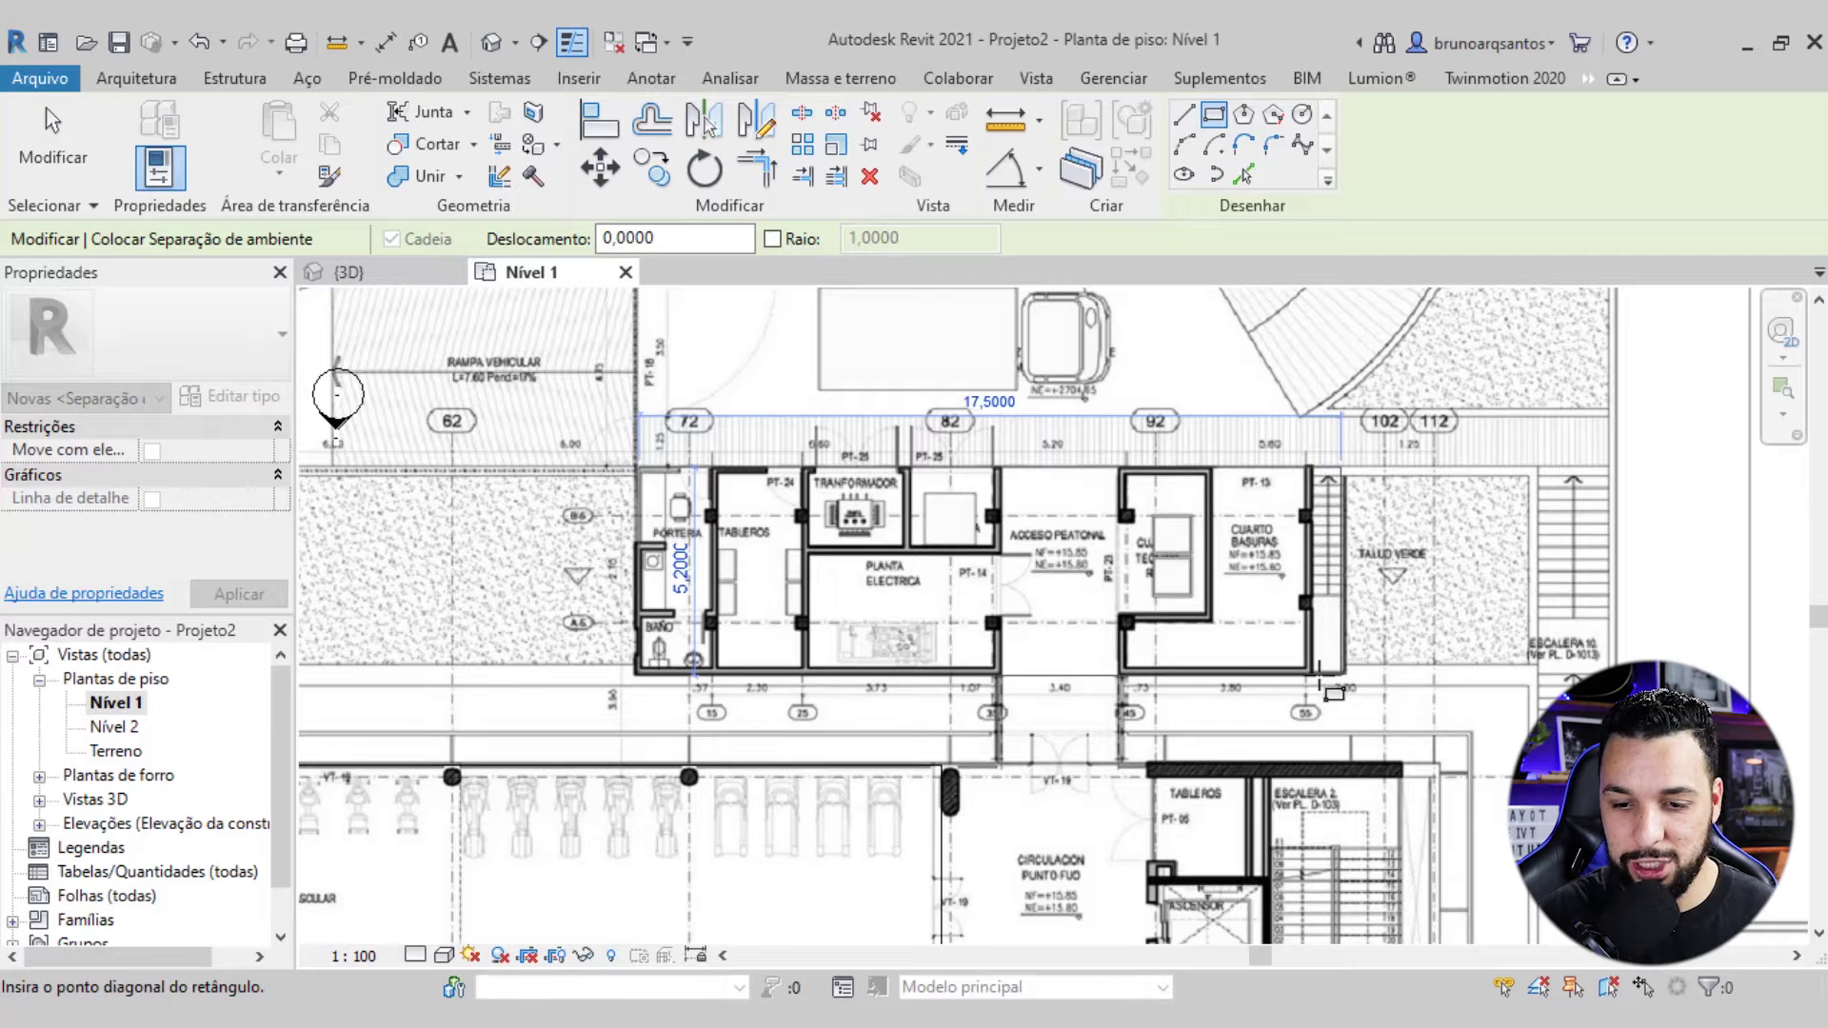
pyautogui.click(1341, 675)
# Draw separator rectangles beside the stair core and around the weights room
pyautogui.scroll(-1, 1000, 526)
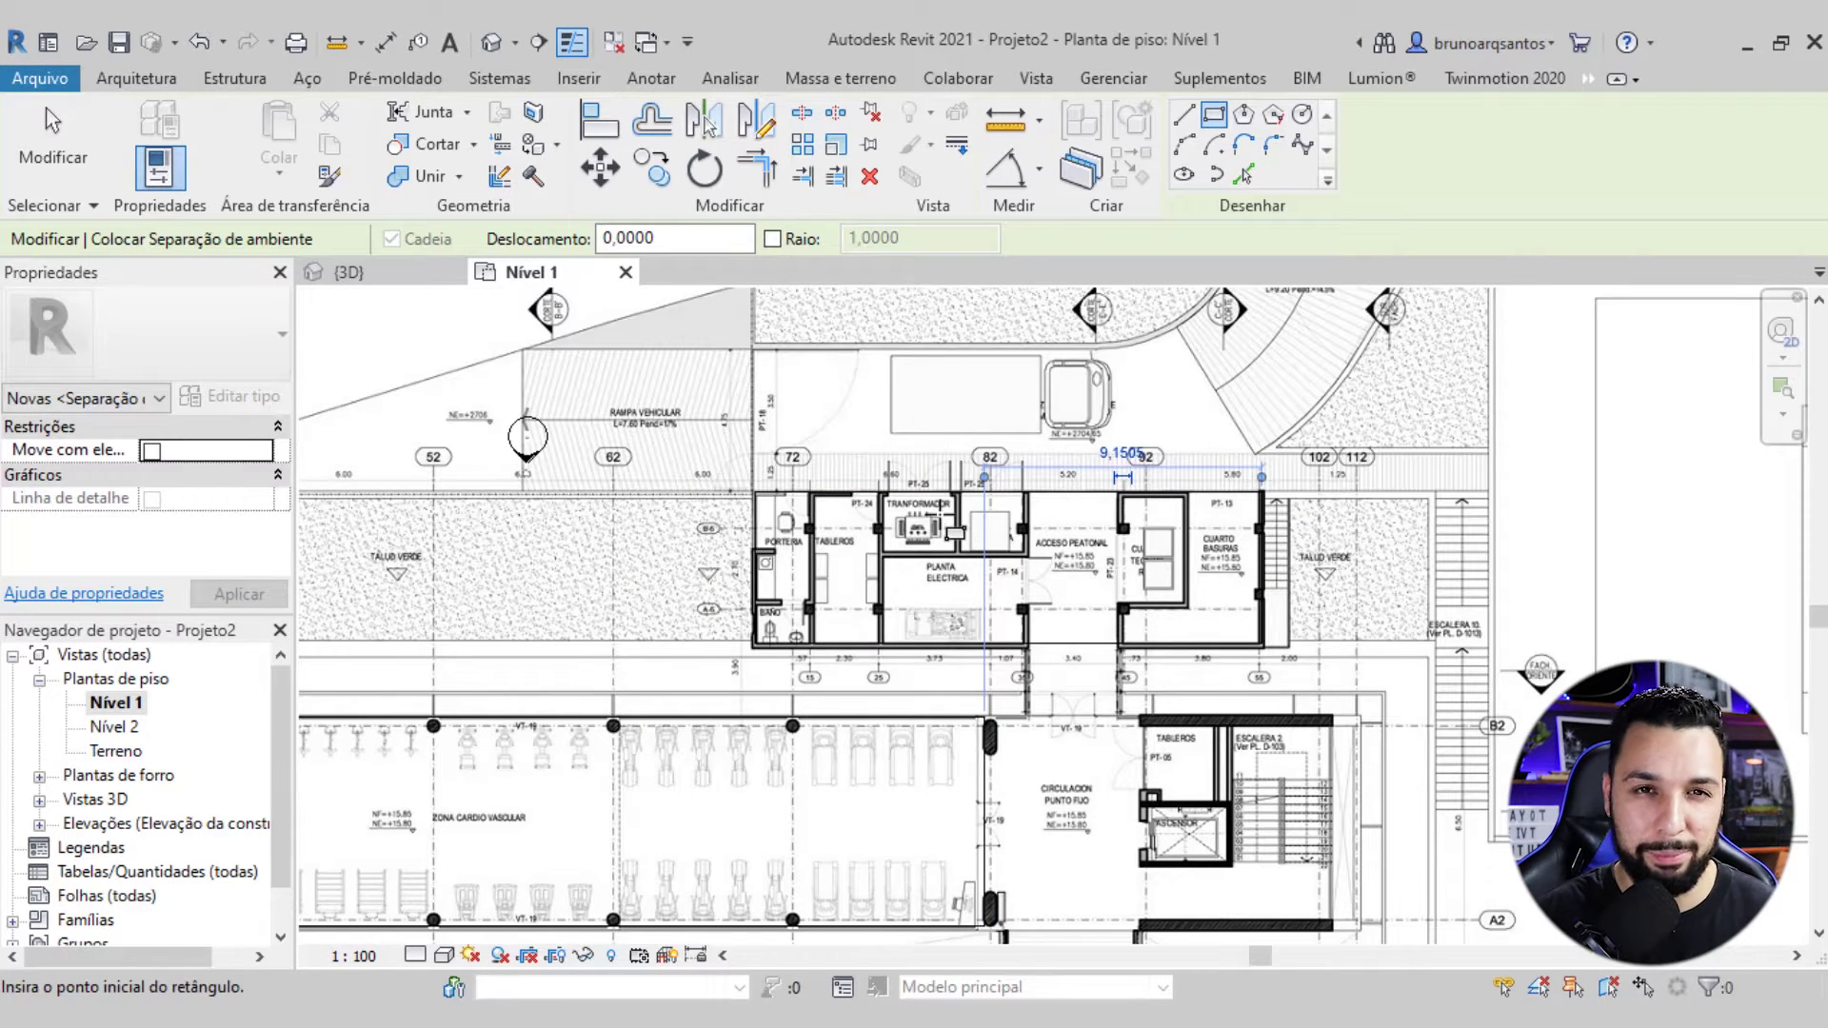
pyautogui.scroll(-2, 1261, 476)
pyautogui.scroll(-1, 1191, 495)
pyautogui.scroll(2, 1095, 477)
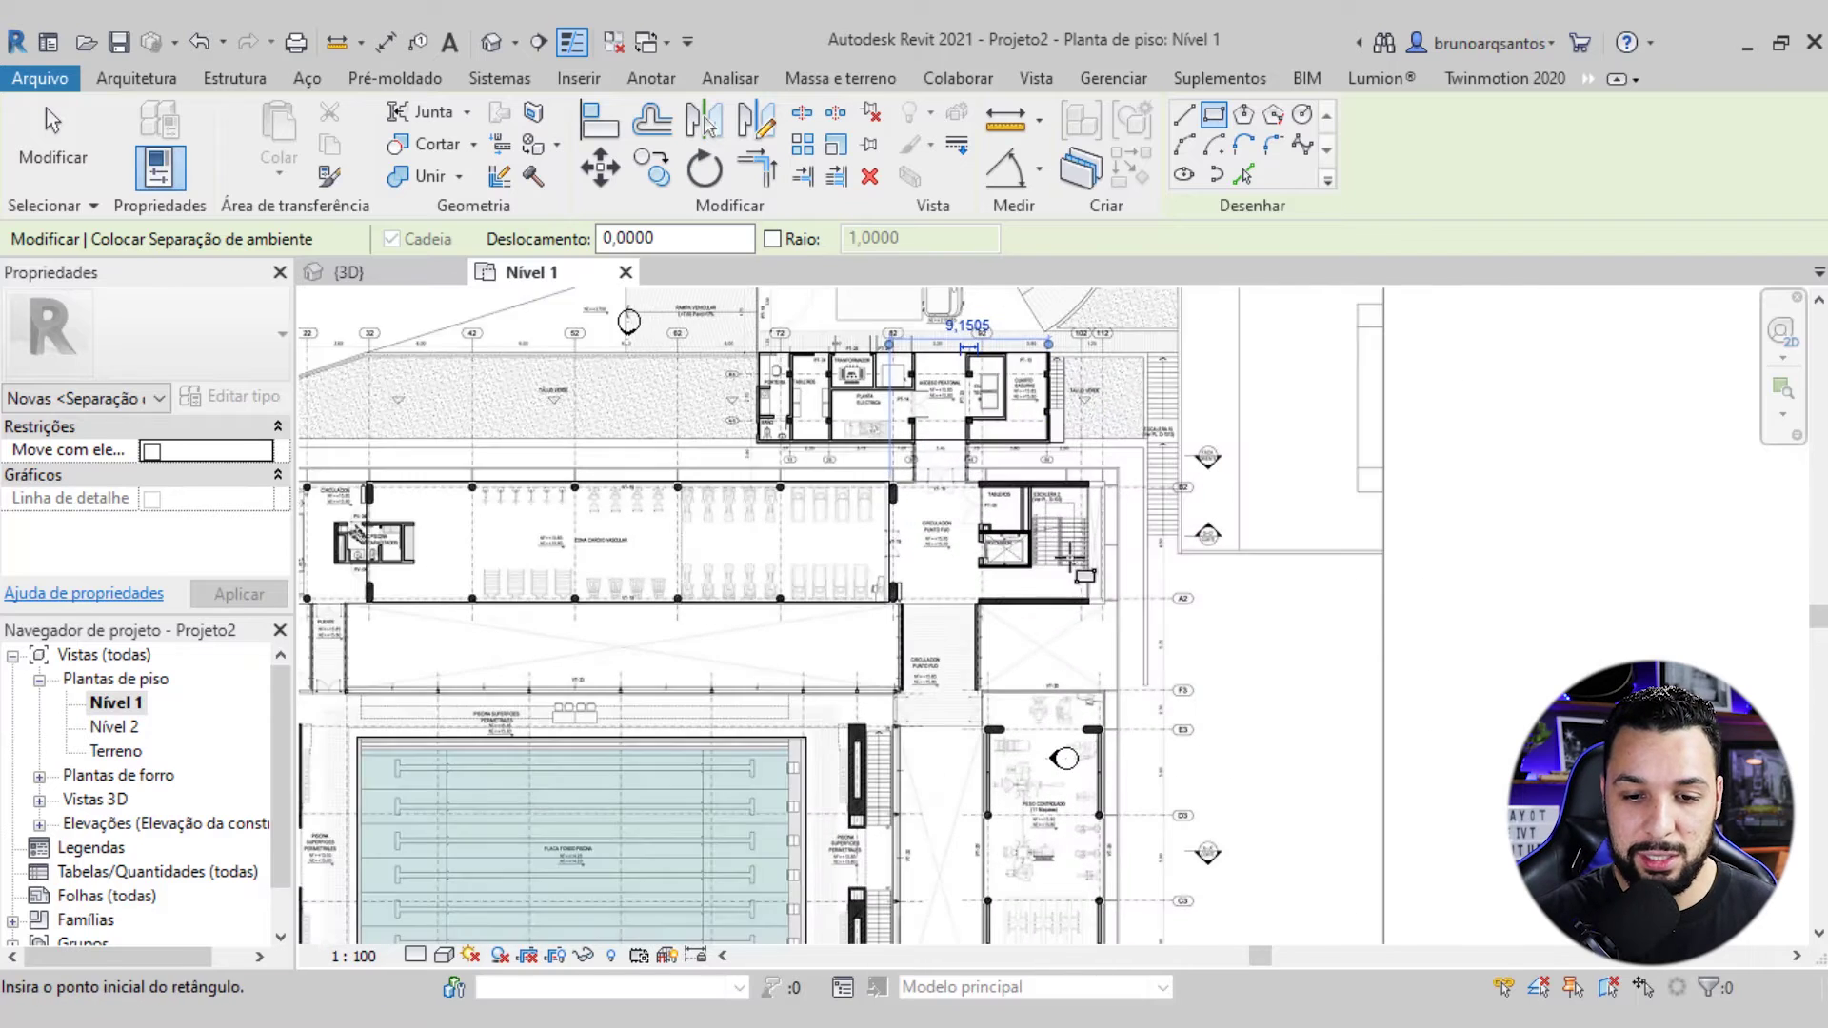
pyautogui.scroll(1, 1083, 461)
pyautogui.click(1104, 479)
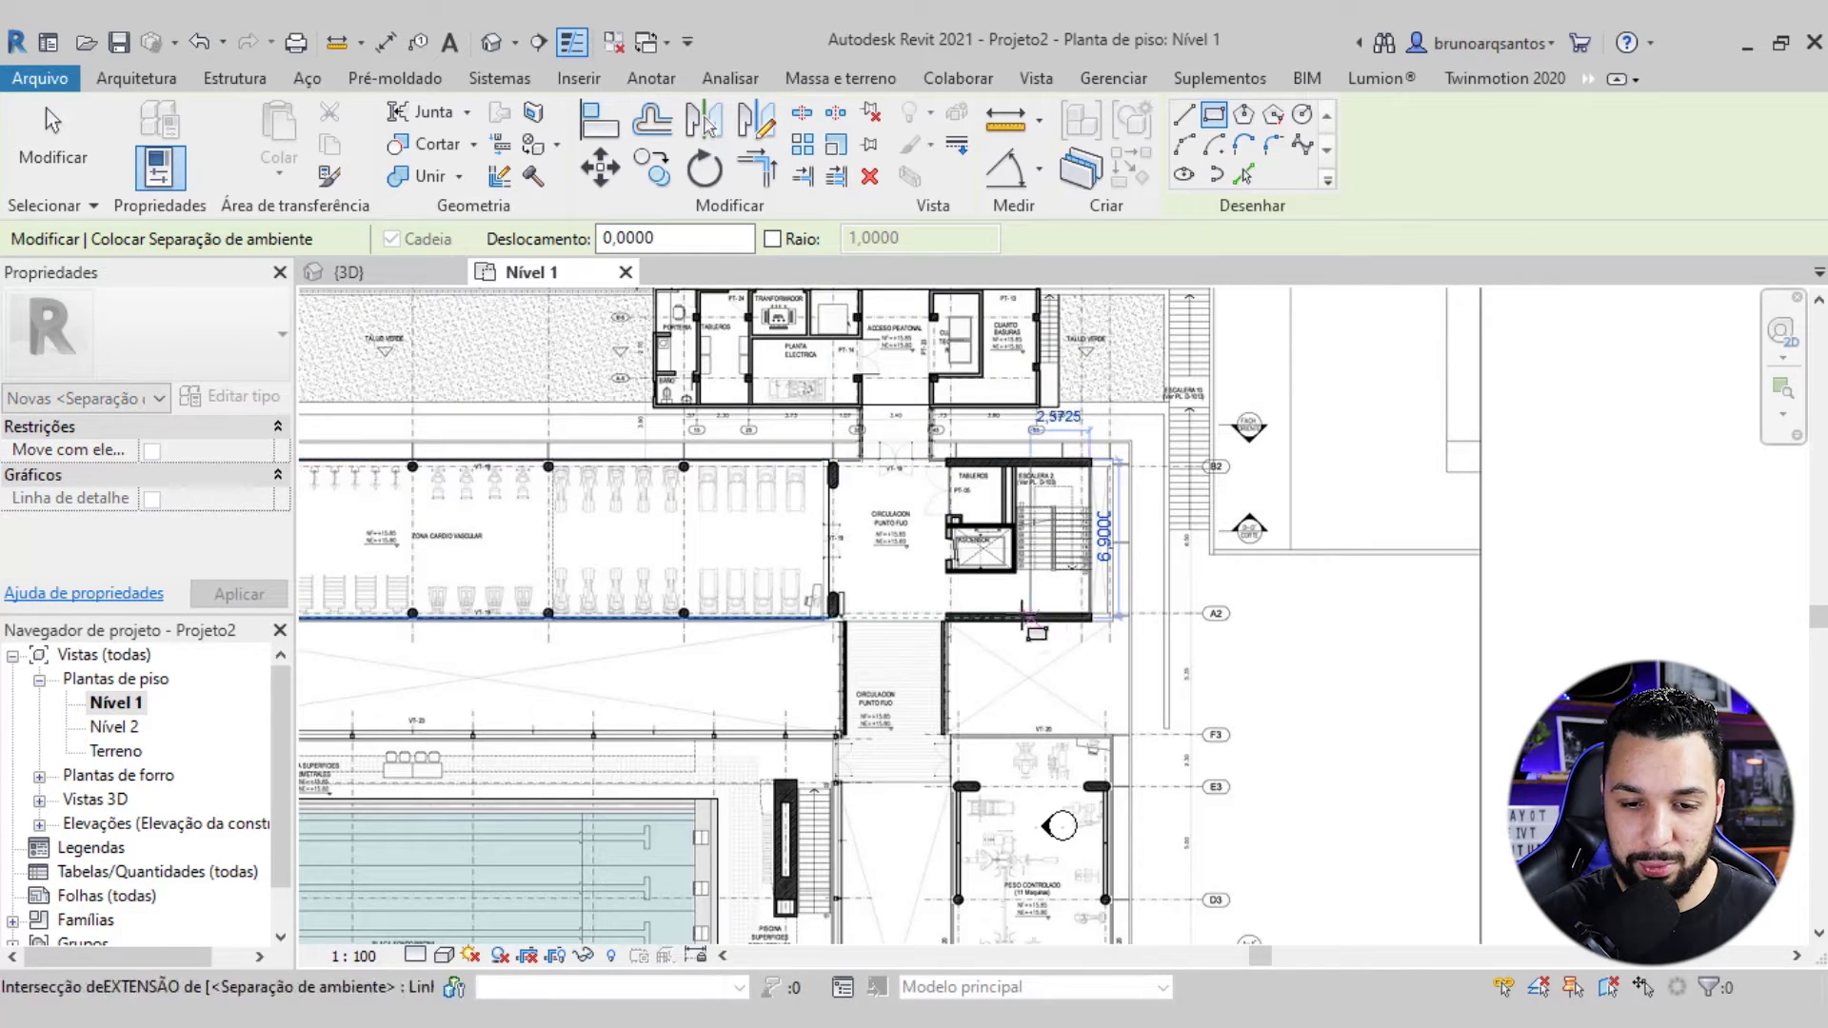
pyautogui.click(961, 657)
pyautogui.scroll(-2, 965, 670)
pyautogui.scroll(1, 964, 670)
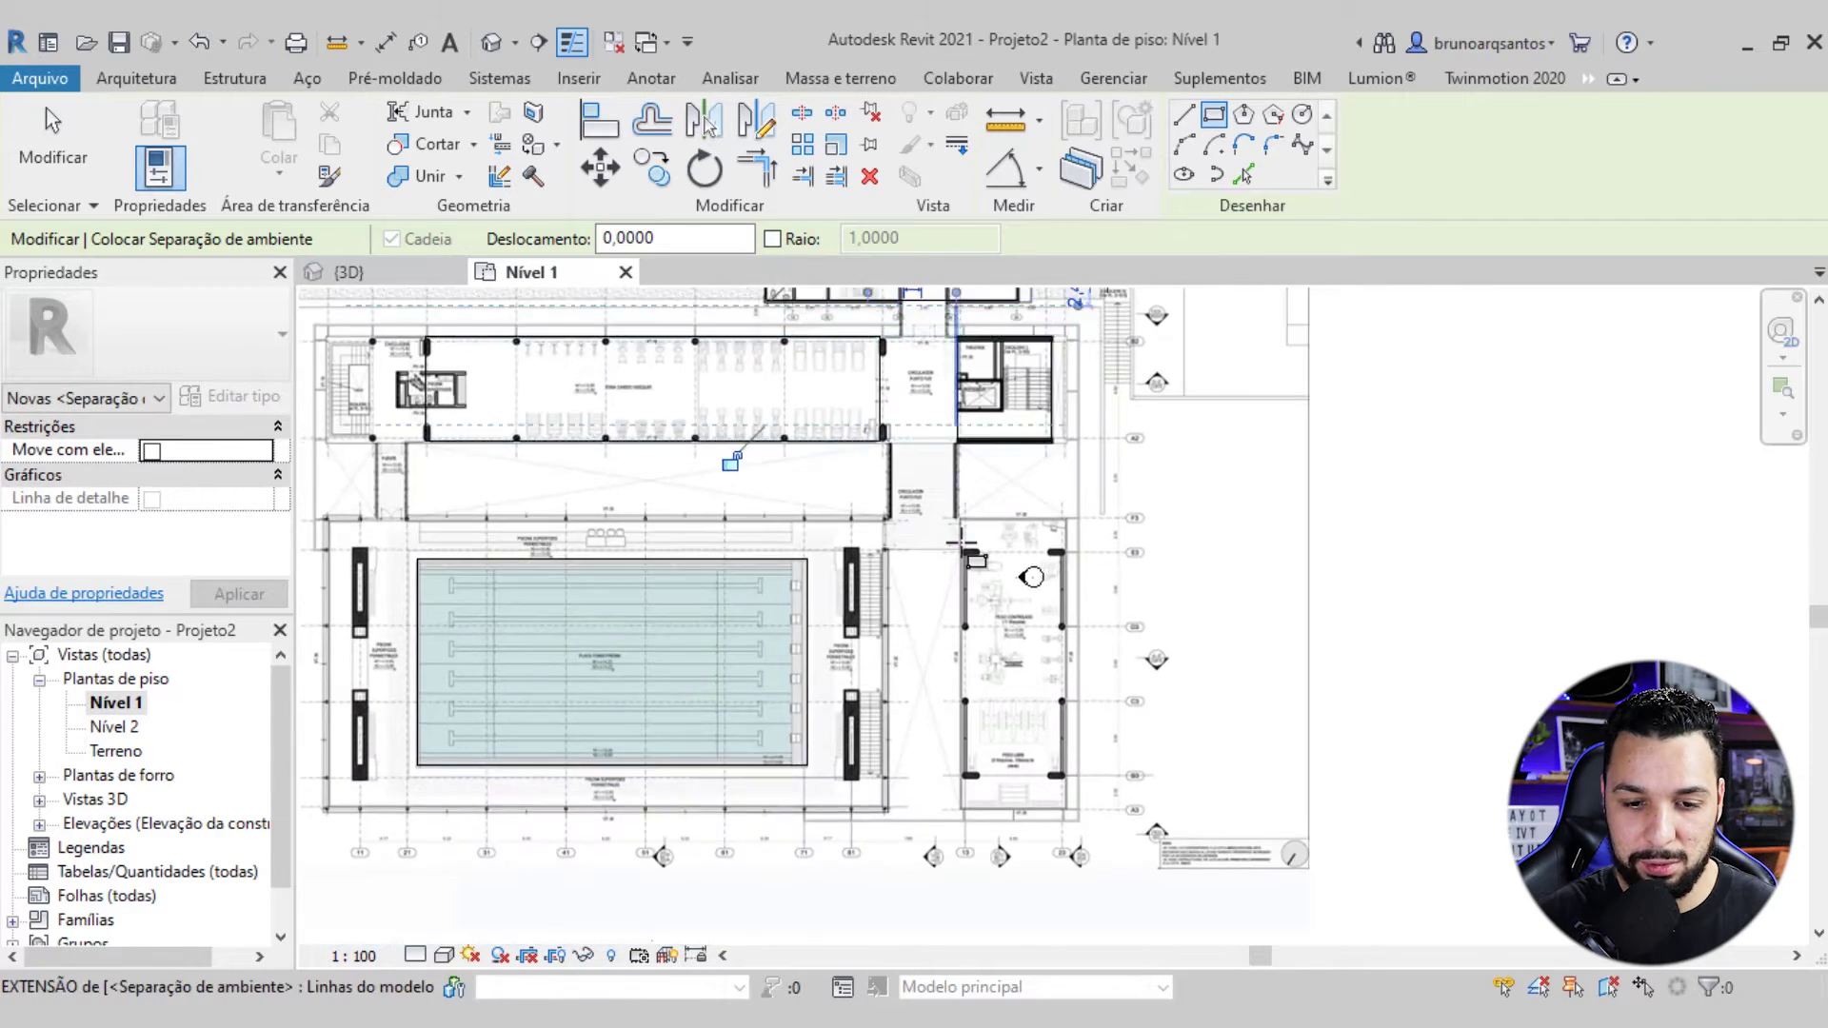
pyautogui.scroll(1, 965, 619)
pyautogui.click(965, 555)
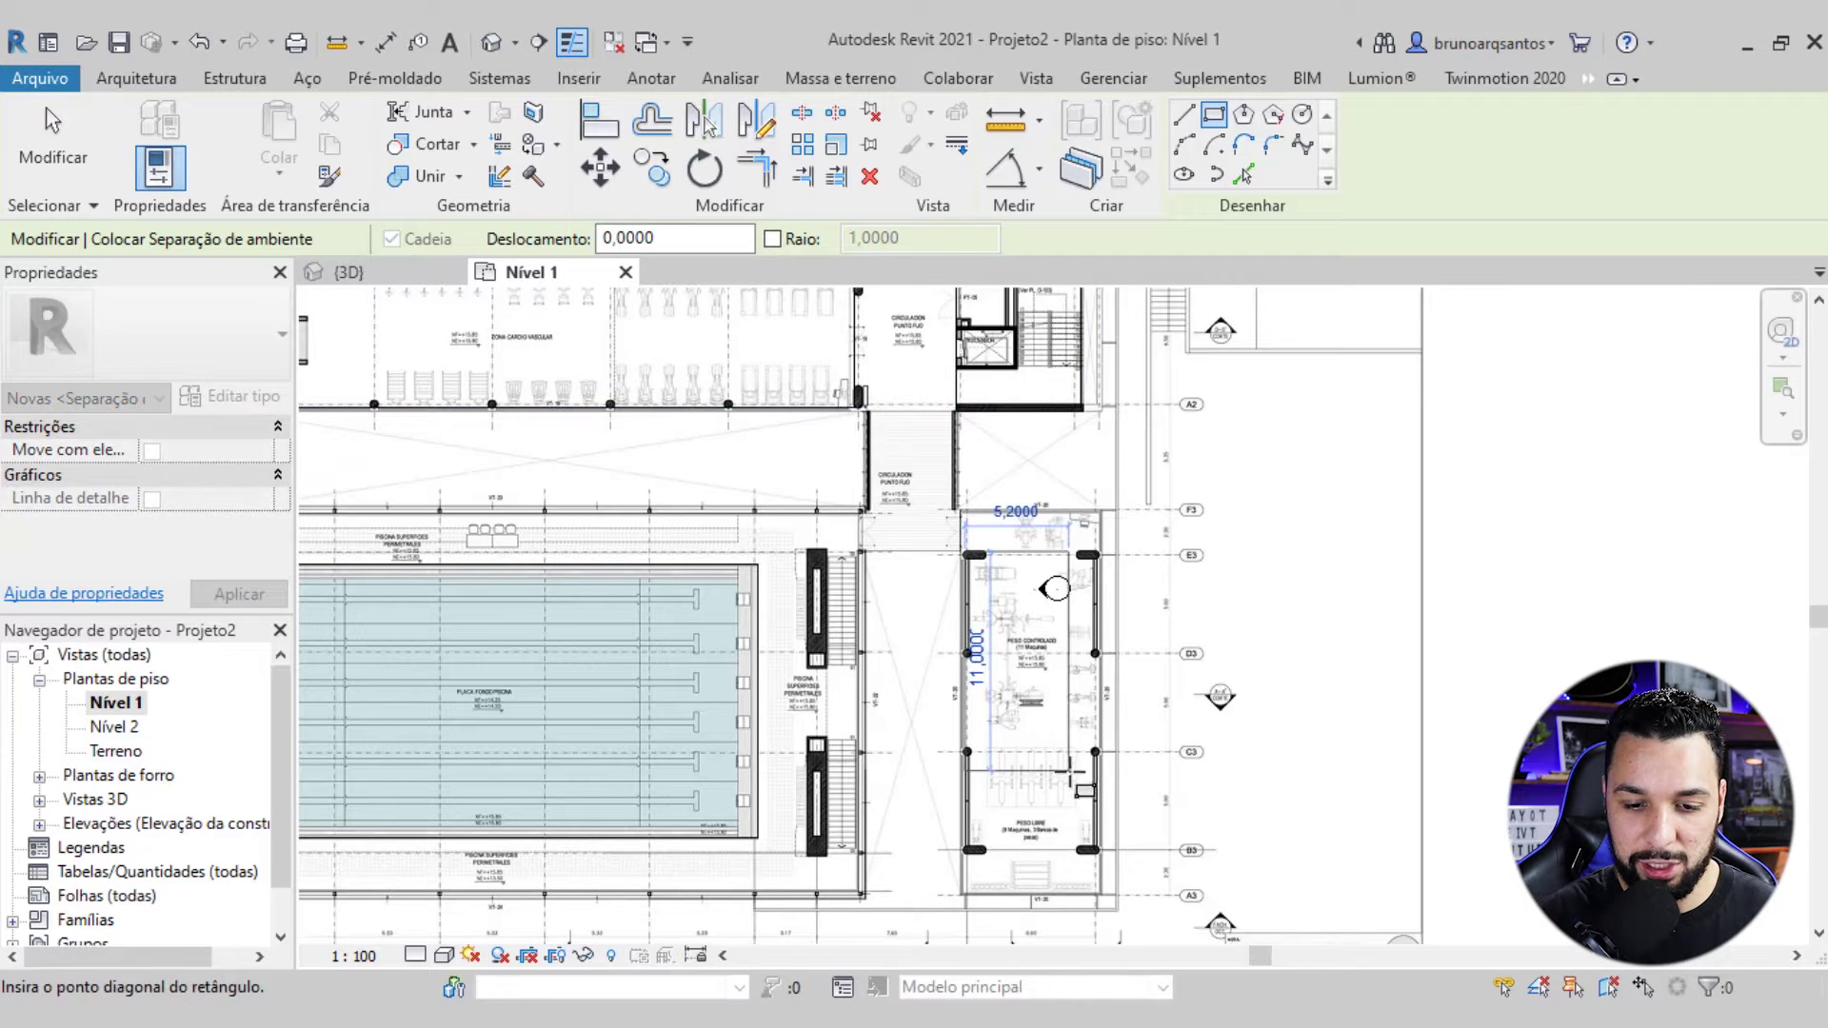
pyautogui.click(1095, 849)
# Exit the Room Separator tool and nudge the plan view slightly
pyautogui.scroll(-2, 1095, 849)
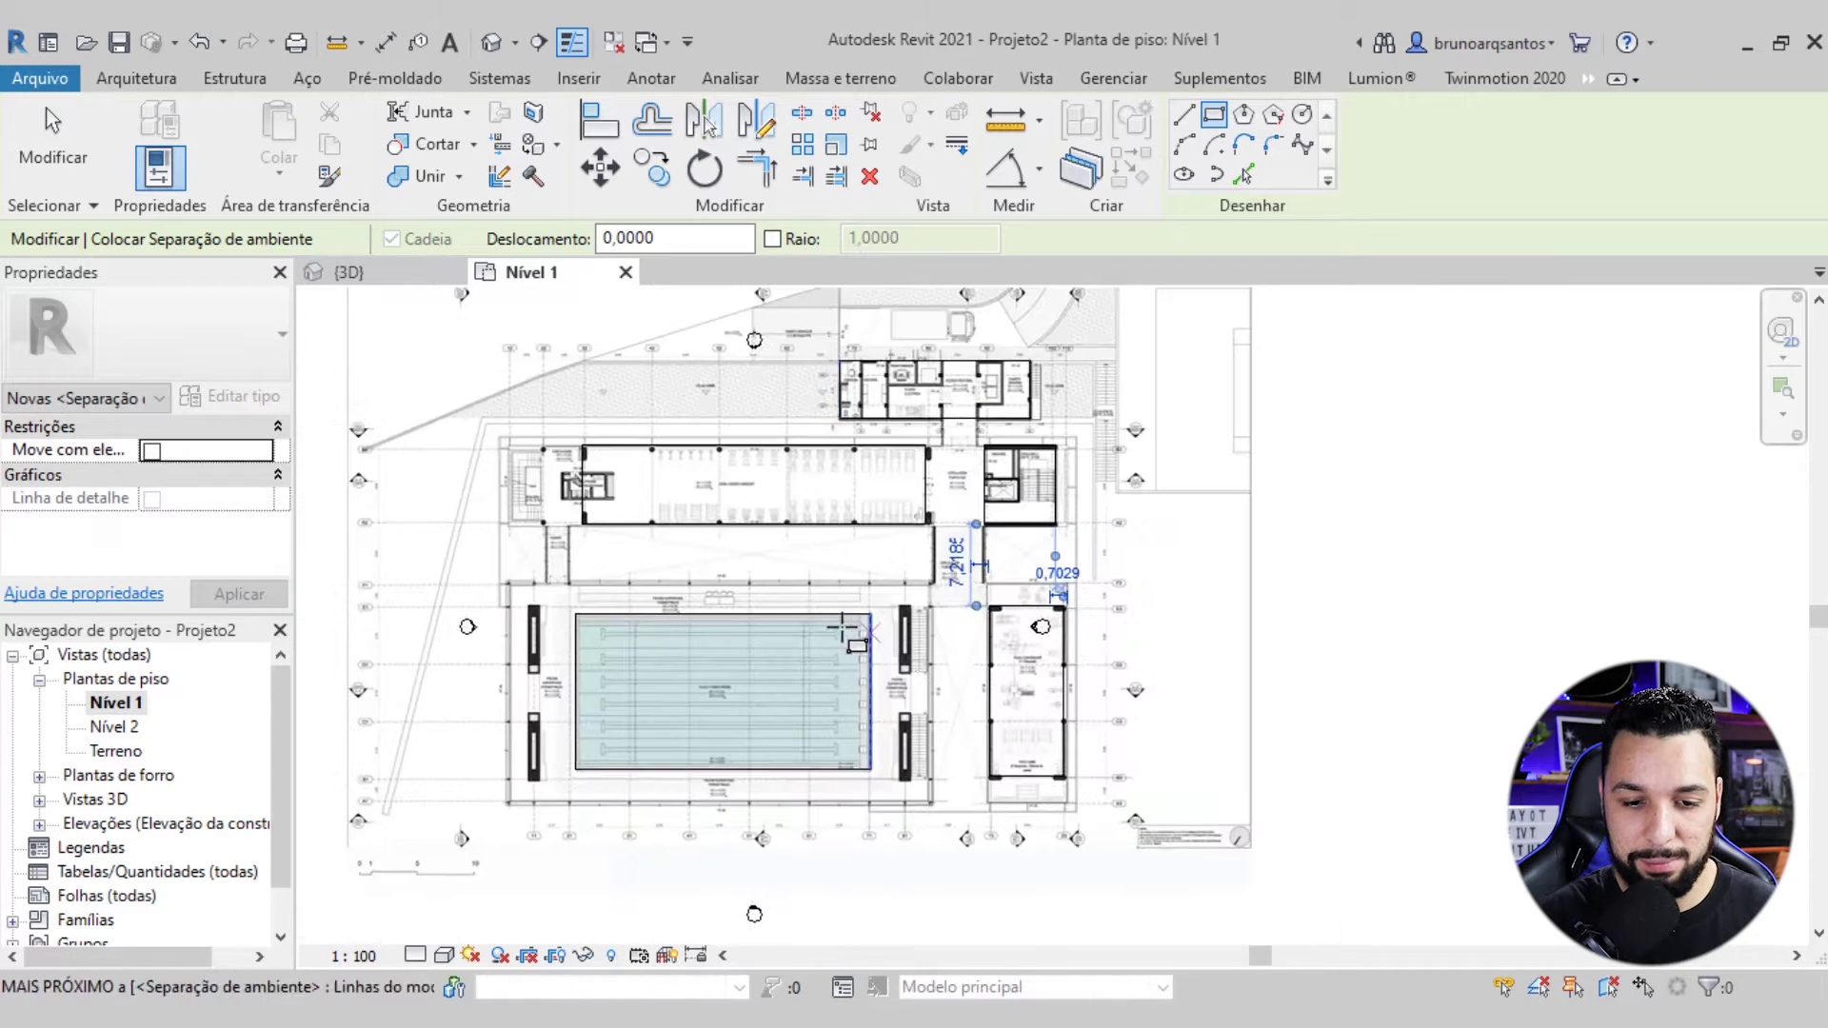
pyautogui.moveTo(893, 557); pyautogui.dragTo(983, 577, button='middle')
pyautogui.scroll(1, 969, 580)
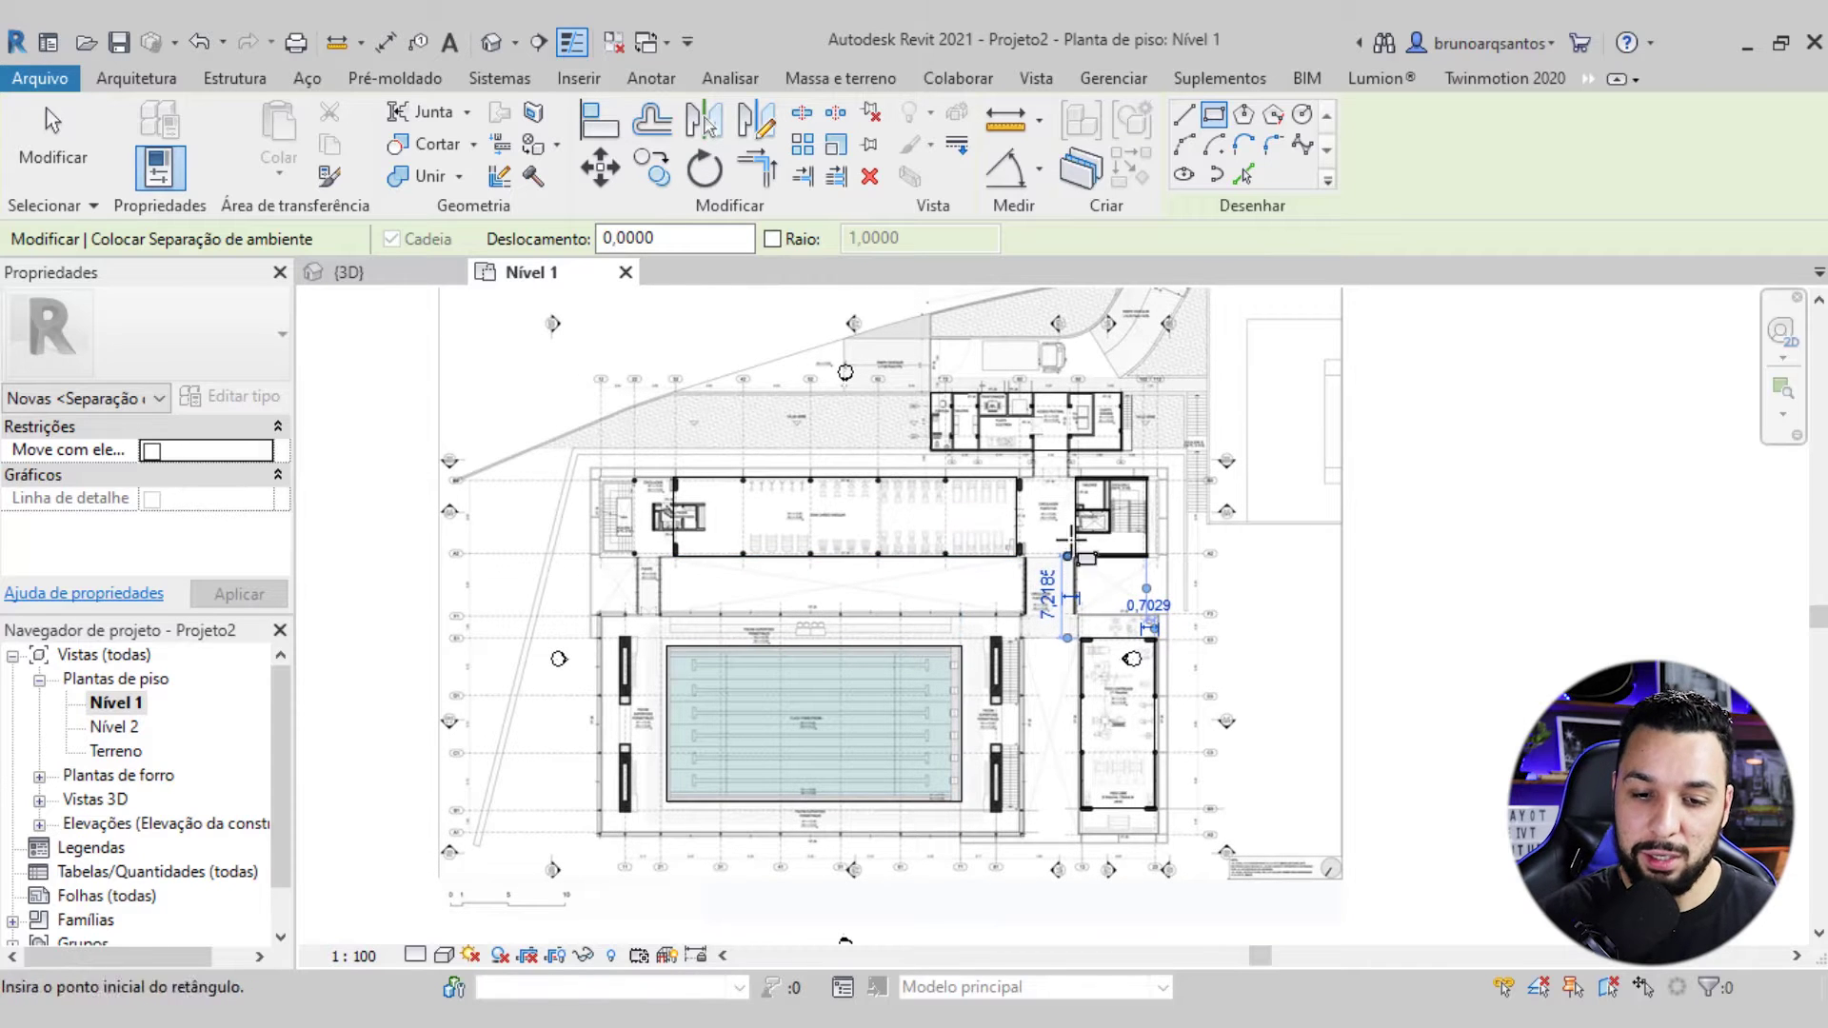
pyautogui.scroll(1, 967, 436)
pyautogui.scroll(-1, 905, 473)
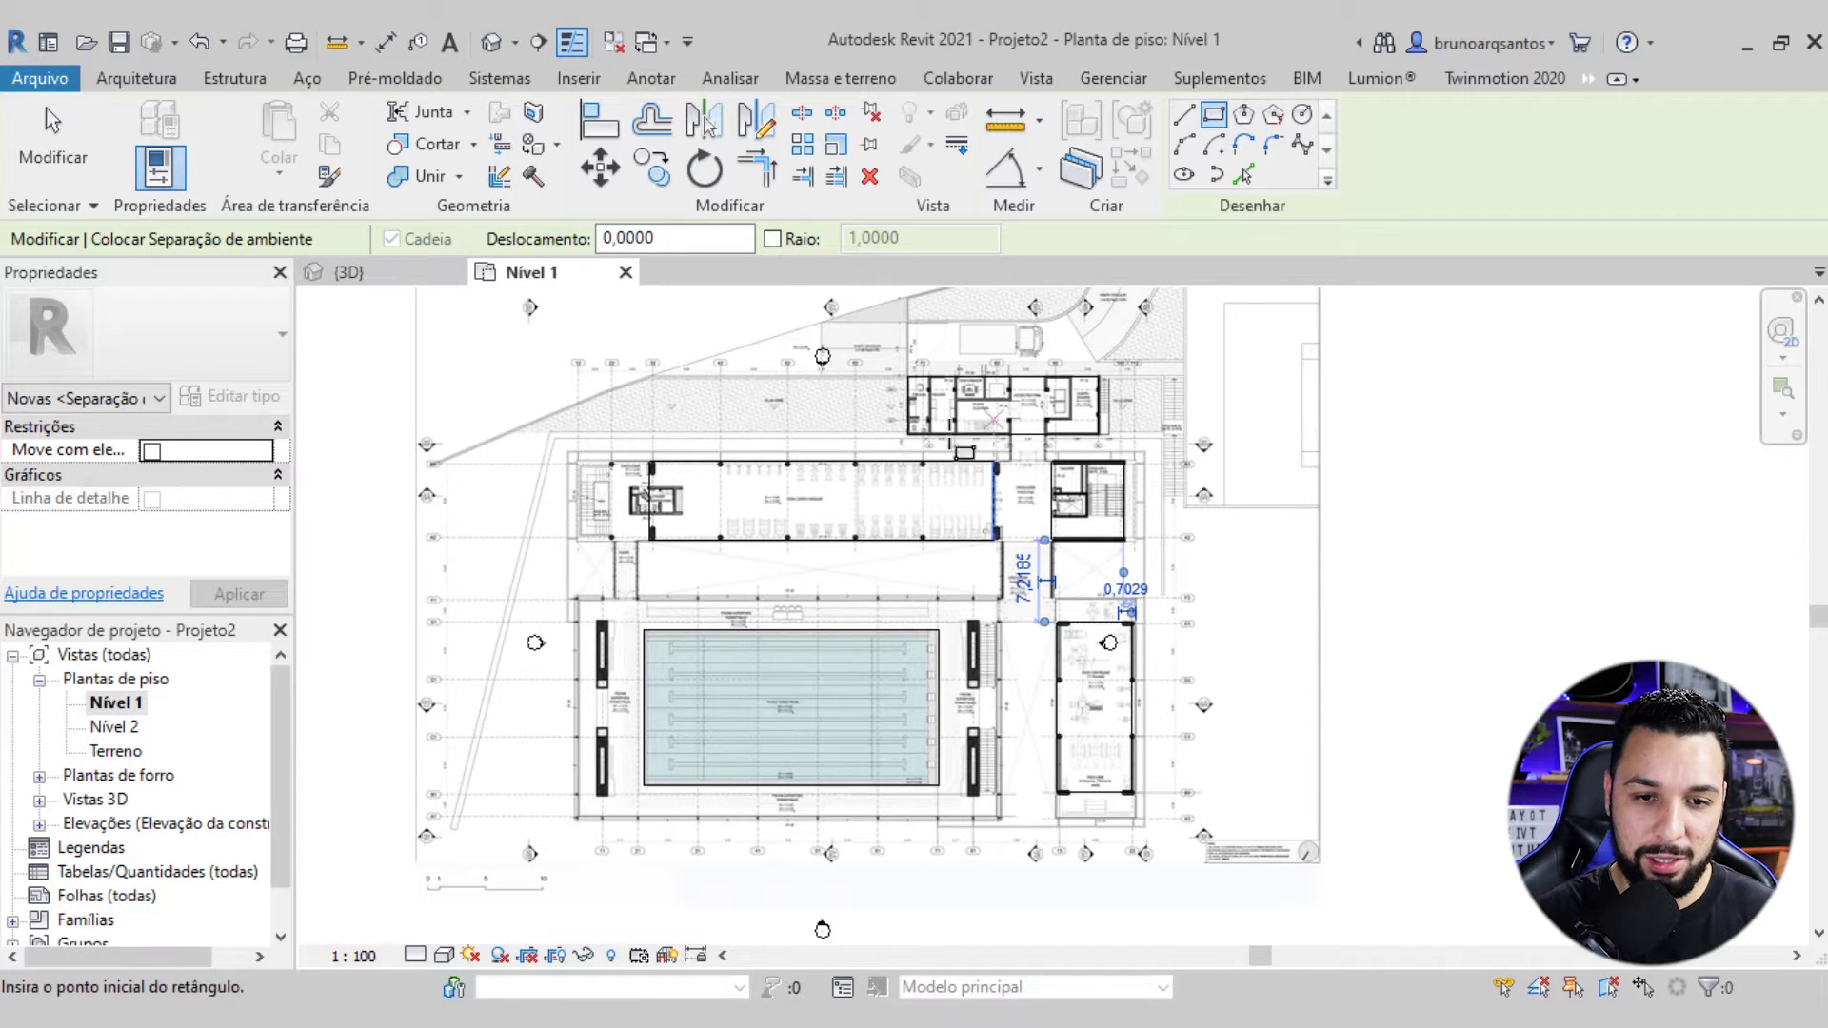
pyautogui.press('Escape')
pyautogui.press('Escape')
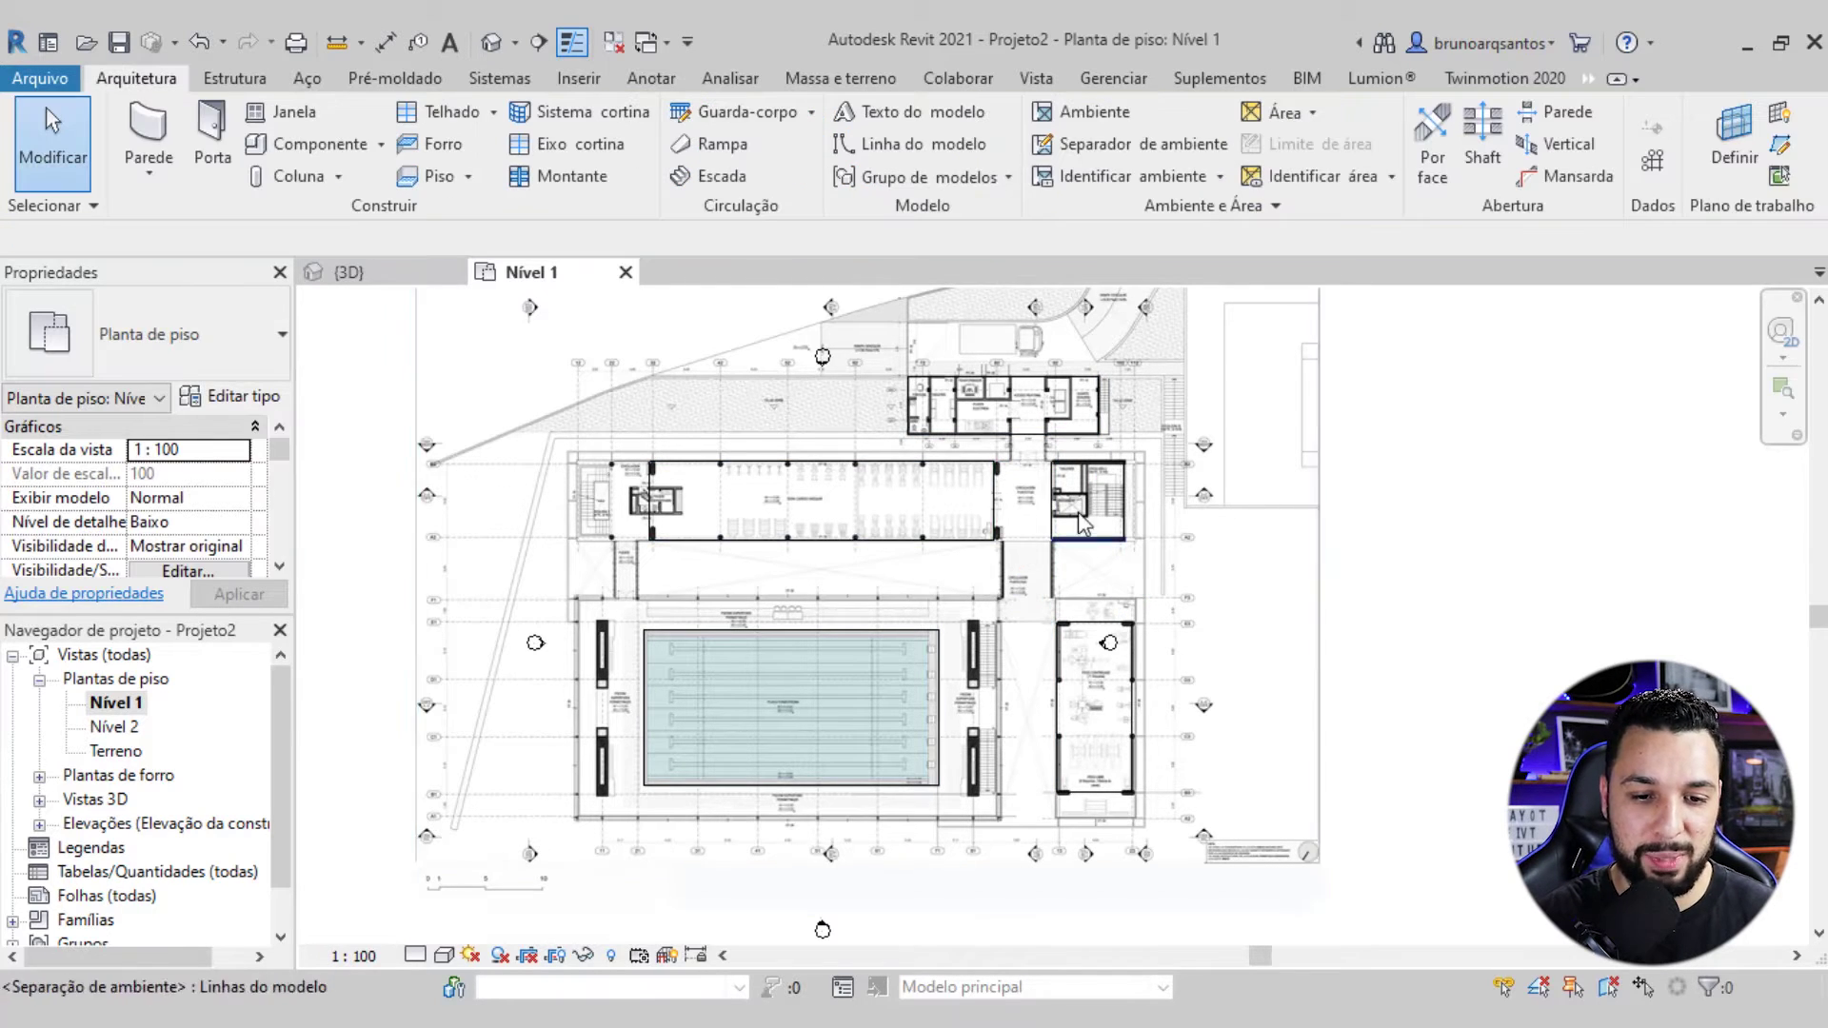
pyautogui.click(979, 552)
pyautogui.scroll(-1, 979, 552)
pyautogui.moveTo(978, 552); pyautogui.dragTo(990, 564, button='middle')
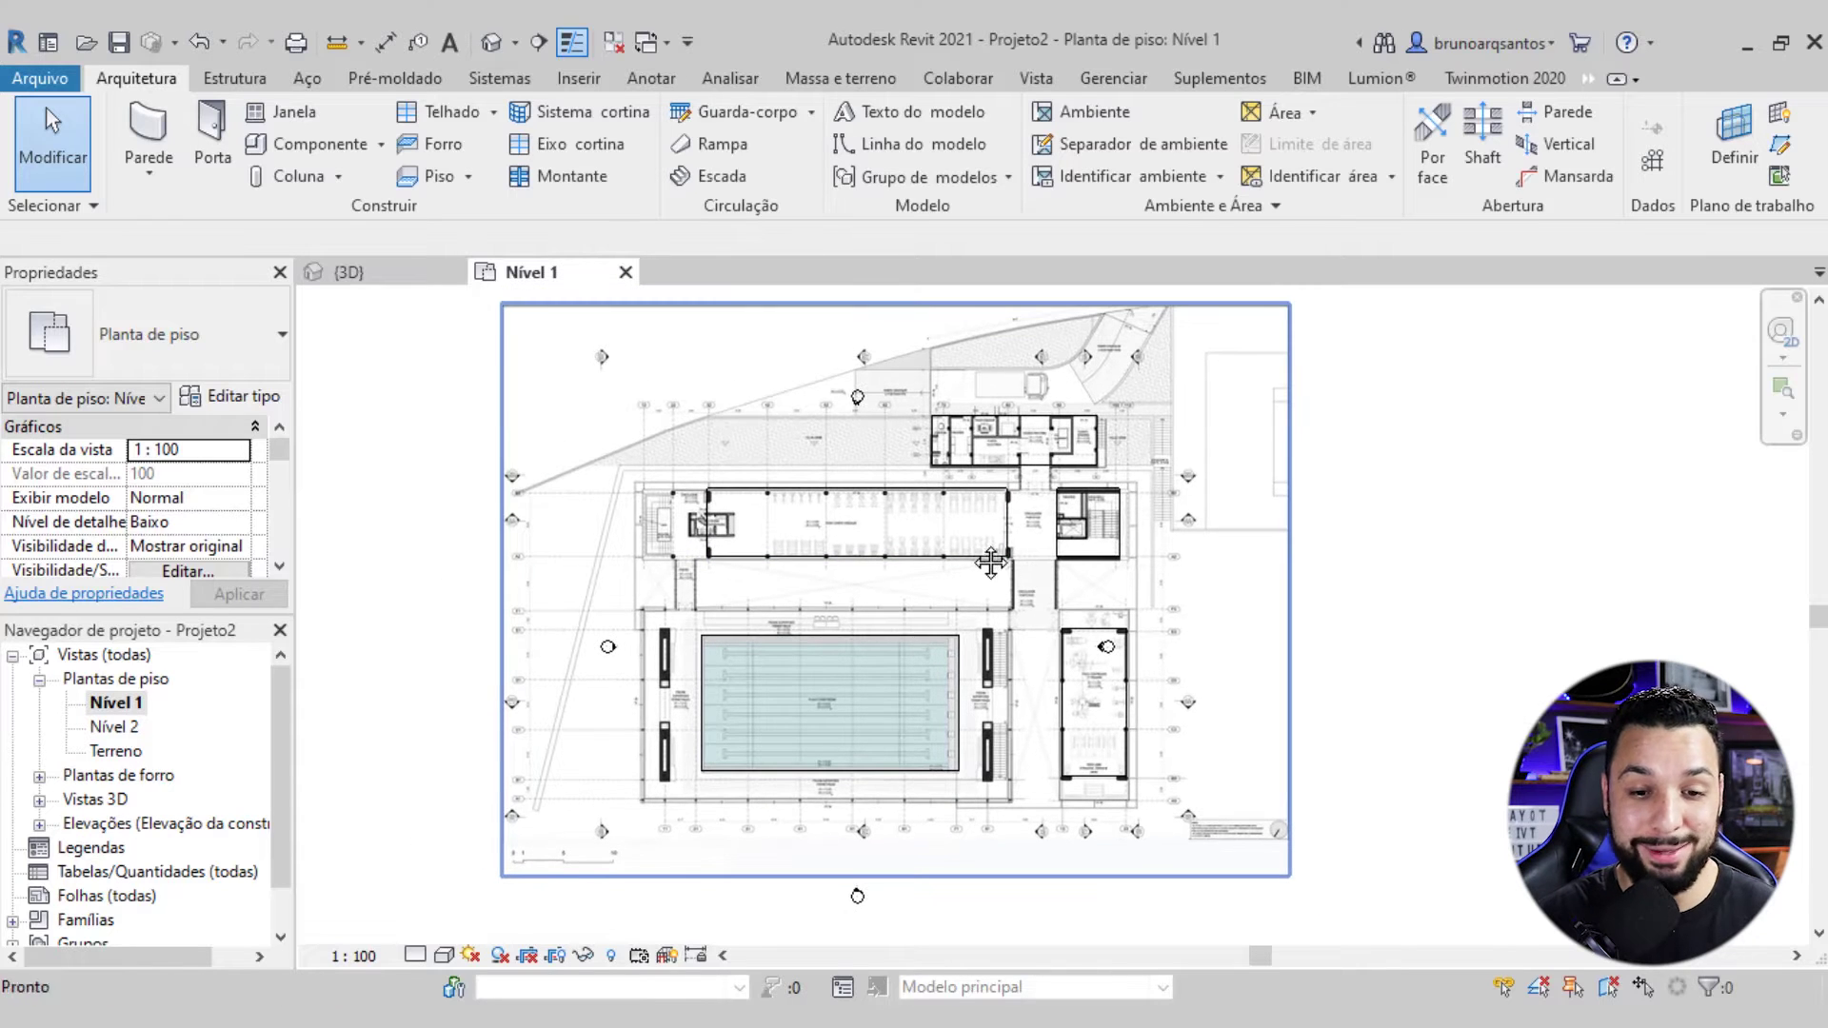
pyautogui.press('Escape')
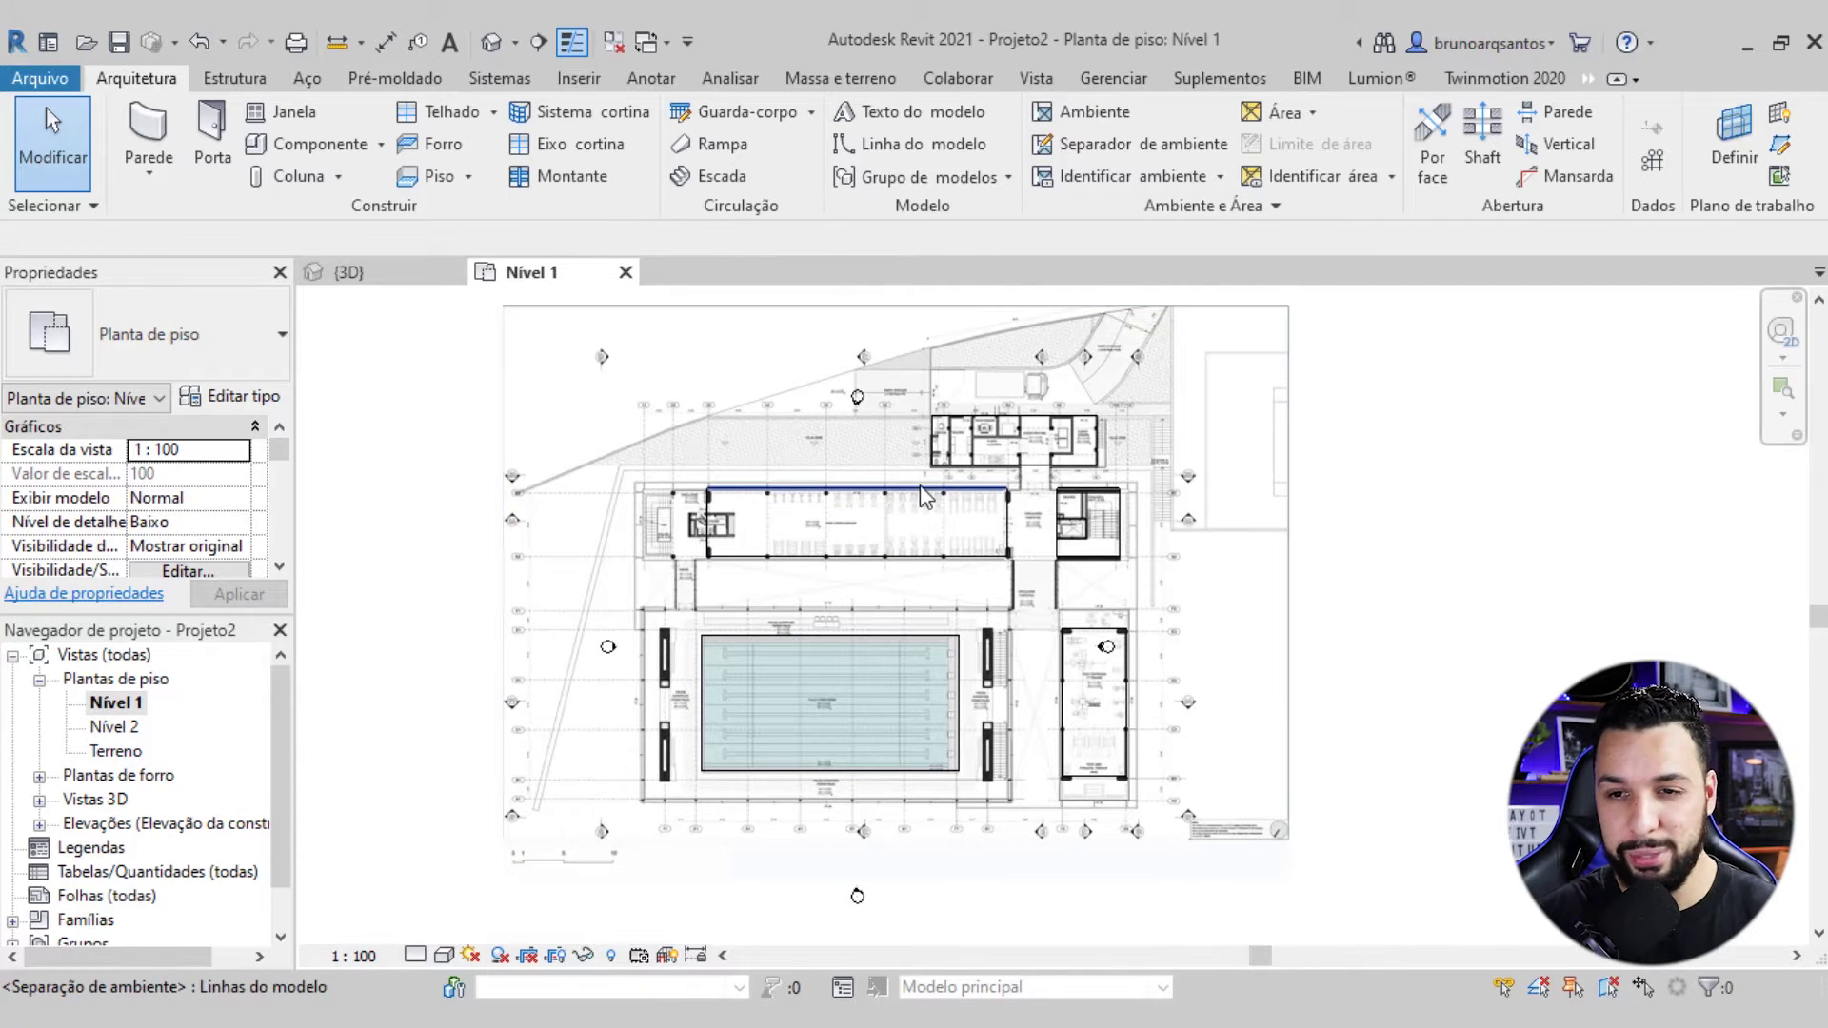
# Start the Room tool and place rooms in the gym block and over the pool
pyautogui.click(1085, 118)
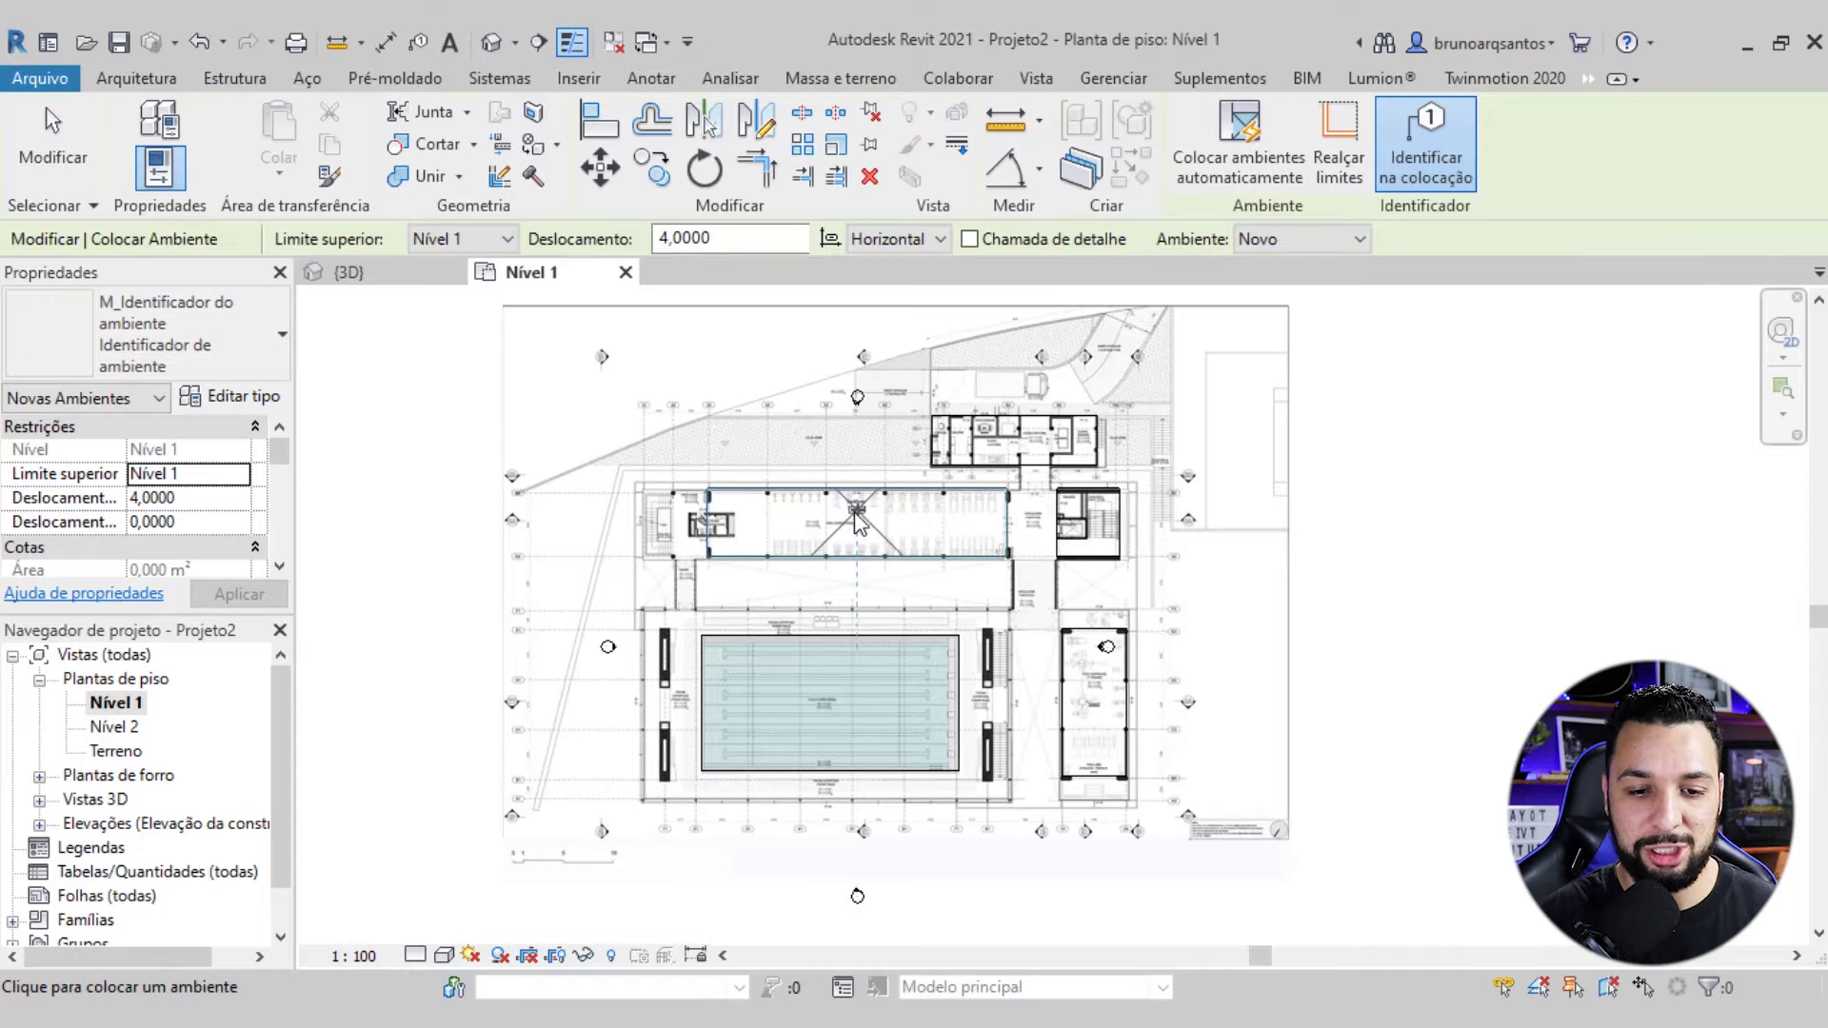
pyautogui.scroll(1, 857, 521)
pyautogui.scroll(2, 857, 521)
pyautogui.scroll(2, 885, 547)
pyautogui.scroll(2, 931, 576)
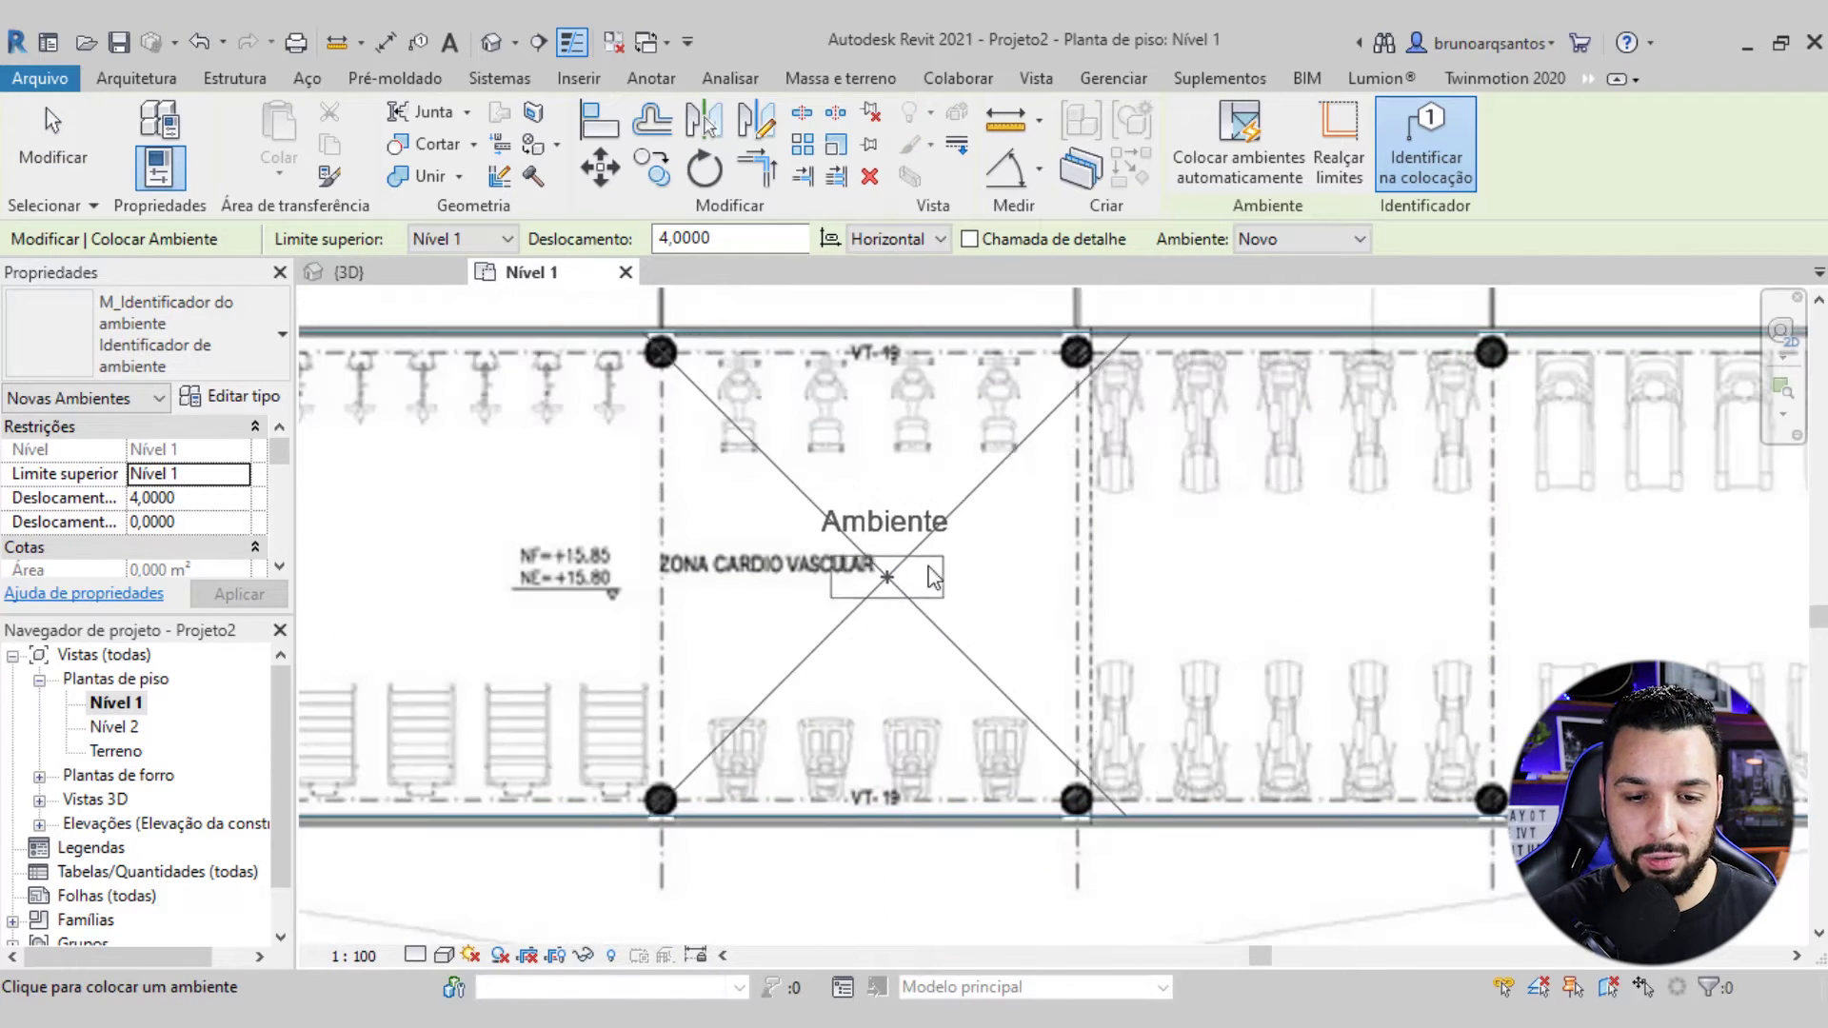
pyautogui.scroll(-3, 985, 576)
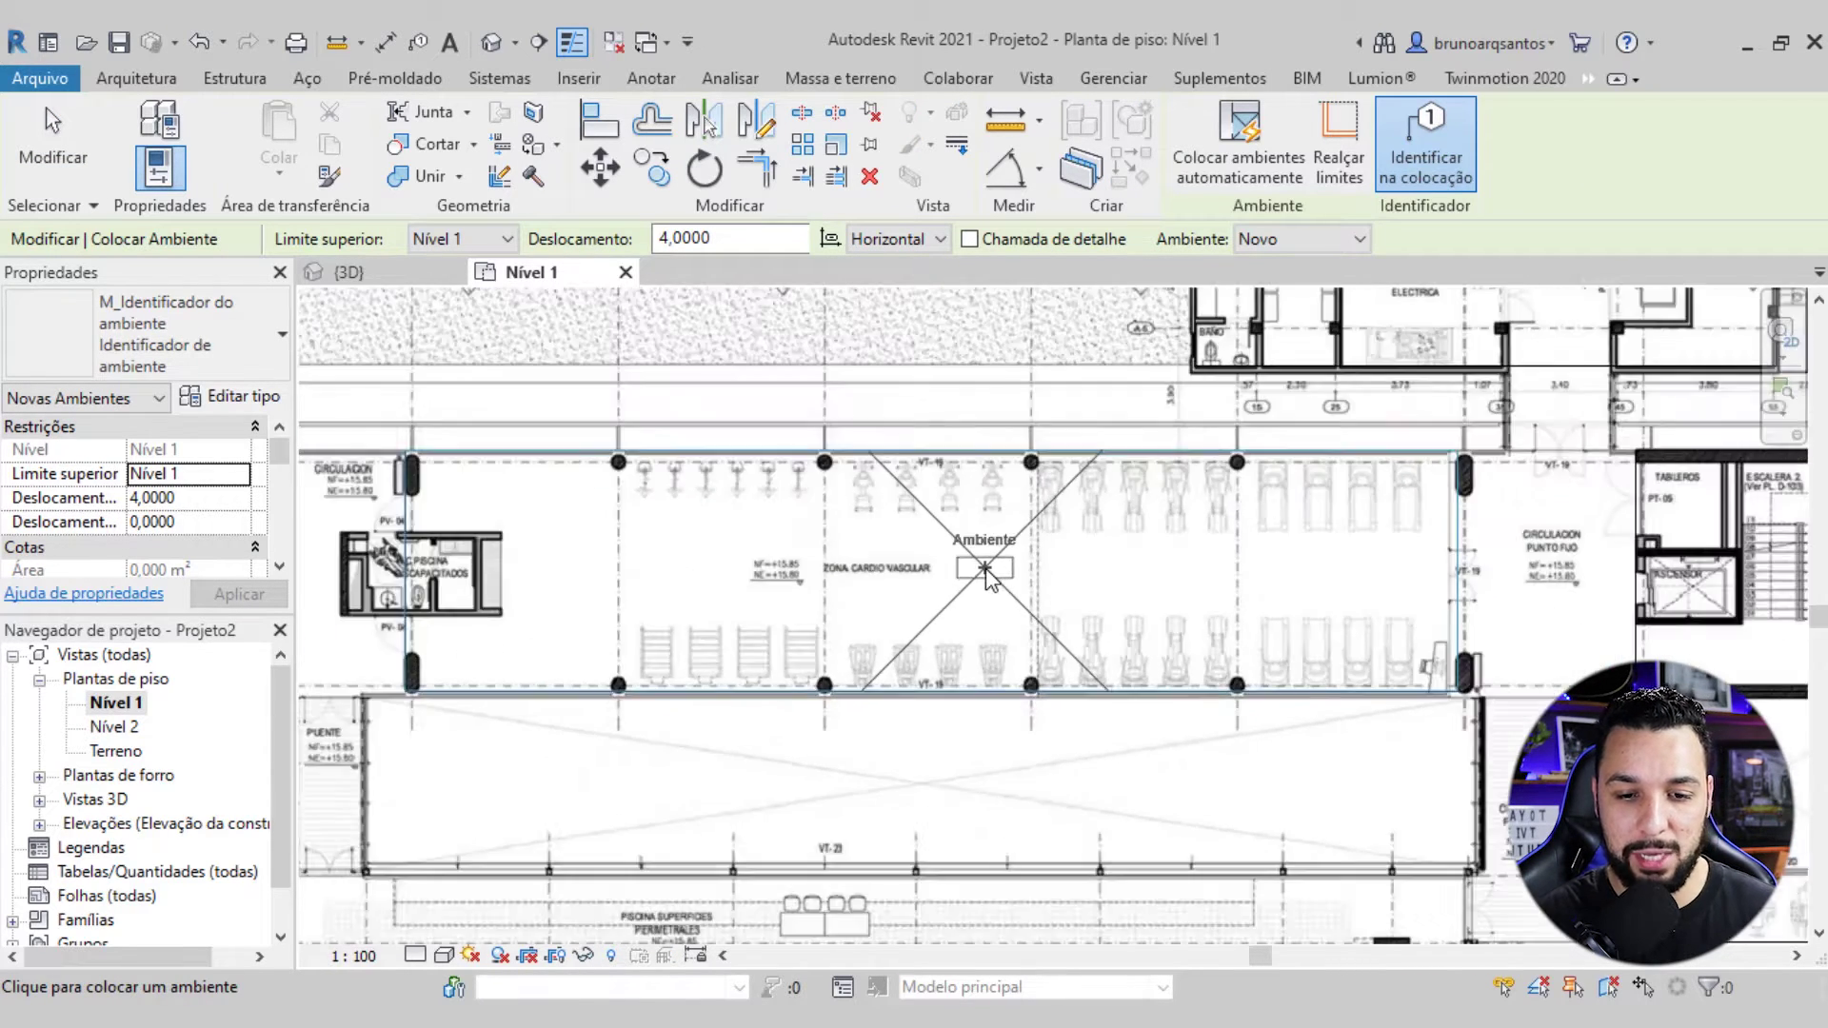
pyautogui.click(966, 569)
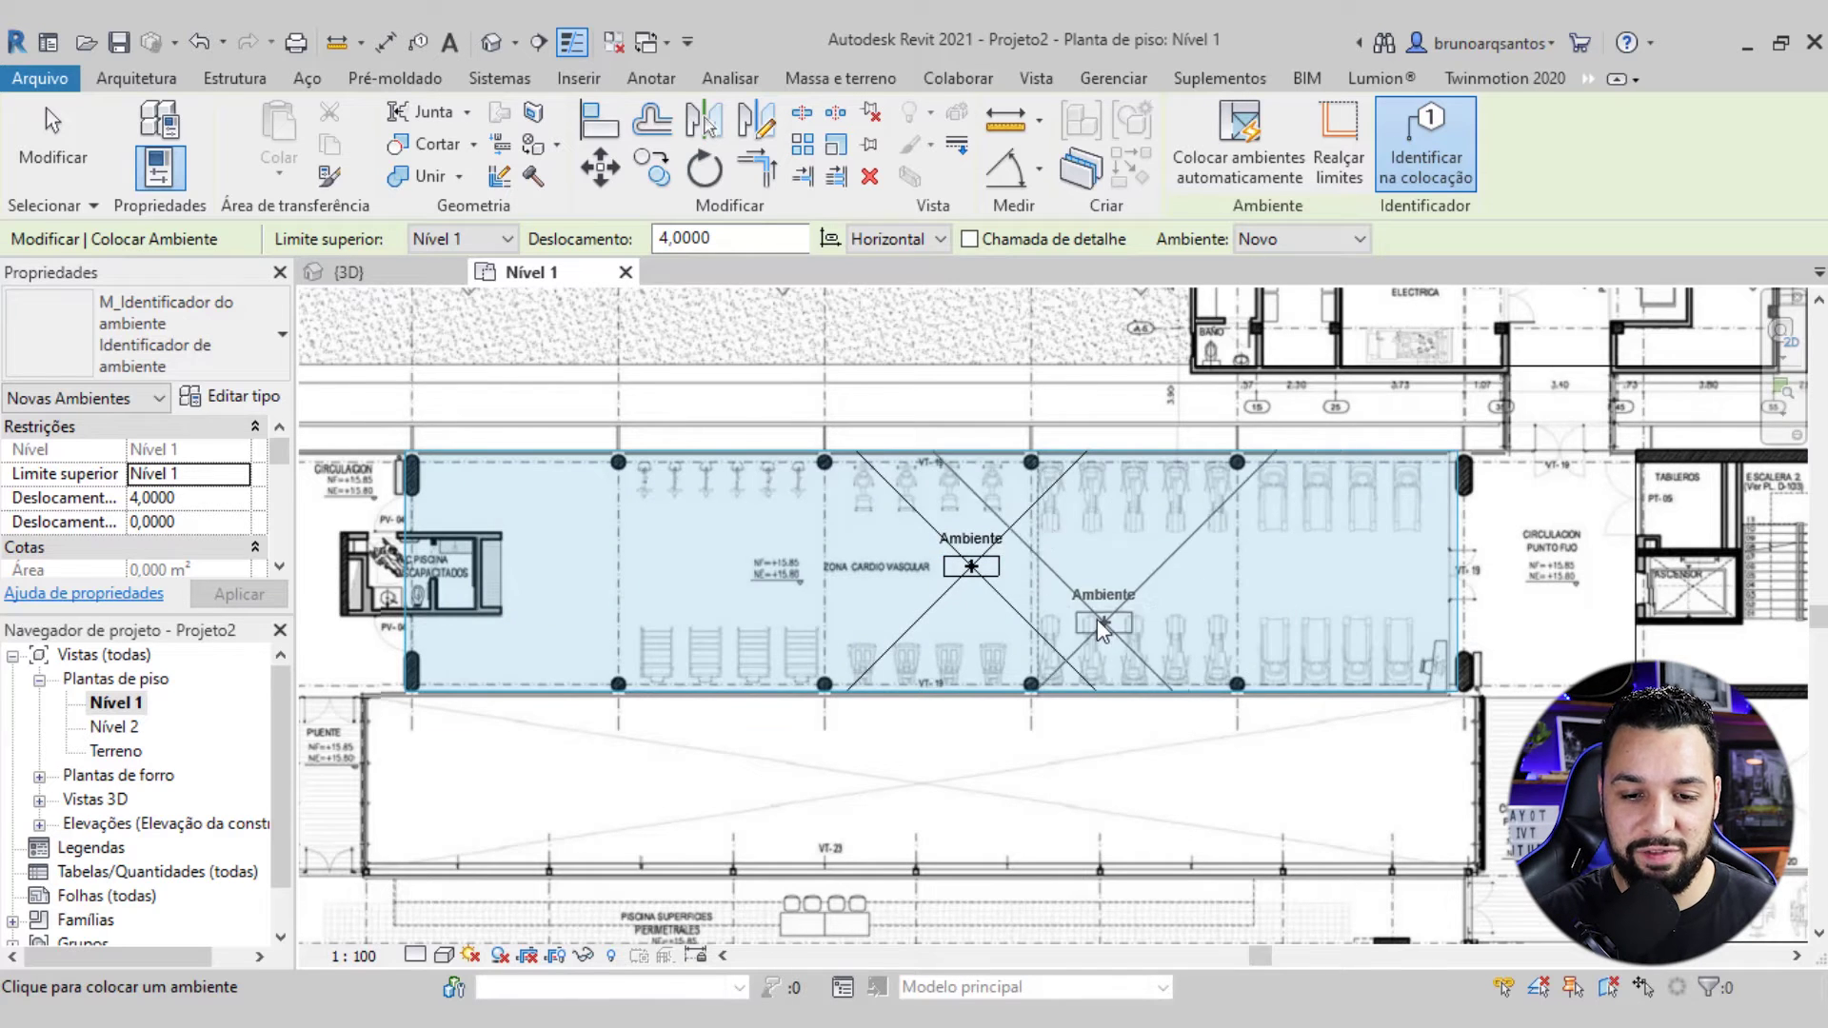
pyautogui.scroll(-3, 1095, 623)
pyautogui.moveTo(1108, 636); pyautogui.dragTo(1051, 466, button='middle')
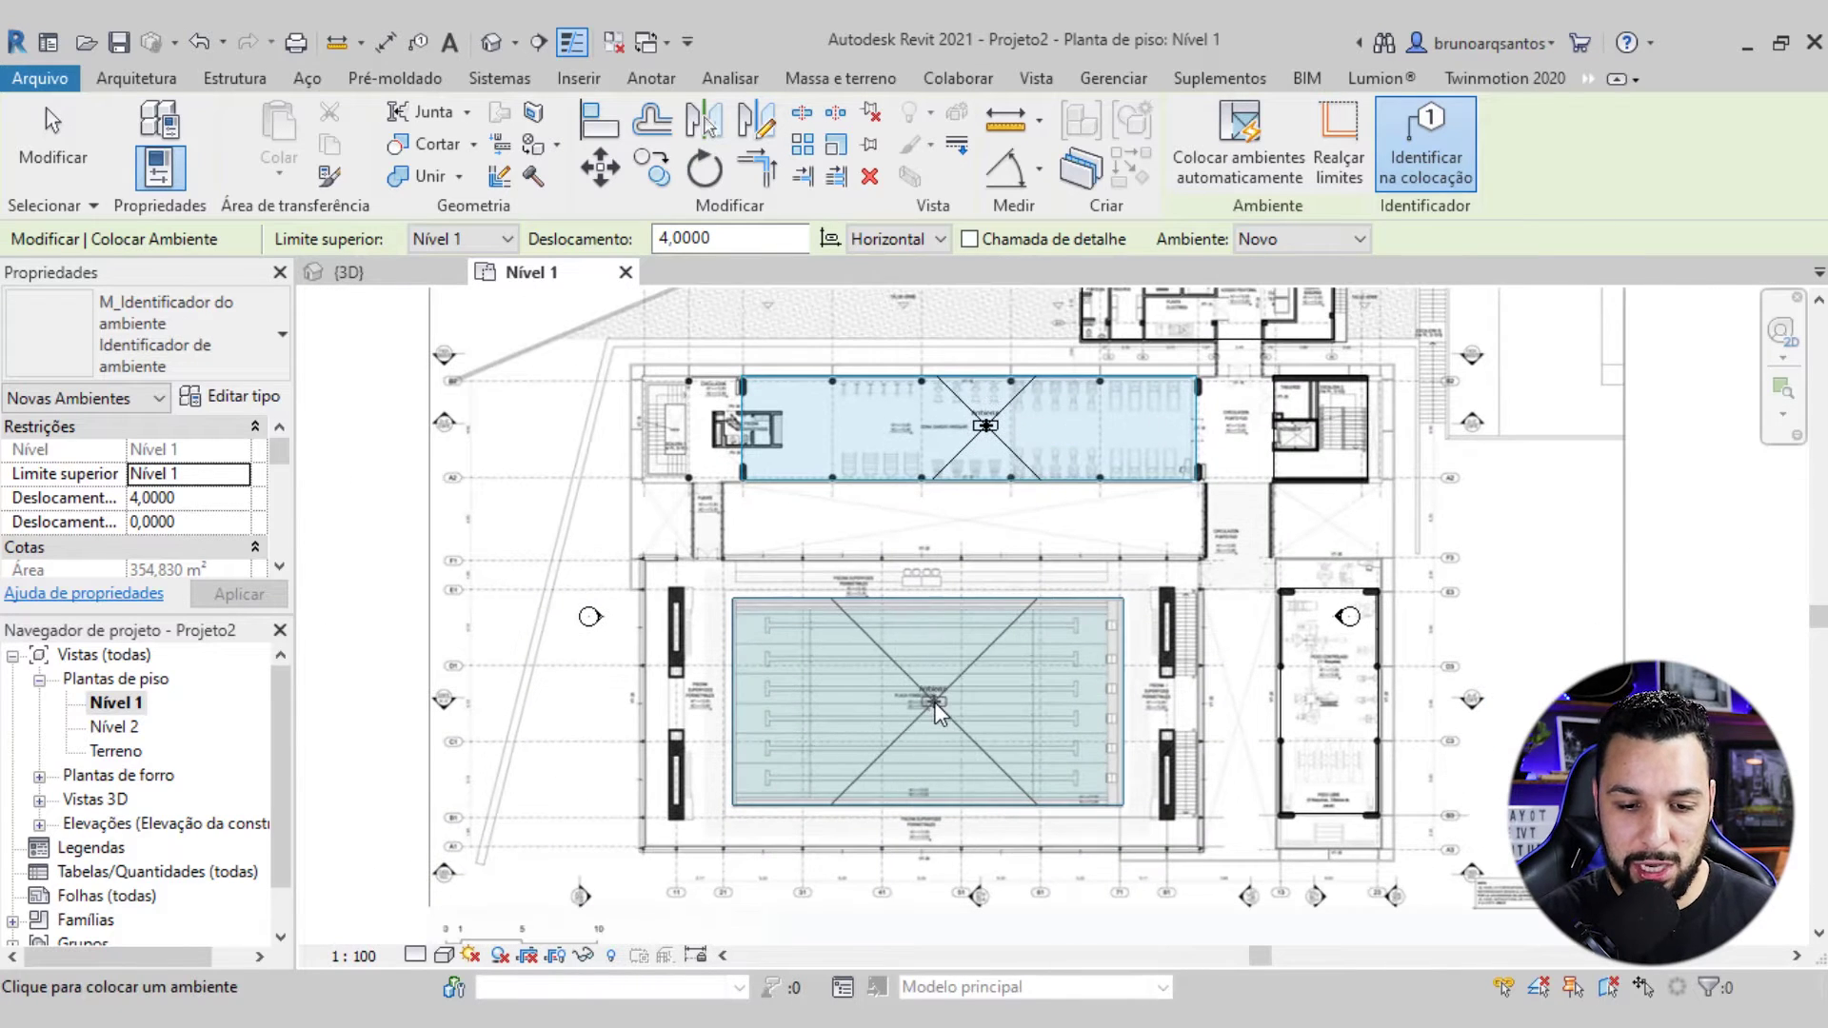
pyautogui.click(993, 716)
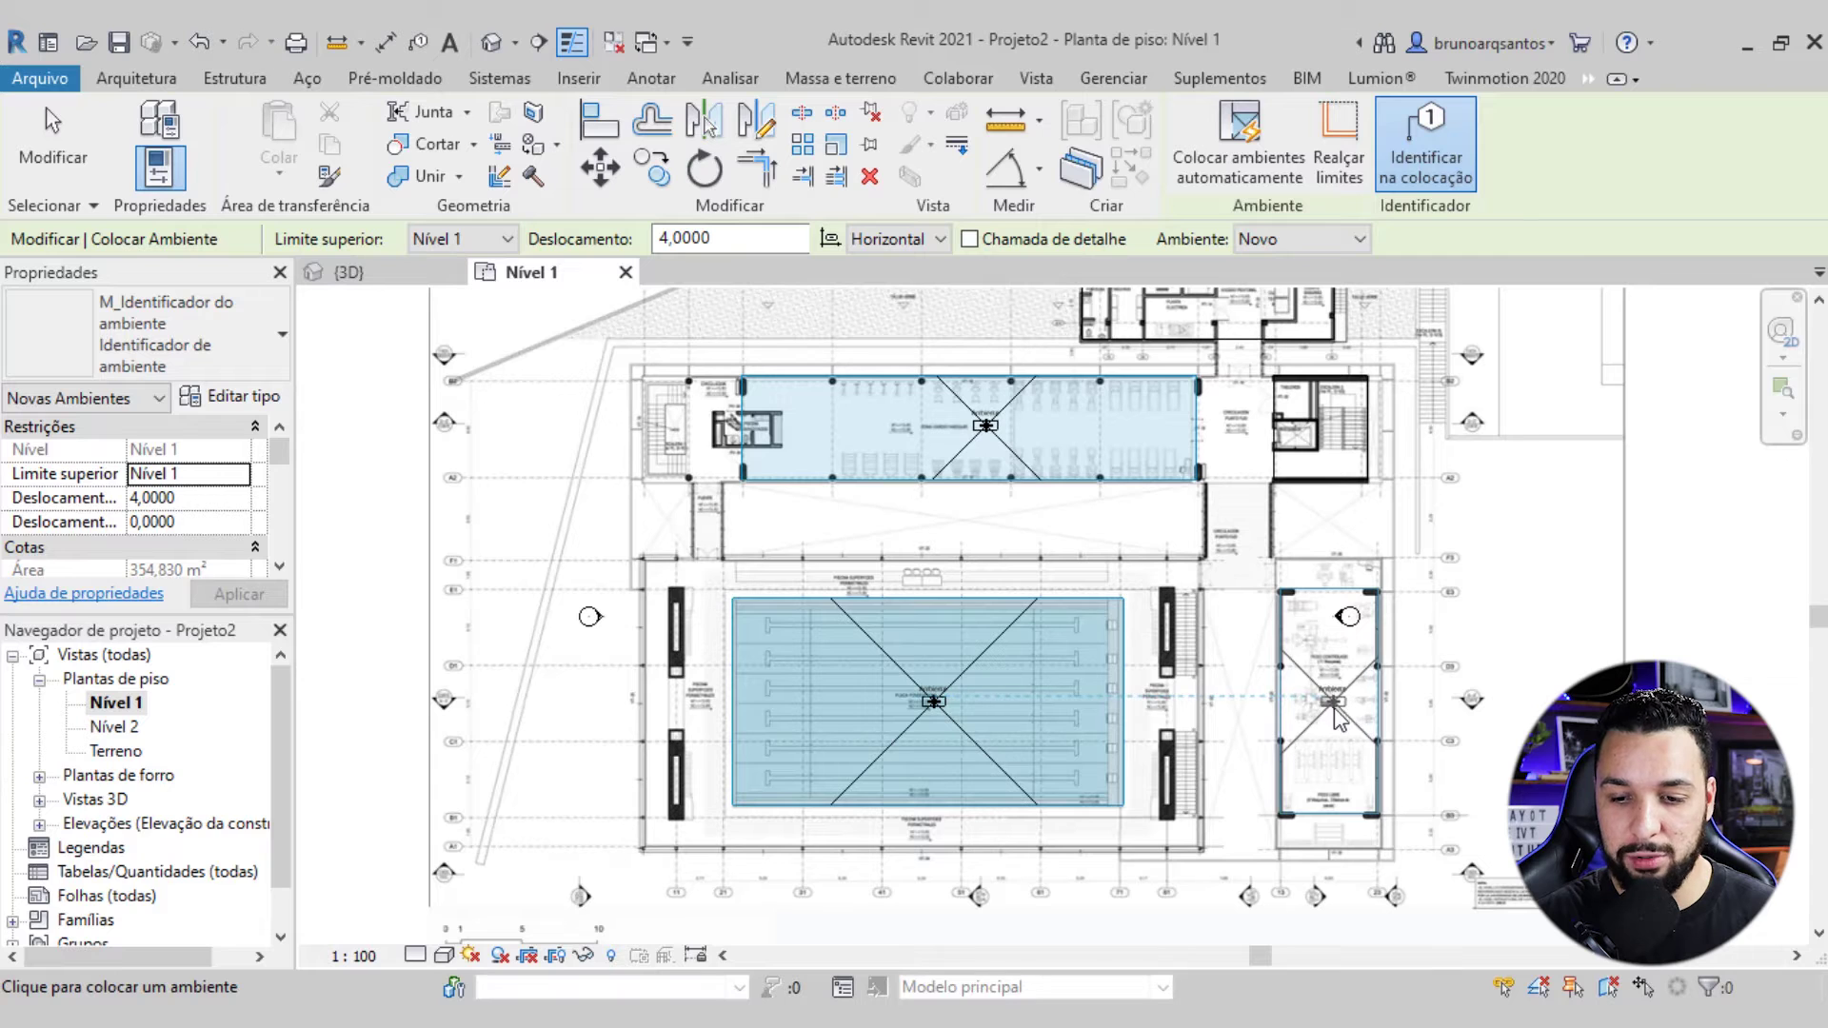
# Place rooms in the right-hand block, the upper service block and the upper stair room
pyautogui.click(1340, 721)
pyautogui.moveTo(1362, 443); pyautogui.dragTo(1338, 598, button='middle')
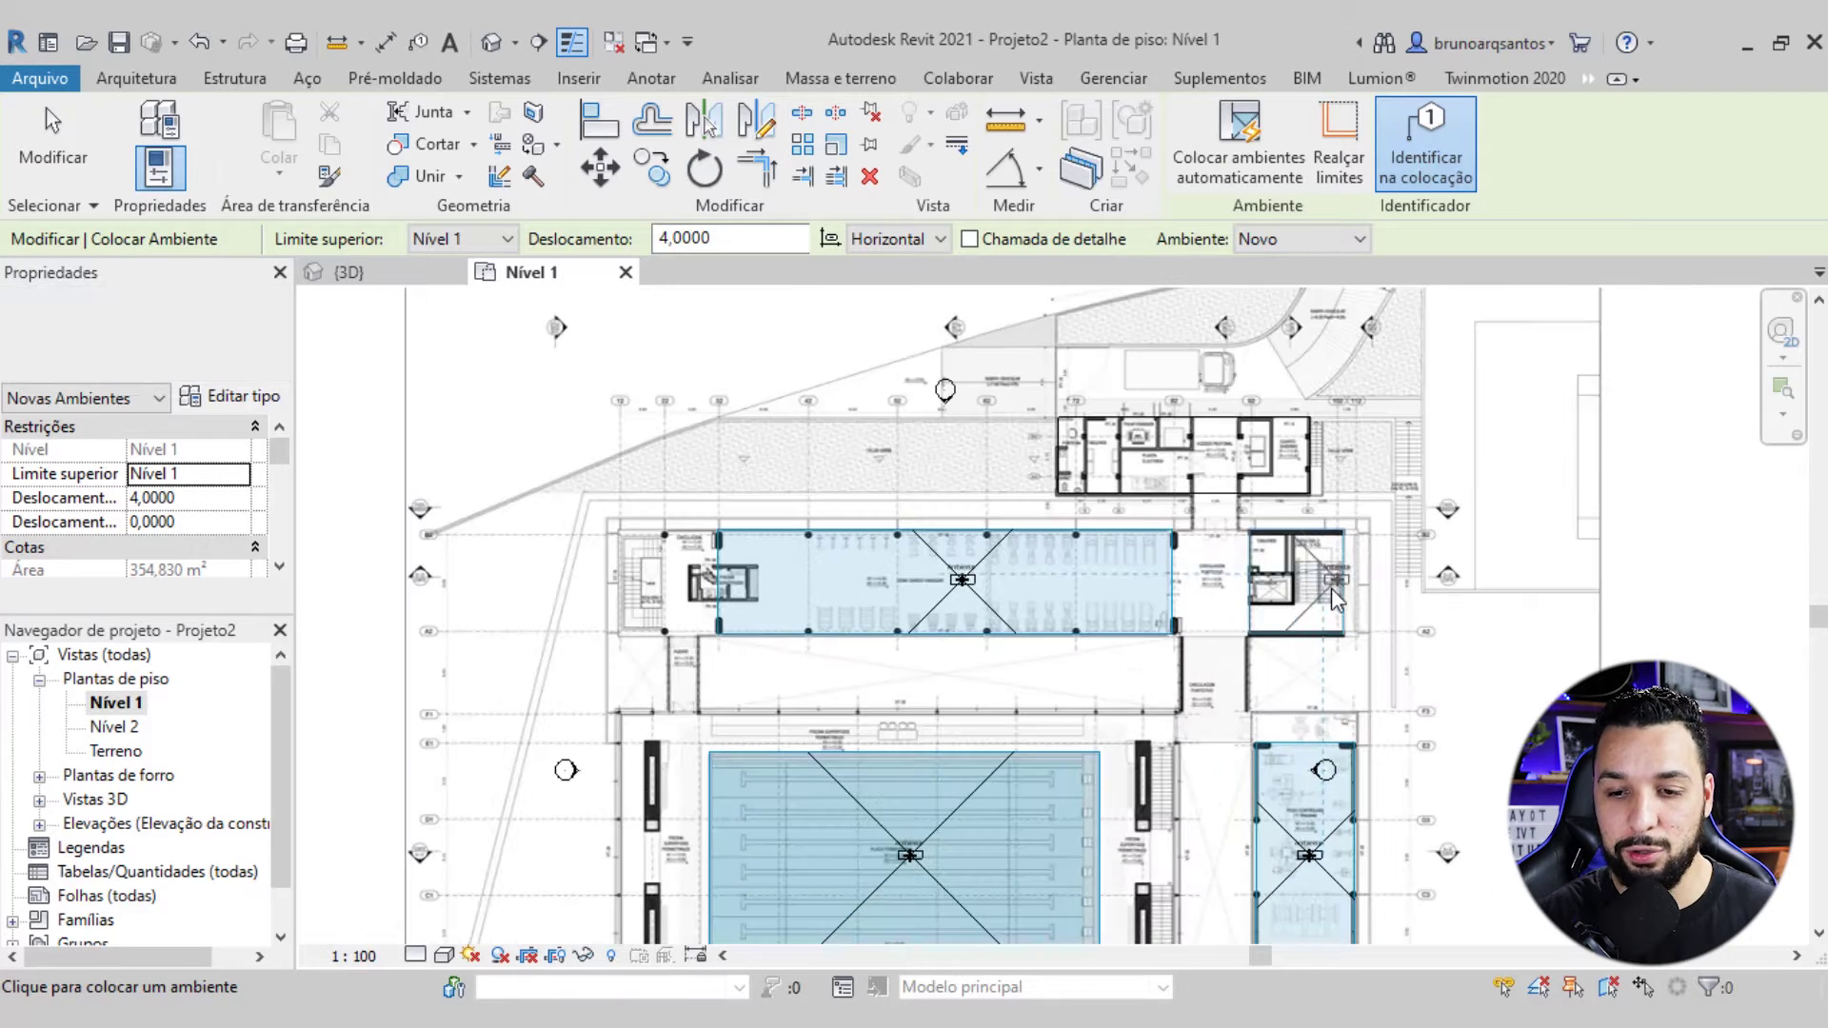
pyautogui.click(1207, 467)
pyautogui.scroll(-2, 1208, 466)
pyautogui.scroll(-1, 1190, 476)
pyautogui.scroll(-1, 1152, 500)
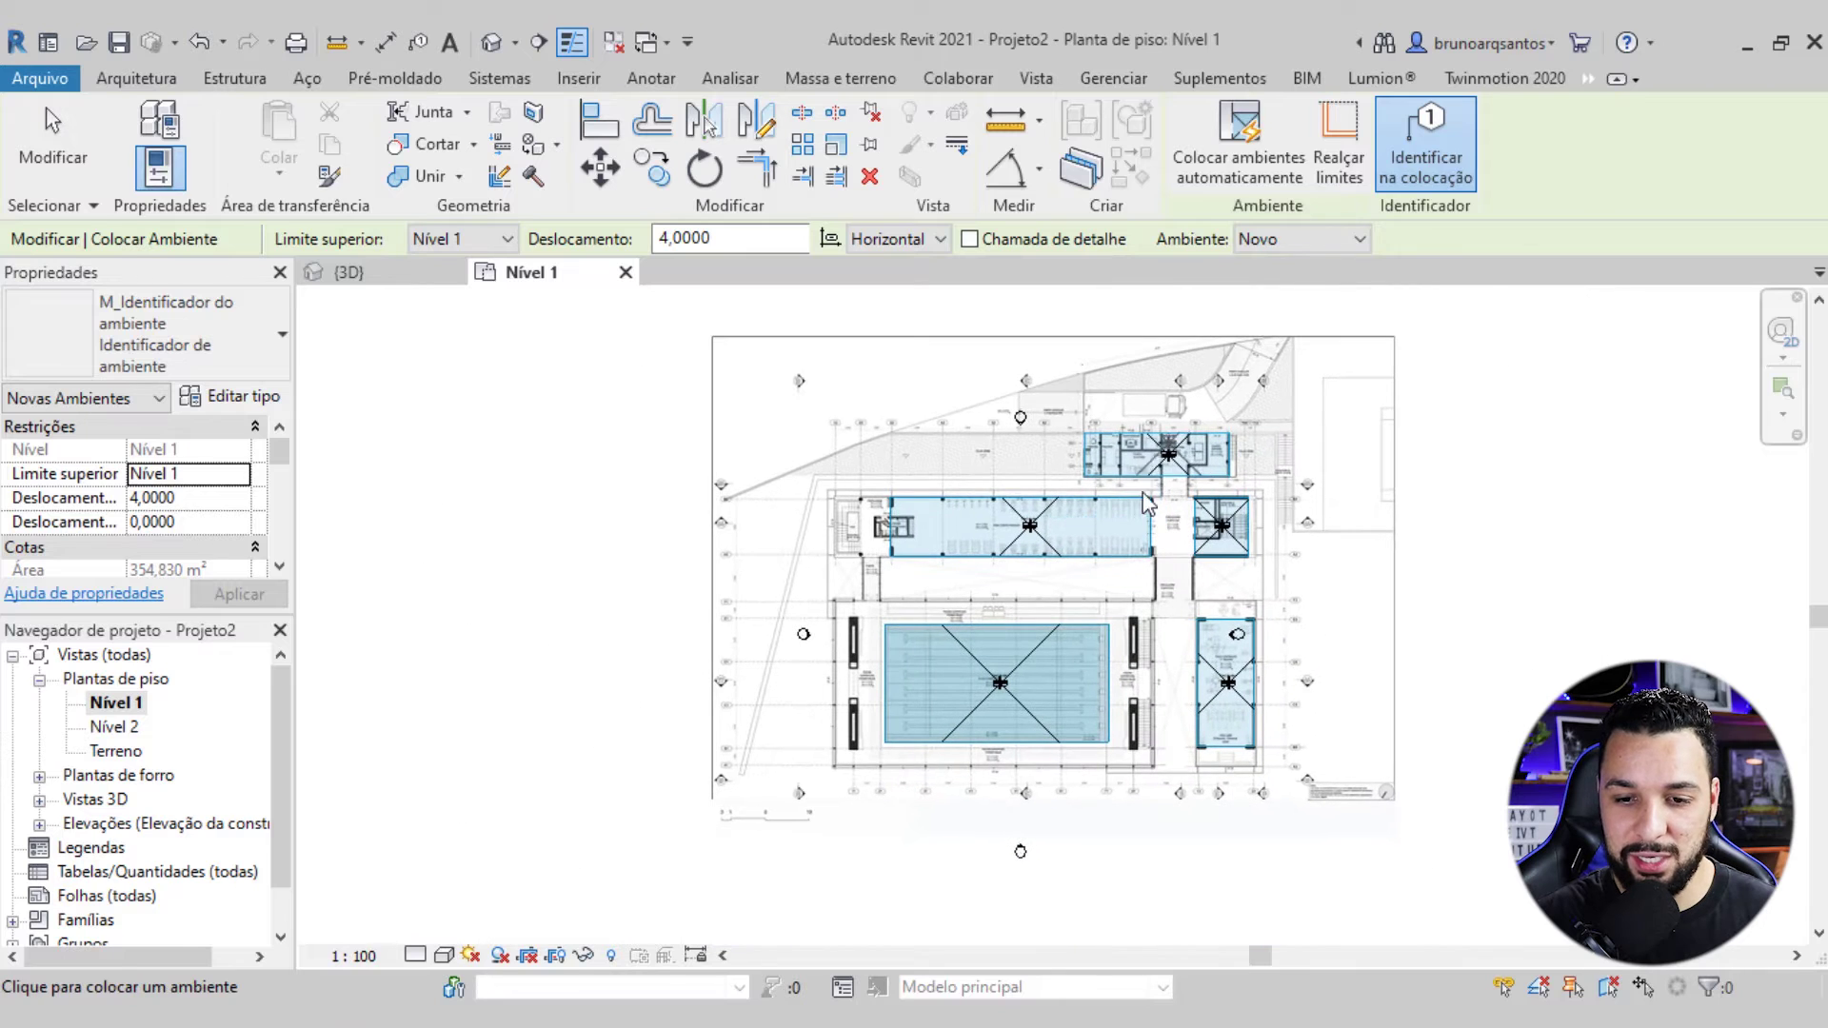
pyautogui.scroll(2, 1099, 613)
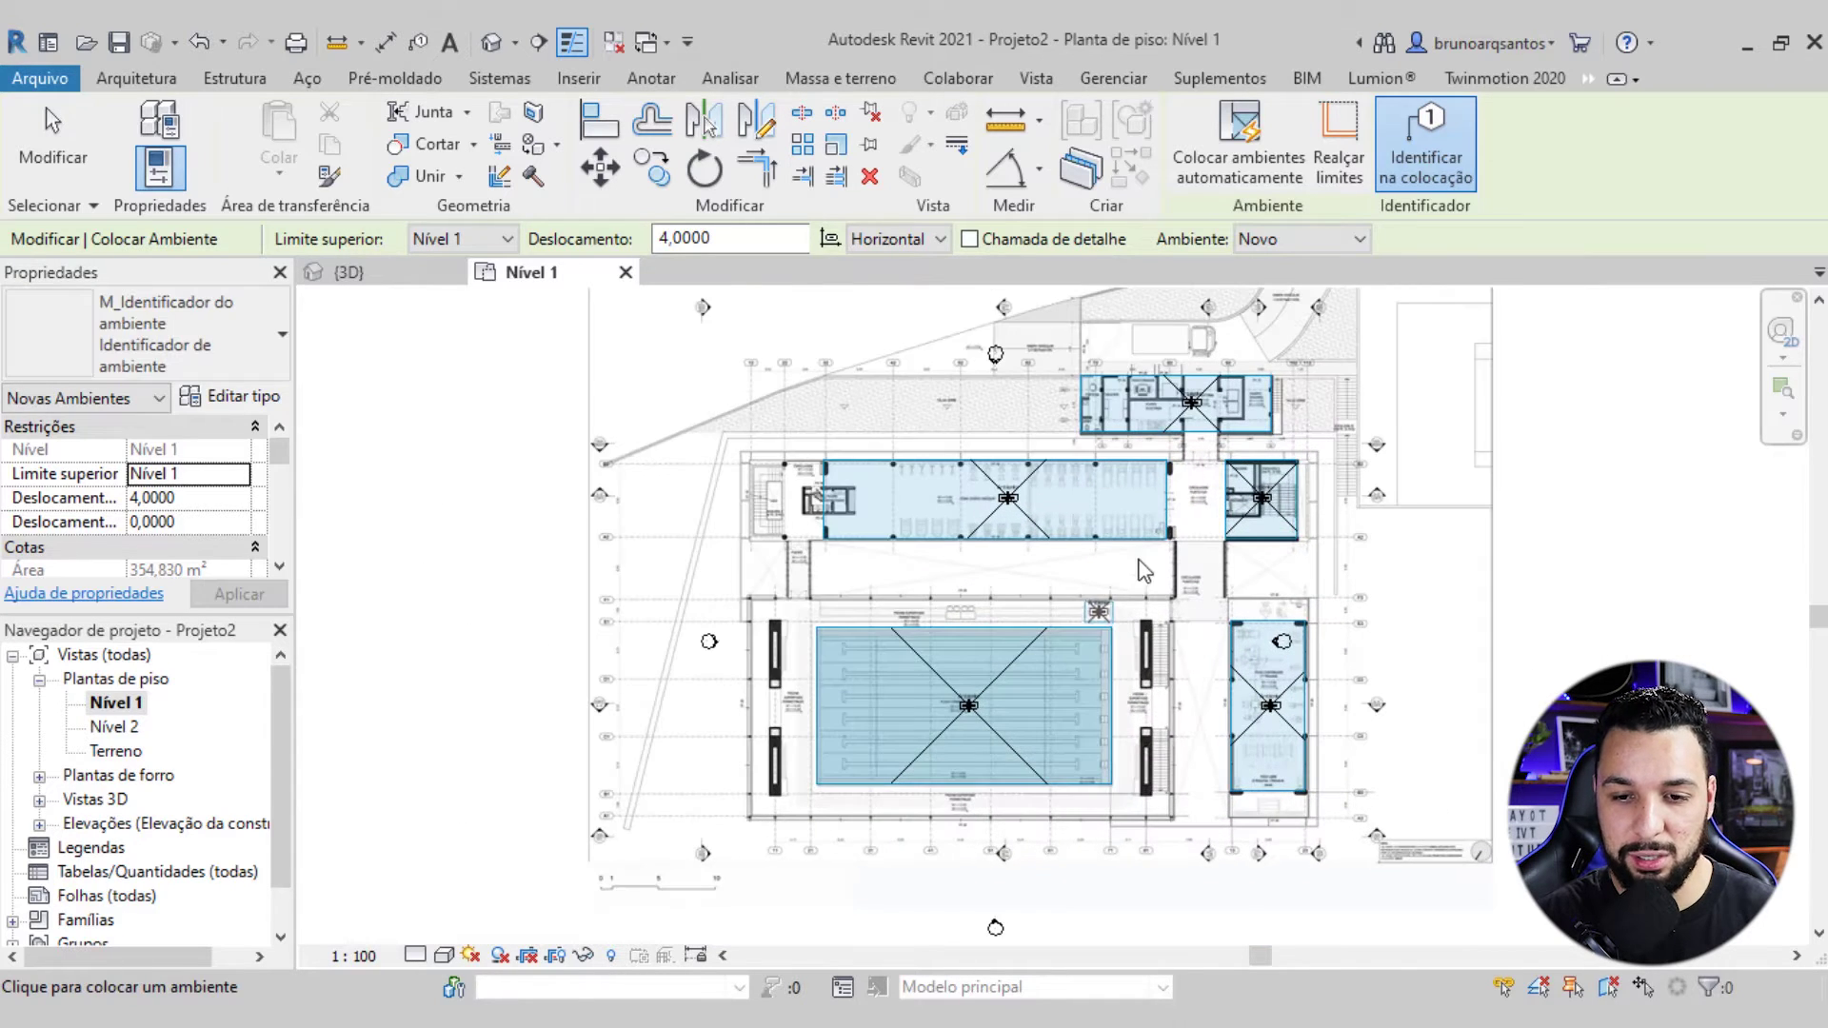
pyautogui.moveTo(1159, 578); pyautogui.dragTo(1150, 604, button='middle')
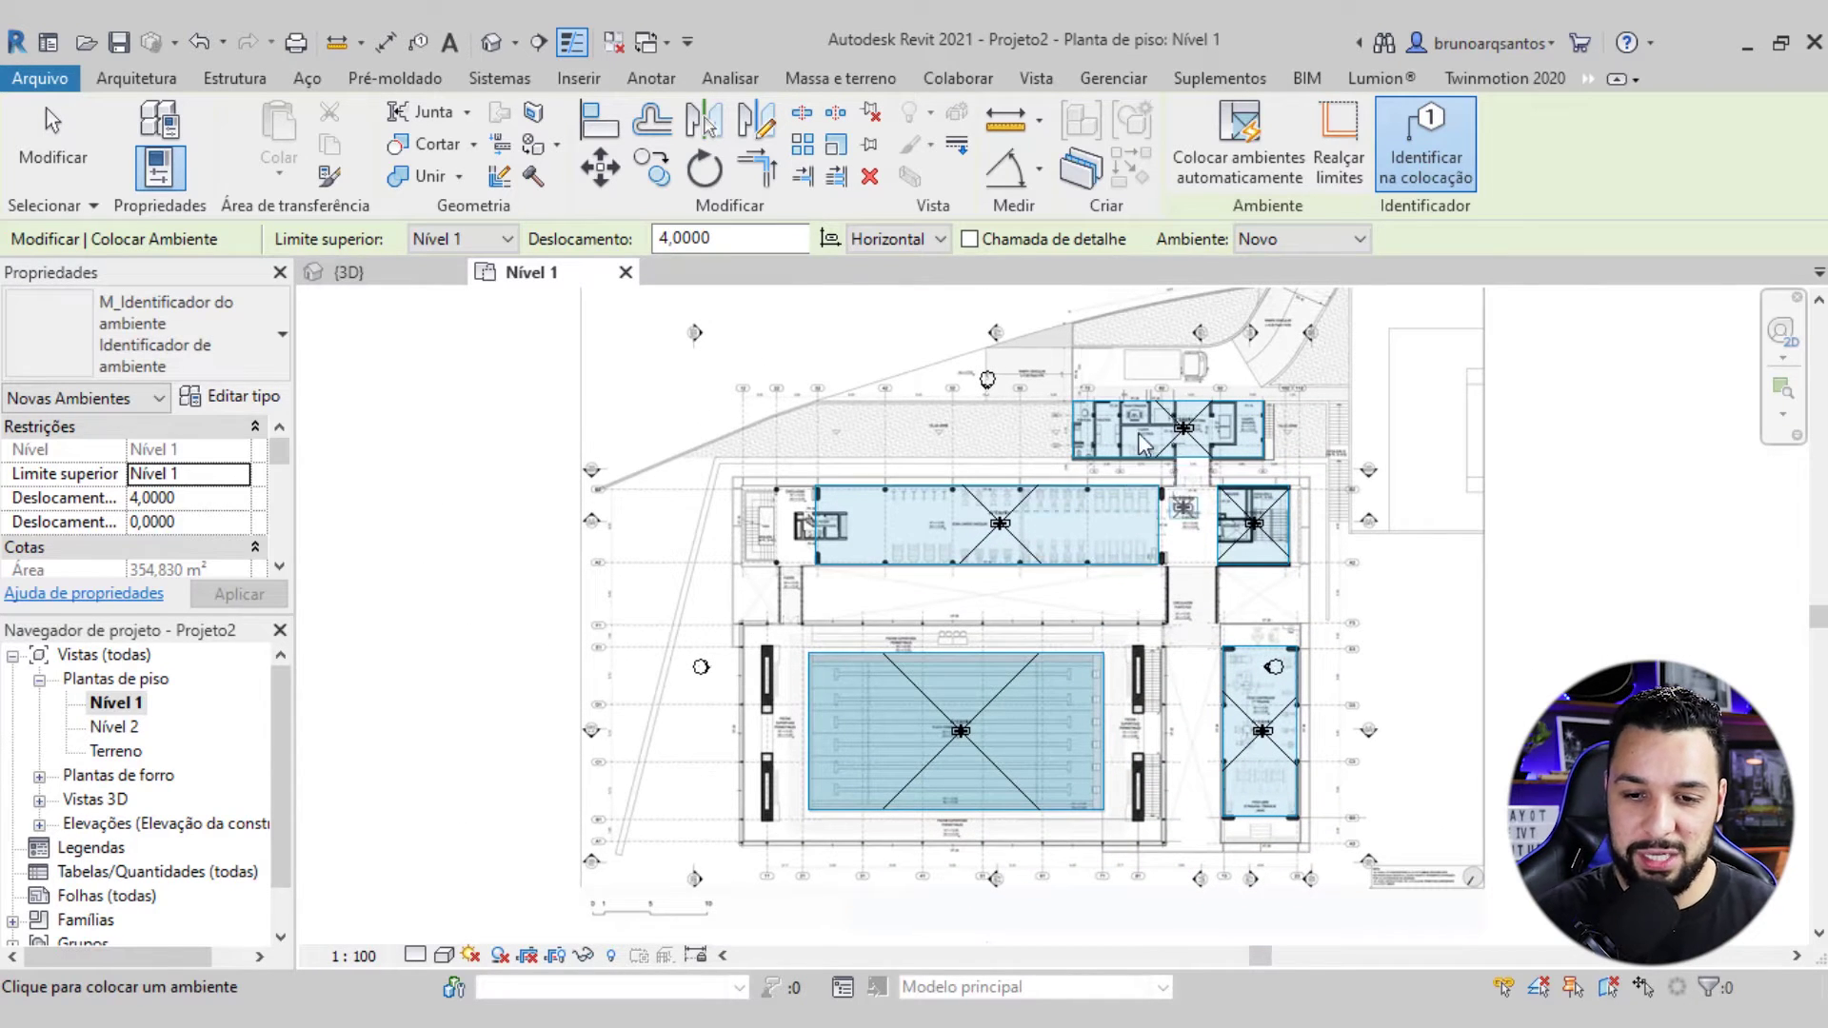
pyautogui.click(1147, 463)
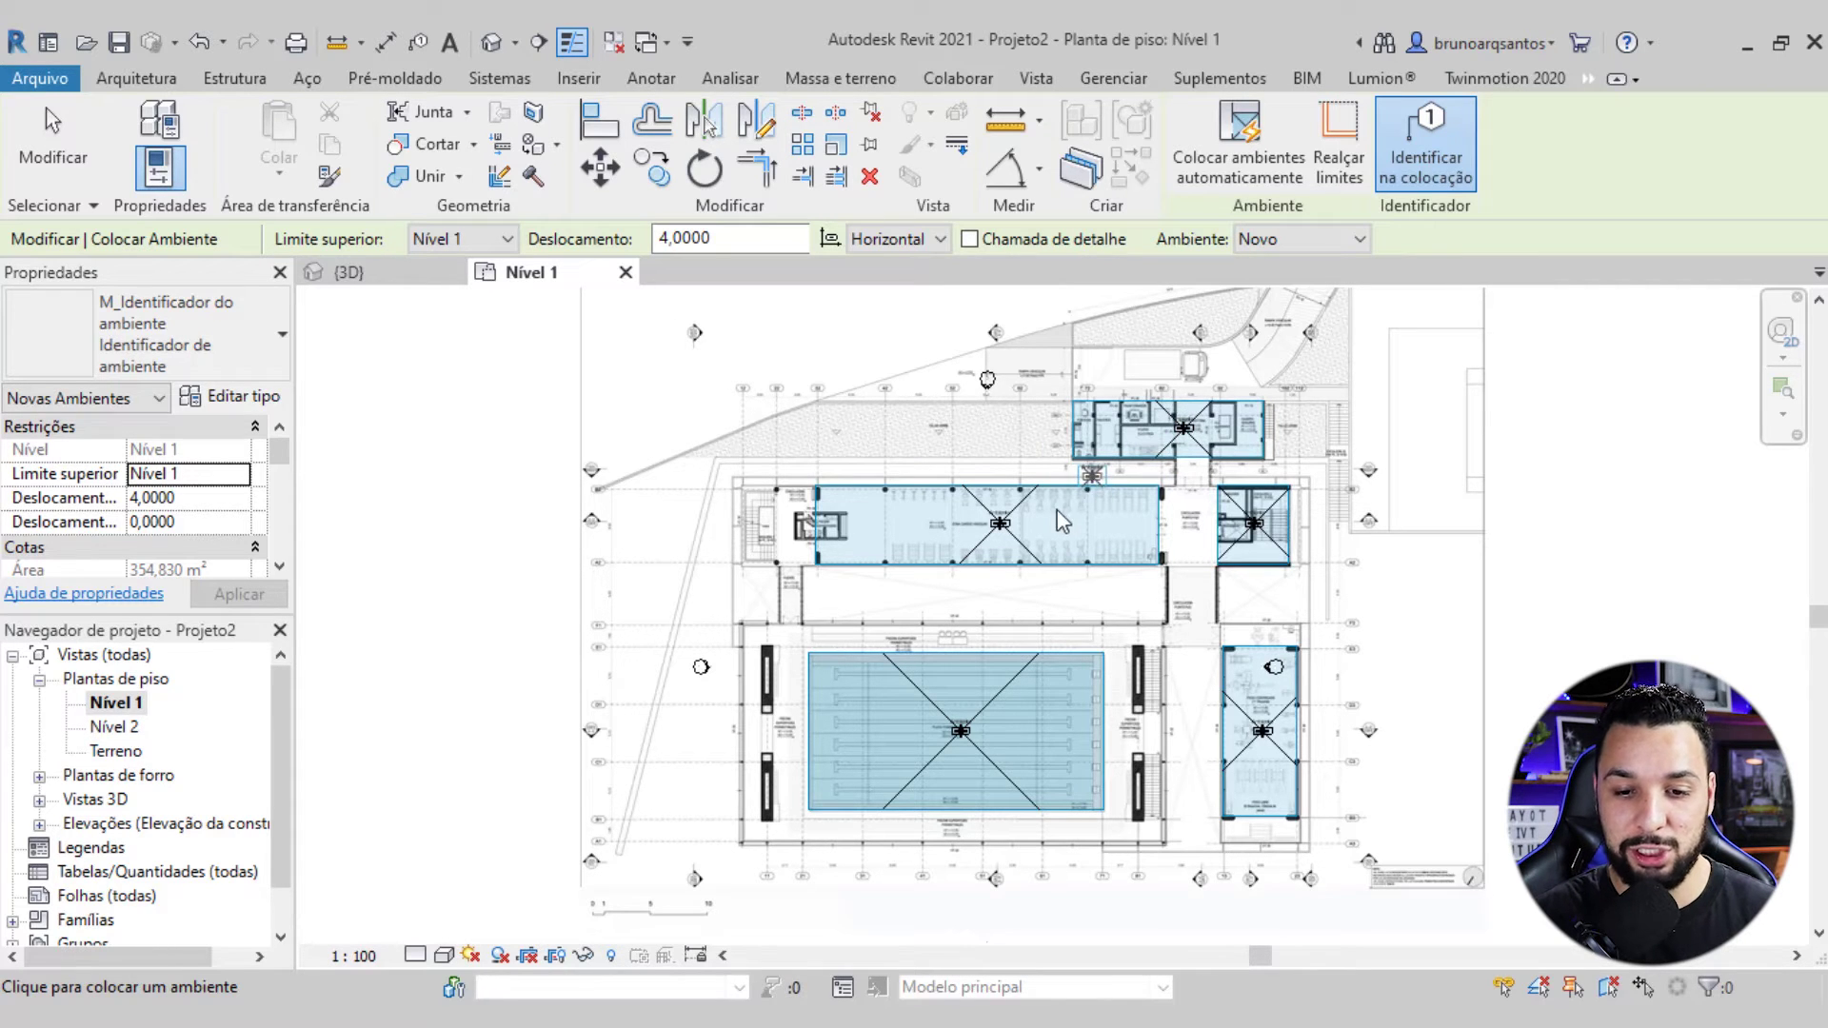
# End room placement and rename the gym room's tag to ACEDEMIA
pyautogui.scroll(-2, 1064, 522)
pyautogui.press('Escape')
pyautogui.press('Escape')
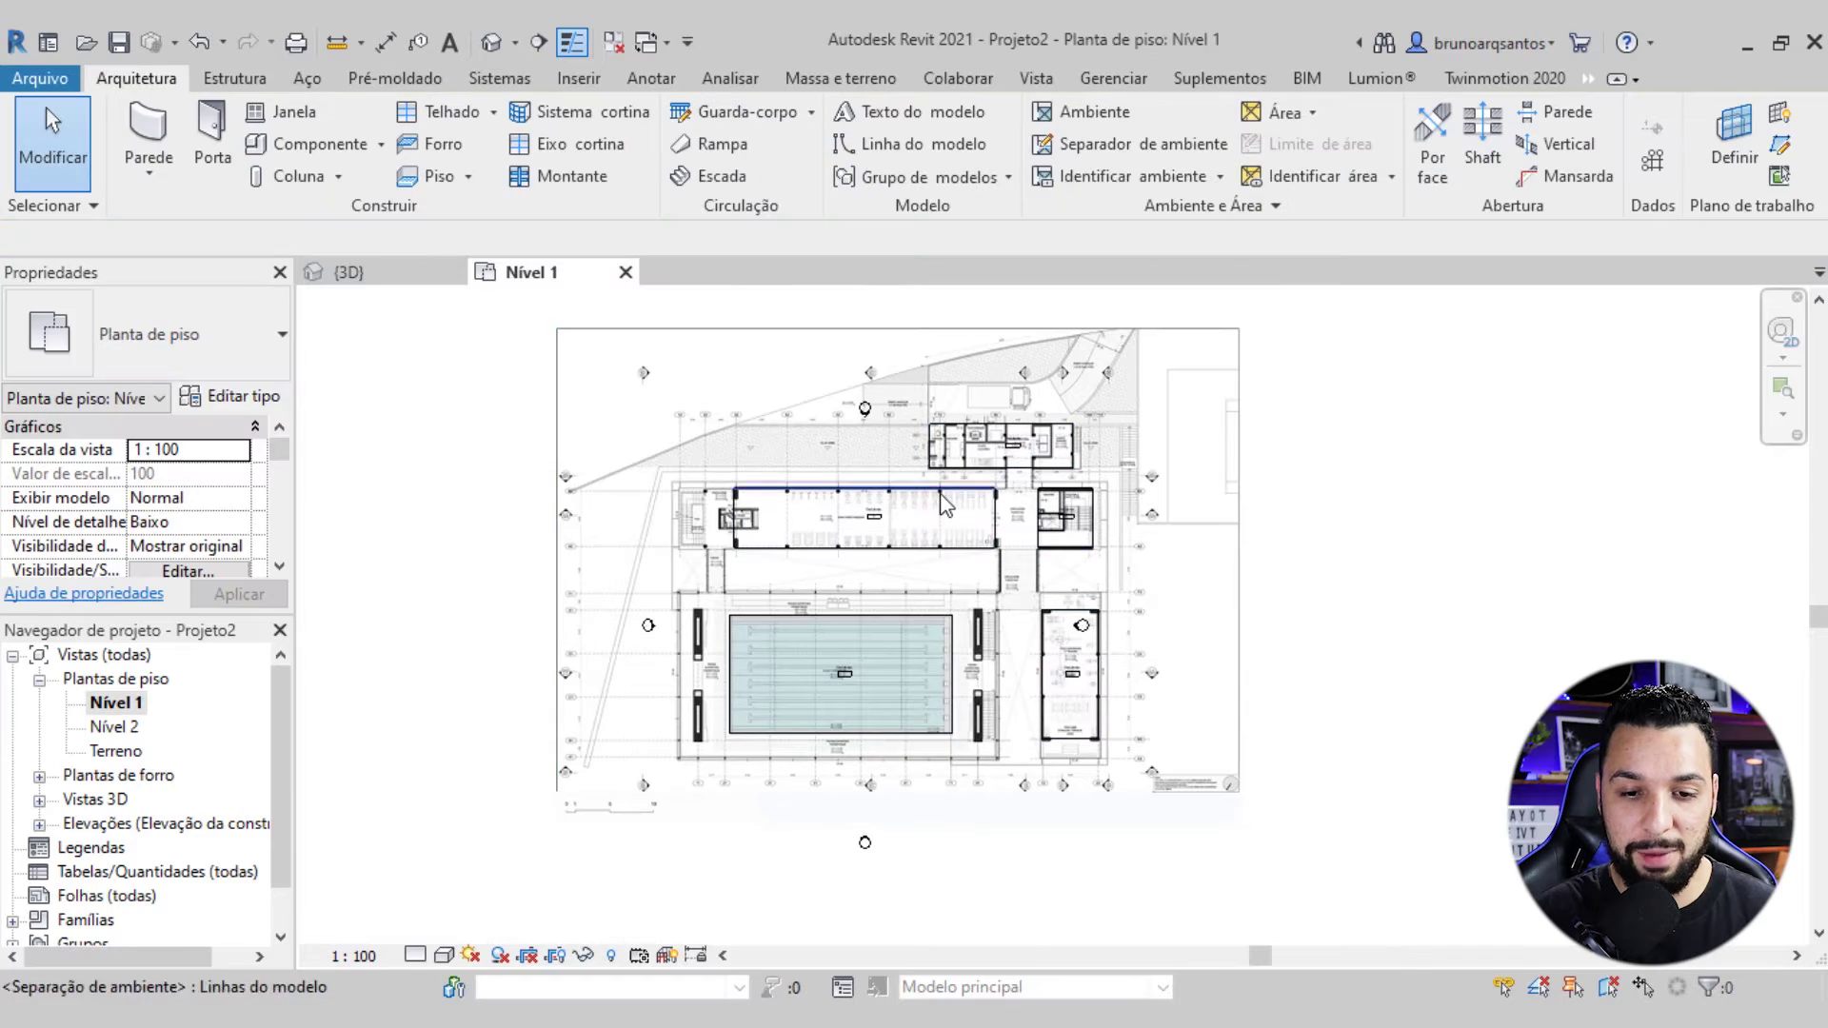
pyautogui.scroll(2, 861, 512)
pyautogui.scroll(3, 903, 523)
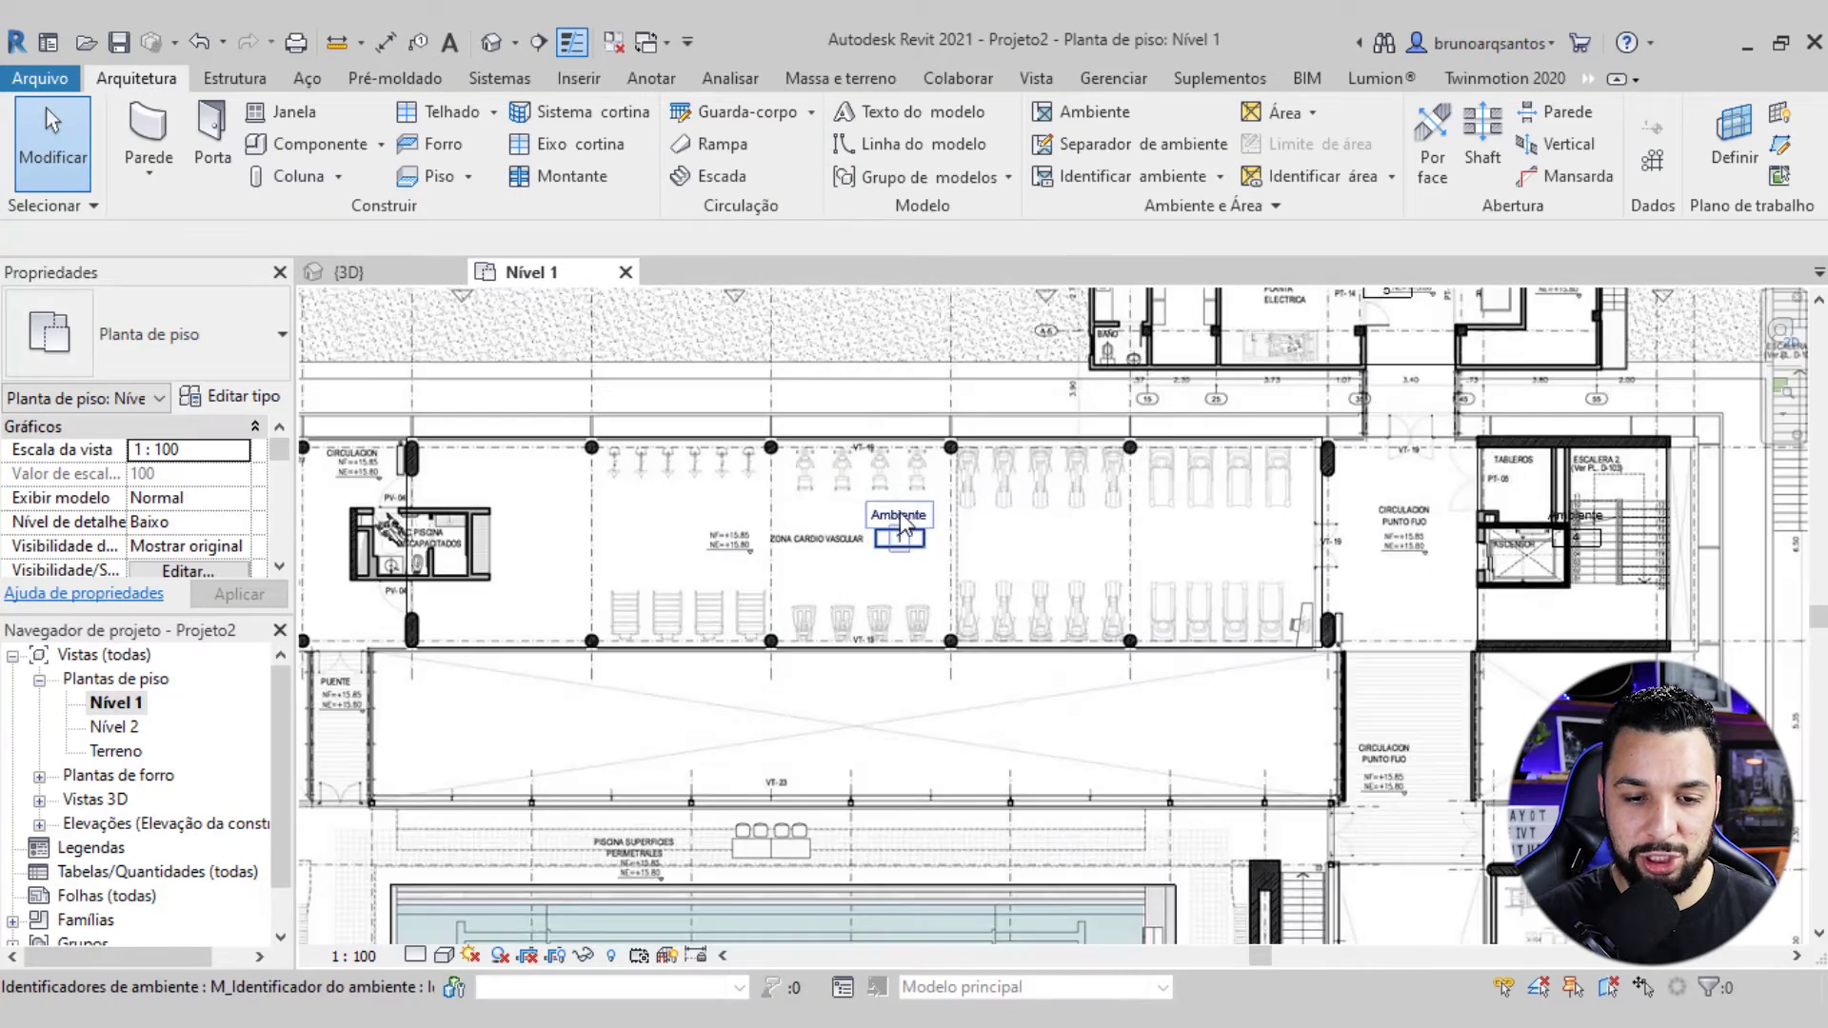
pyautogui.scroll(3, 903, 523)
pyautogui.scroll(-3, 903, 523)
pyautogui.moveTo(957, 567); pyautogui.dragTo(1015, 538, button='middle')
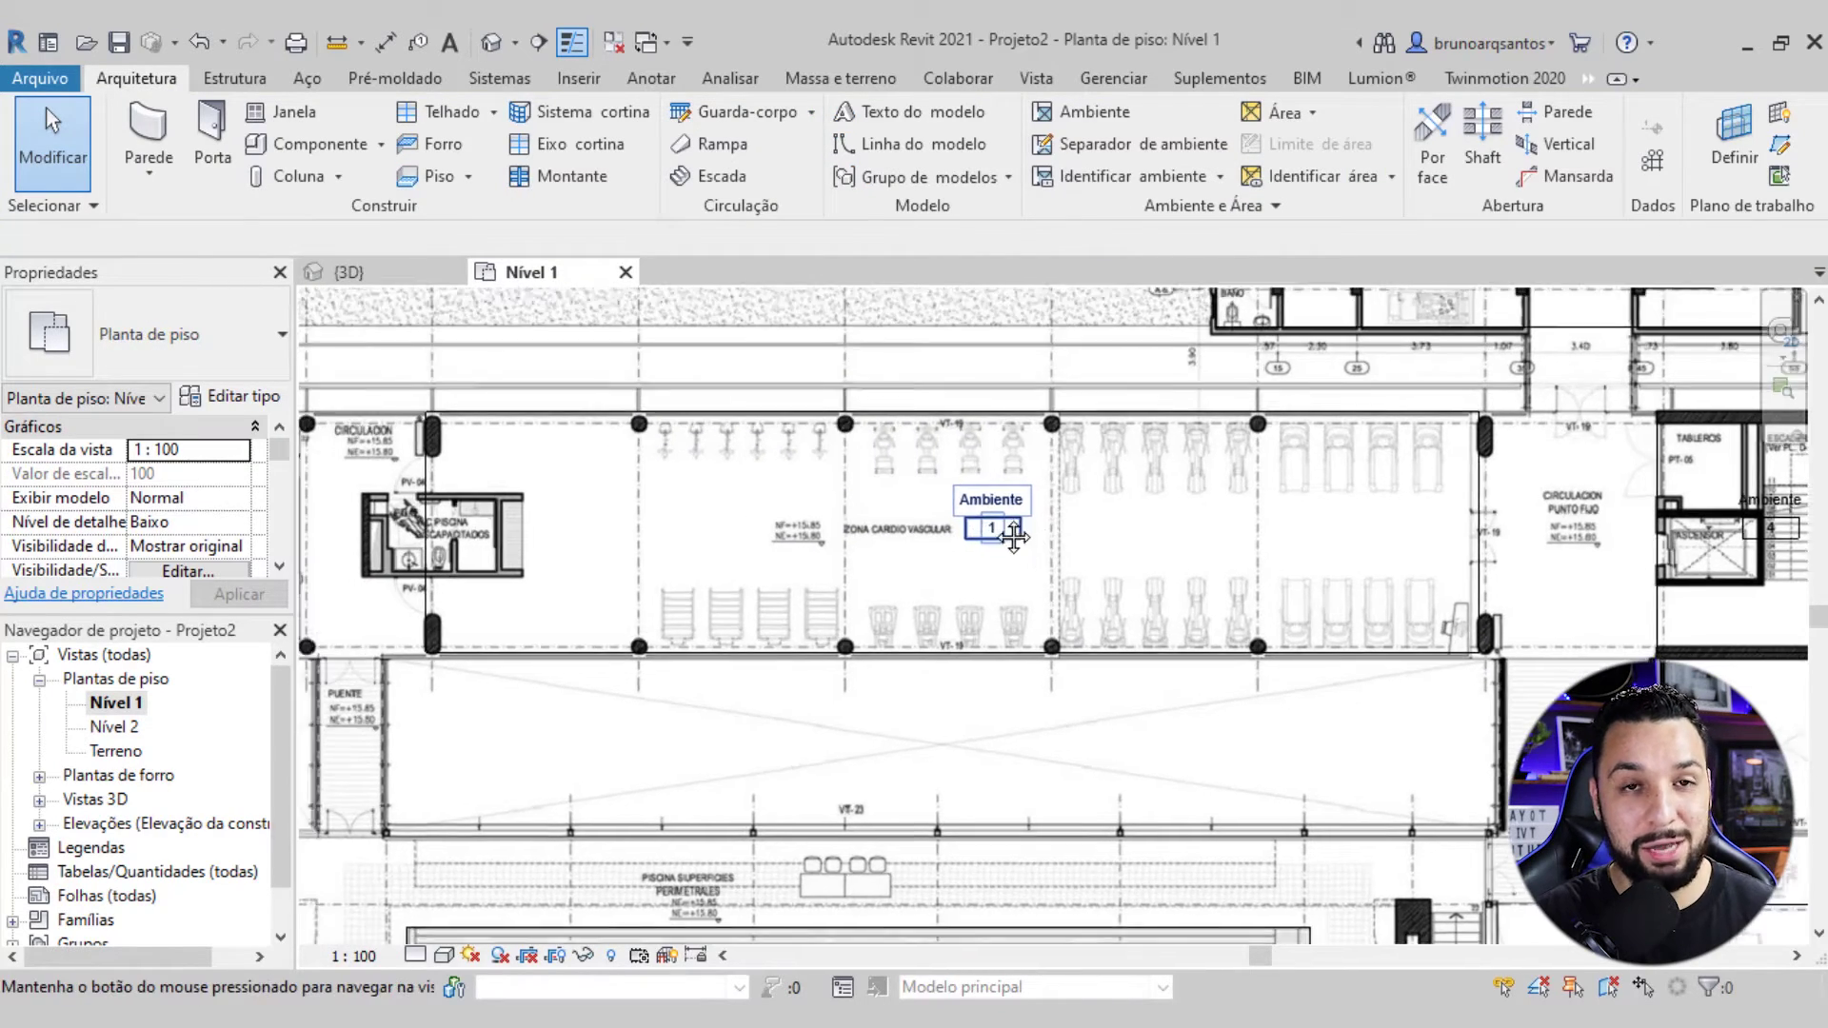
pyautogui.scroll(-1, 1014, 533)
pyautogui.scroll(3, 1038, 528)
pyautogui.scroll(-1, 1057, 485)
pyautogui.scroll(-2, 1124, 486)
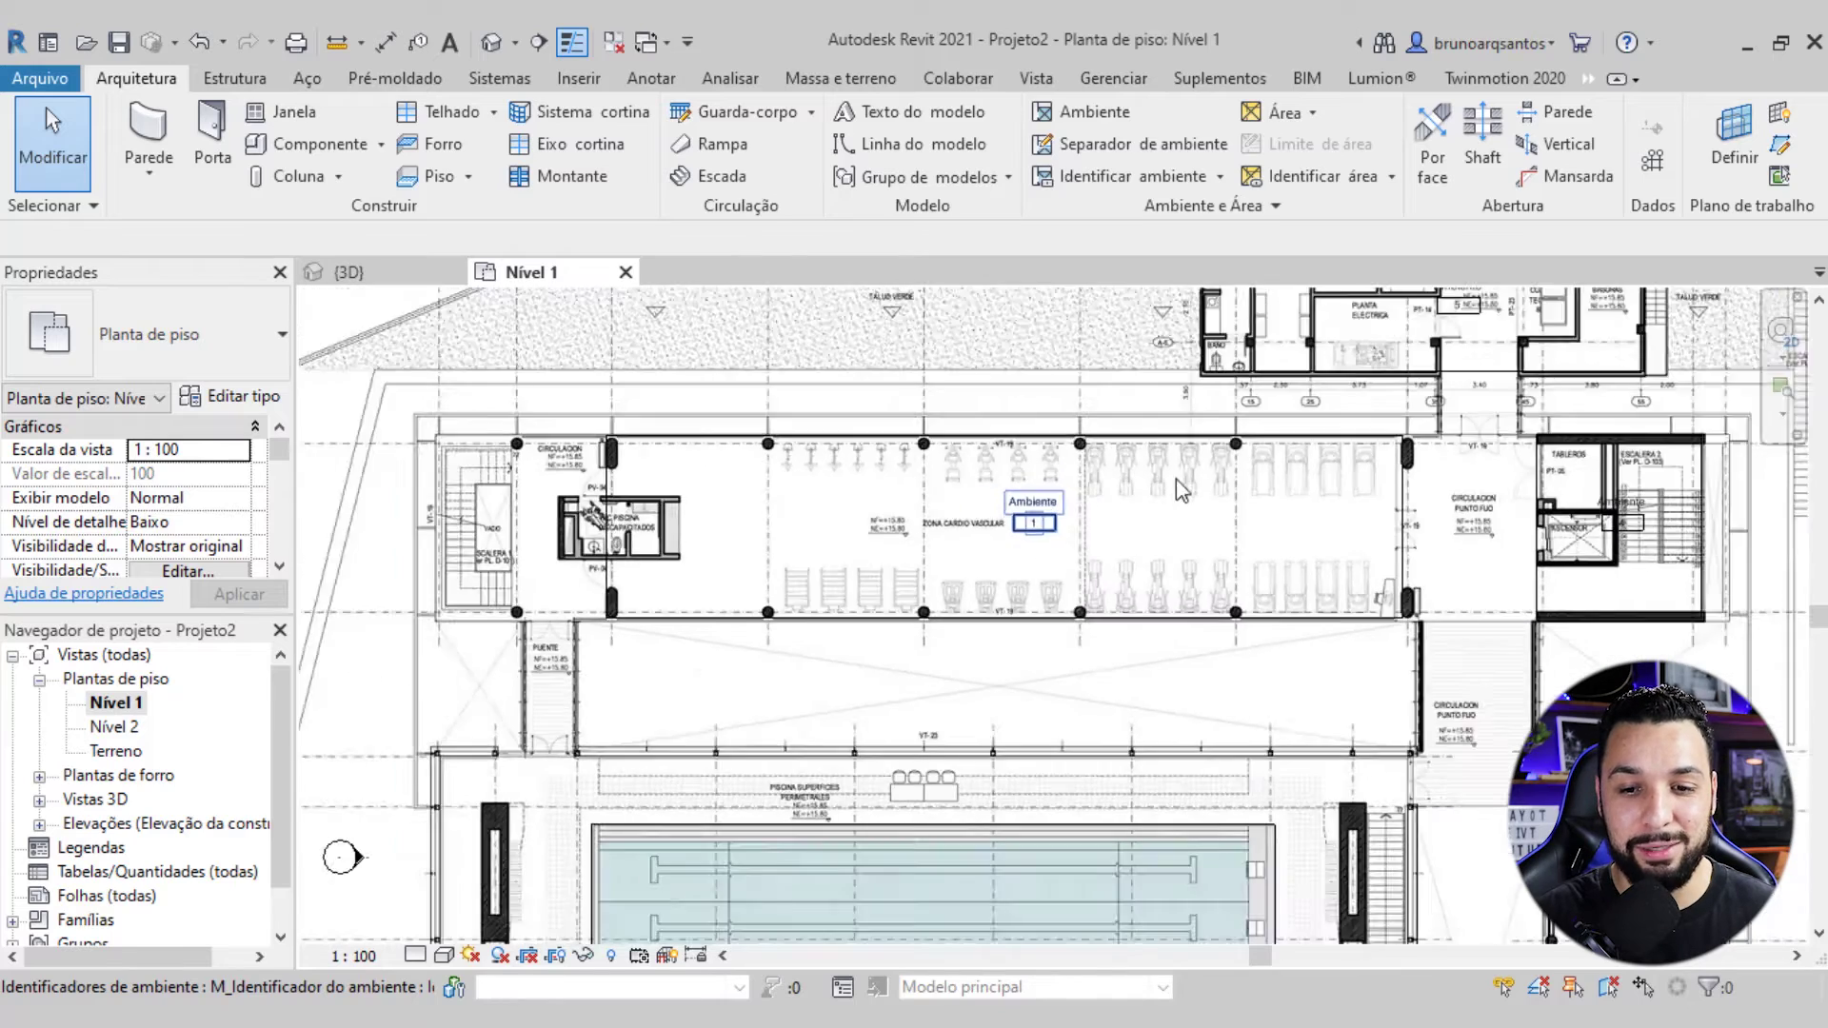
pyautogui.scroll(-2, 1095, 514)
pyautogui.scroll(5, 943, 571)
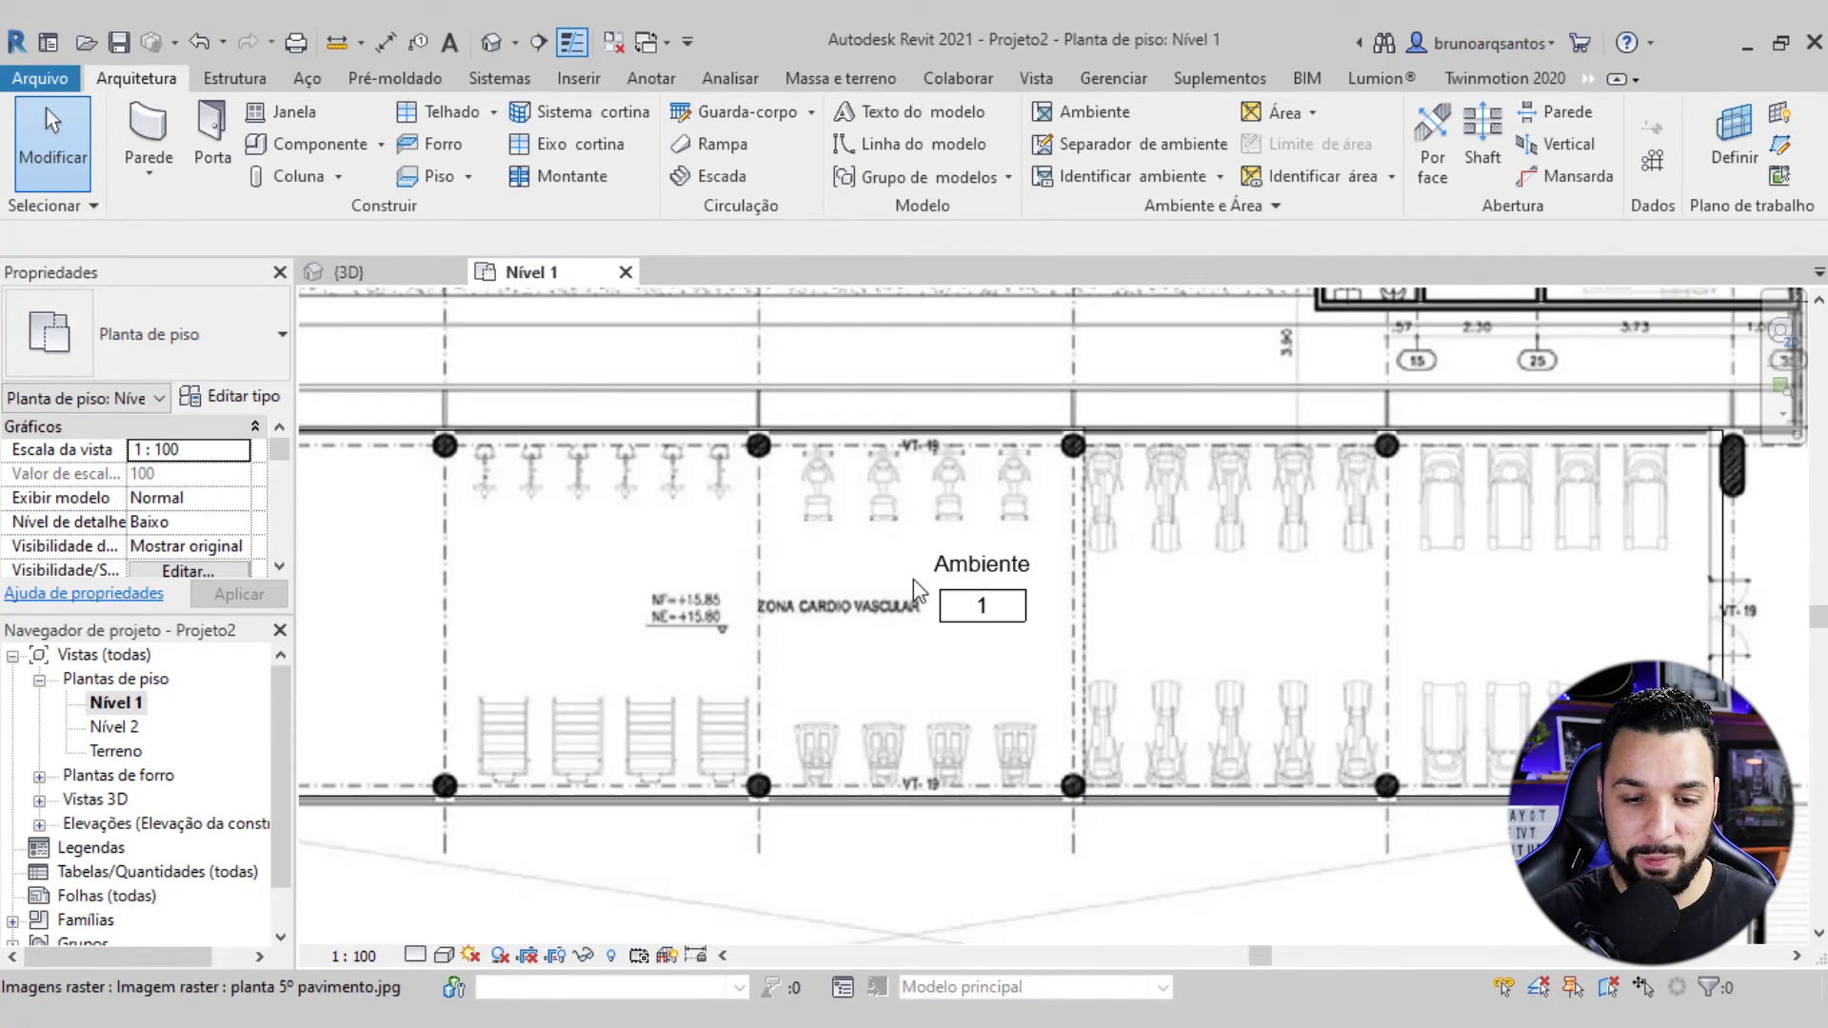
pyautogui.click(978, 581)
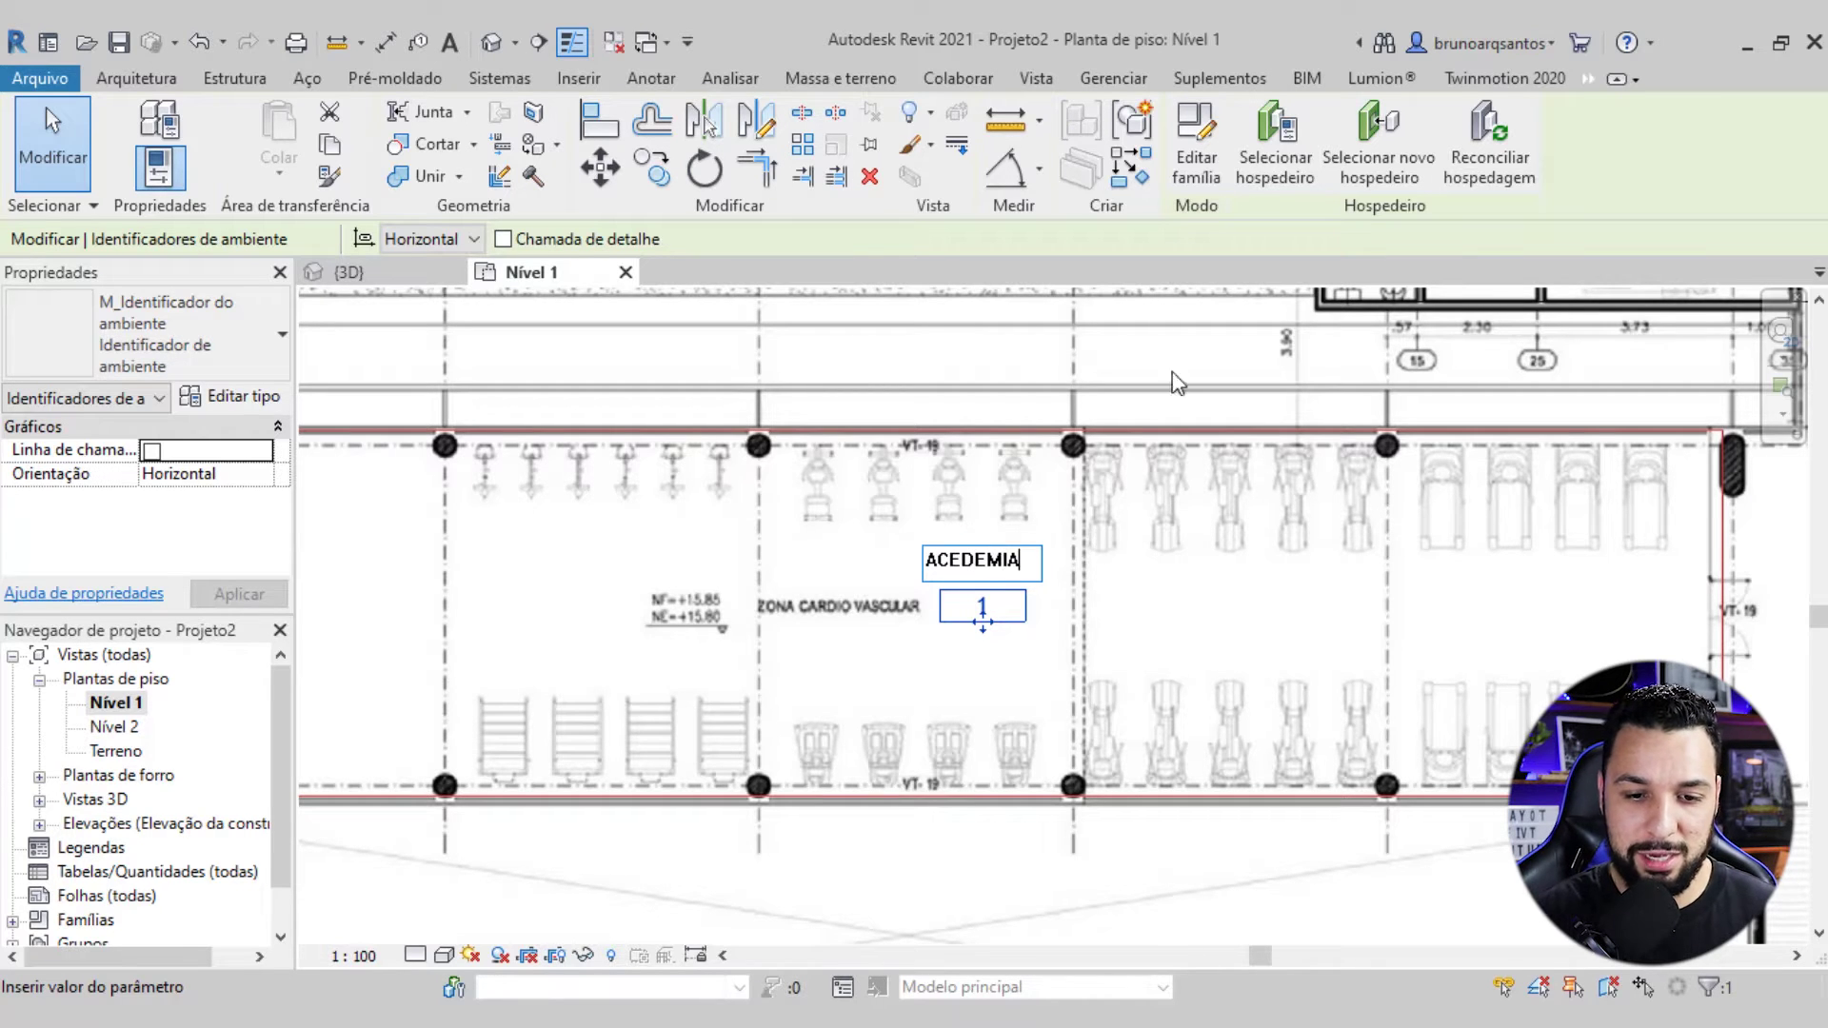
# Name the pool room PISCINA
pyautogui.scroll(-3, 1051, 401)
pyautogui.moveTo(953, 714); pyautogui.dragTo(952, 552, button='middle')
pyautogui.scroll(2, 945, 666)
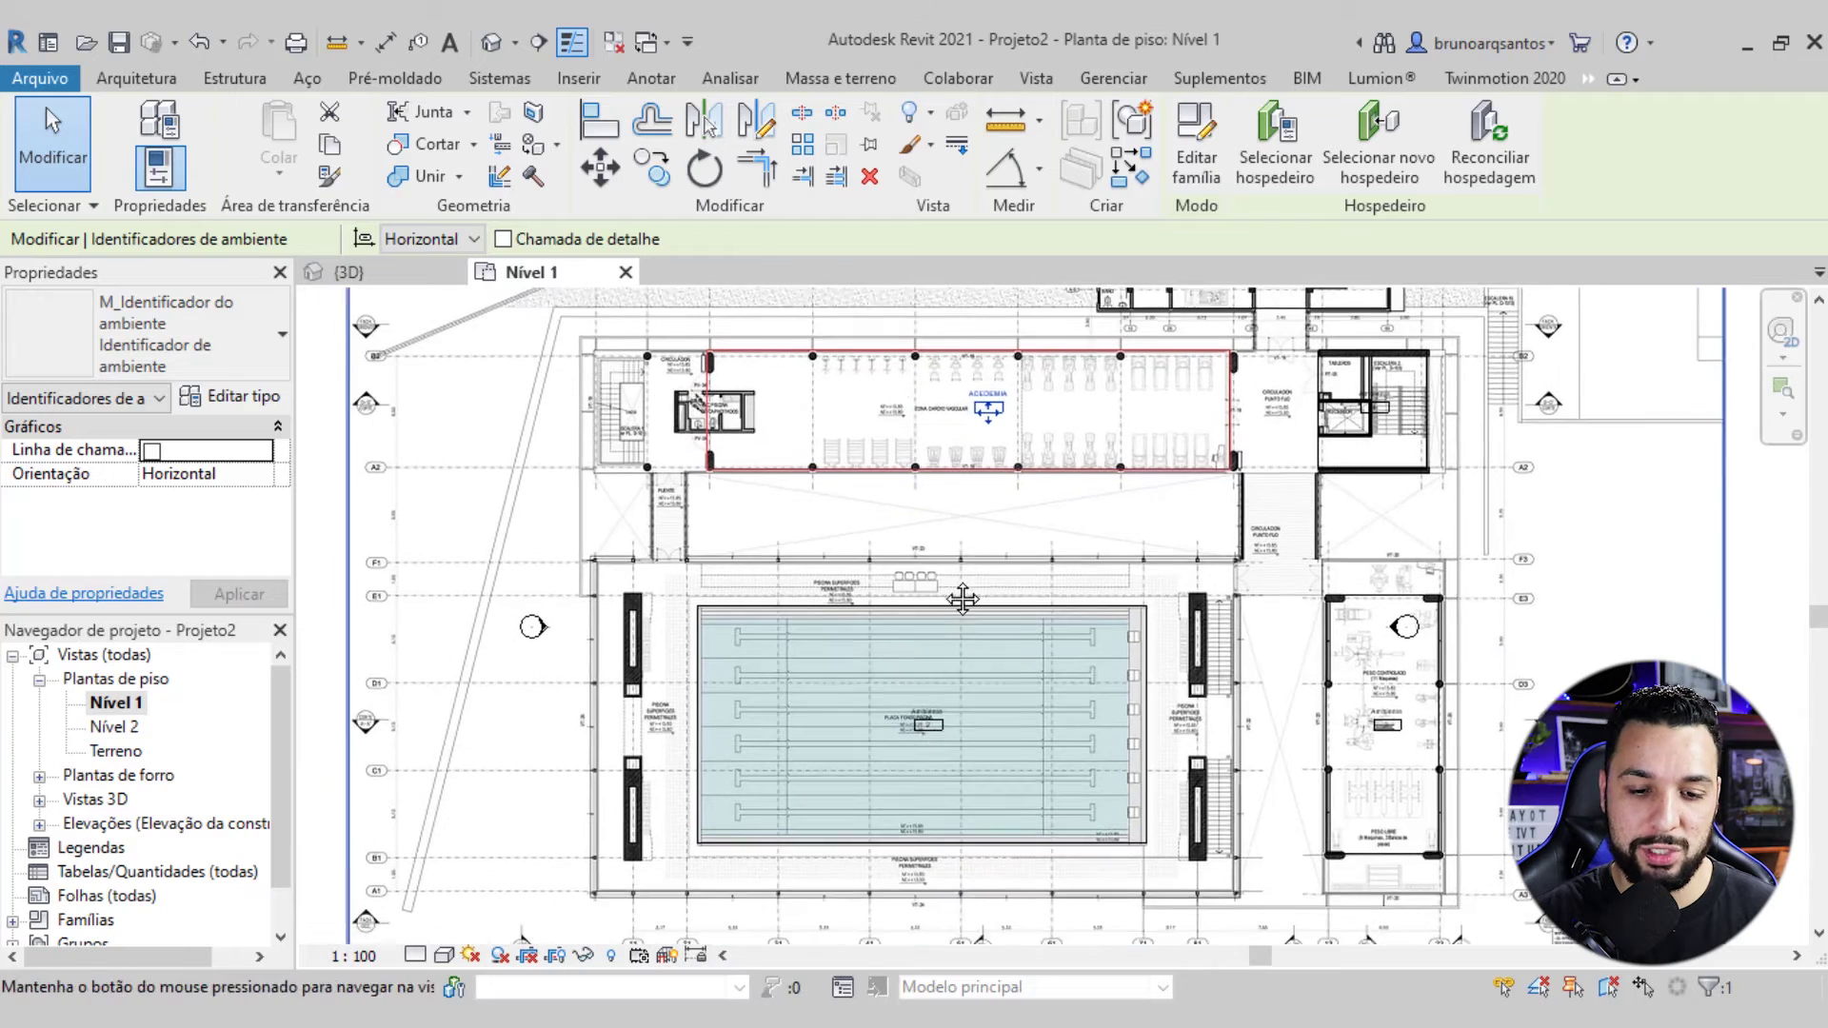
pyautogui.scroll(2, 946, 733)
pyautogui.click(946, 724)
pyautogui.scroll(2, 945, 723)
pyautogui.click(946, 643)
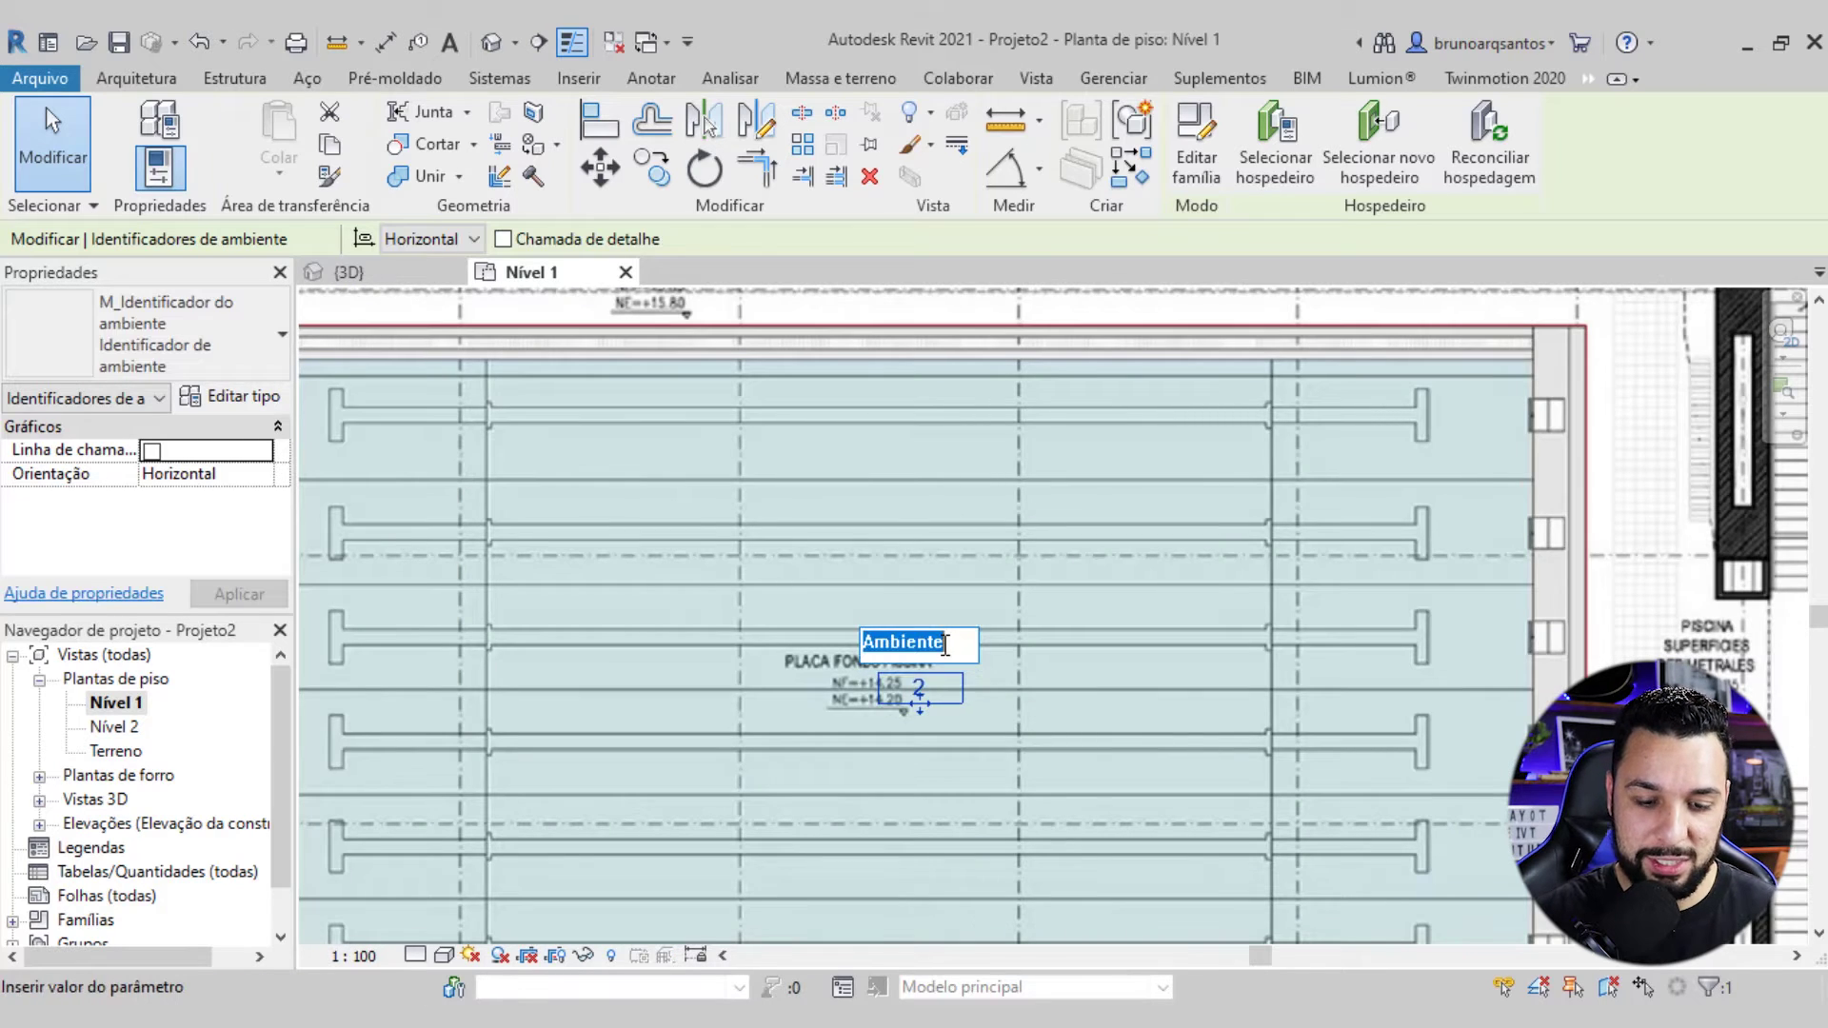
pyautogui.write('PISCINA')
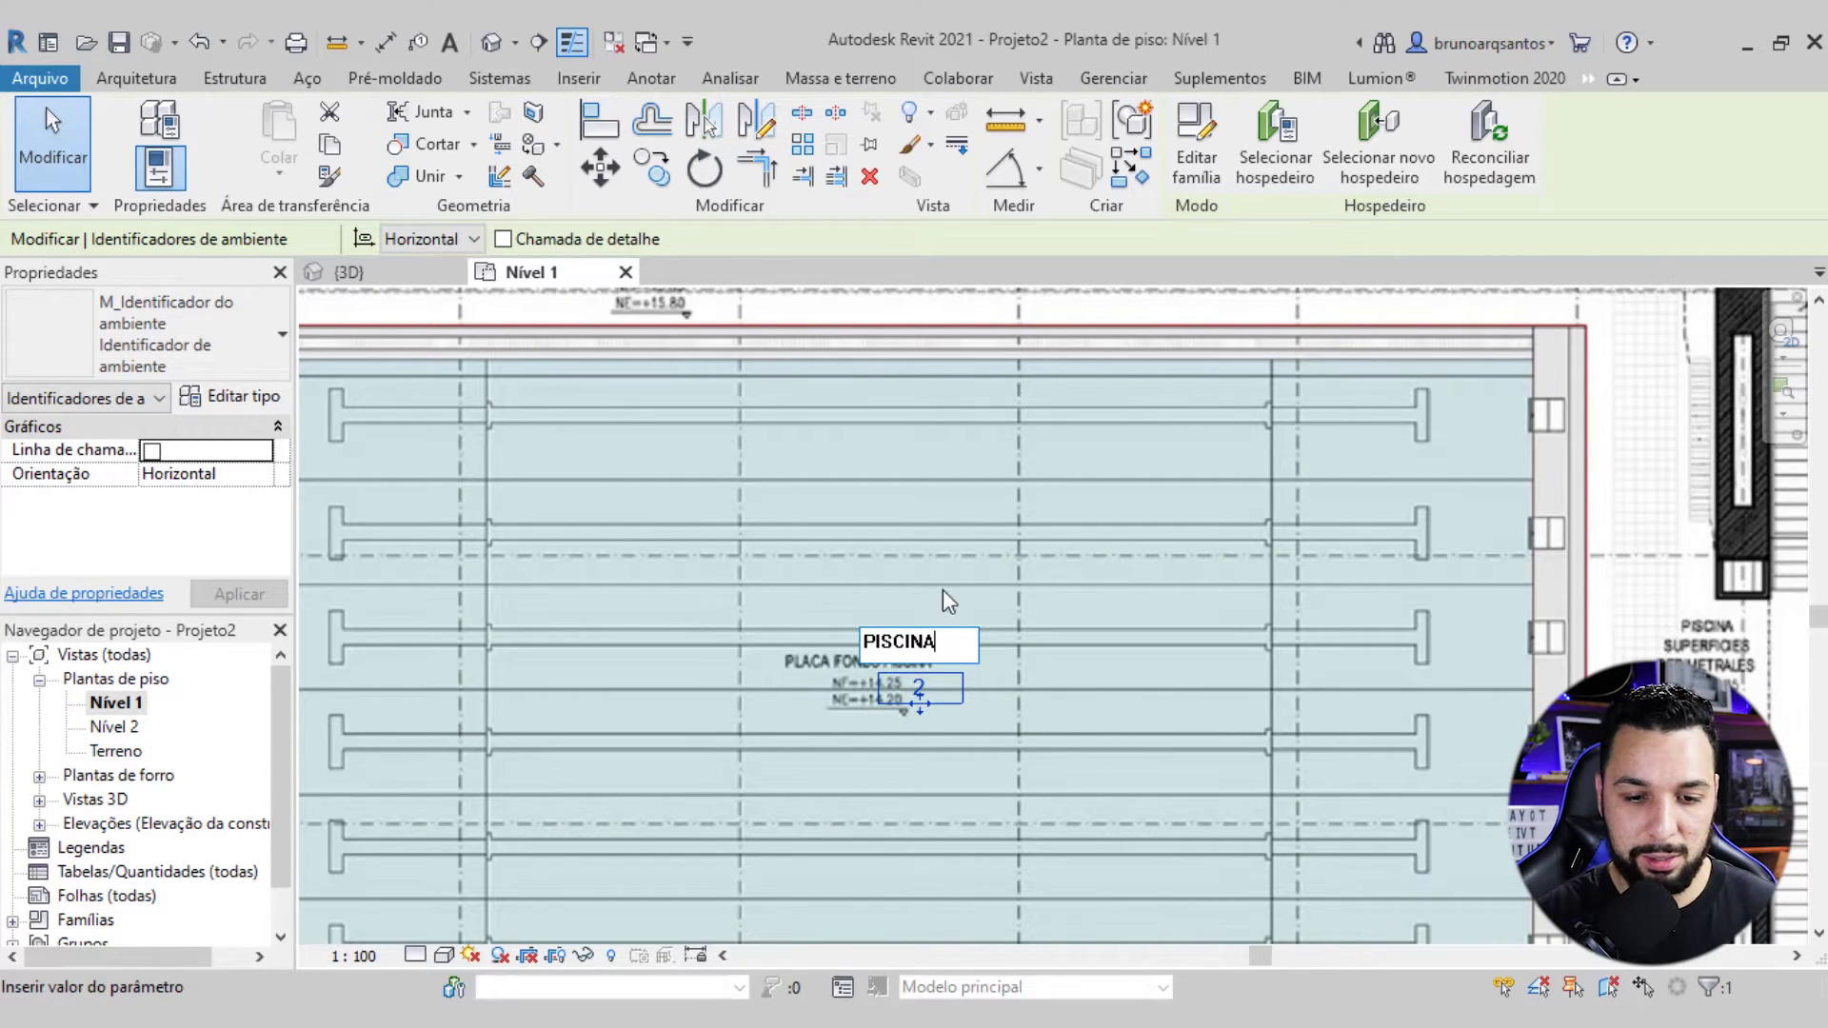
pyautogui.press('Return')
# Select the right-hand room's tag for renaming
pyautogui.scroll(-3, 975, 534)
pyautogui.scroll(-2, 1164, 602)
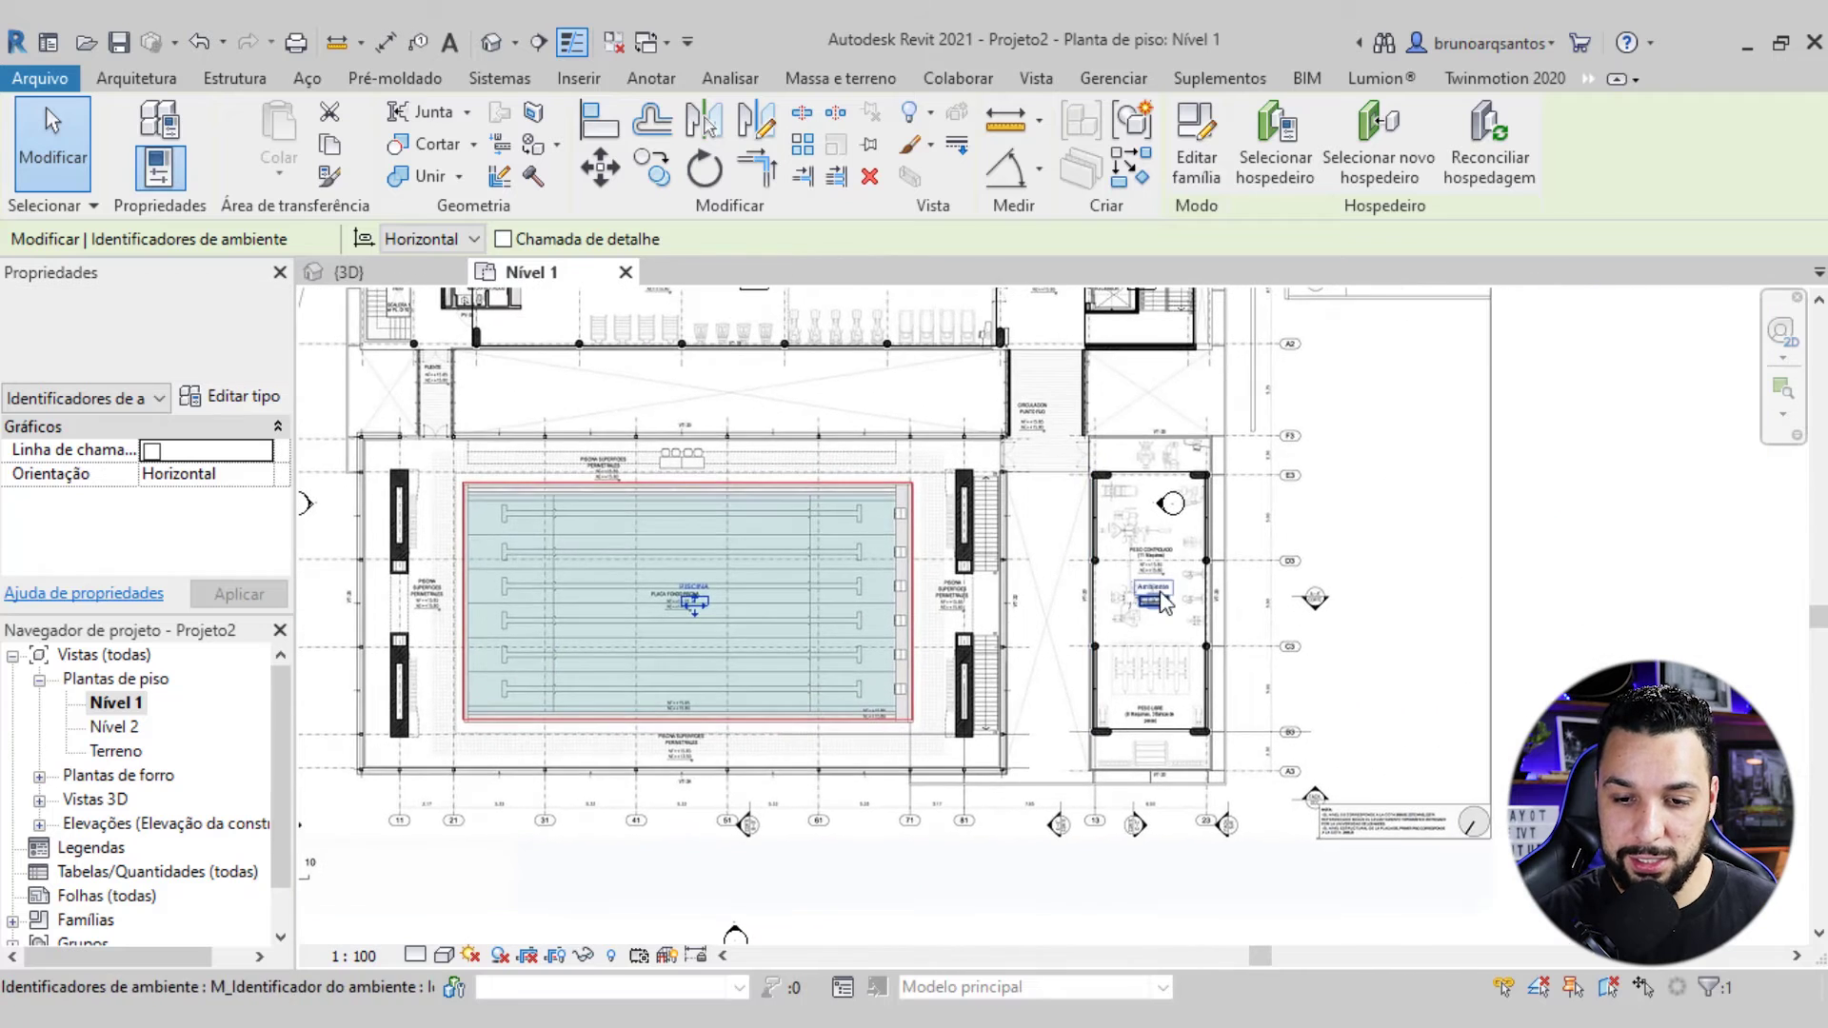
pyautogui.click(1162, 598)
pyautogui.scroll(3, 1161, 598)
# Name the right-hand room ADMINISTRAÇÃO and the stair room CIRCULAÇÃO
pyautogui.scroll(2, 1156, 600)
pyautogui.click(1154, 598)
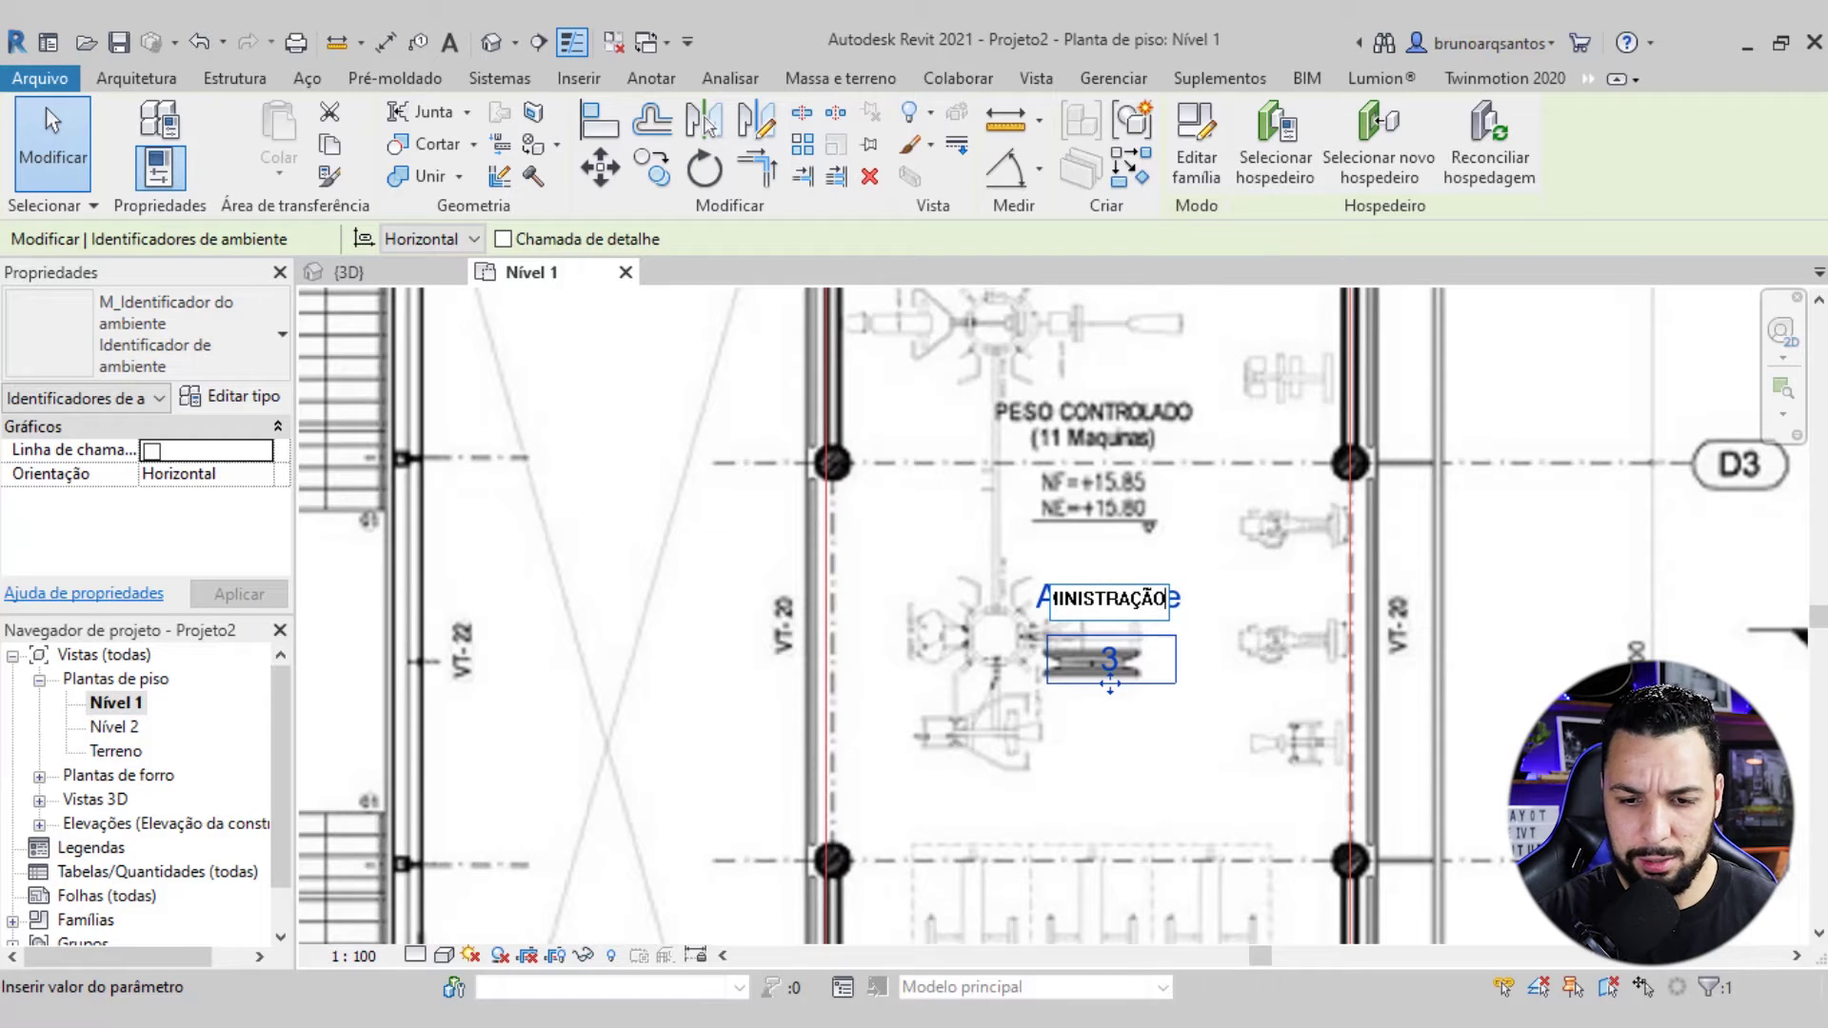
pyautogui.press('Return')
pyautogui.scroll(-2, 1208, 548)
pyautogui.scroll(-2, 1095, 523)
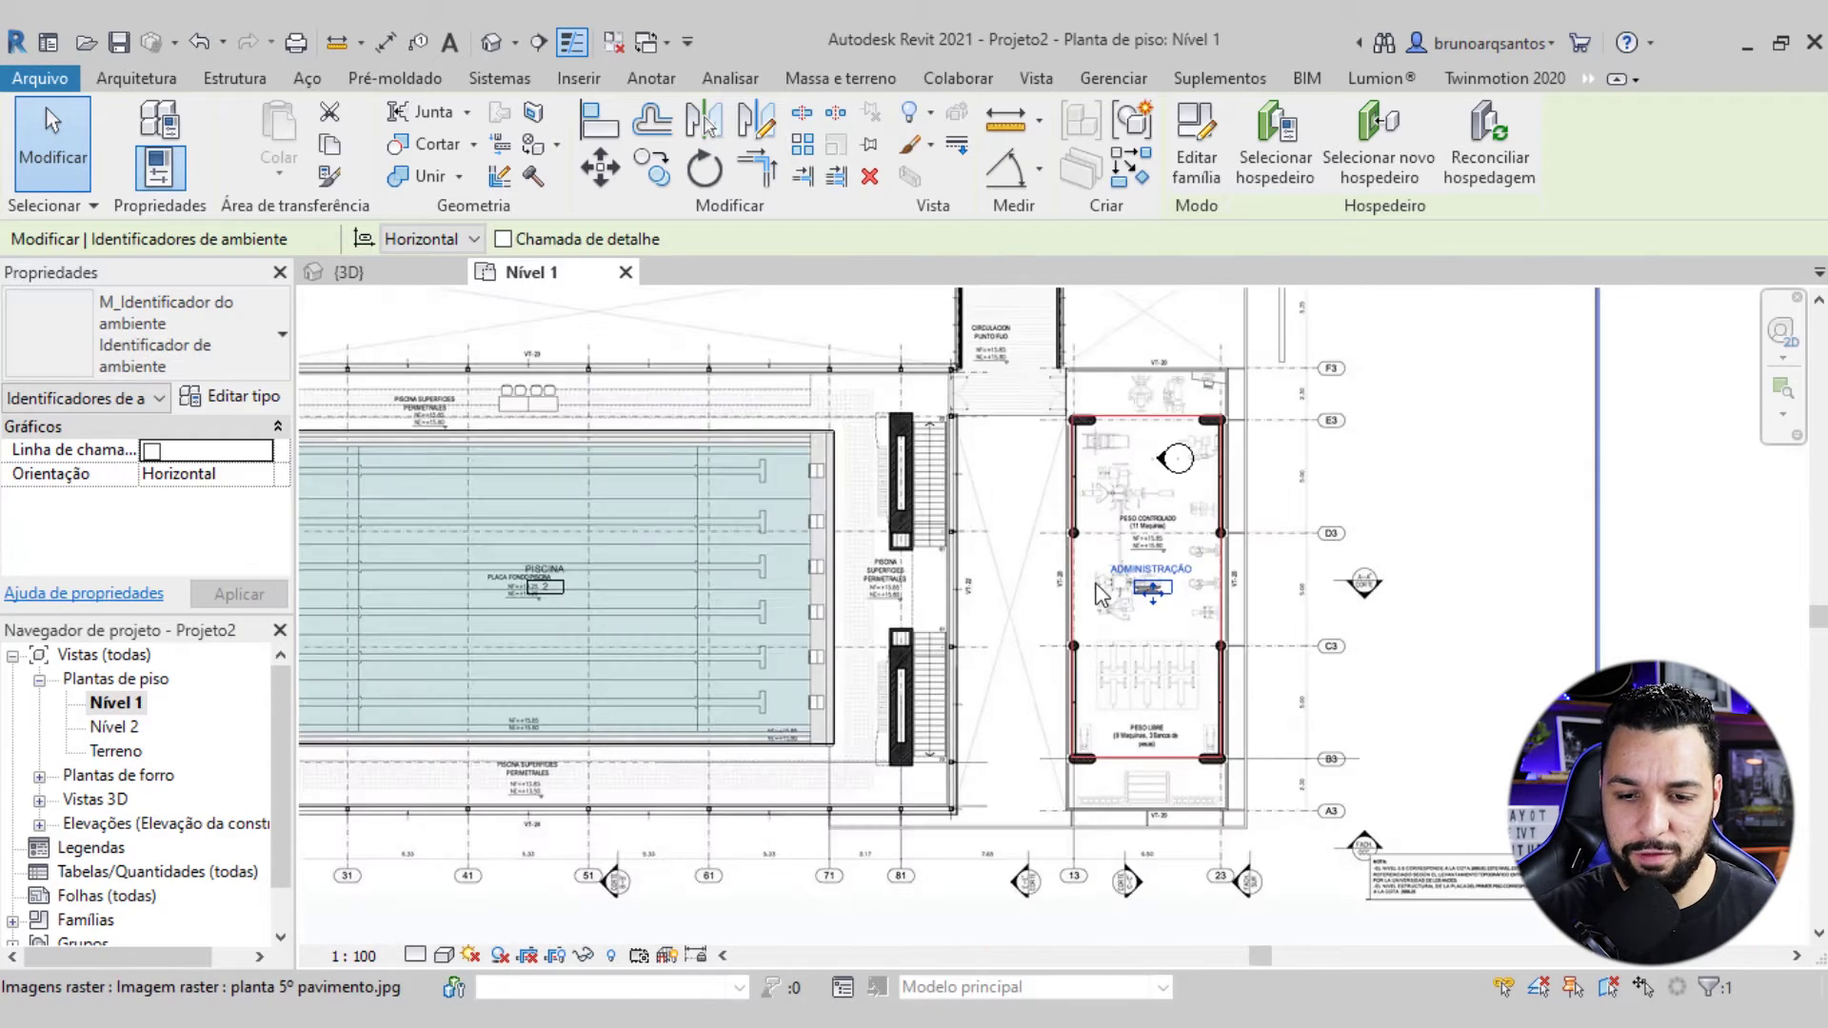
pyautogui.scroll(-2, 959, 505)
pyautogui.moveTo(959, 505); pyautogui.dragTo(886, 719, button='middle')
pyautogui.scroll(2, 1038, 490)
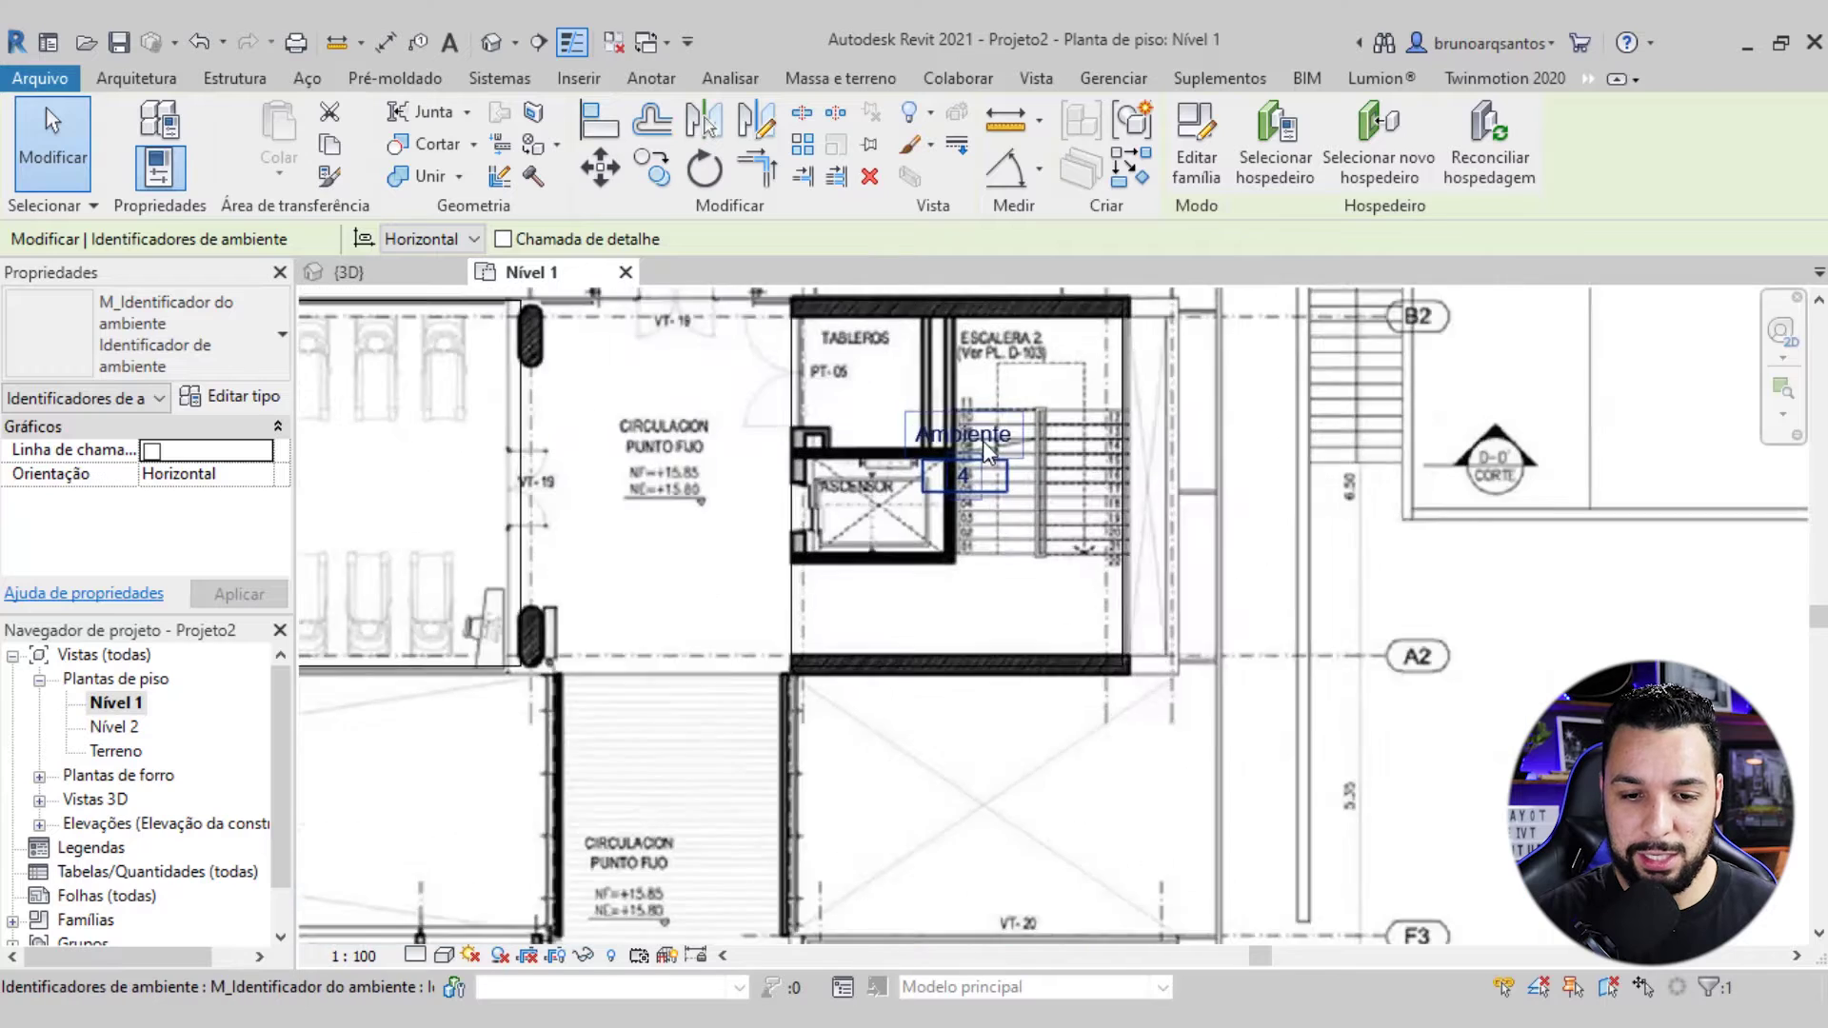
pyautogui.scroll(2, 1033, 481)
pyautogui.click(995, 438)
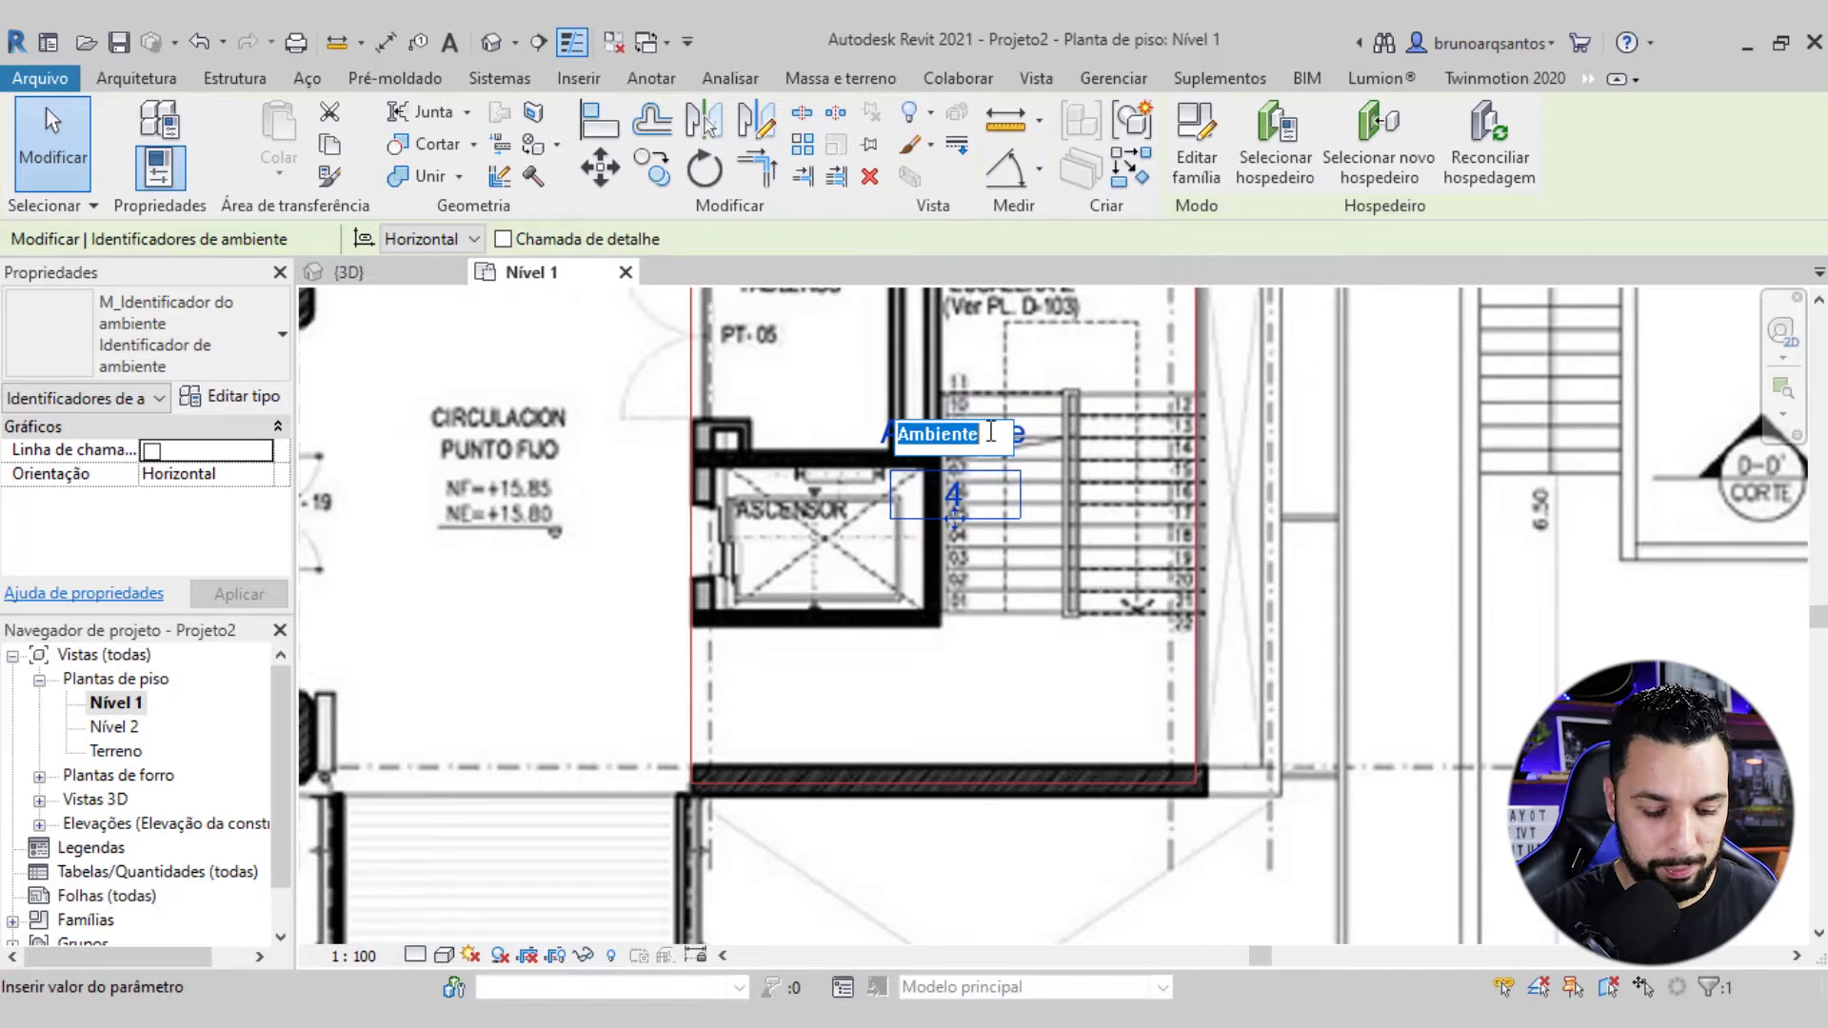
pyautogui.write('CIRCULAÇ')
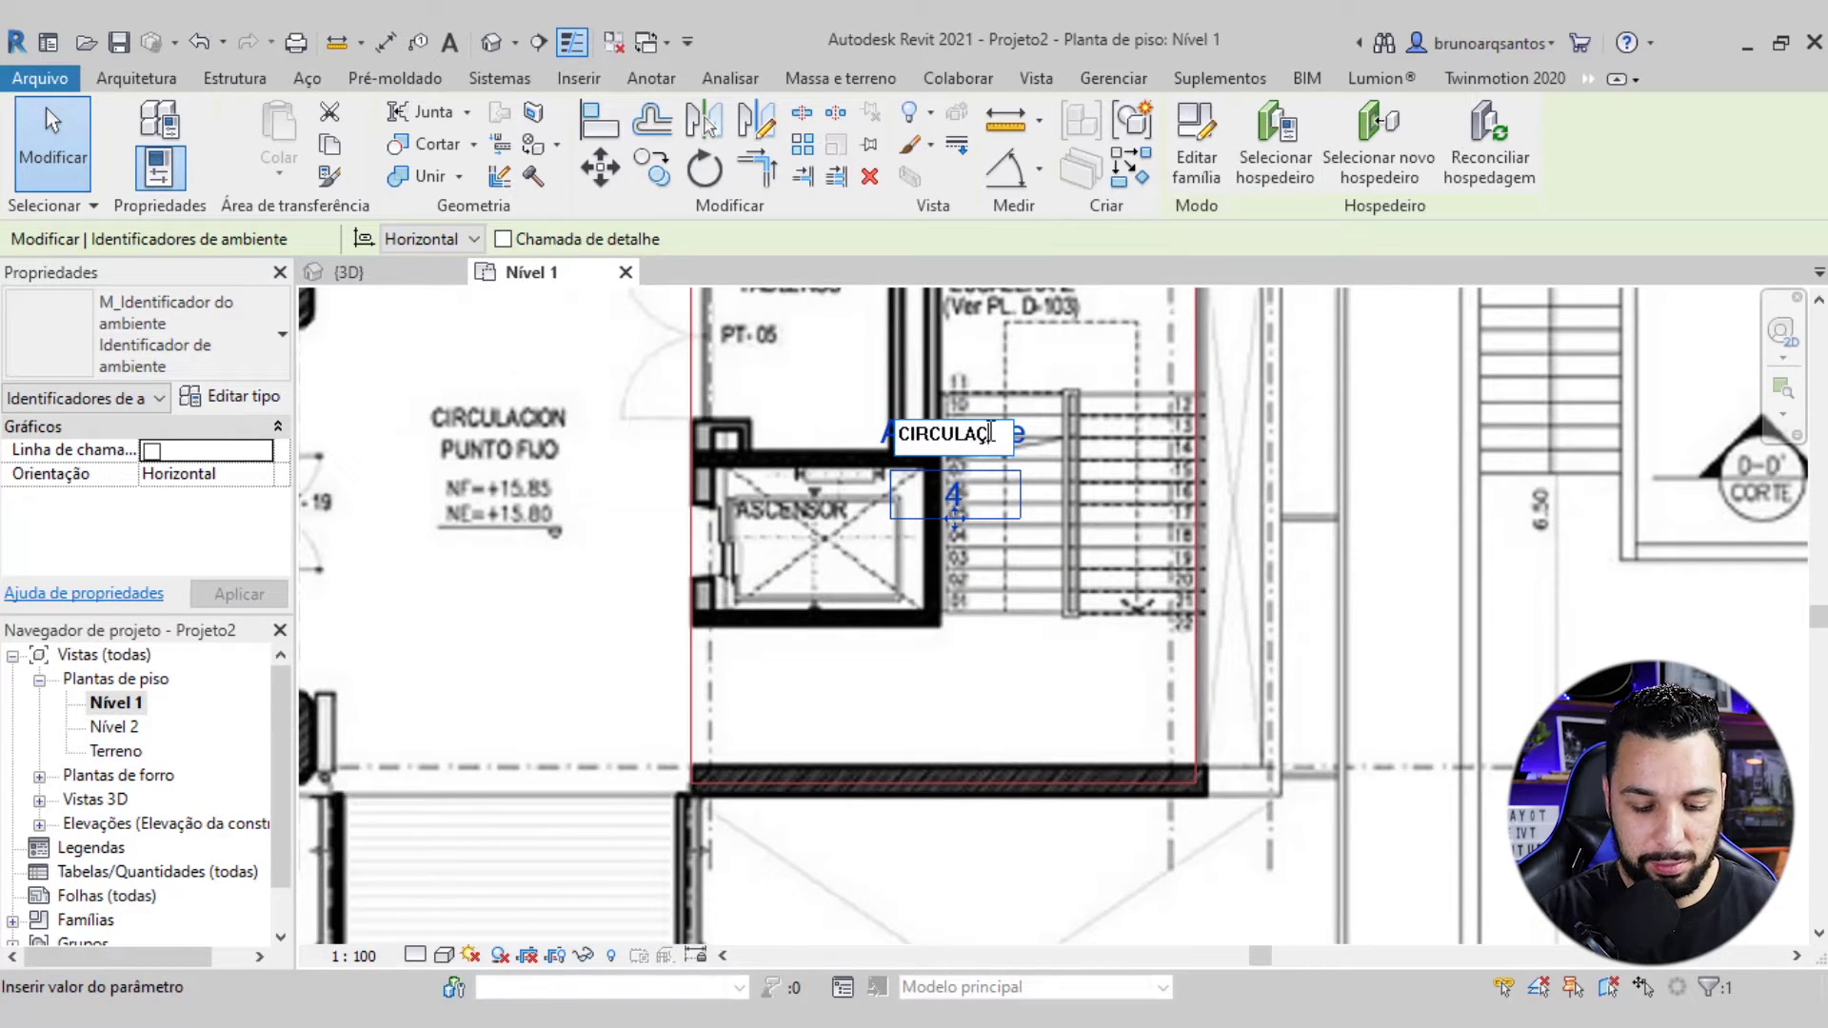
pyautogui.write('ÃO')
# Name the service block room SERVIÇO
pyautogui.scroll(-5, 1076, 745)
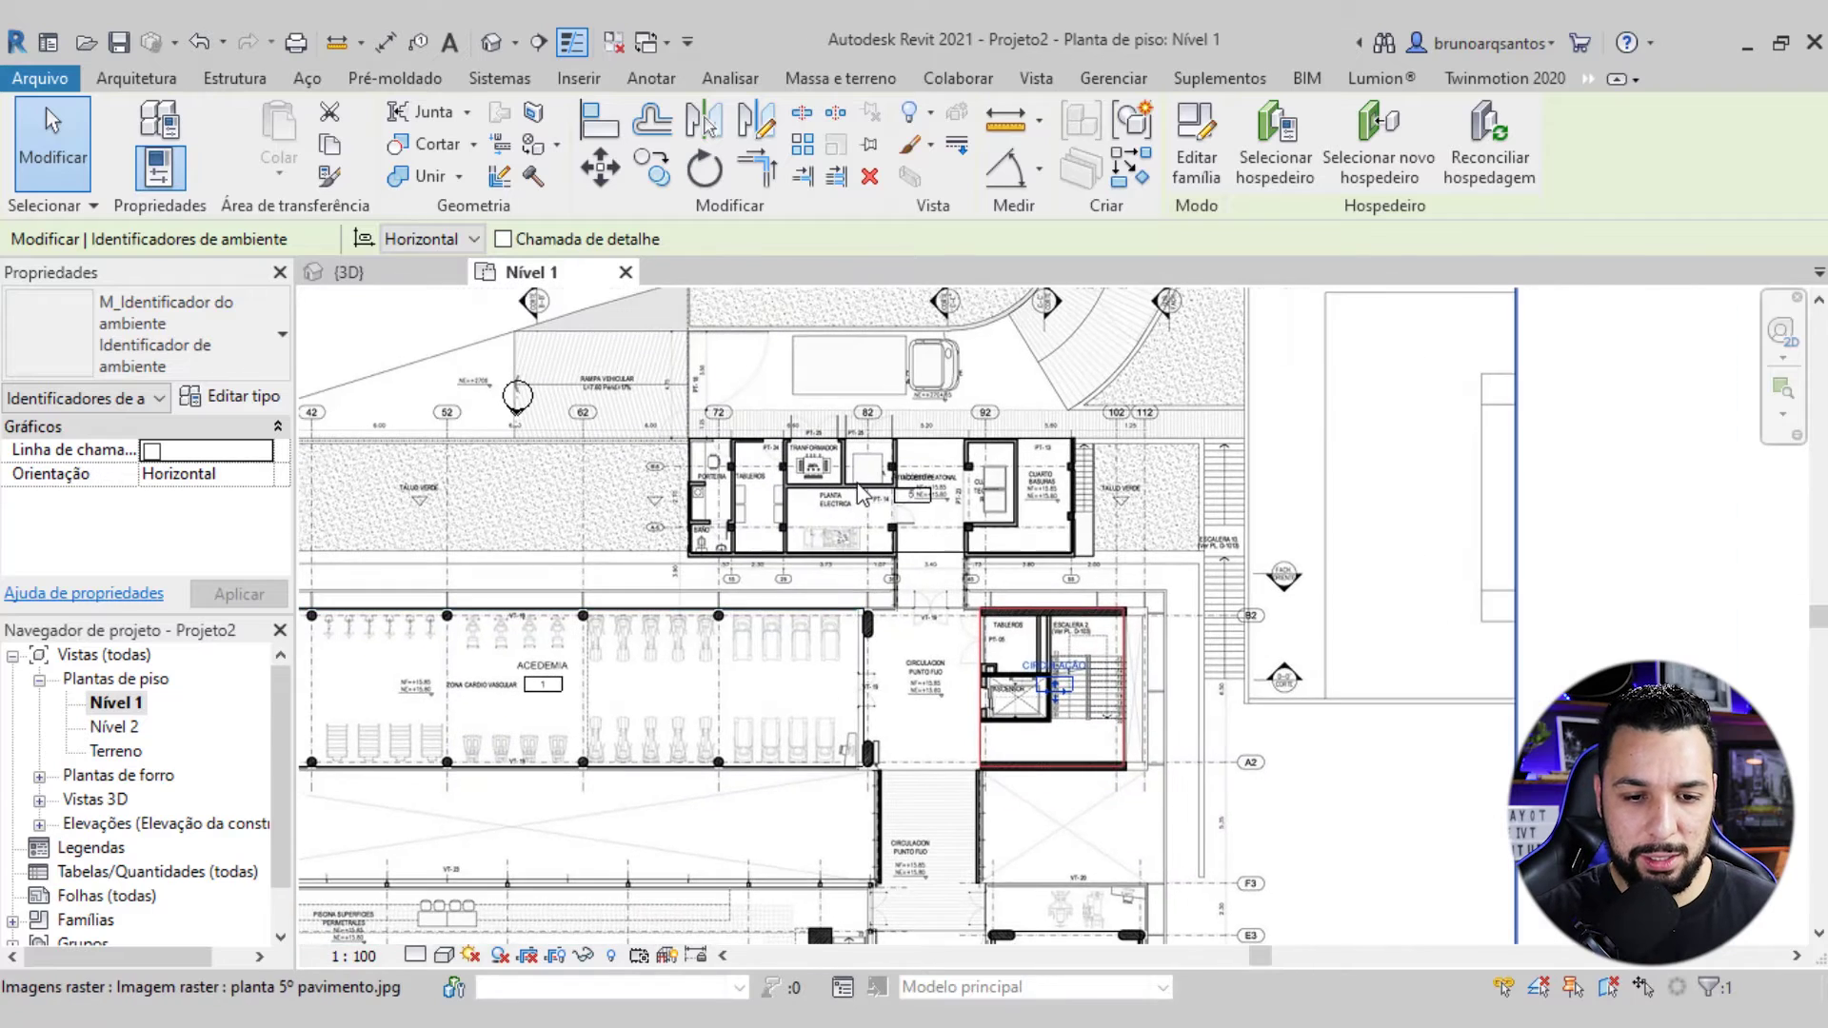
pyautogui.scroll(2, 838, 476)
pyautogui.scroll(-2, 985, 486)
pyautogui.click(990, 465)
pyautogui.write('SERVIÇO')
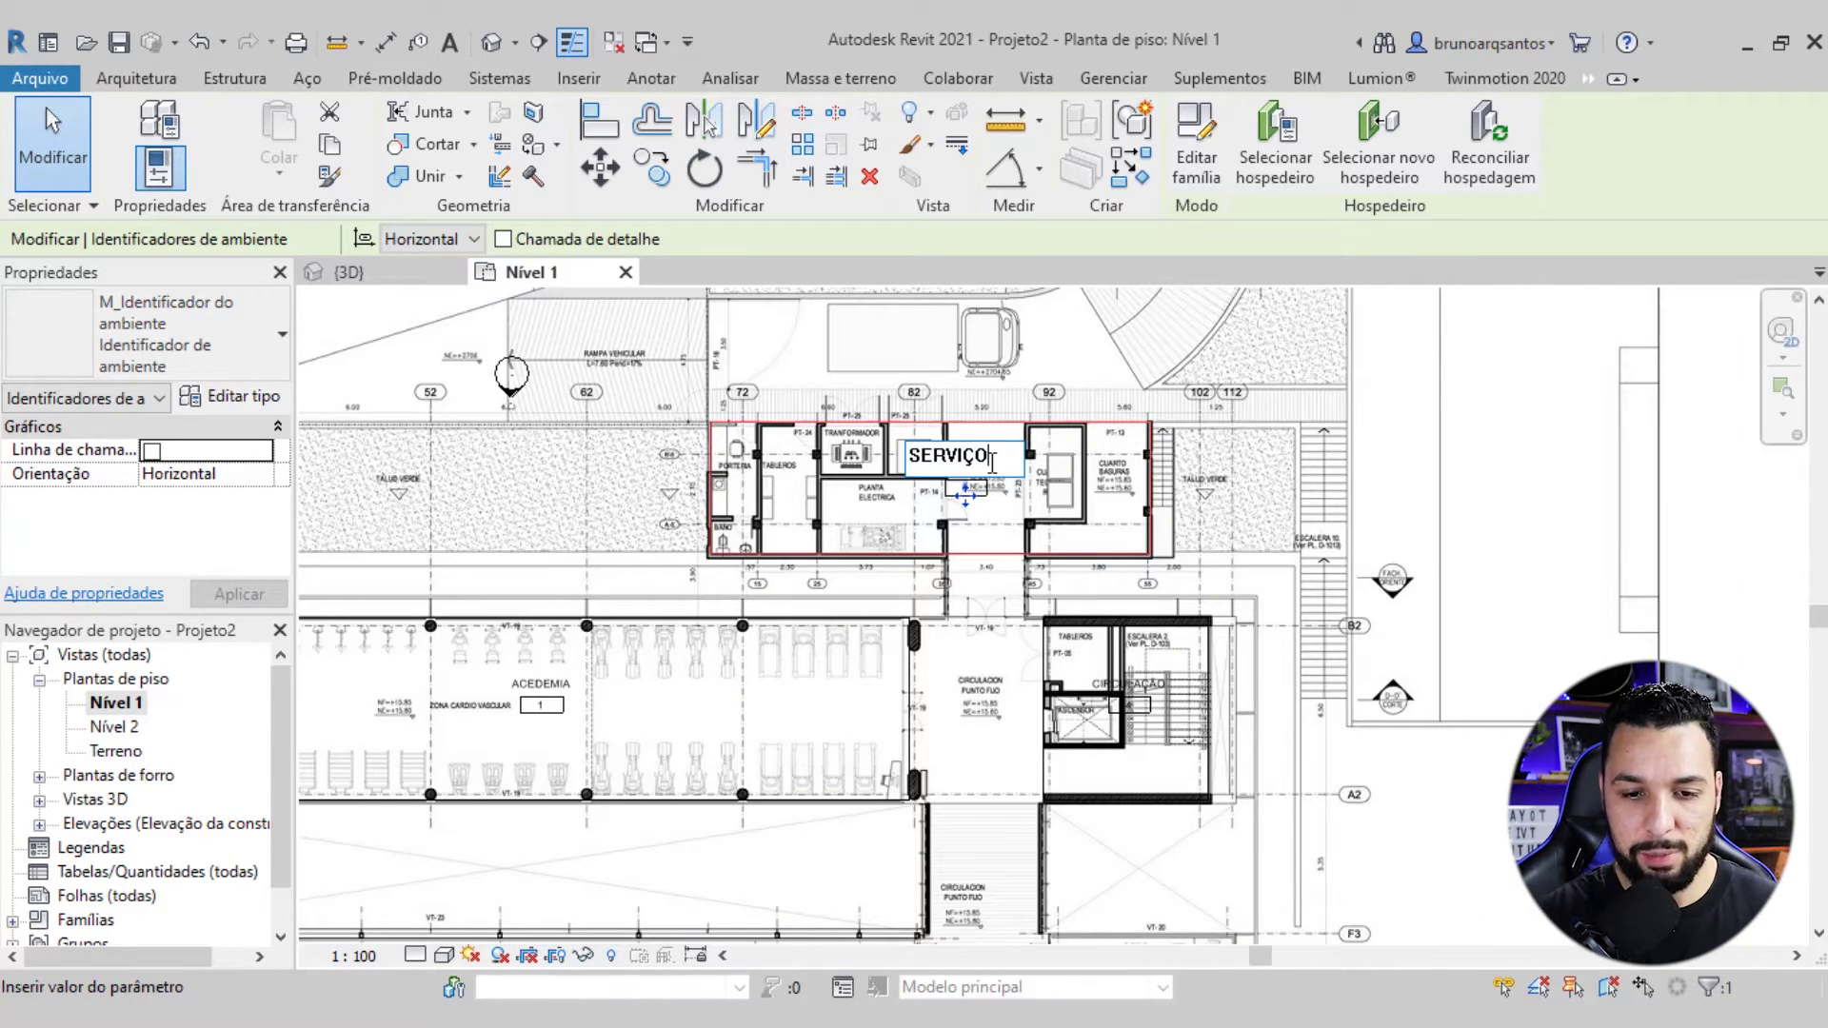
pyautogui.click(990, 486)
# Frame the whole Nível 1 floor plan and switch to the Anotar tab
pyautogui.scroll(-3, 990, 486)
pyautogui.scroll(2, 991, 485)
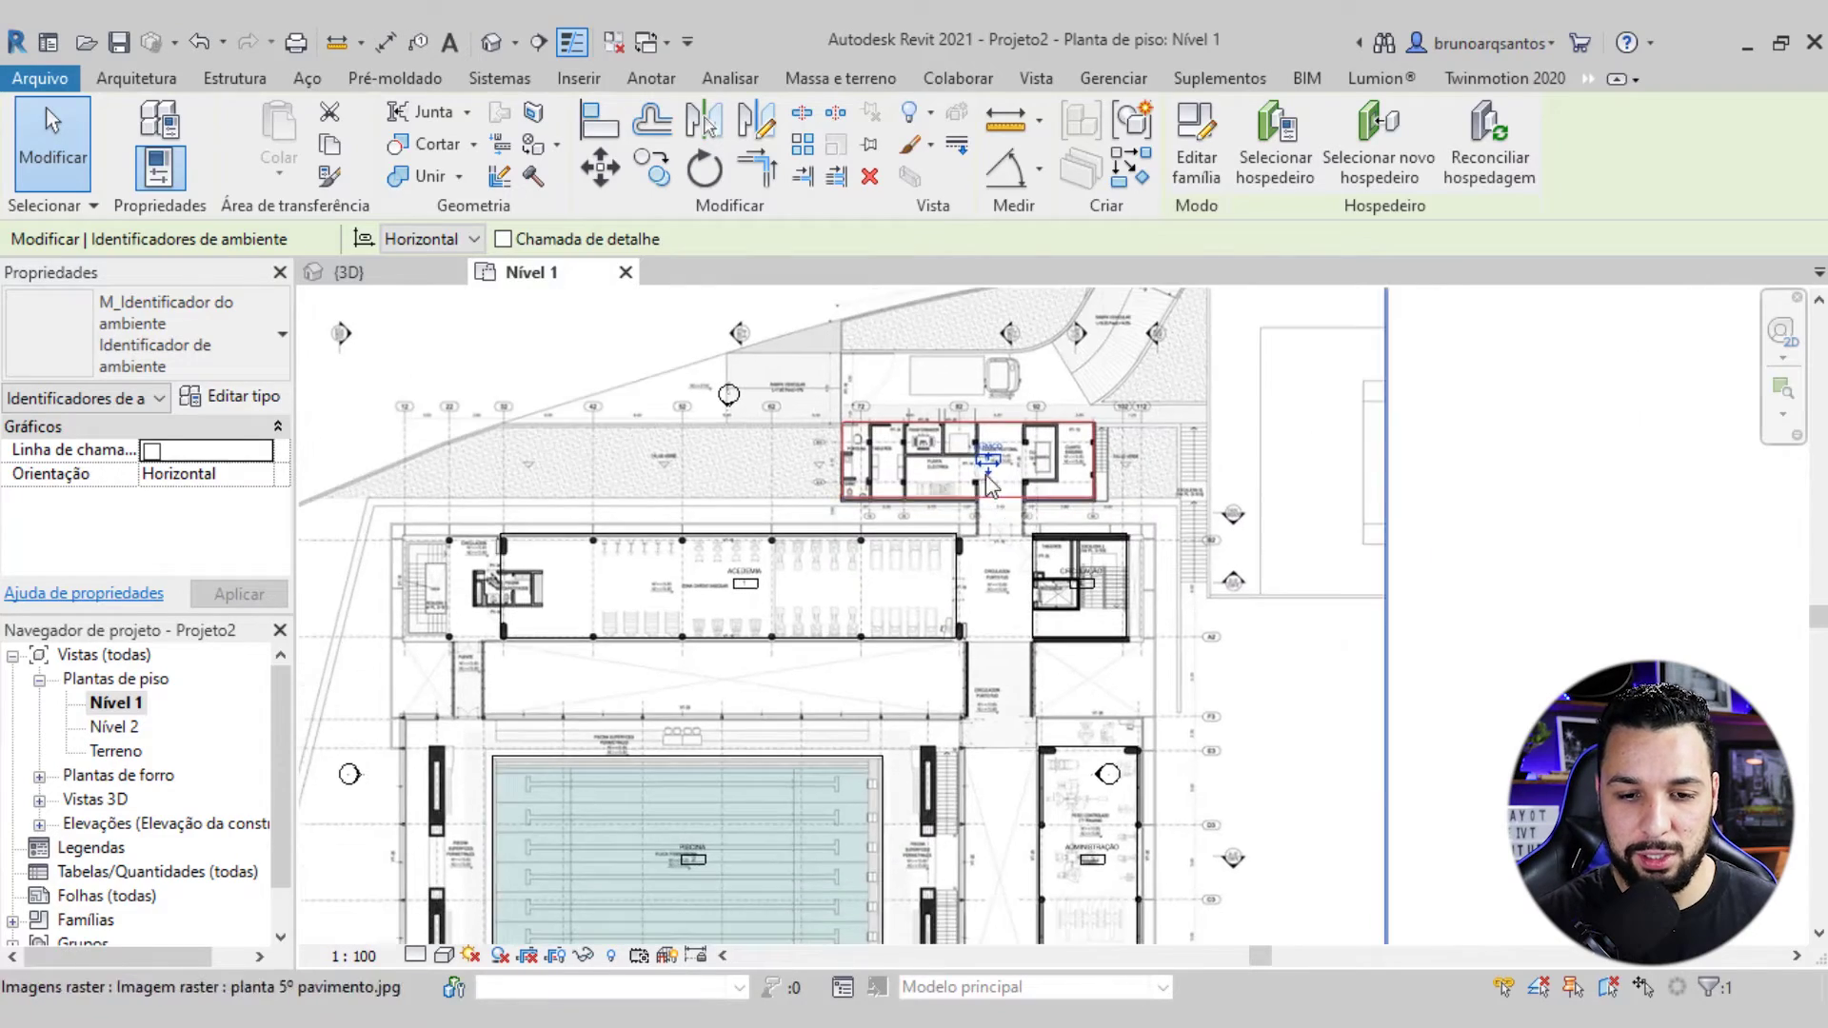
pyautogui.scroll(5, 990, 485)
pyautogui.scroll(-5, 971, 533)
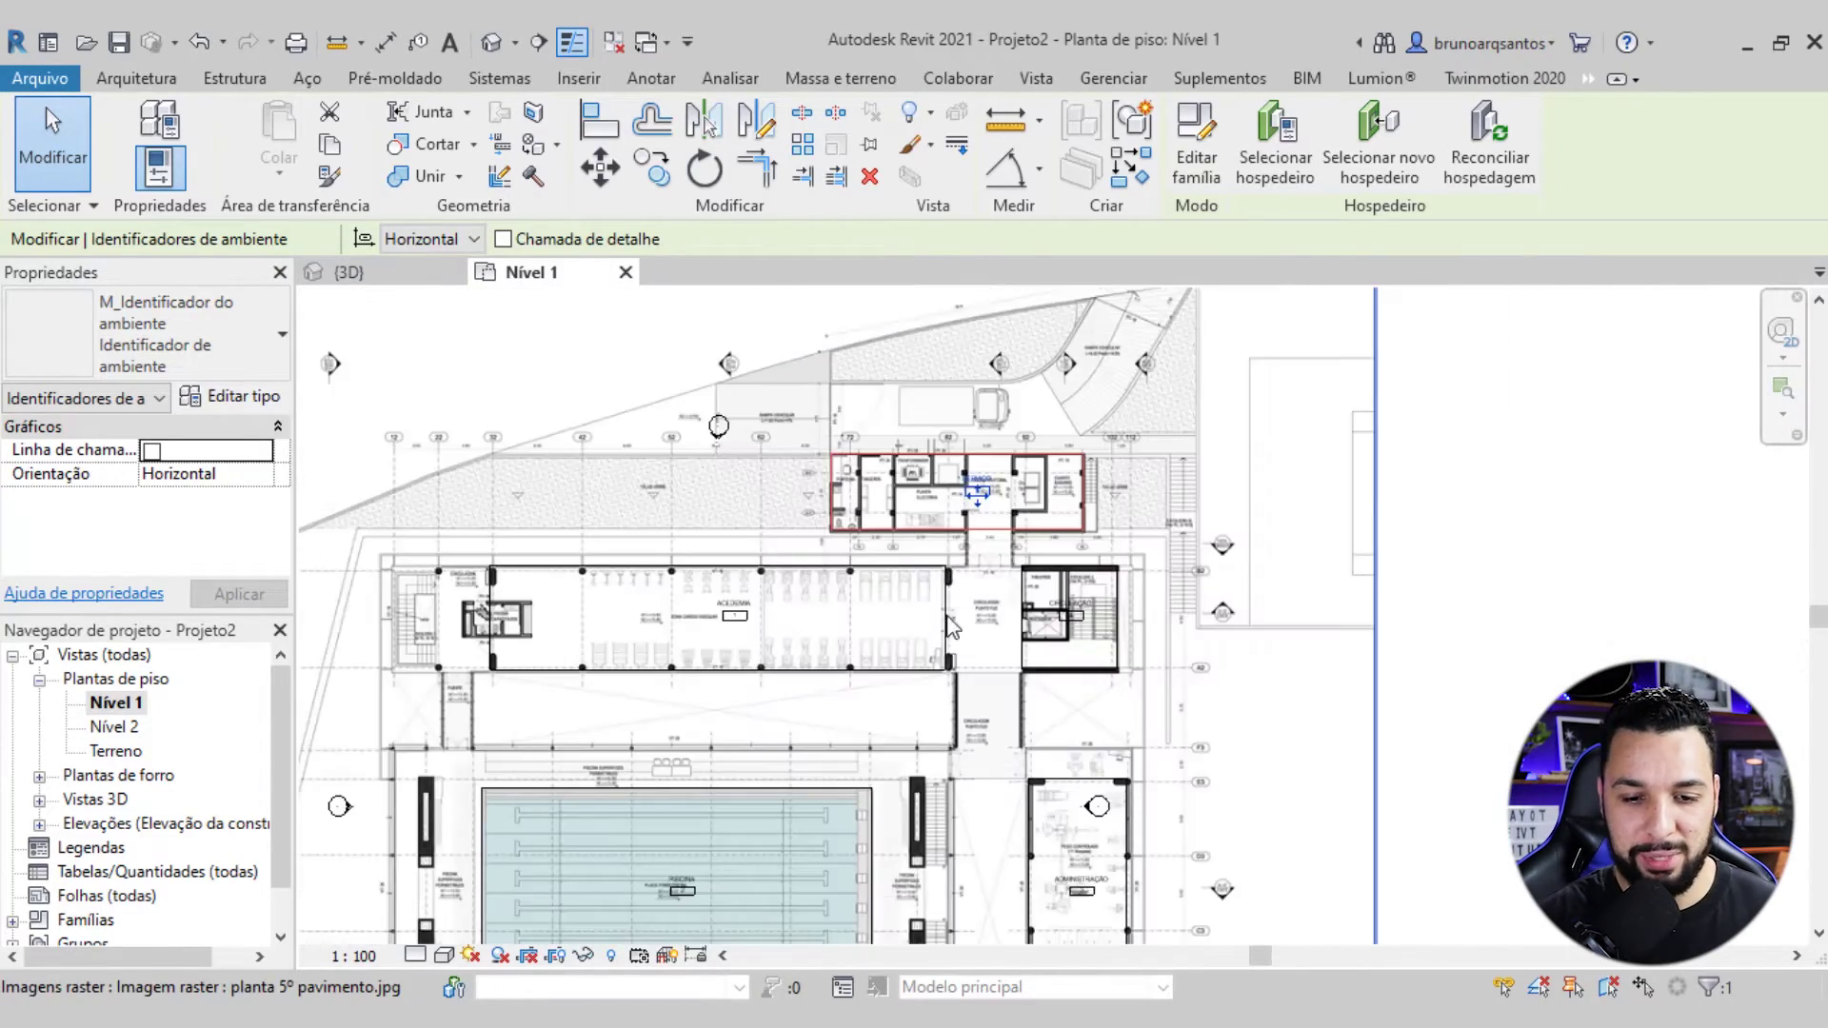
pyautogui.scroll(-2, 951, 629)
pyautogui.moveTo(862, 571); pyautogui.dragTo(870, 583, button='middle')
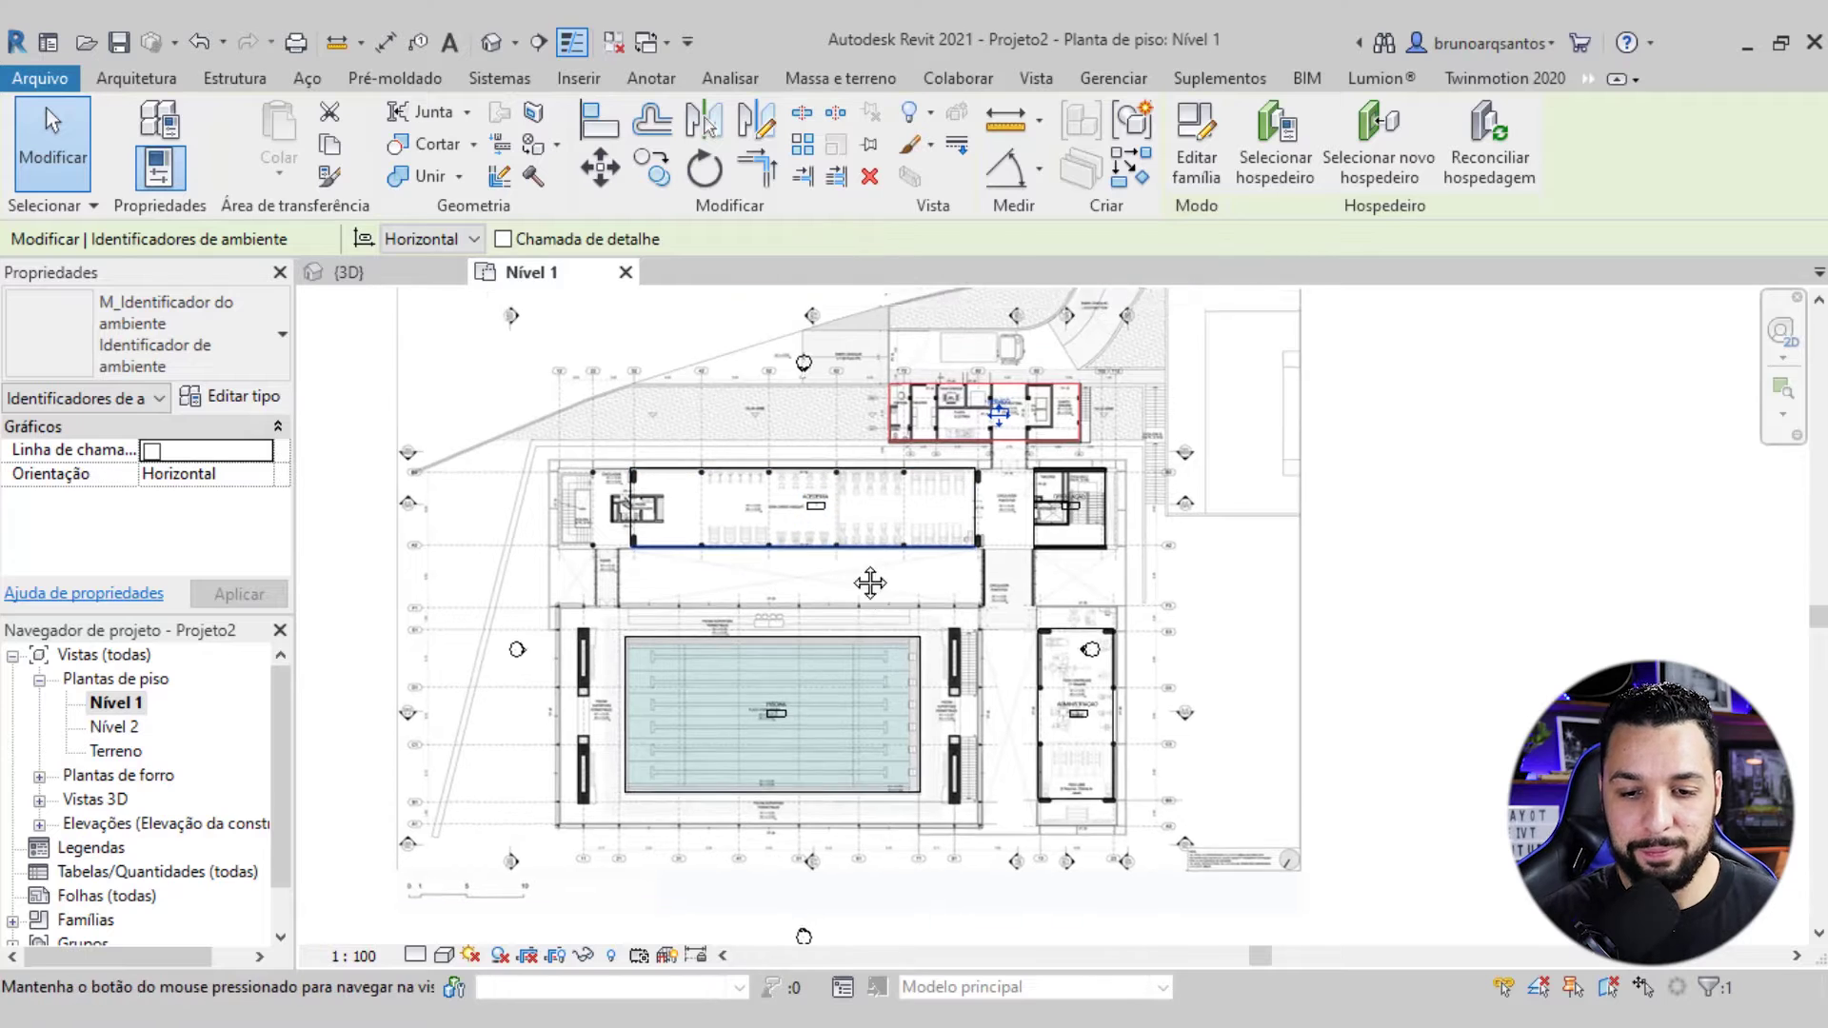
pyautogui.scroll(-1, 952, 623)
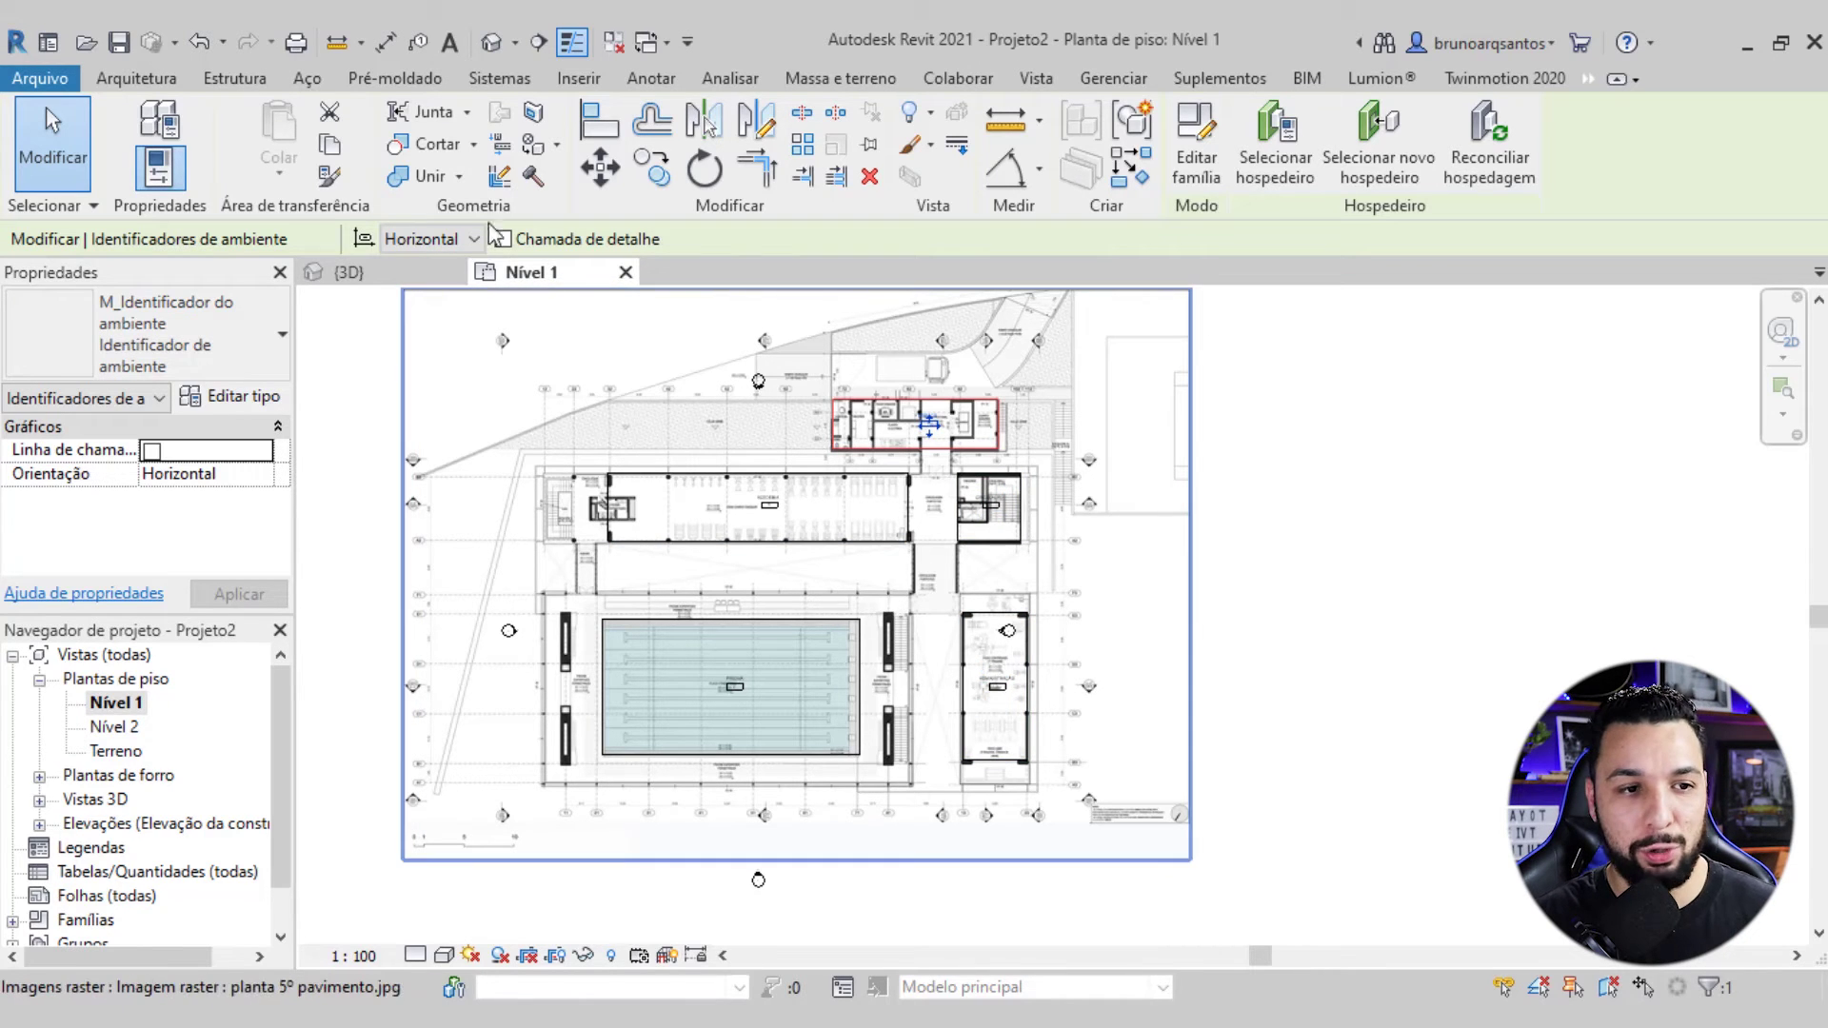
pyautogui.click(653, 86)
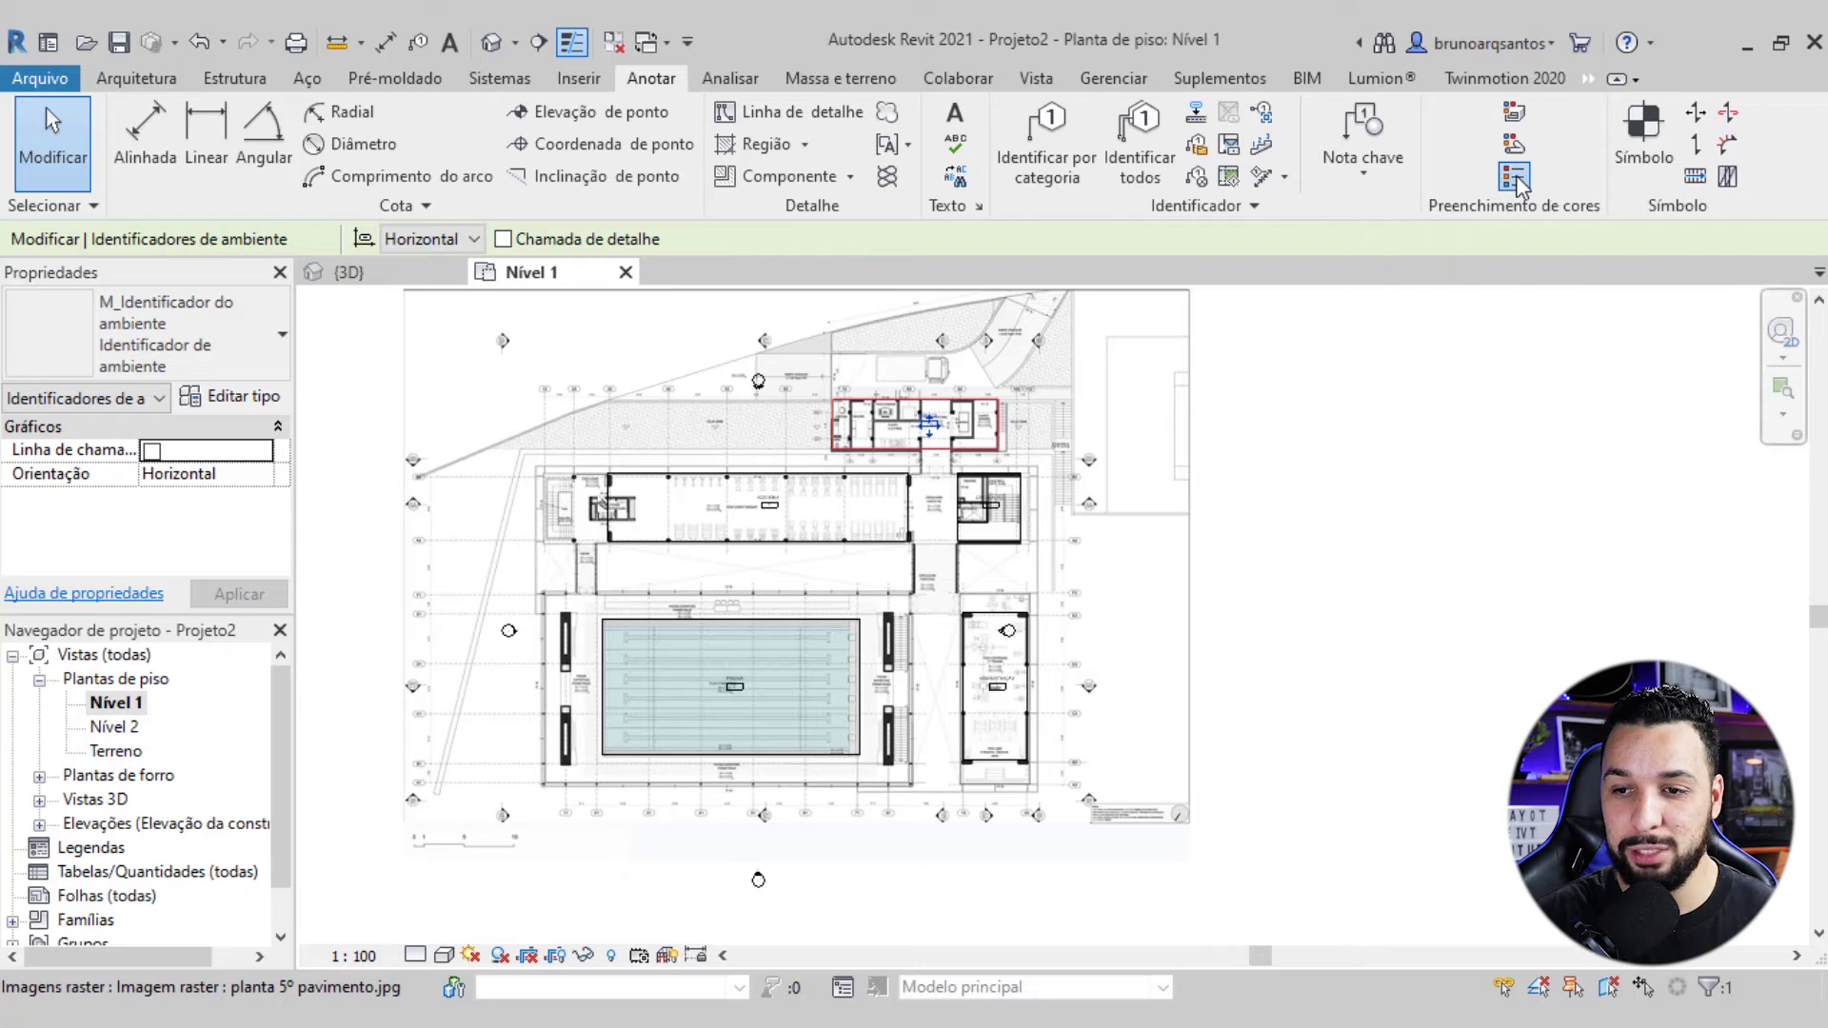
# Place a colour-fill legend beside the plan with space type Ambientes and colour scheme Nome
pyautogui.click(1514, 176)
pyautogui.scroll(2, 1123, 553)
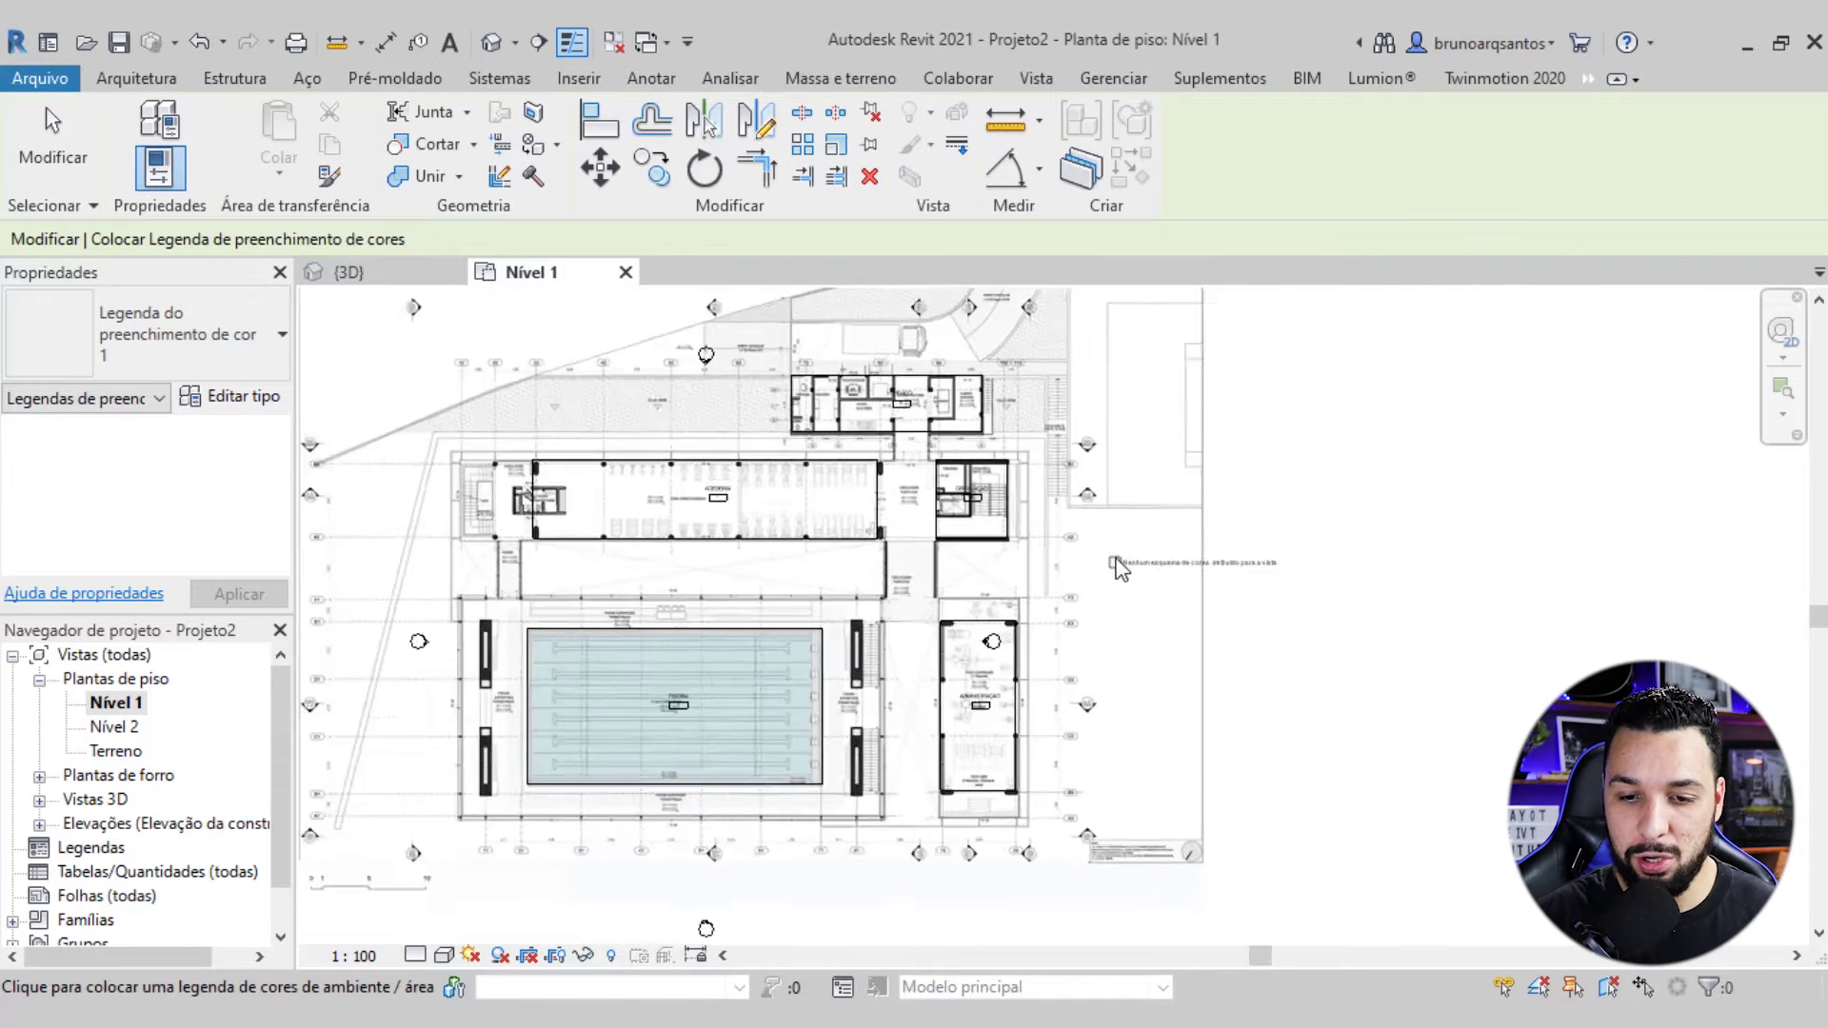
pyautogui.scroll(3, 1124, 557)
pyautogui.click(1124, 559)
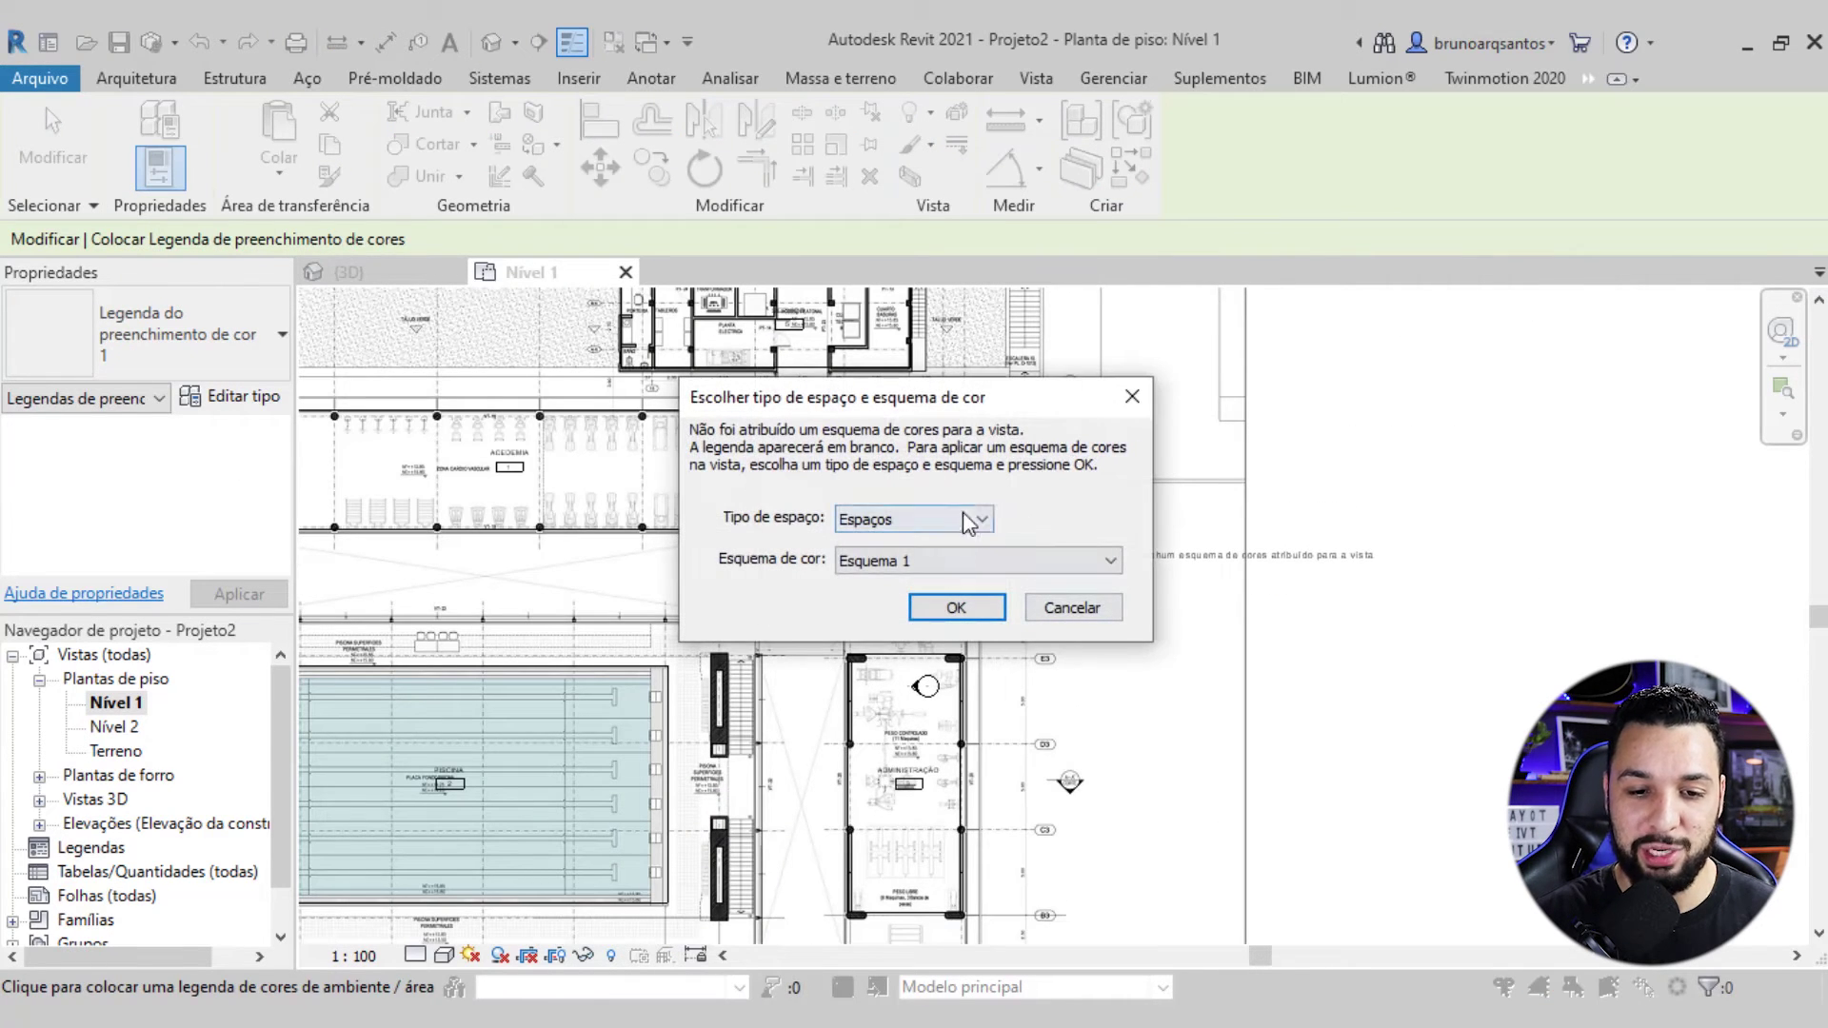
pyautogui.moveTo(960, 411); pyautogui.dragTo(941, 395)
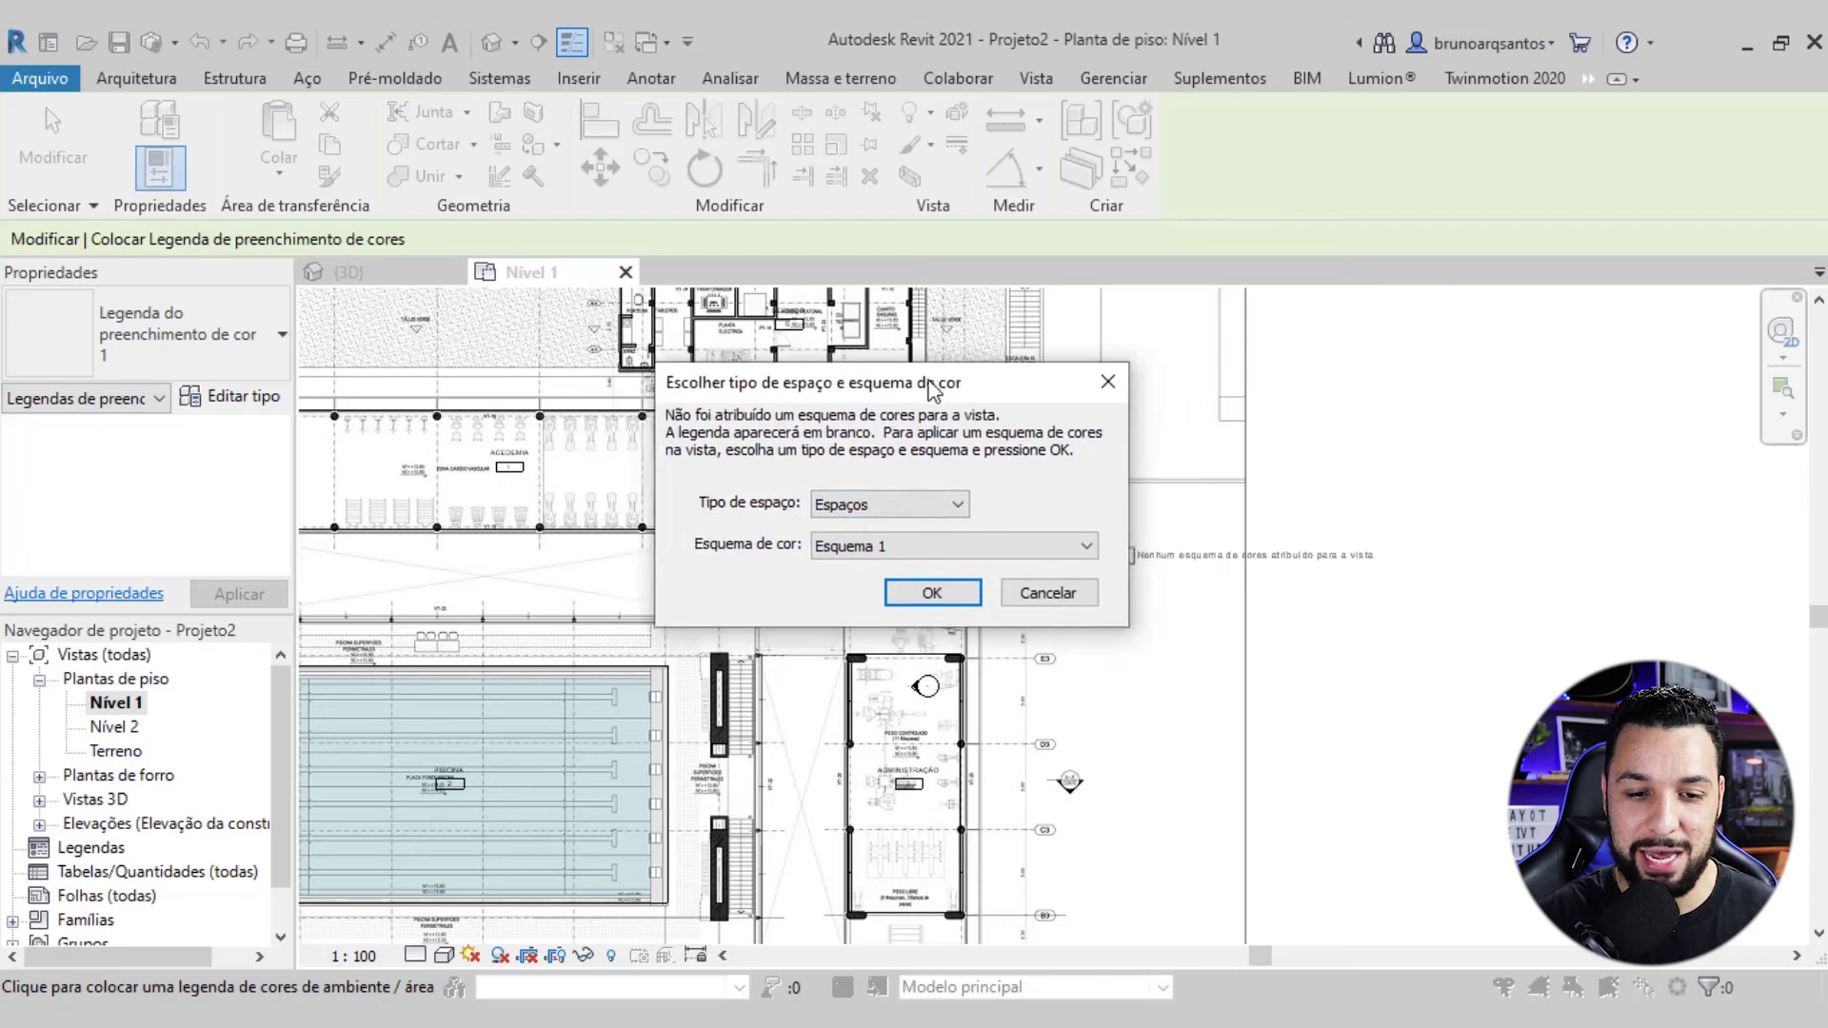
pyautogui.click(838, 510)
pyautogui.click(852, 529)
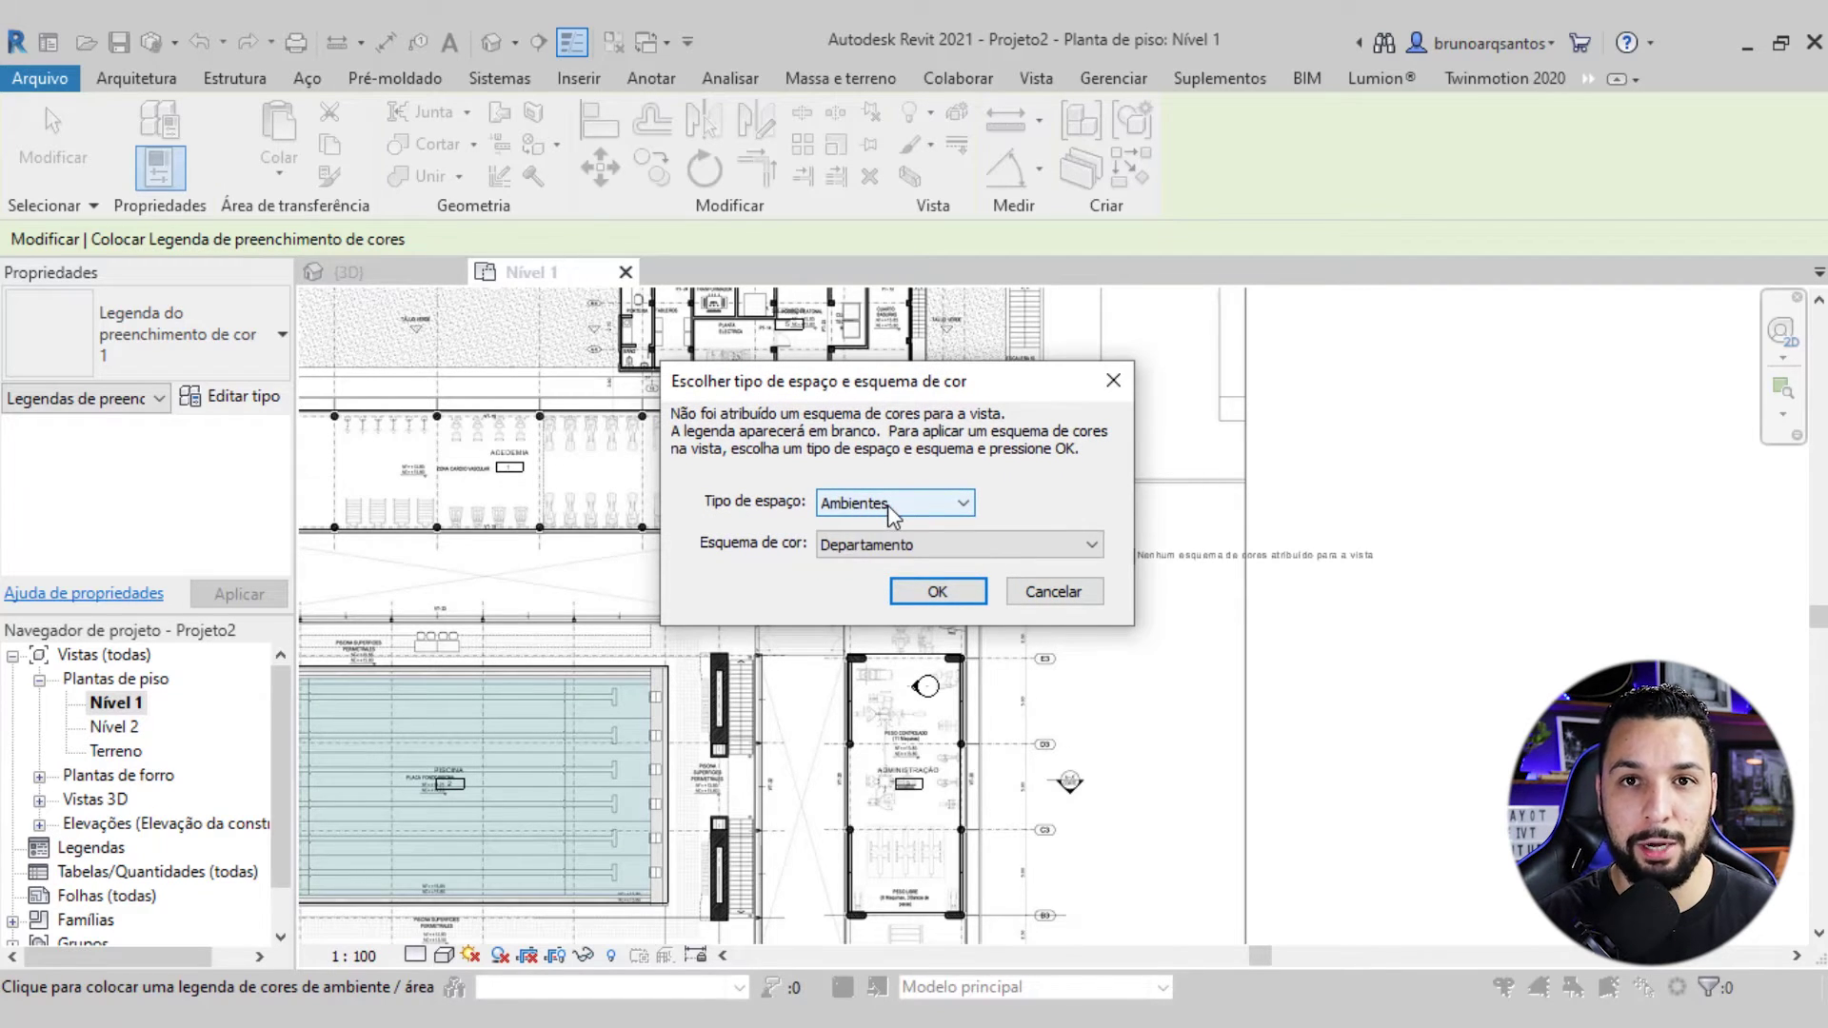
pyautogui.click(905, 549)
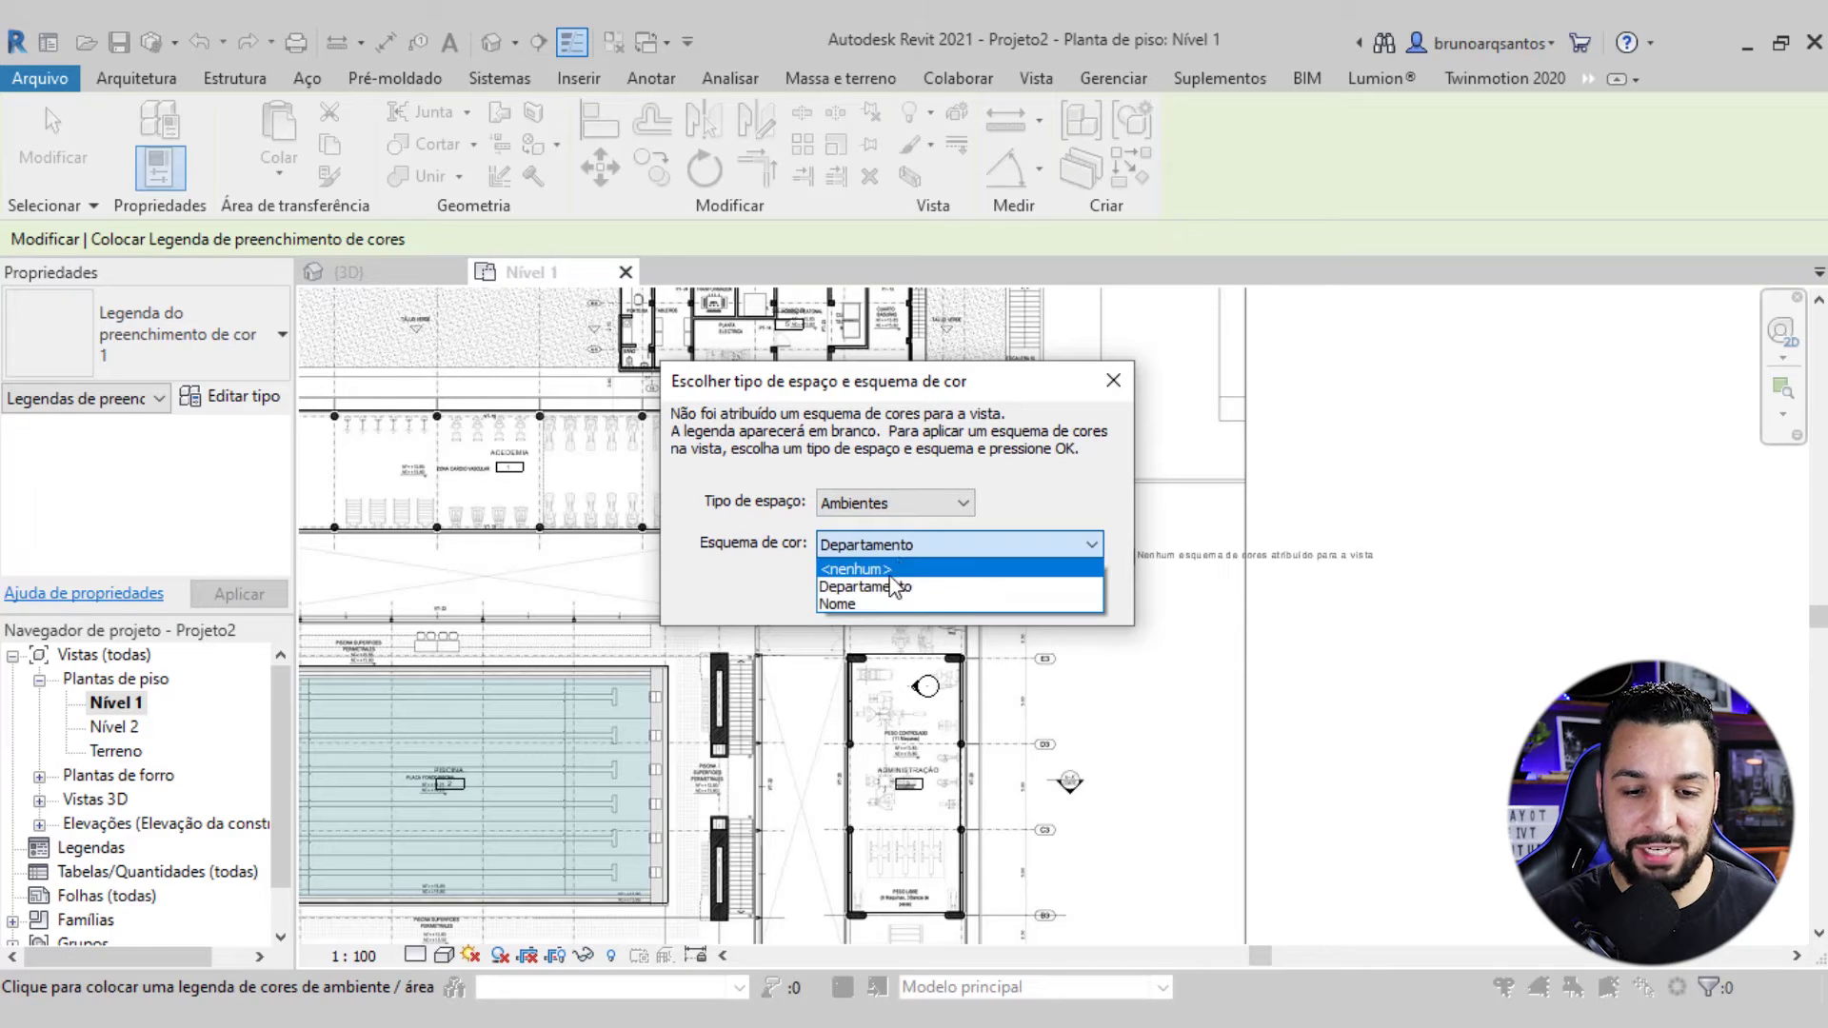
pyautogui.click(850, 604)
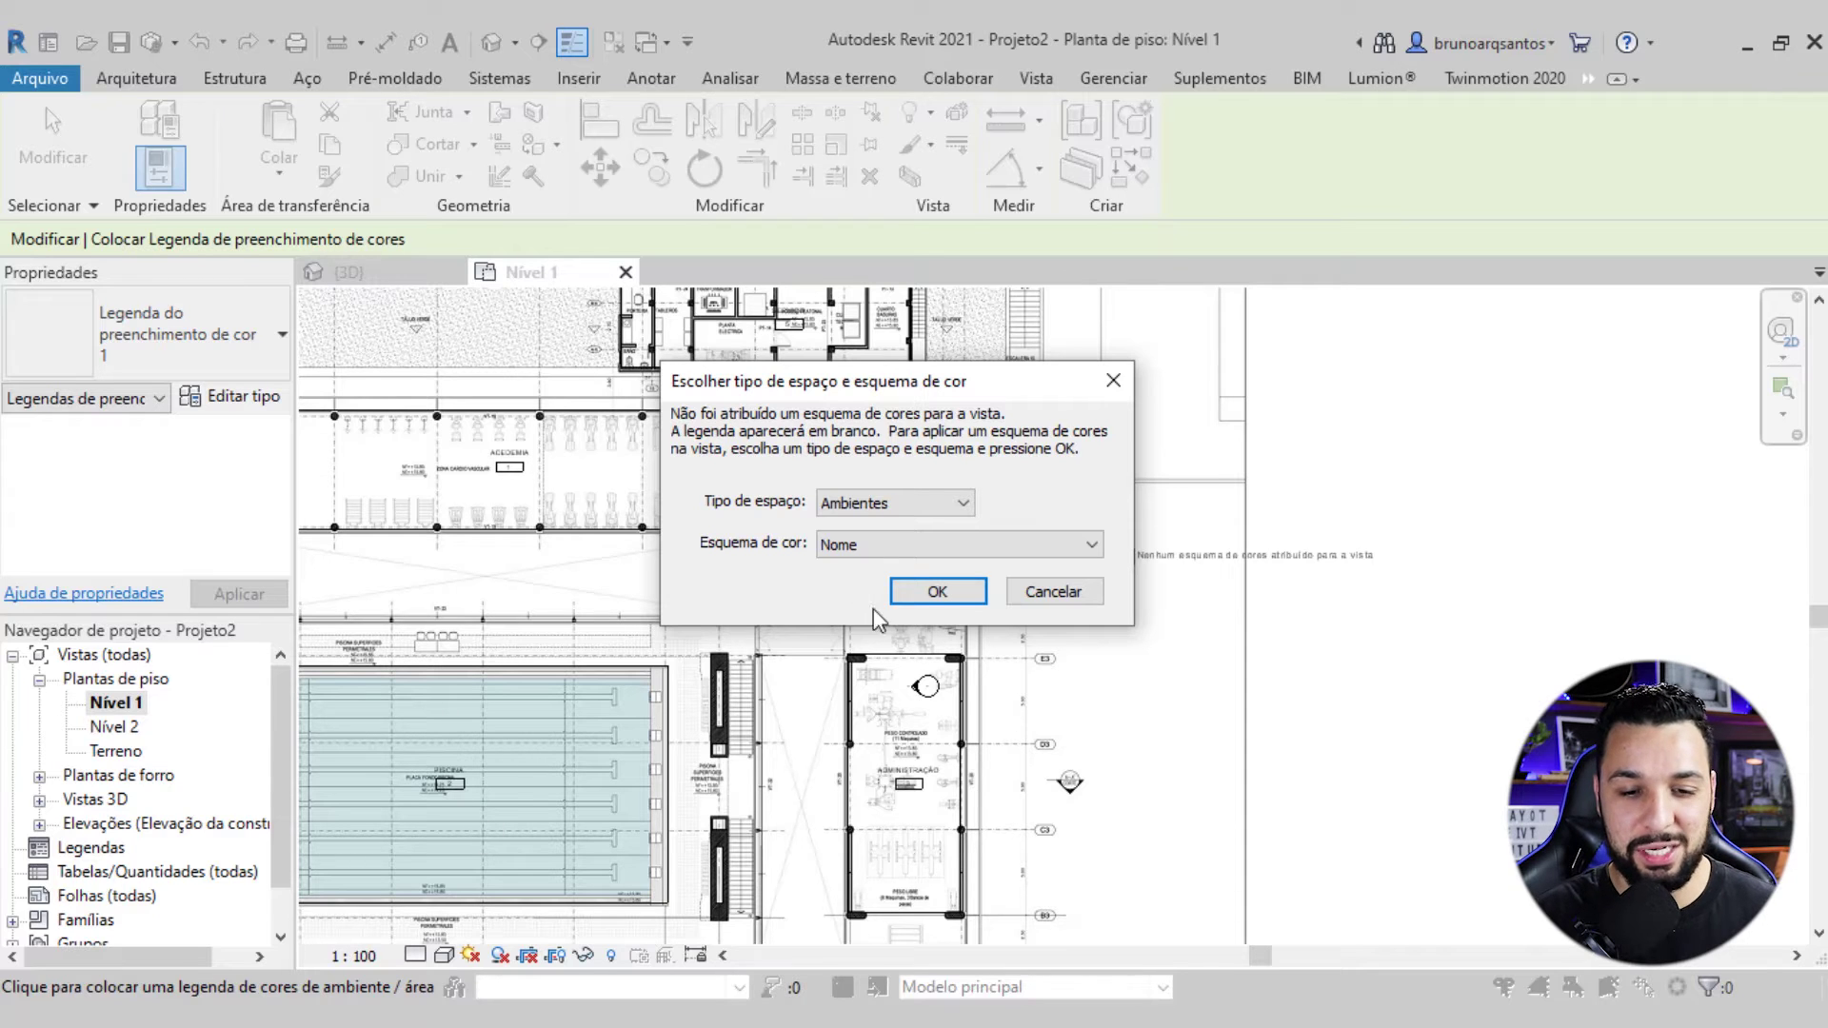
pyautogui.click(937, 592)
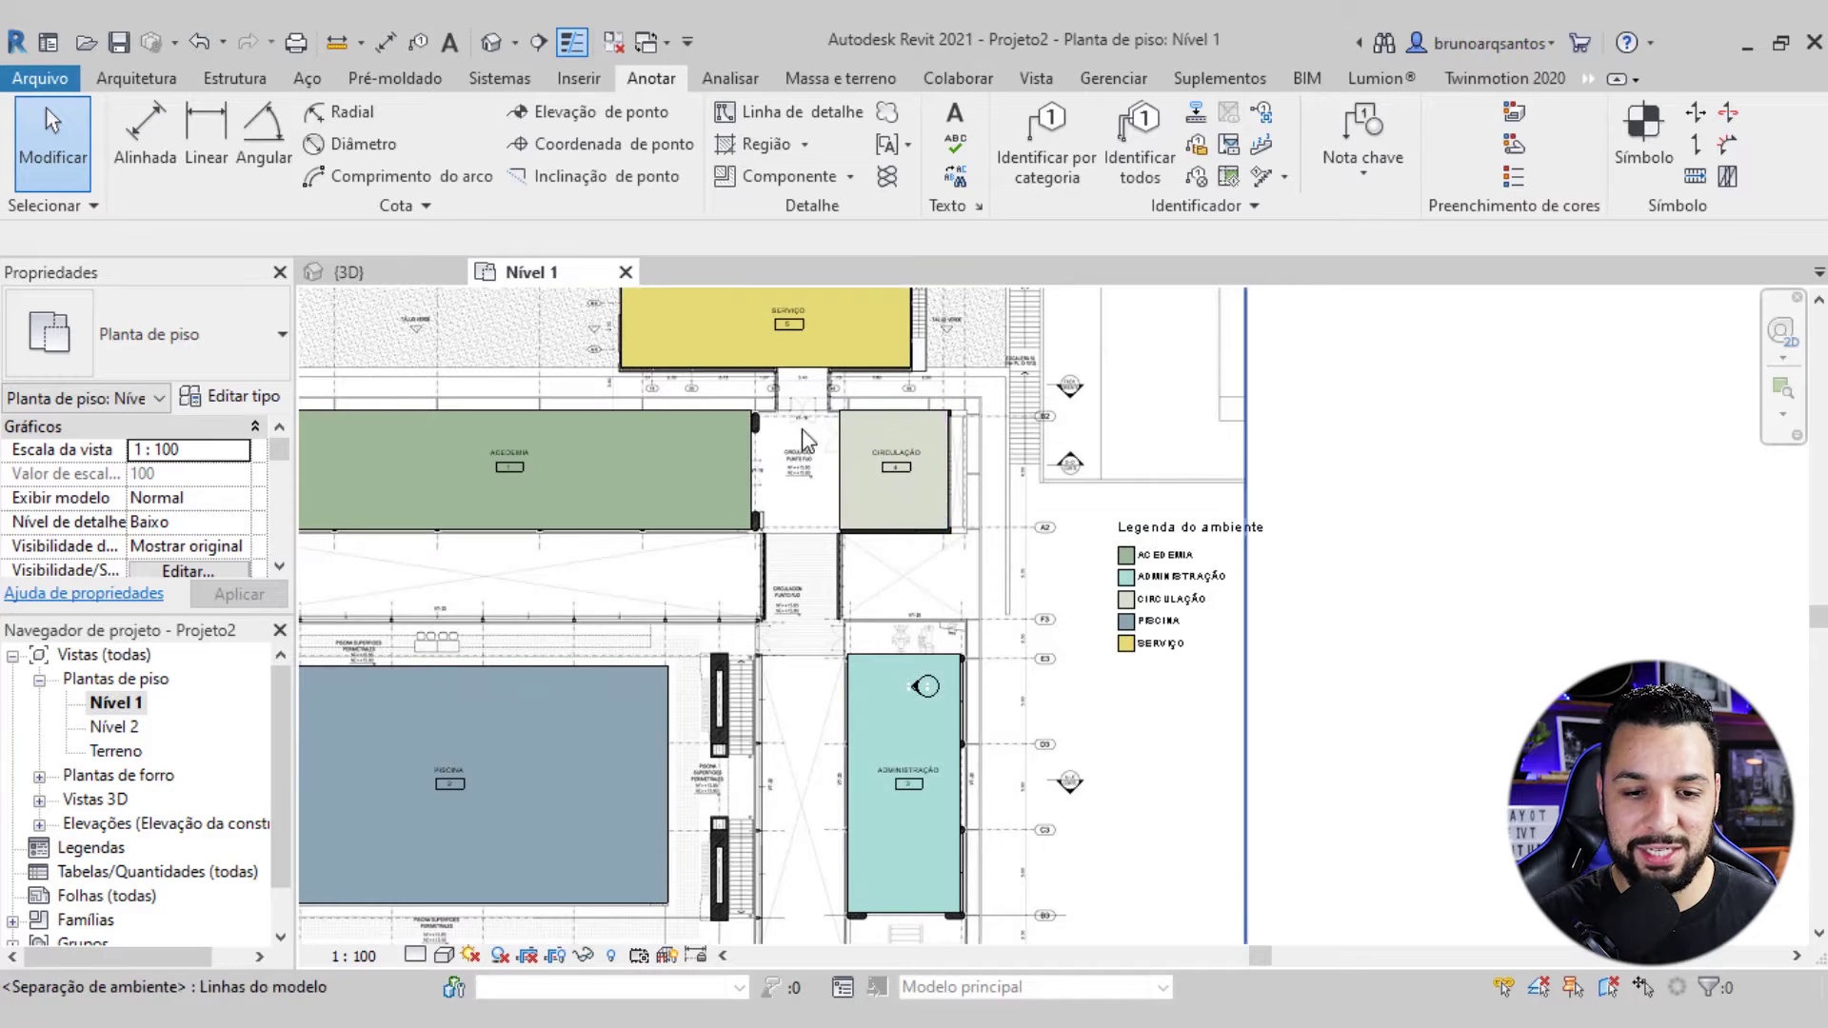
# Zoom and pan to frame the colour-filled rooms together with the legend
pyautogui.scroll(-2, 1198, 717)
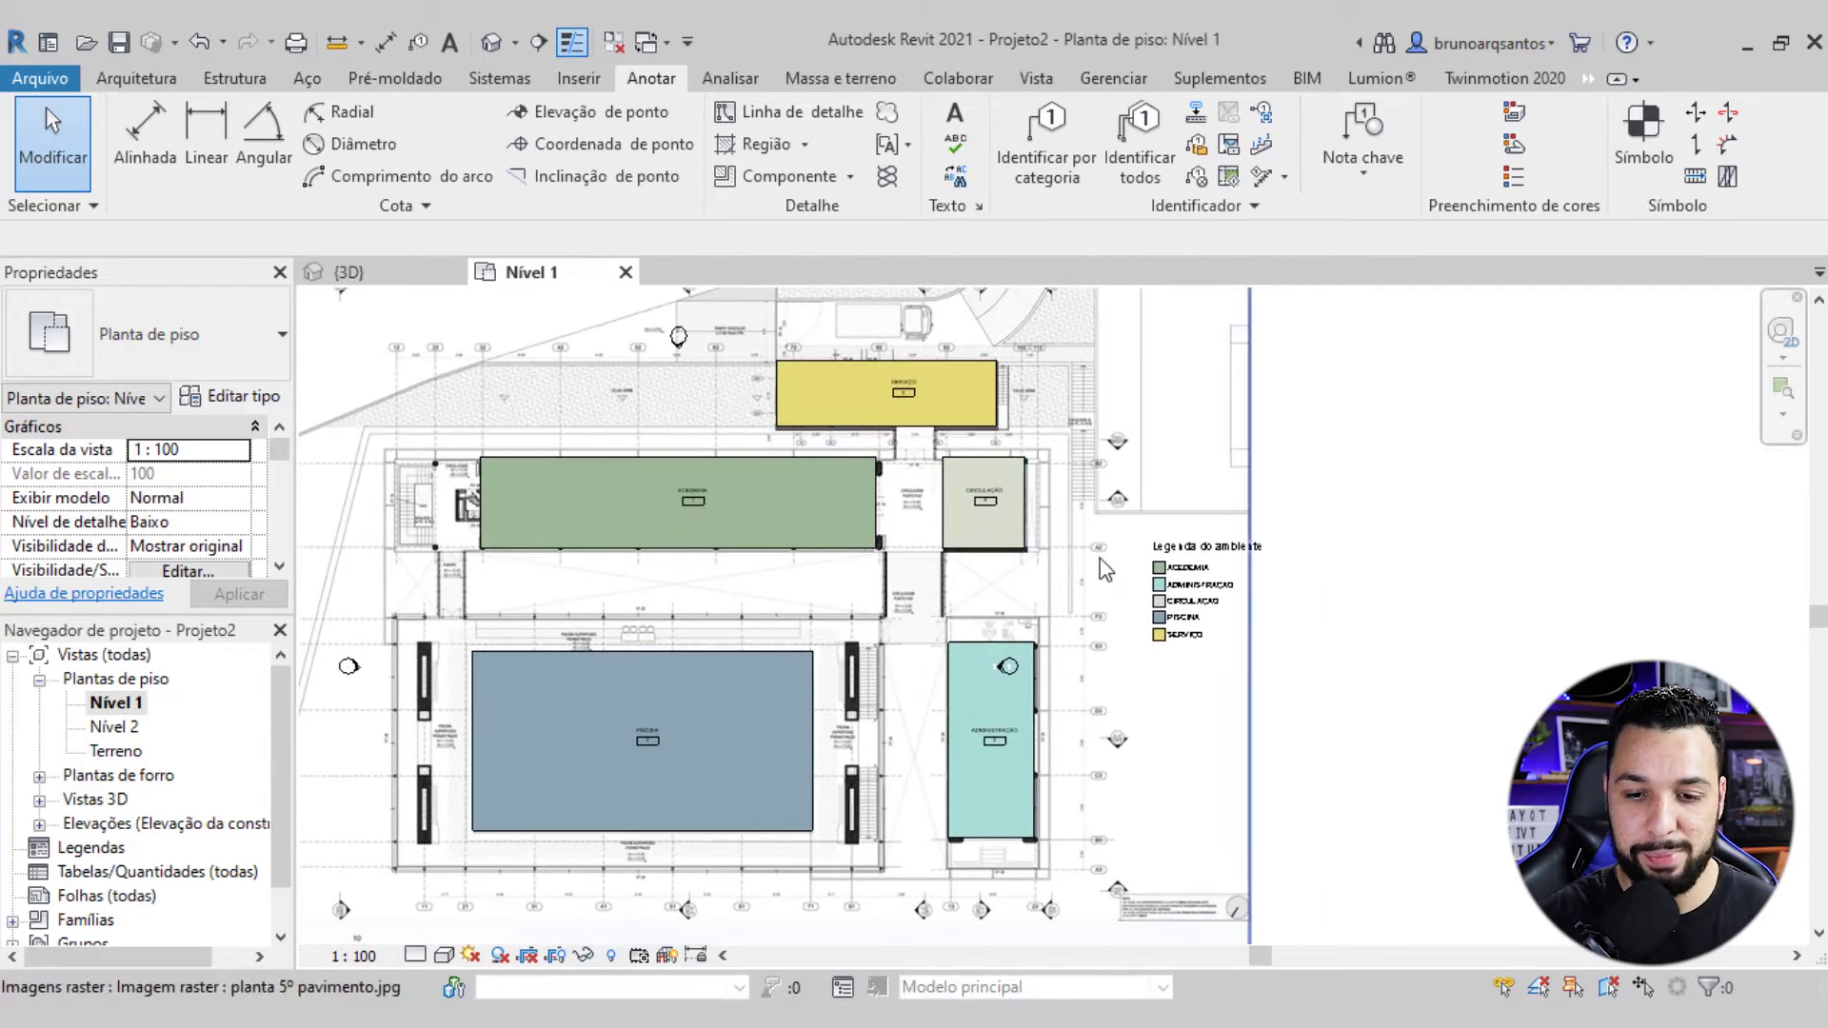
pyautogui.scroll(2, 1066, 552)
pyautogui.scroll(2, 1054, 544)
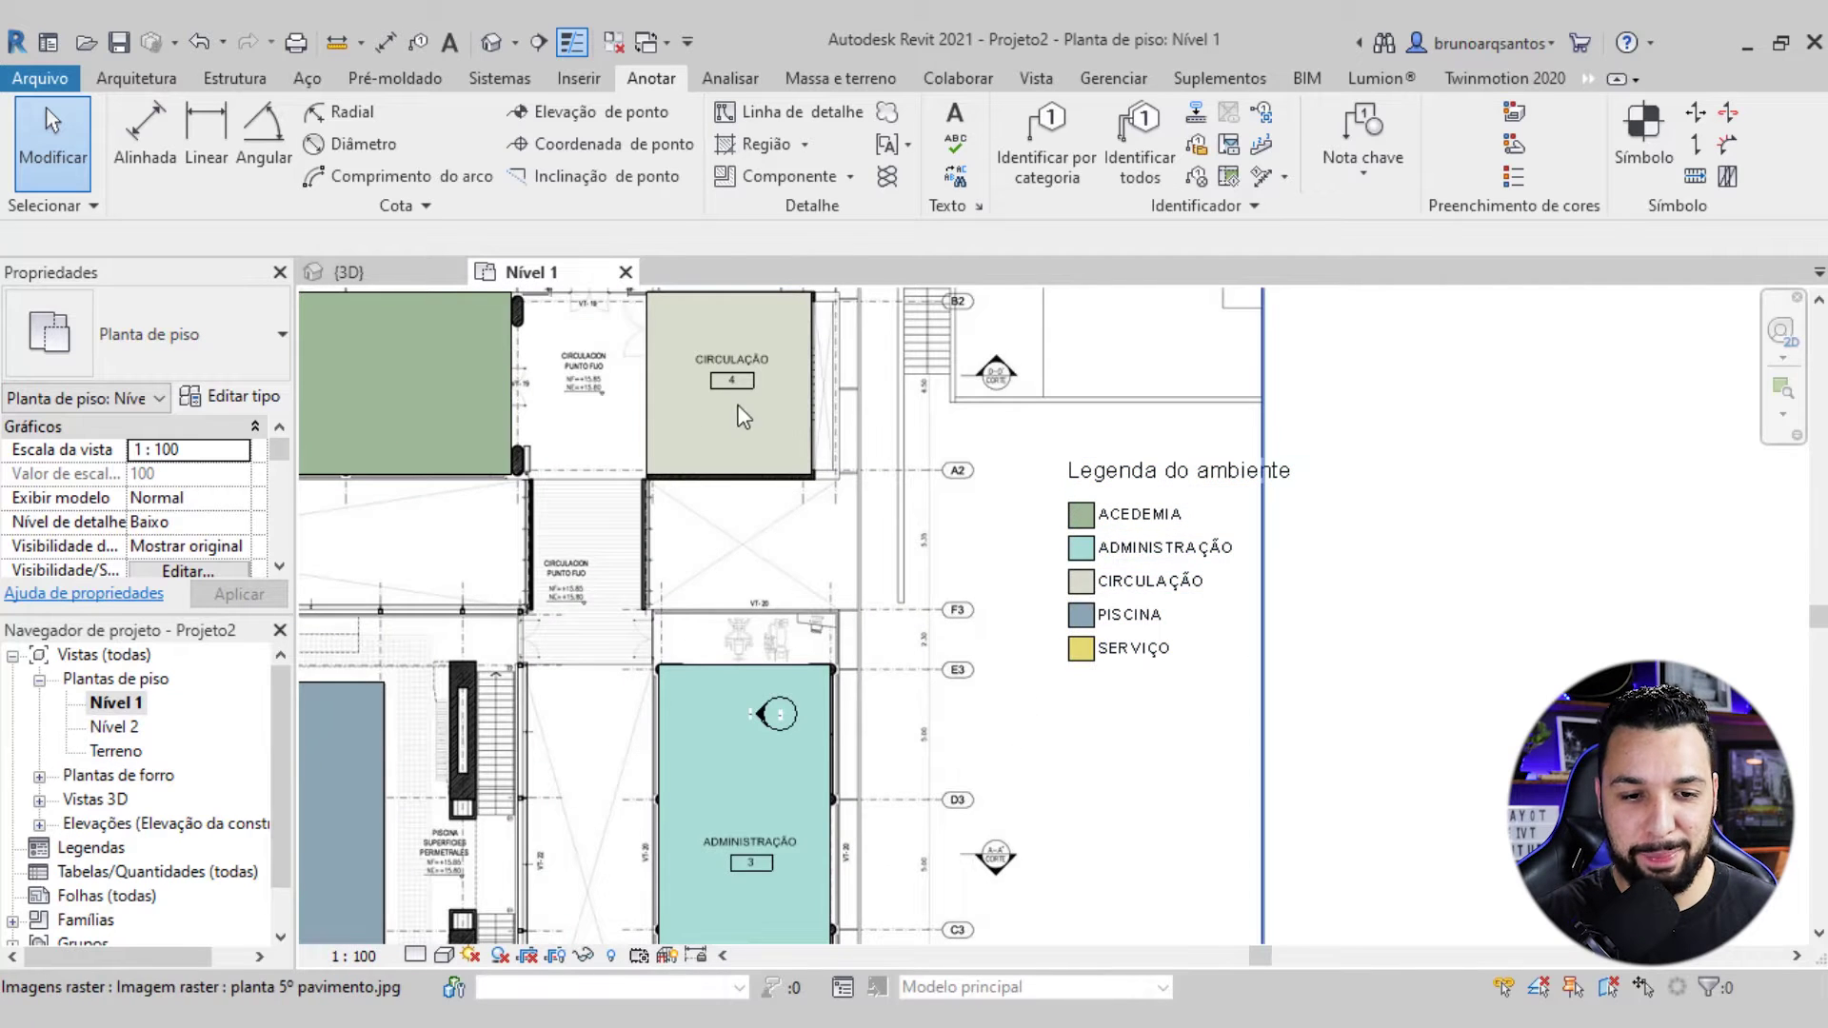
pyautogui.scroll(-1, 1010, 533)
pyautogui.scroll(1, 1002, 527)
pyautogui.scroll(1, 1002, 526)
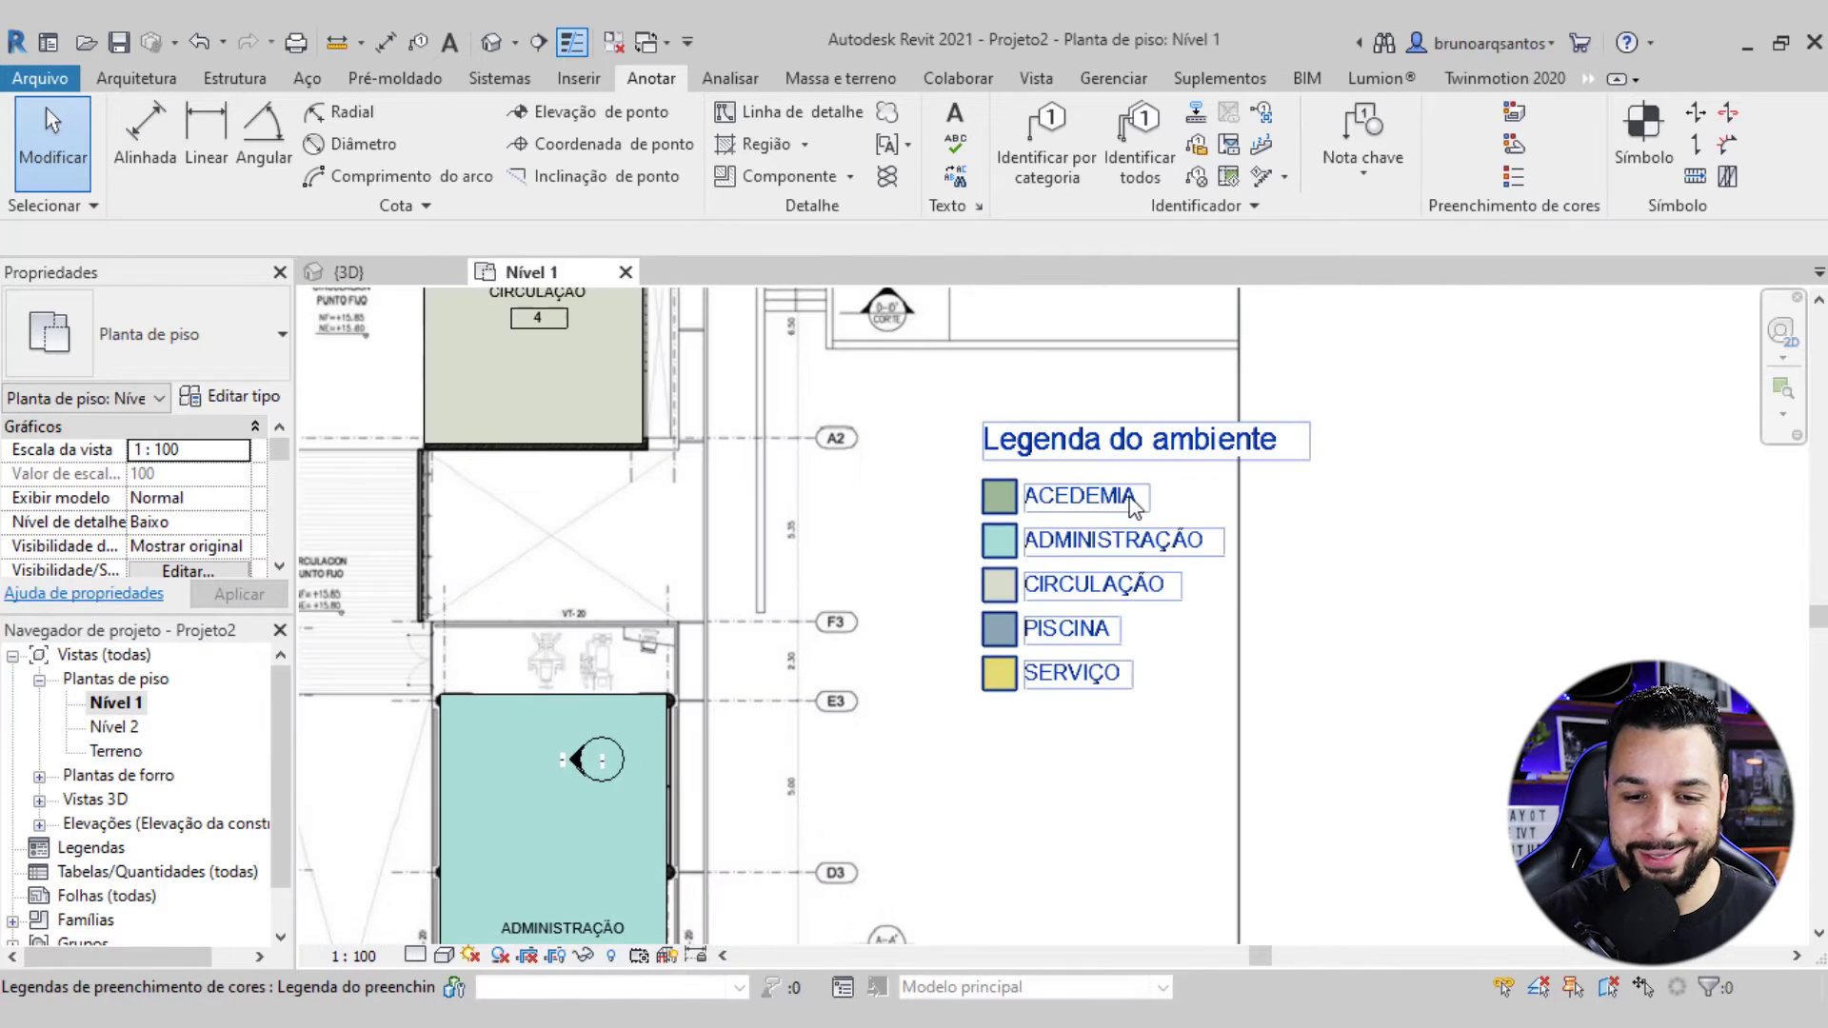
pyautogui.scroll(-2, 952, 514)
pyautogui.scroll(-1, 829, 510)
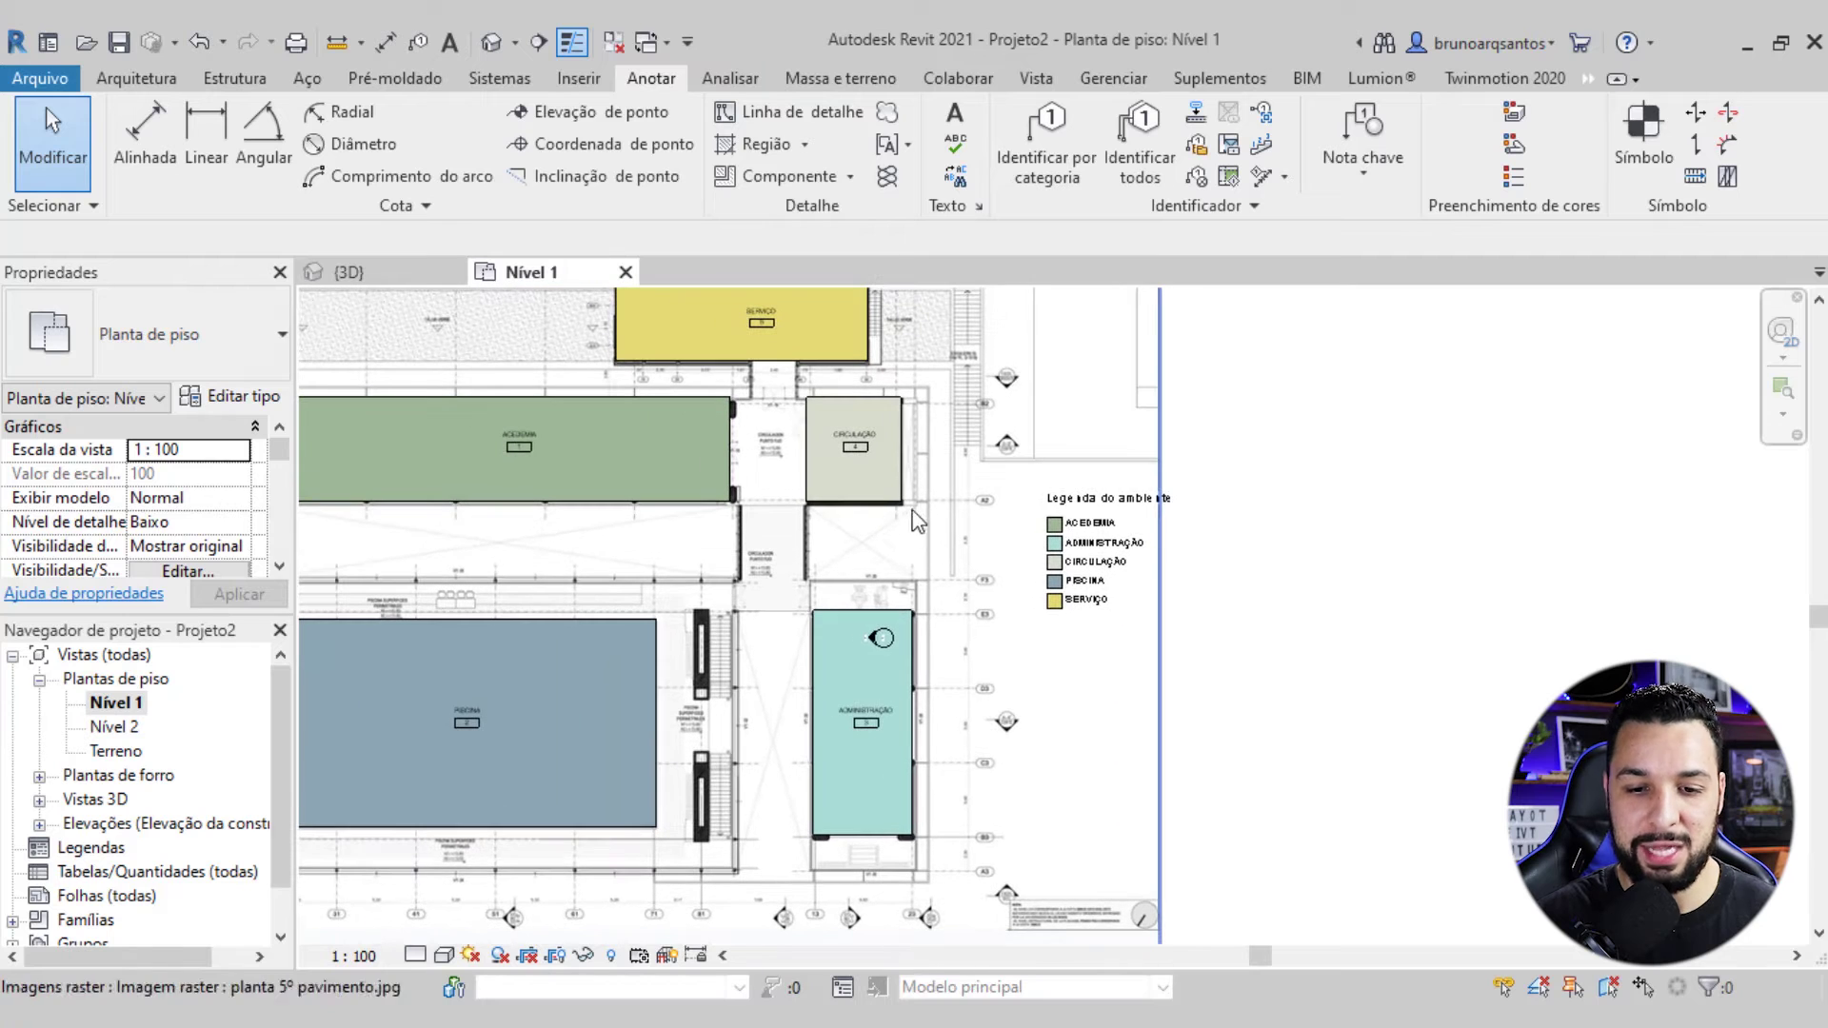
pyautogui.scroll(-1, 657, 476)
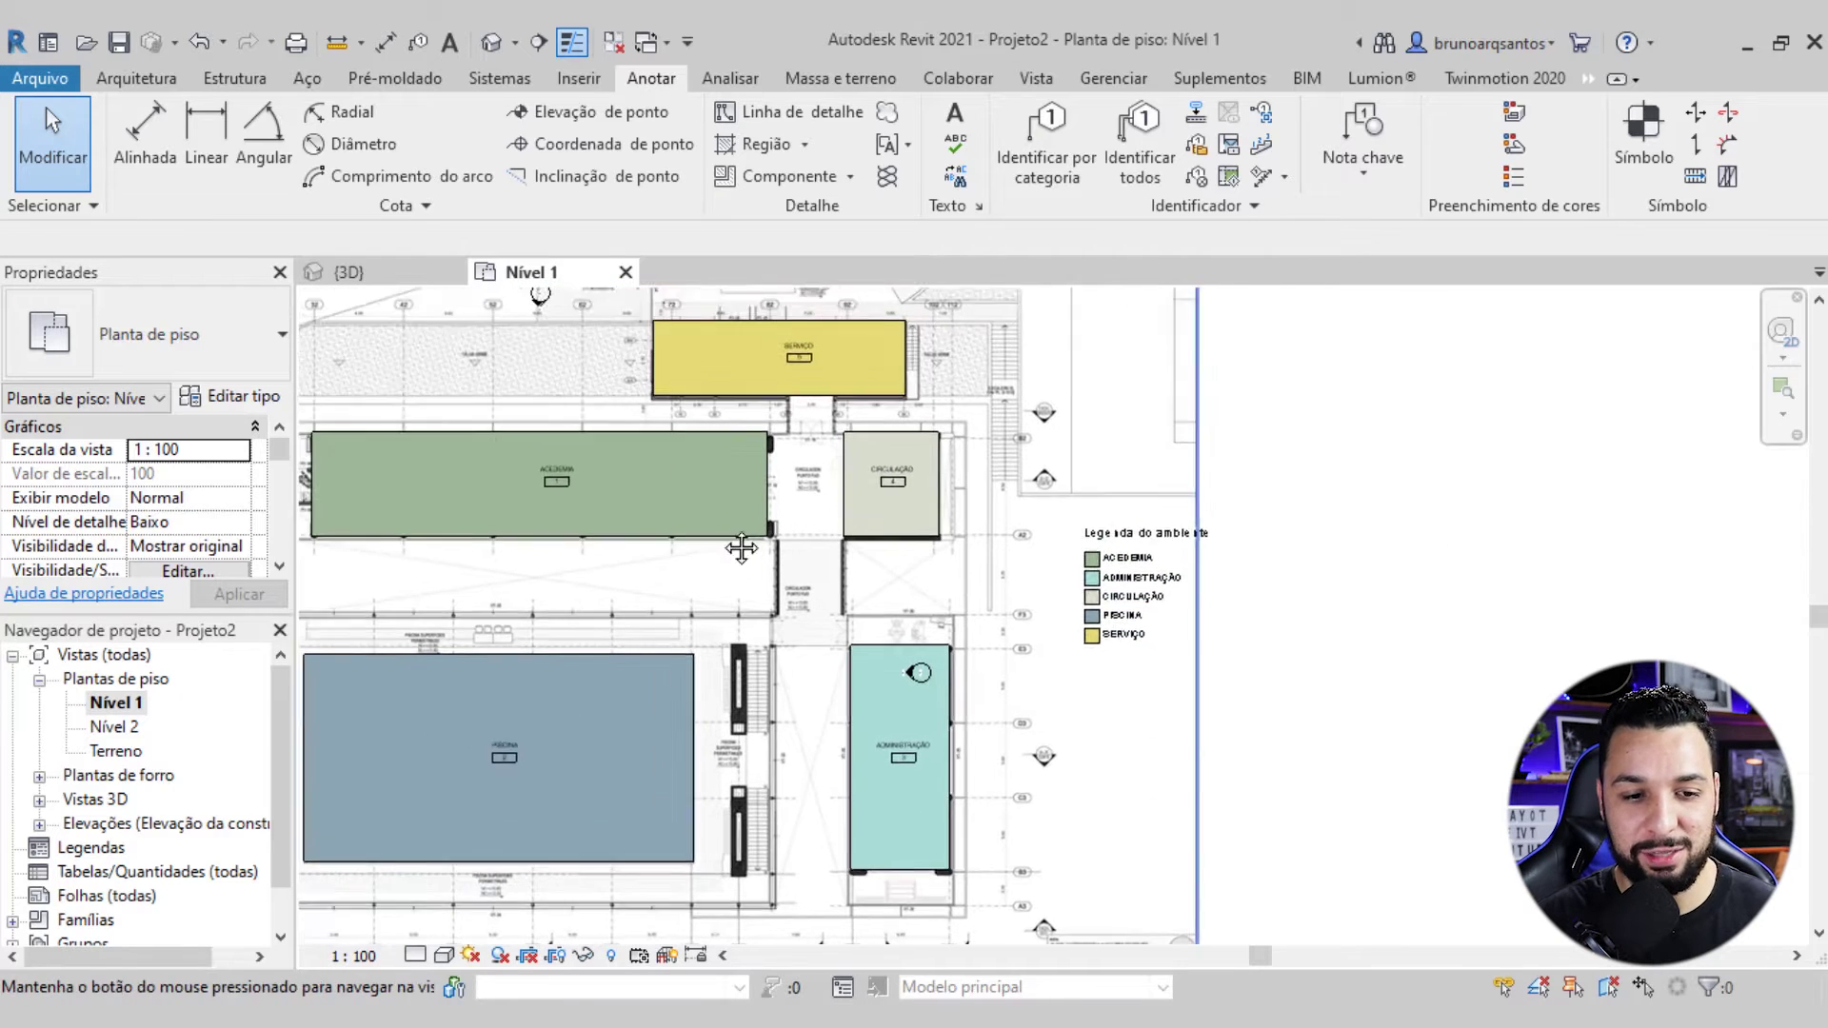
pyautogui.moveTo(657, 476); pyautogui.dragTo(769, 464, button='middle')
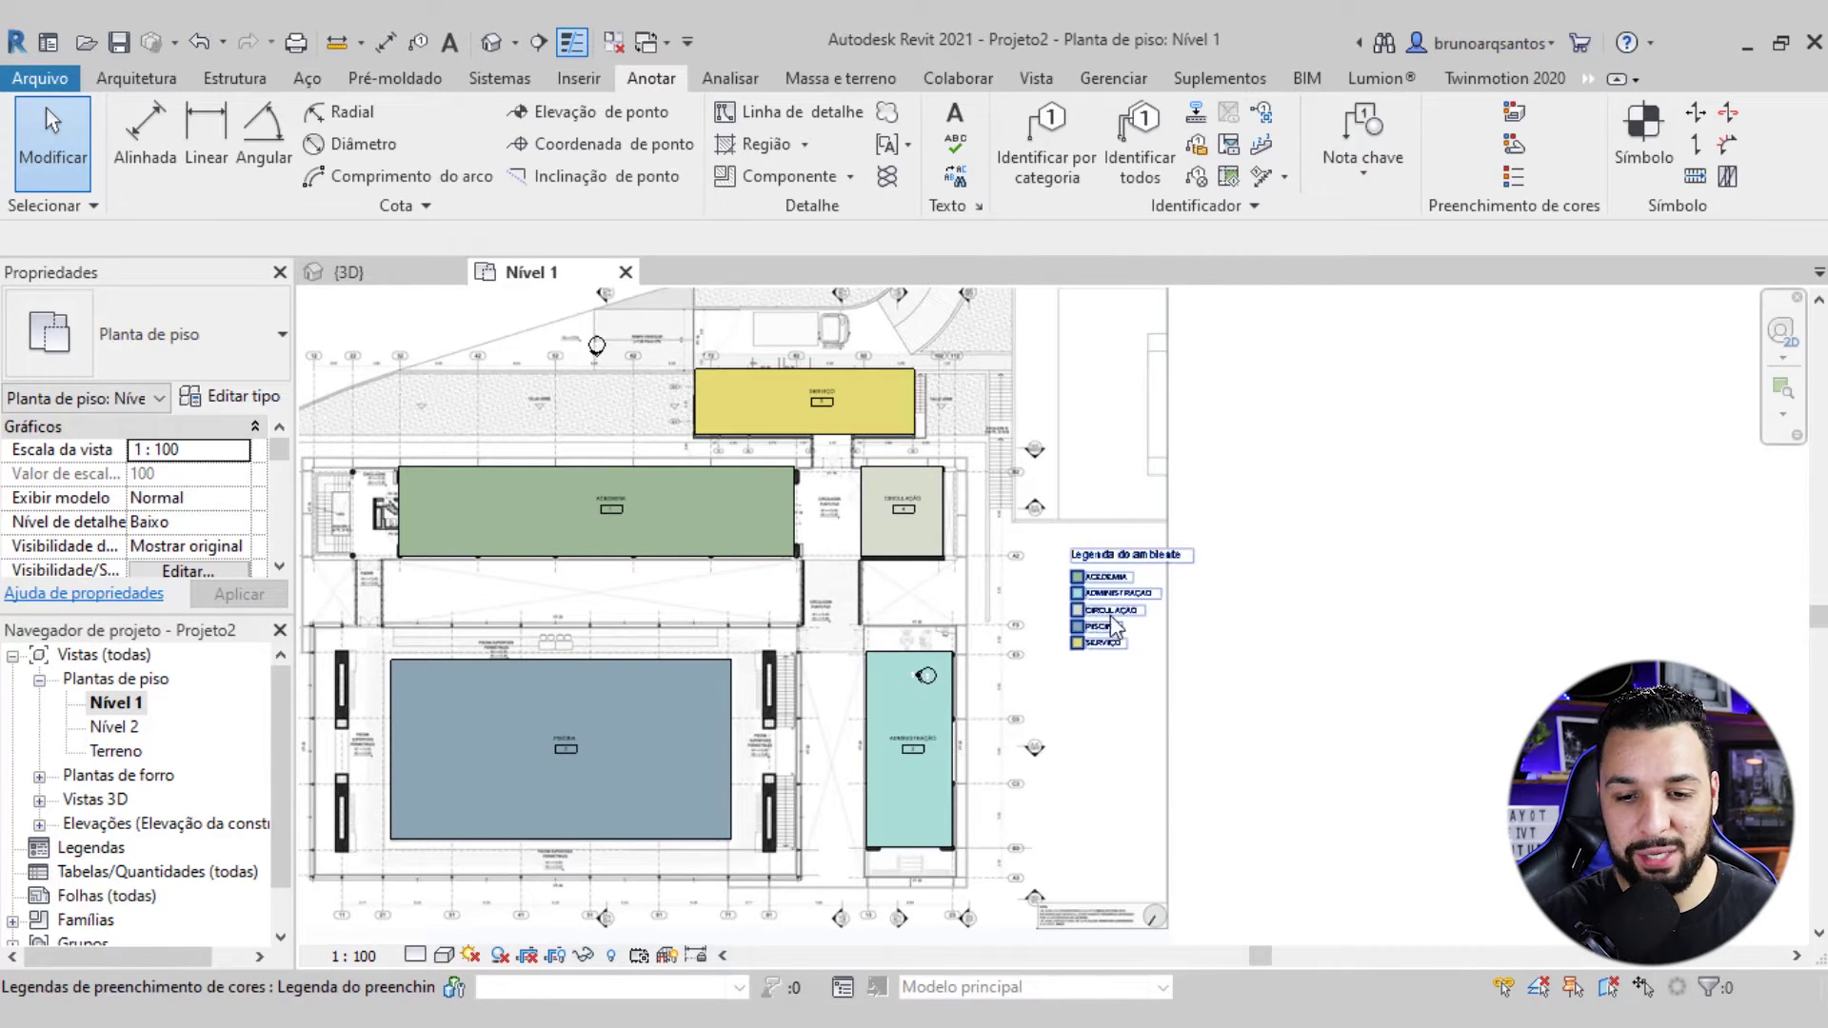
# Open the room legend's colour scheme and set ACEDEMIA to dark teal
pyautogui.click(1057, 633)
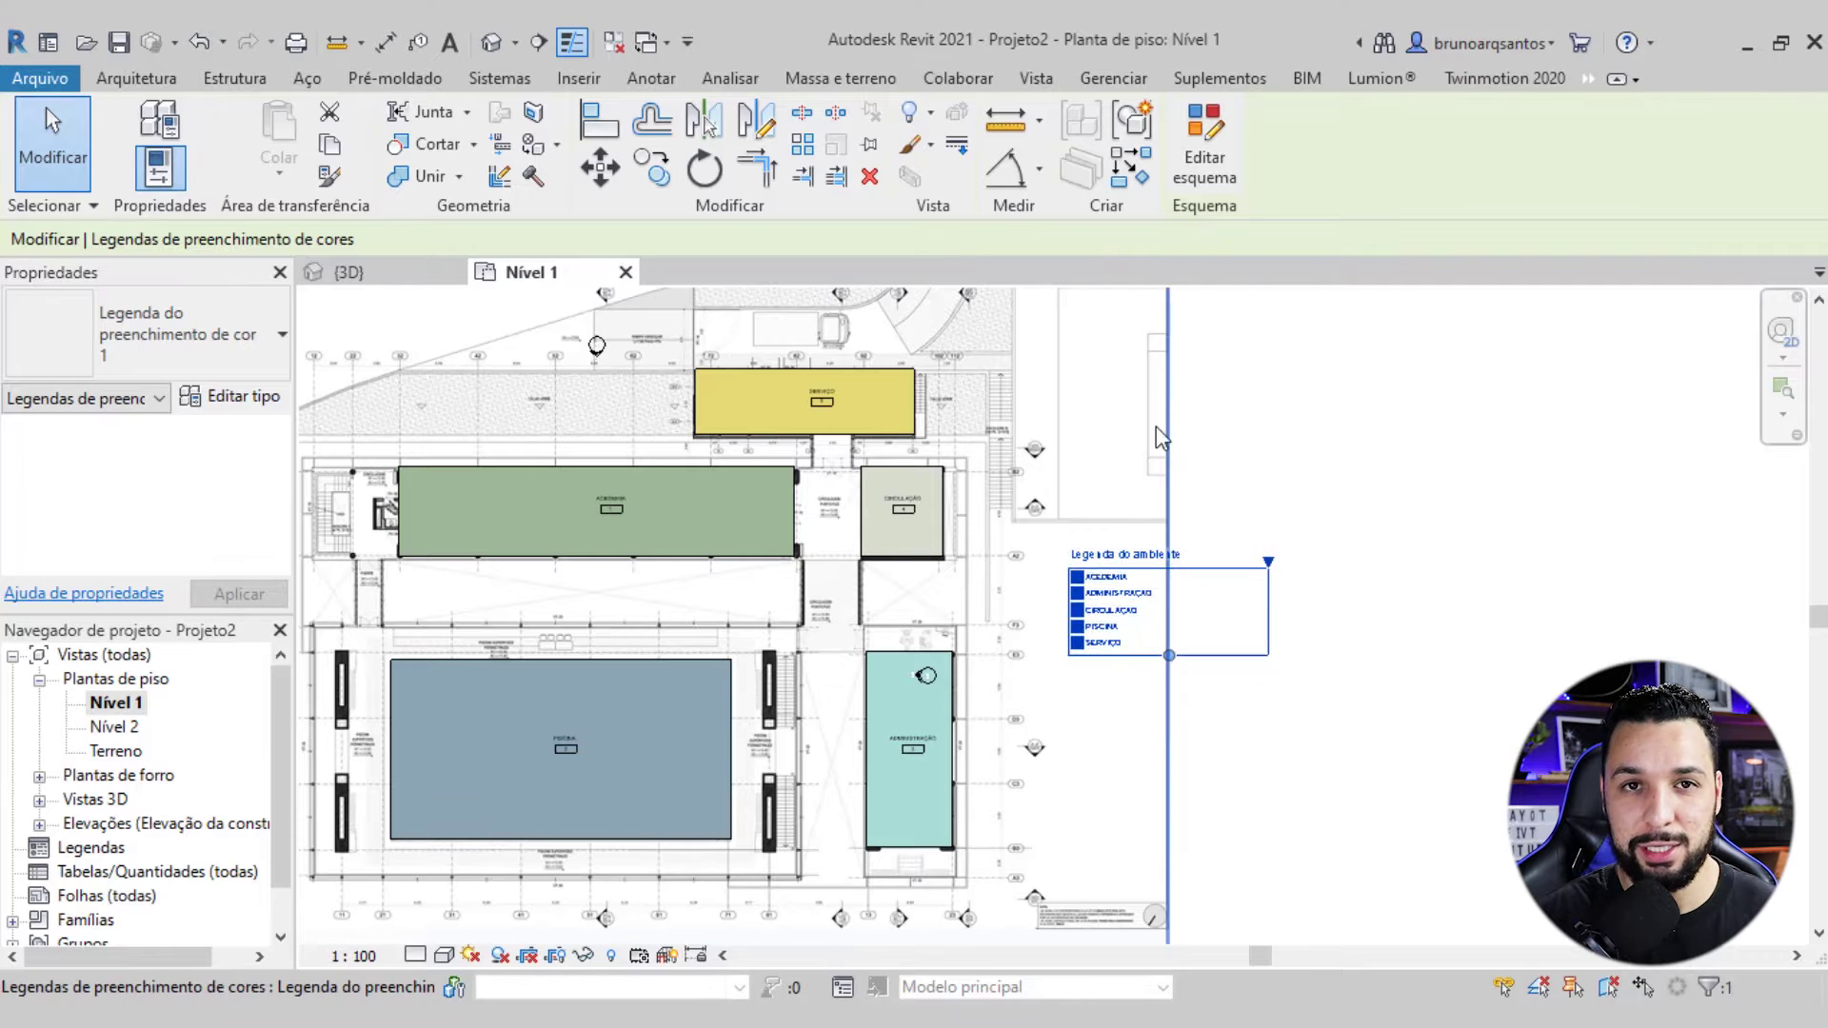
pyautogui.click(1207, 148)
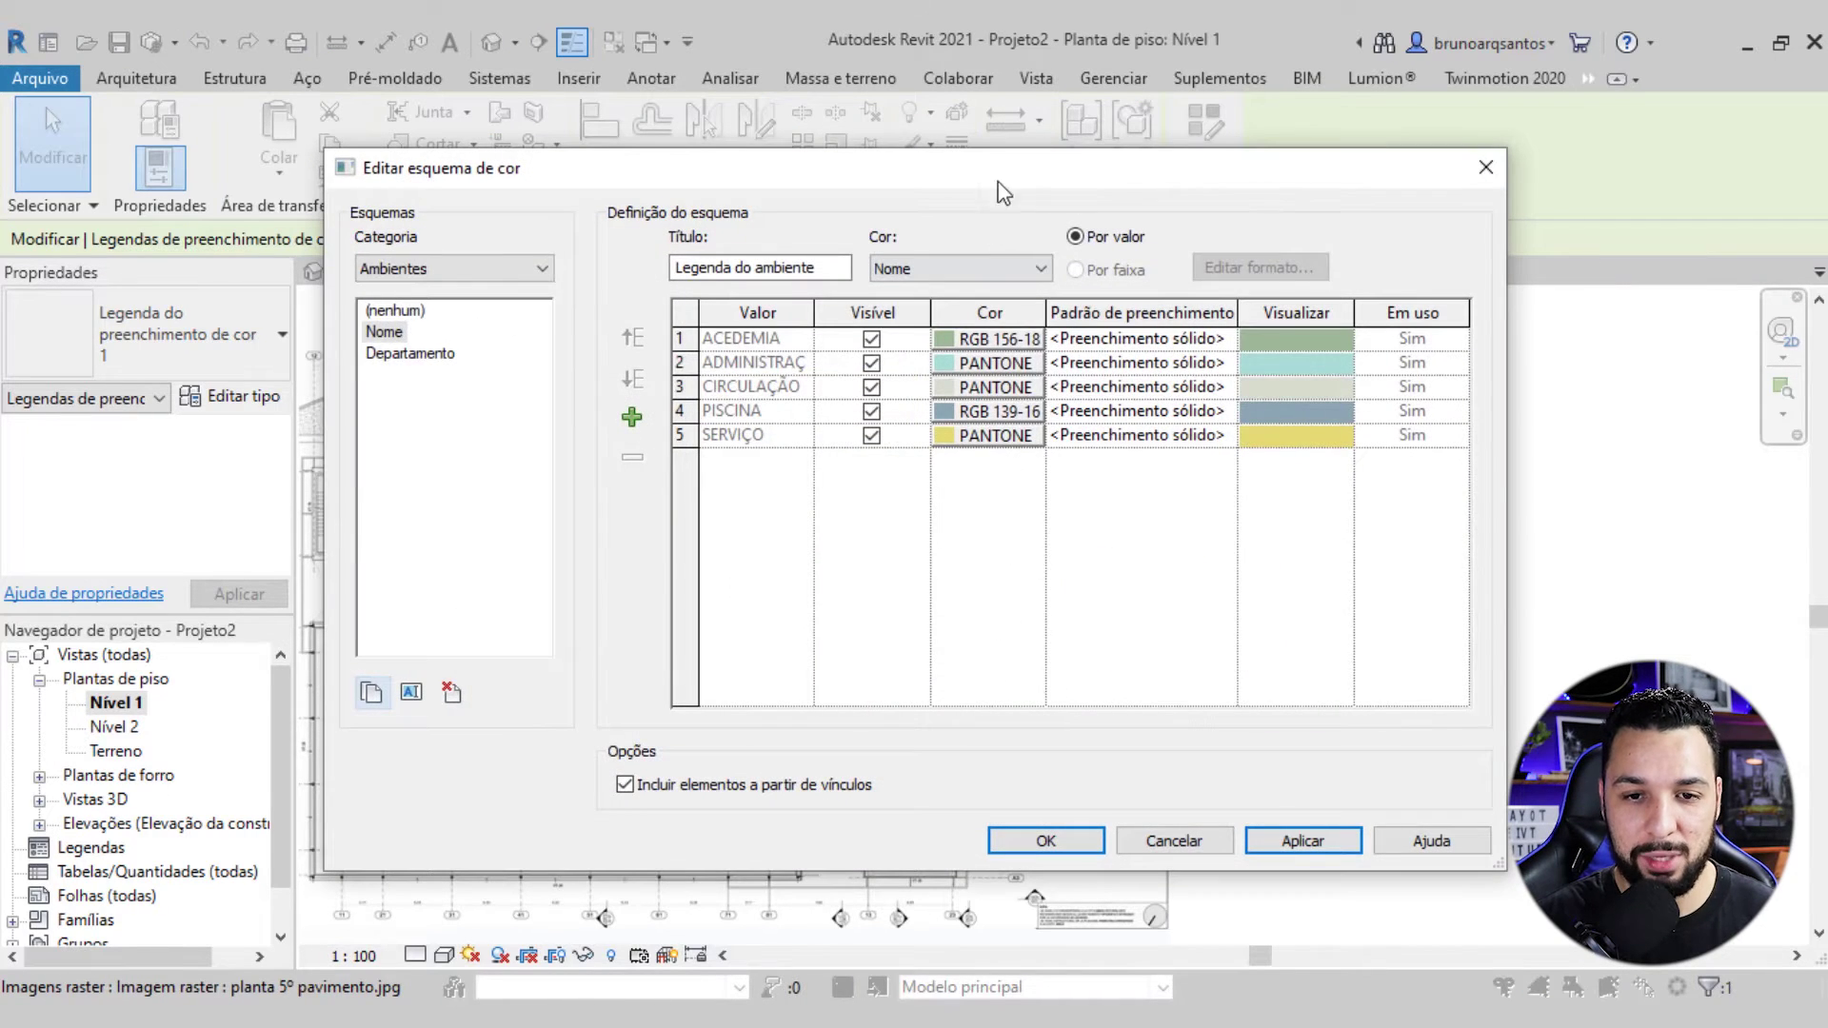
pyautogui.moveTo(1003, 193)
pyautogui.mouseDown()
pyautogui.moveTo(1543, 184)
pyautogui.moveTo(1314, 192)
pyautogui.moveTo(1177, 233)
pyautogui.mouseUp()
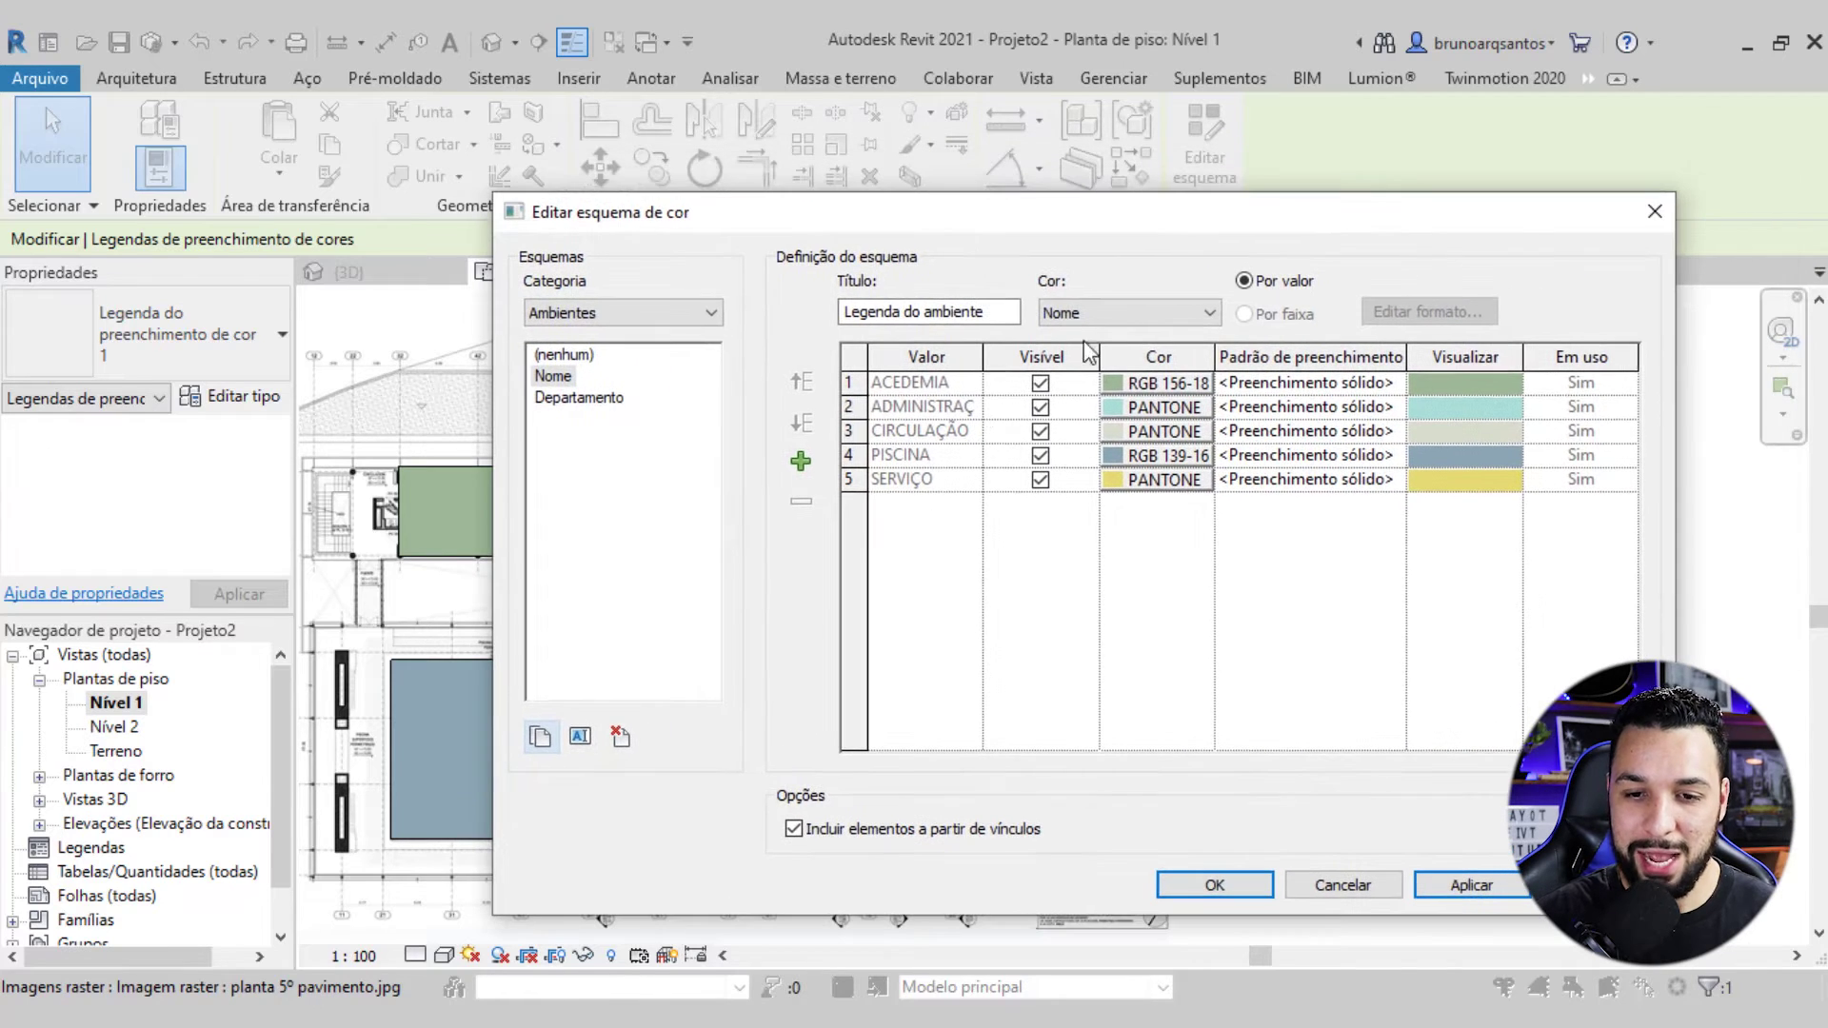
pyautogui.click(914, 384)
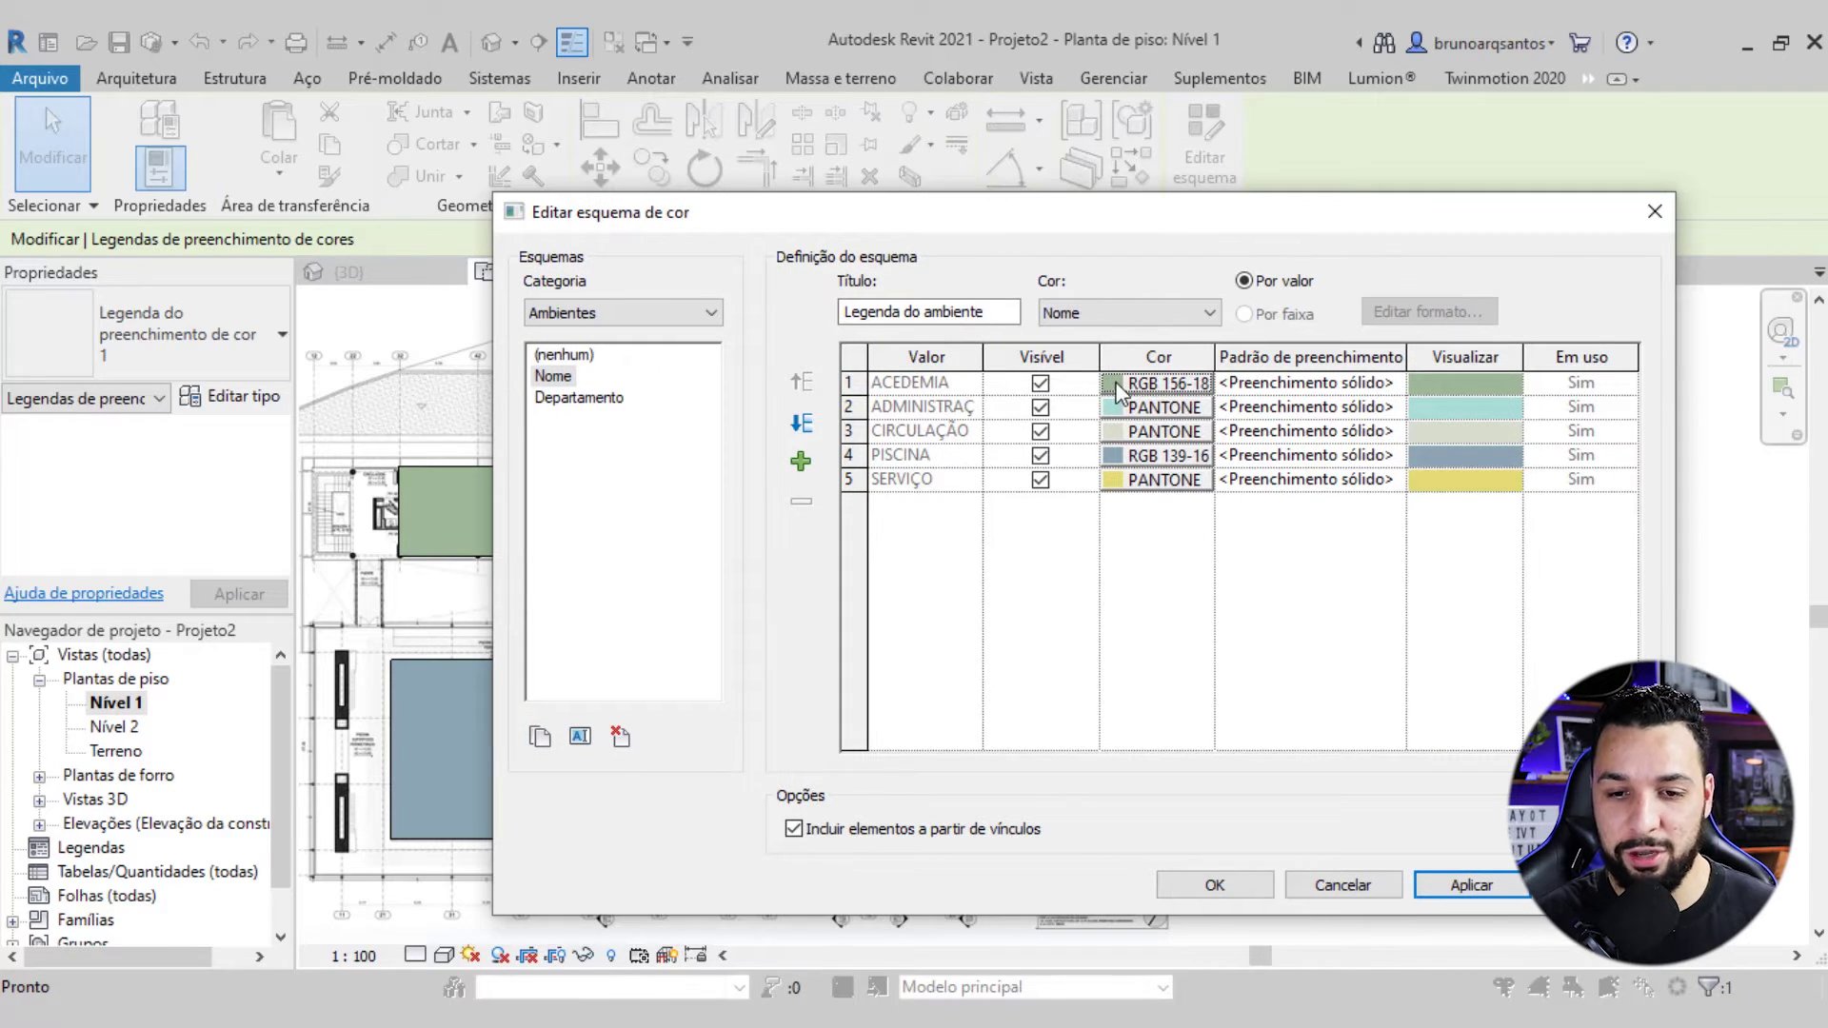
pyautogui.click(1120, 388)
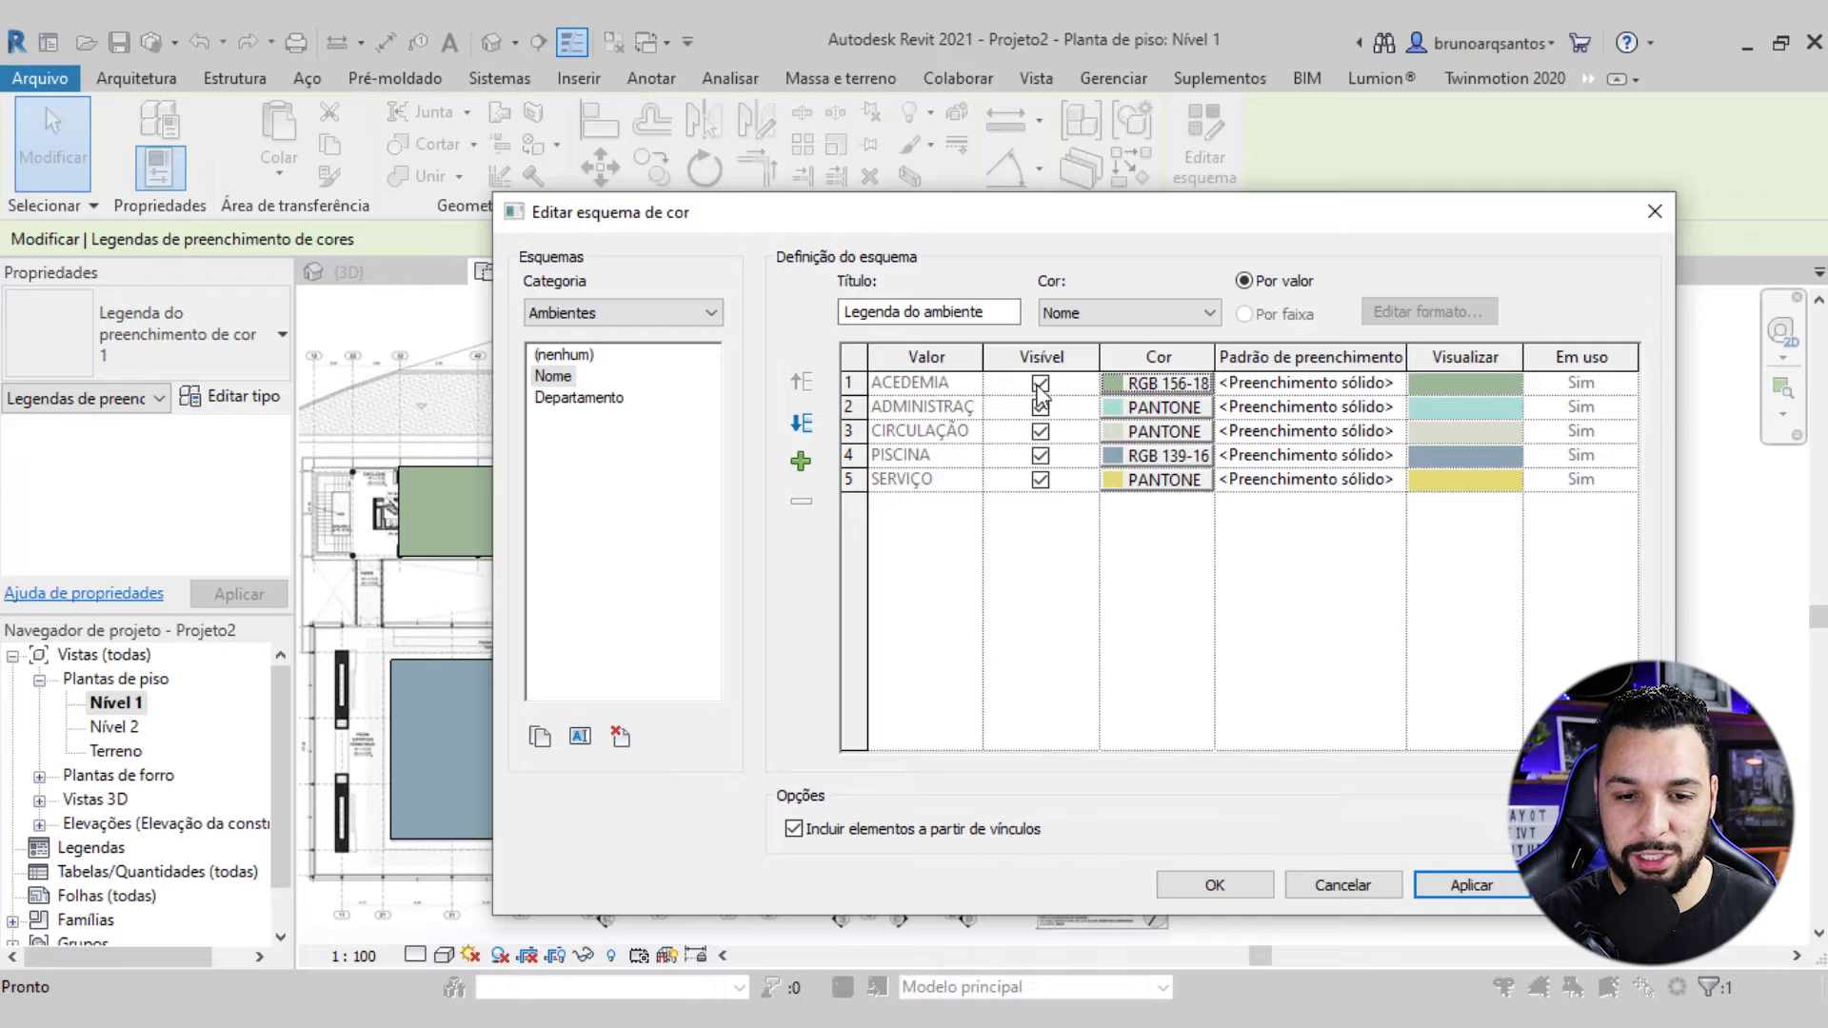
pyautogui.click(1120, 398)
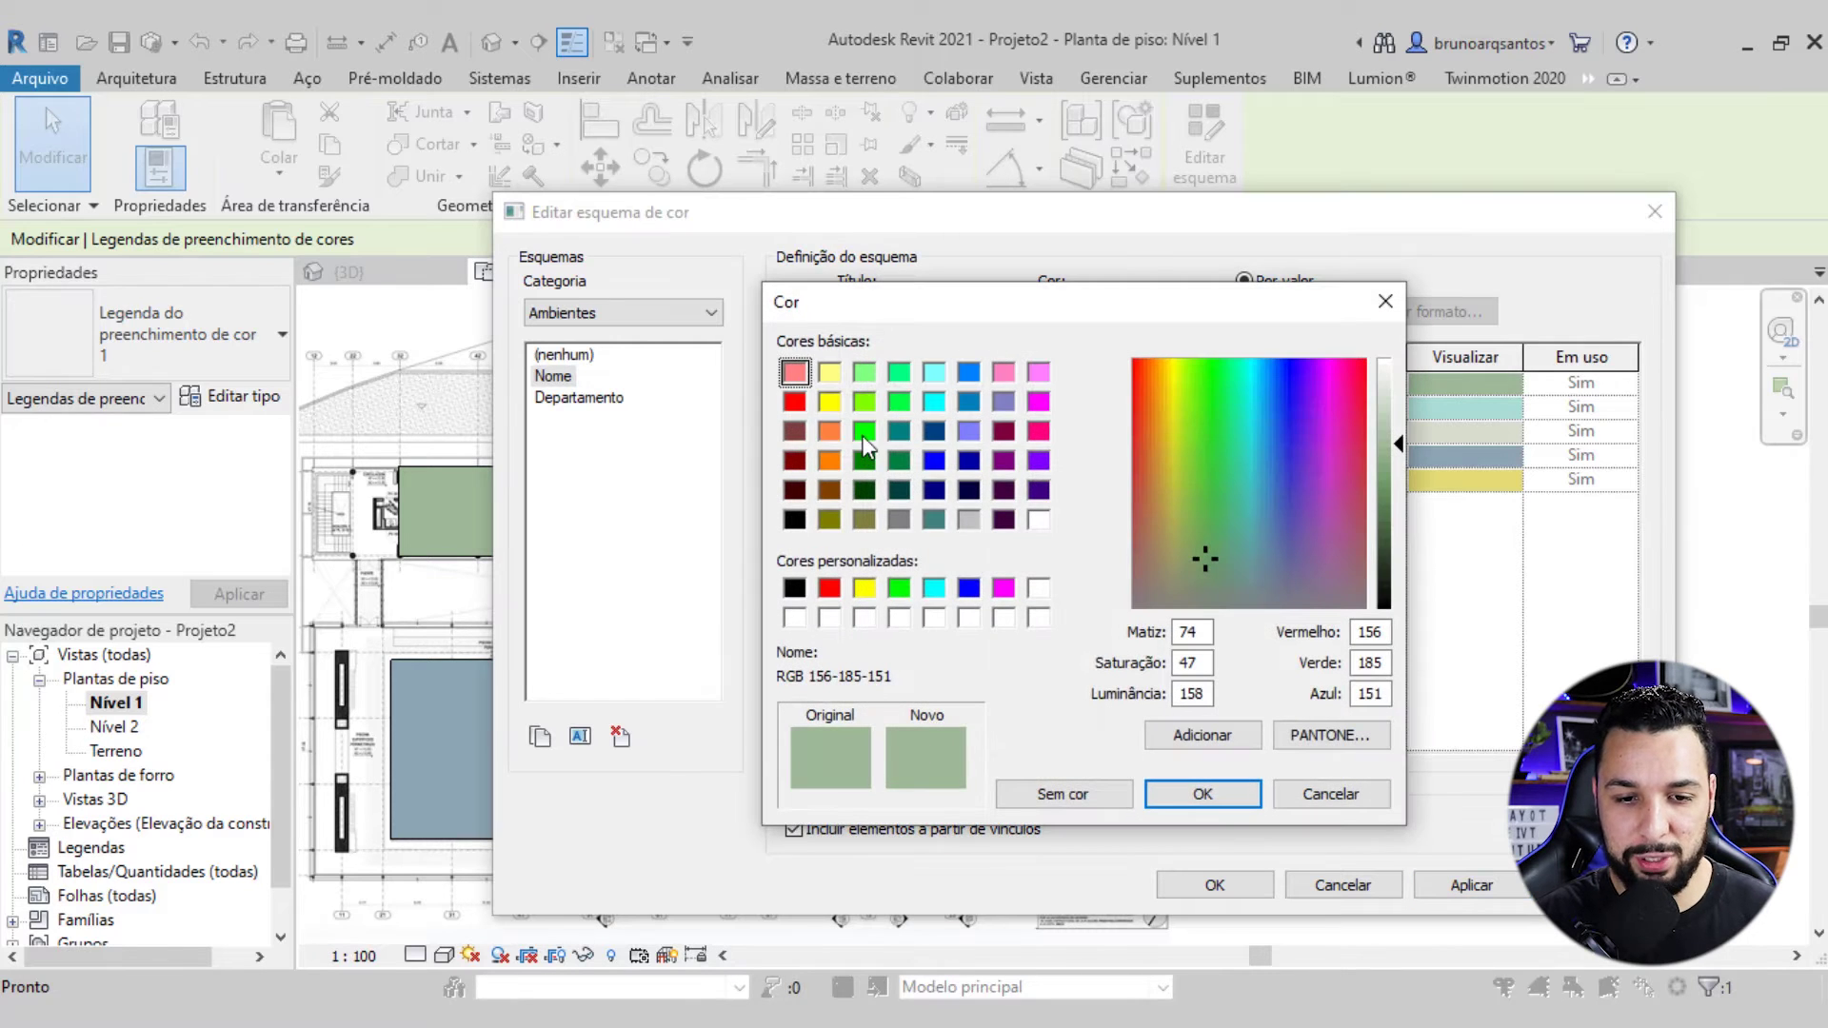
pyautogui.click(900, 434)
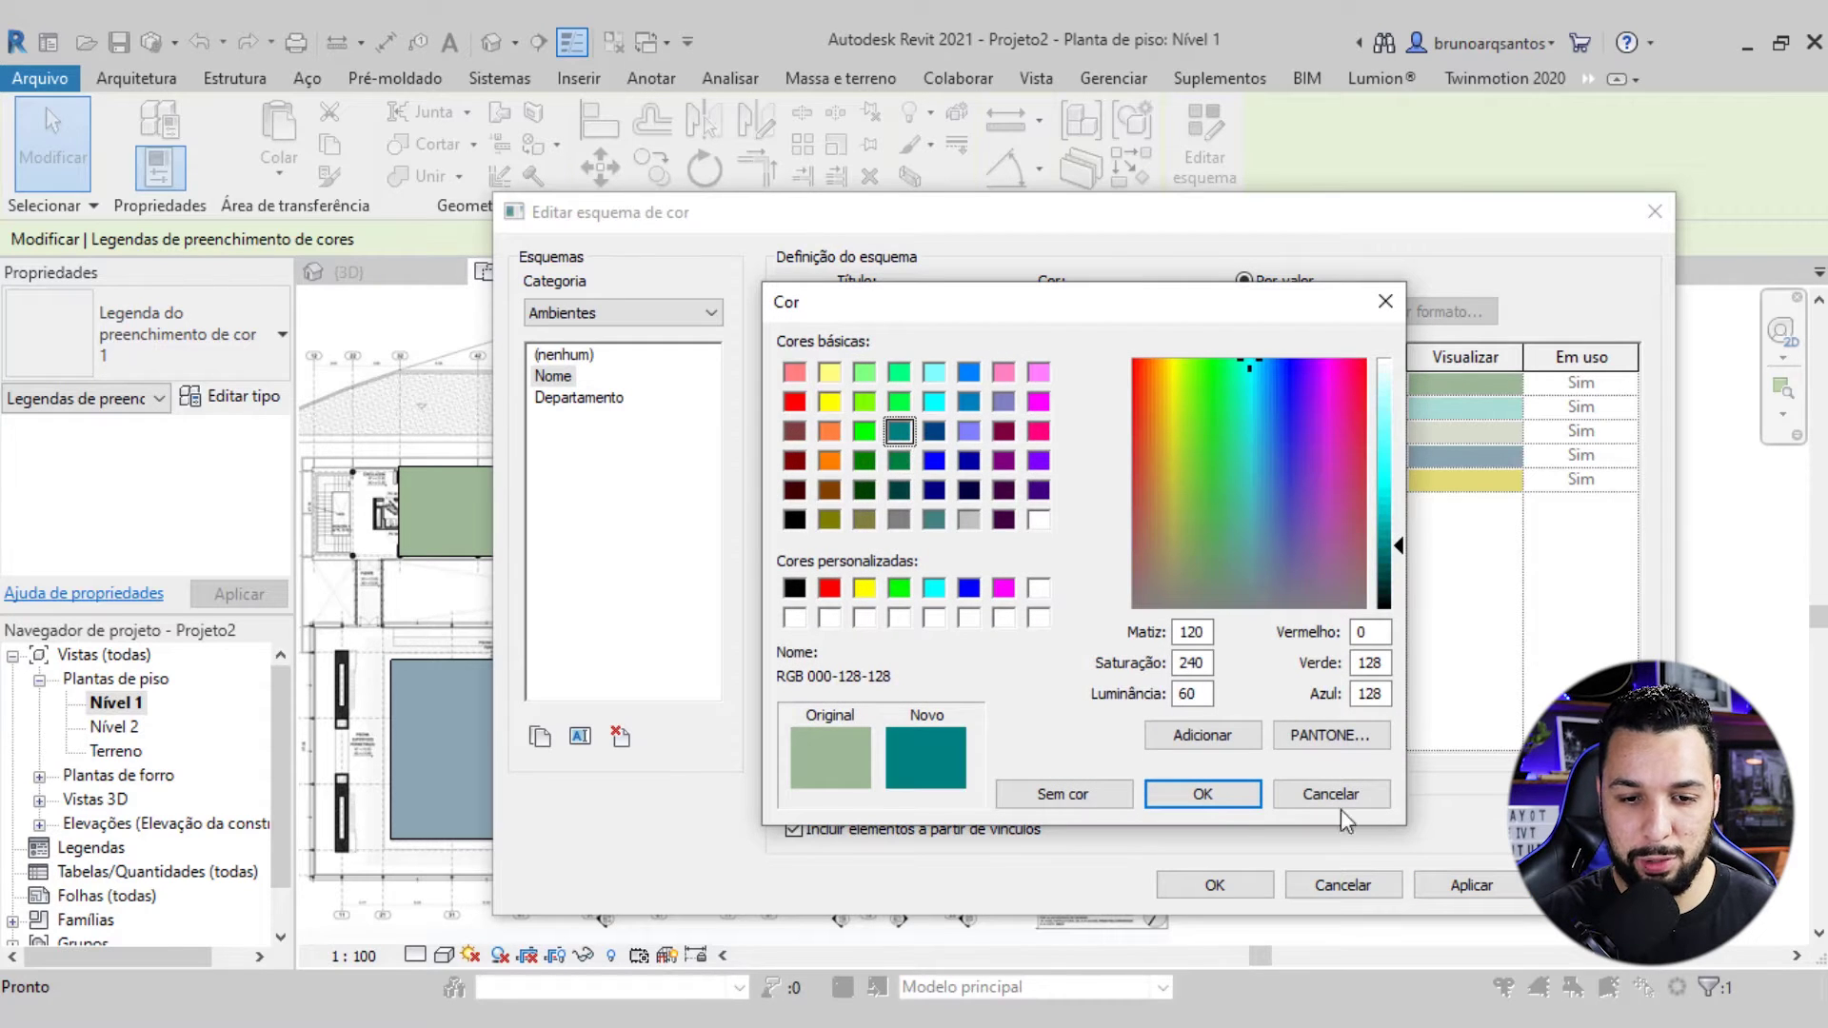
pyautogui.click(1203, 794)
# Colour PISCINA dark teal and ADMINISTRAÇÃO purple (RGB 128-128-192)
pyautogui.click(1118, 457)
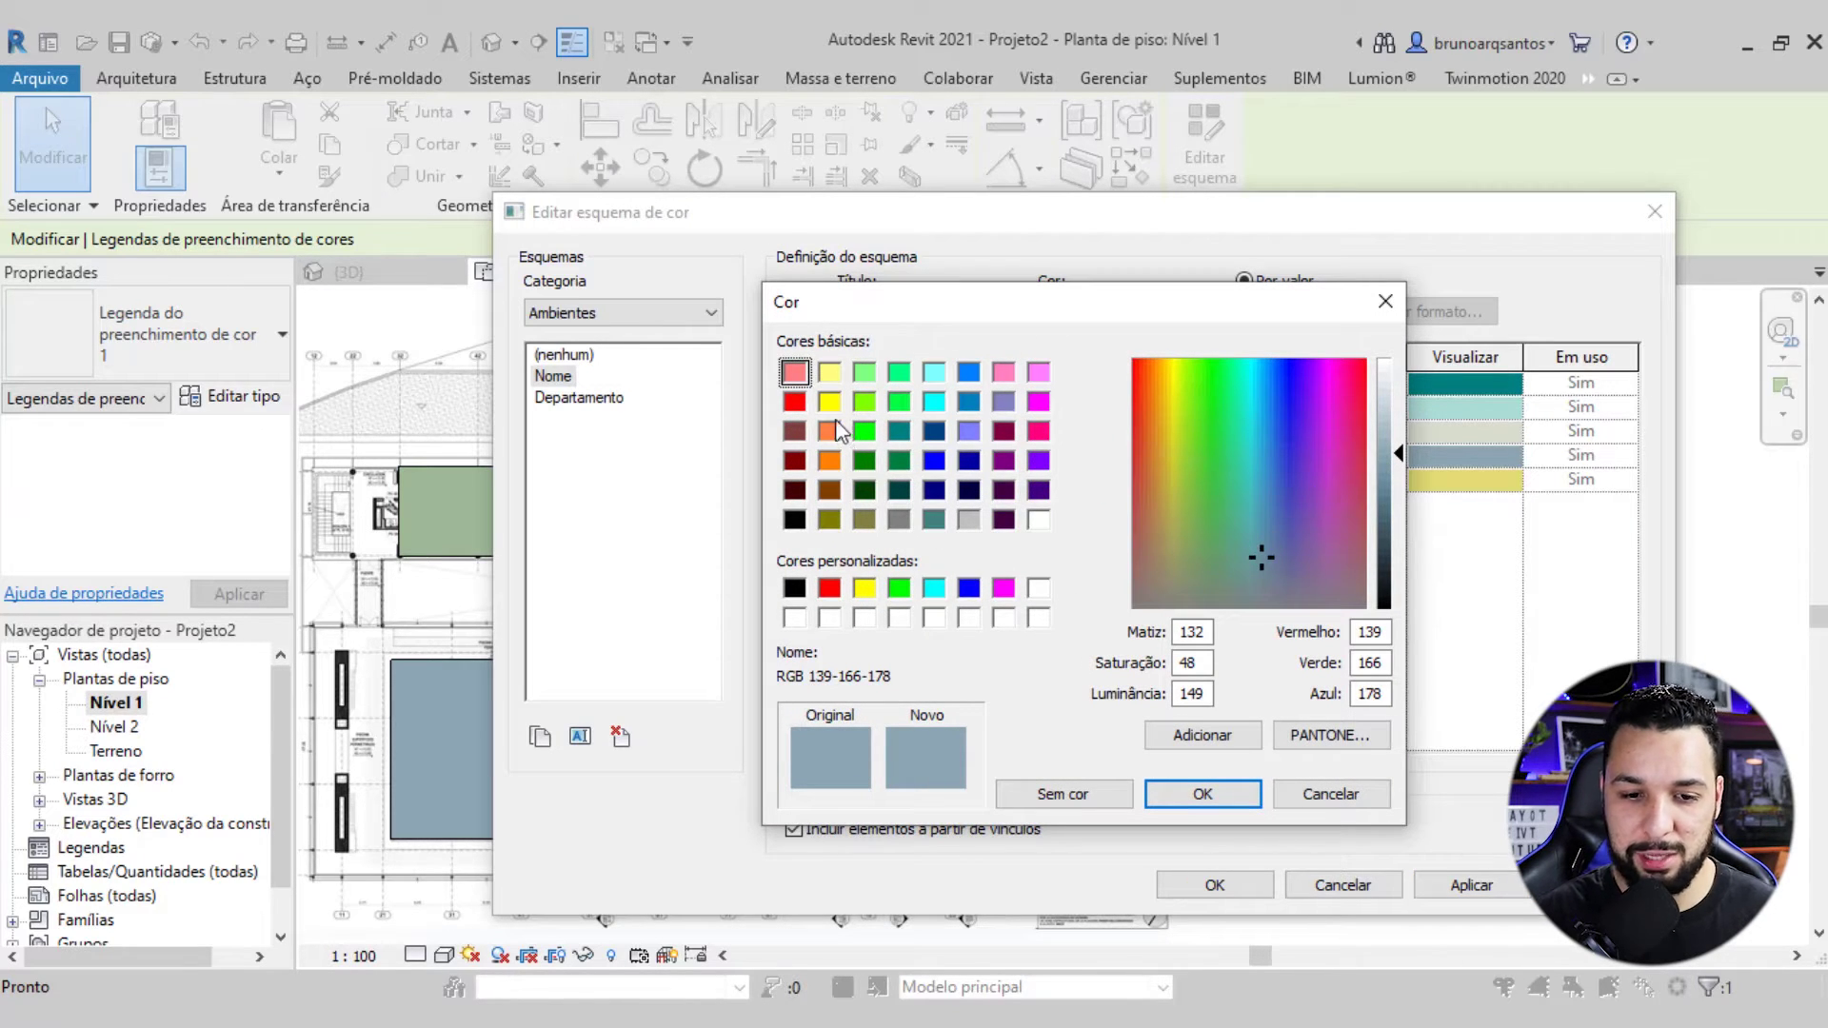
pyautogui.click(898, 434)
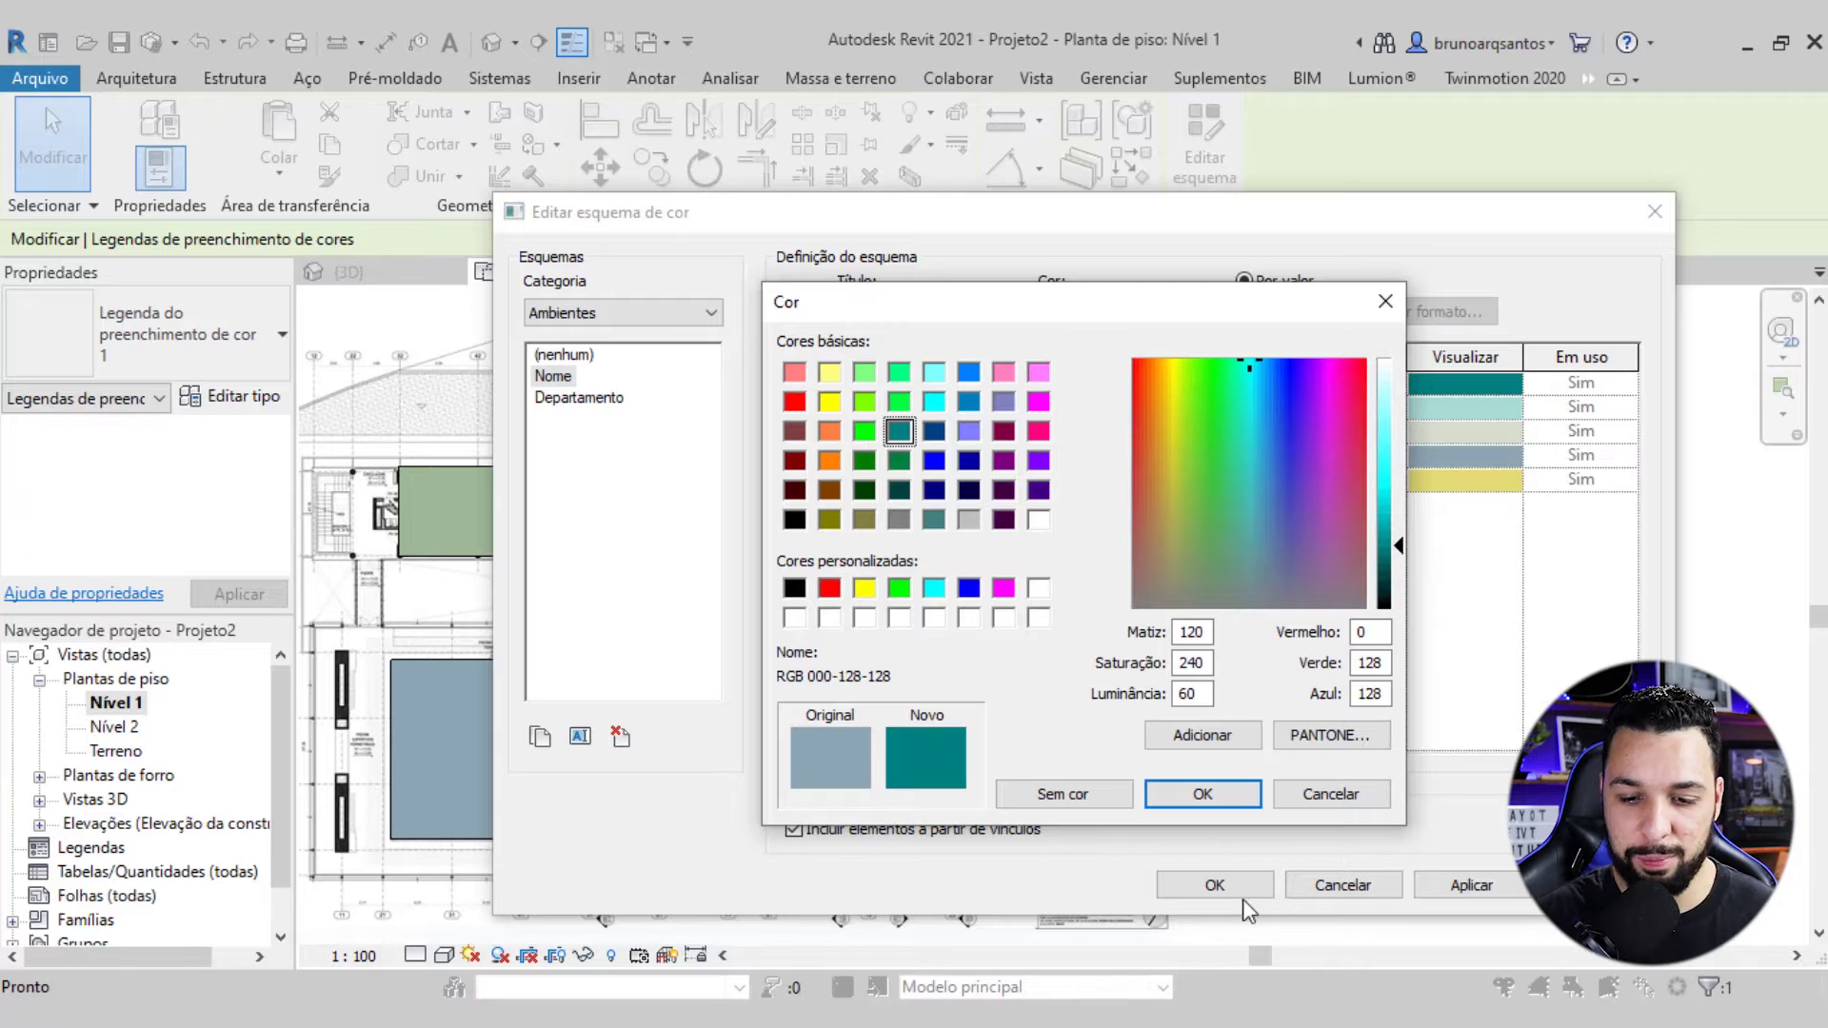
pyautogui.click(1223, 795)
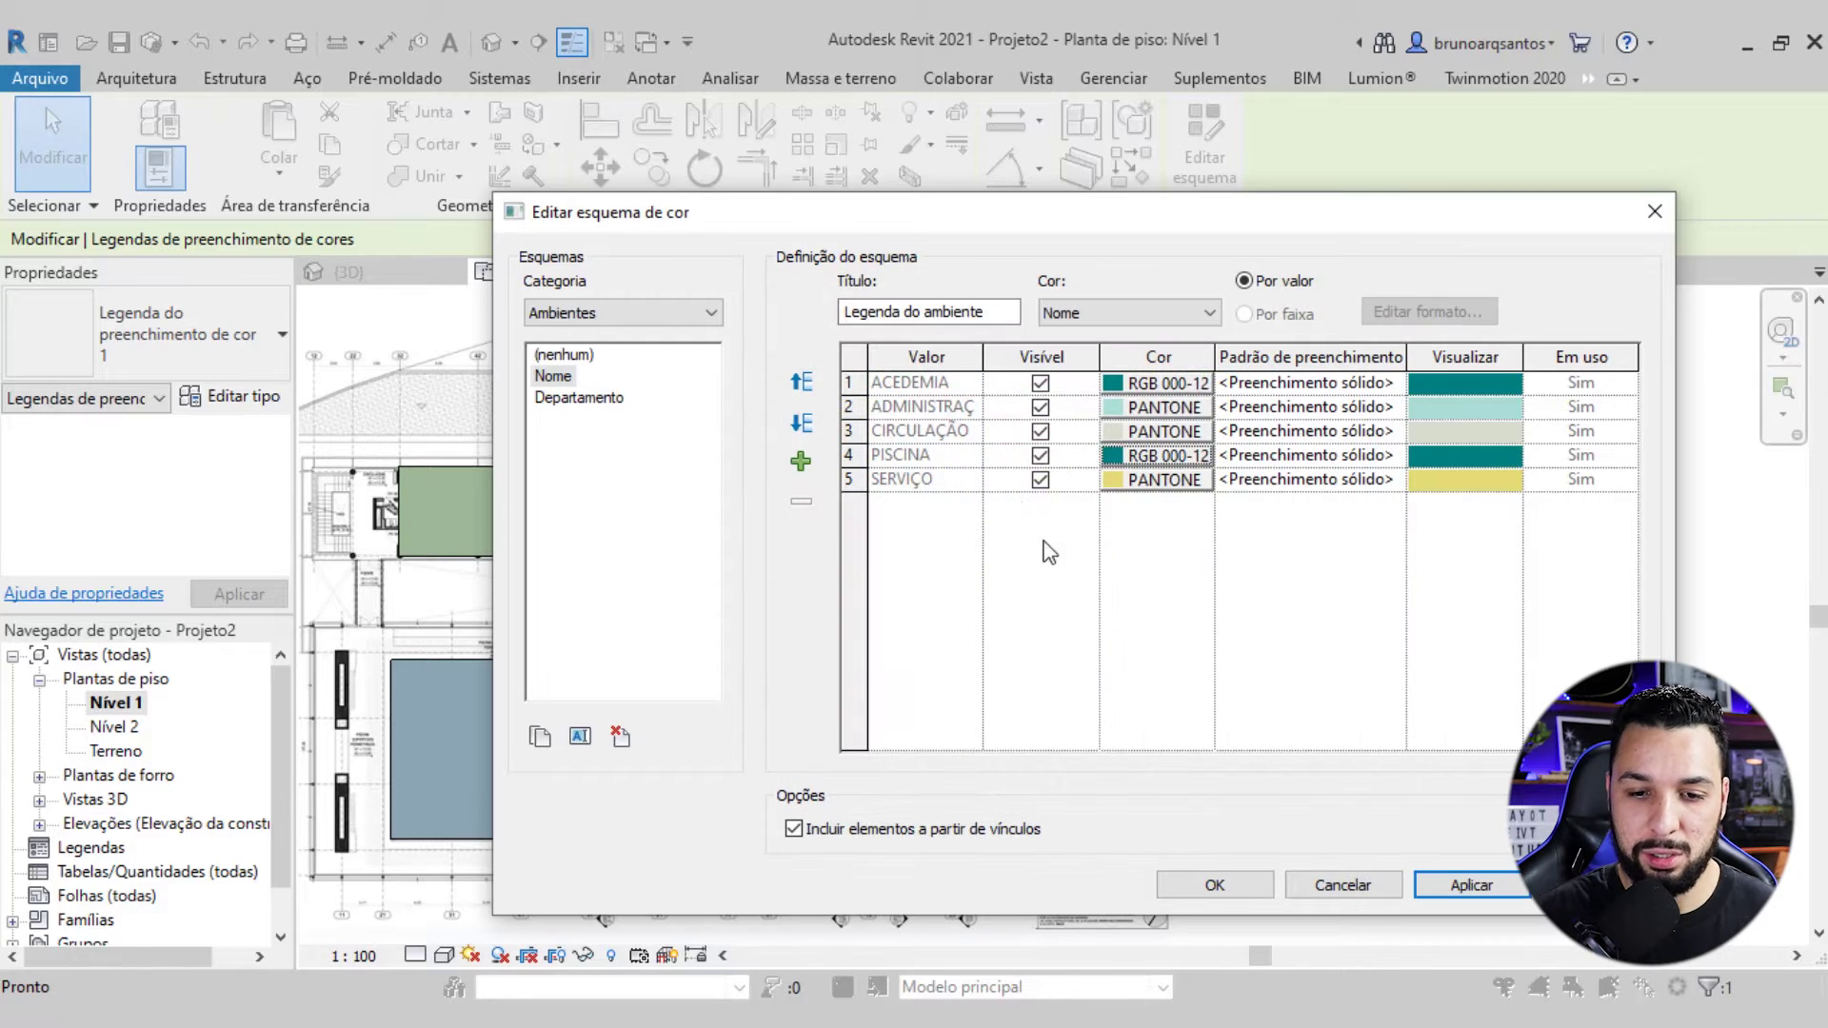
pyautogui.click(1116, 408)
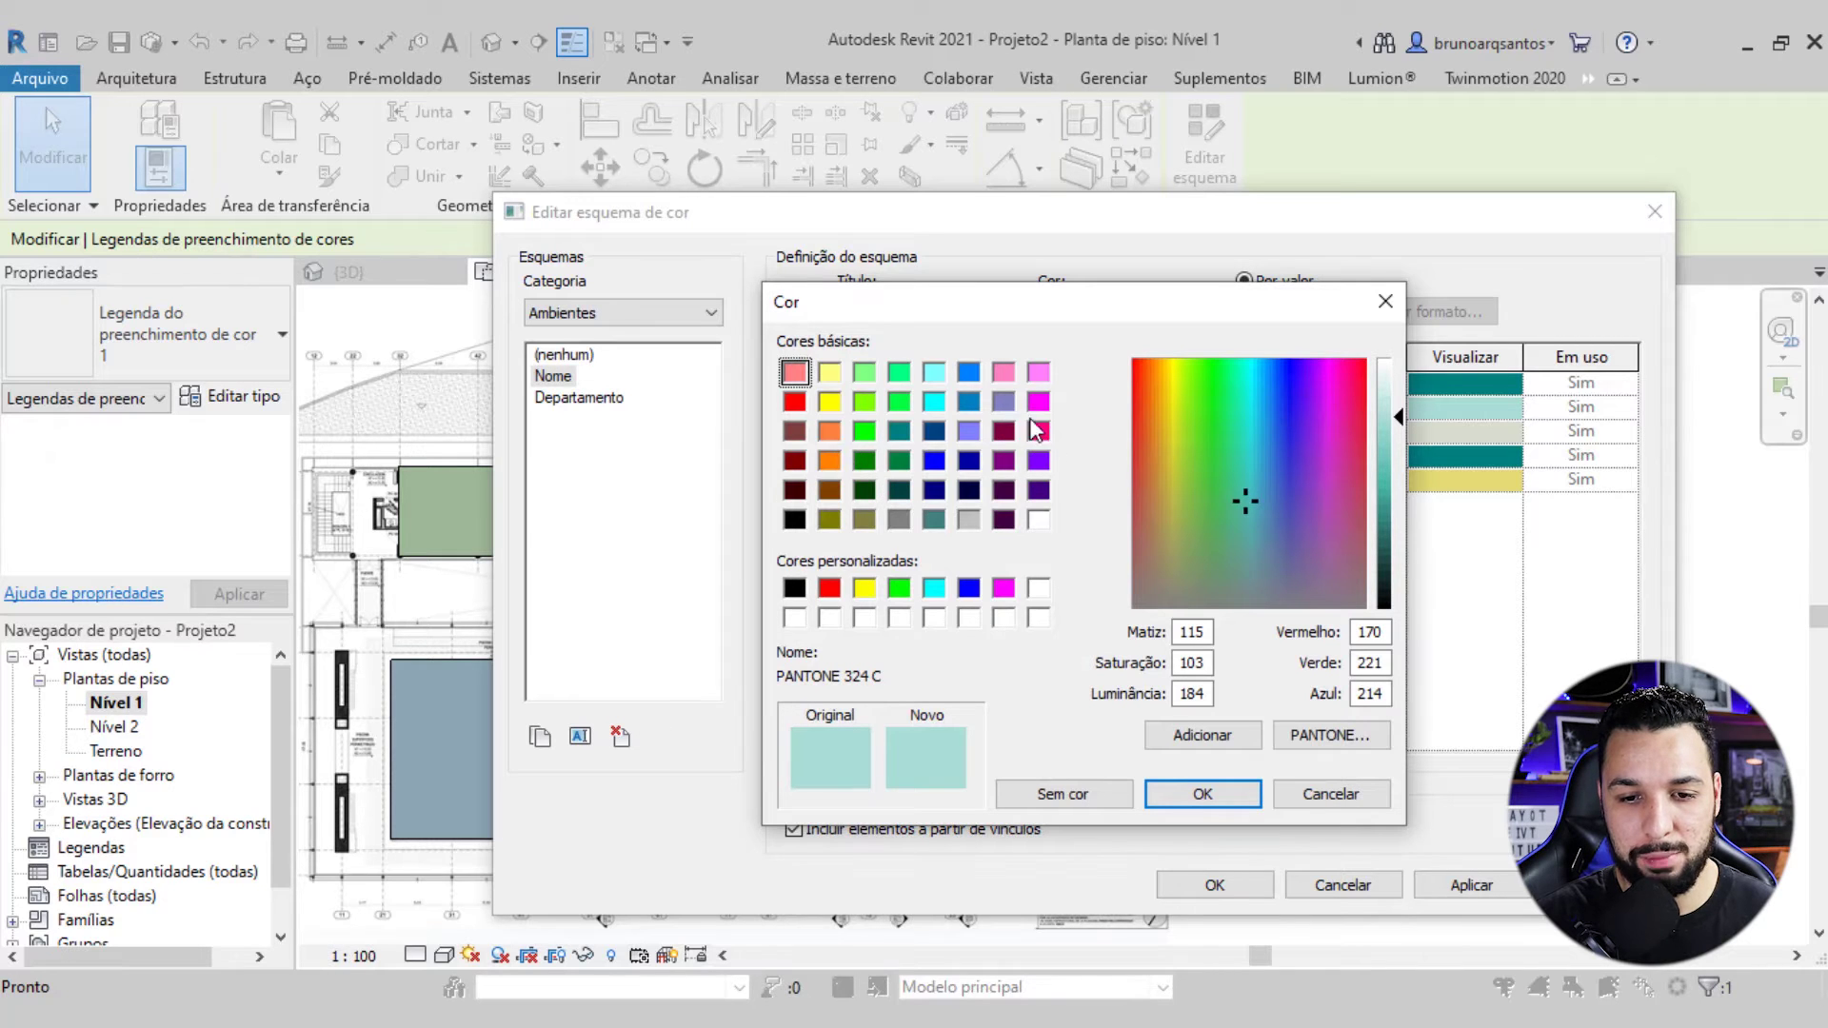
pyautogui.click(1002, 403)
pyautogui.press('Return')
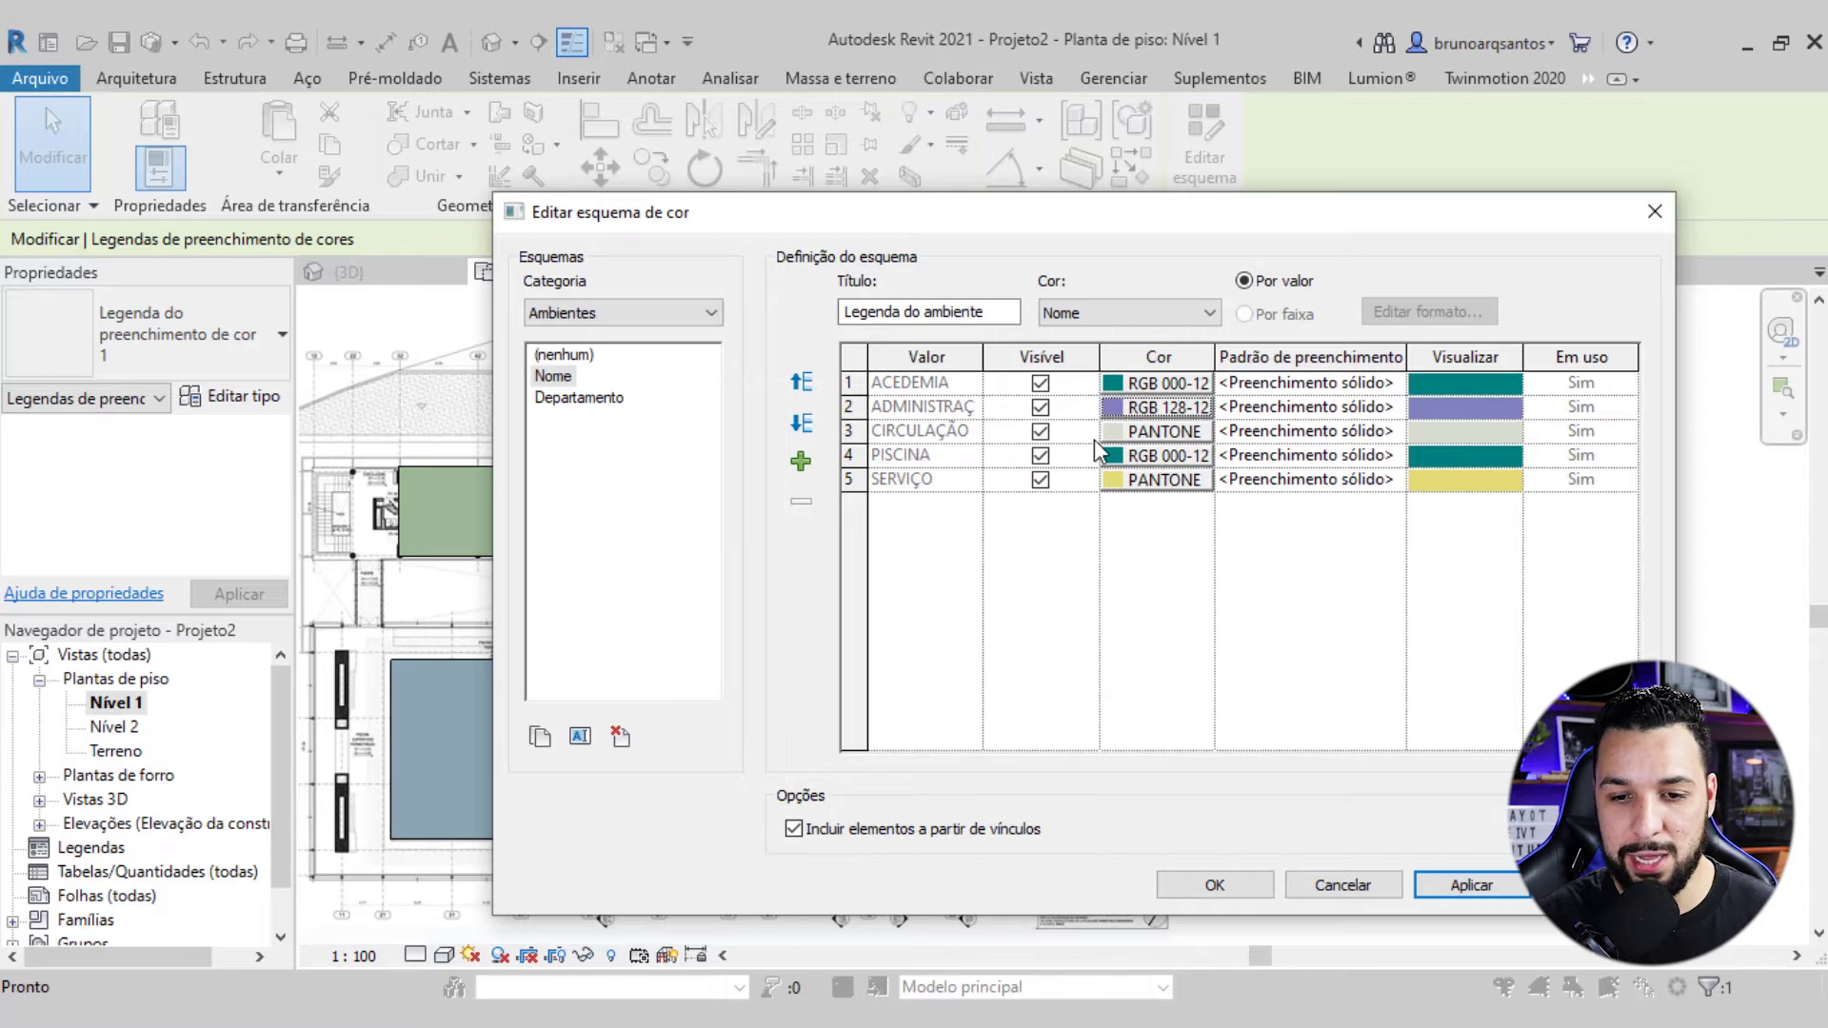
# Colour CIRCULAÇÃO red and SERVIÇO orange, then apply the scheme to the plan
pyautogui.click(1116, 431)
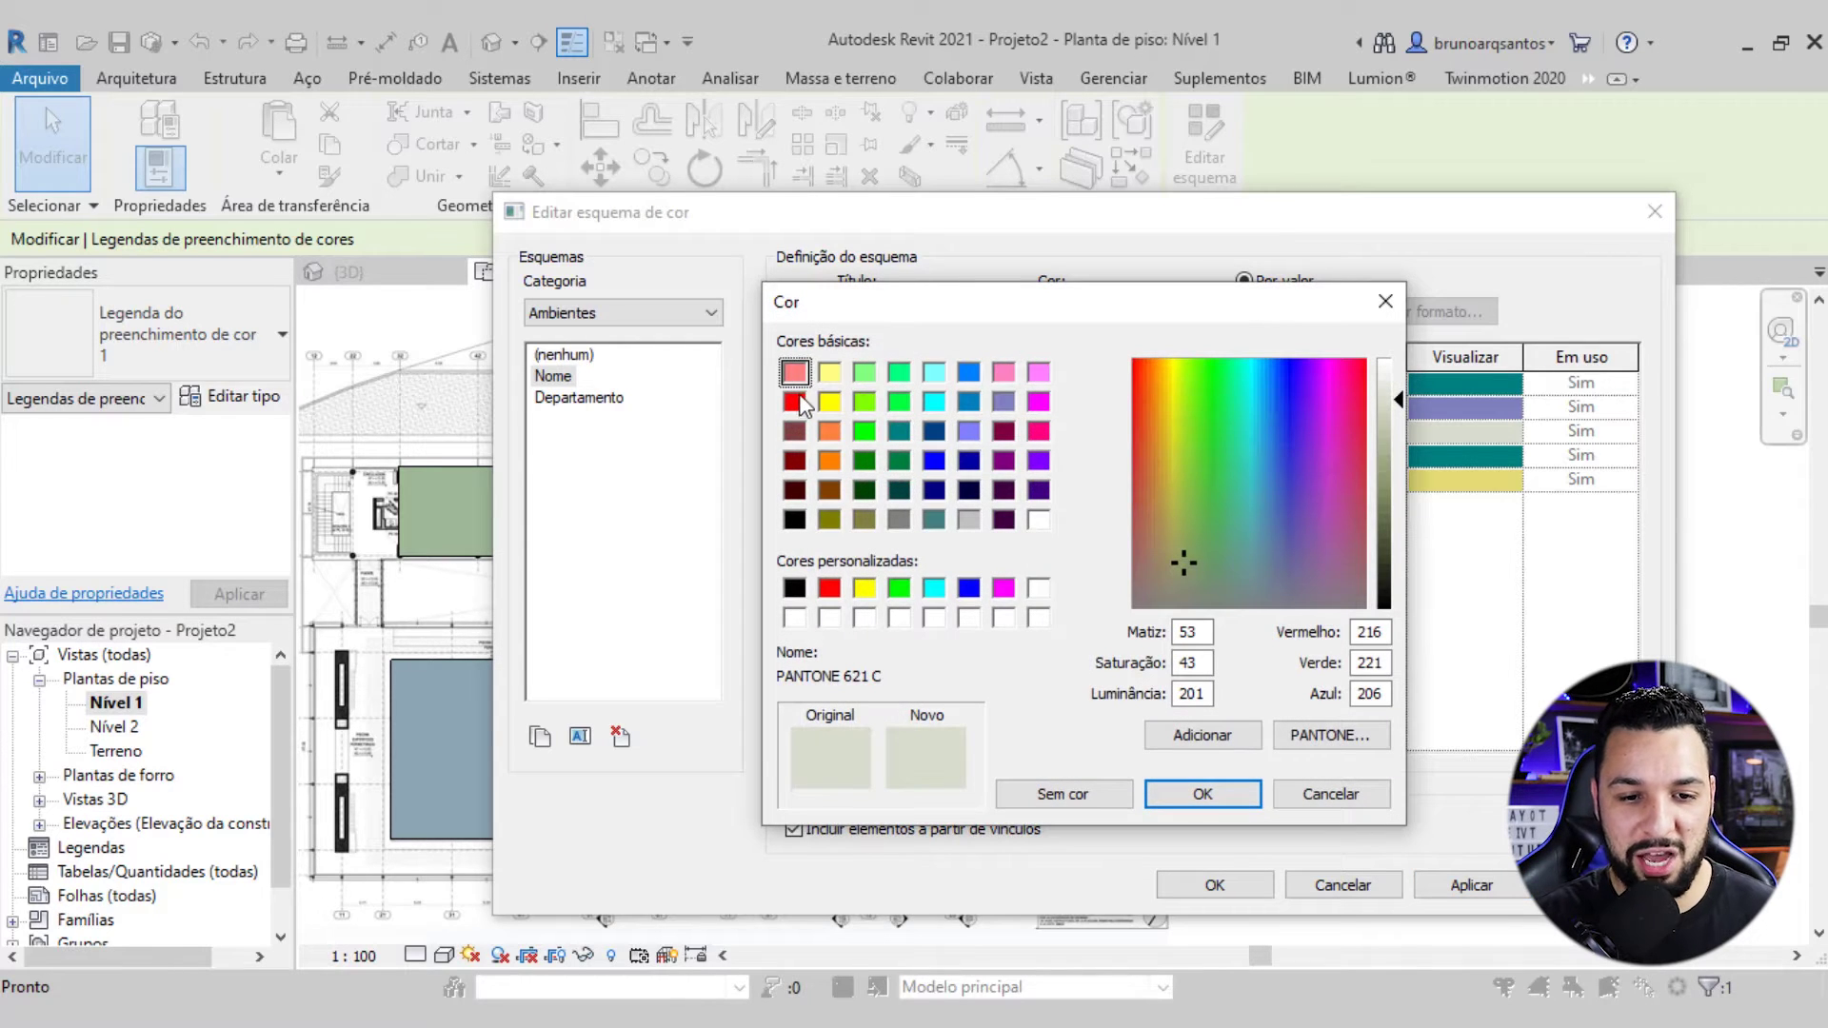
pyautogui.click(798, 402)
pyautogui.click(1202, 794)
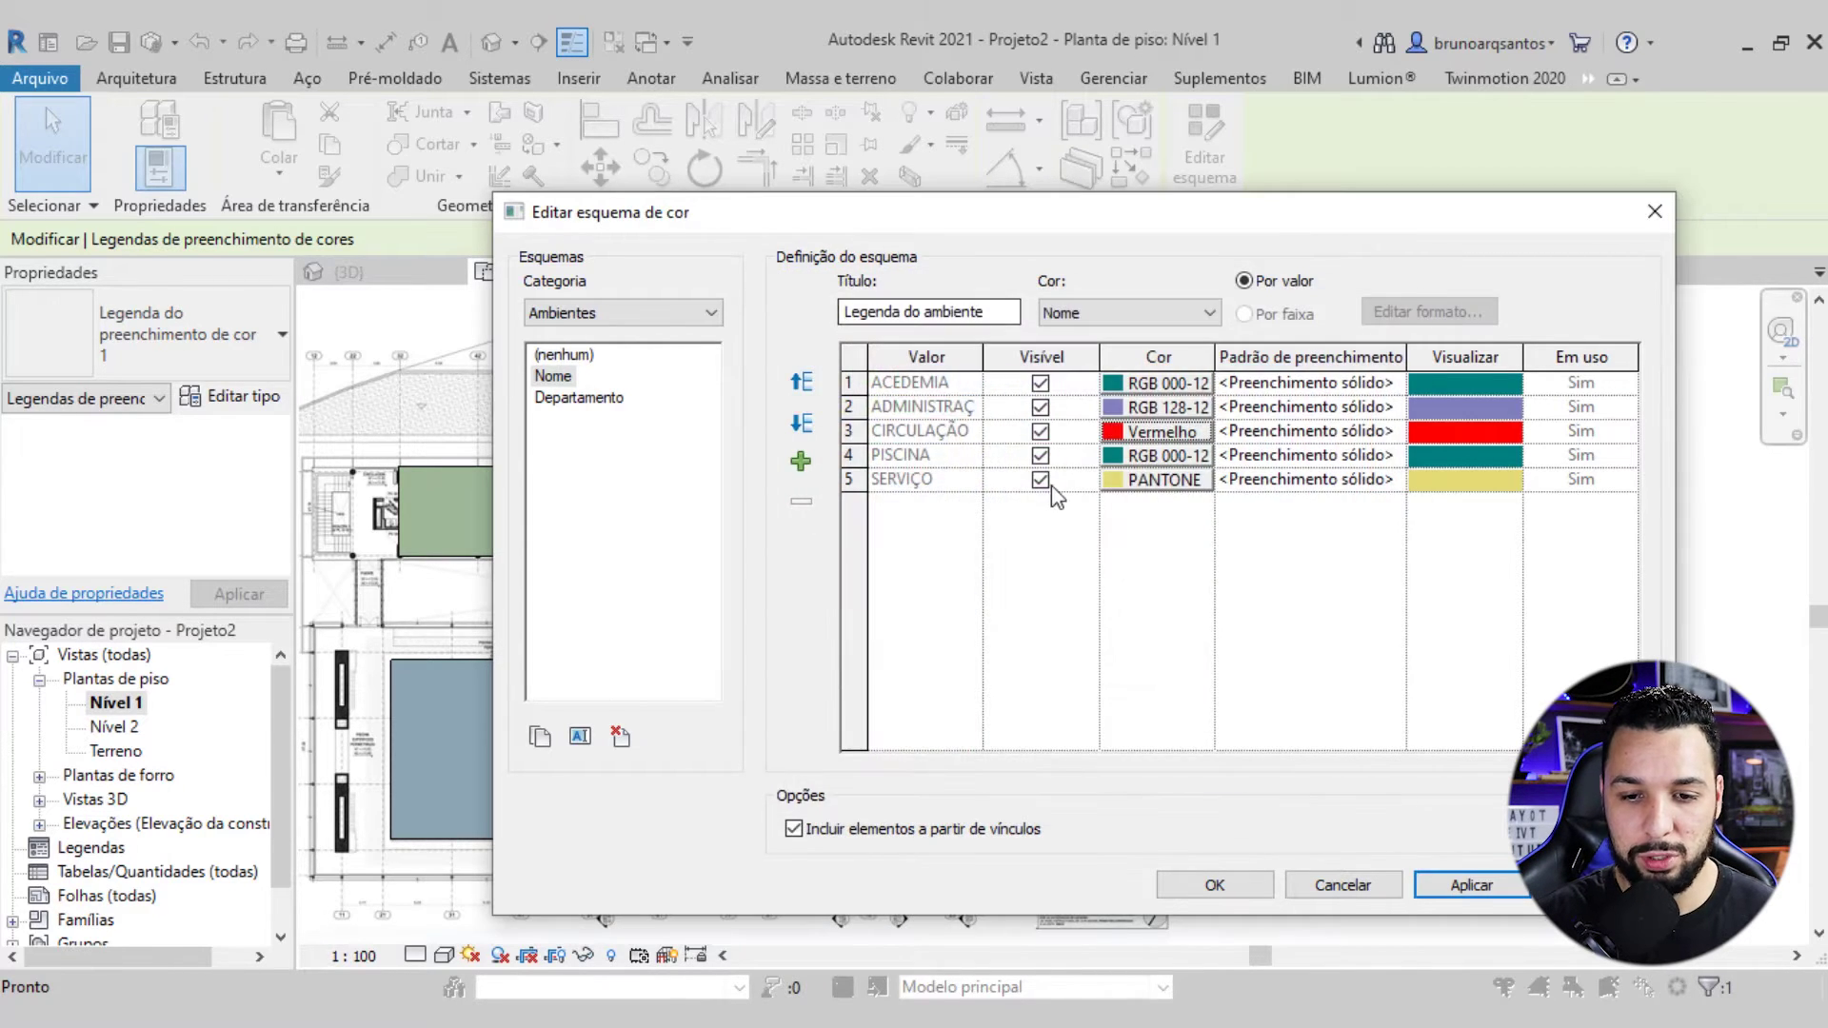
pyautogui.click(1120, 481)
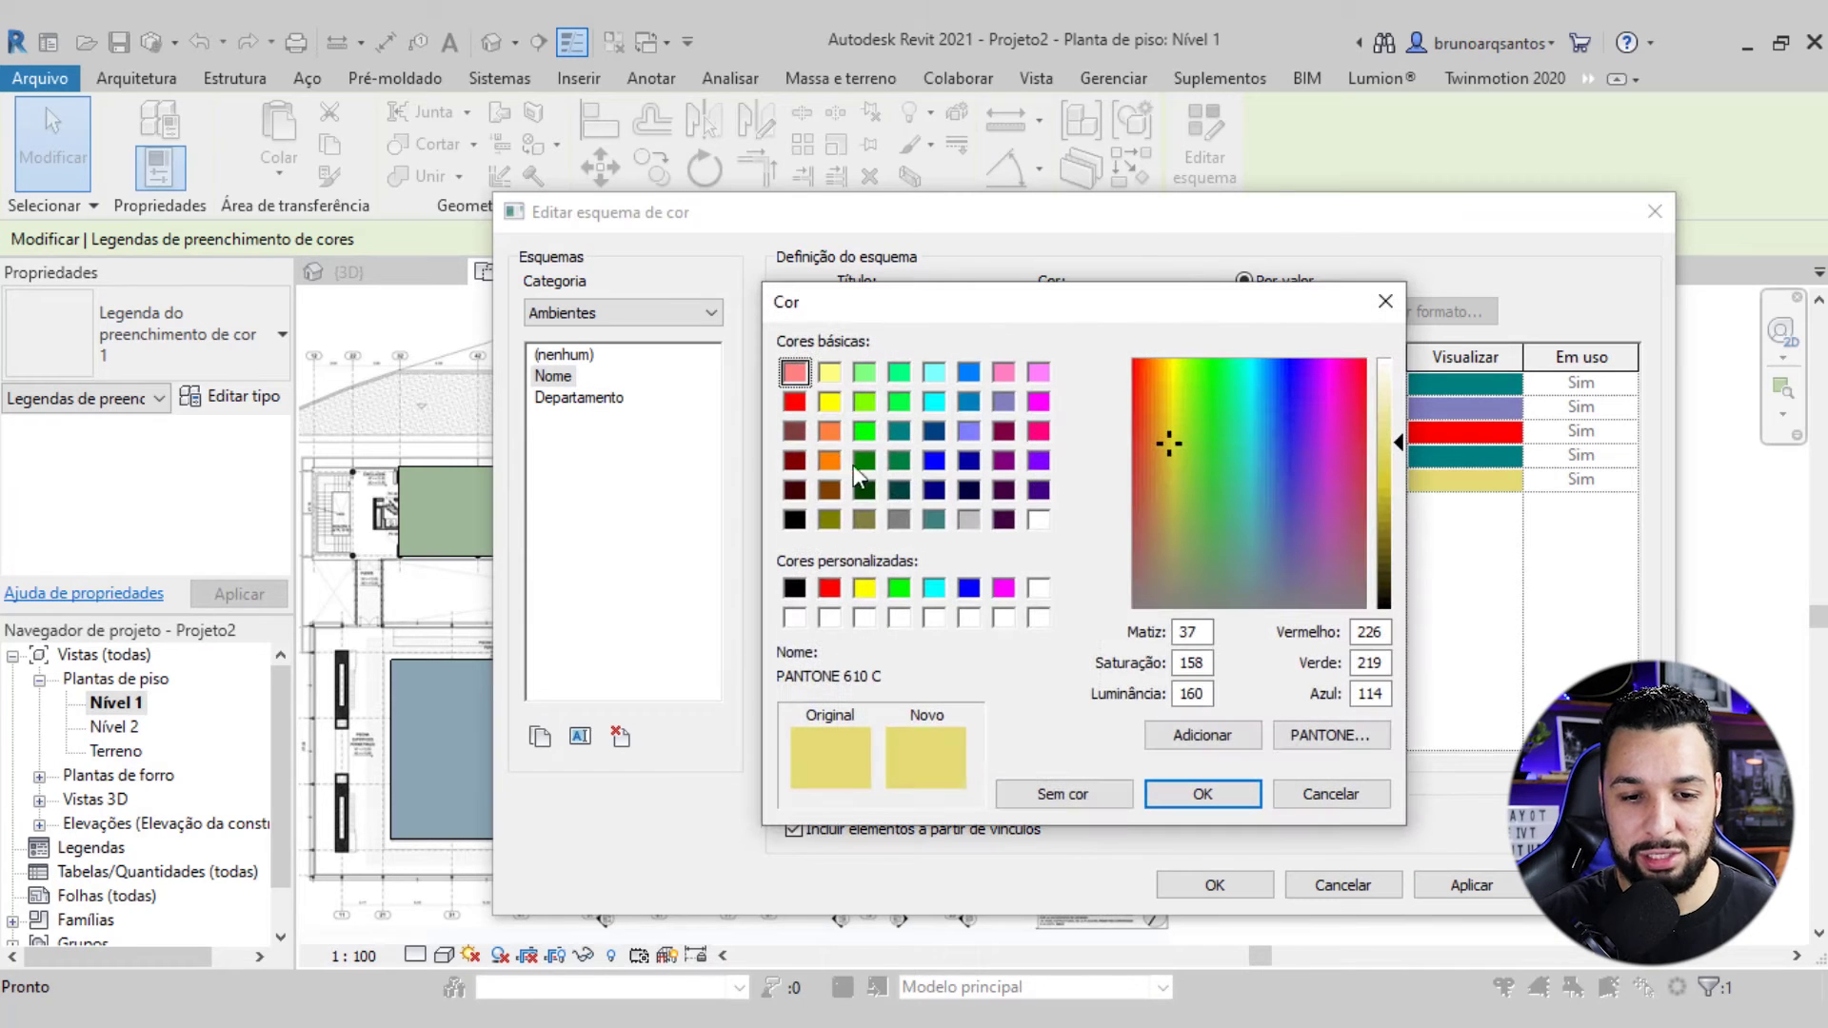
pyautogui.click(837, 464)
pyautogui.click(1203, 794)
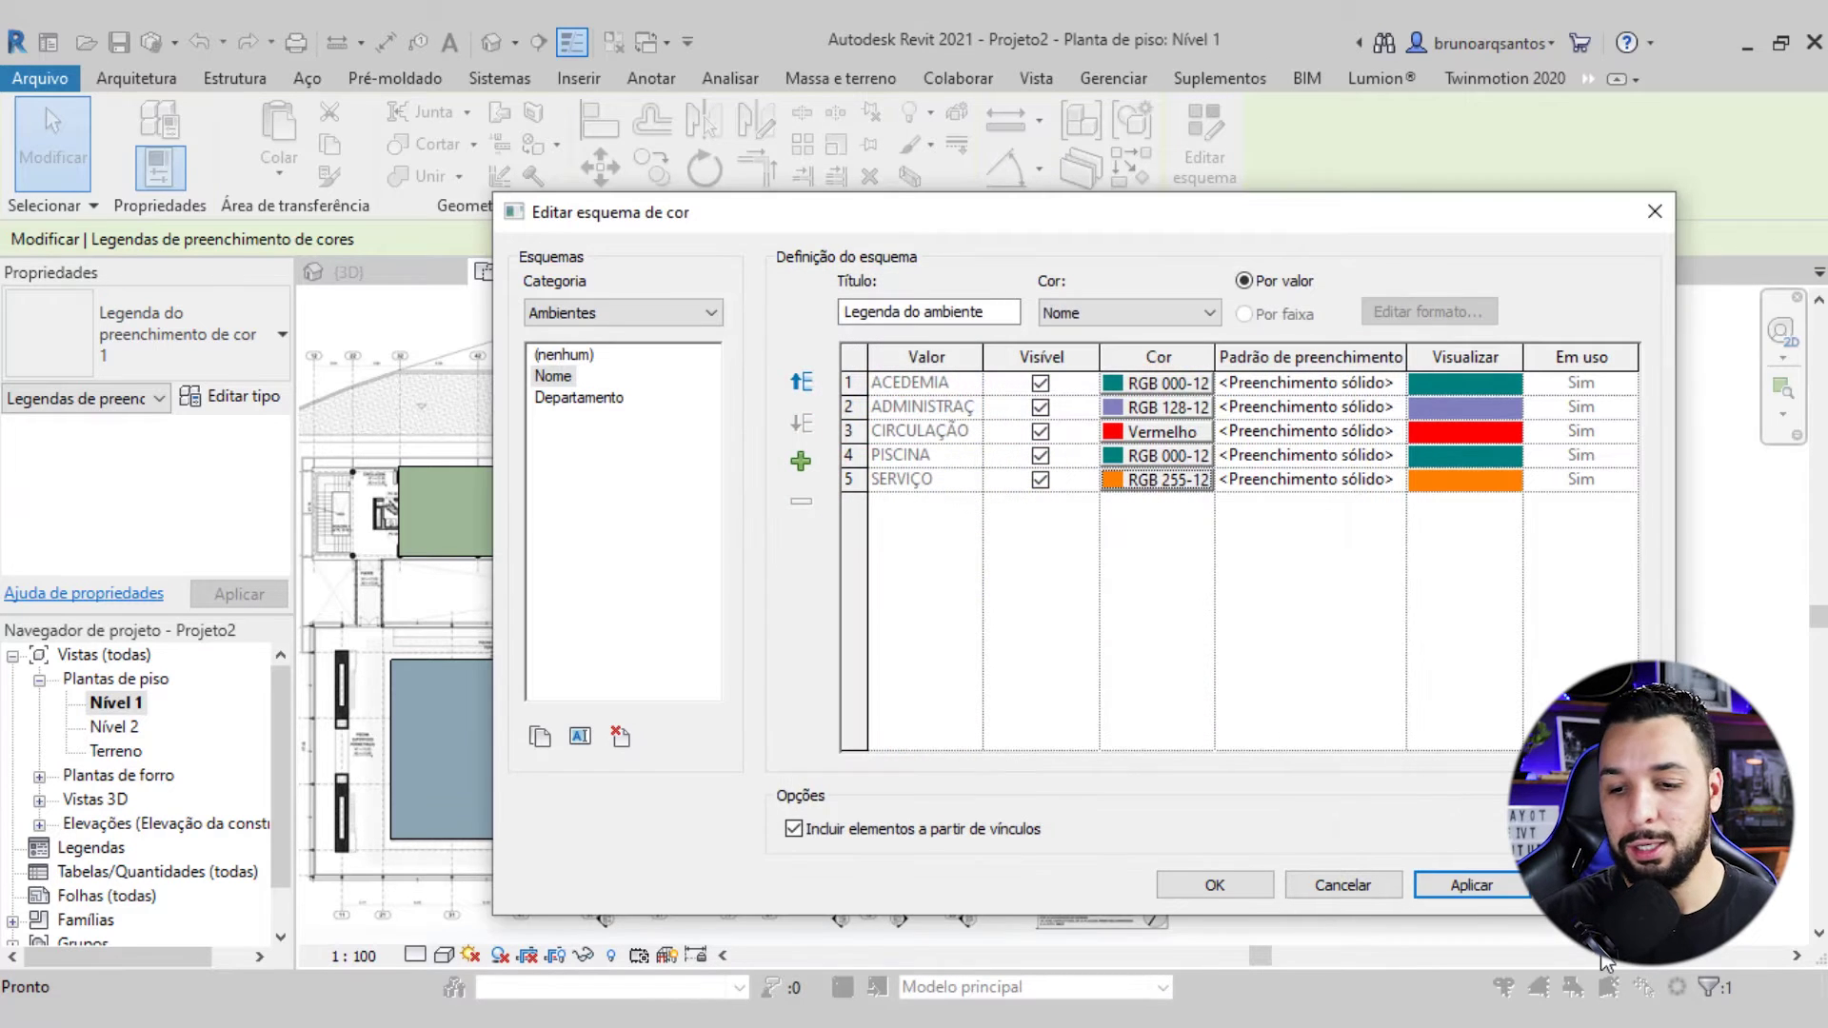
pyautogui.click(1472, 885)
# Close the scheme settings and review the recoloured Nível 1 plan and its legend
pyautogui.click(1170, 886)
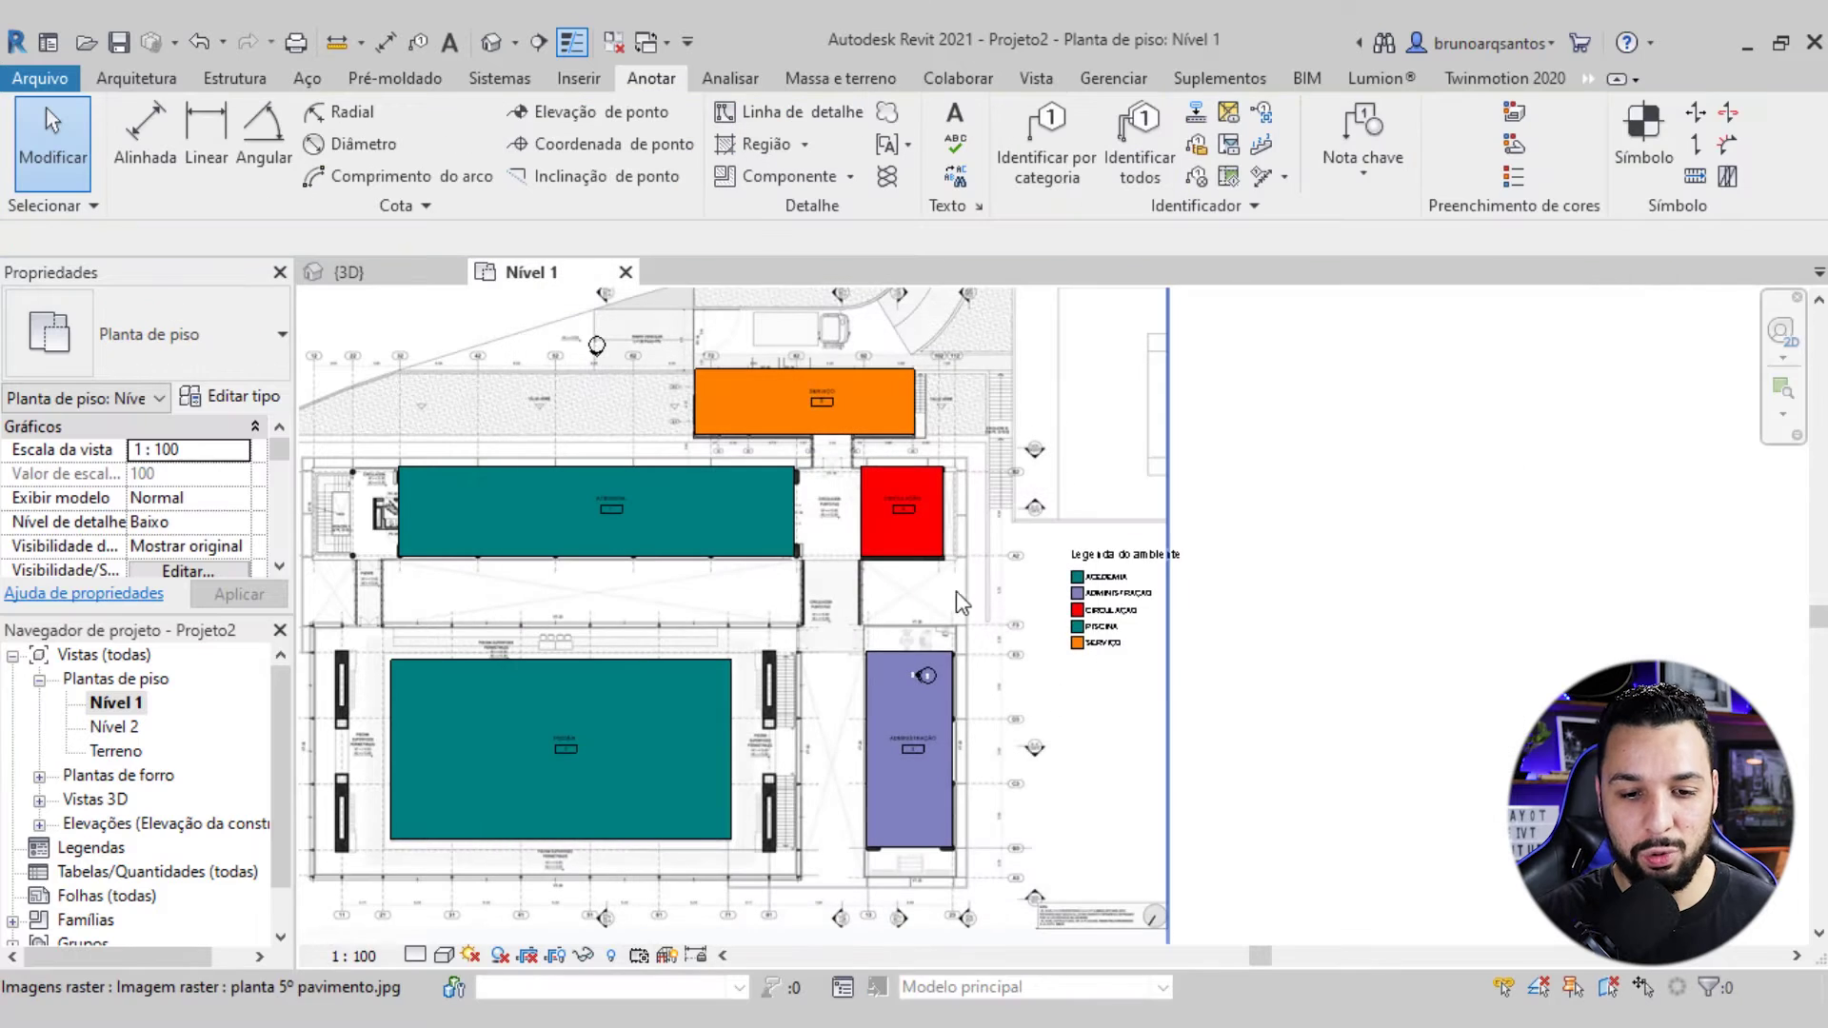
pyautogui.moveTo(1214, 669); pyautogui.dragTo(1289, 700, button='middle')
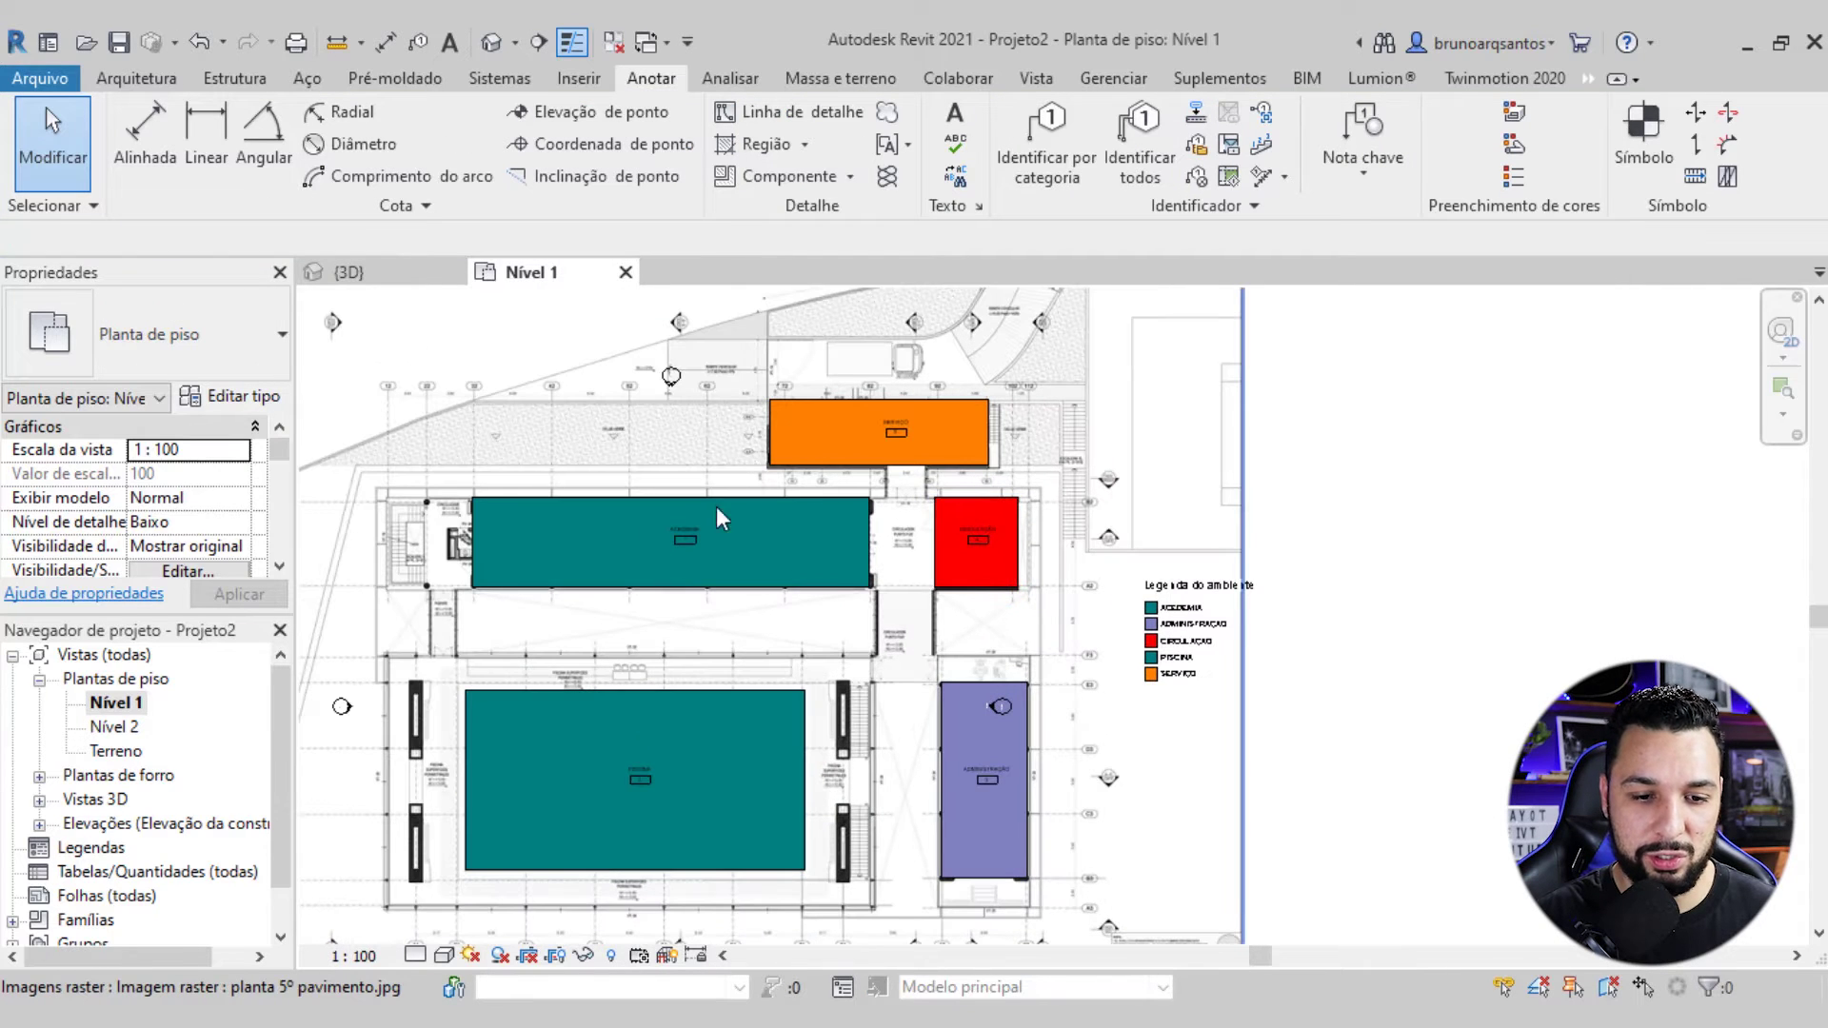
pyautogui.scroll(2, 657, 529)
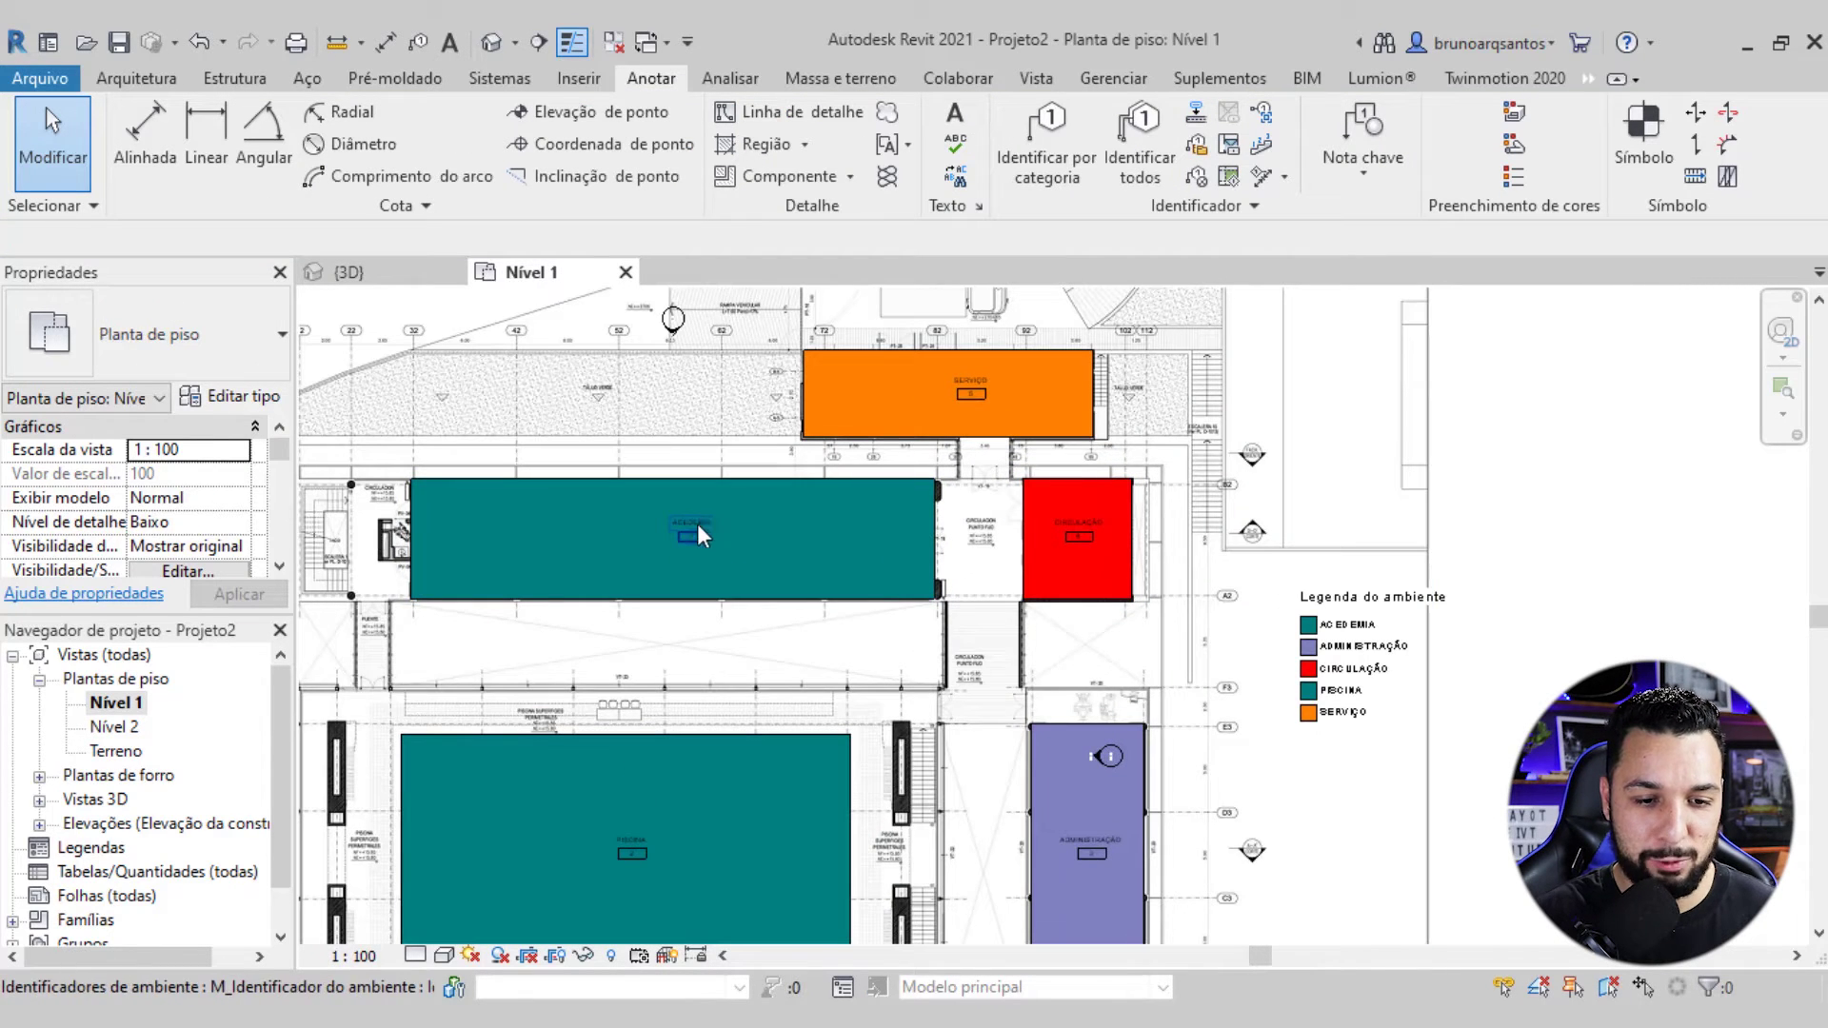
pyautogui.scroll(-1, 687, 762)
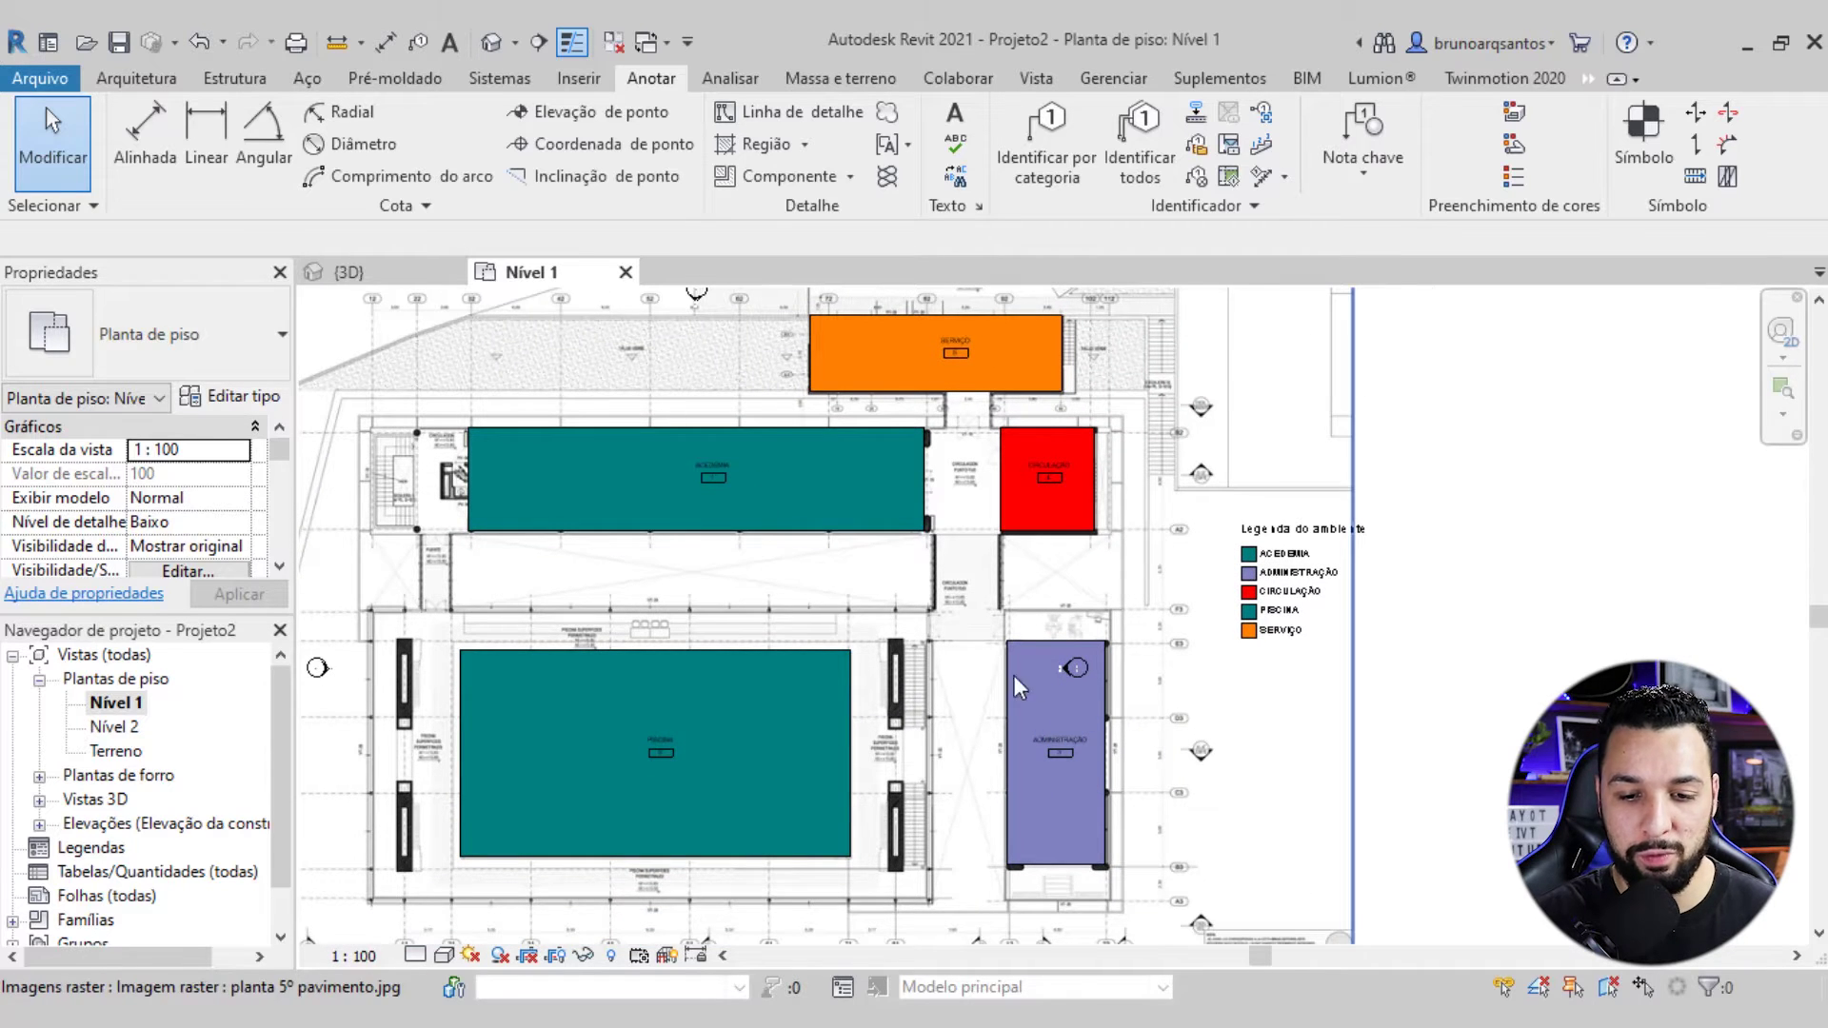
pyautogui.scroll(2, 1078, 757)
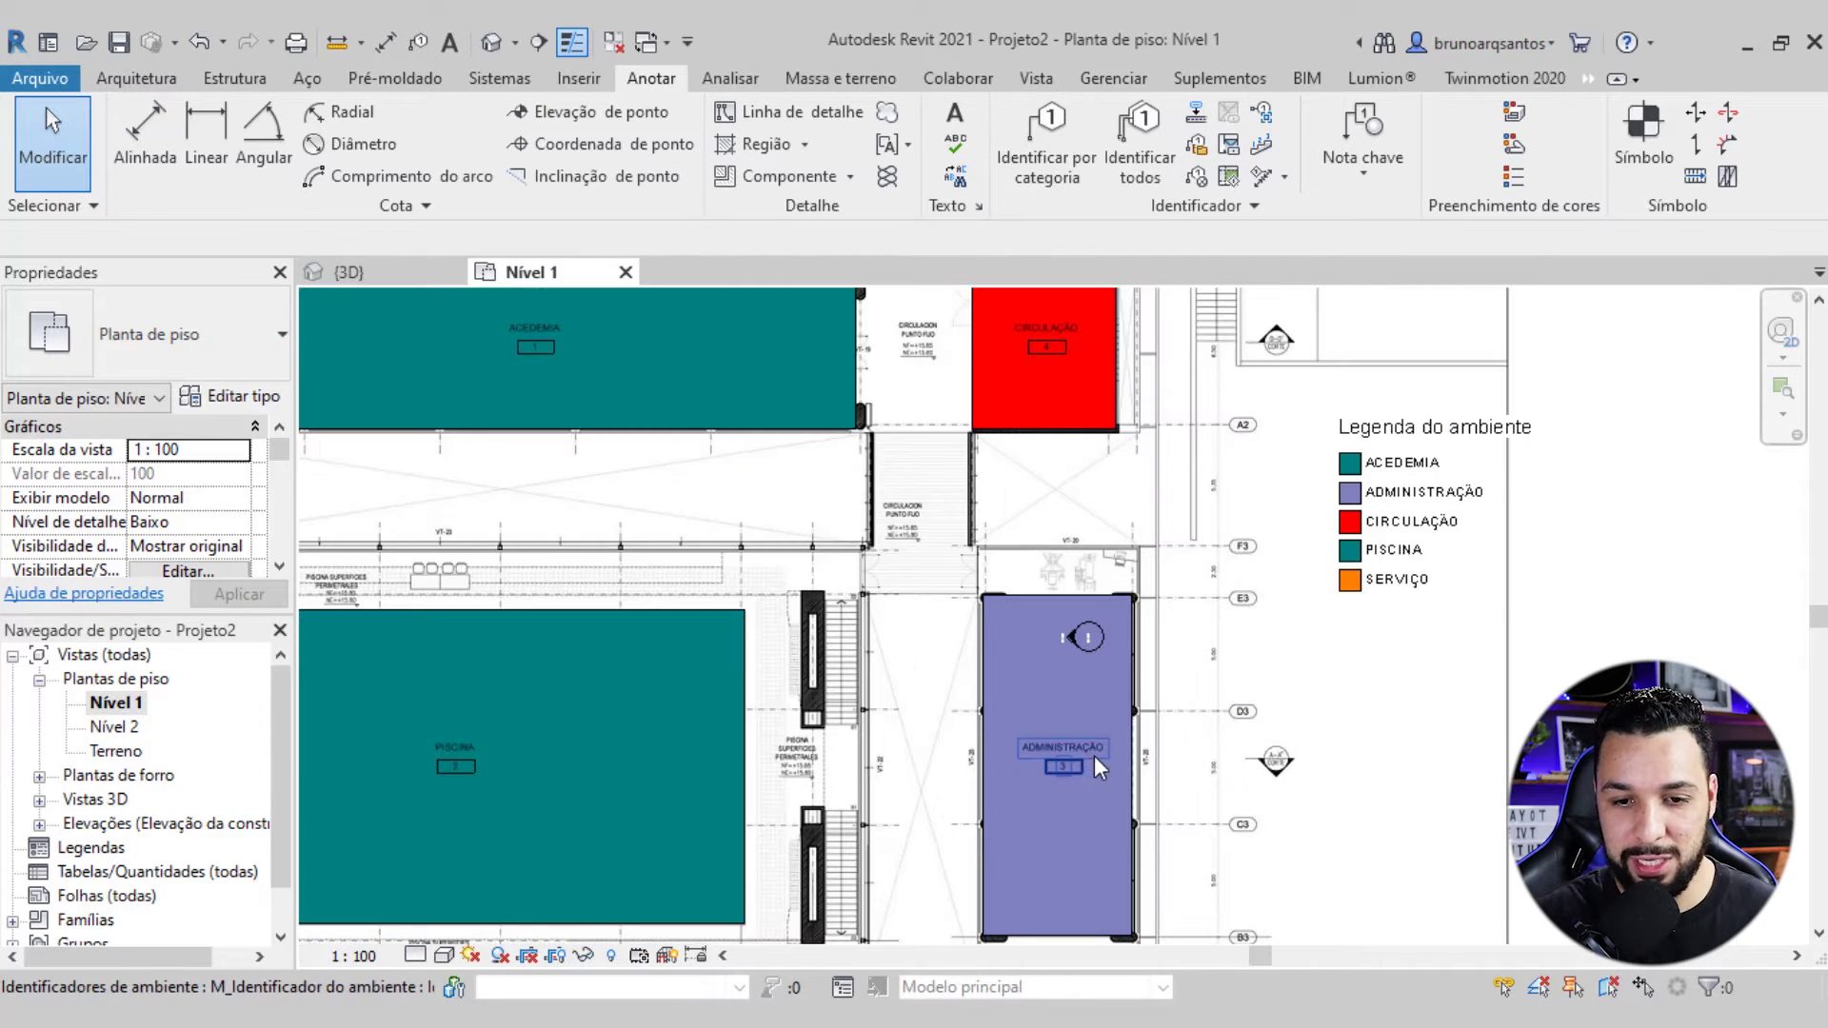
pyautogui.scroll(-1, 1094, 757)
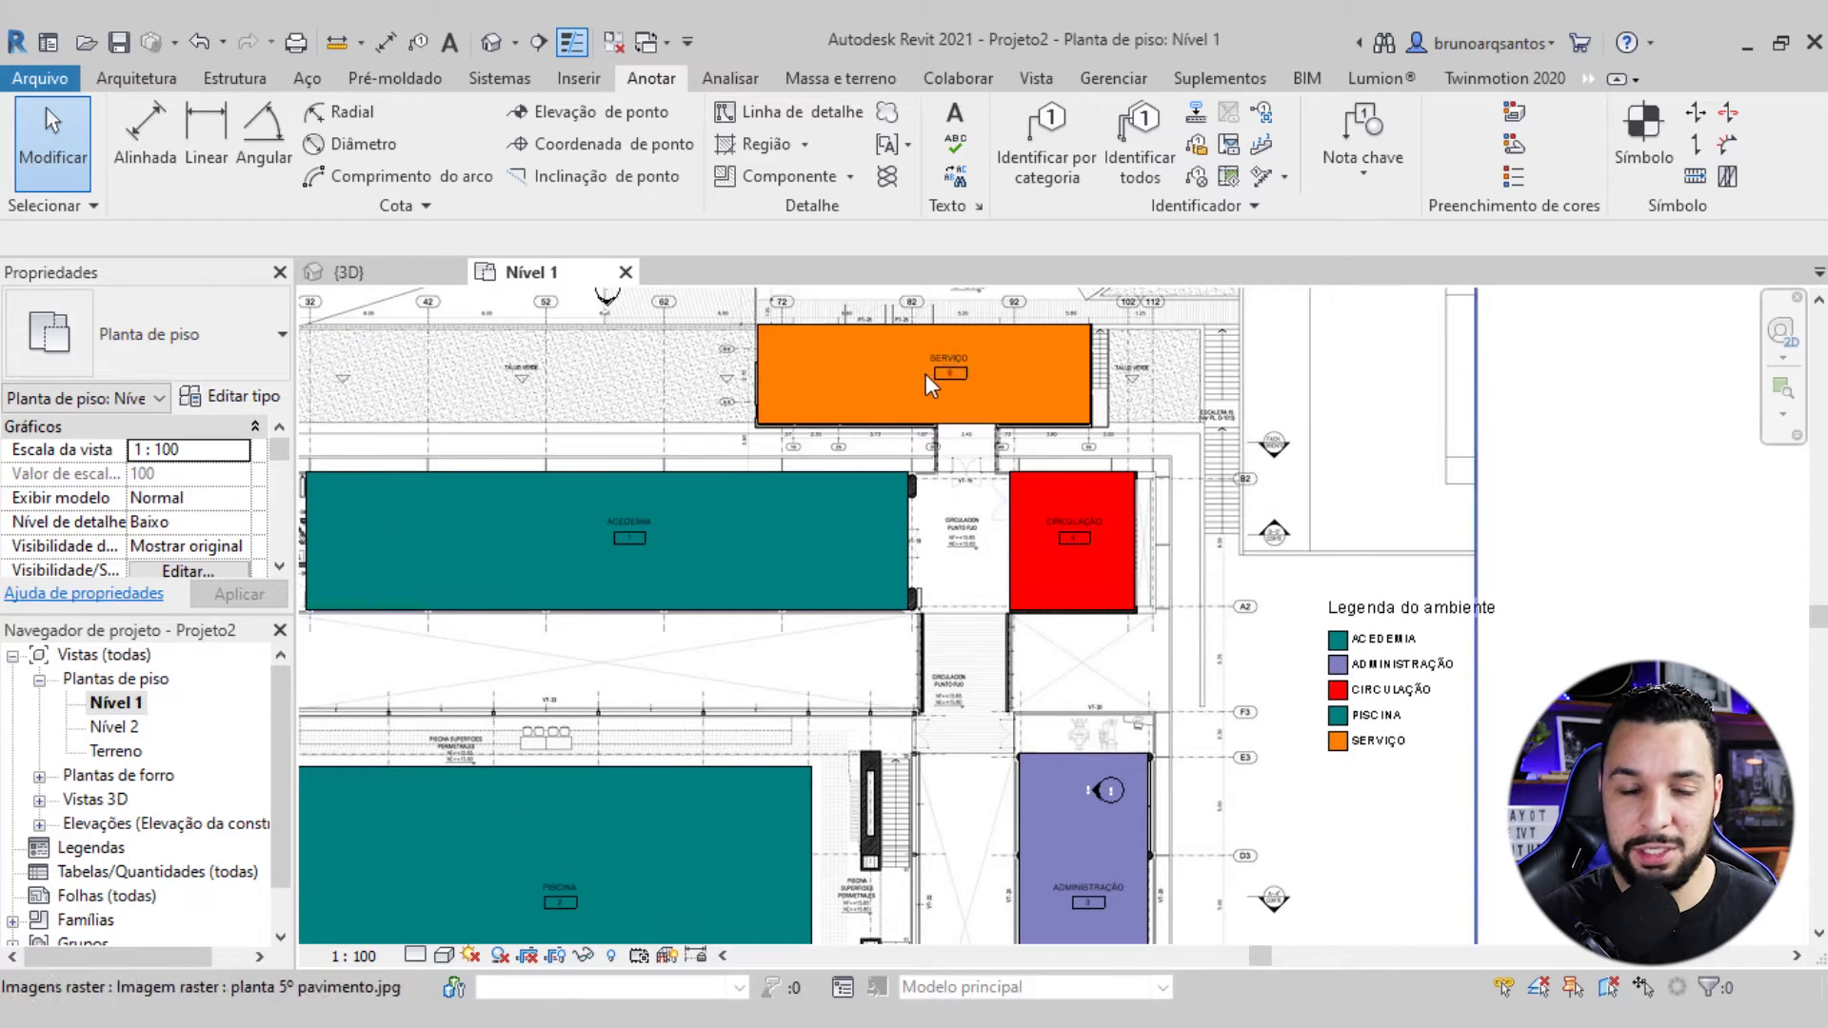
pyautogui.scroll(-3, 952, 363)
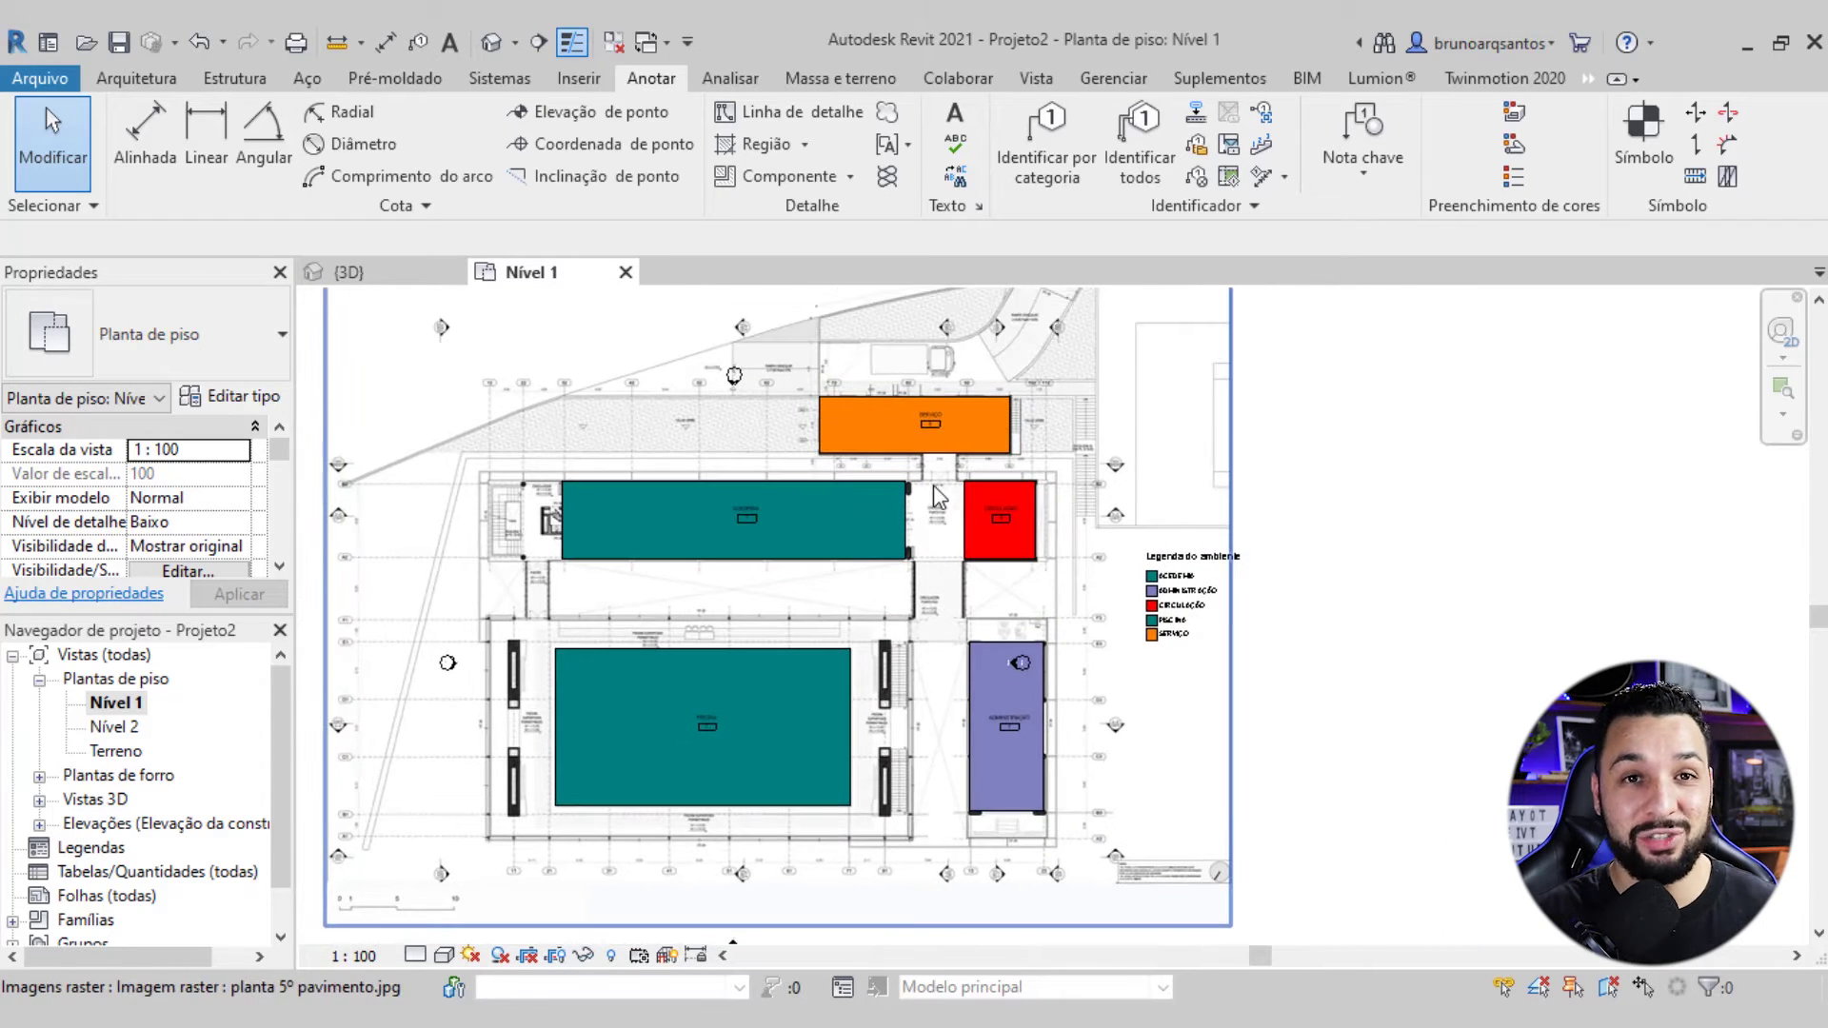
pyautogui.scroll(1, 773, 529)
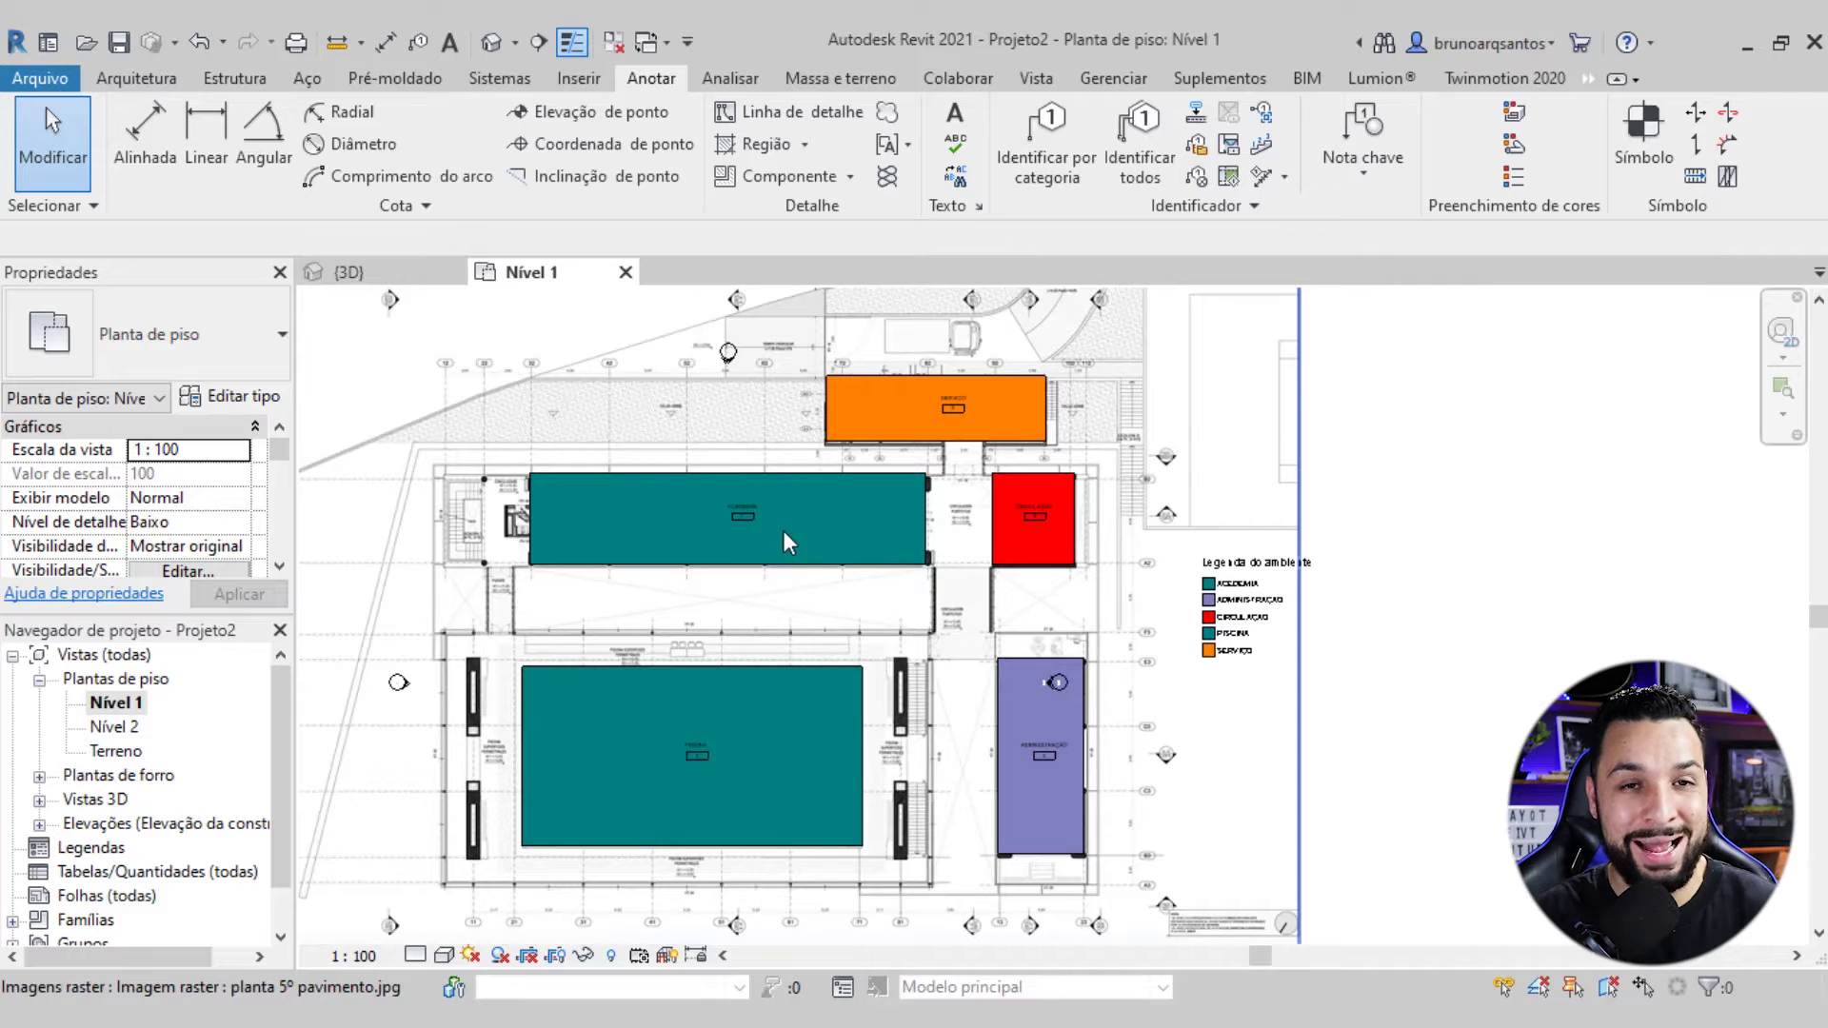
pyautogui.scroll(-1, 794, 517)
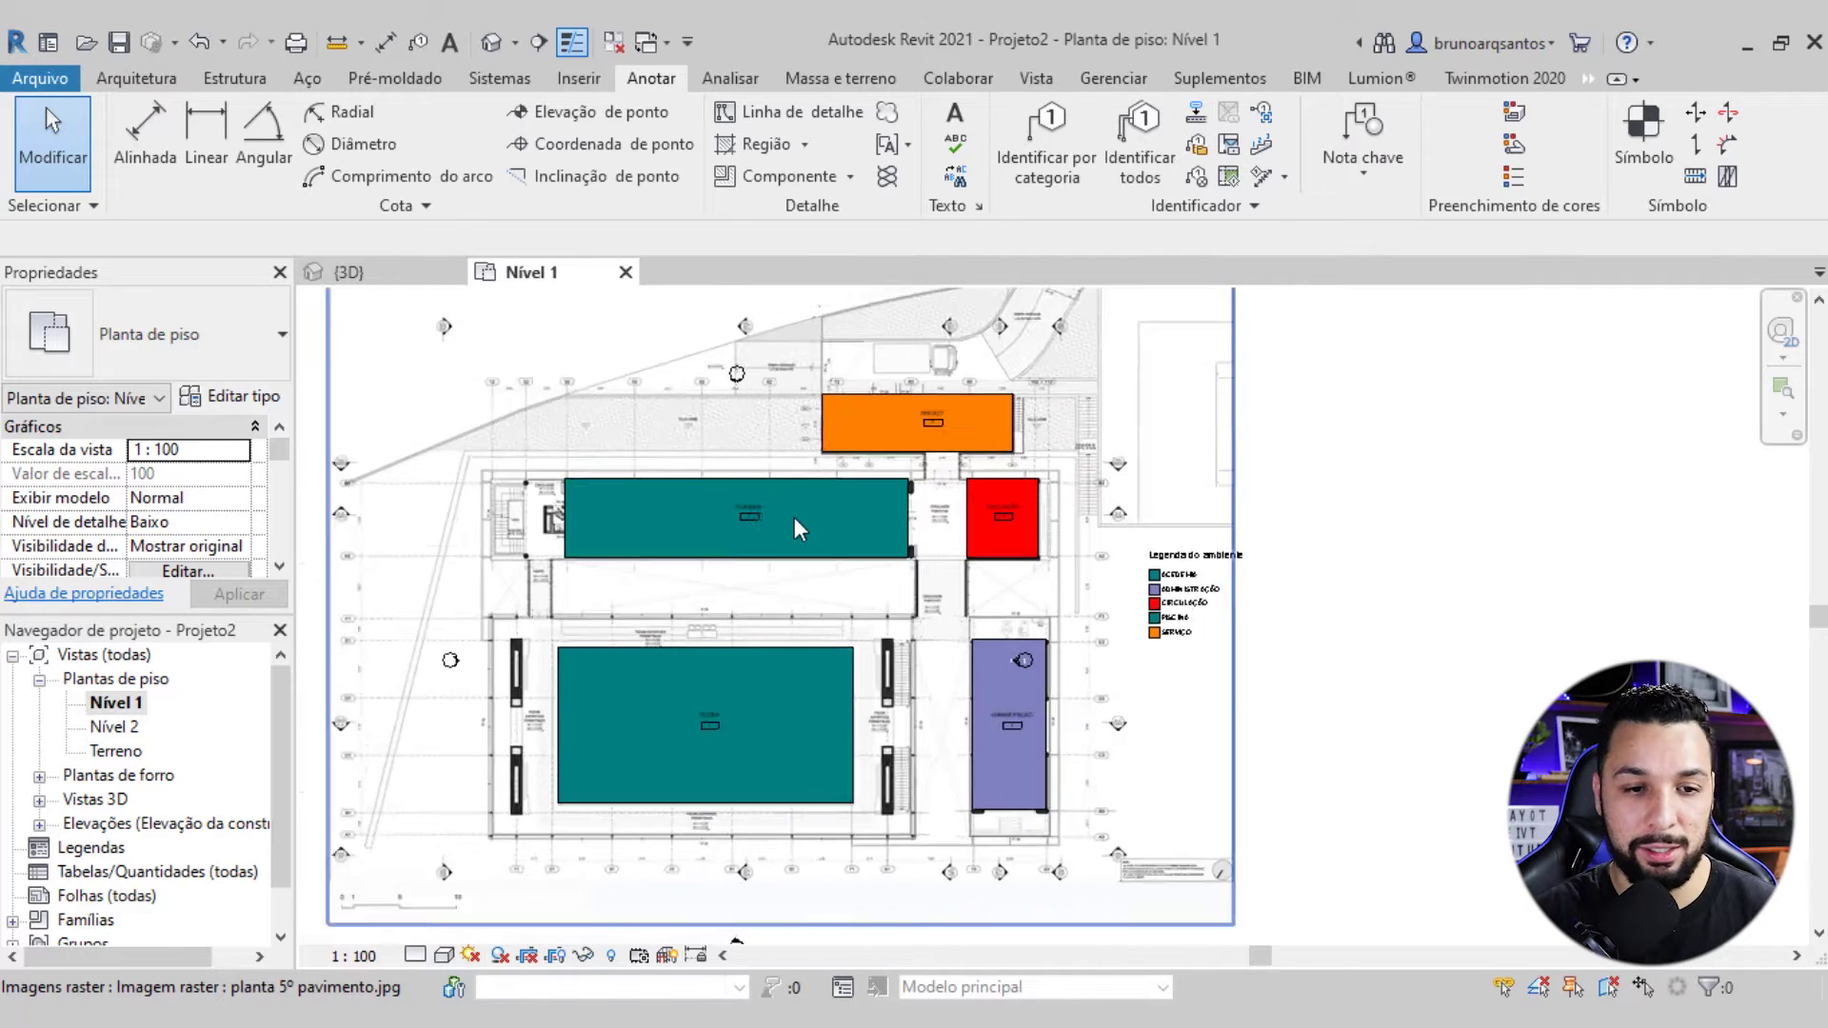
pyautogui.scroll(-1, 794, 517)
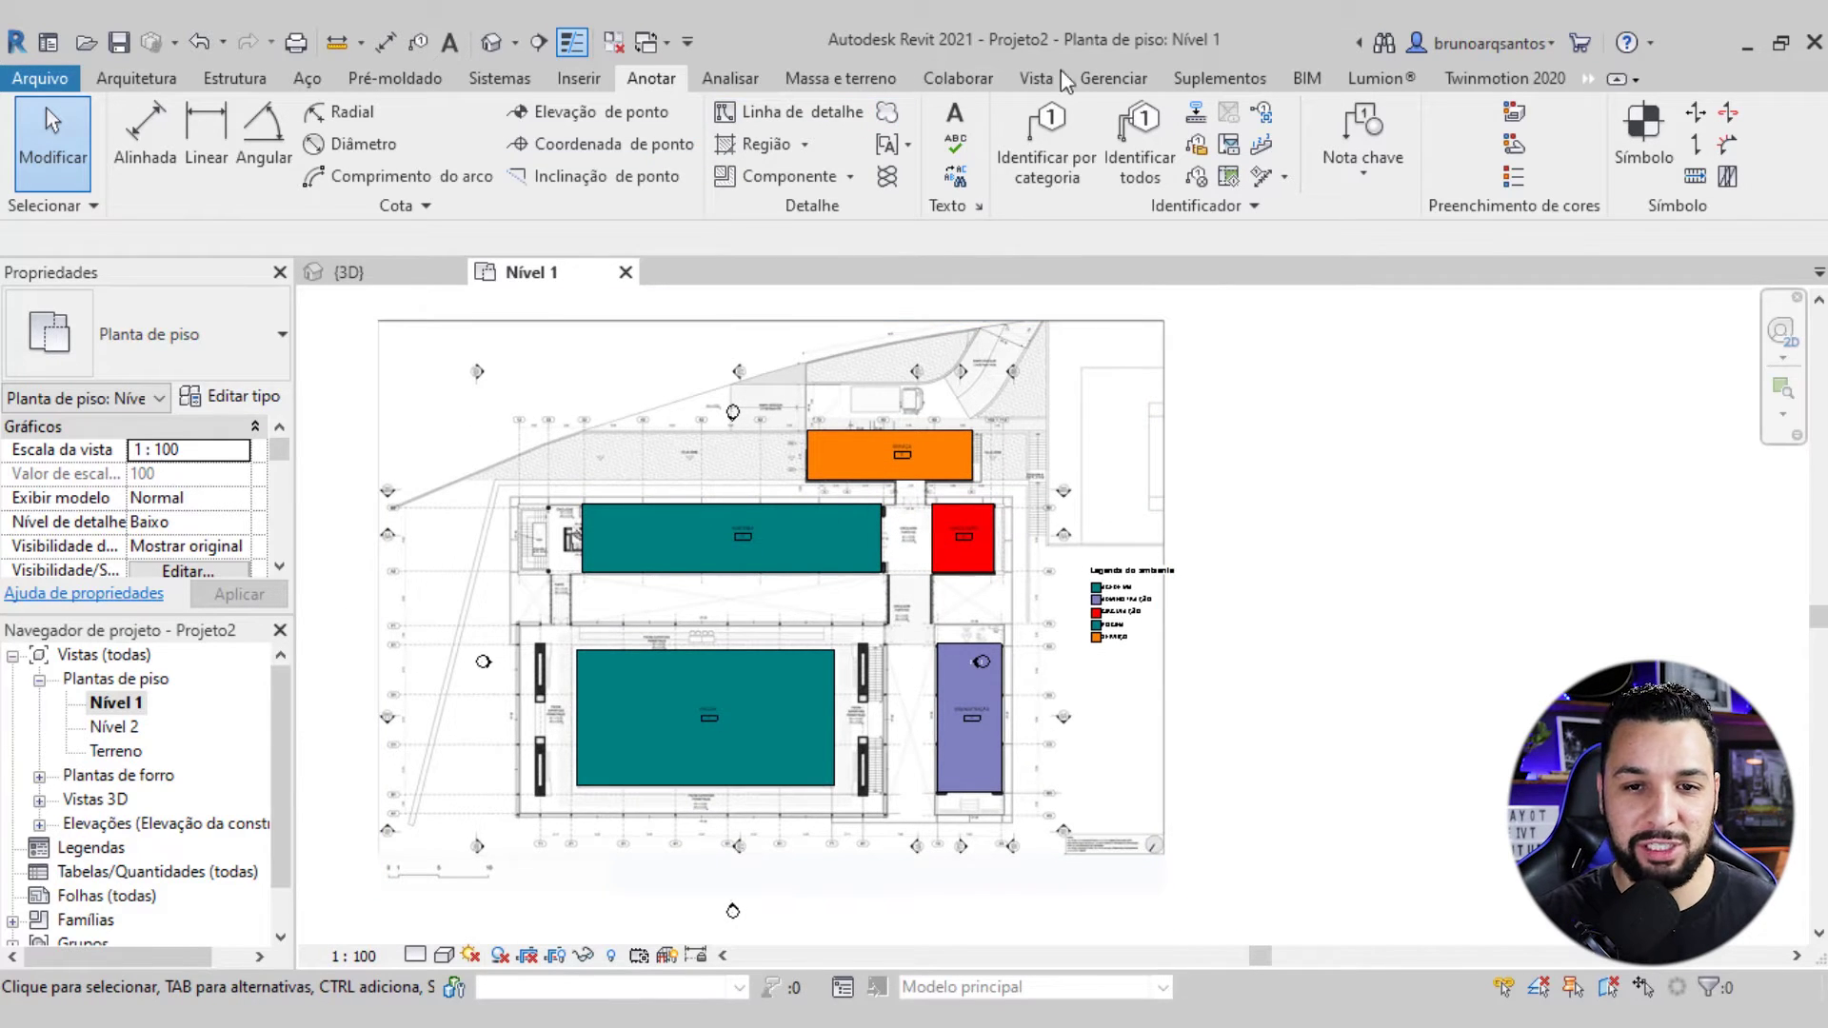
pyautogui.click(1028, 80)
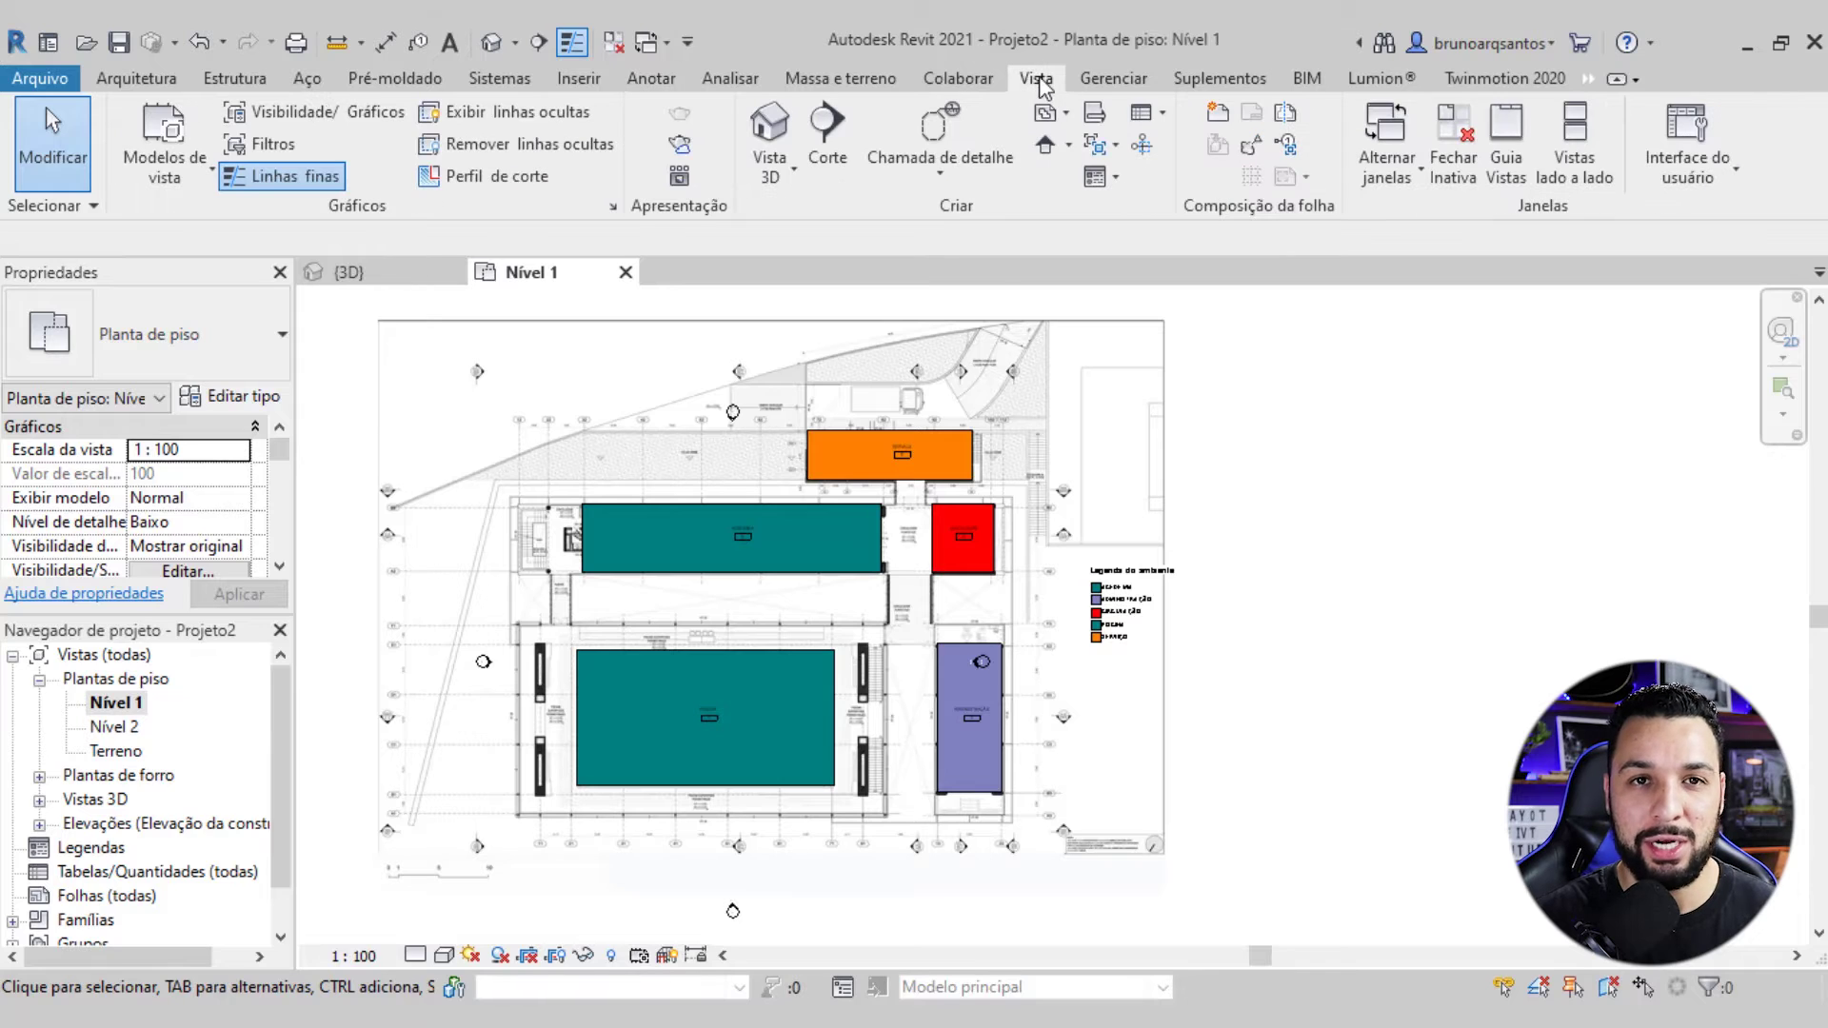
# Create a new Ambientes schedule/quantities table named Tabela de ambiente
pyautogui.click(1147, 112)
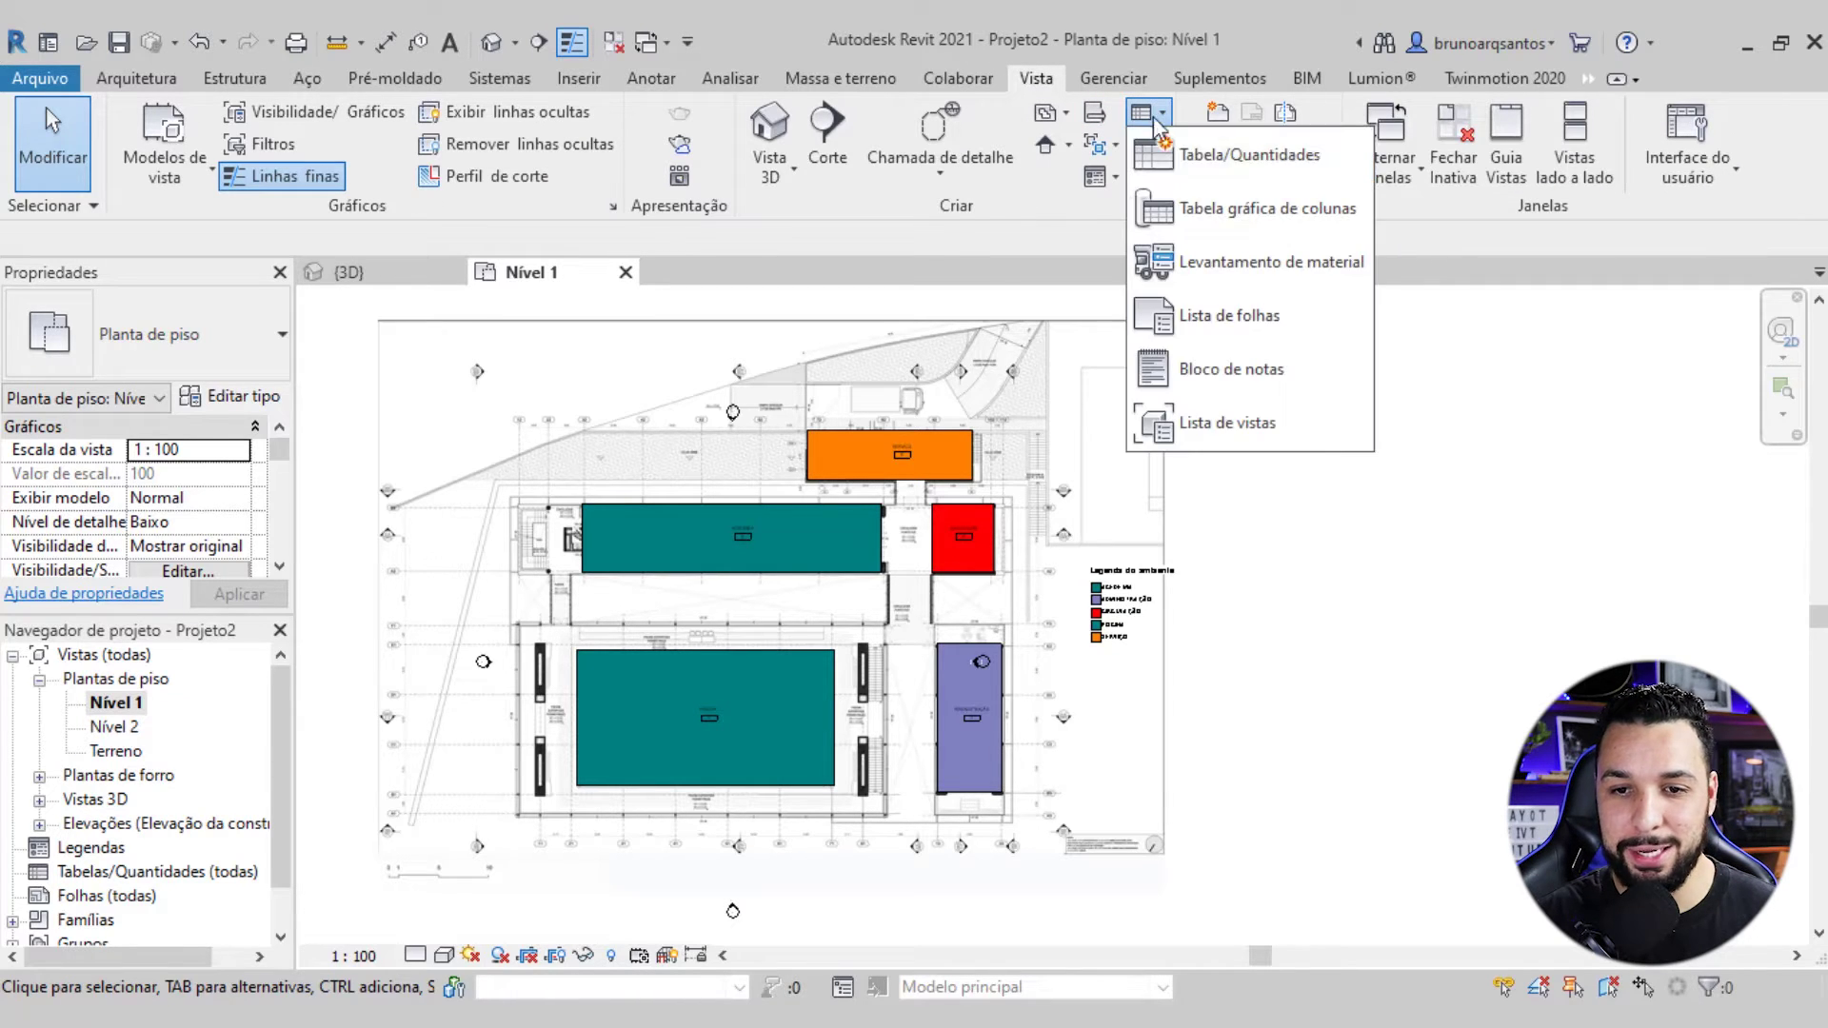
pyautogui.click(1236, 158)
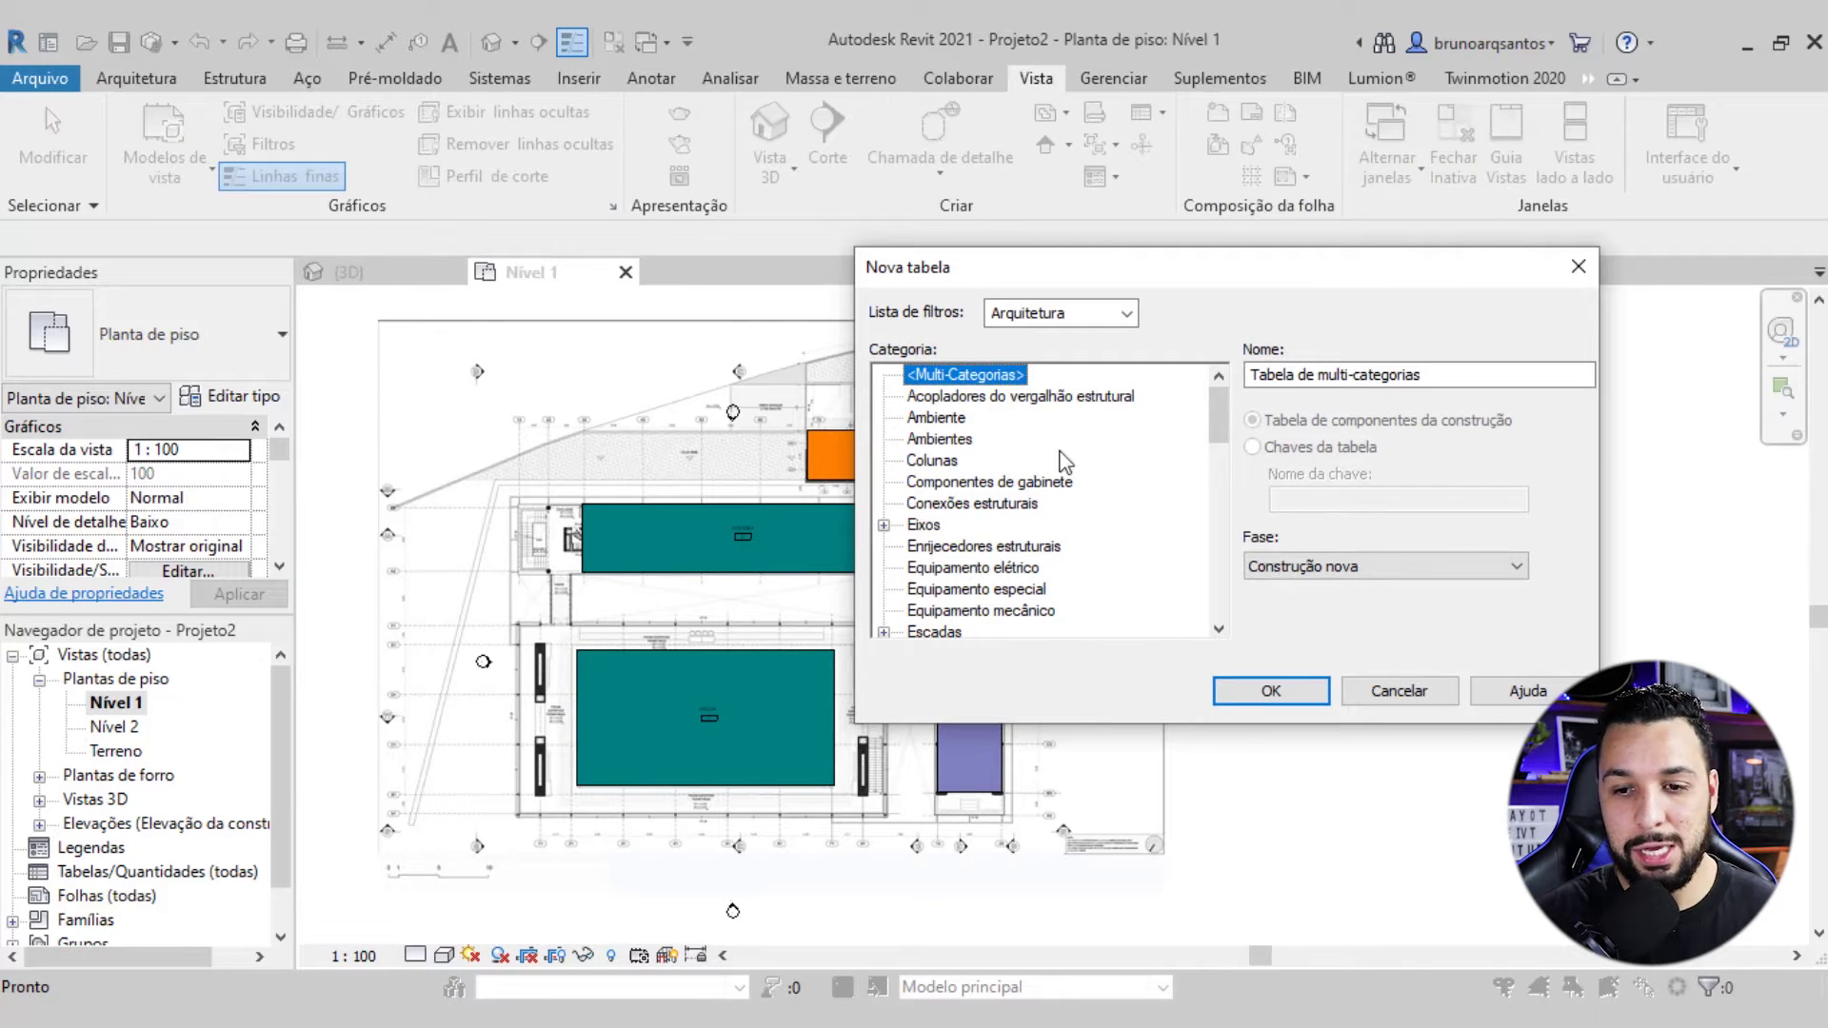
pyautogui.click(943, 439)
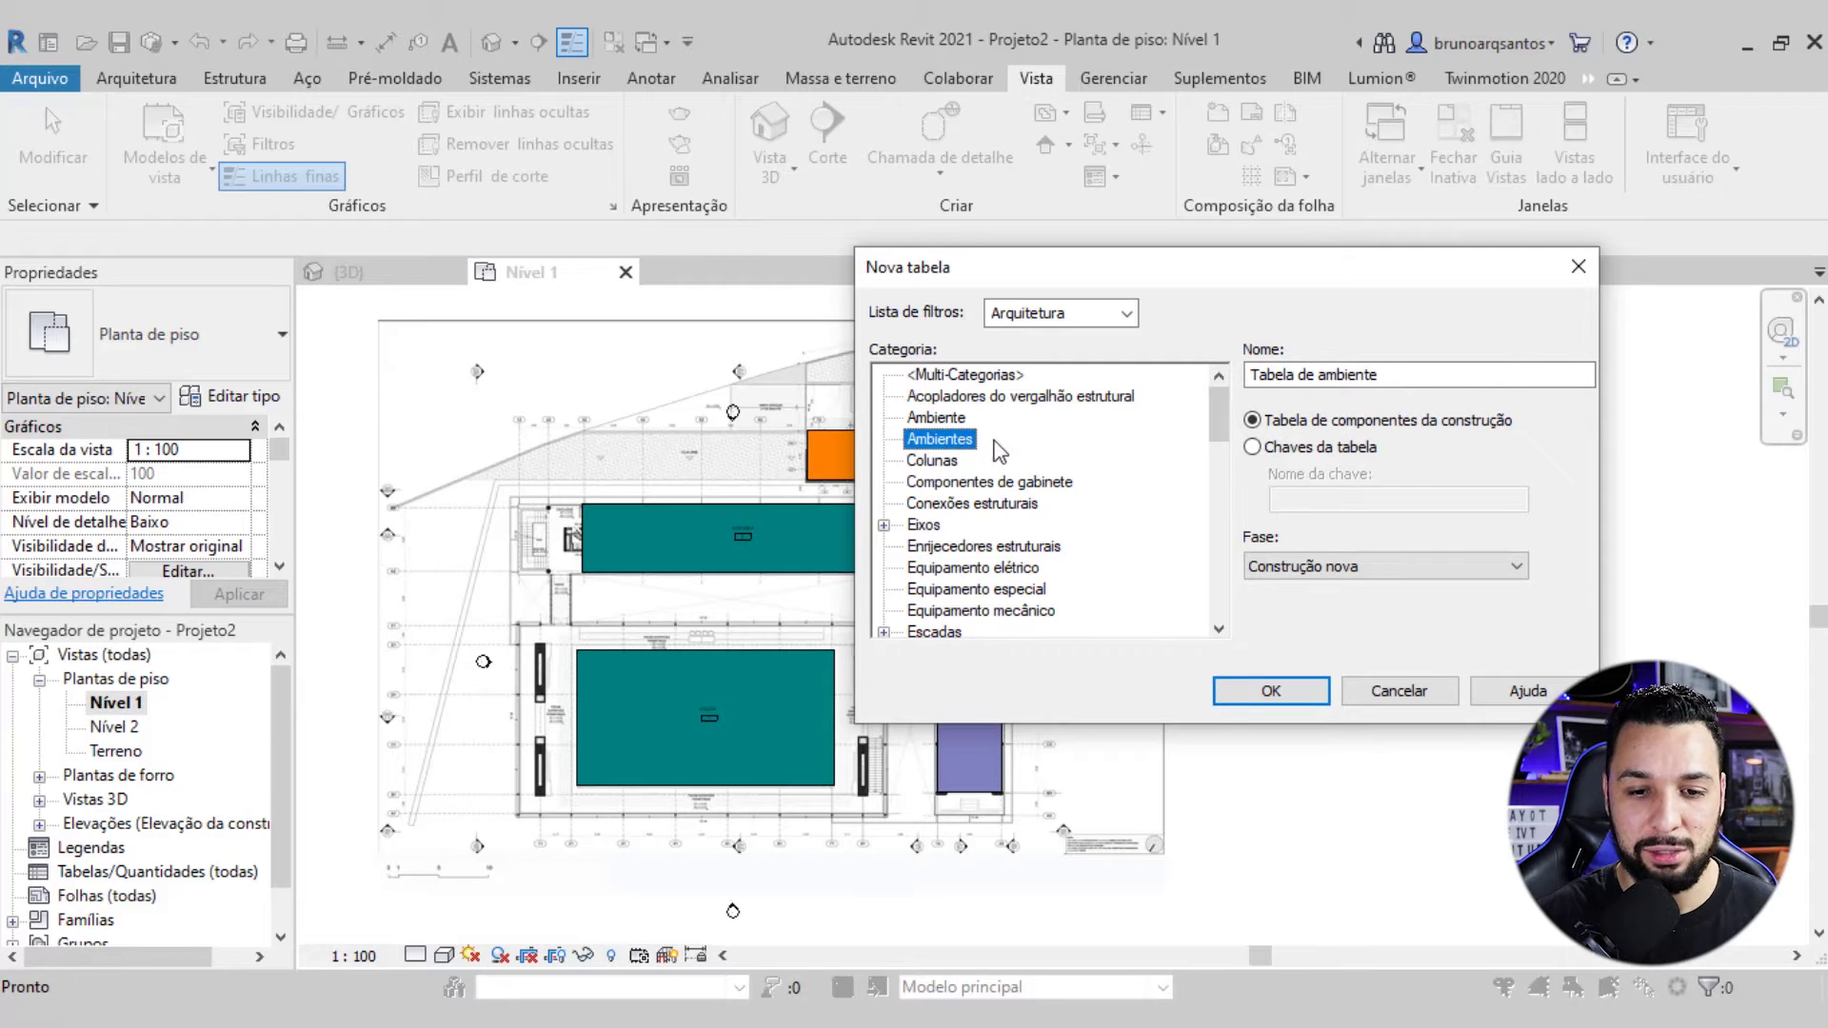
pyautogui.click(1392, 374)
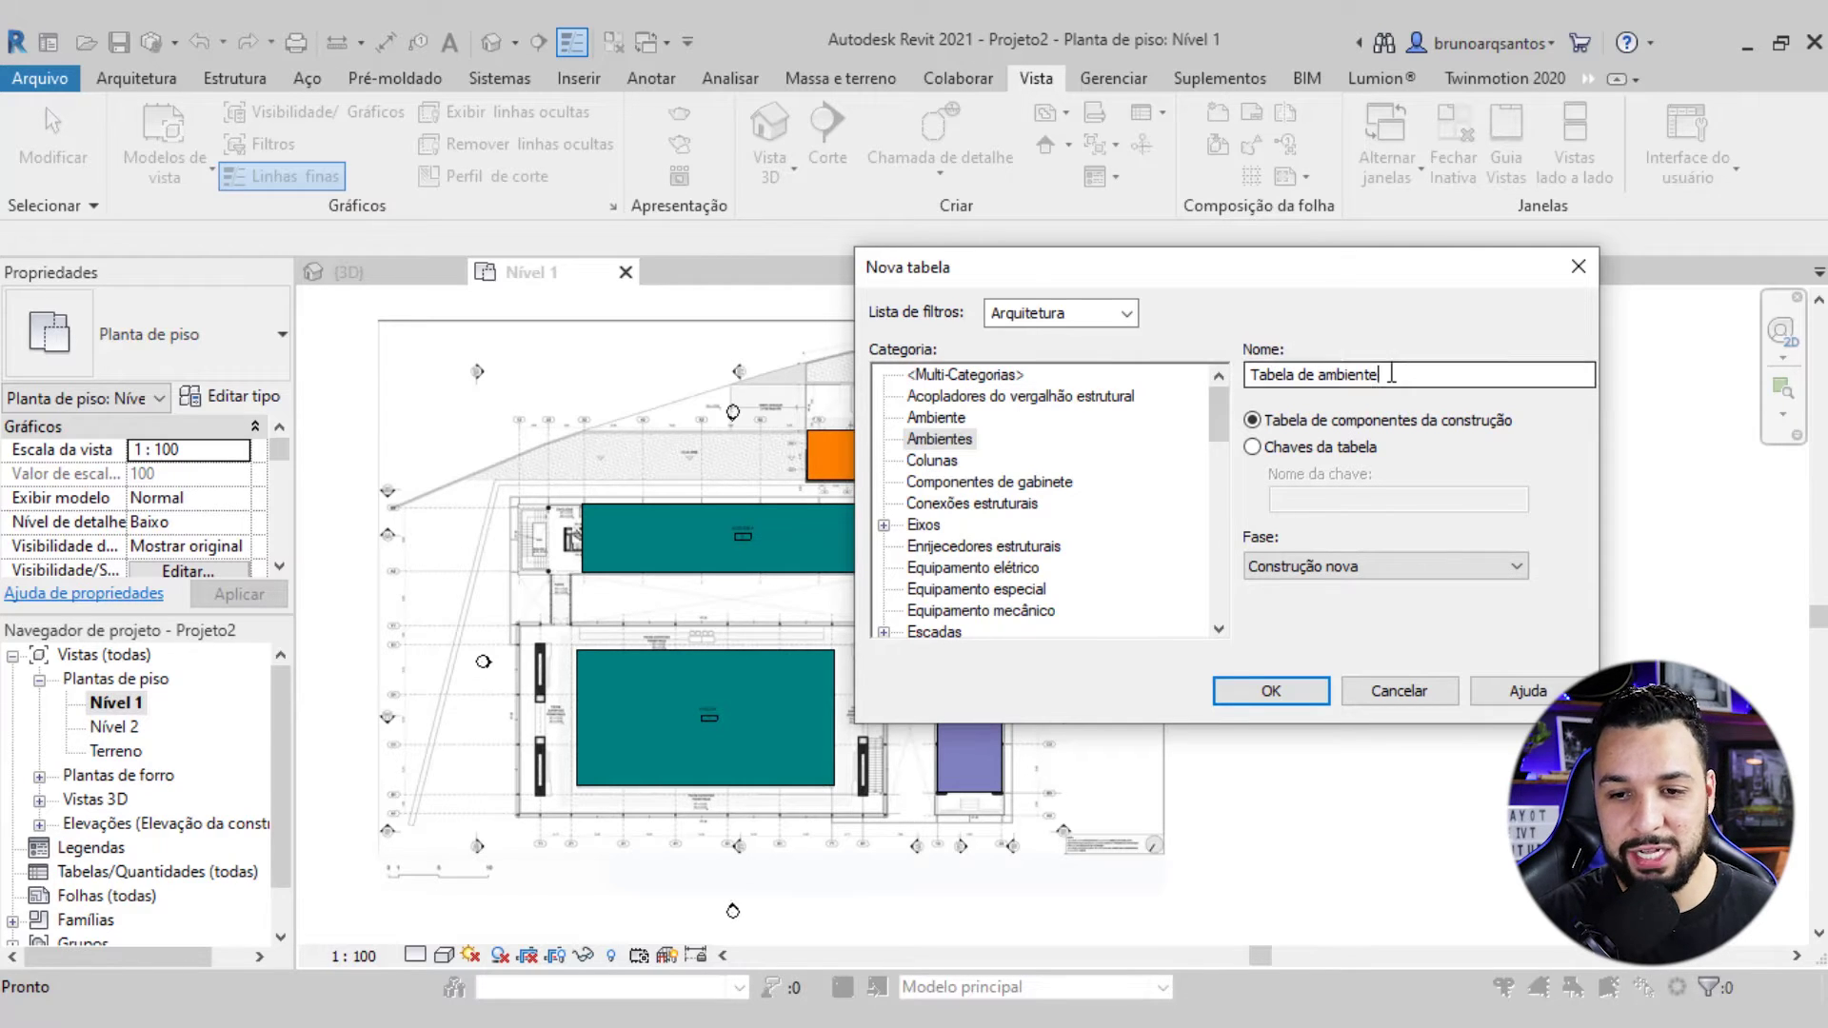
pyautogui.moveTo(1392, 374); pyautogui.dragTo(1231, 381)
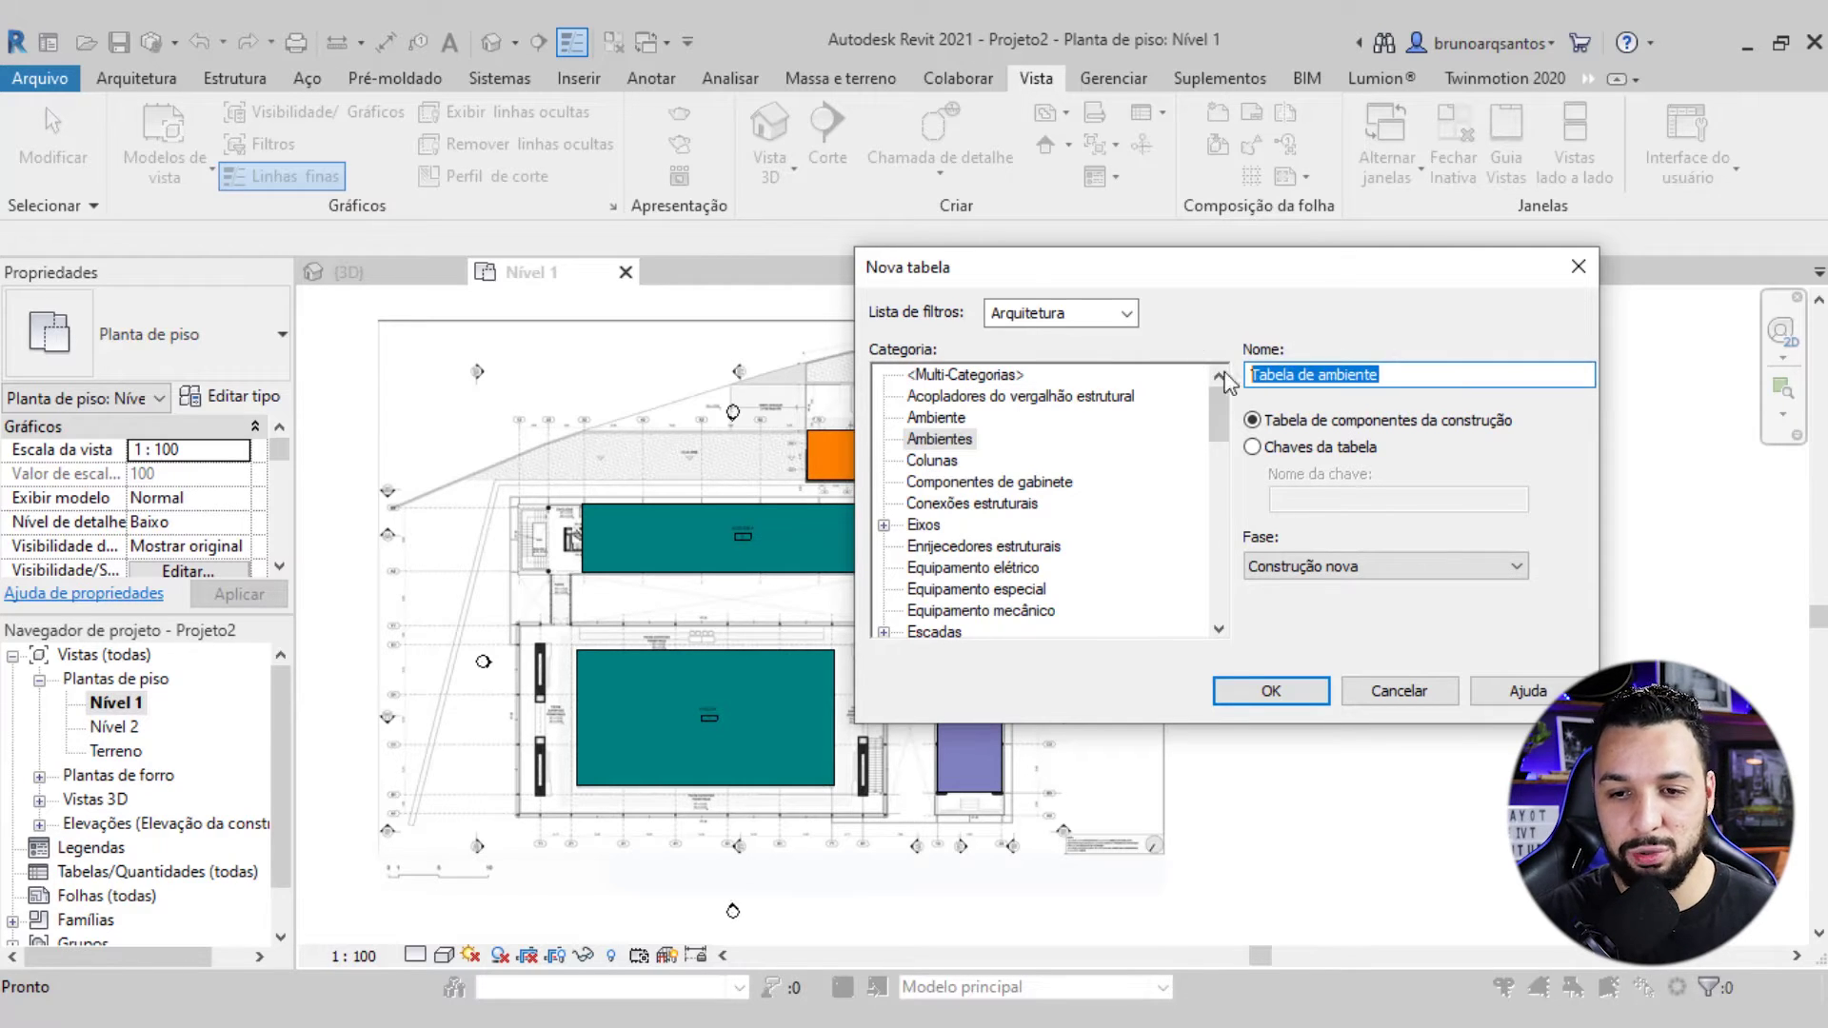
pyautogui.click(1399, 377)
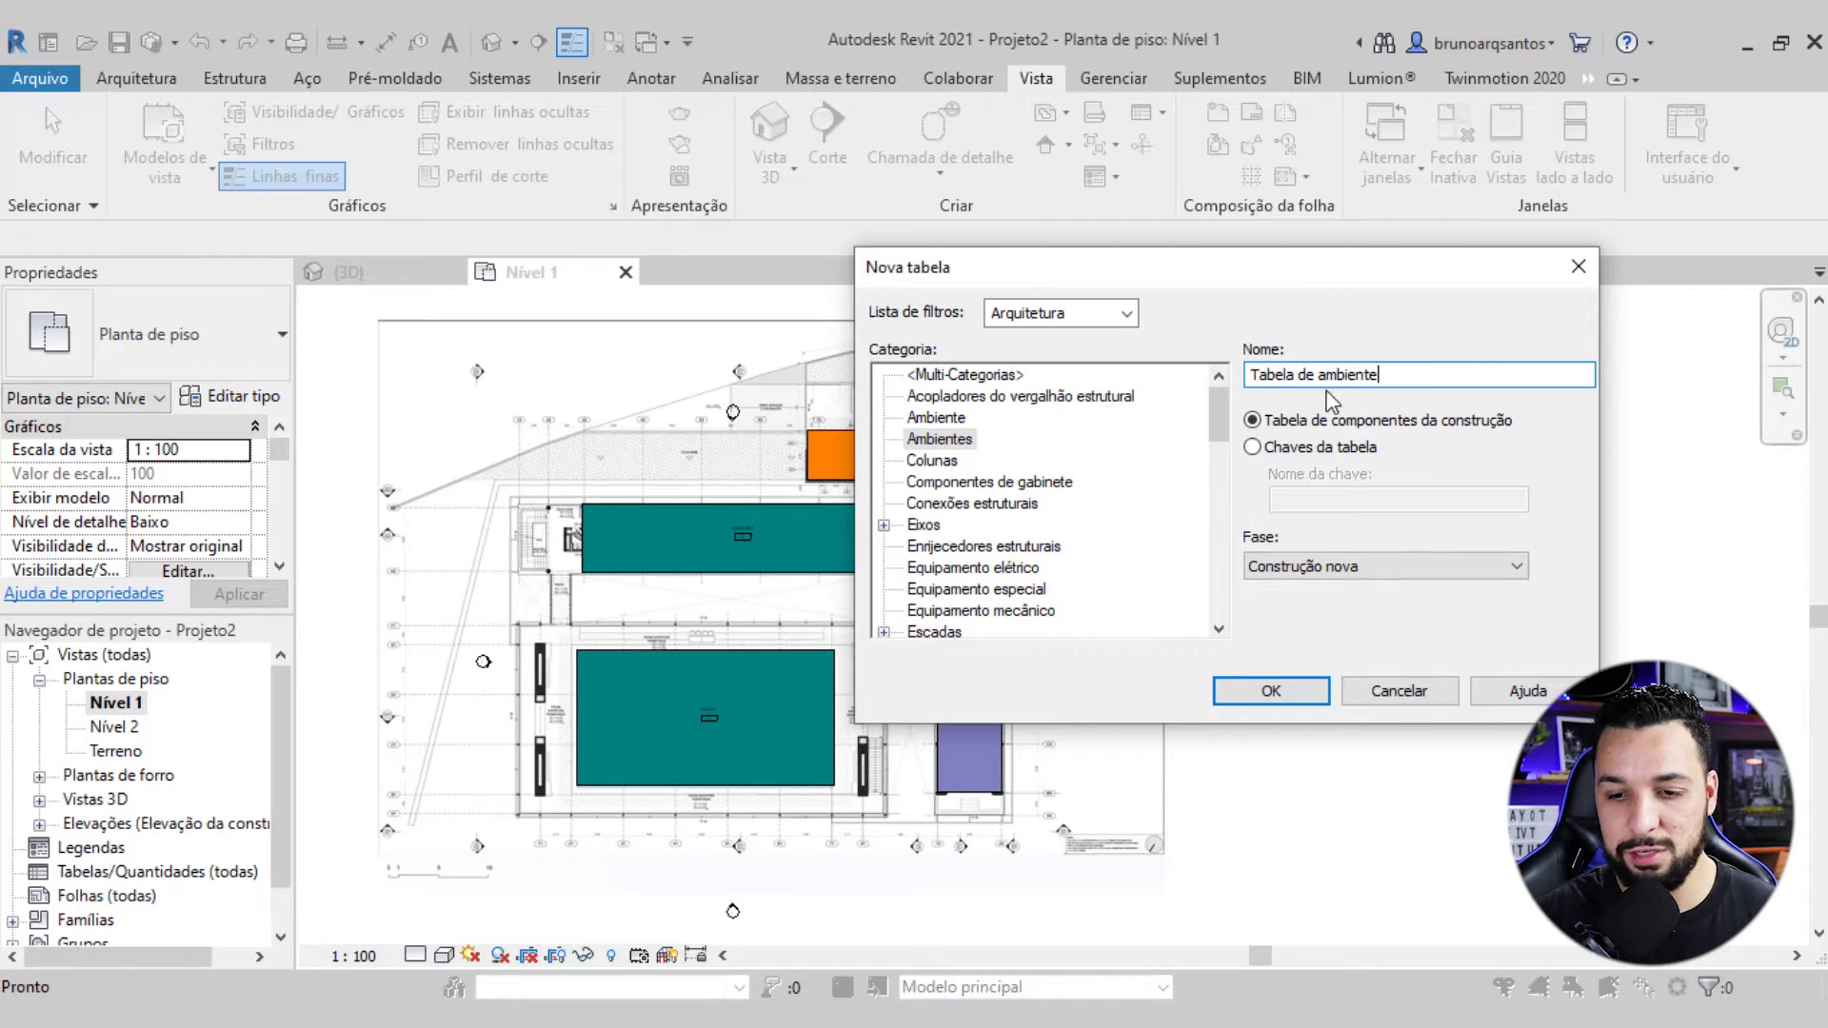
pyautogui.moveTo(1411, 377); pyautogui.dragTo(1181, 349)
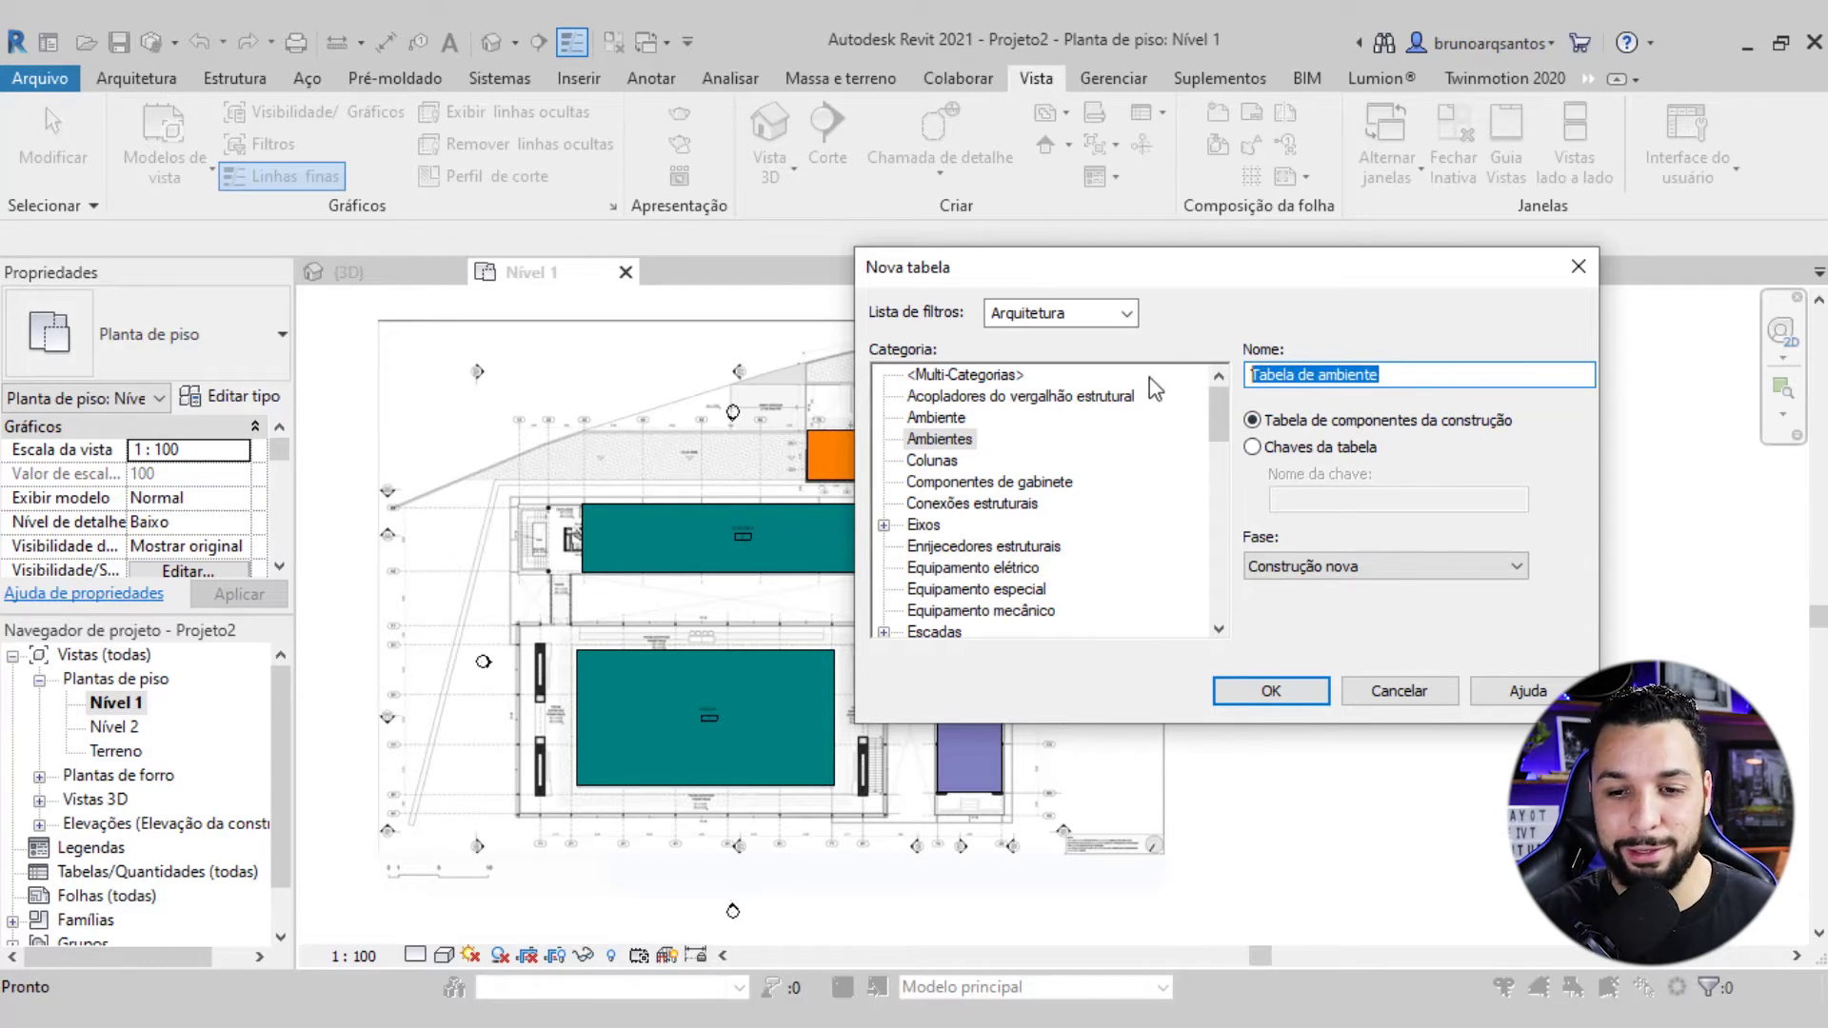
pyautogui.click(1272, 693)
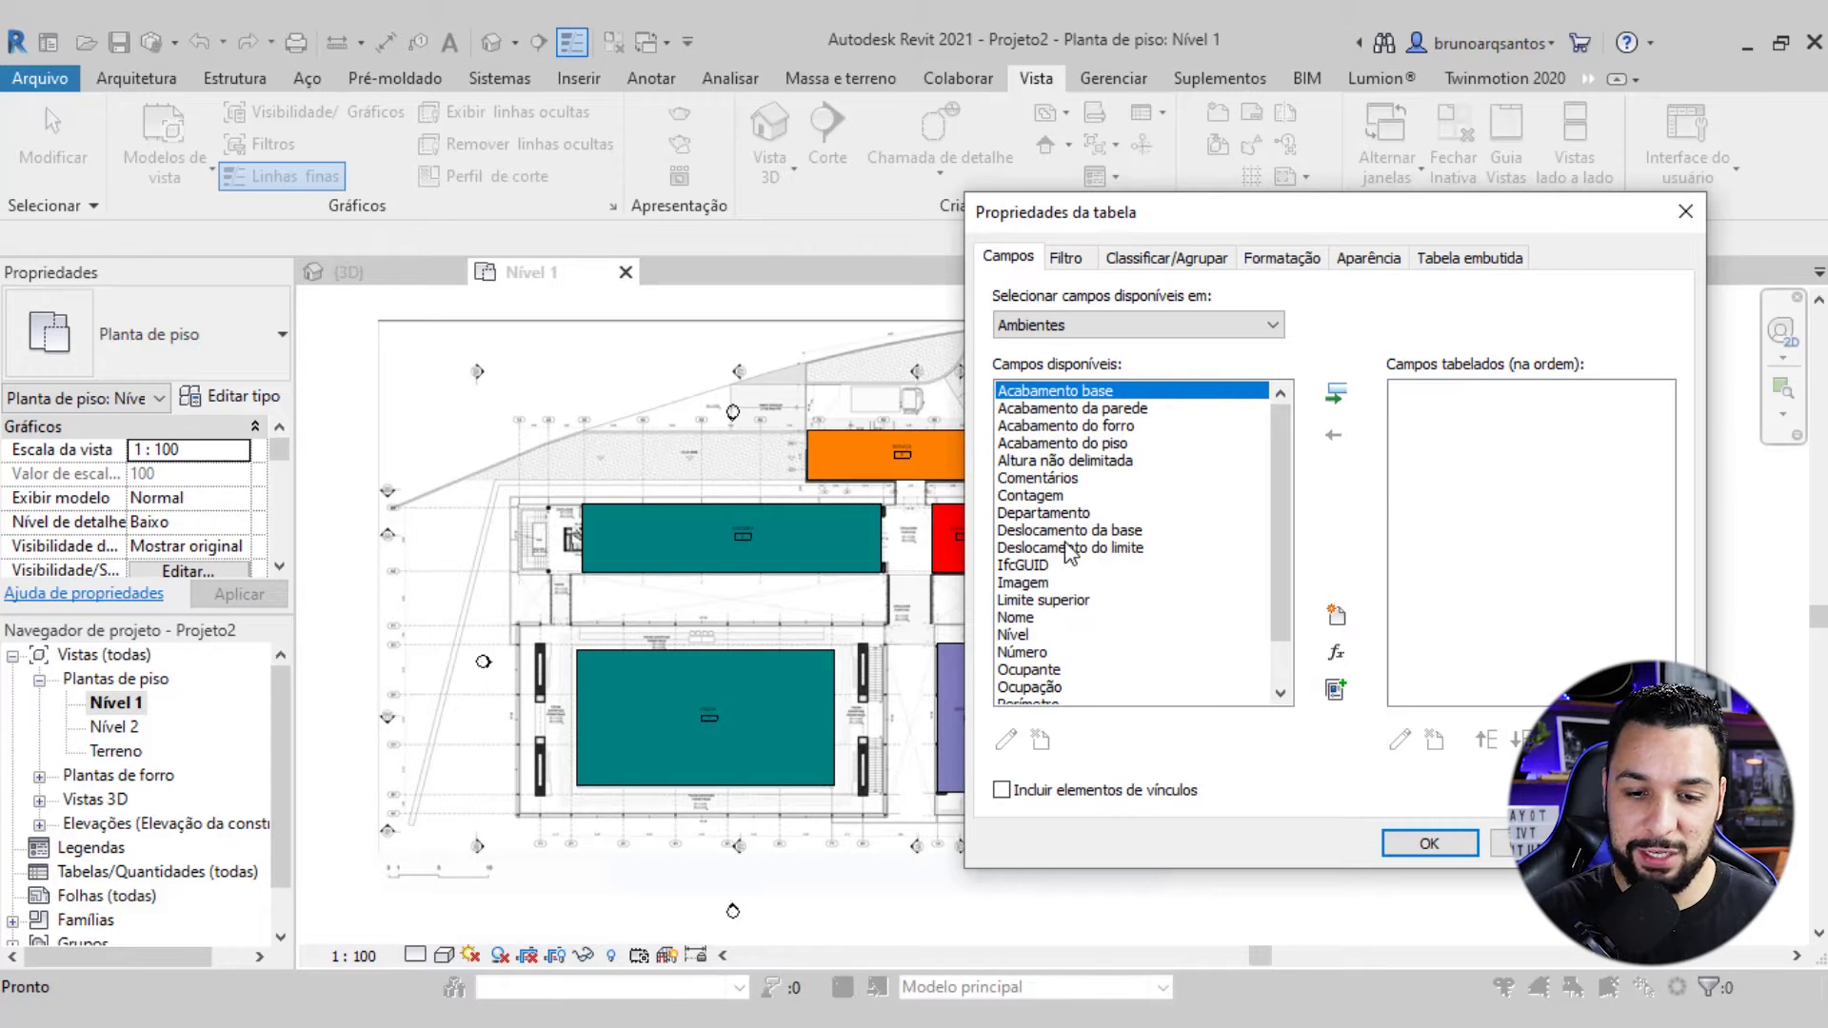
# Add Nome and Comentários to the schedule's scheduled fields
pyautogui.scroll(-1, 1057, 571)
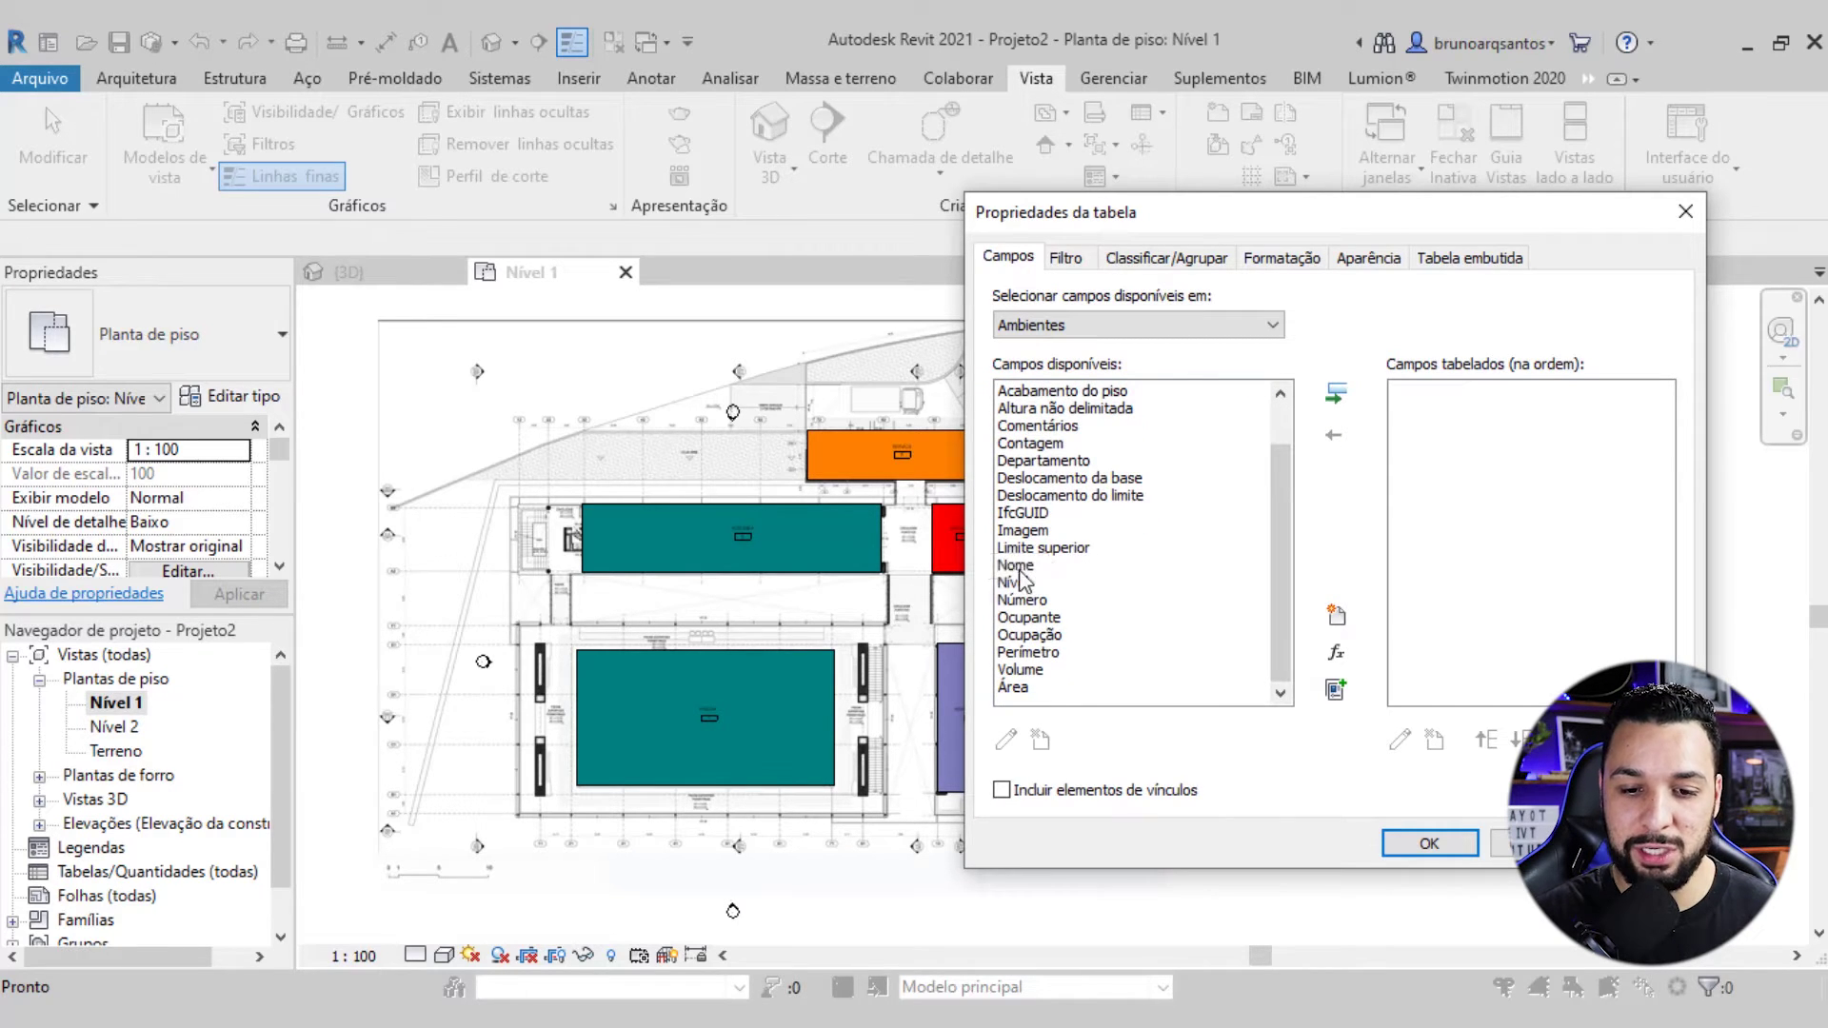
pyautogui.click(1017, 567)
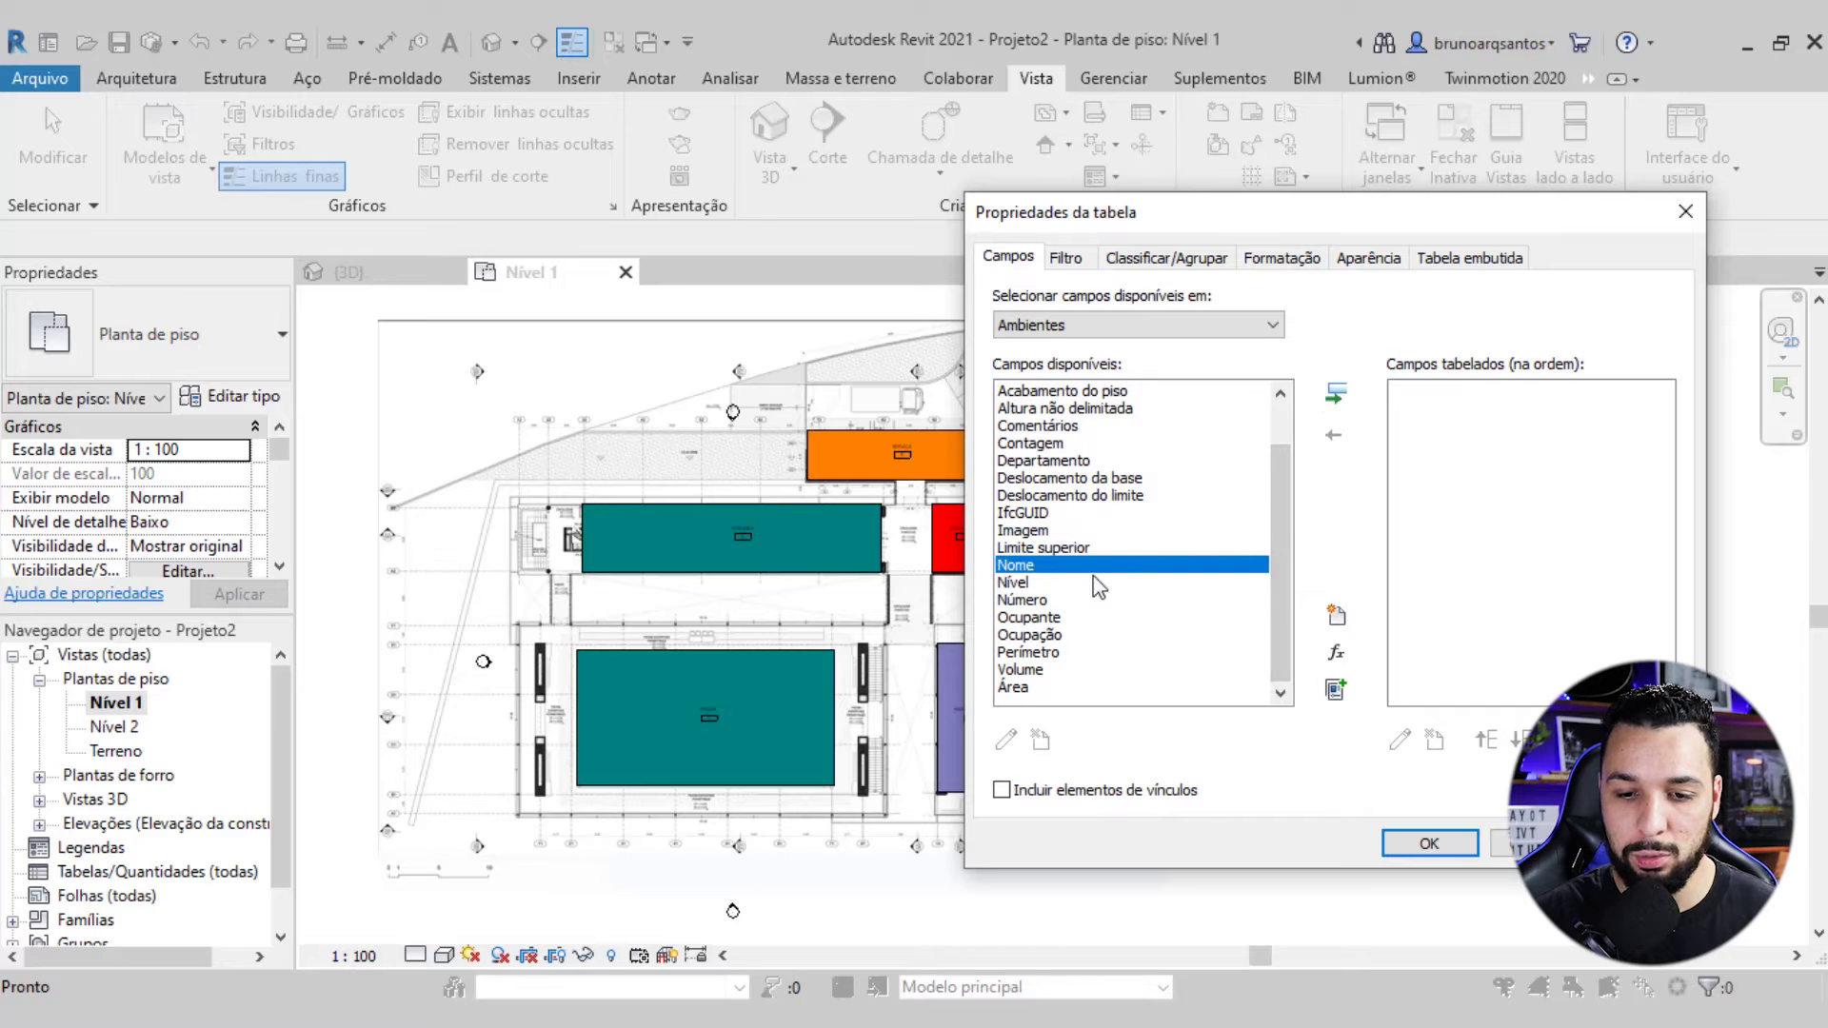
pyautogui.click(1336, 393)
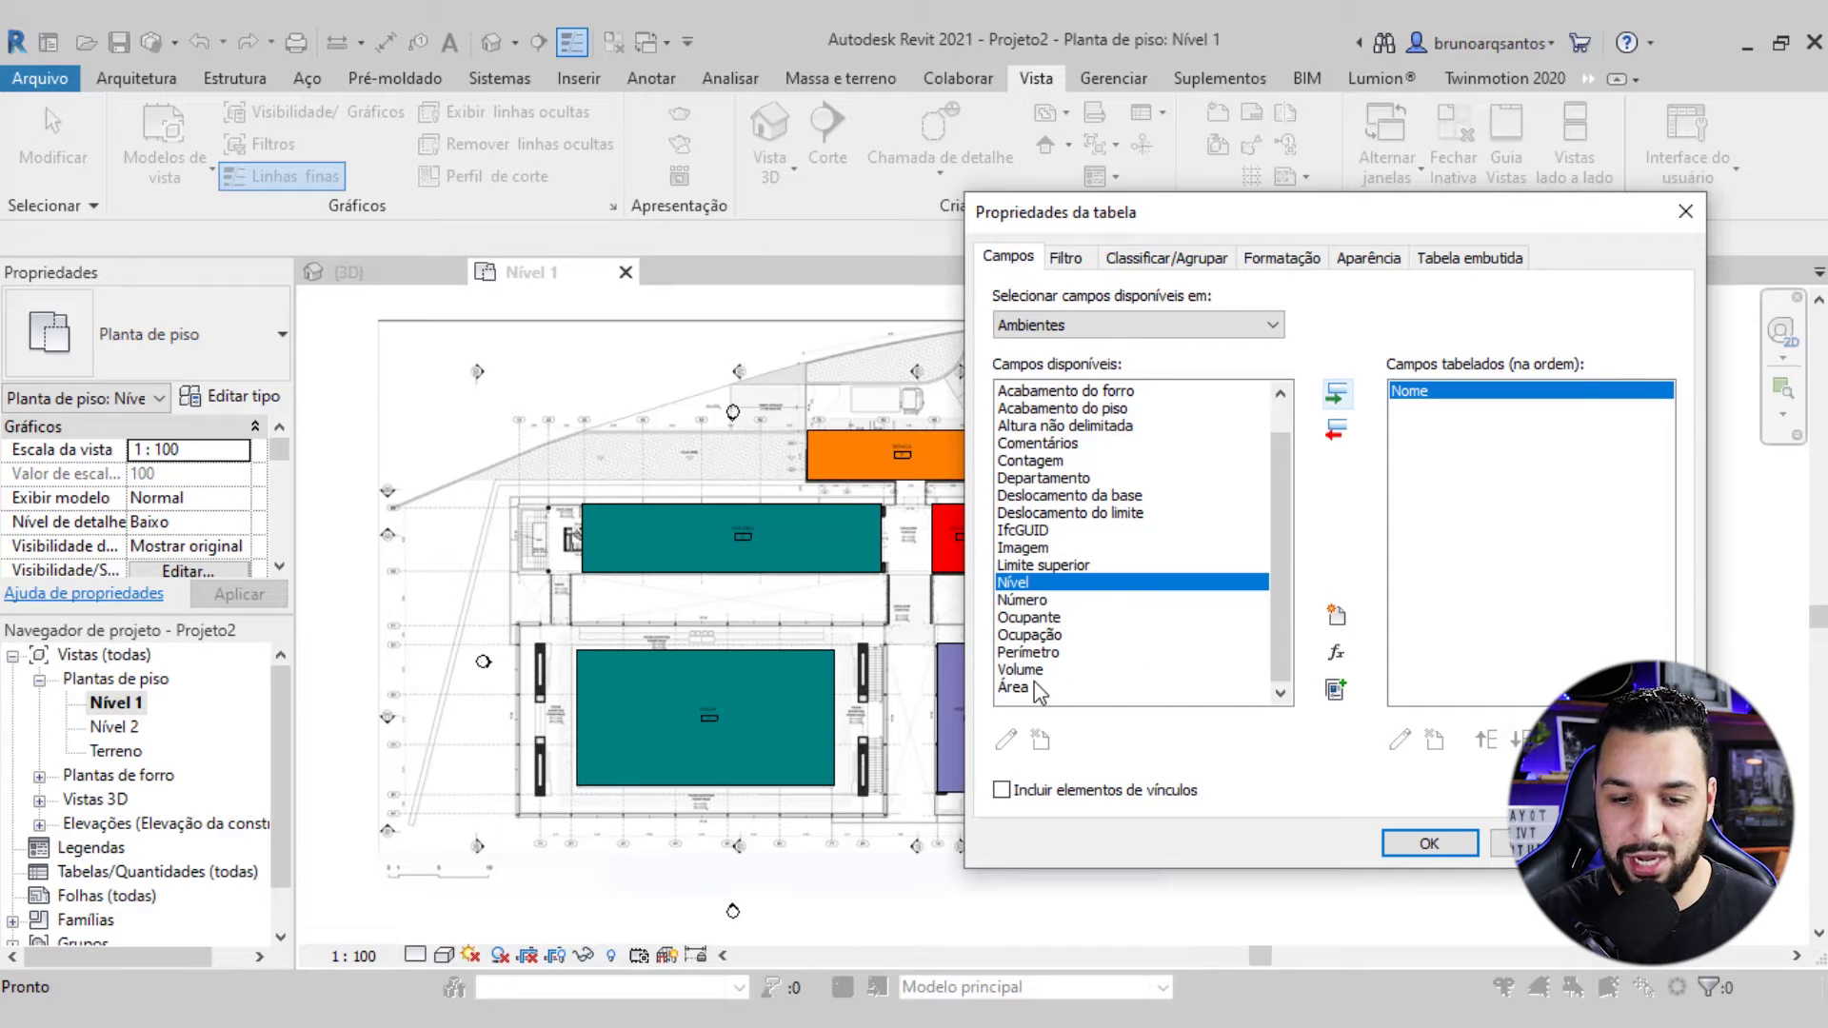
pyautogui.scroll(1, 1048, 655)
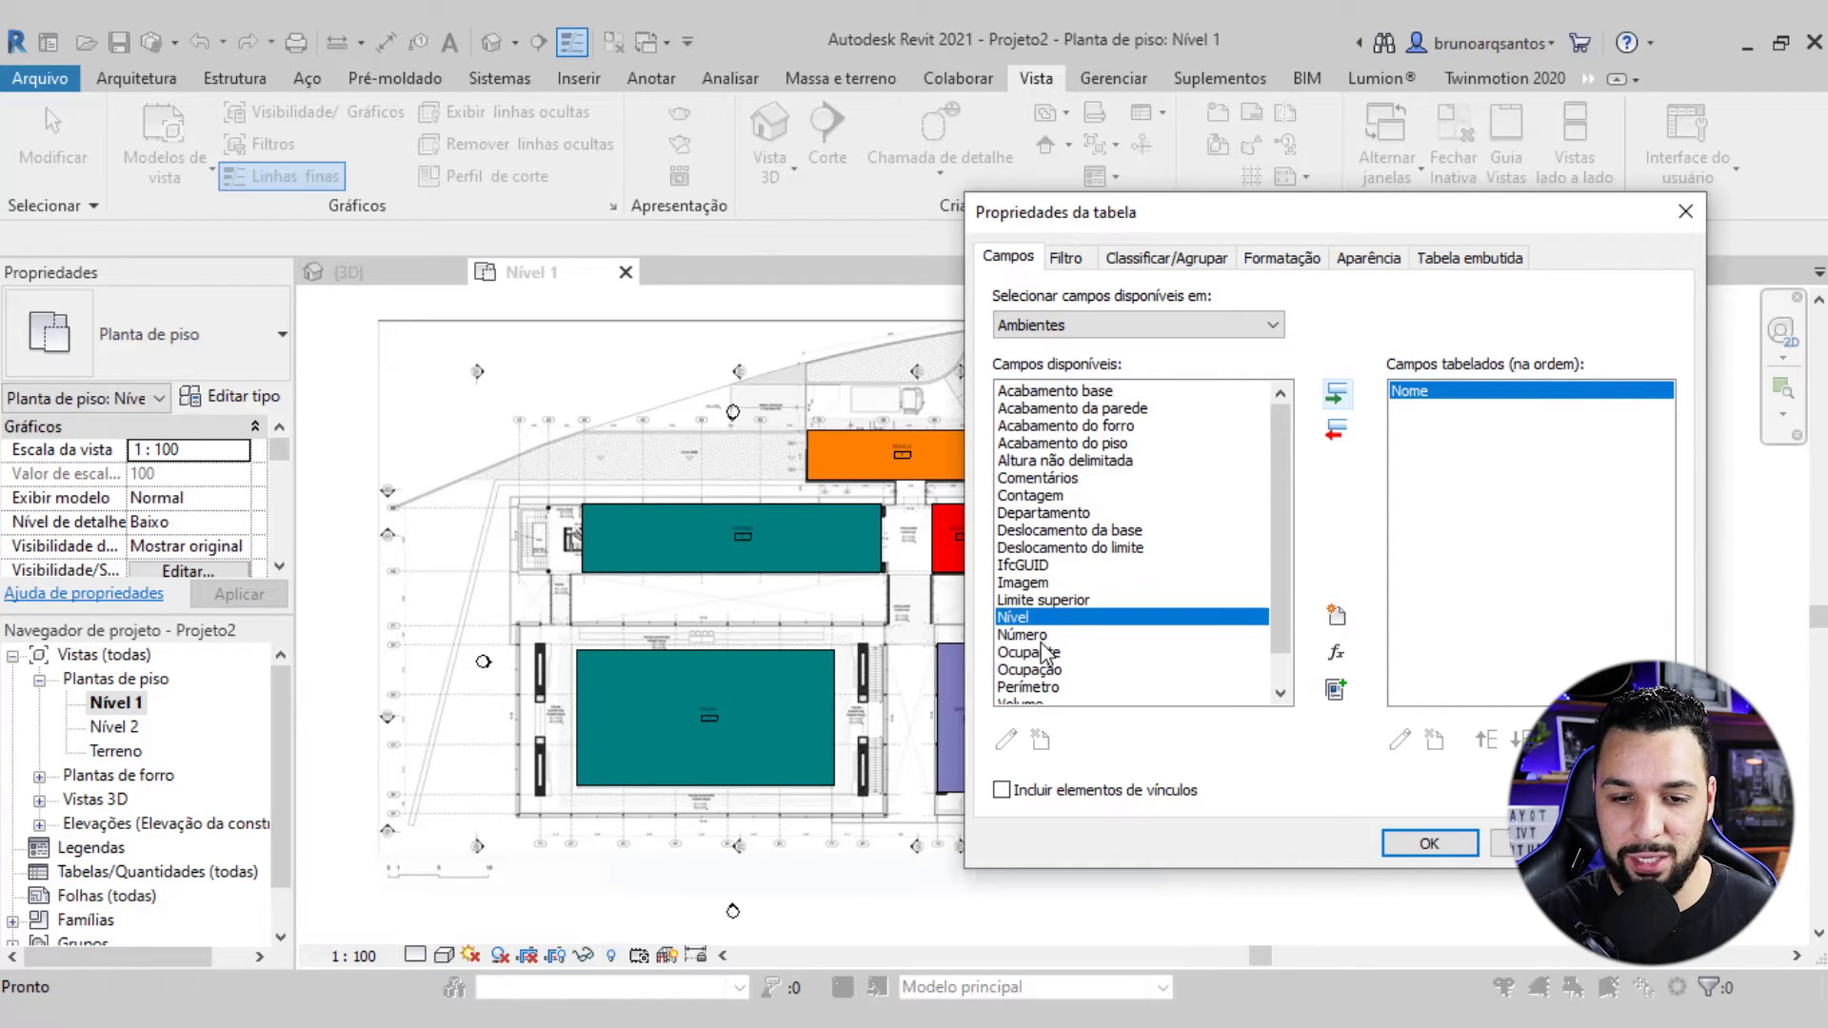
pyautogui.click(1072, 483)
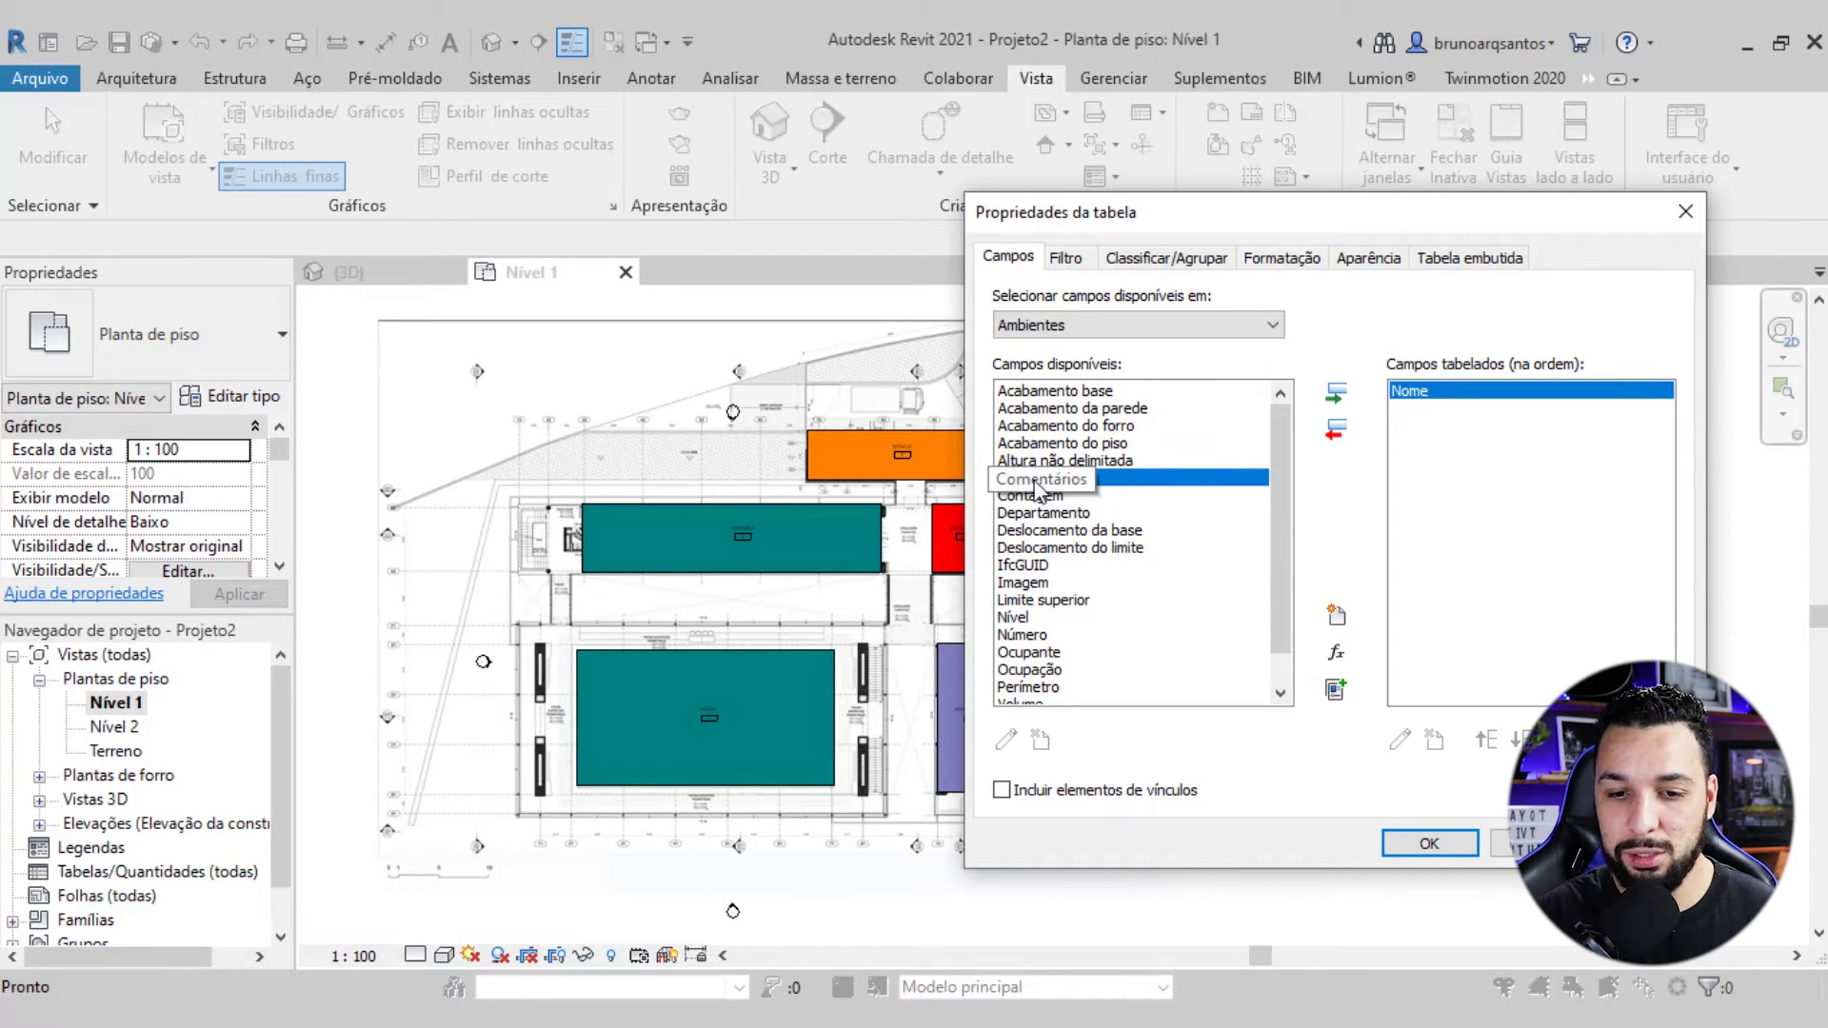
pyautogui.click(1336, 391)
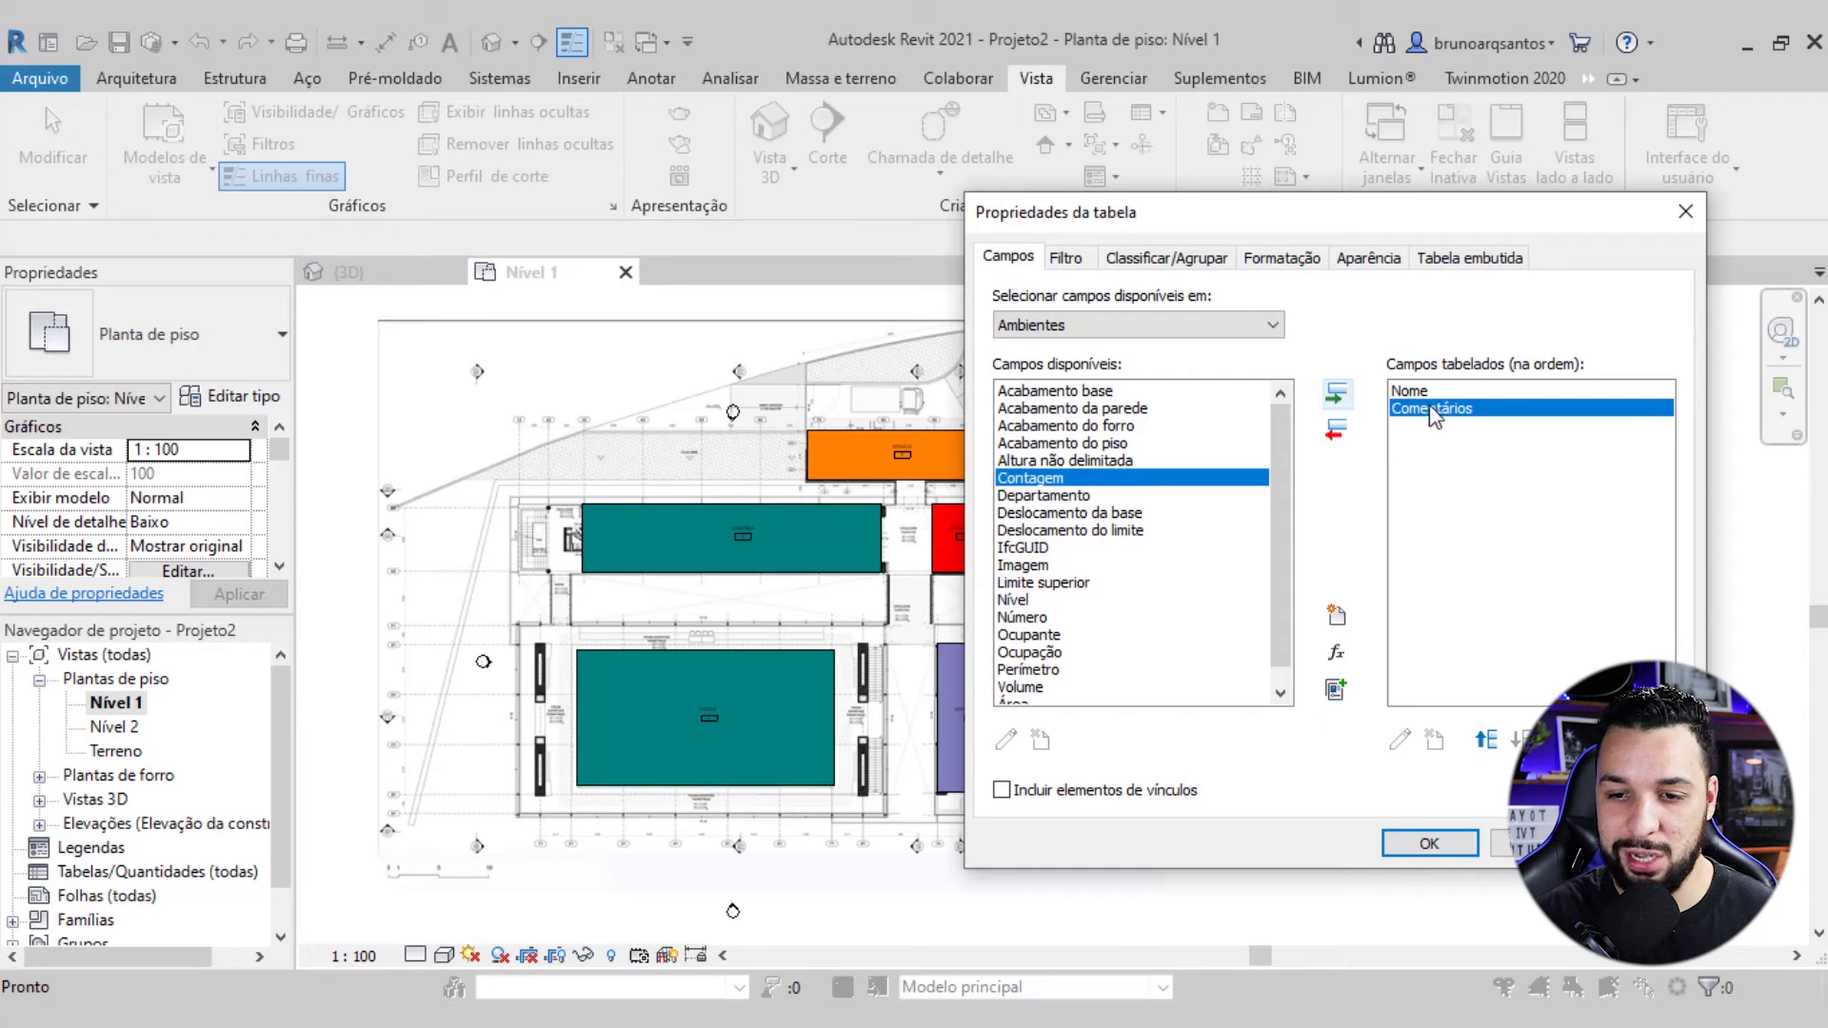
# Add Área and Perímetro as the next scheduled fields
pyautogui.scroll(-1, 1147, 558)
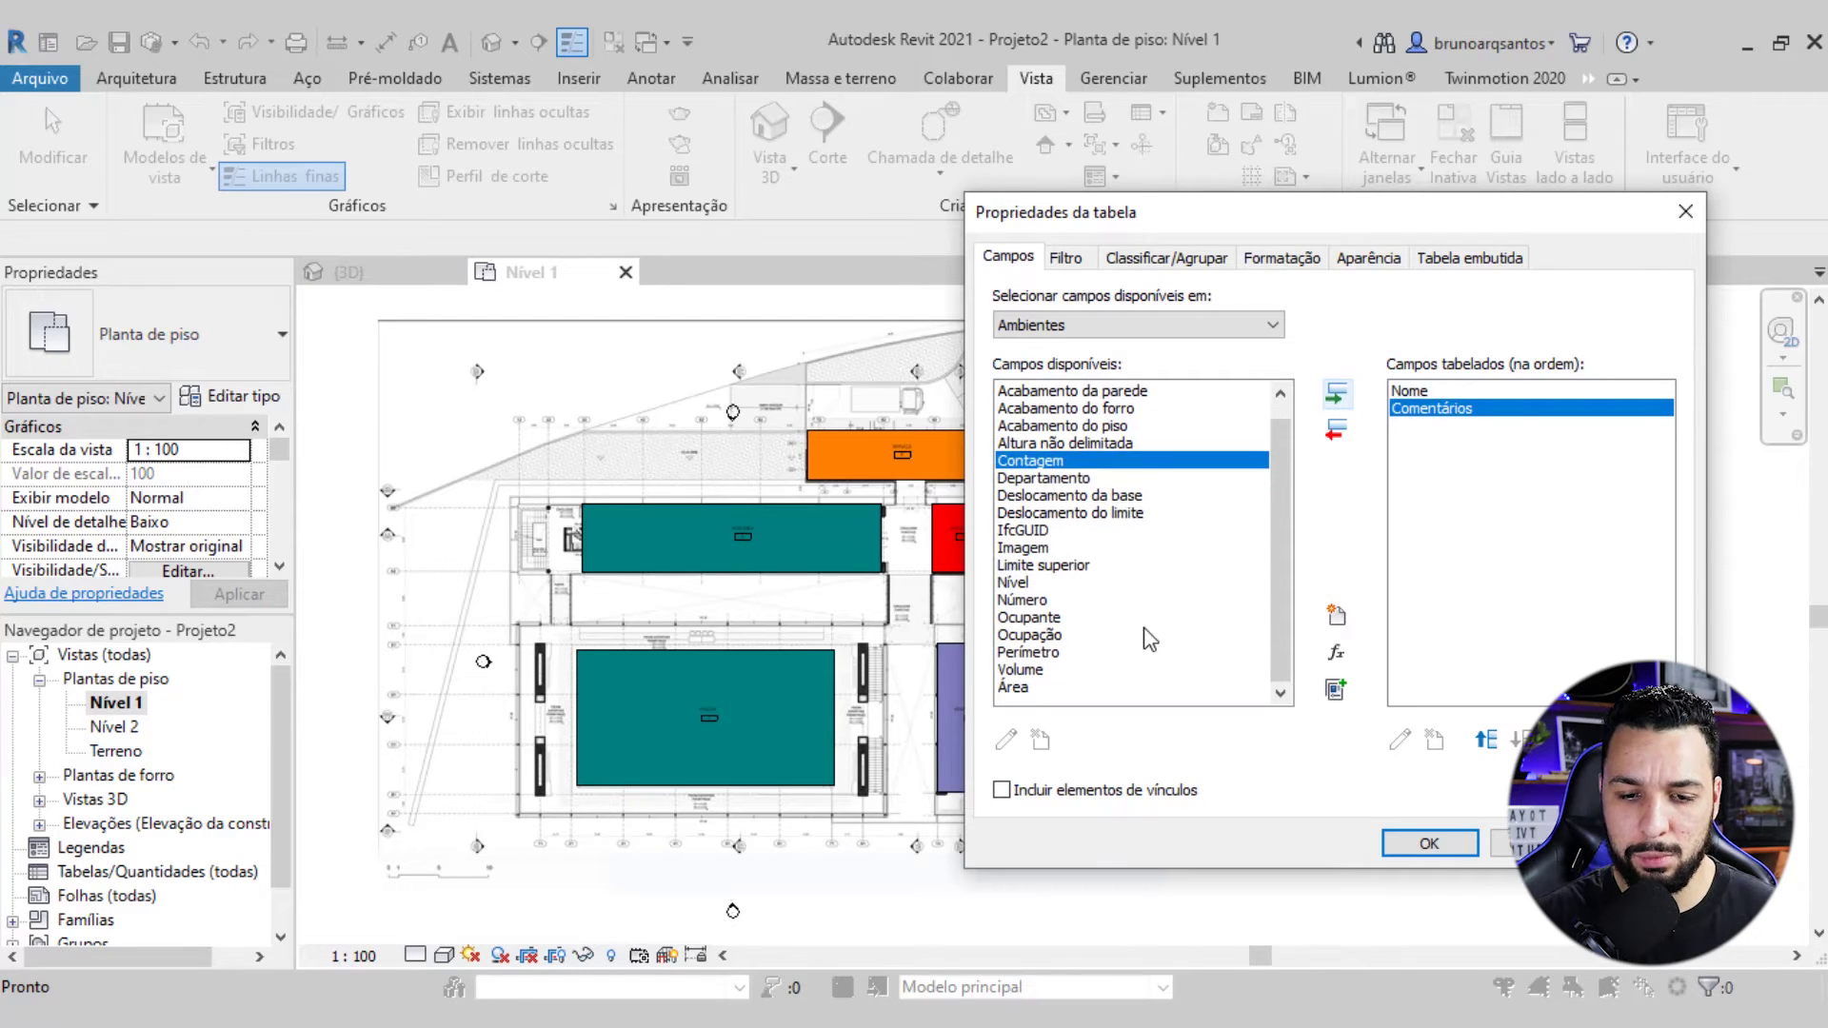
pyautogui.click(1017, 687)
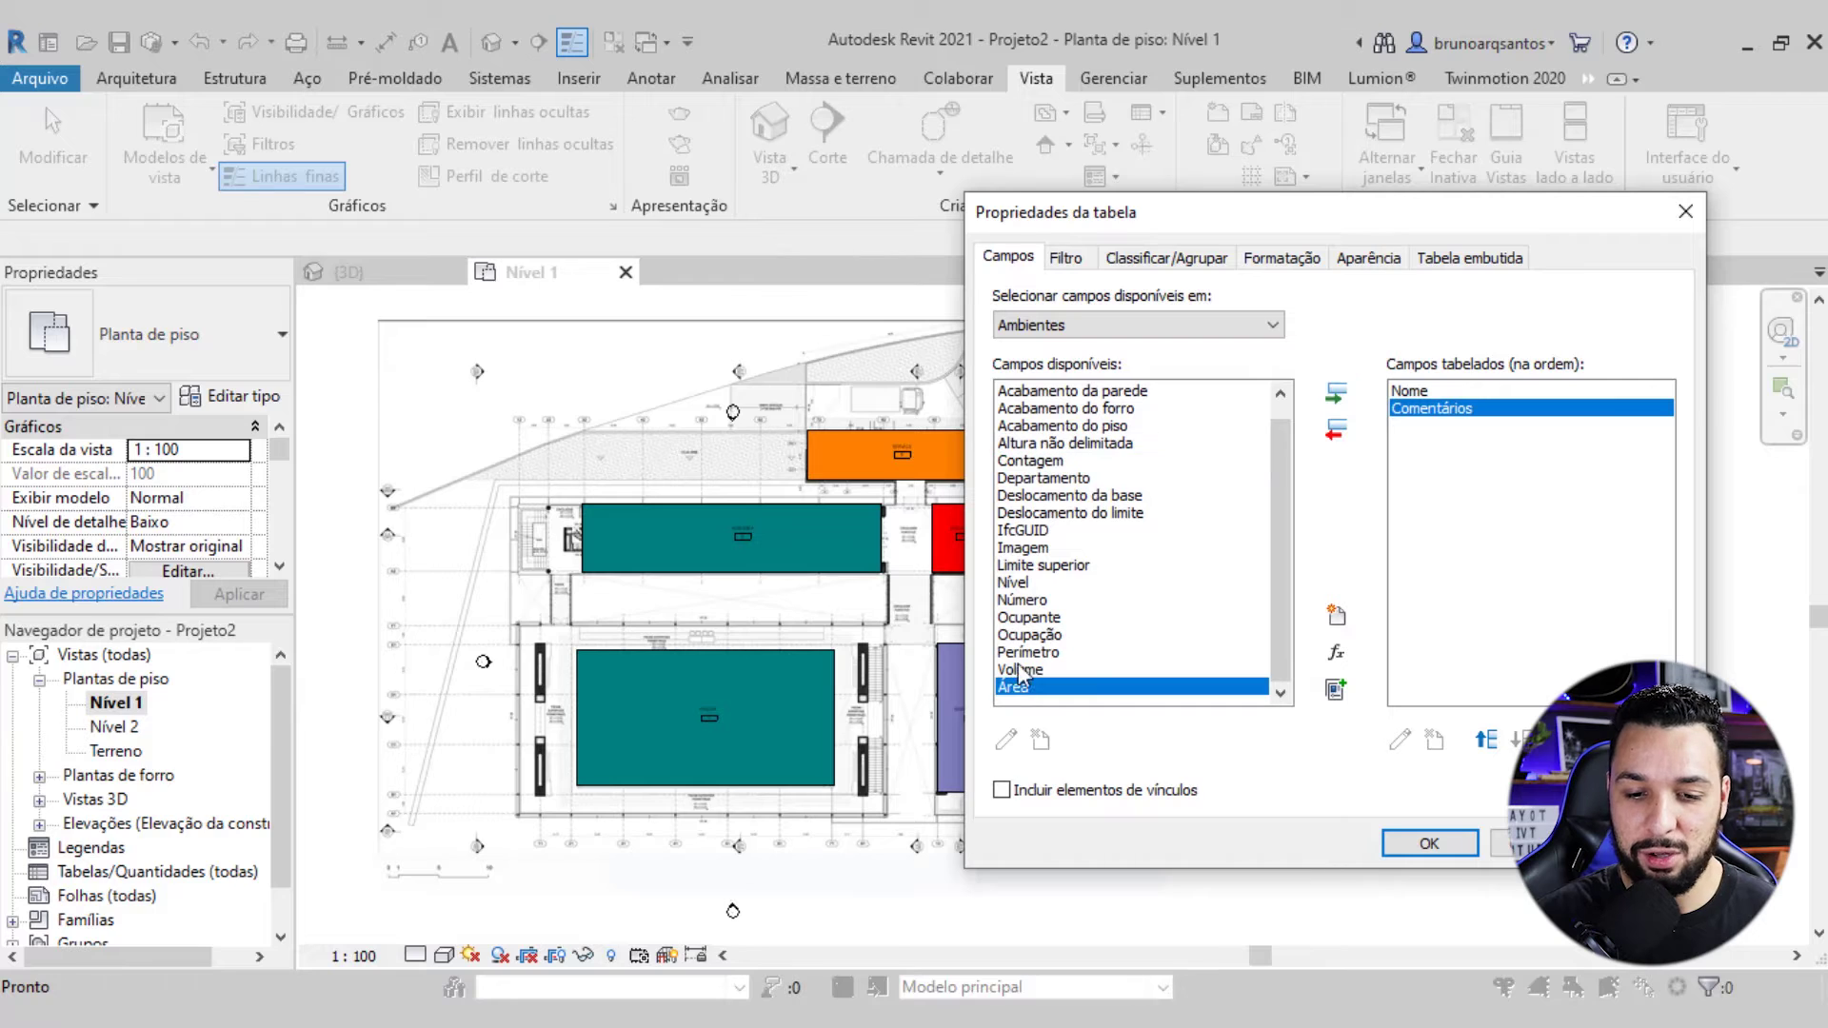
pyautogui.click(1337, 392)
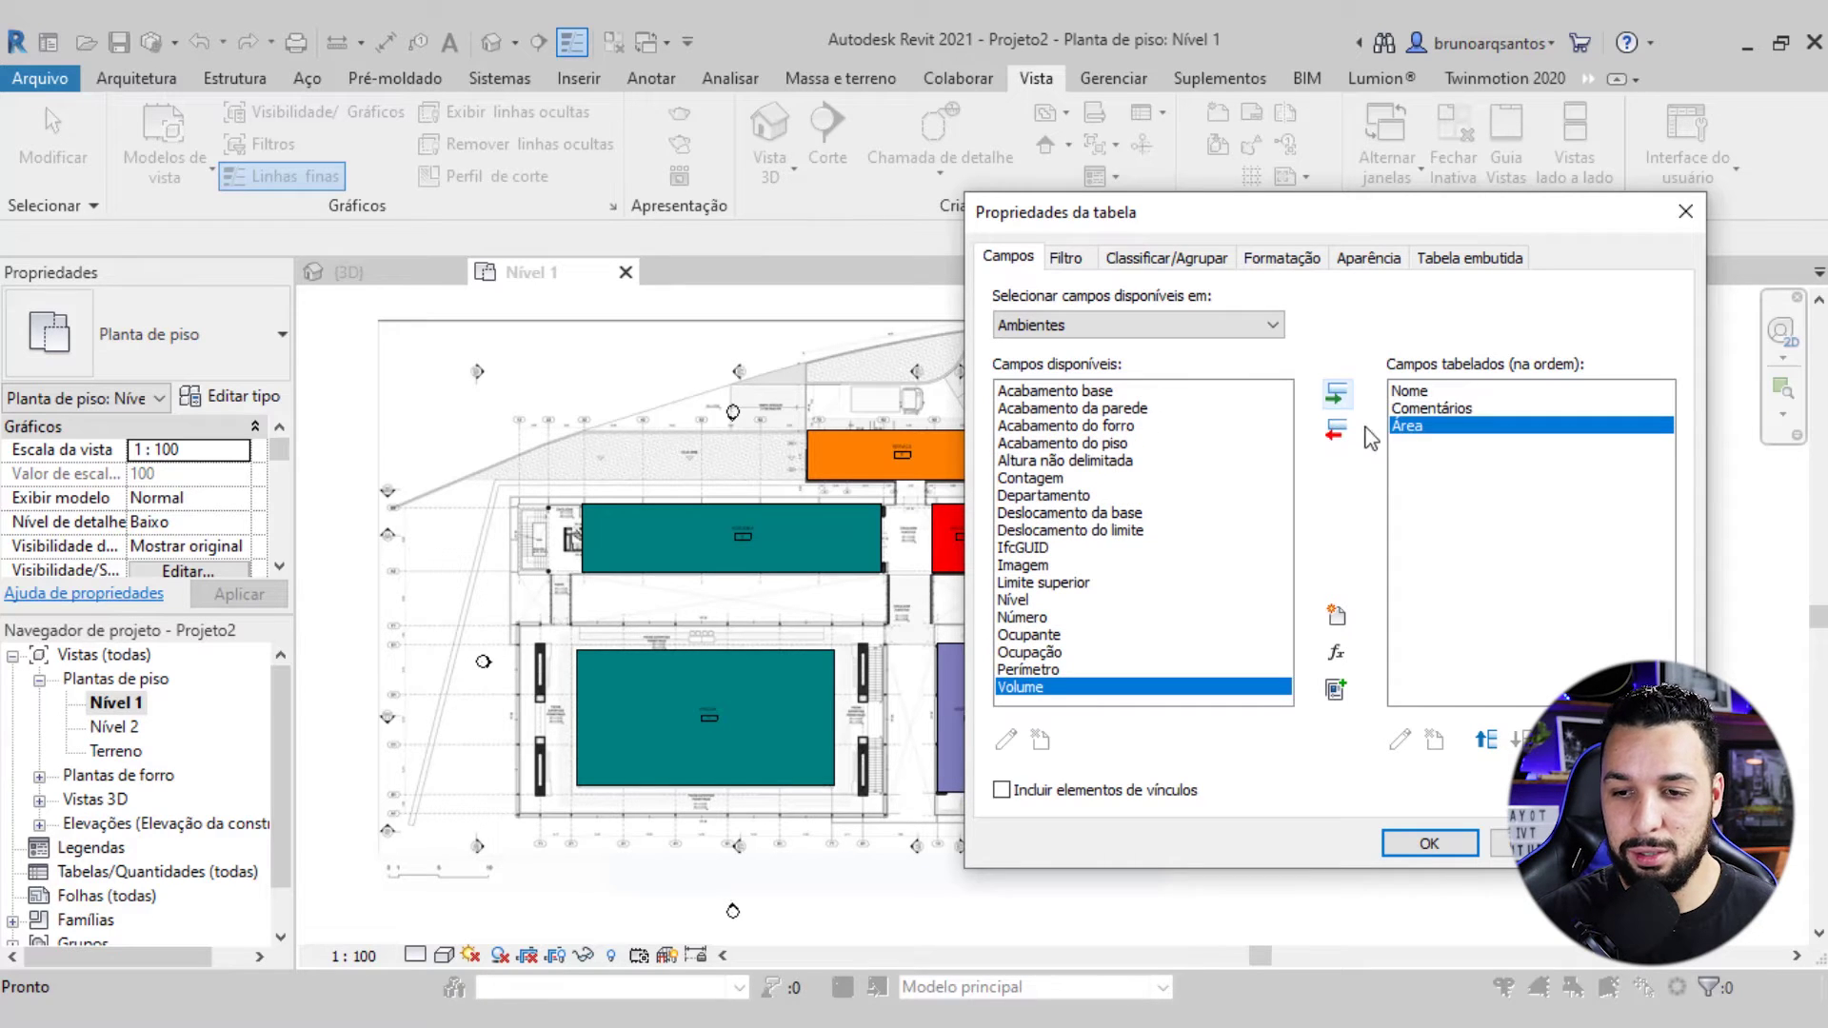
pyautogui.click(1047, 670)
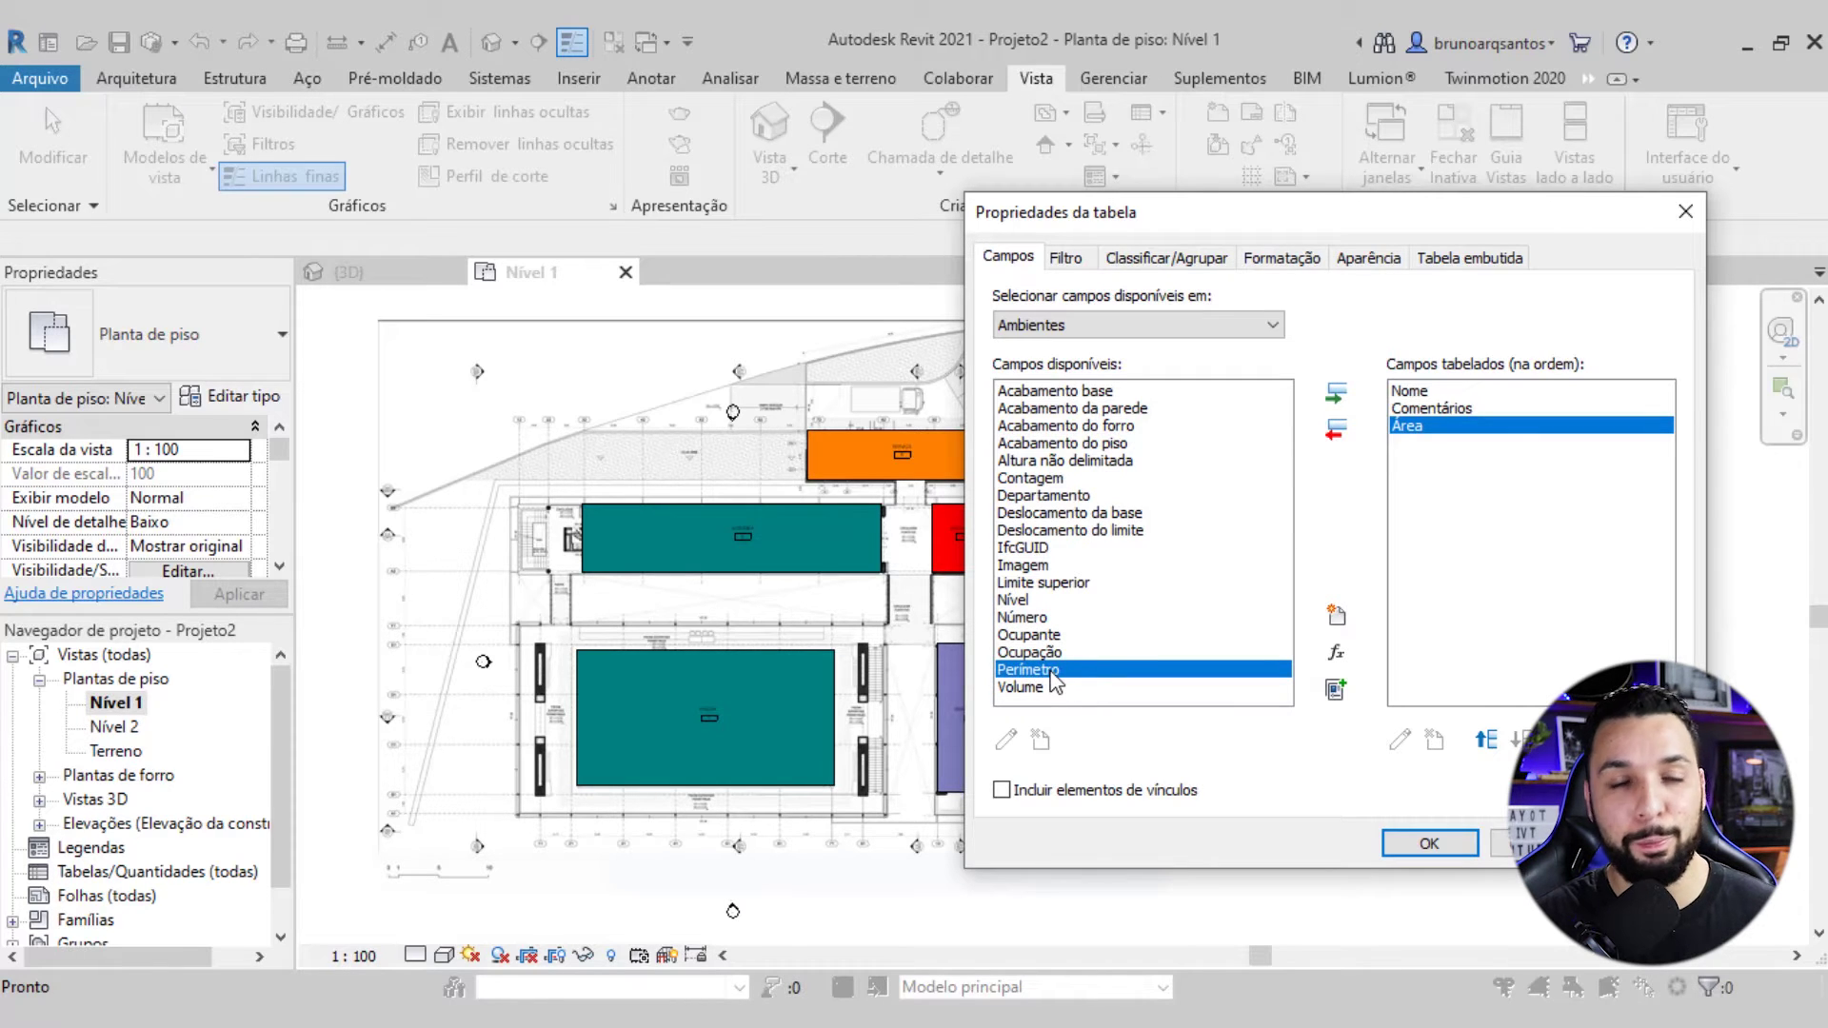
pyautogui.click(1336, 392)
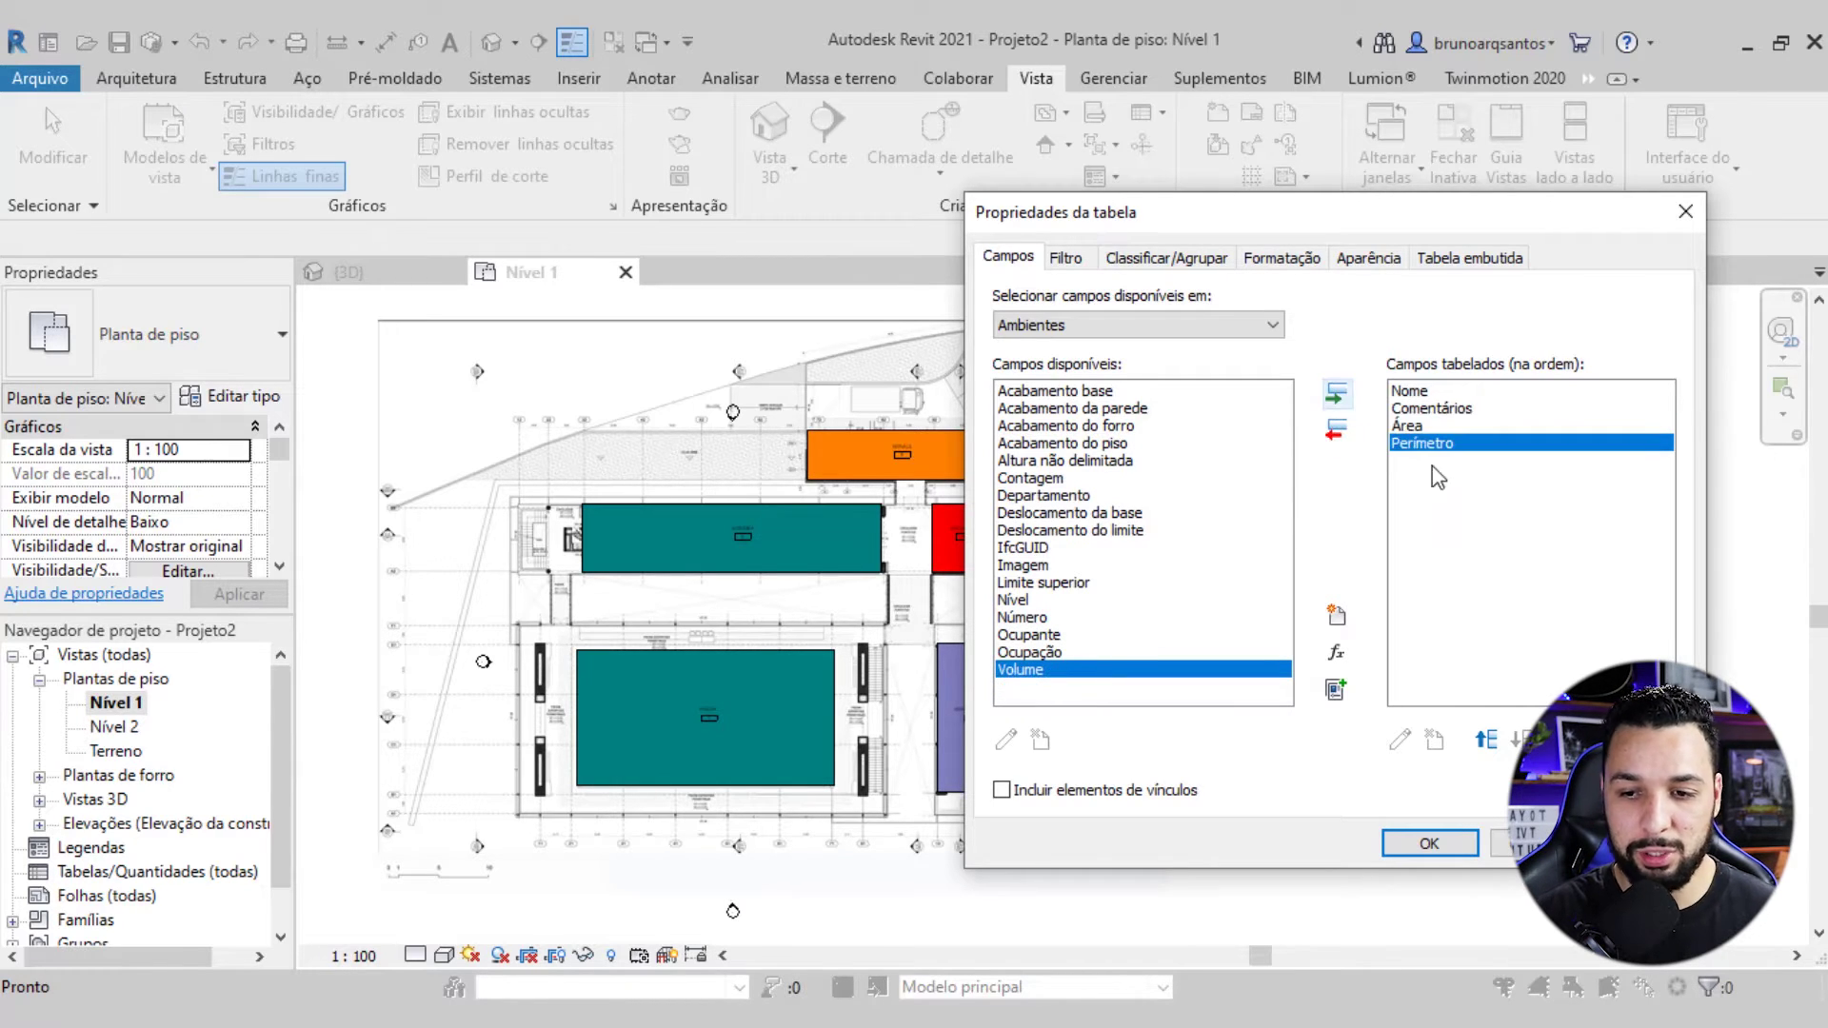
pyautogui.click(1419, 391)
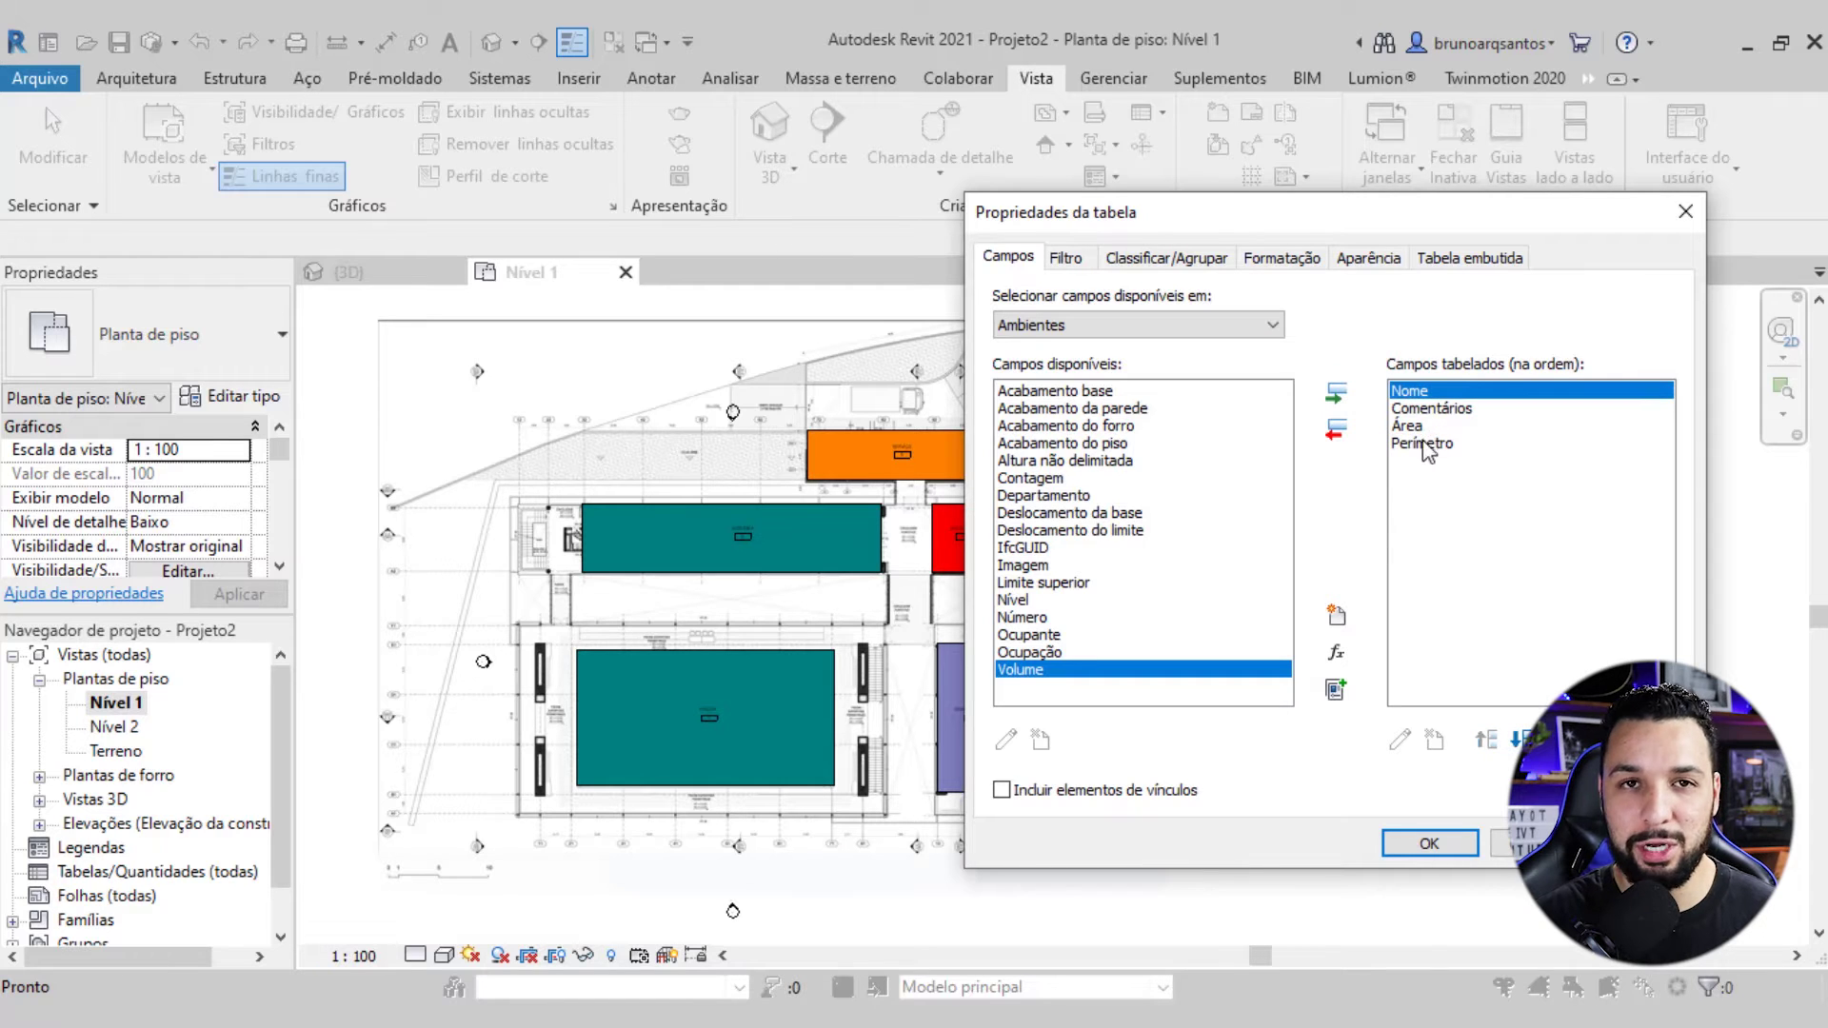
pyautogui.moveTo(1238, 217); pyautogui.dragTo(1107, 223)
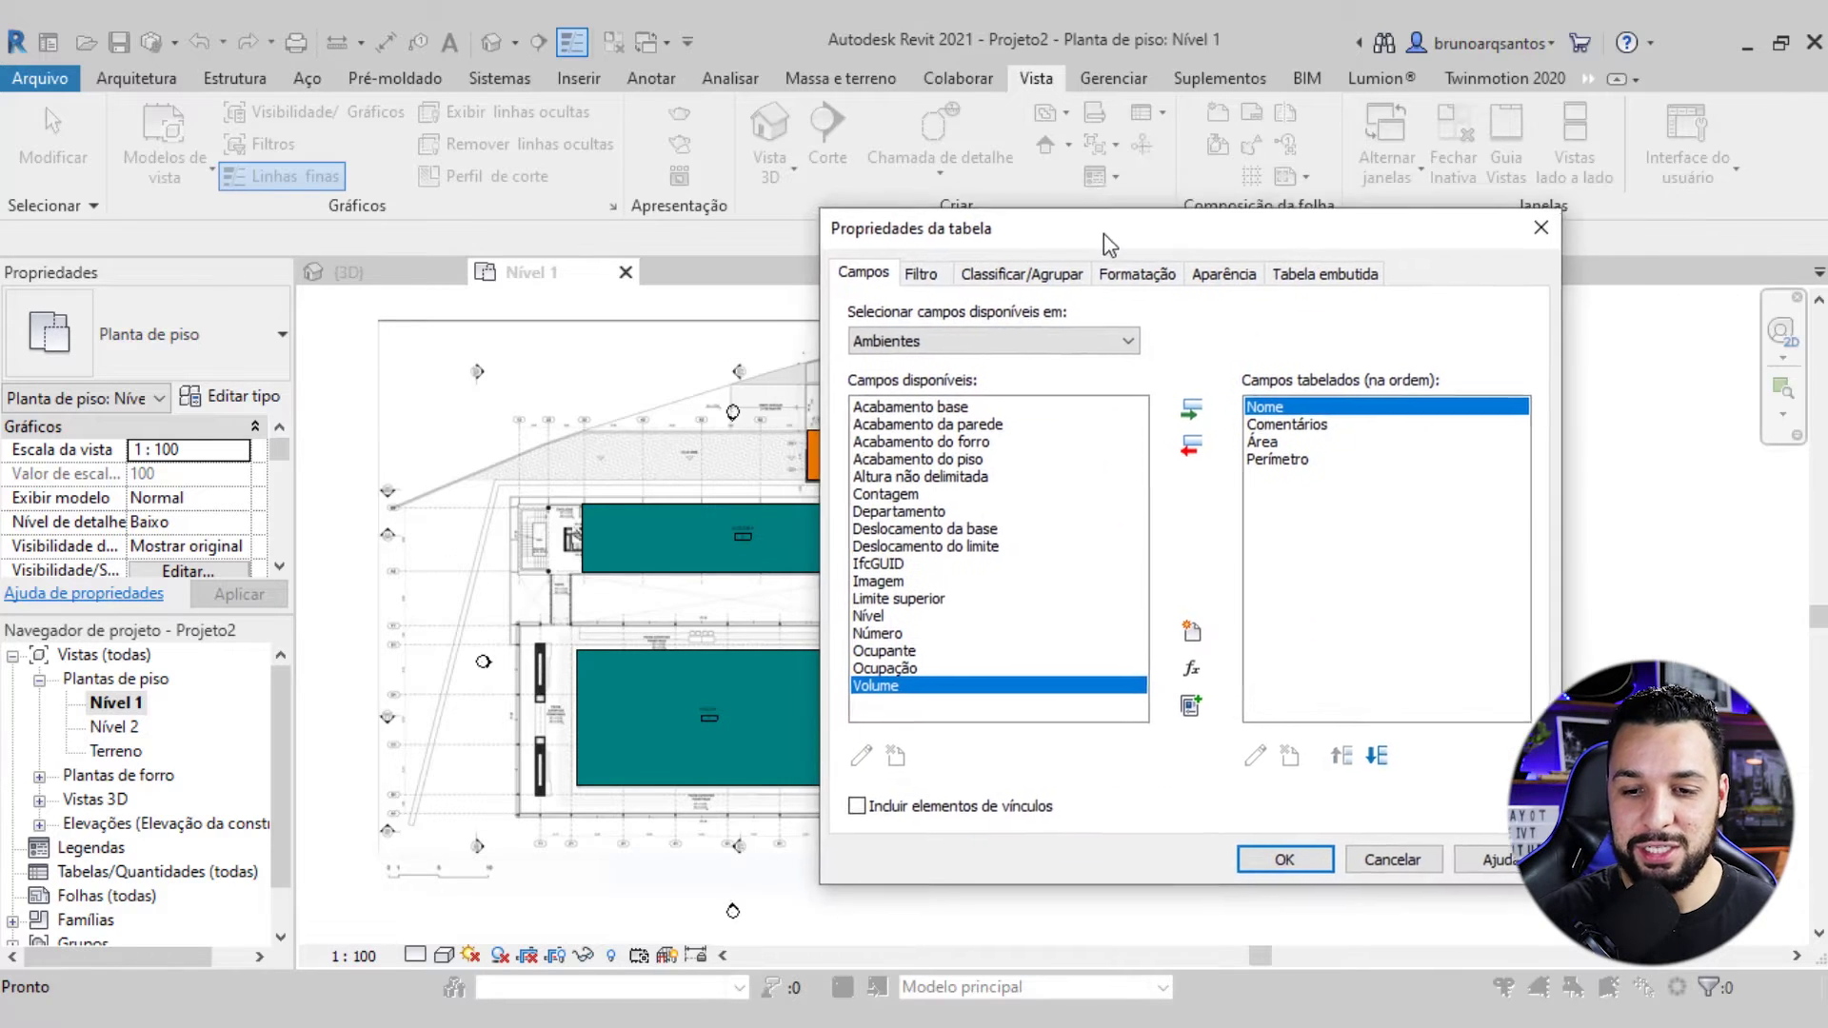
# Confirm the fields and inspect the schedule rows, such as ACEDEMIA's 208 m² area
pyautogui.click(1288, 849)
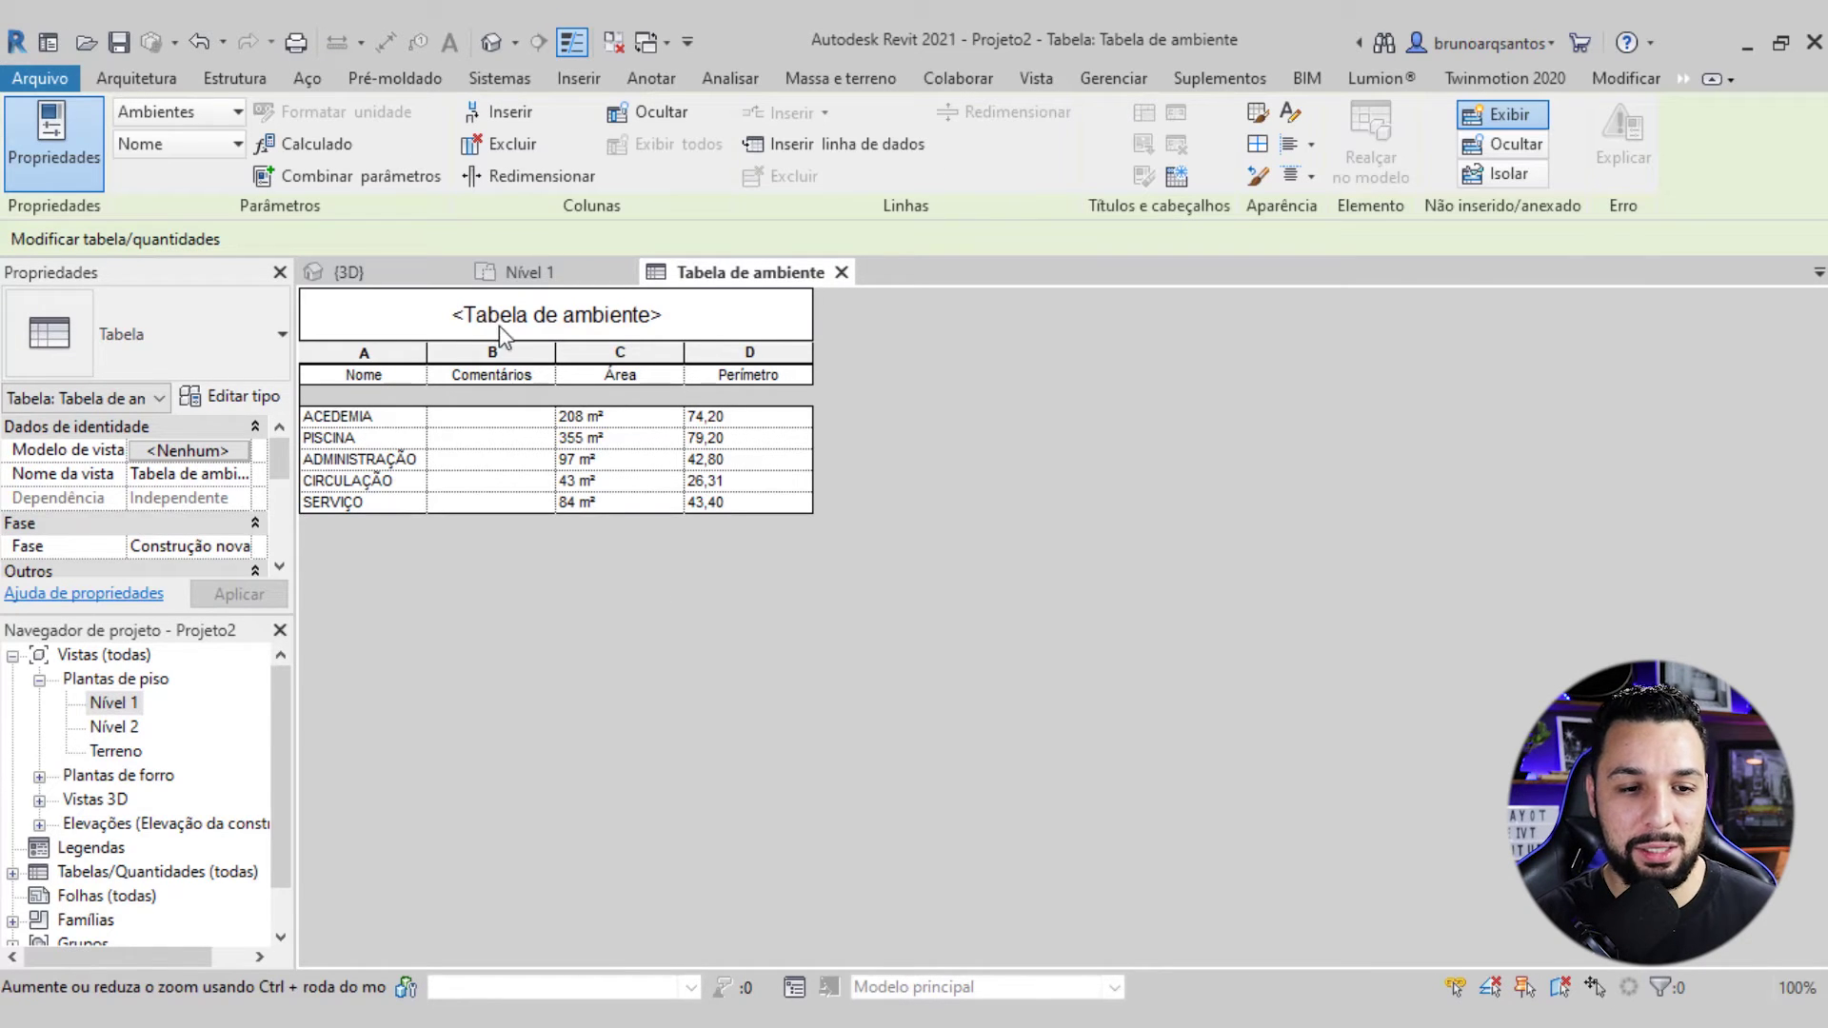
pyautogui.click(321, 425)
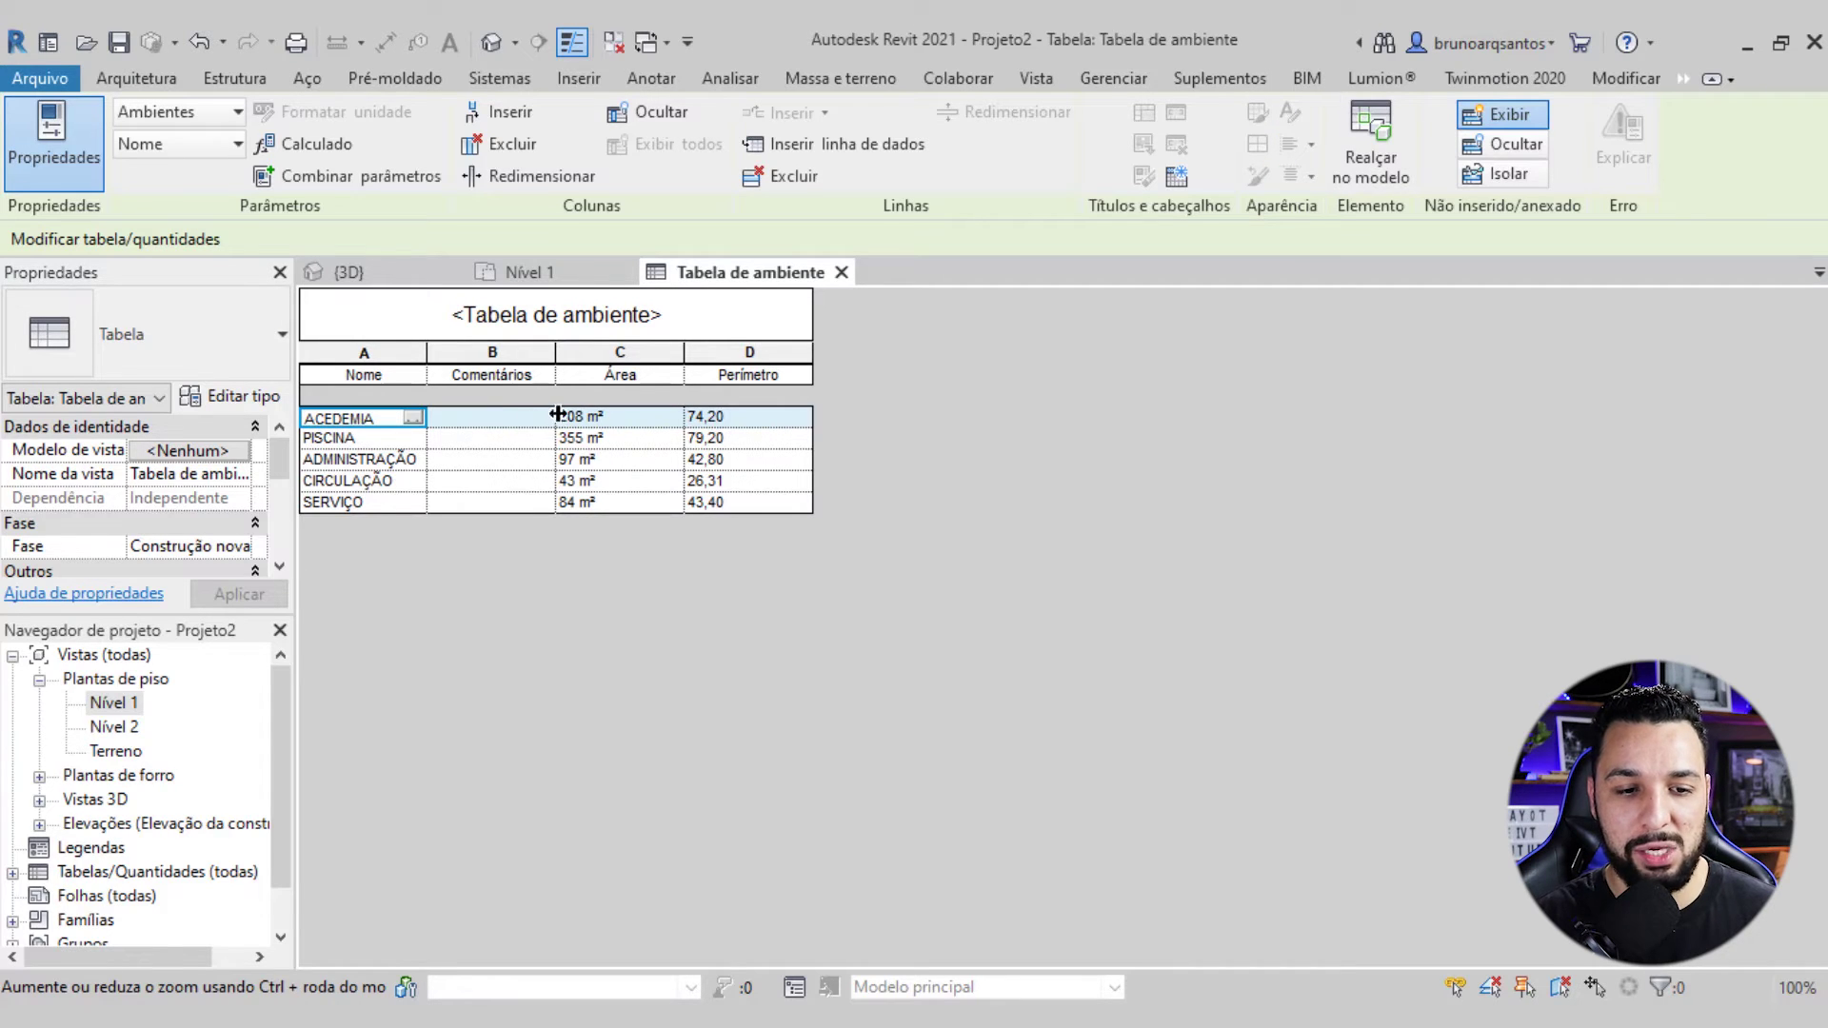
pyautogui.click(609, 421)
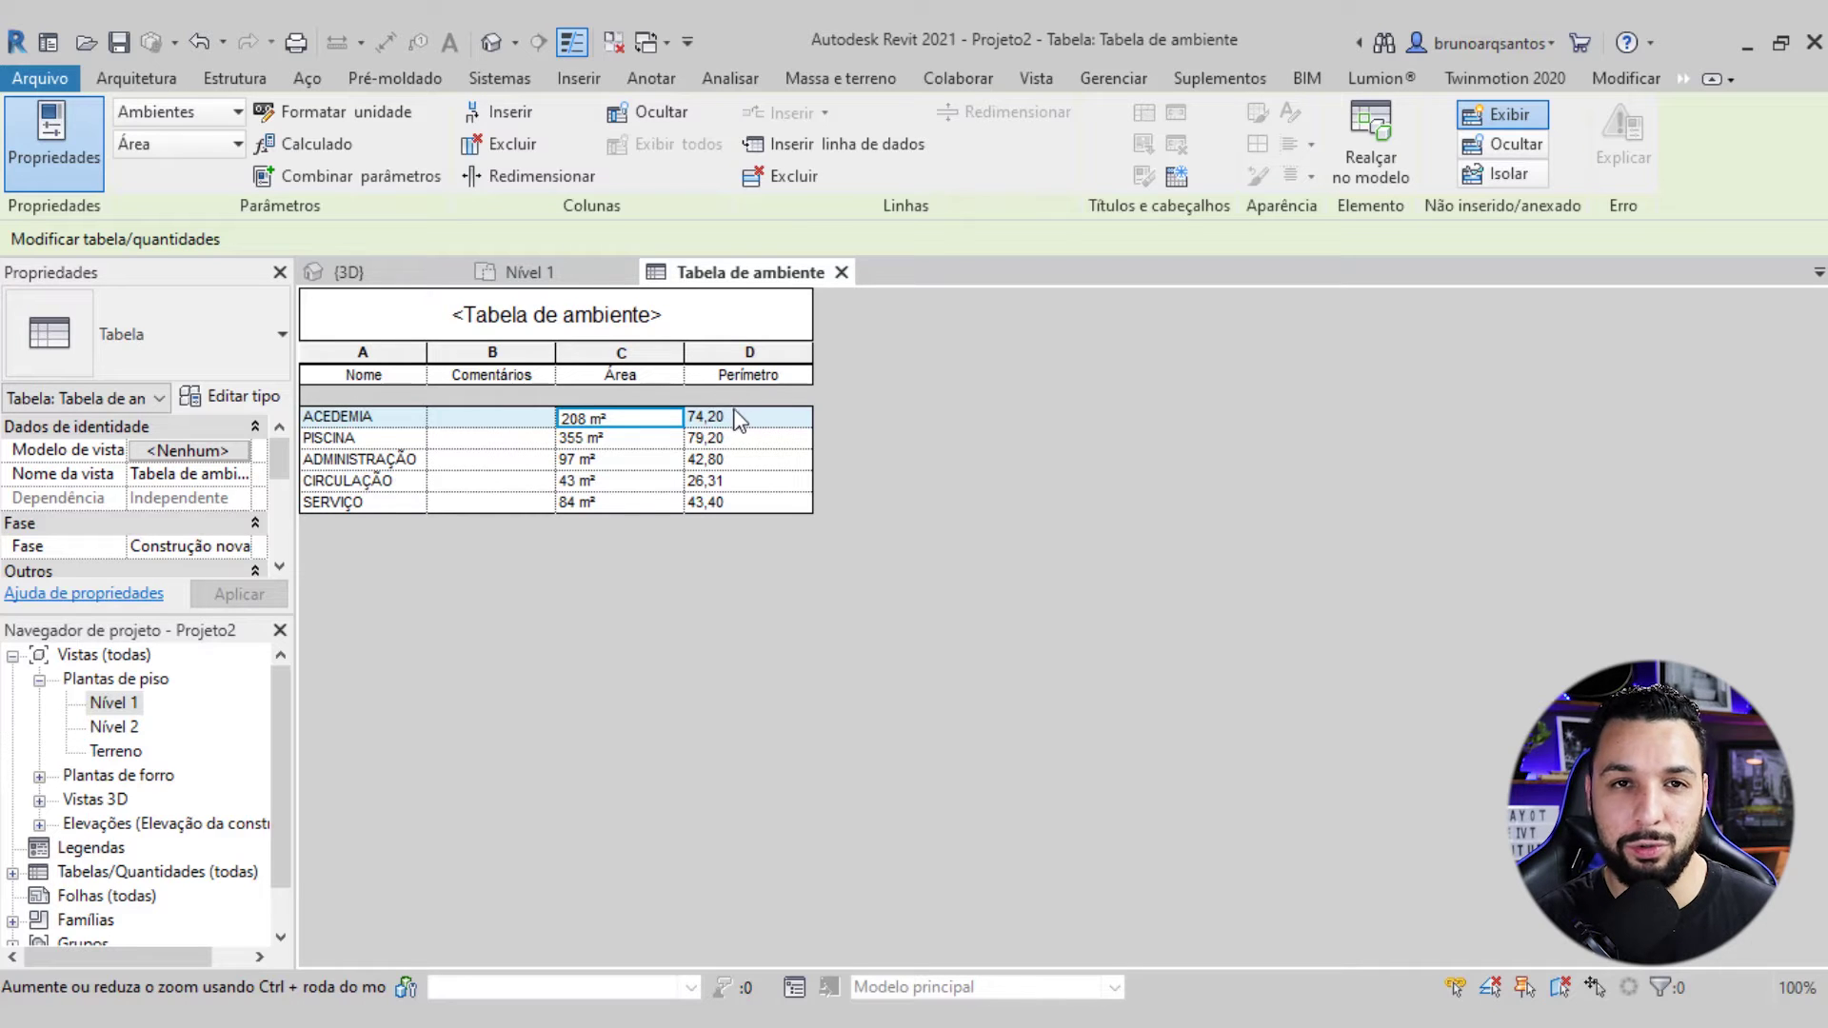
pyautogui.click(367, 442)
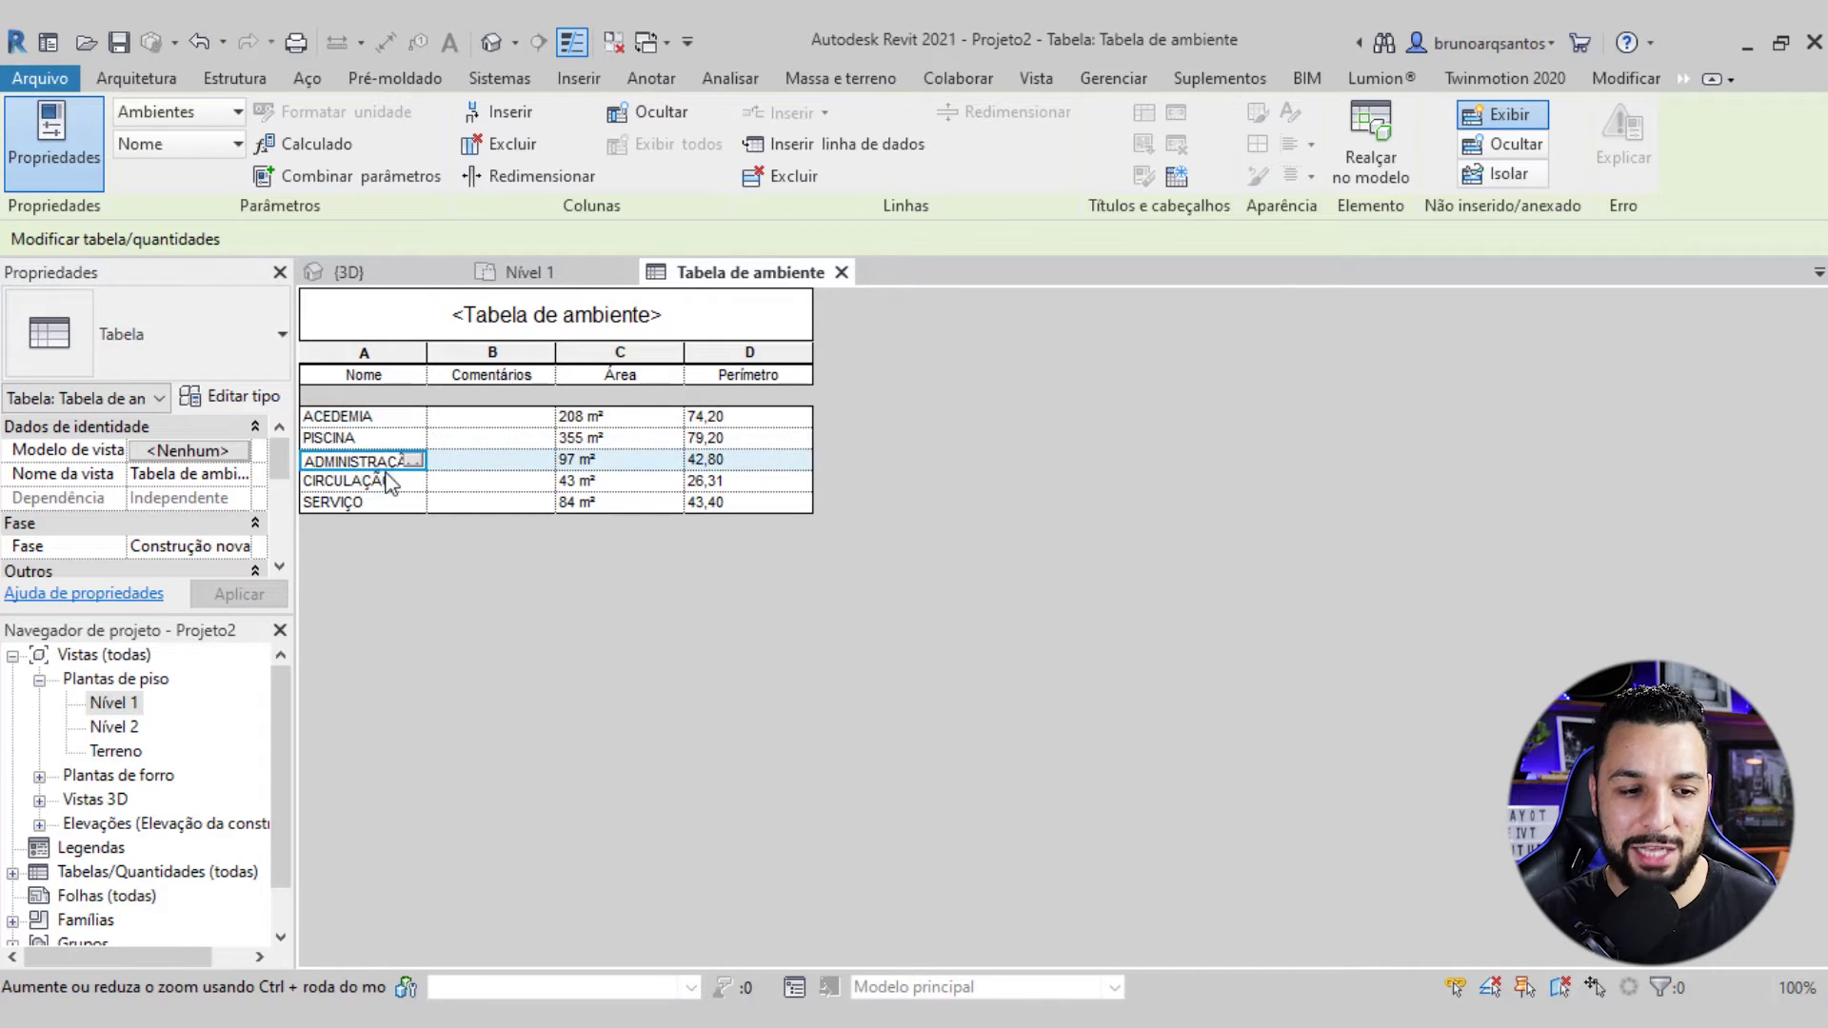
pyautogui.click(386, 483)
pyautogui.click(351, 466)
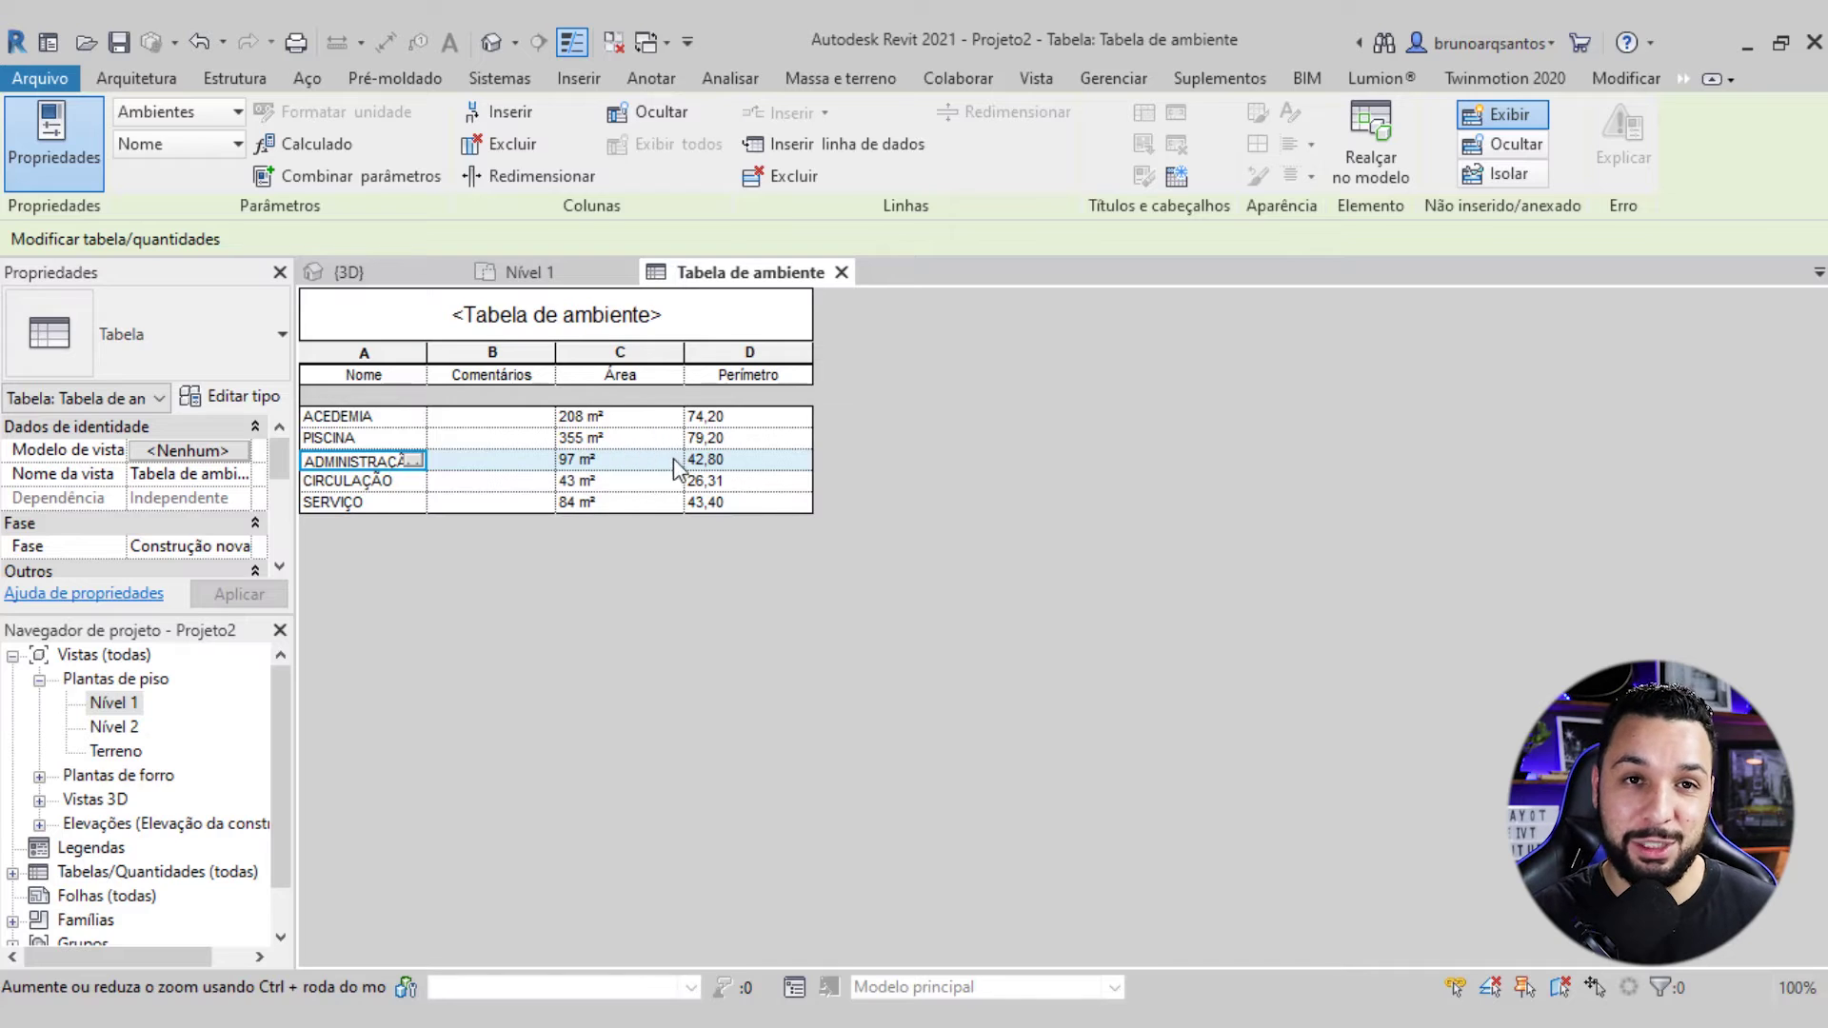
pyautogui.click(541, 419)
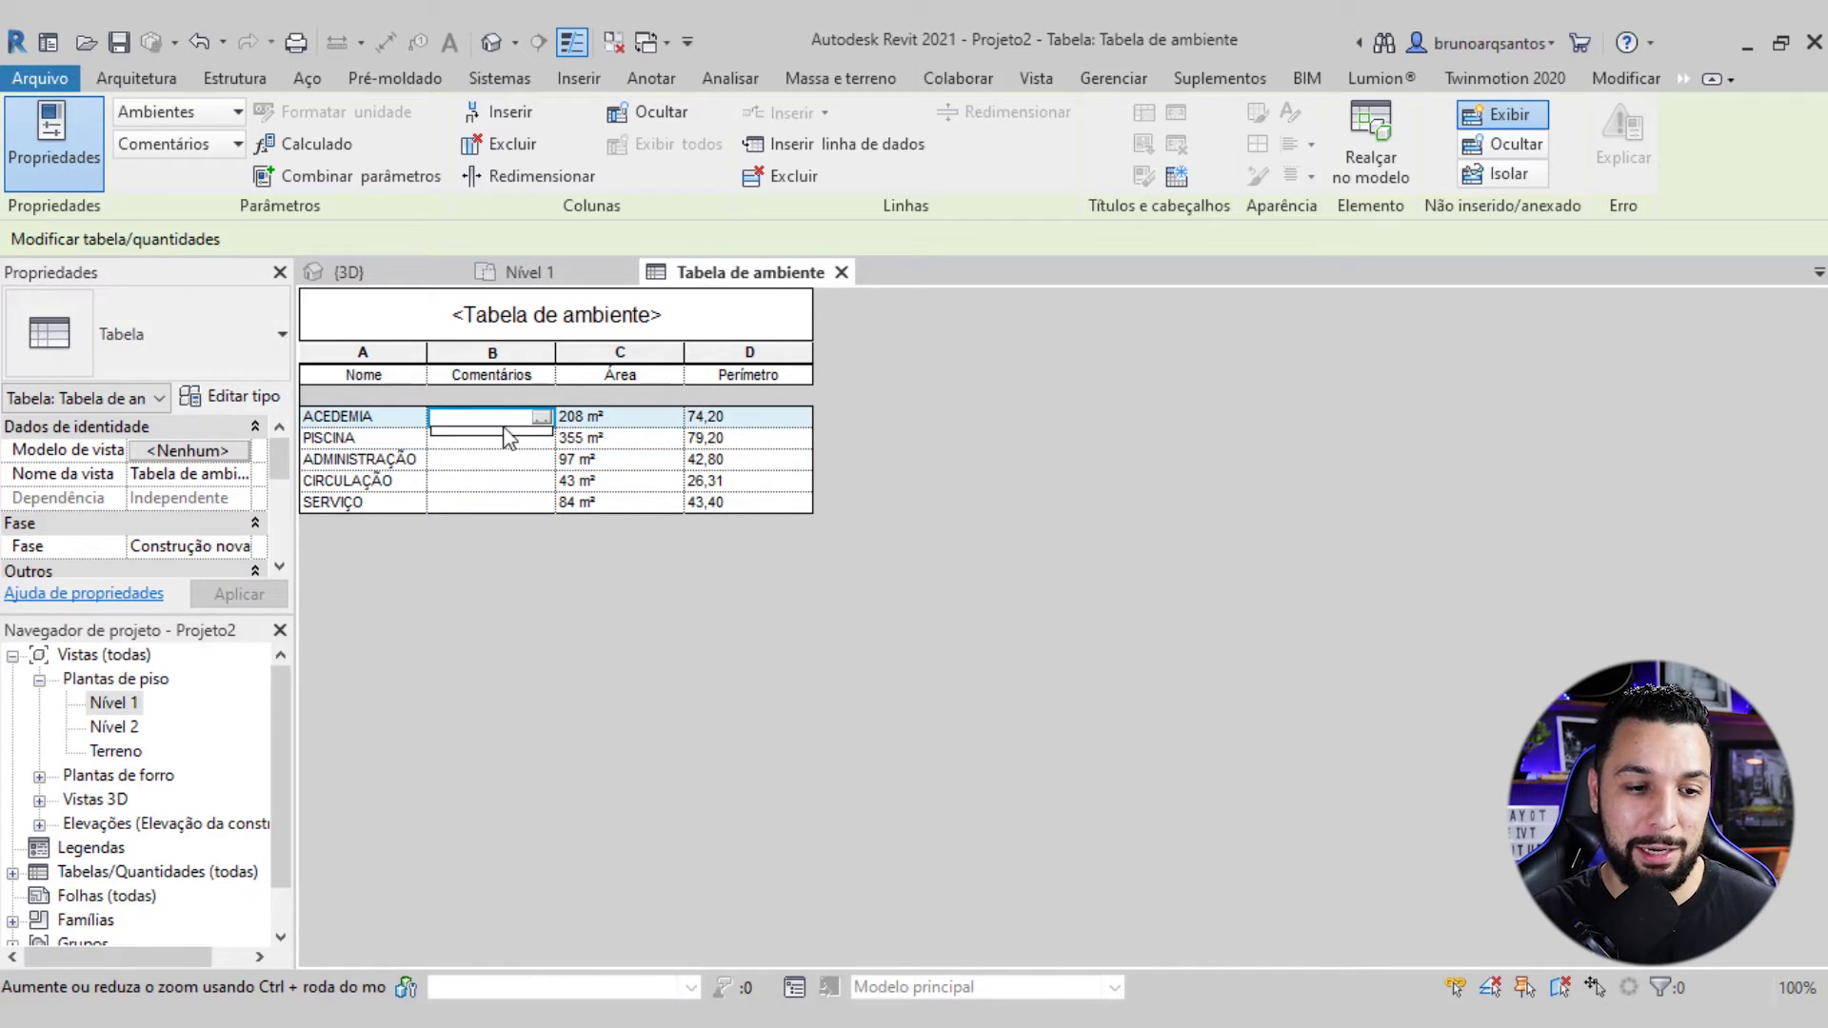
pyautogui.click(498, 419)
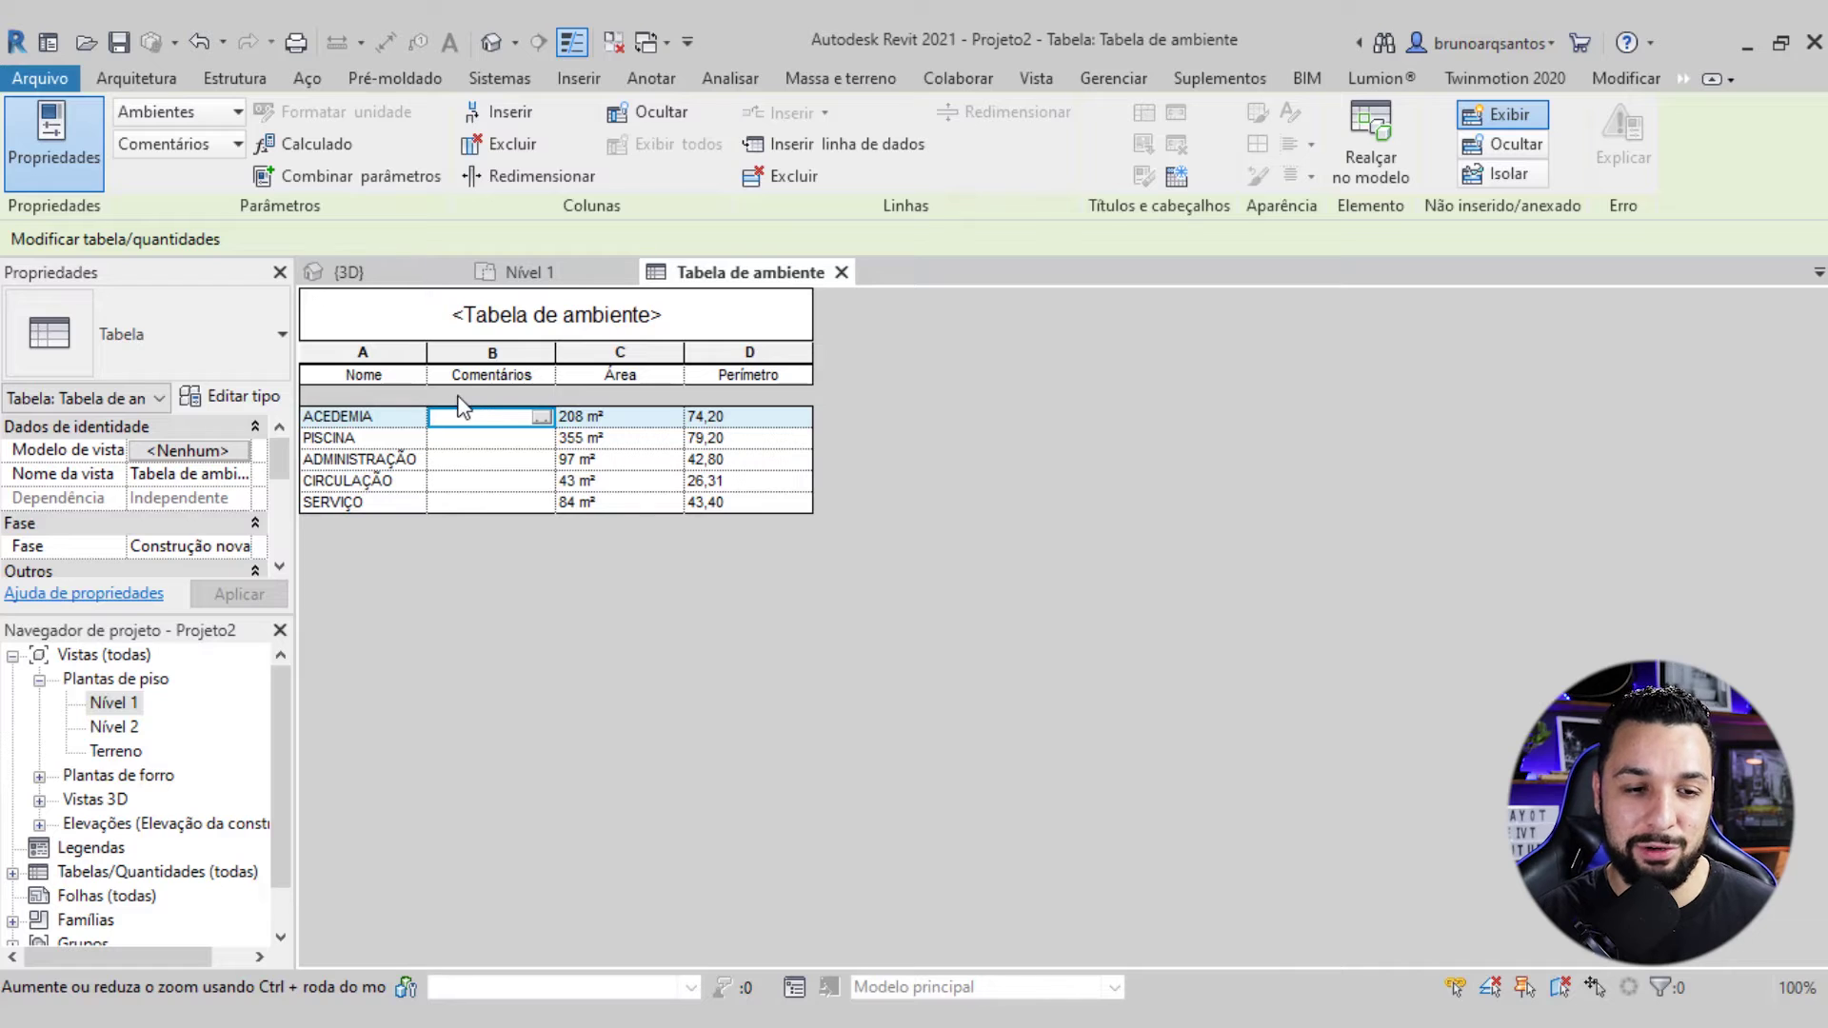
# On the Nível 1 plan, set the ACEDEMIA room's Comentários to ACADEMIA
pyautogui.click(556, 272)
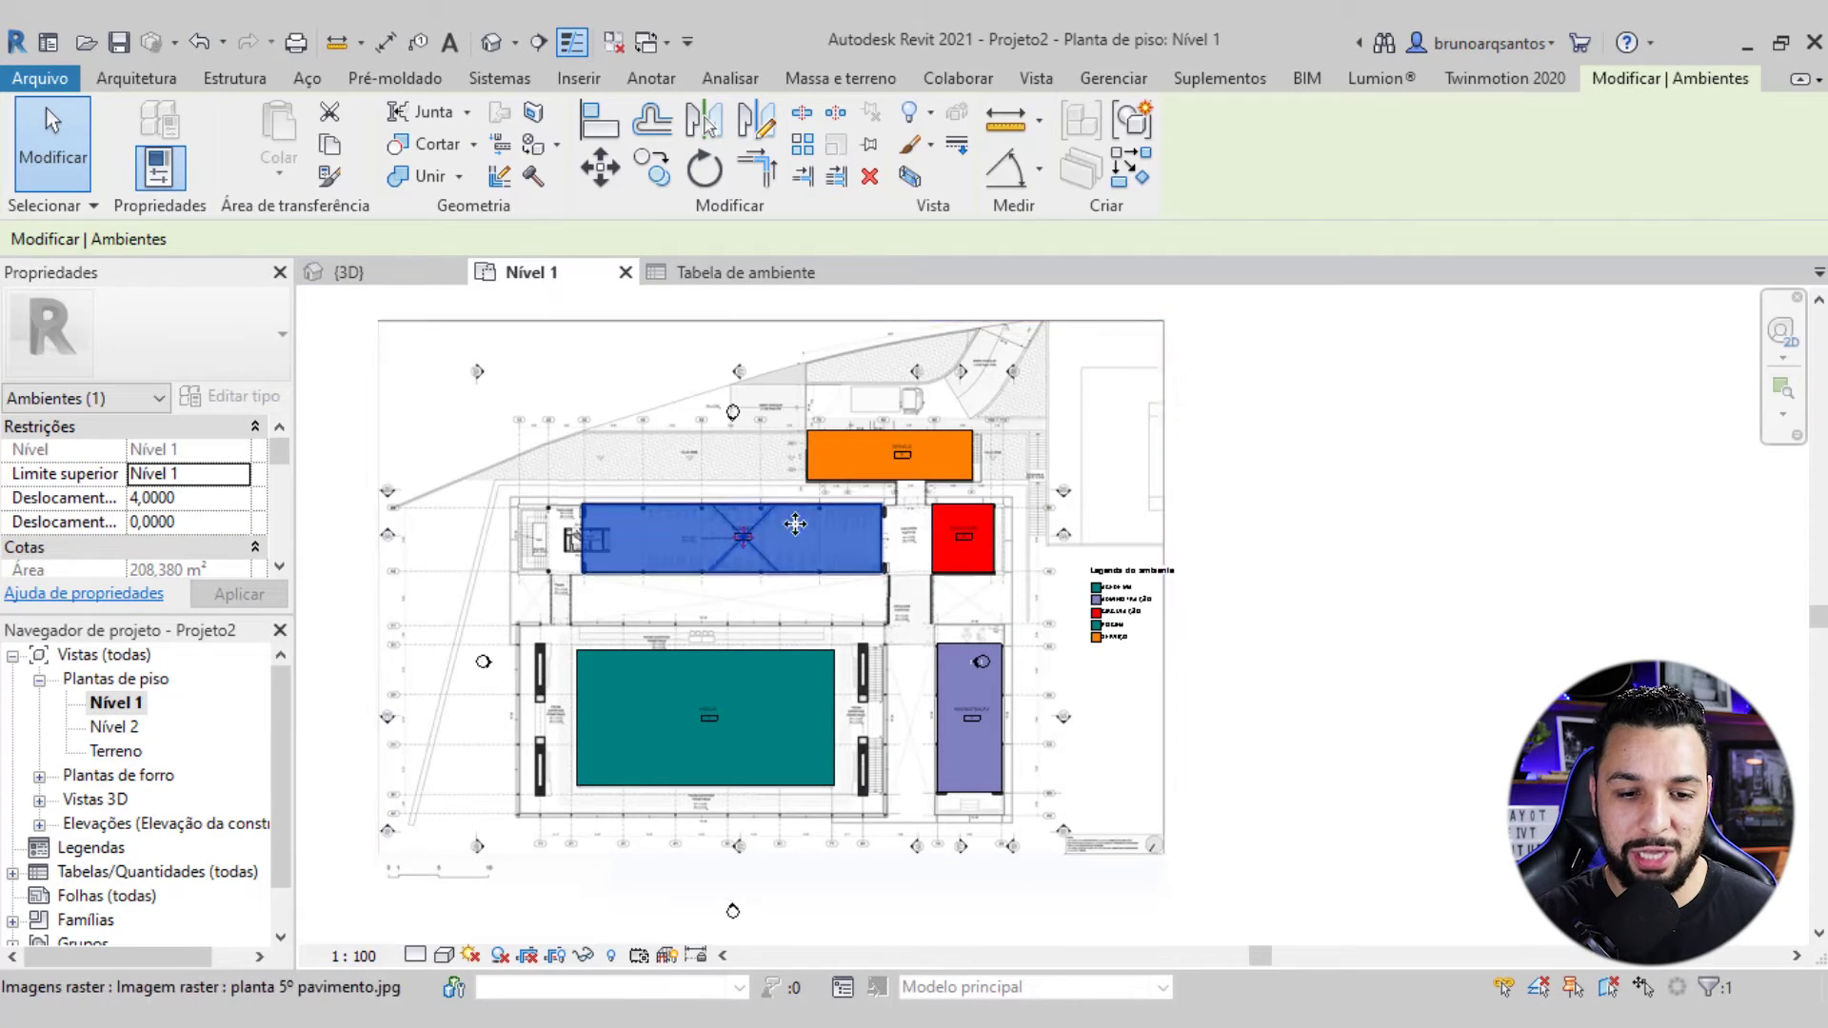
pyautogui.scroll(-2, 841, 567)
pyautogui.moveTo(759, 615); pyautogui.dragTo(818, 609, button='middle')
pyautogui.press('Escape')
pyautogui.scroll(2, 814, 598)
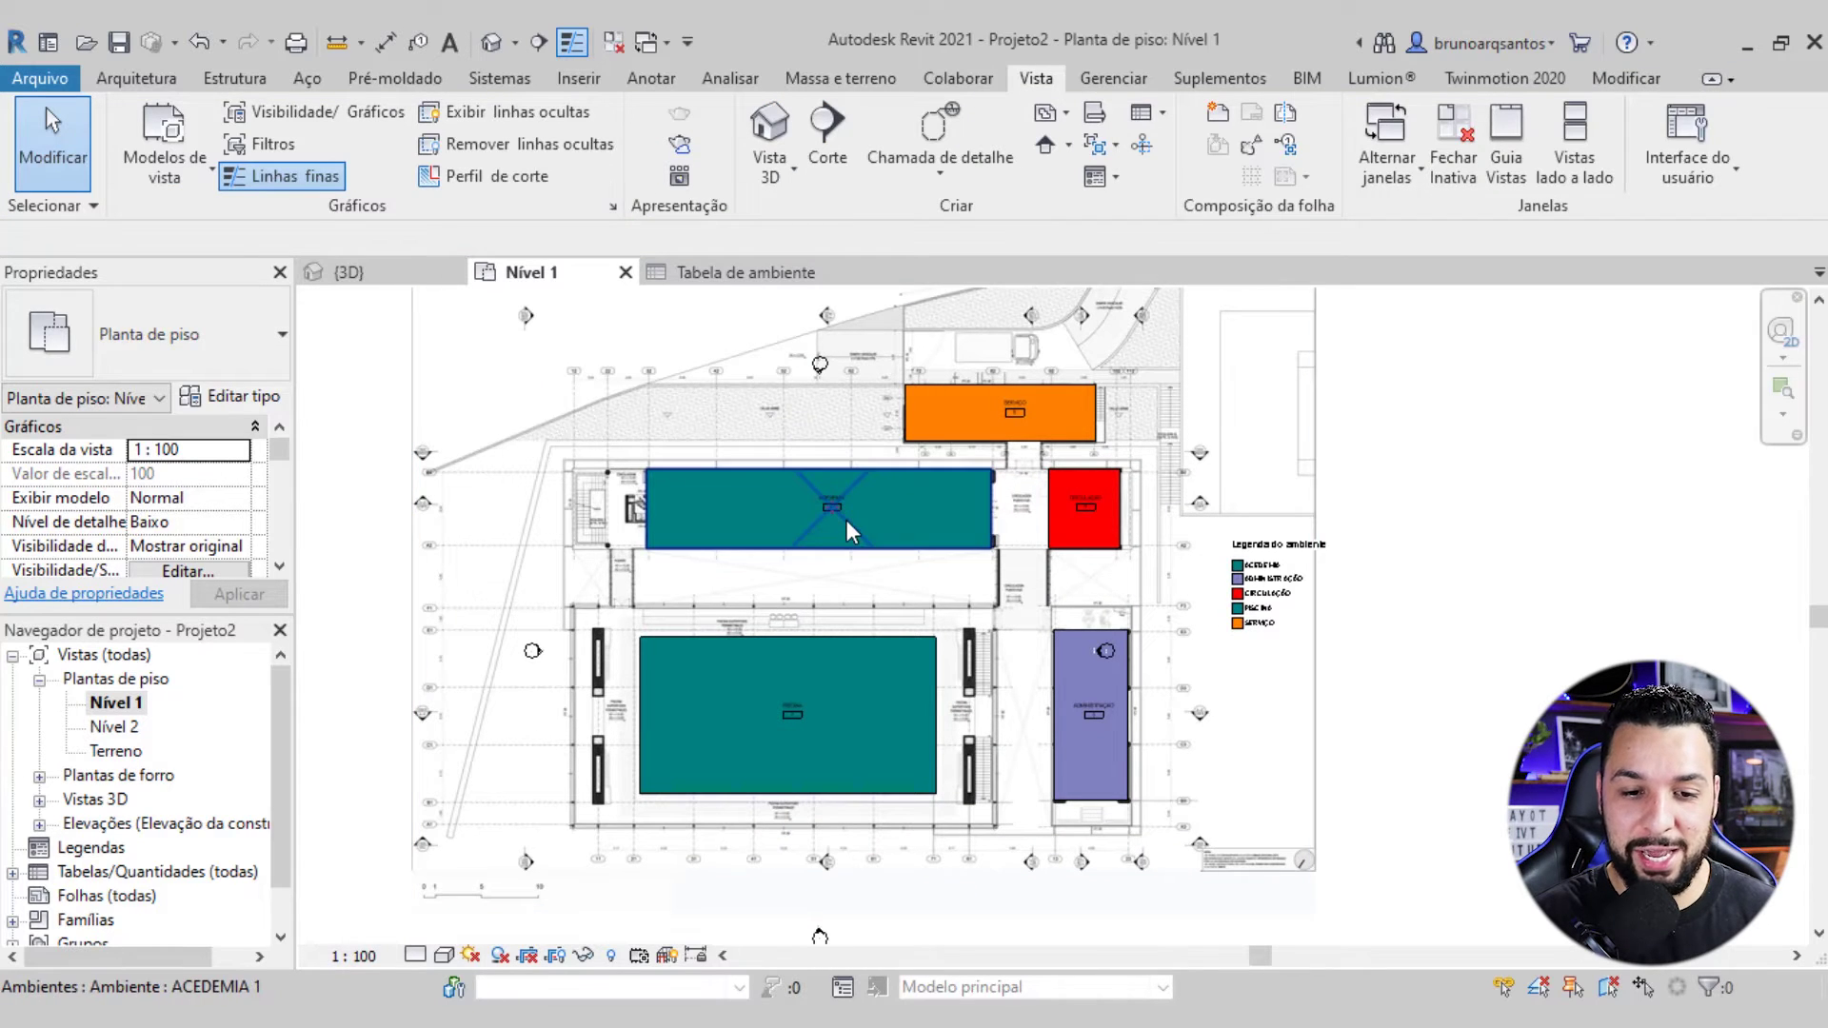
pyautogui.click(847, 520)
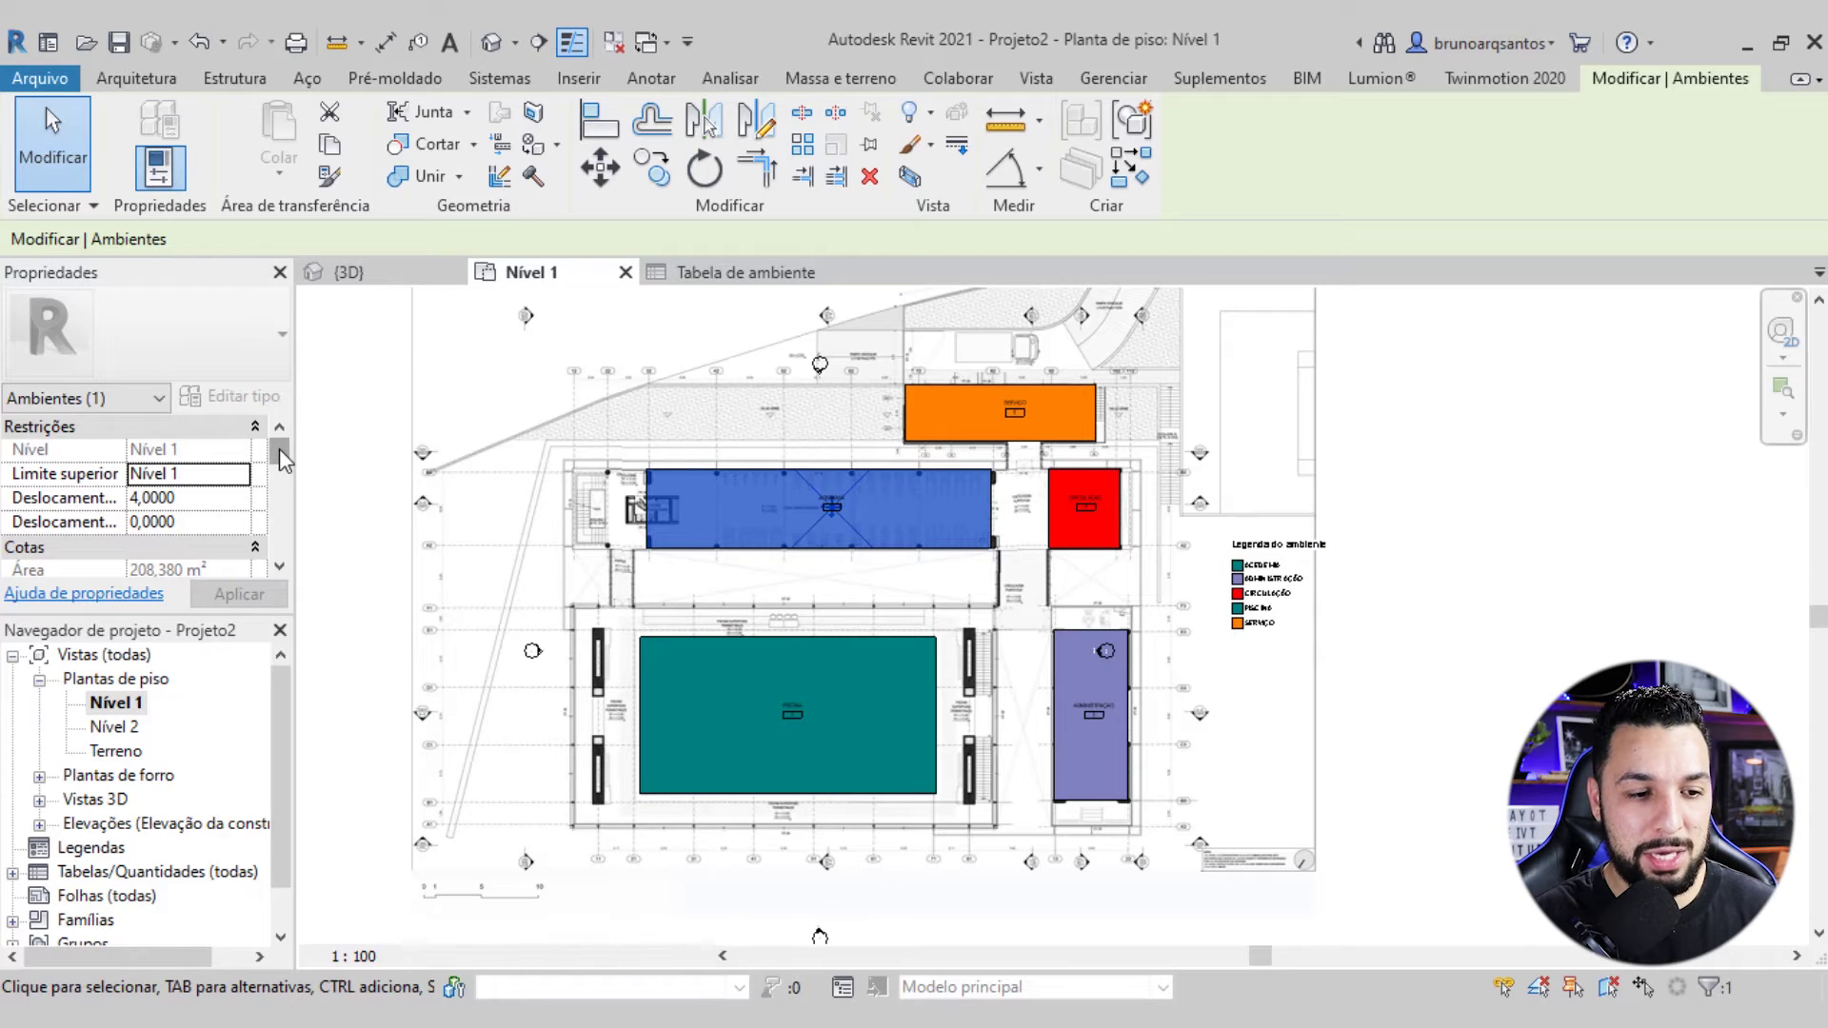
pyautogui.moveTo(280, 451); pyautogui.dragTo(264, 509)
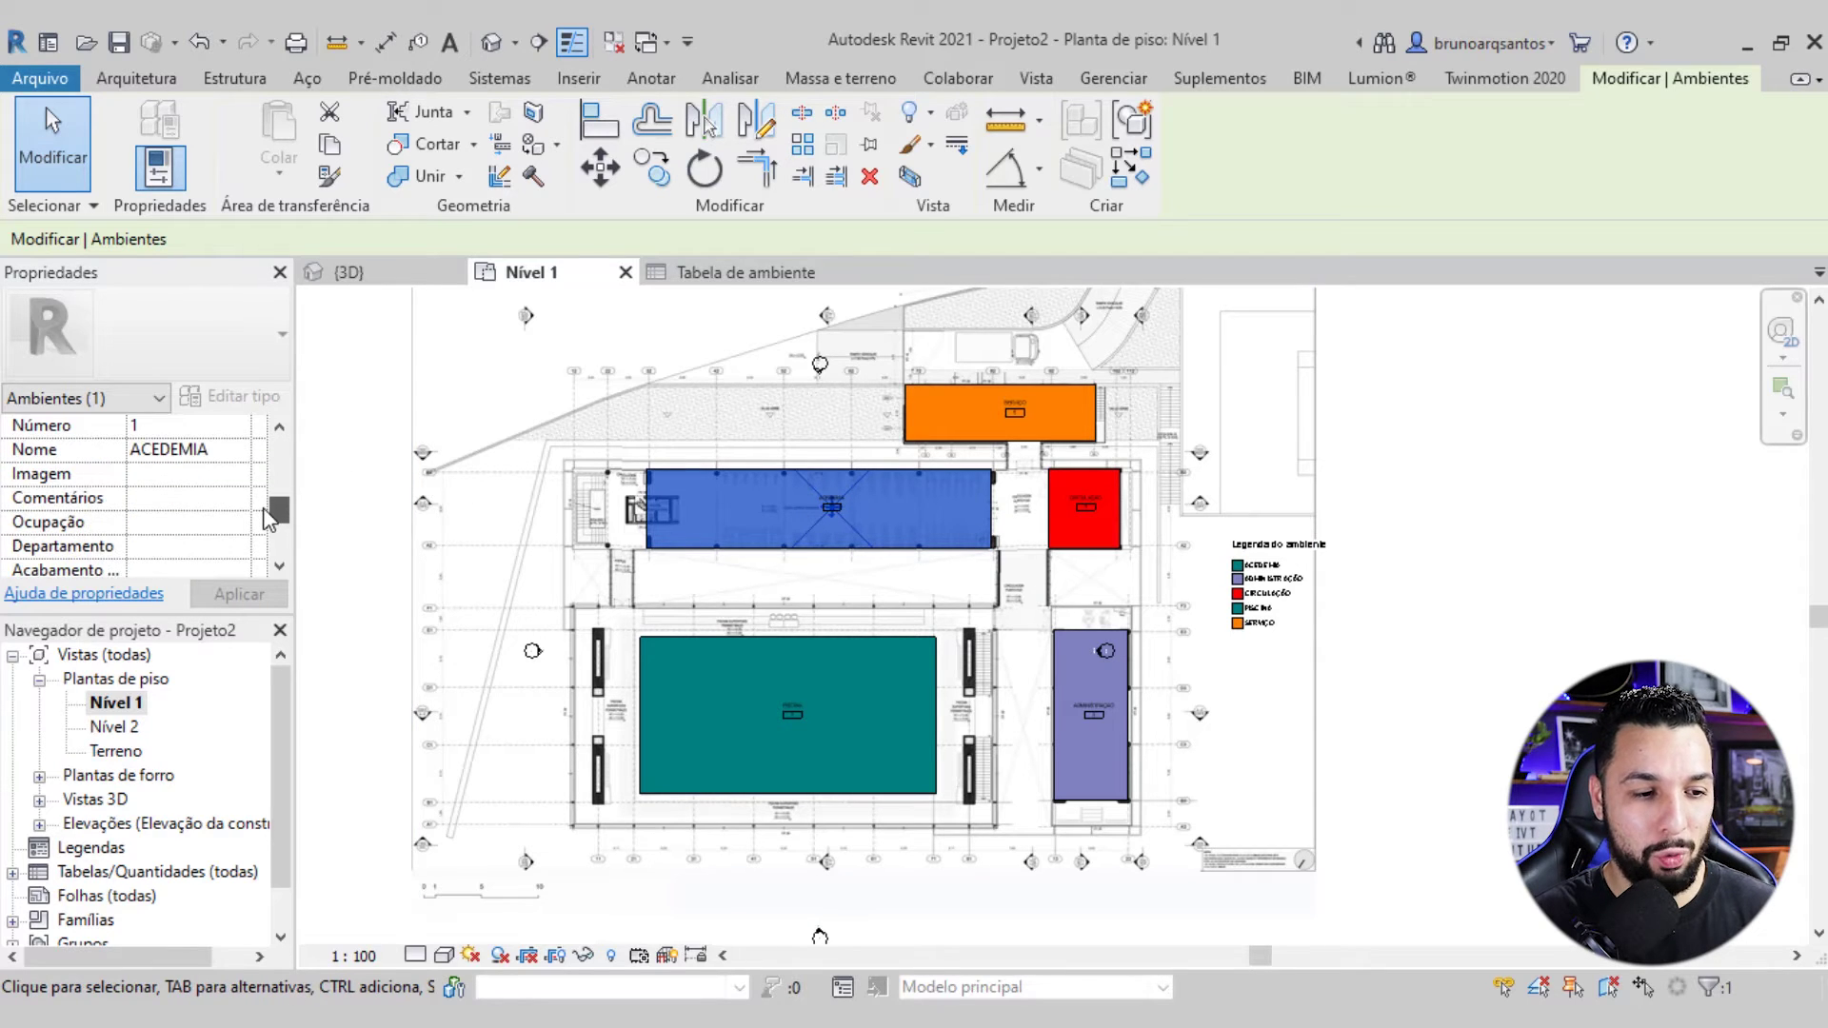
pyautogui.click(175, 499)
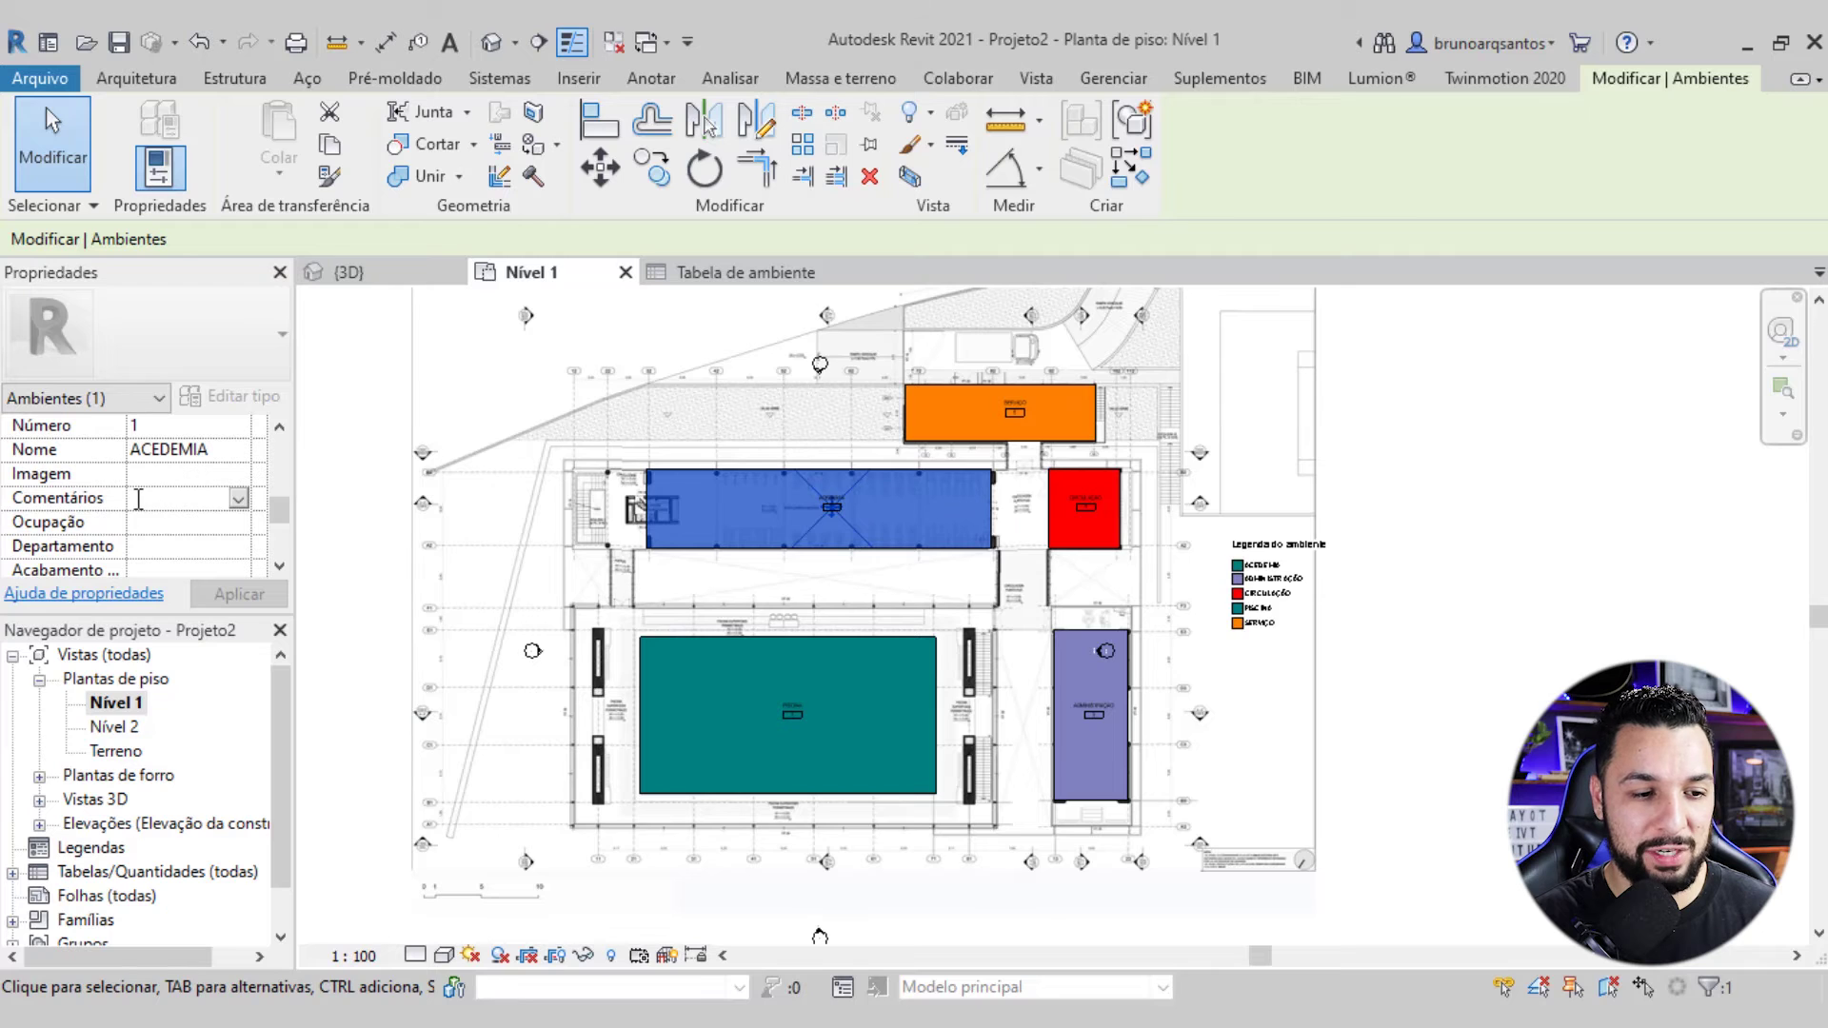
pyautogui.scroll(1, 833, 570)
pyautogui.scroll(1, 833, 570)
pyautogui.scroll(1, 833, 571)
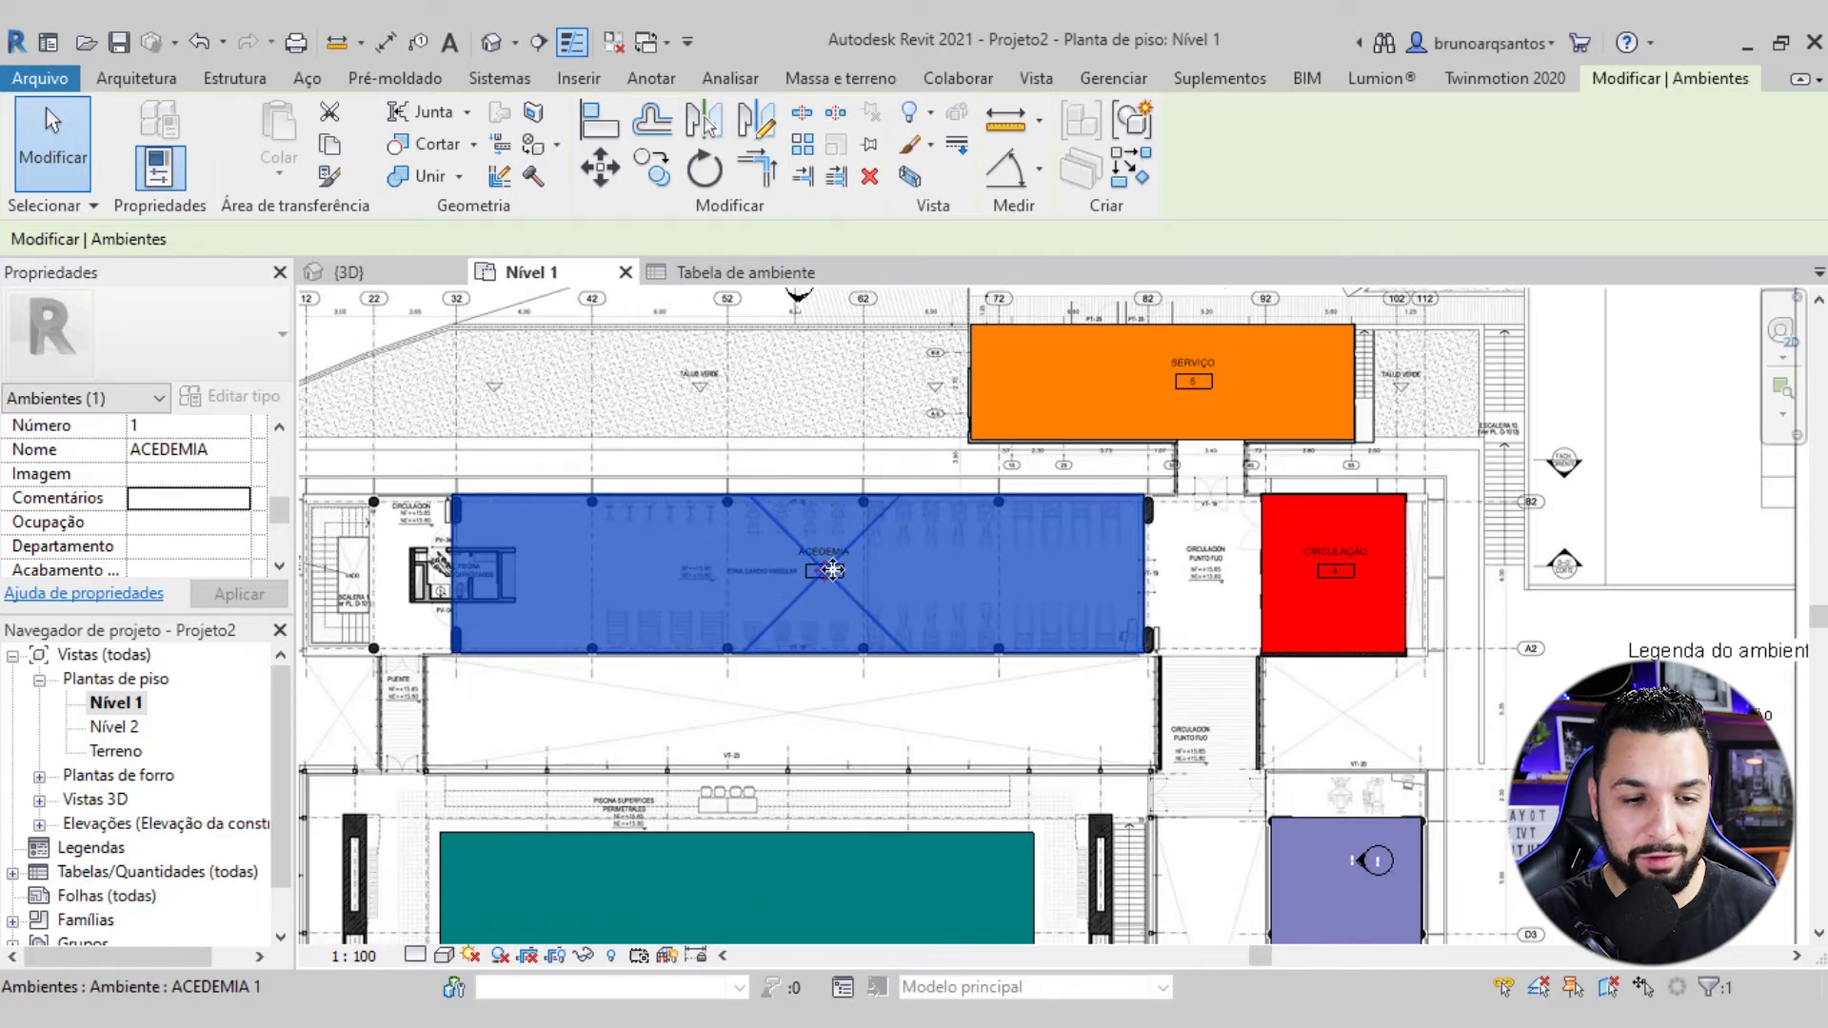
pyautogui.click(200, 498)
pyautogui.write('AC')
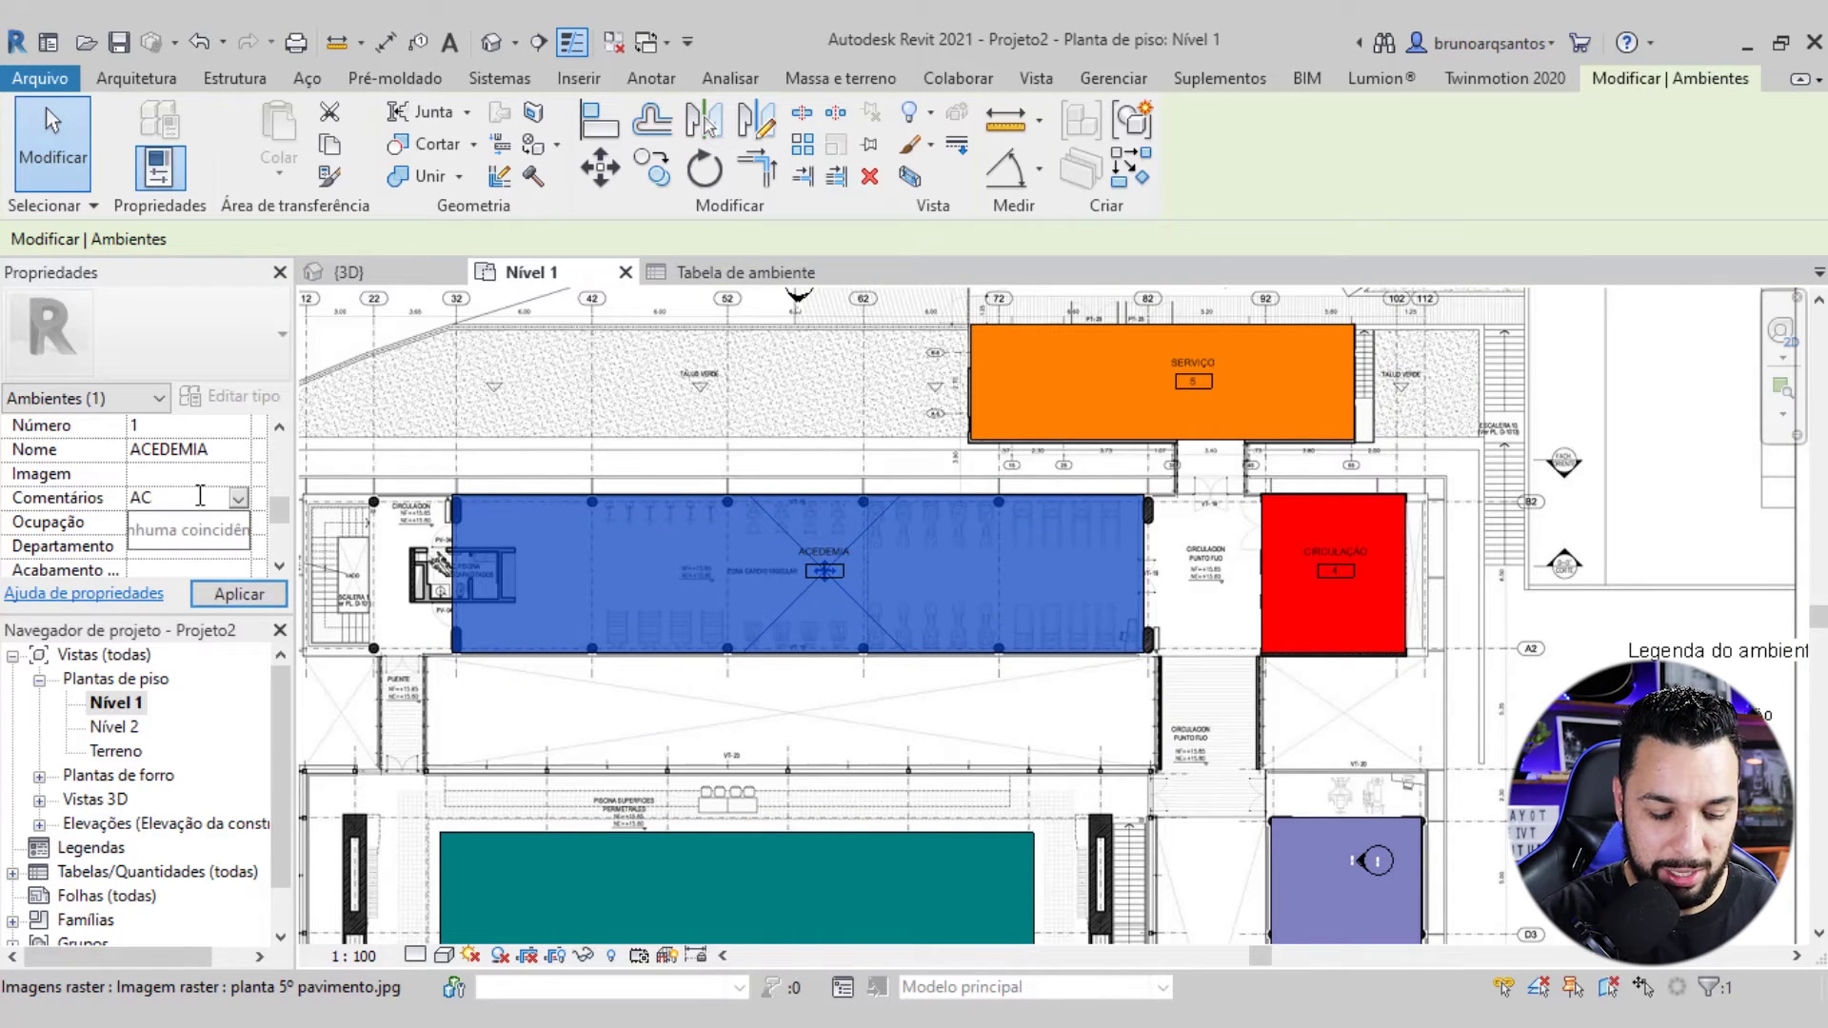
pyautogui.write('ADEMIA')
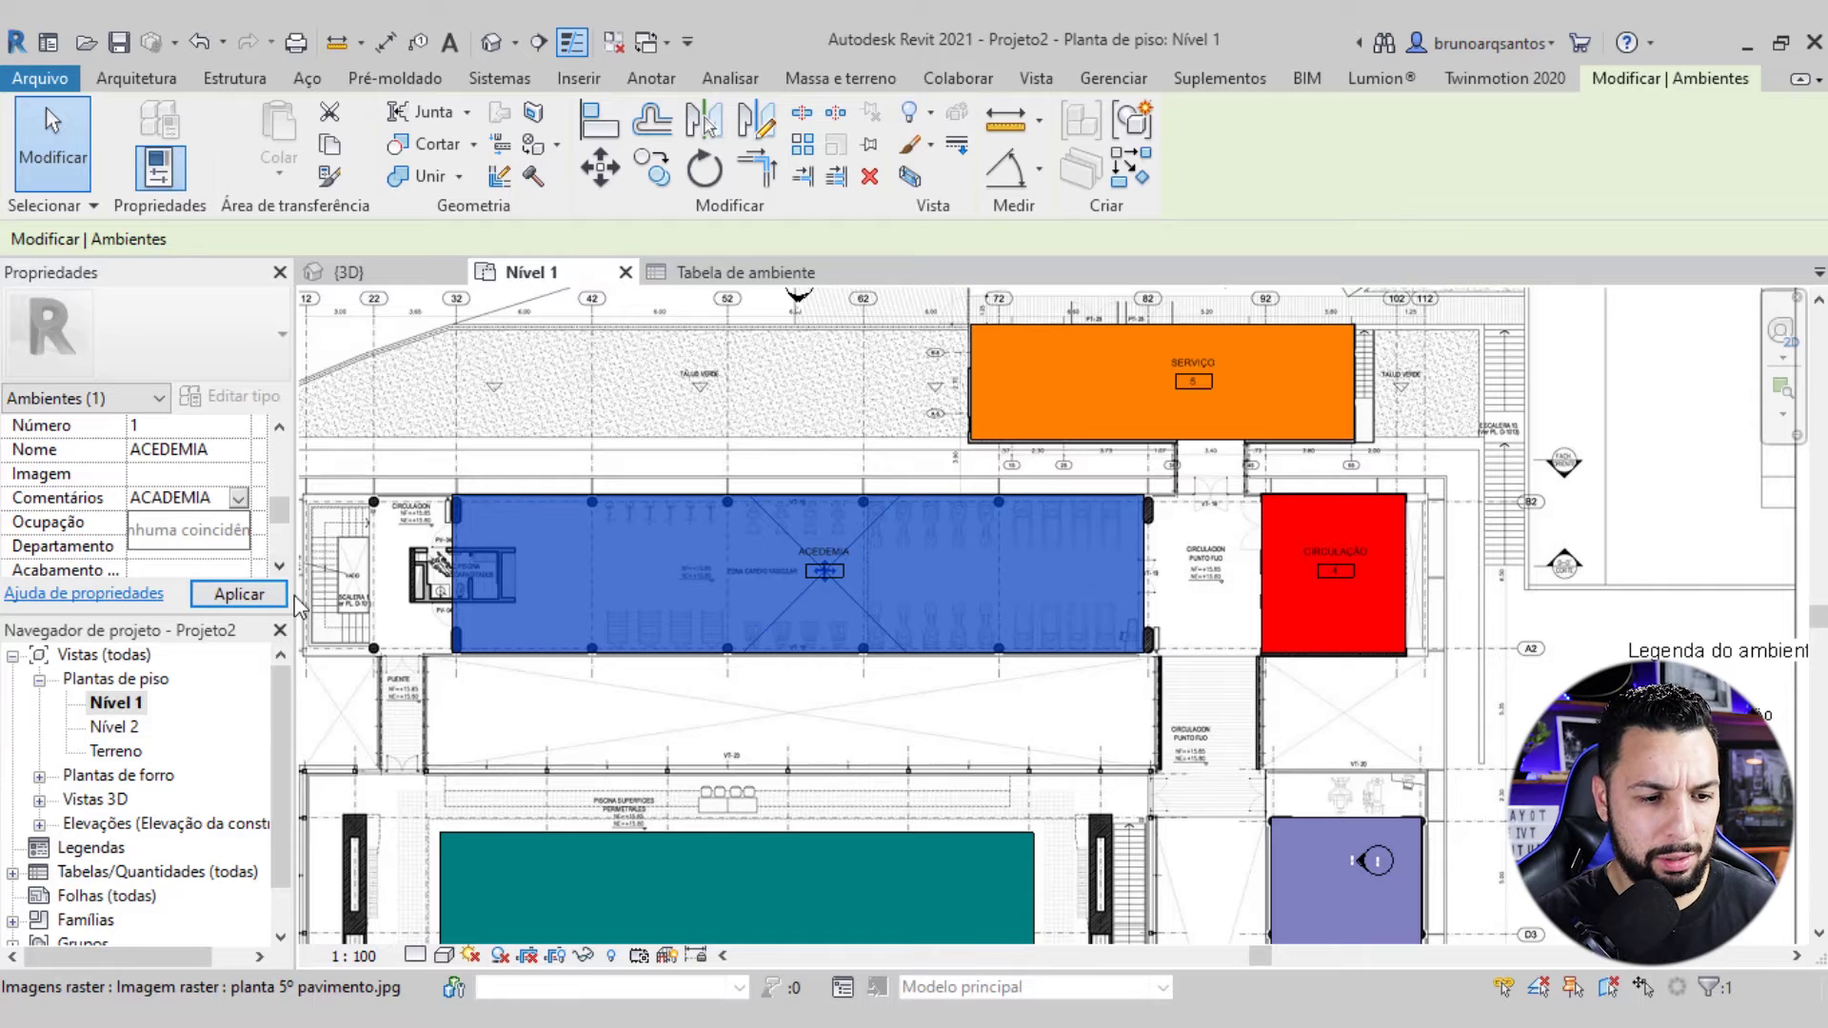
pyautogui.click(239, 594)
# Pan the plan and select the PISCINA room
pyautogui.scroll(-3, 625, 625)
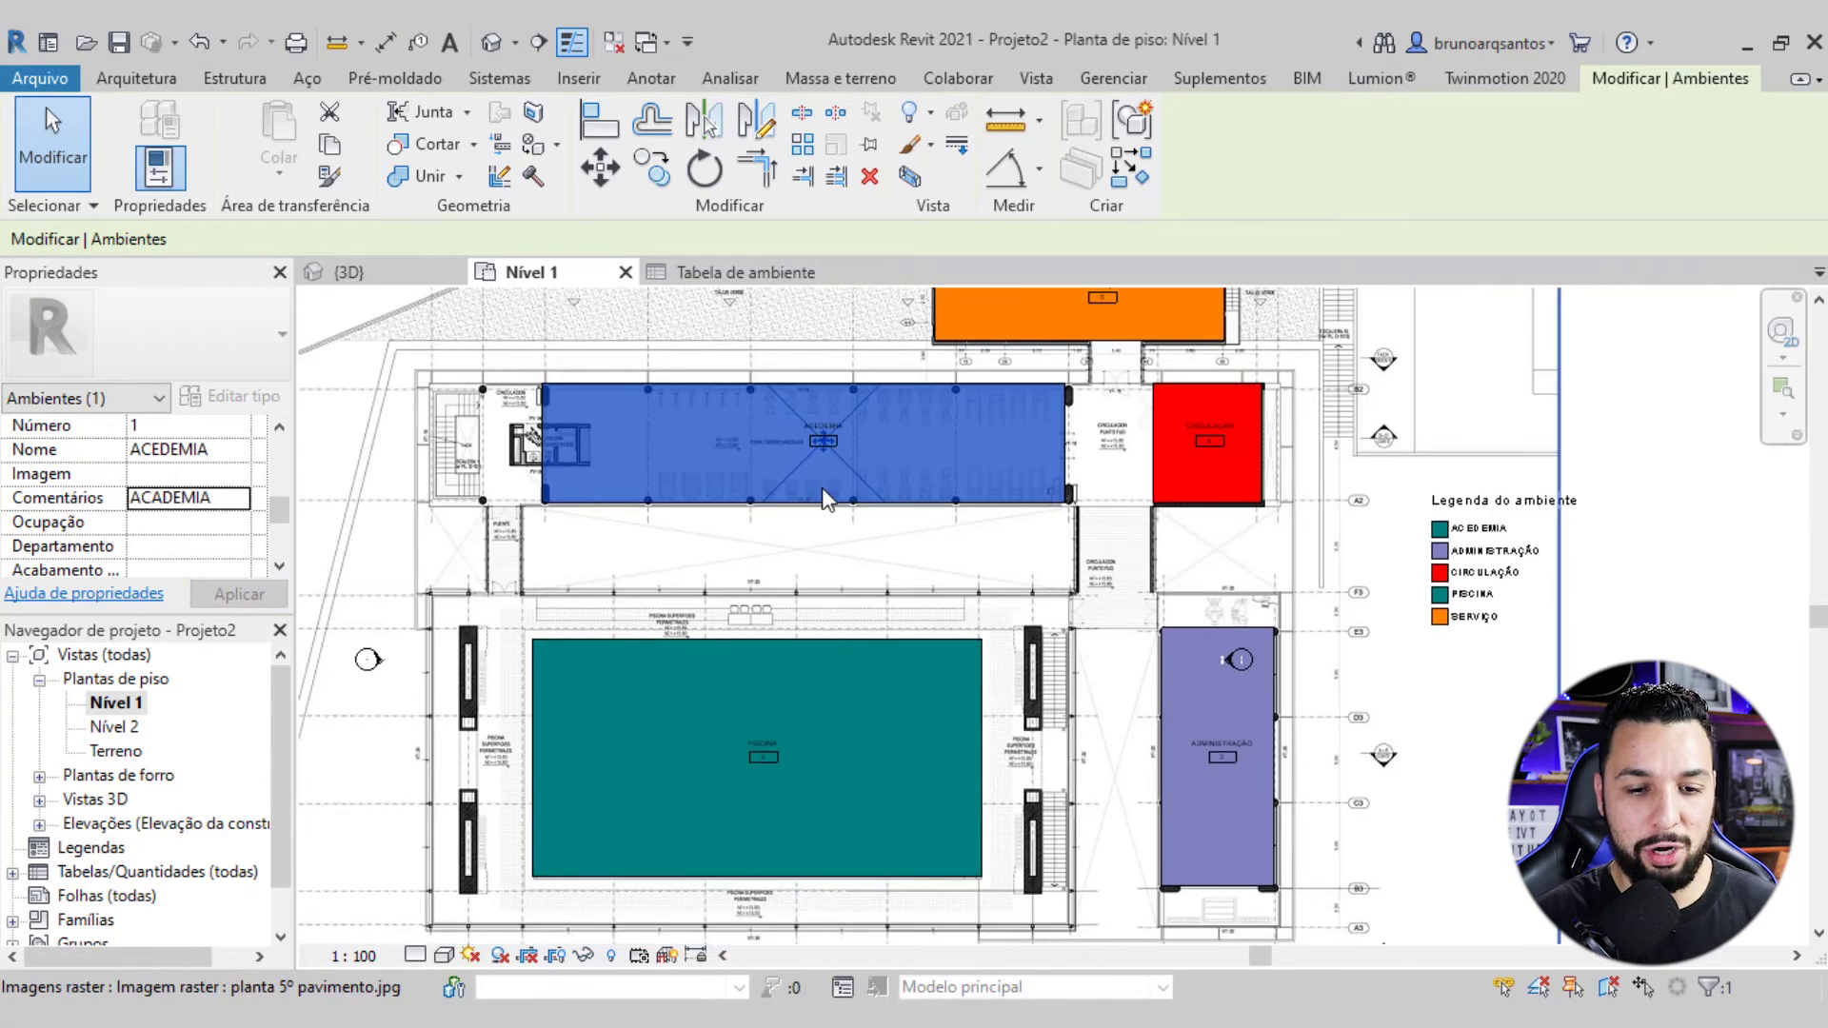
pyautogui.moveTo(849, 573); pyautogui.dragTo(828, 526, button='middle')
pyautogui.scroll(2, 769, 655)
pyautogui.click(748, 646)
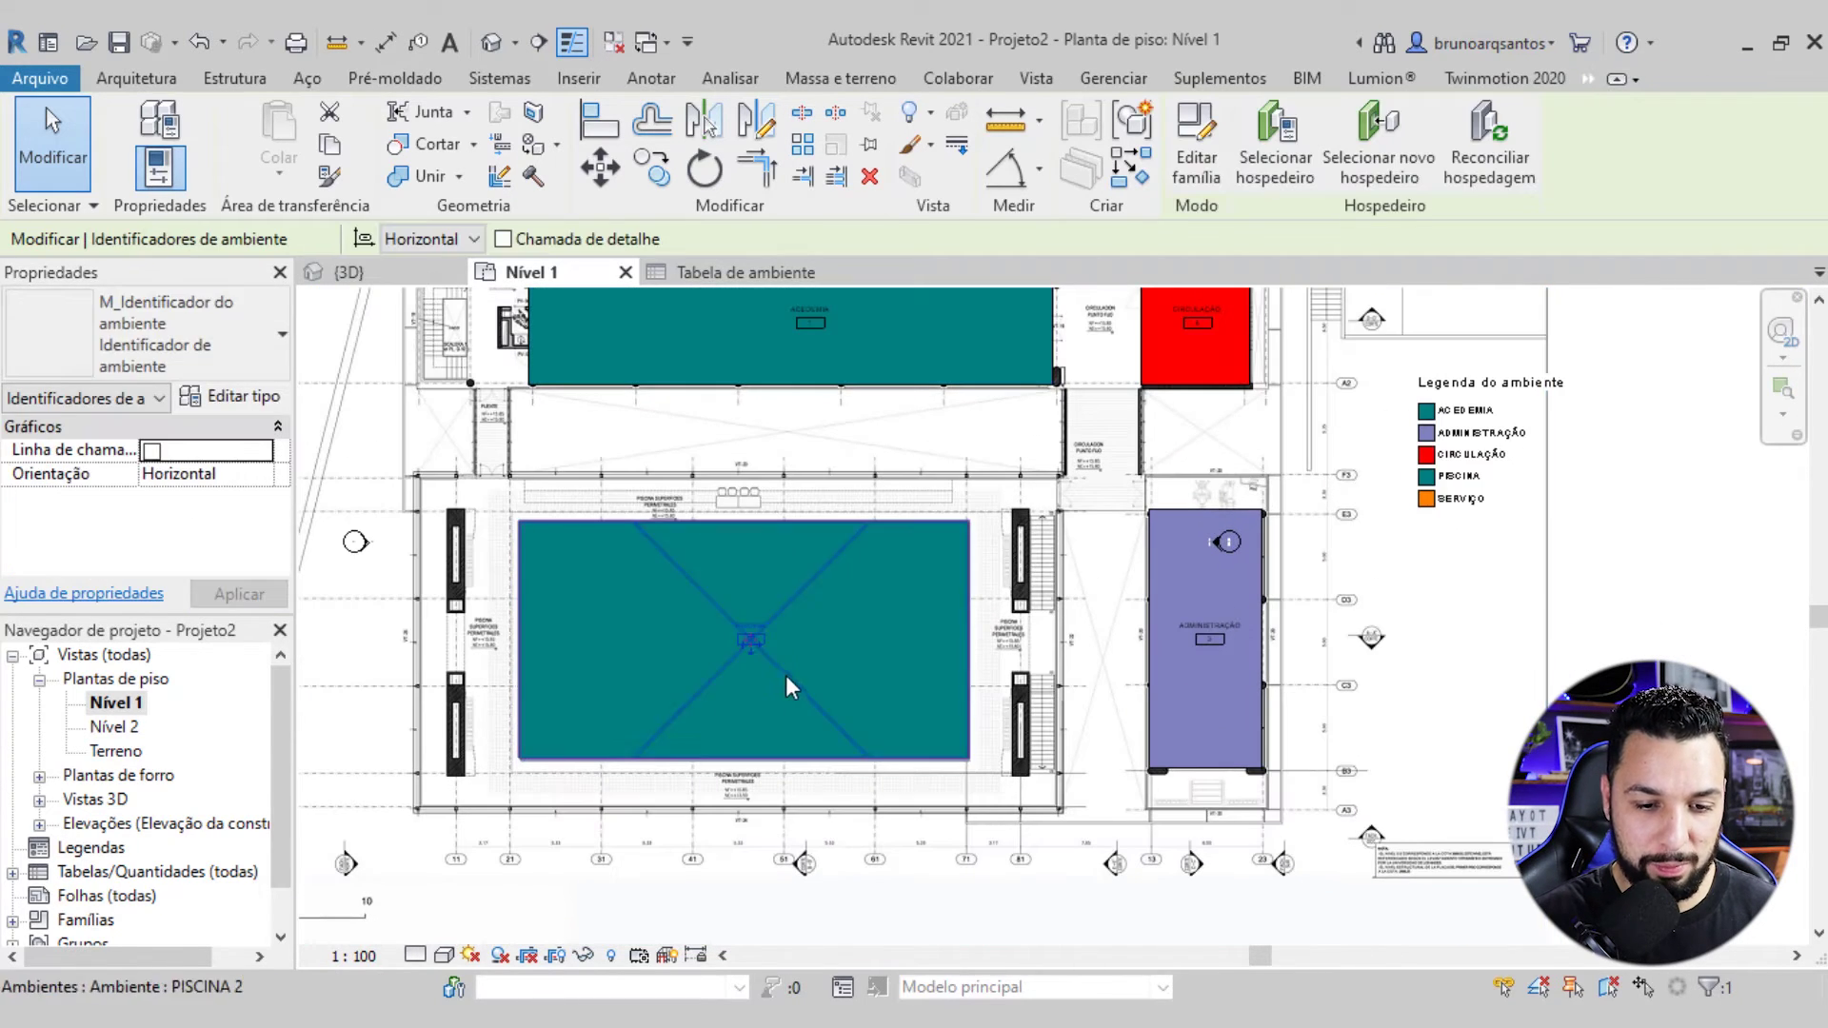
# Enter PISCINA as the PISCINA room's Comentários value
pyautogui.click(783, 676)
pyautogui.scroll(-2, 202, 515)
pyautogui.scroll(-2, 147, 529)
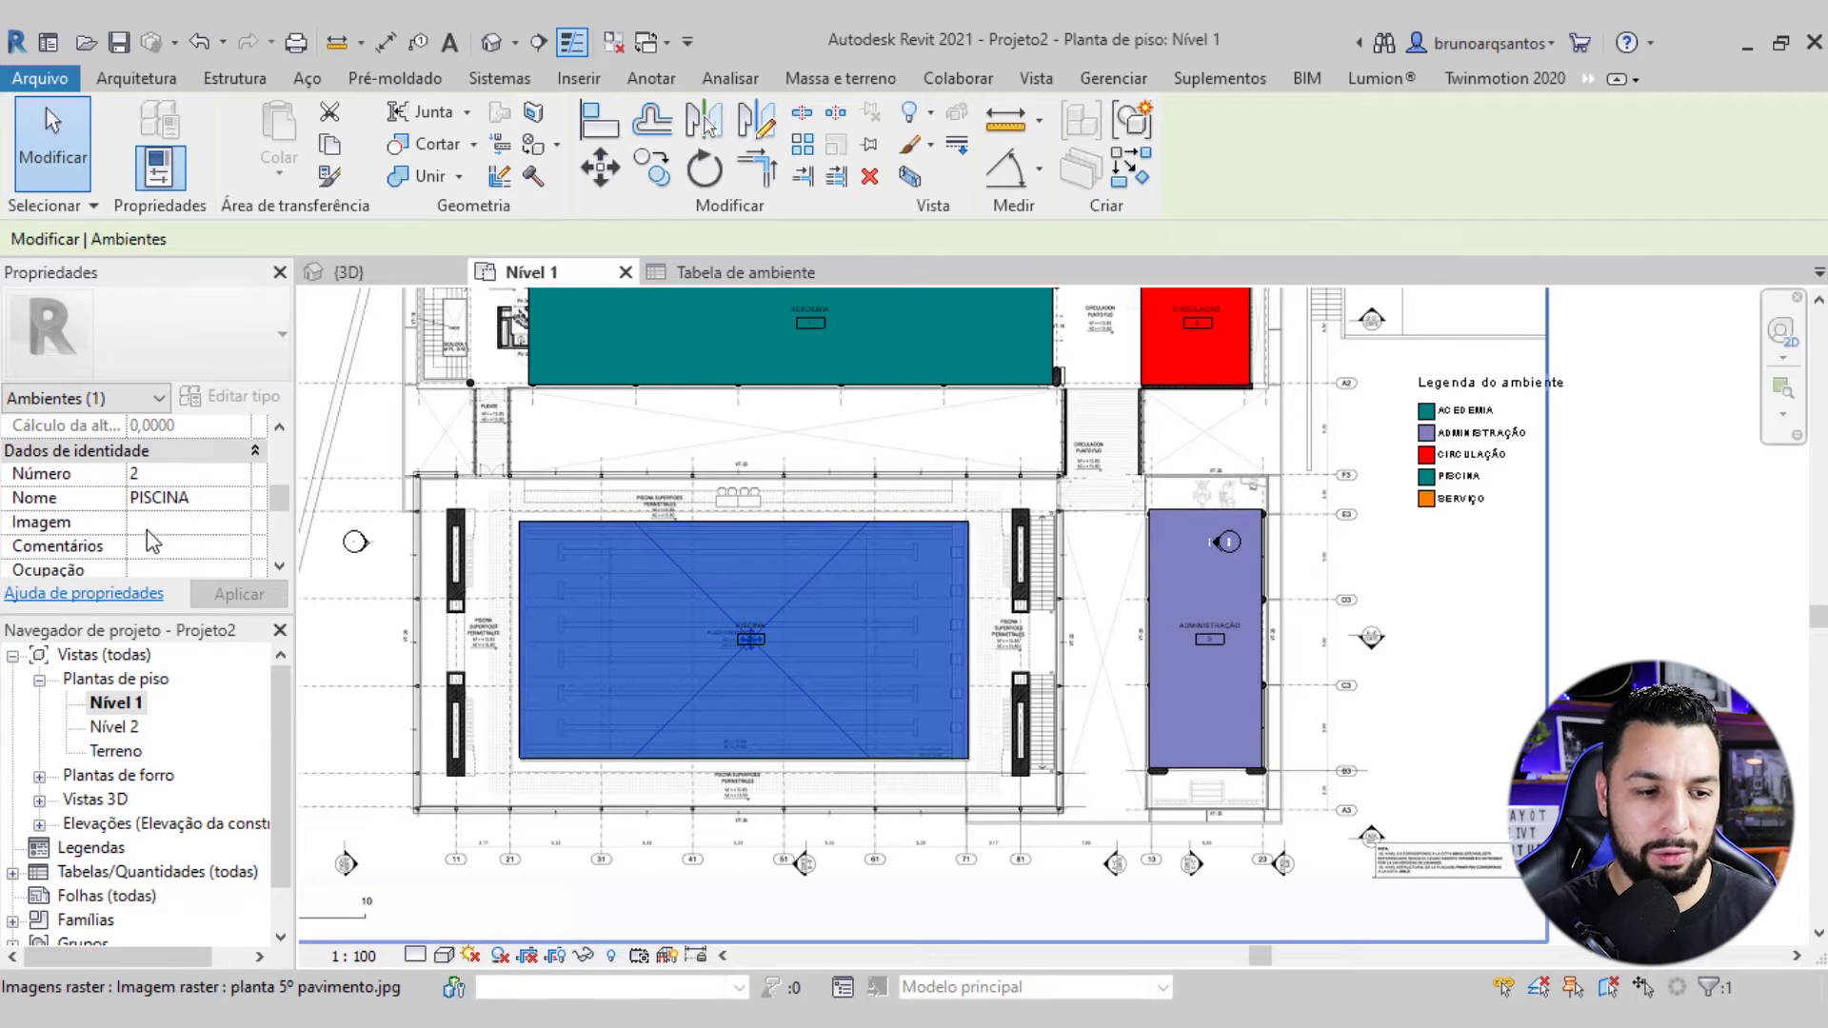
pyautogui.click(169, 545)
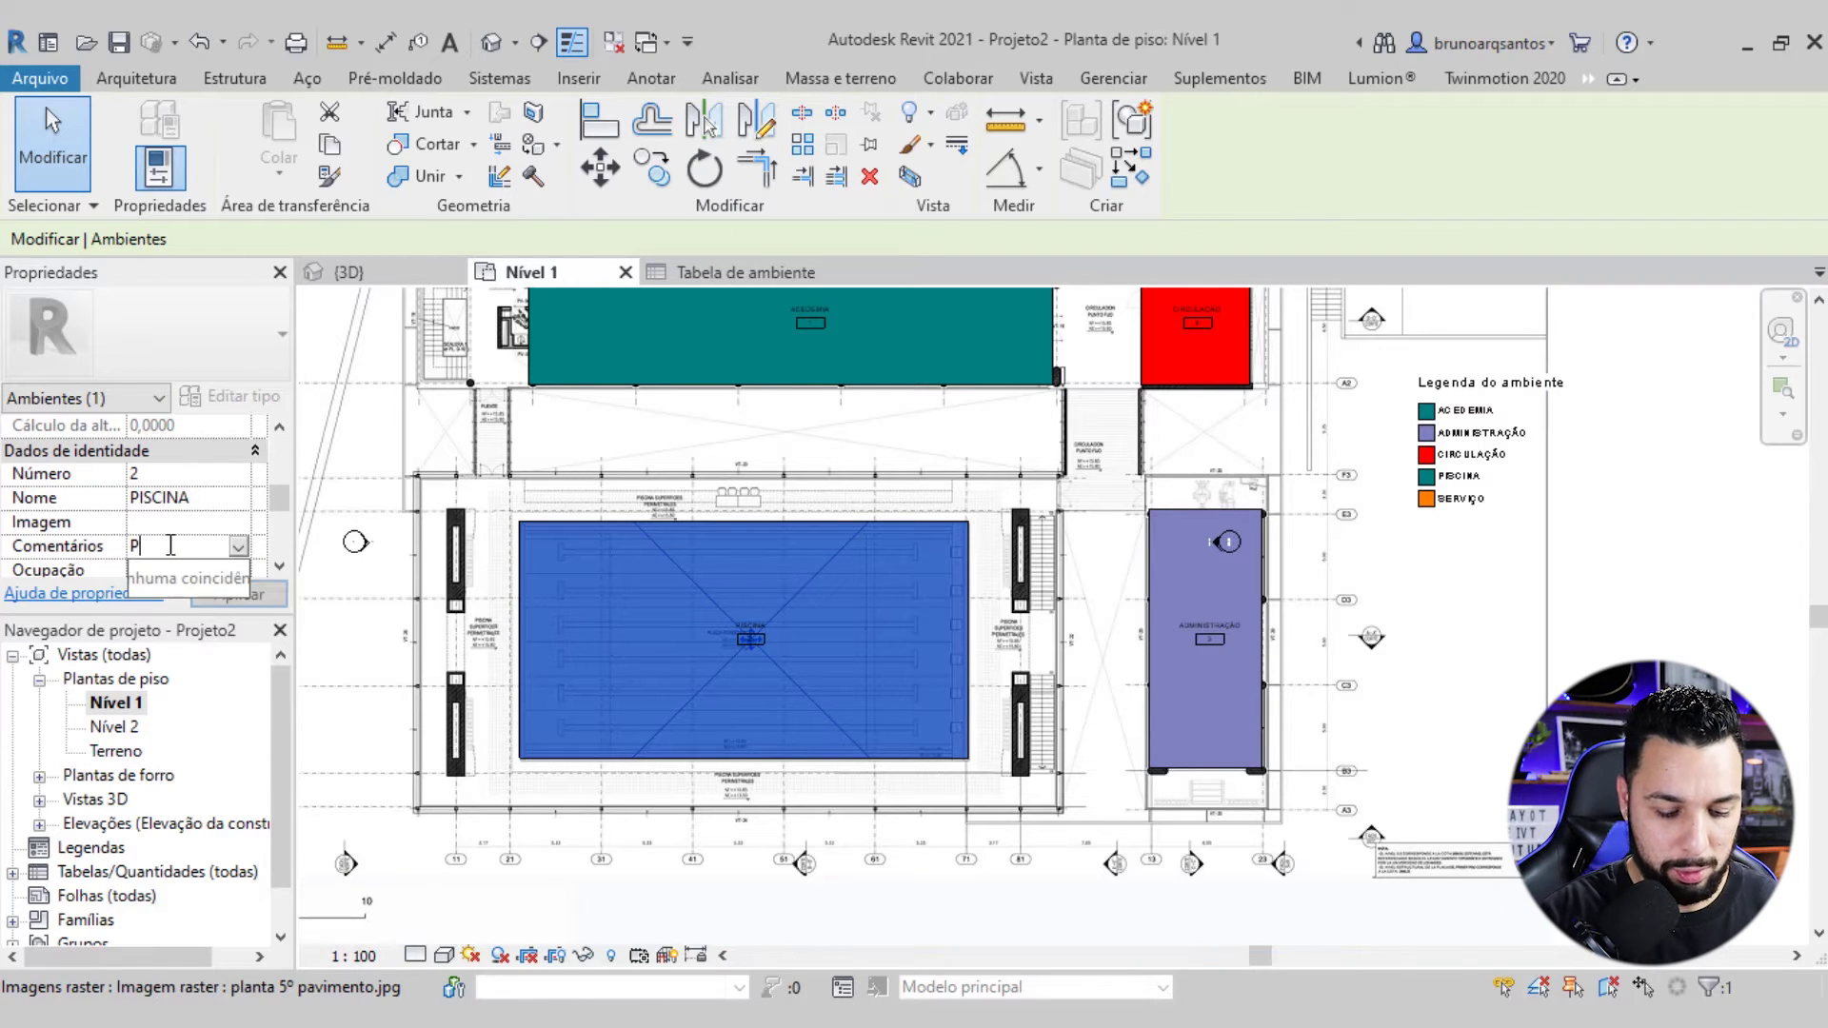
pyautogui.write('PISCINA')
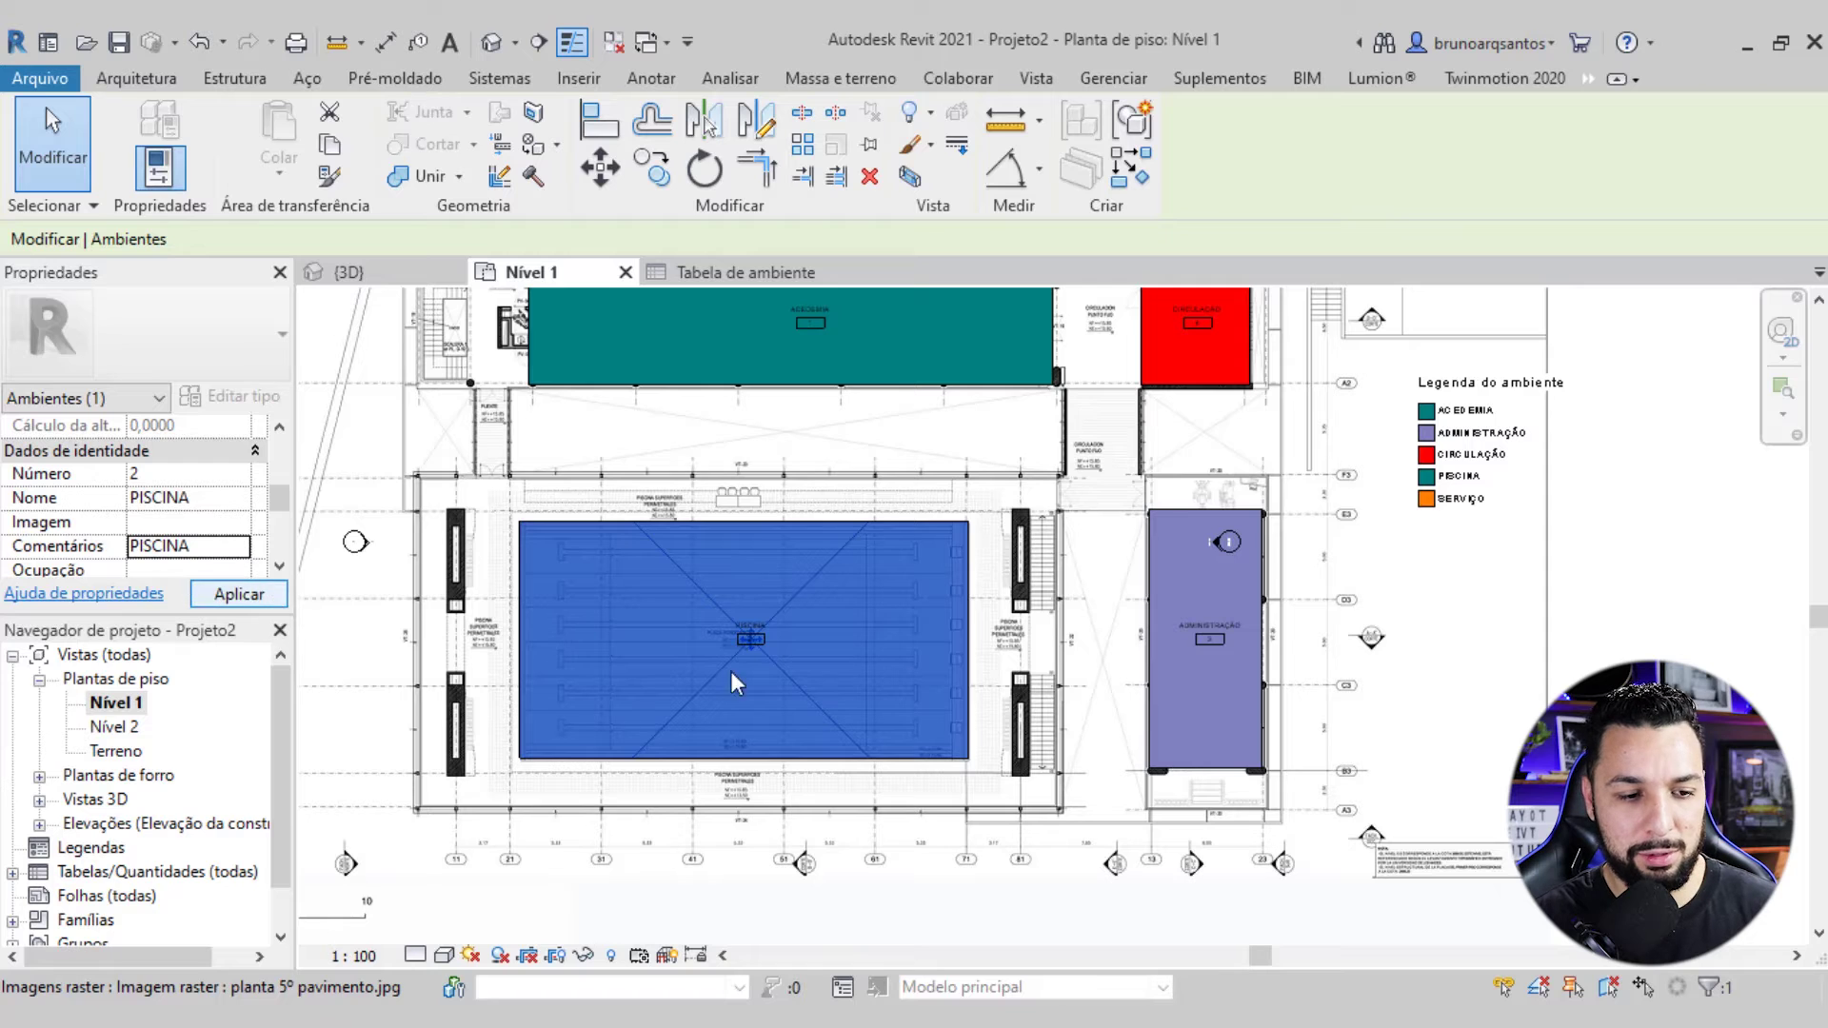
pyautogui.scroll(-2, 1129, 712)
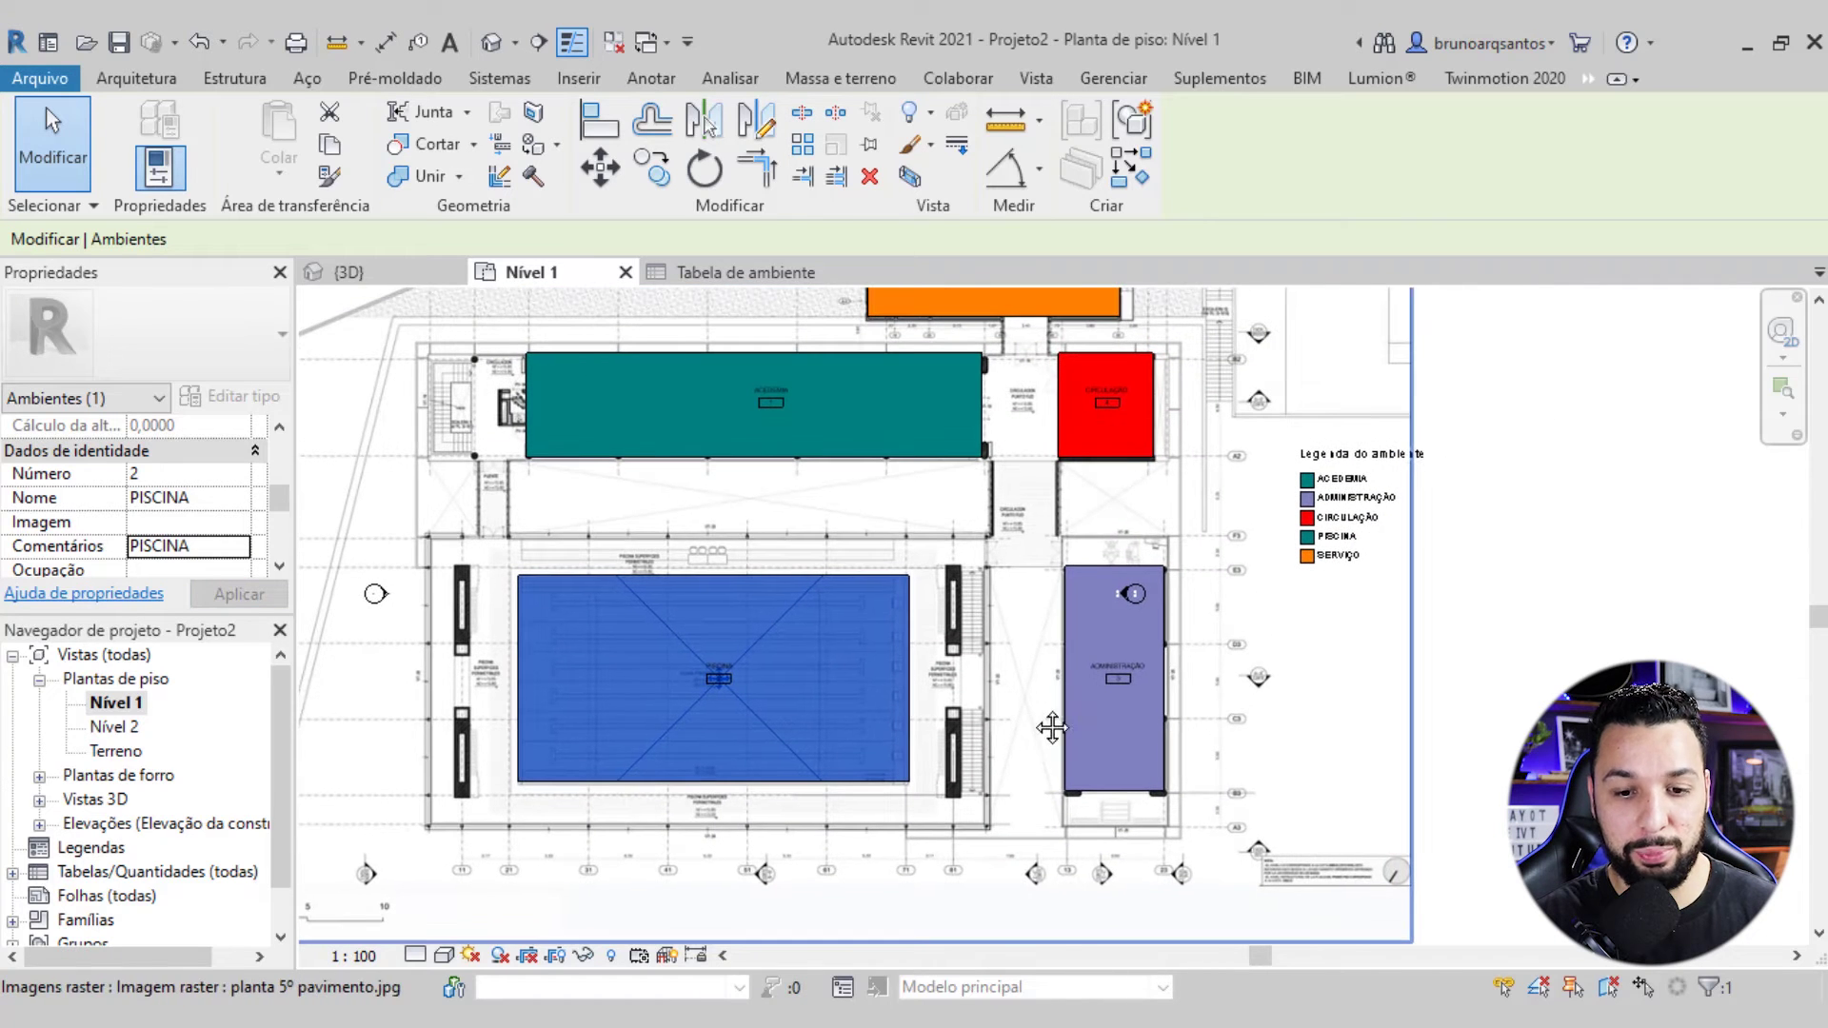
pyautogui.scroll(2, 1139, 671)
# Give the ADMINISTRAÇÃO room the comment ADMINISTRAÇÃO and apply it
pyautogui.click(1143, 671)
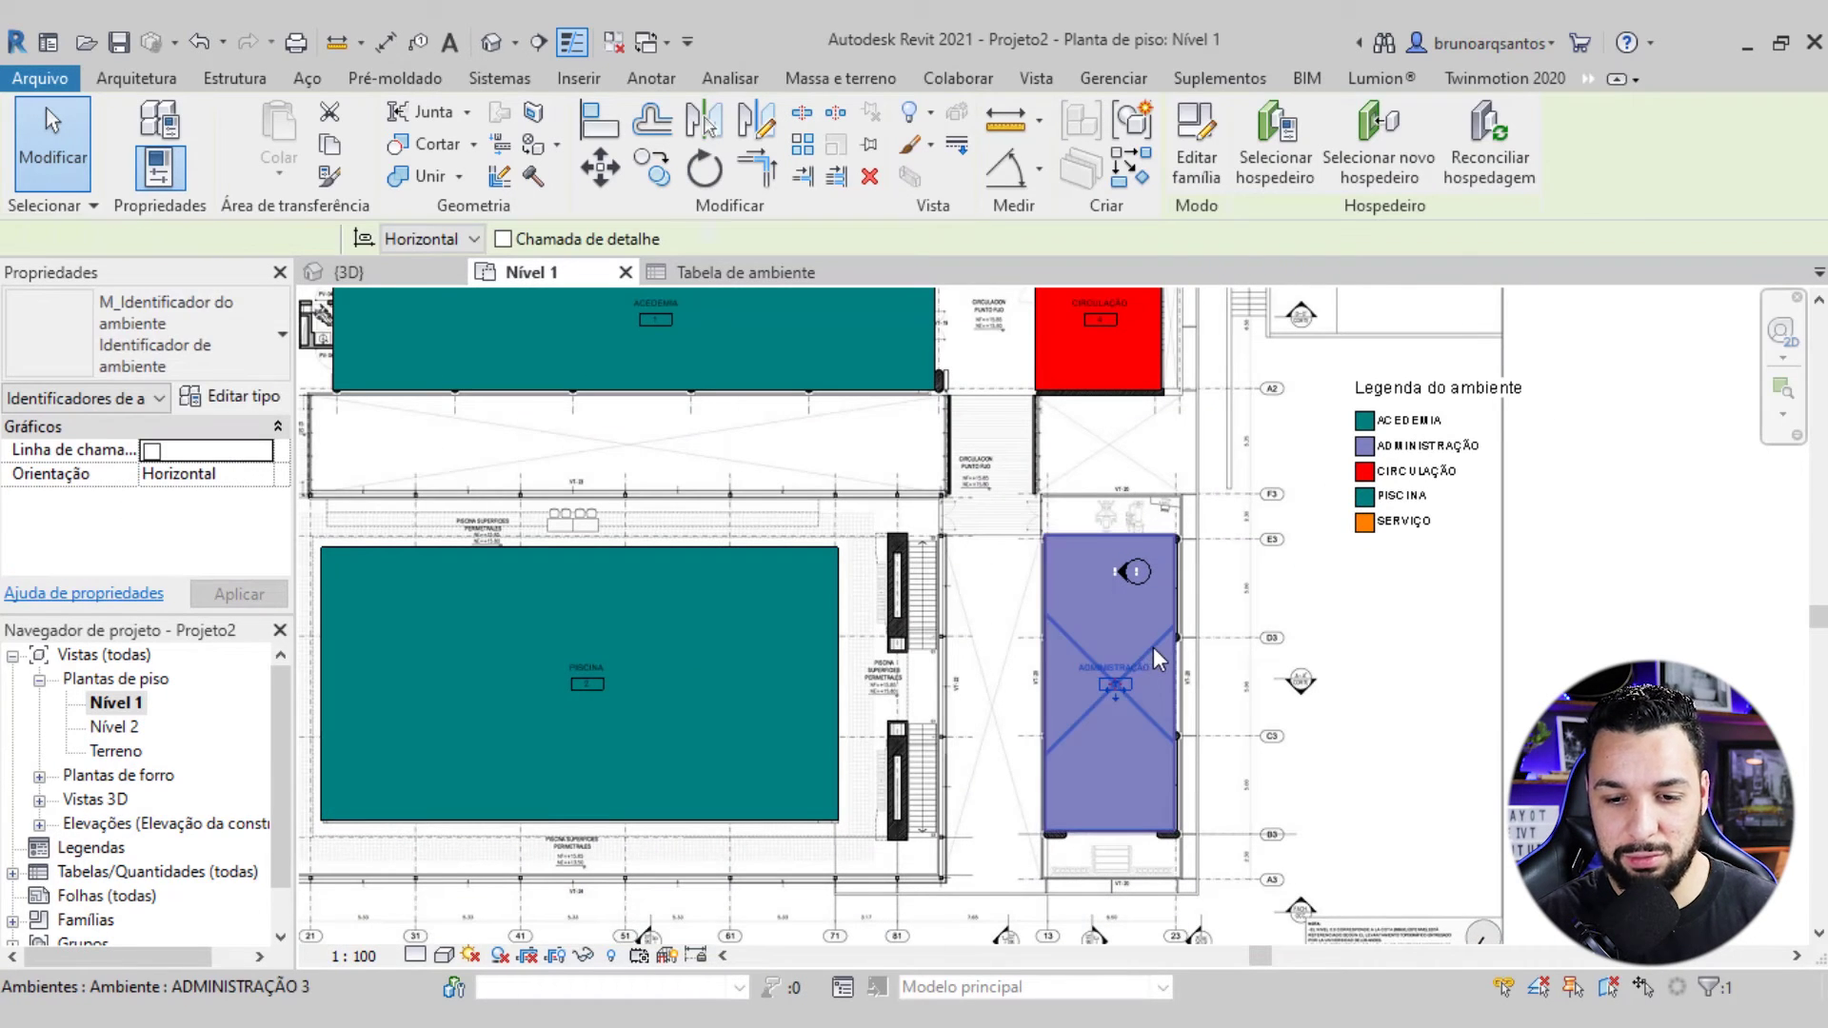
pyautogui.click(1144, 649)
pyautogui.scroll(-3, 202, 546)
pyautogui.scroll(-1, 195, 538)
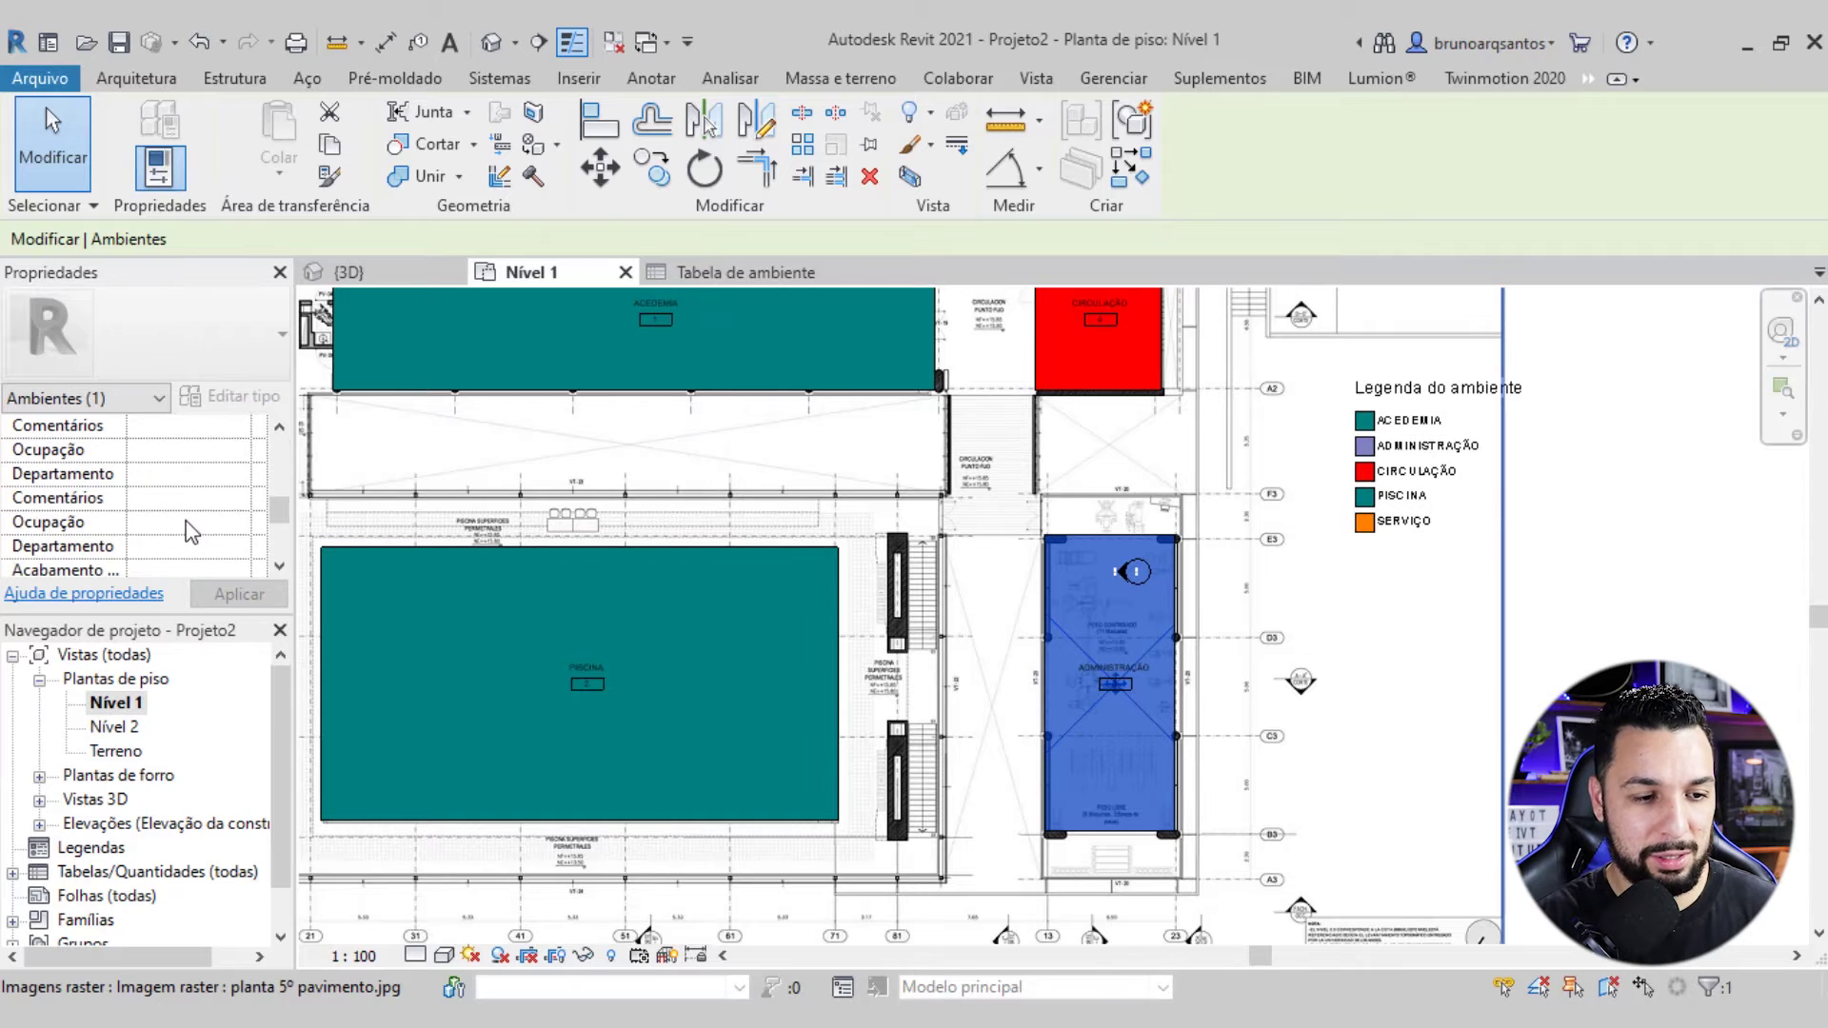
pyautogui.scroll(-1, 196, 538)
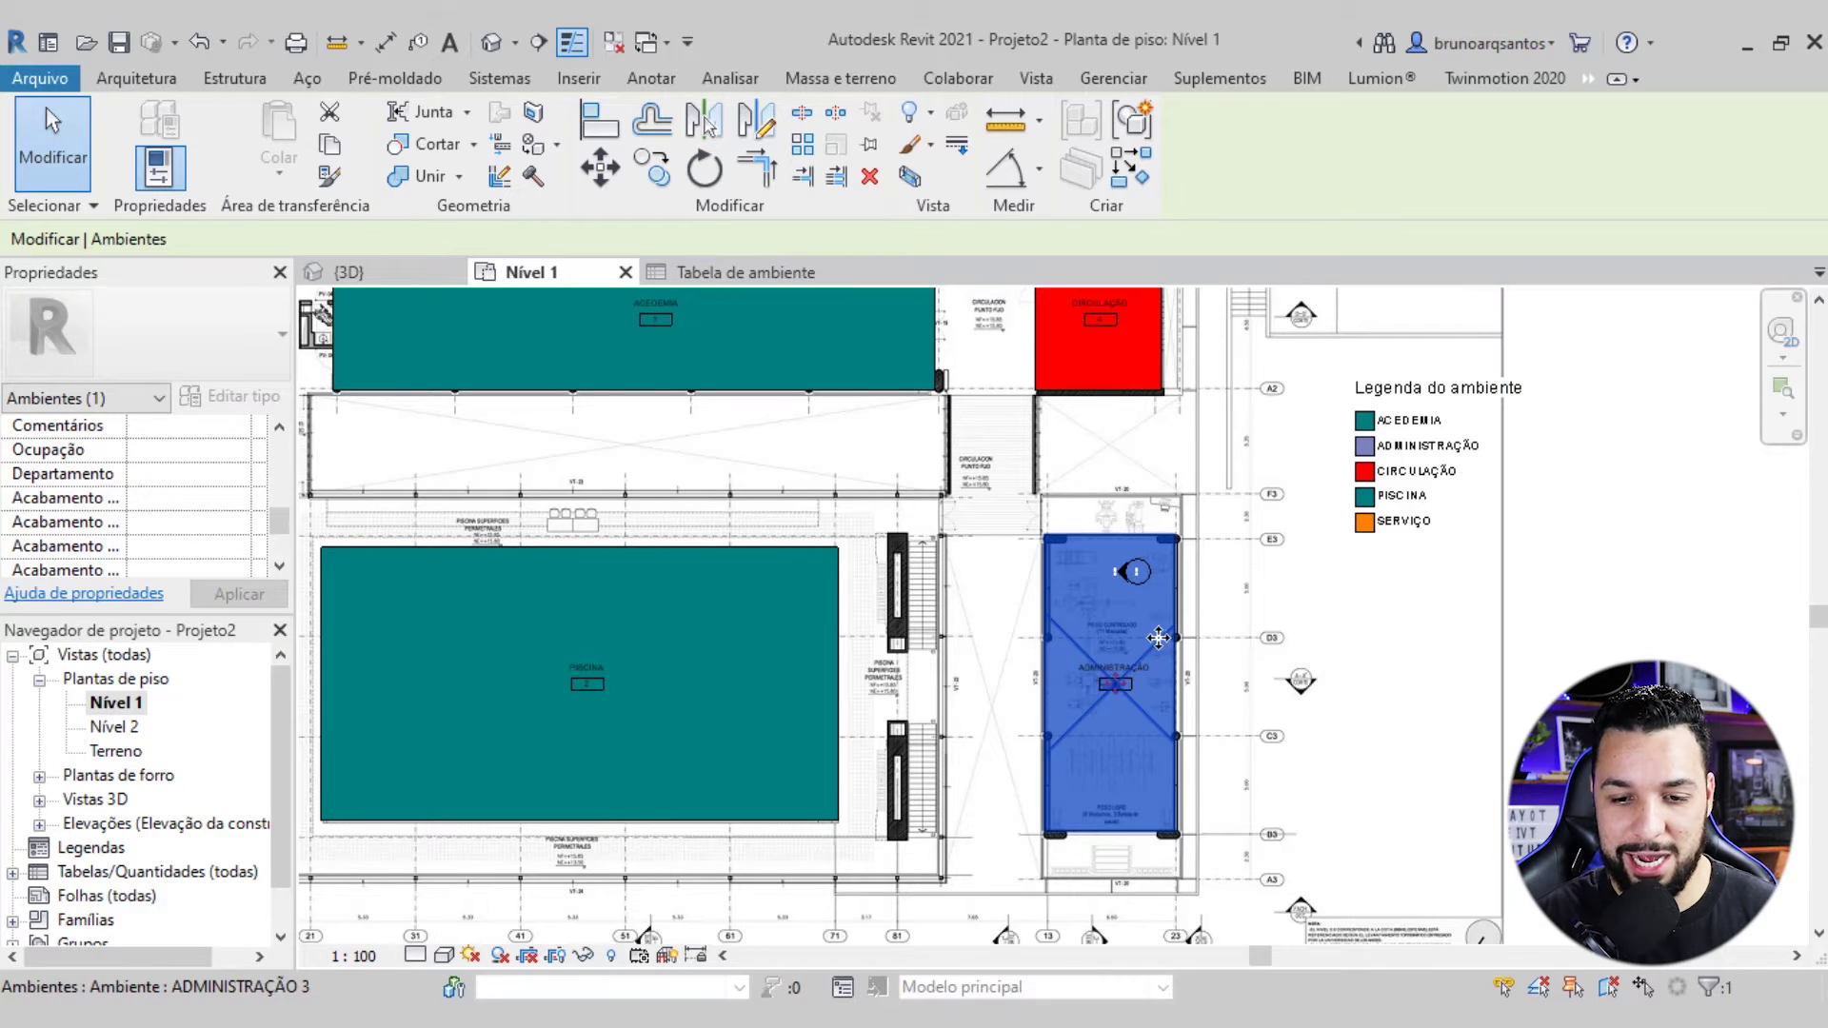
pyautogui.scroll(3, 228, 538)
pyautogui.scroll(-1, 187, 534)
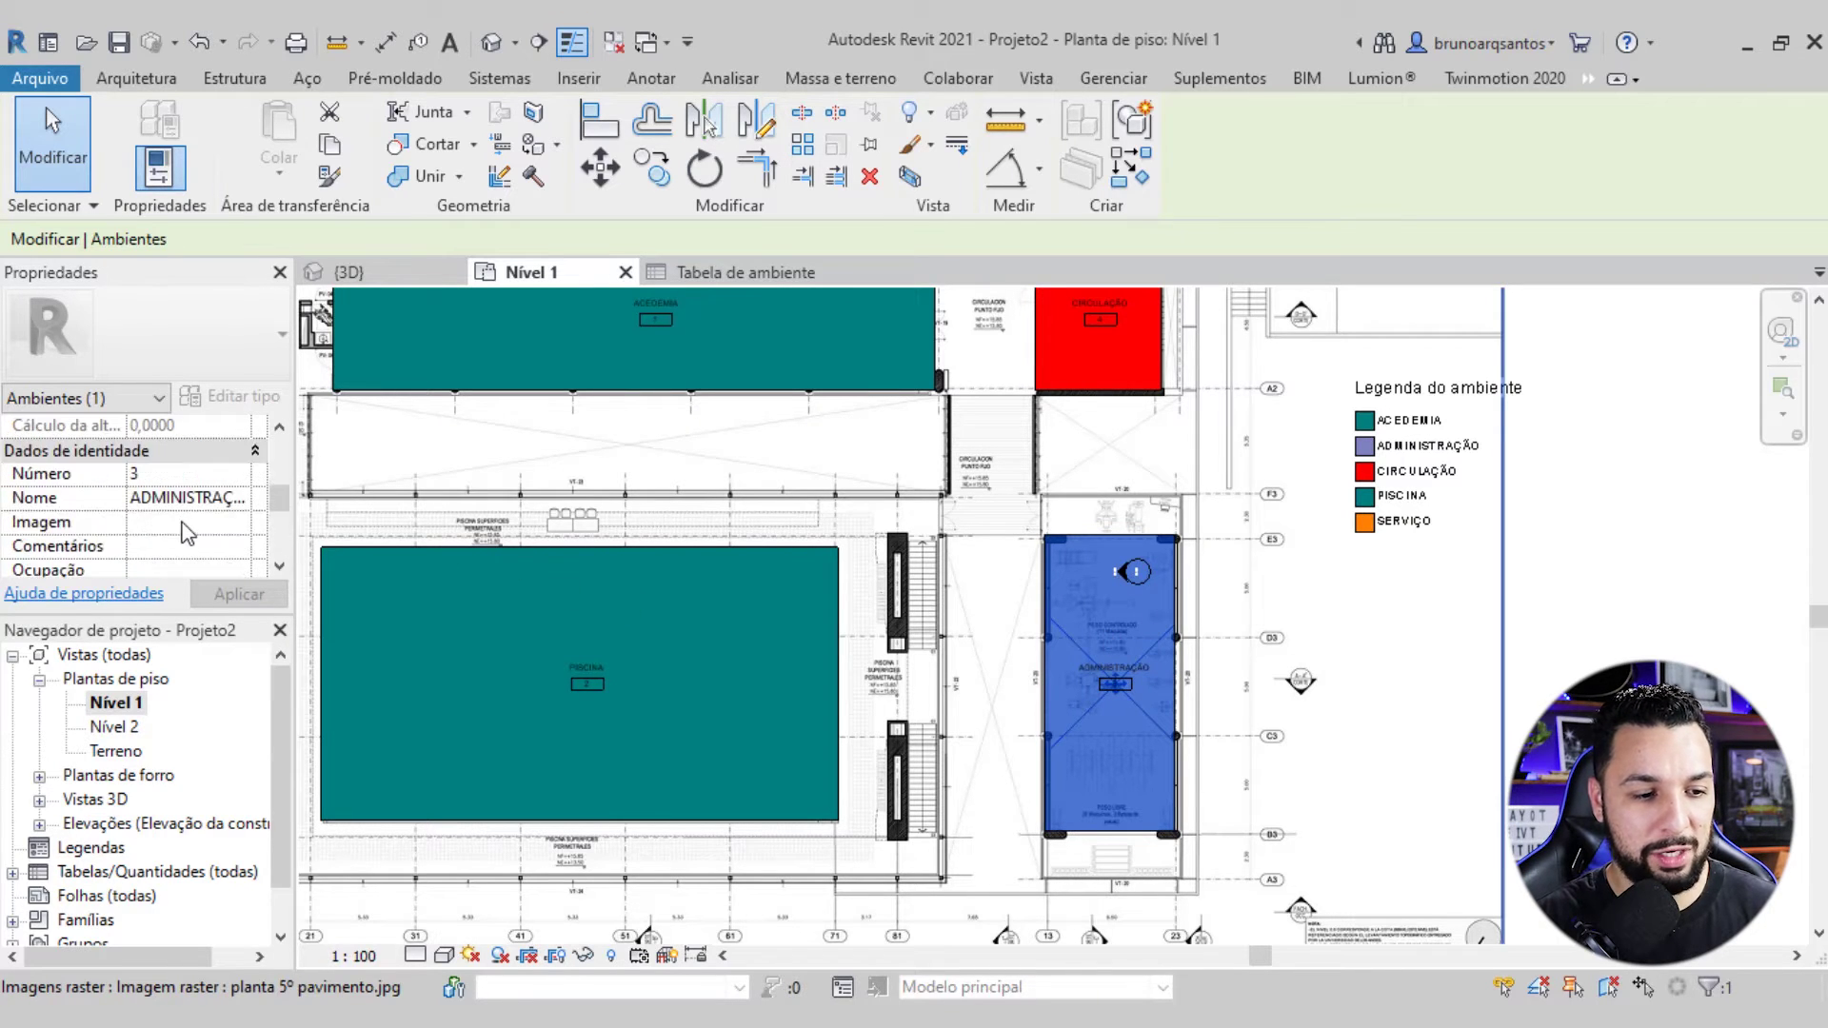
pyautogui.click(189, 543)
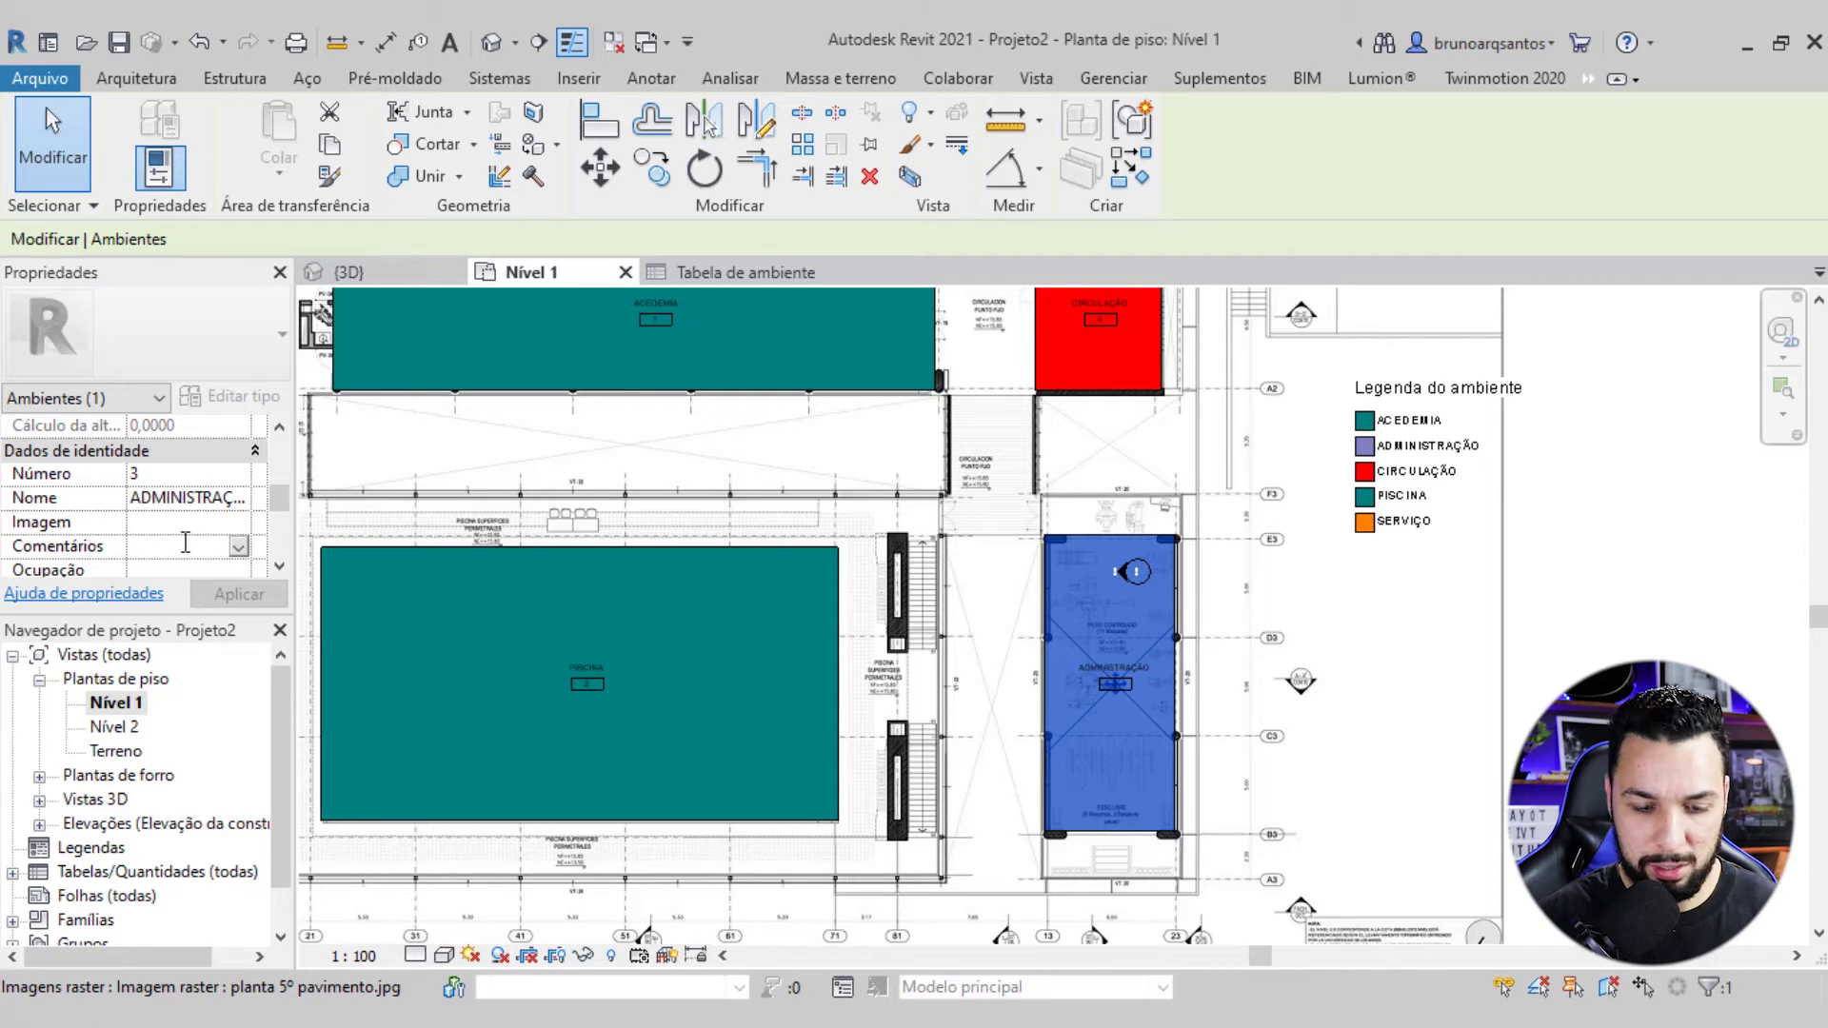
pyautogui.write('ADMINIS')
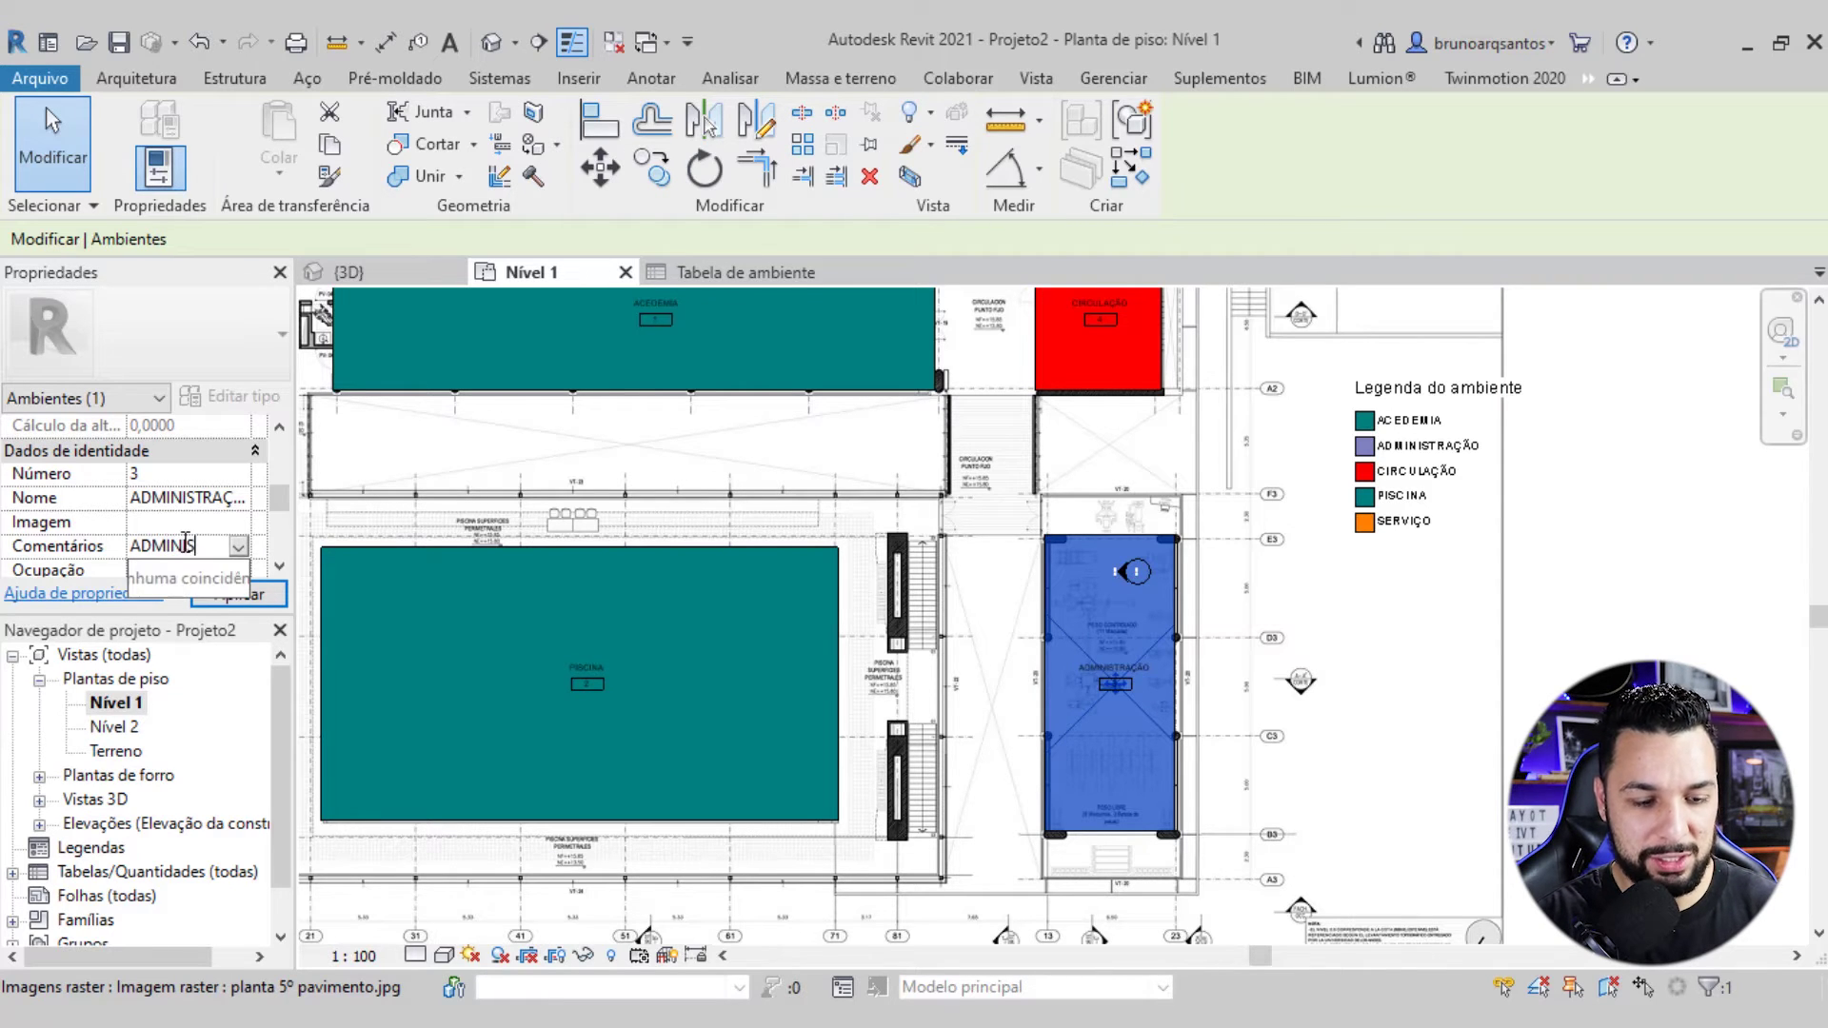
pyautogui.write('TRAÇÃO')
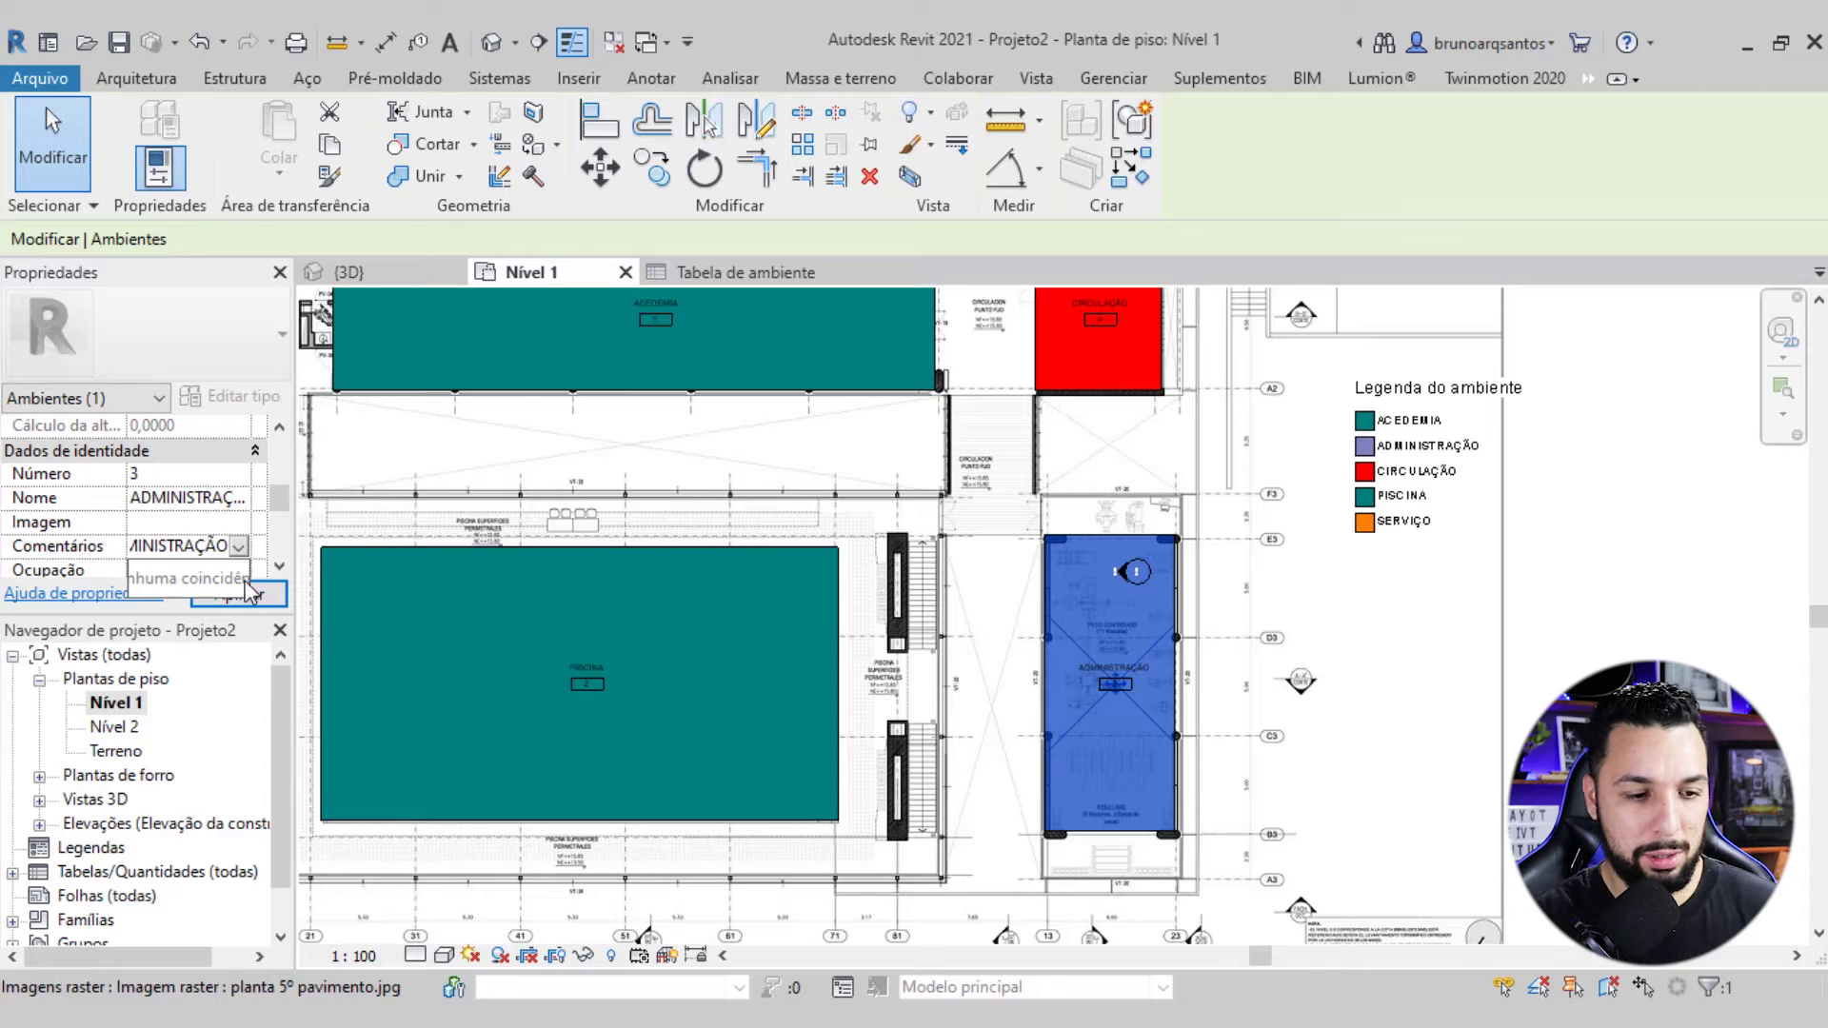
pyautogui.click(259, 598)
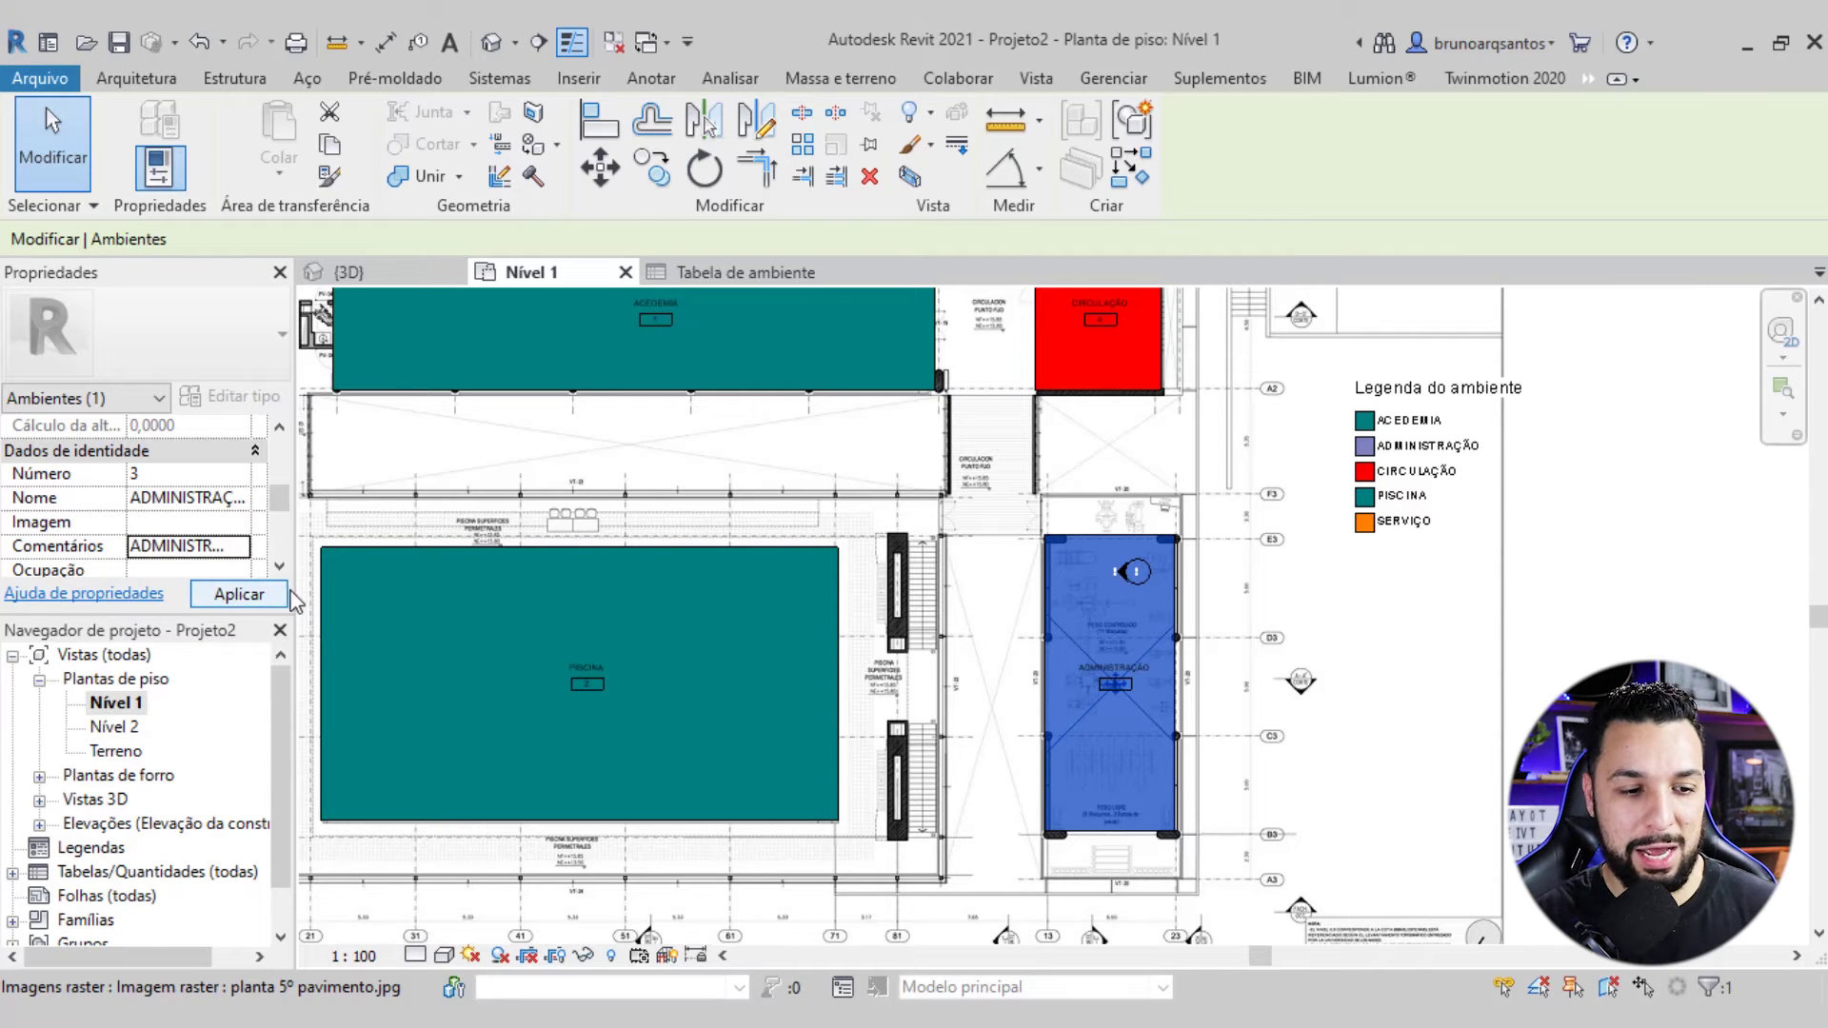
pyautogui.click(240, 595)
pyautogui.scroll(2, 1101, 529)
pyautogui.scroll(-4, 1101, 528)
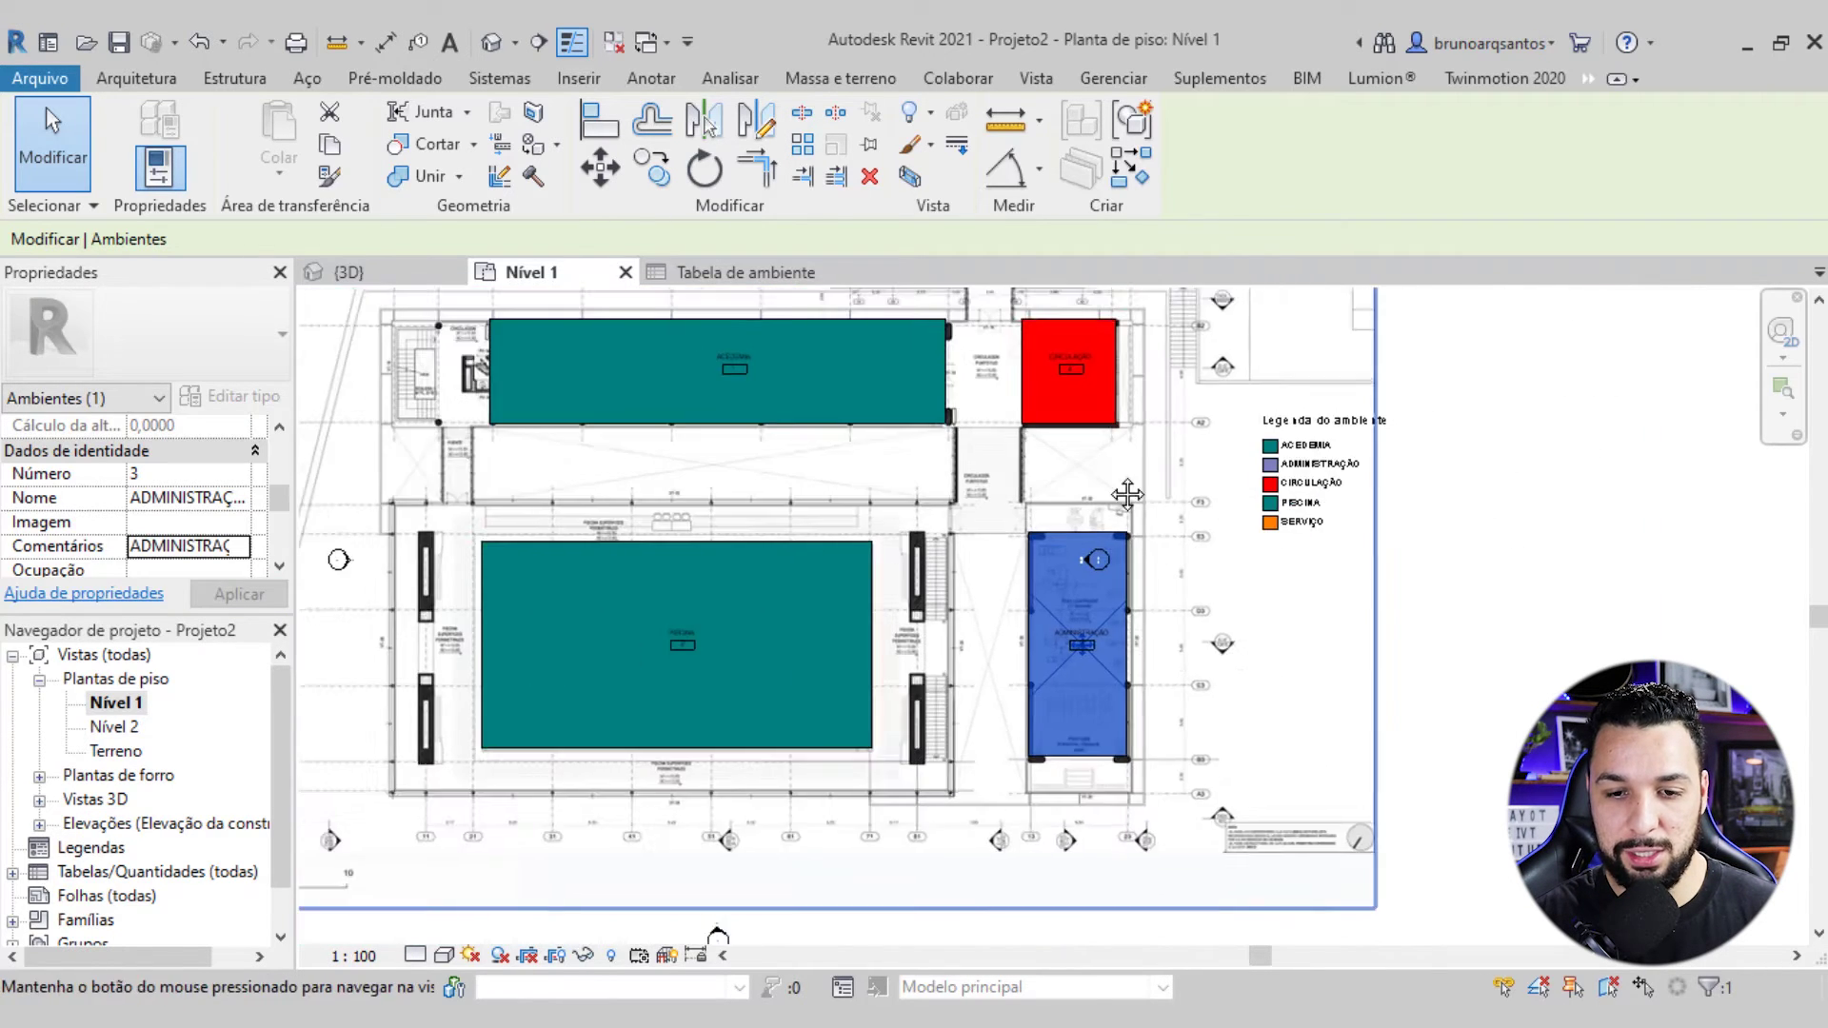
pyautogui.scroll(1, 1112, 493)
# Set the CIRCULAÇÃO and SERVIÇO rooms' comments to CIRCULAÇÃO and SERVIÇO
pyautogui.click(1137, 524)
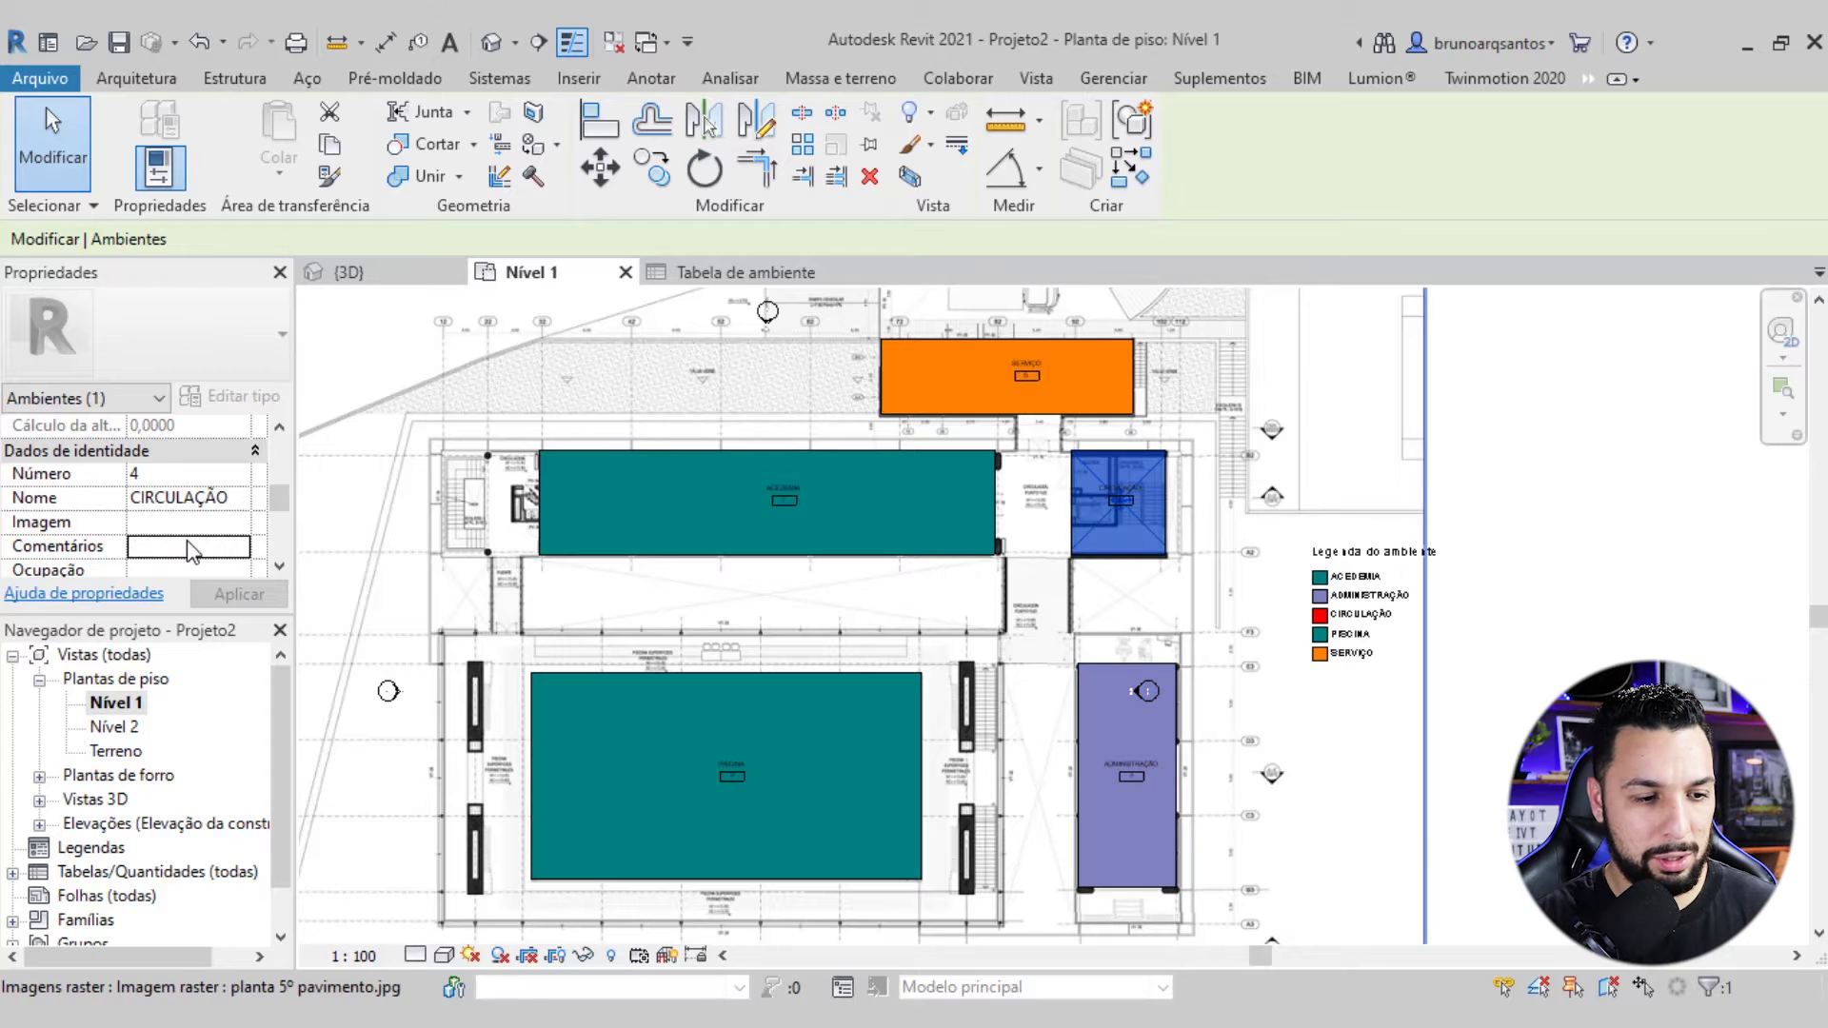
pyautogui.click(194, 551)
pyautogui.write('CIRCULAÇÃO')
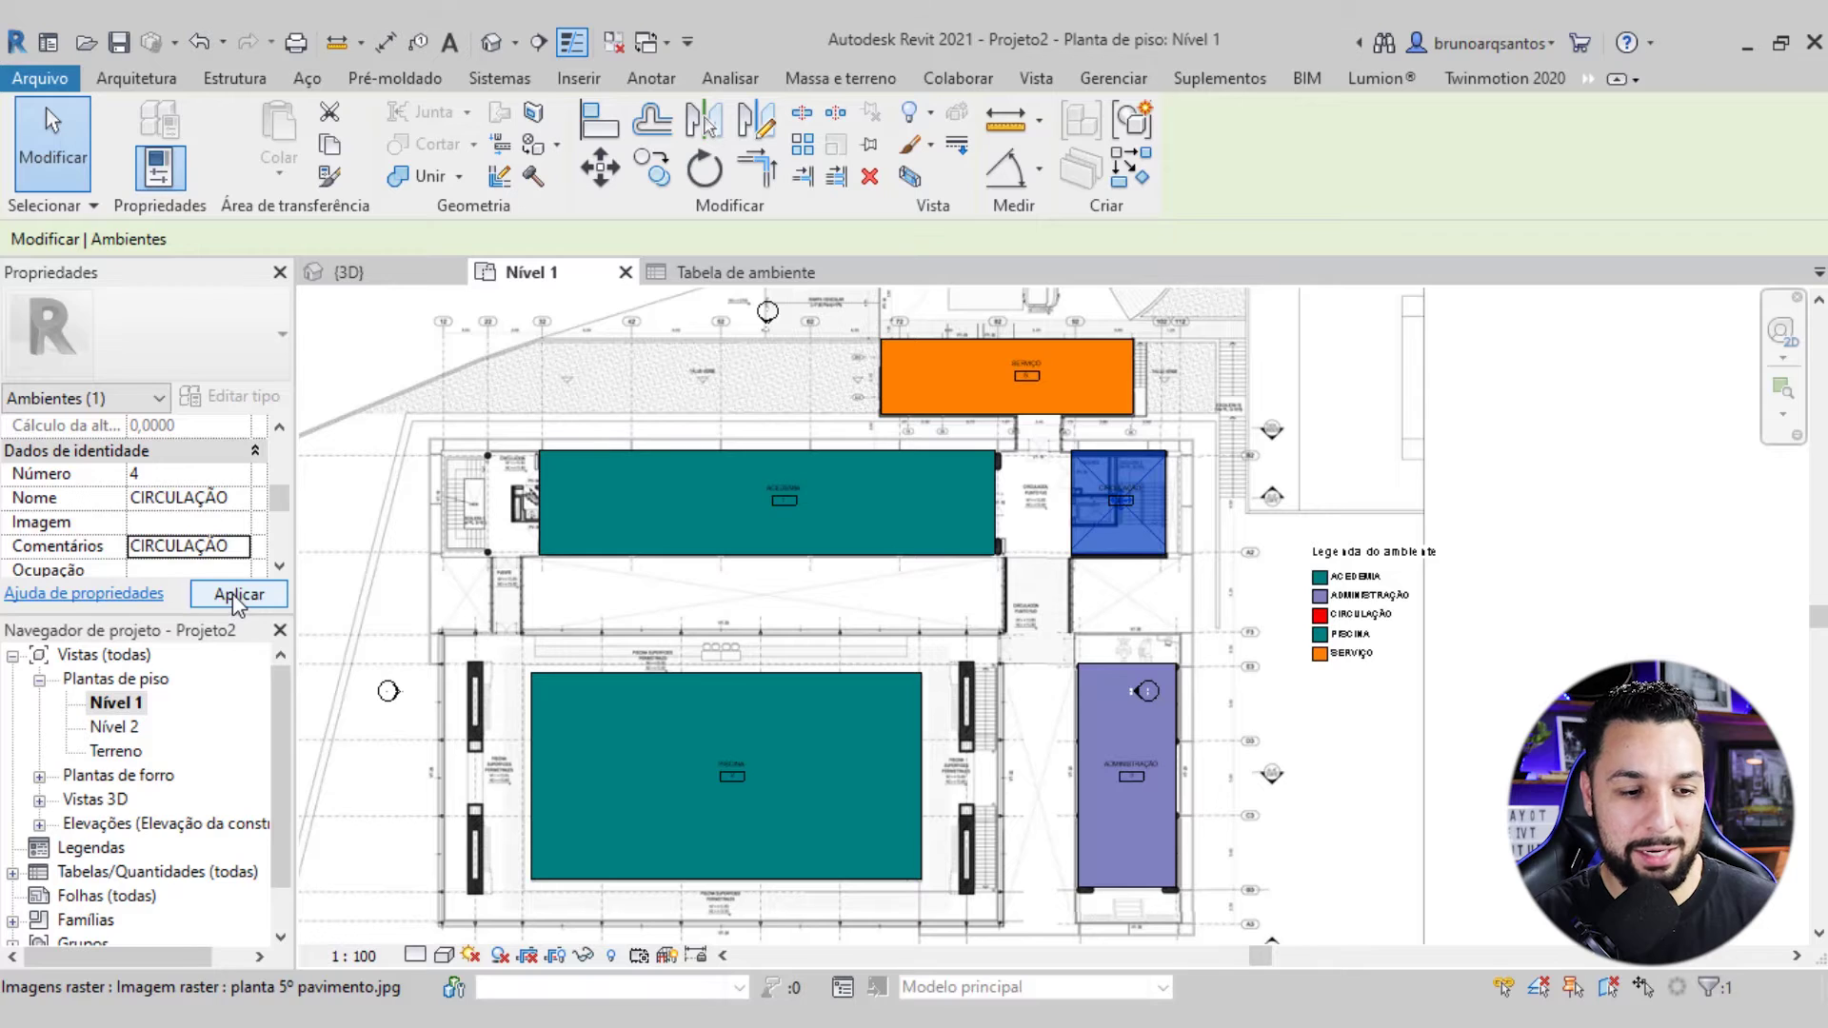
pyautogui.click(232, 592)
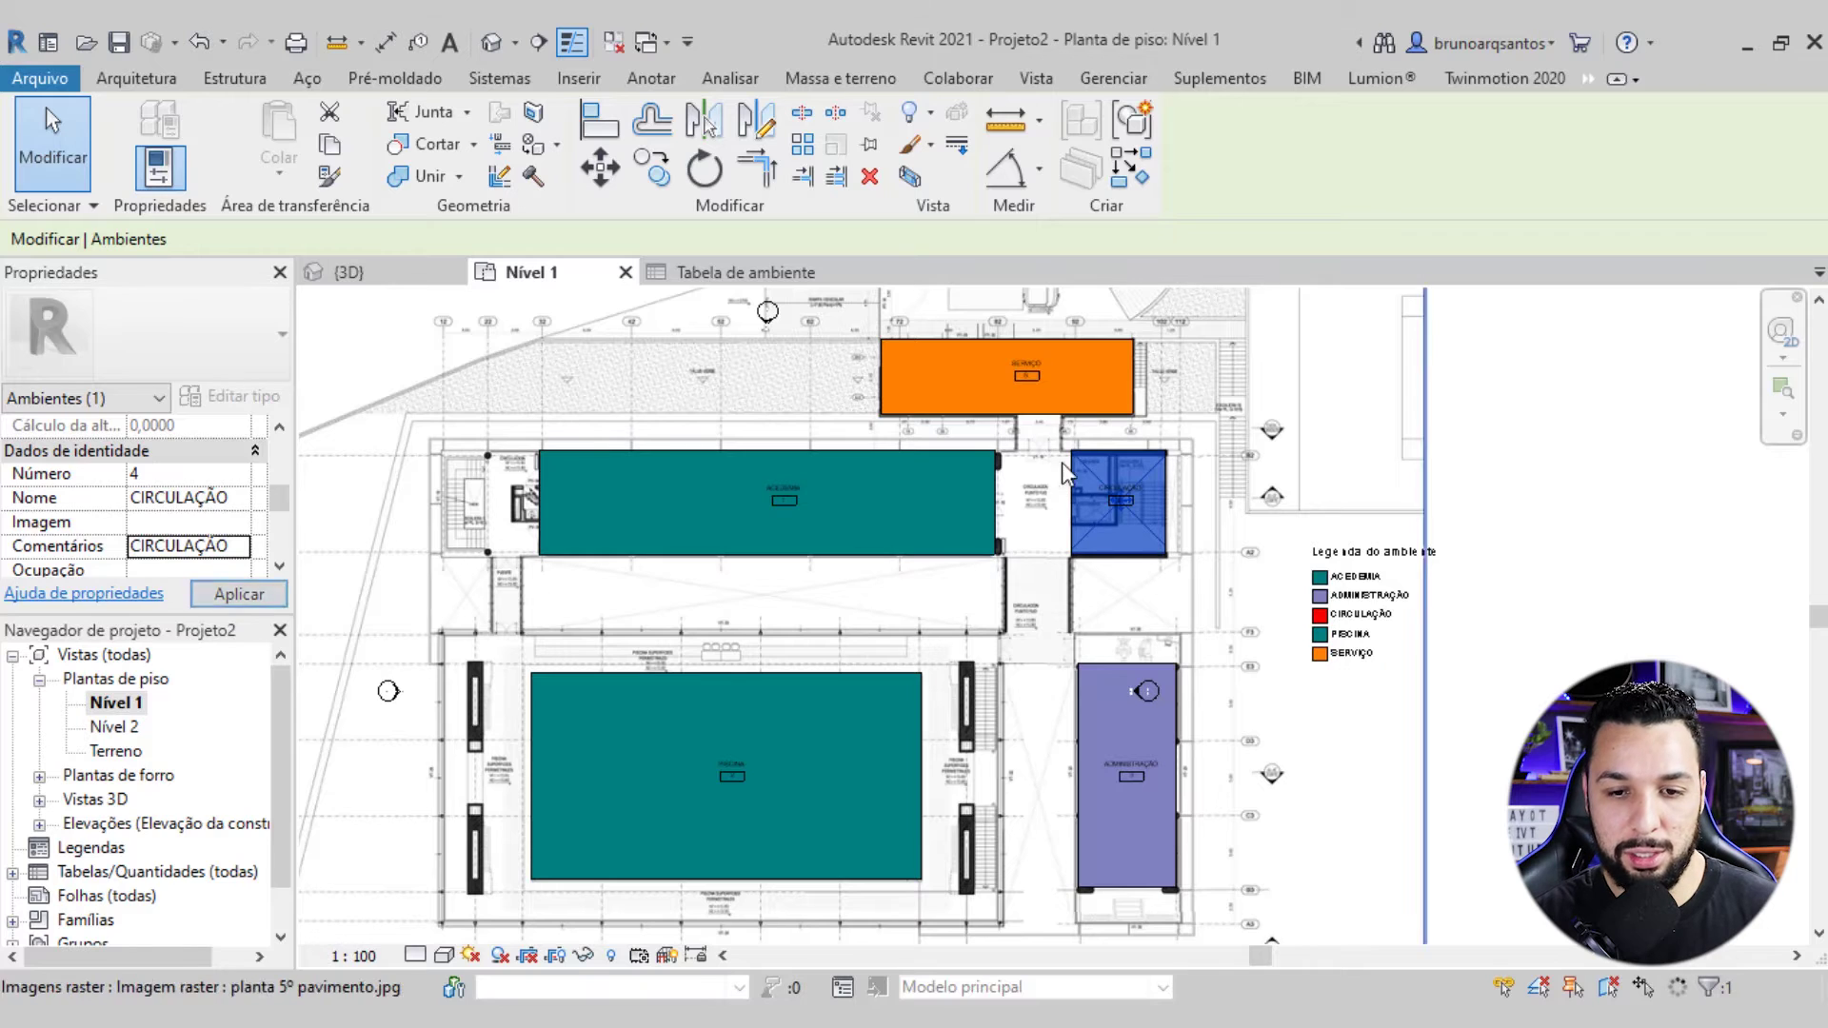
pyautogui.click(1056, 389)
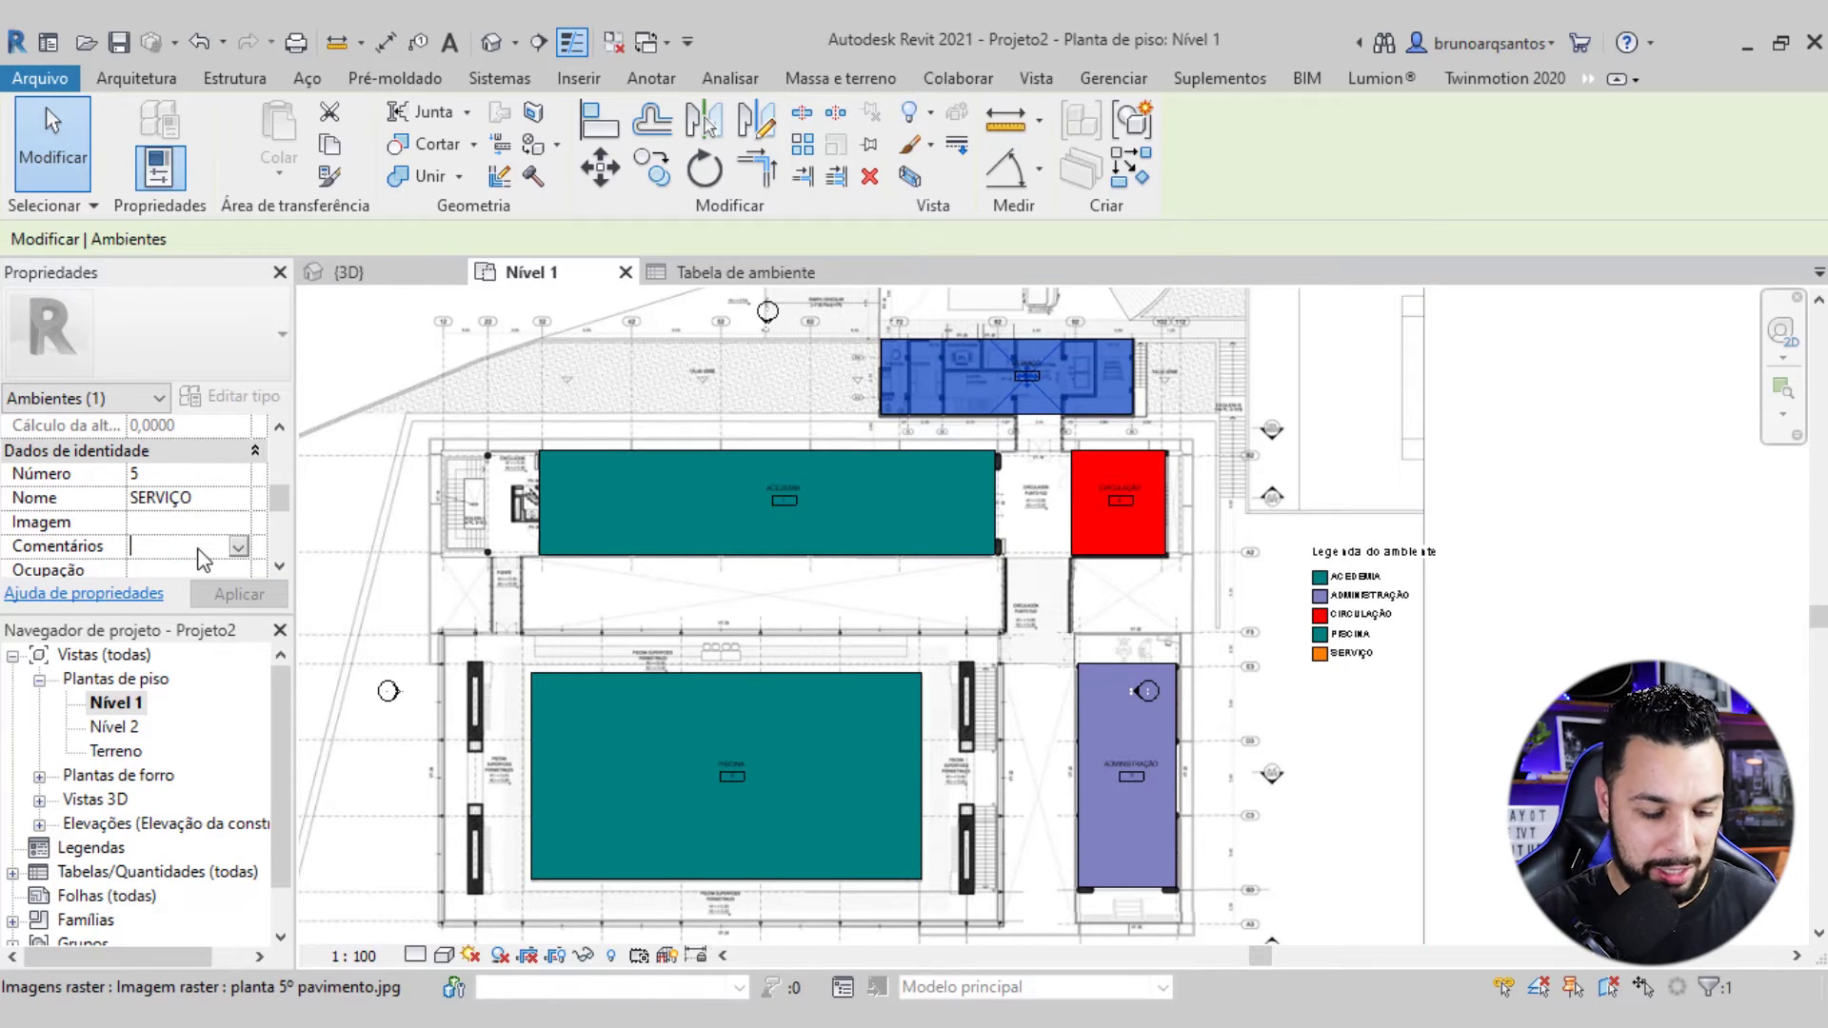
pyautogui.write('SERVIÇO')
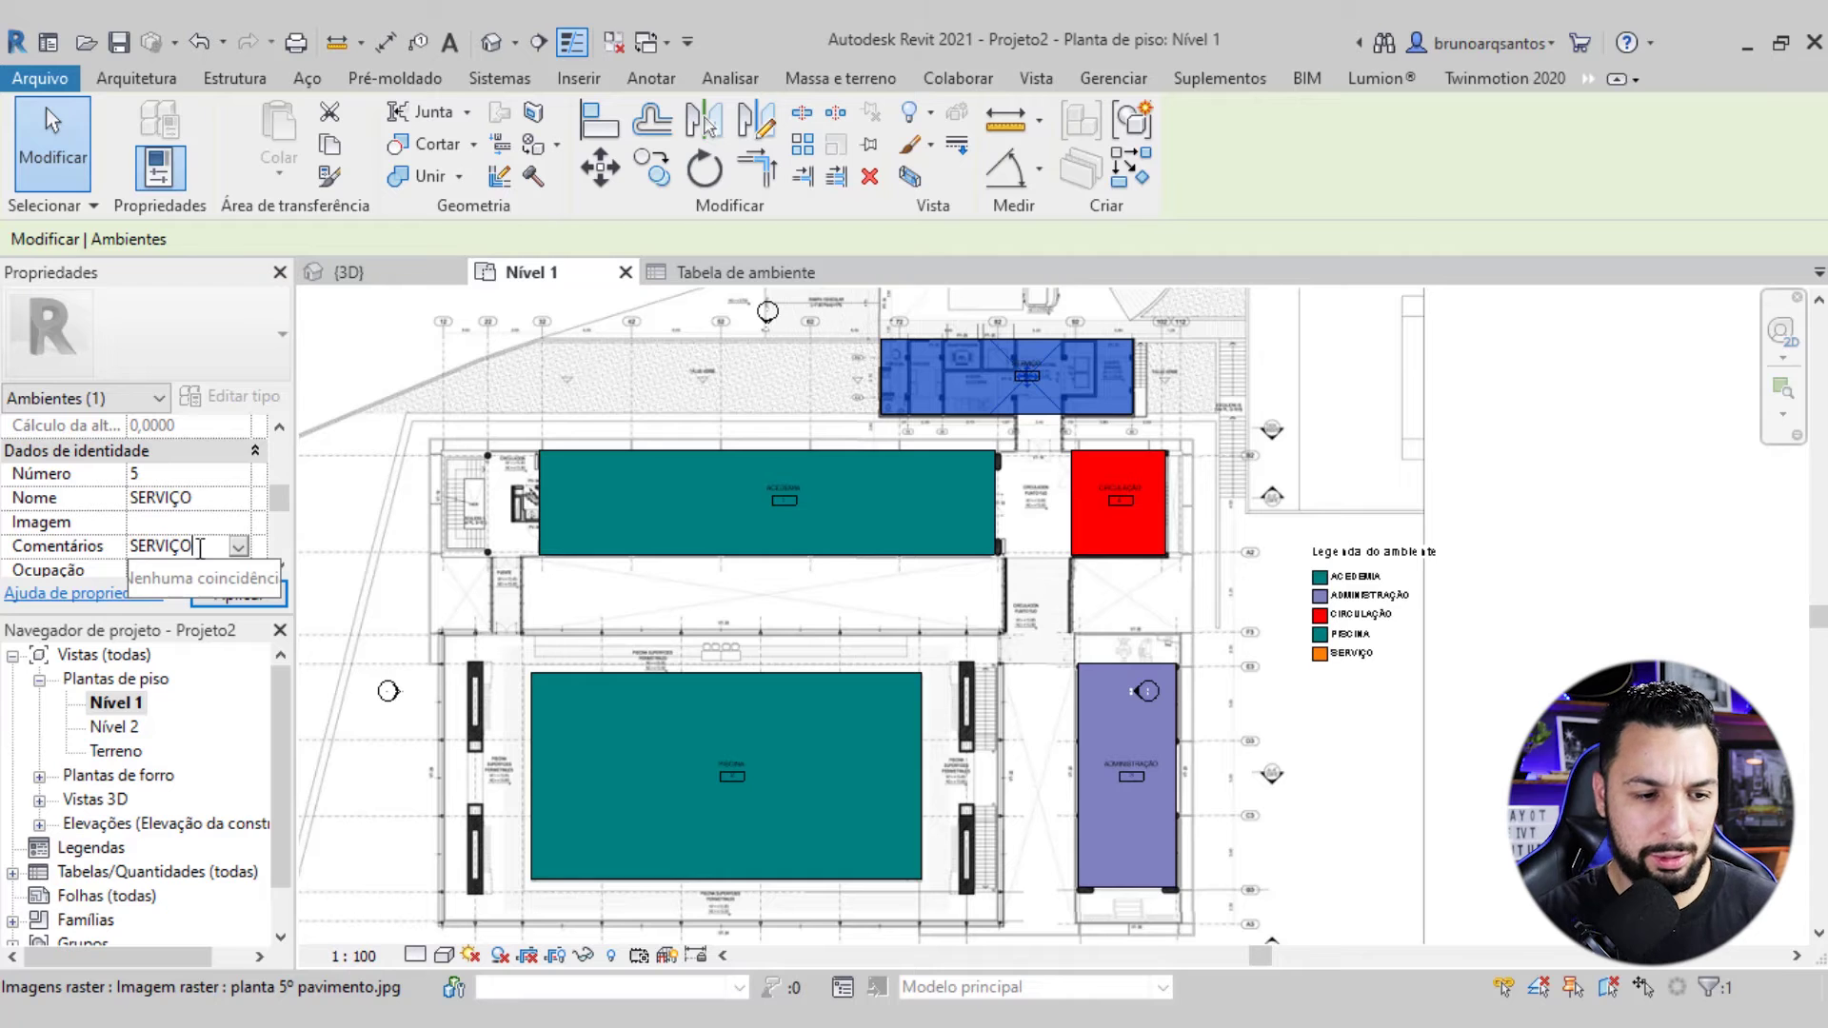
pyautogui.click(253, 597)
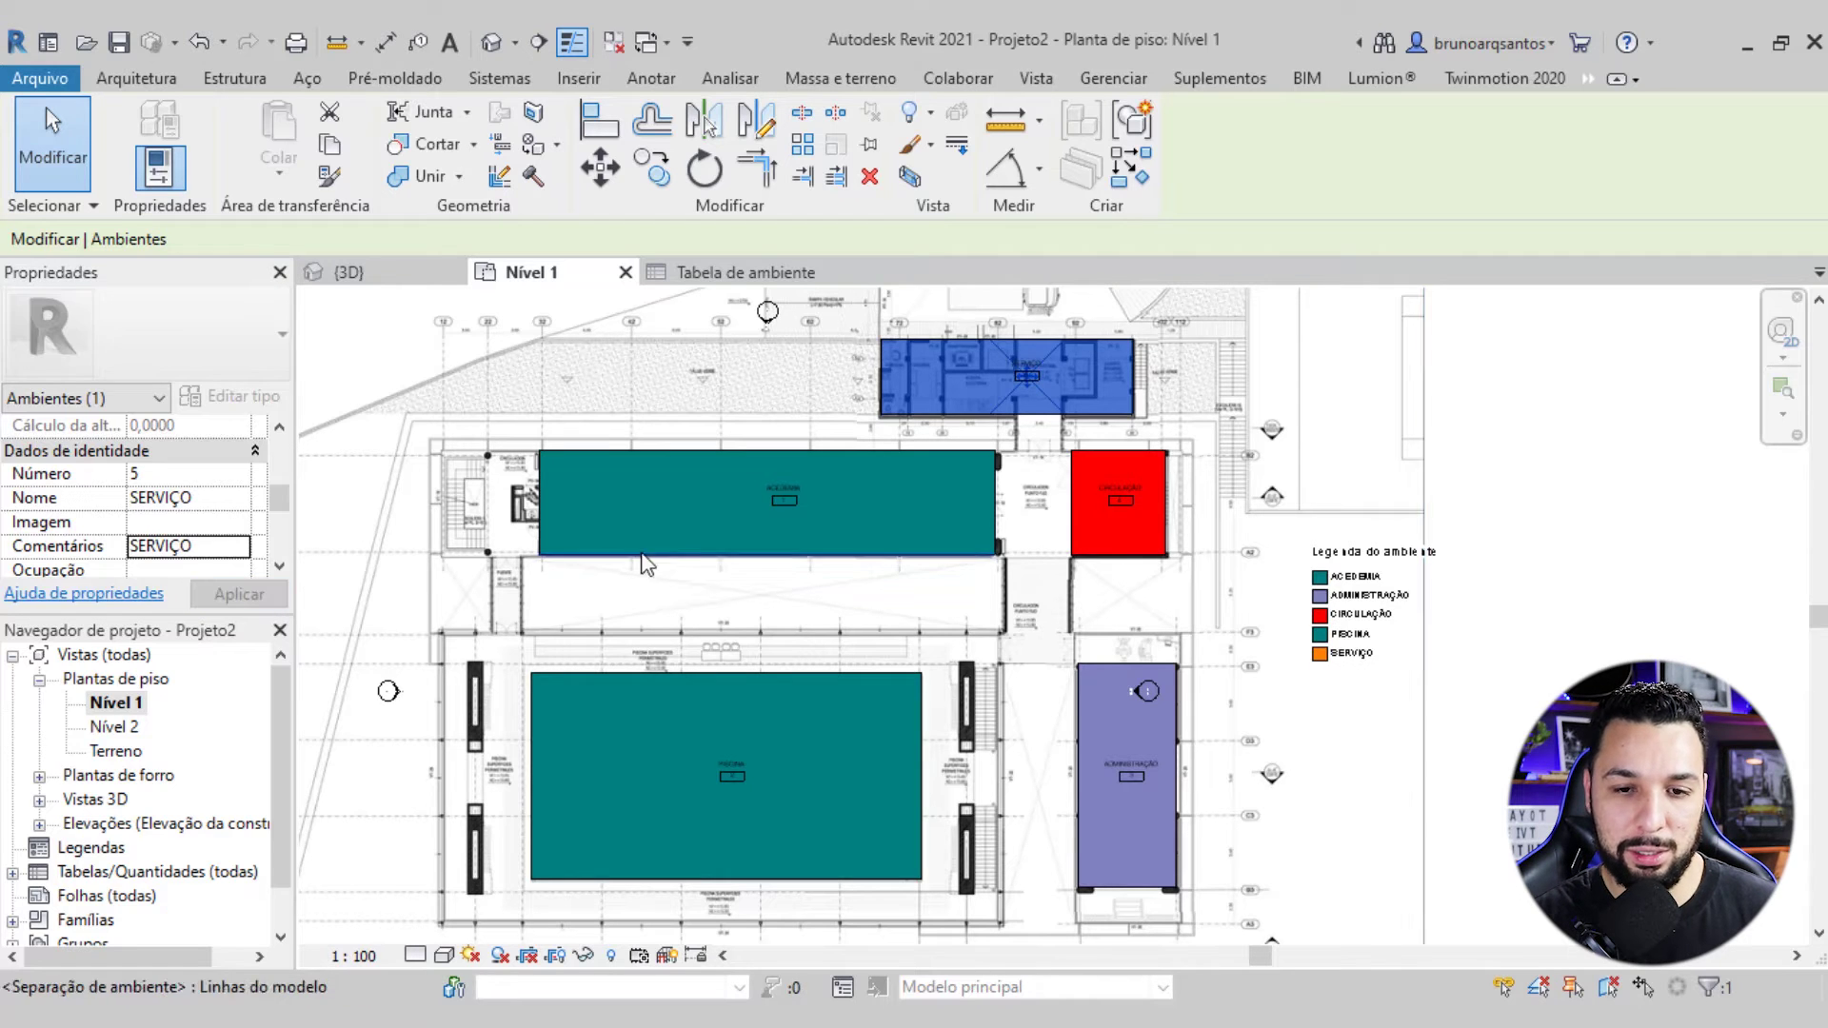
pyautogui.scroll(-2, 783, 522)
pyautogui.click(1403, 356)
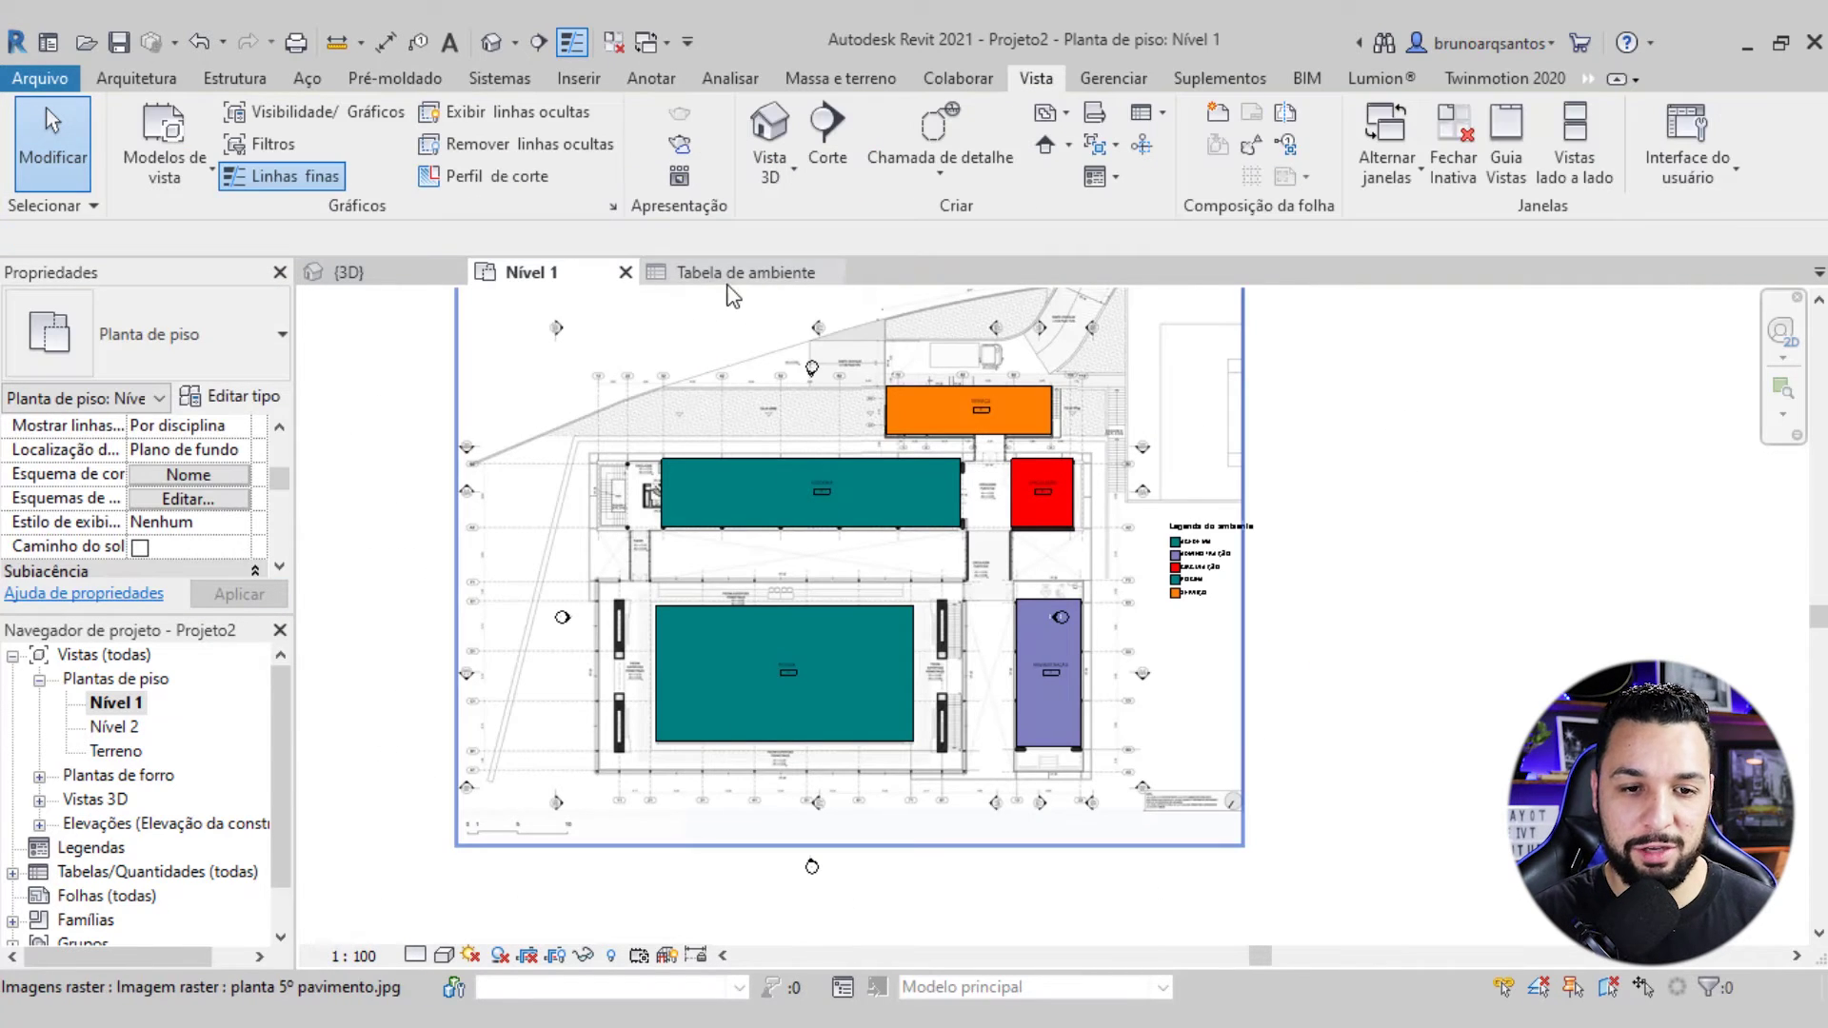
pyautogui.click(711, 274)
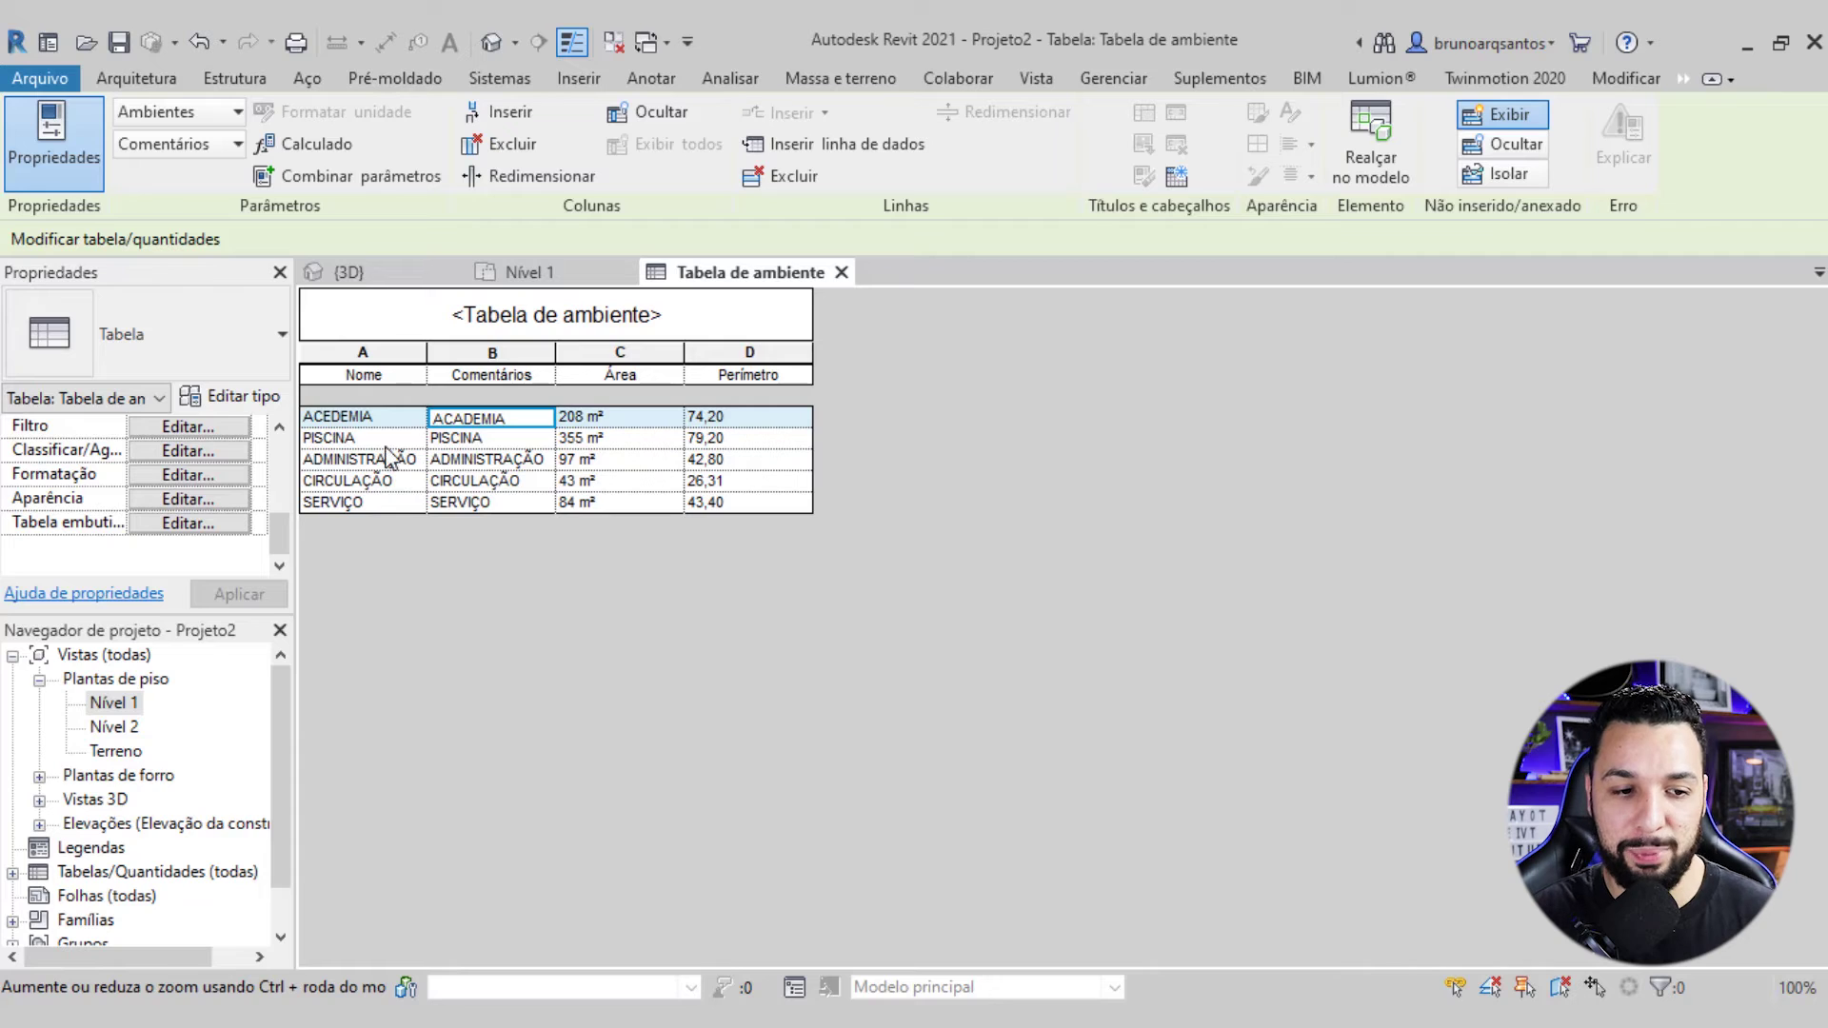
pyautogui.click(533, 277)
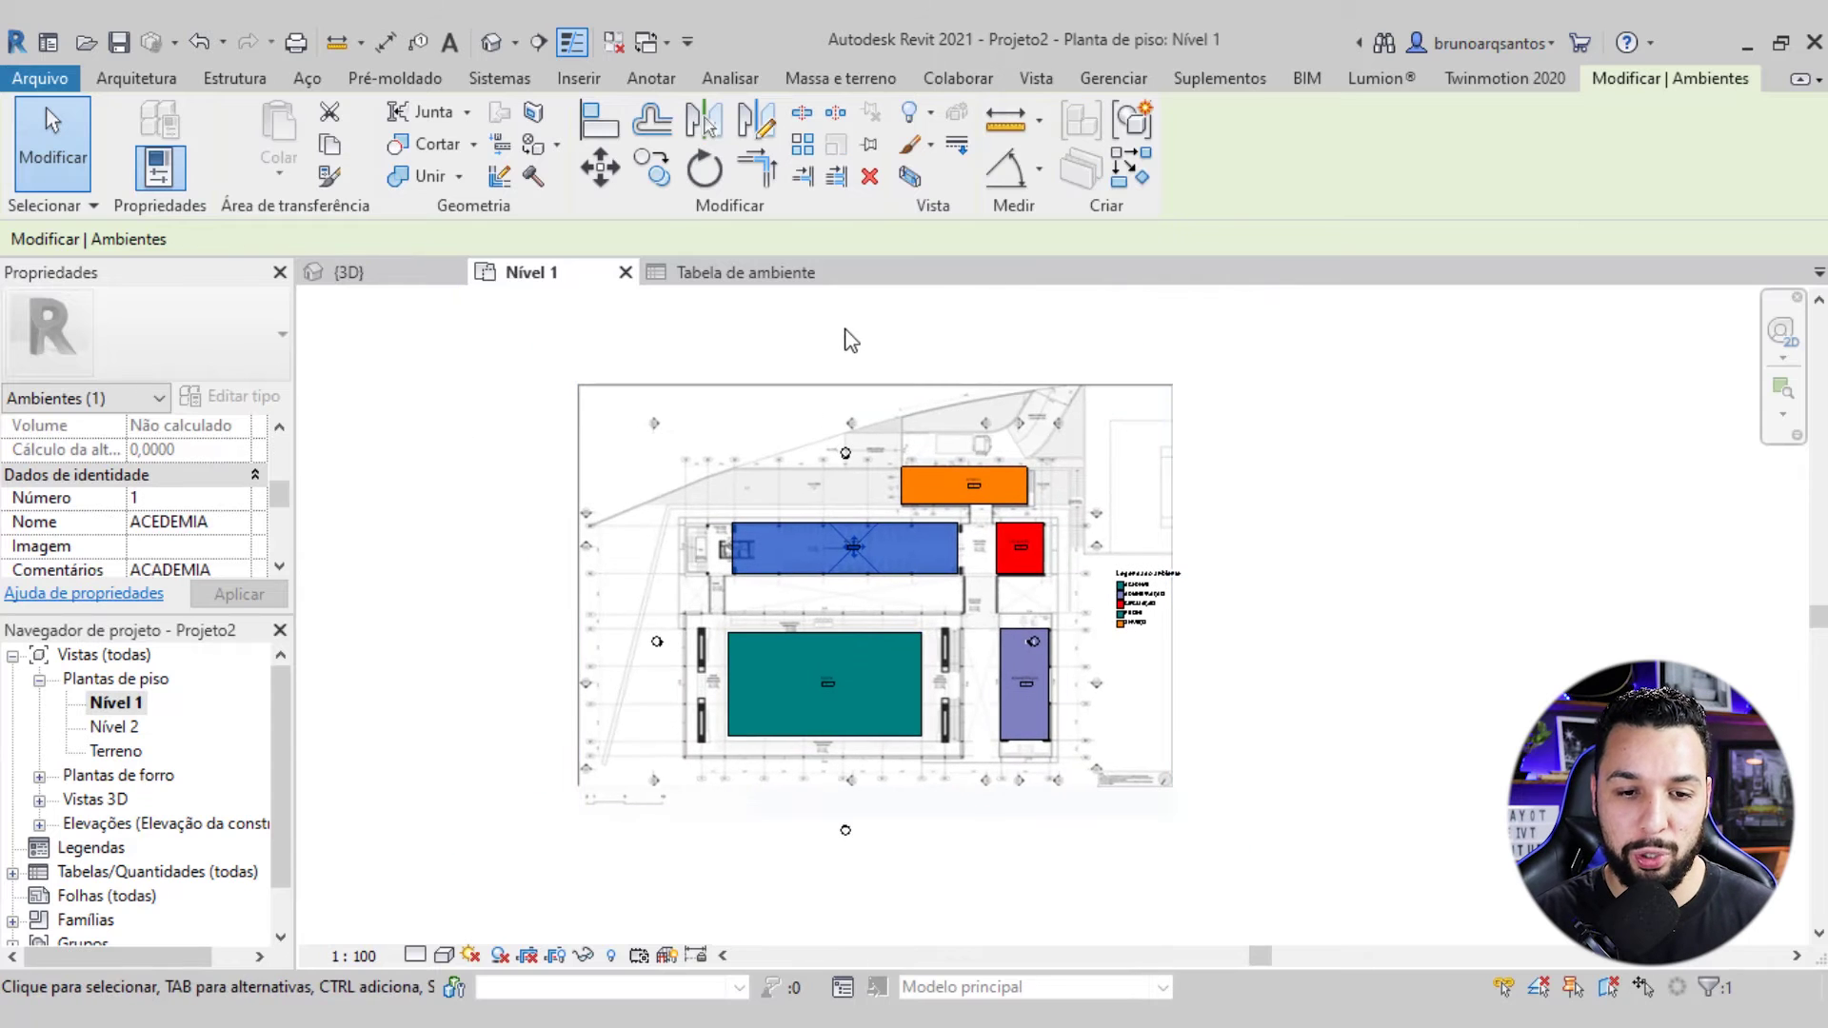
pyautogui.click(848, 339)
# Start the Separador de ambiente tool with the rectangle draw option
pyautogui.scroll(3, 860, 581)
pyautogui.scroll(1, 894, 597)
pyautogui.scroll(3, 899, 530)
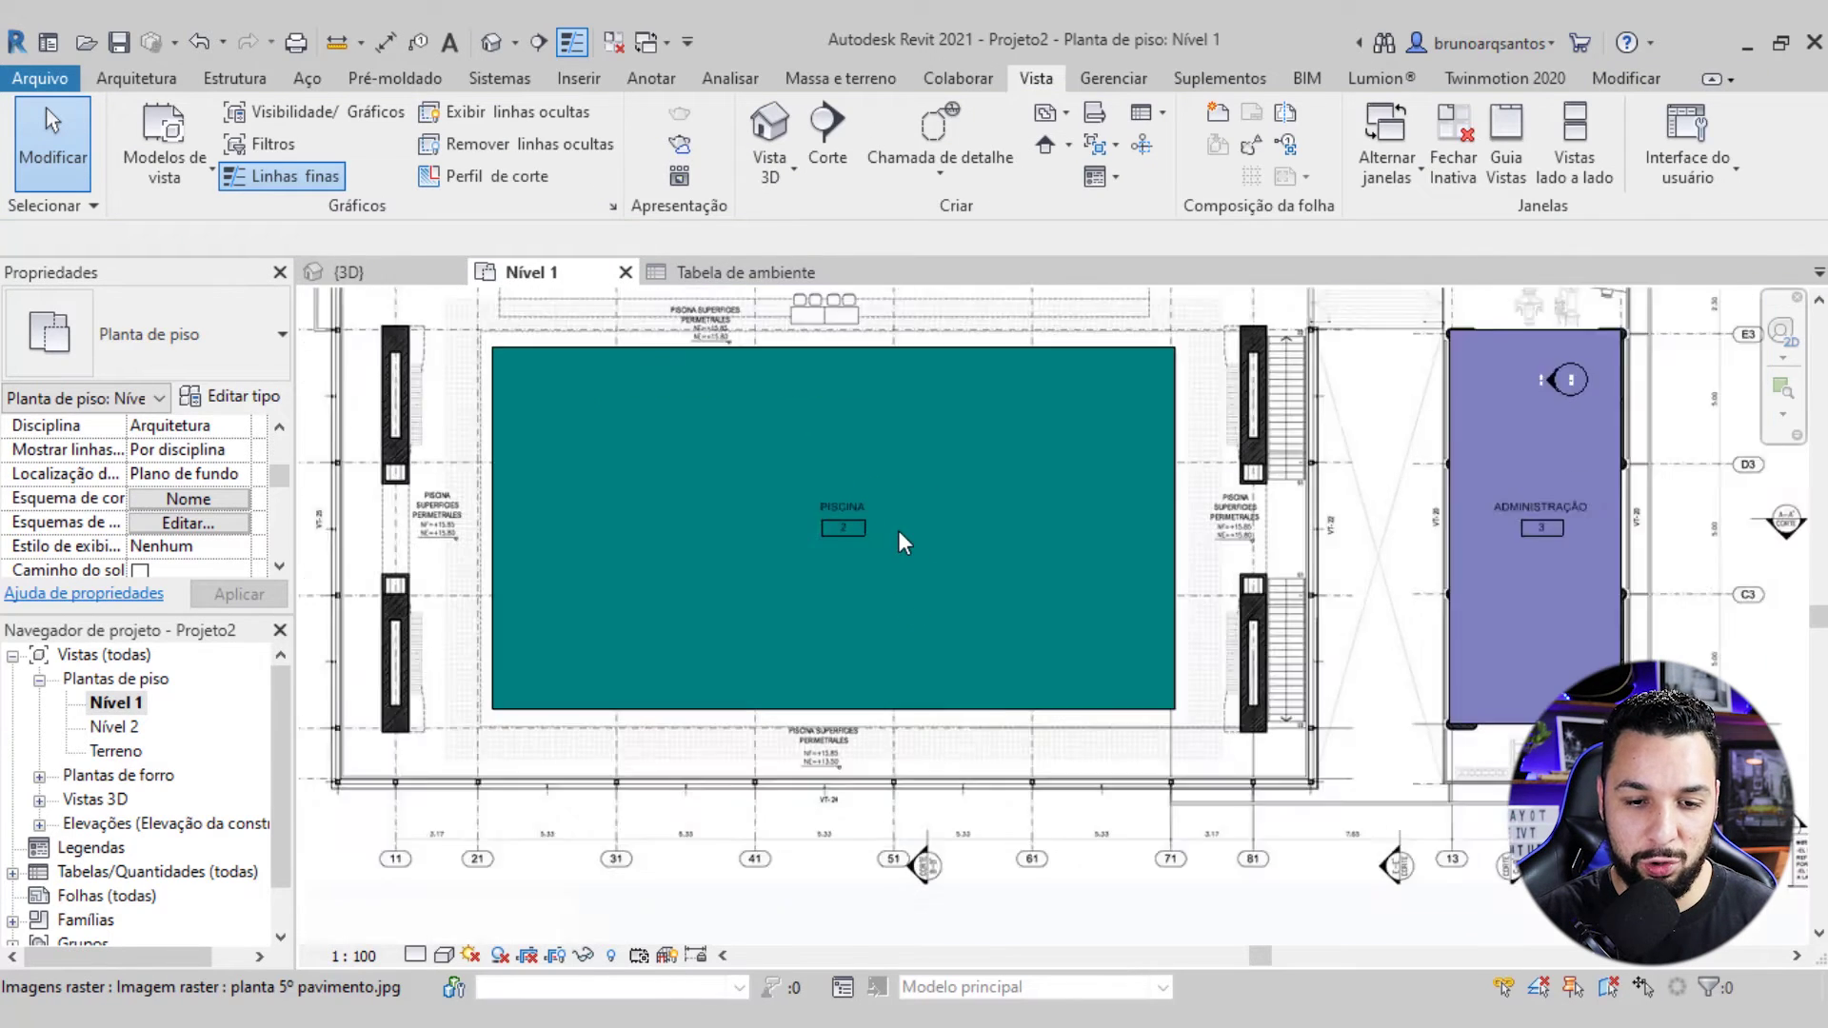
pyautogui.scroll(2, 899, 530)
pyautogui.scroll(-2, 803, 514)
pyautogui.scroll(-2, 794, 517)
pyautogui.scroll(-5, 706, 552)
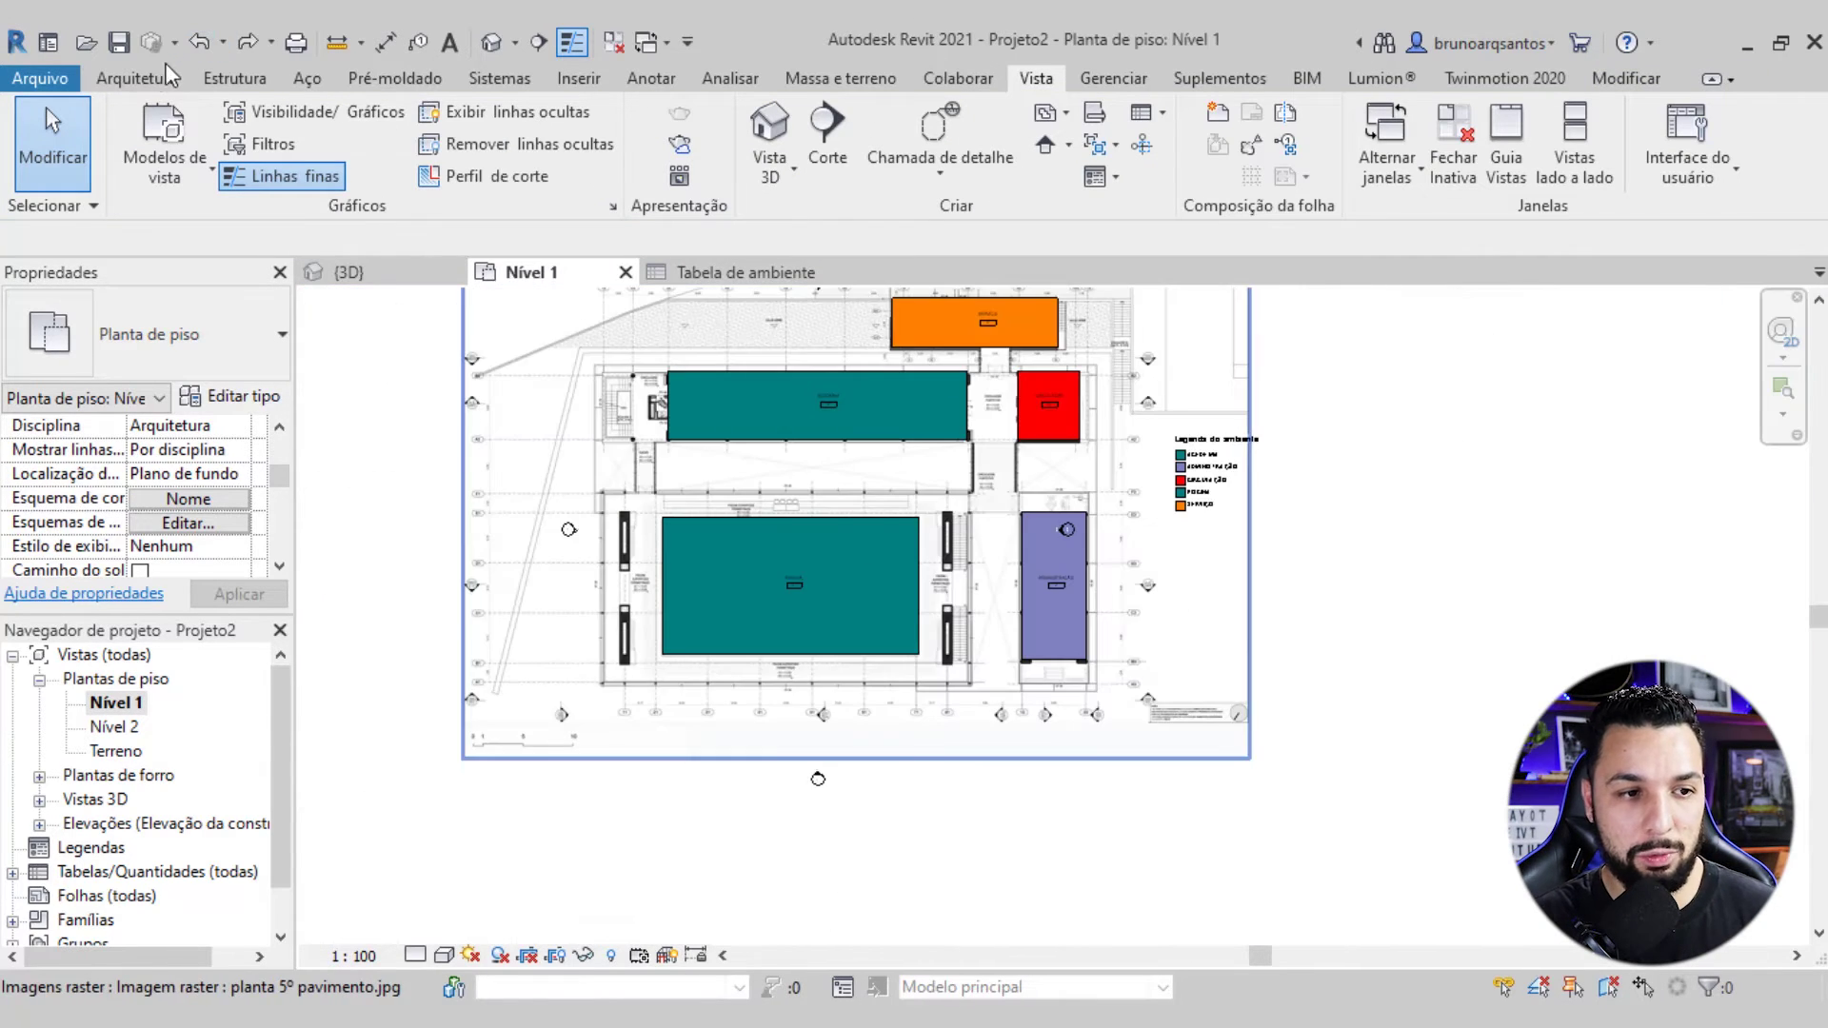
pyautogui.click(162, 80)
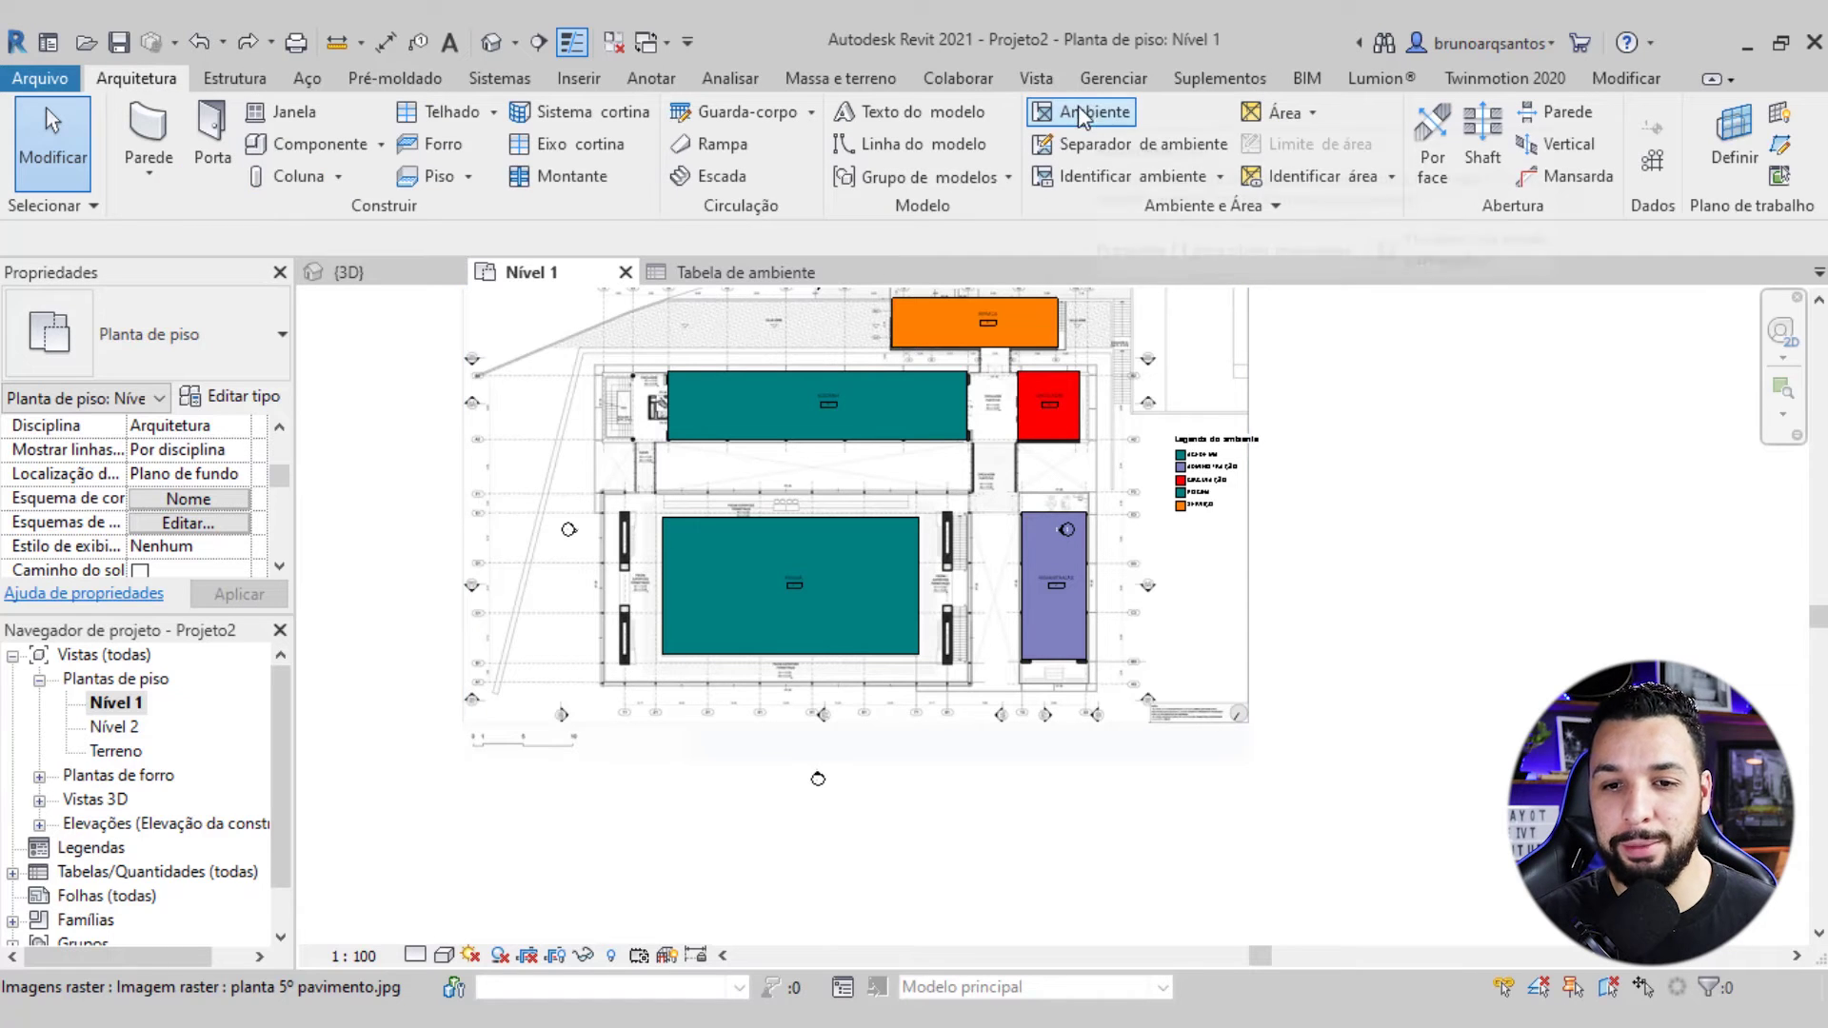
pyautogui.click(1124, 143)
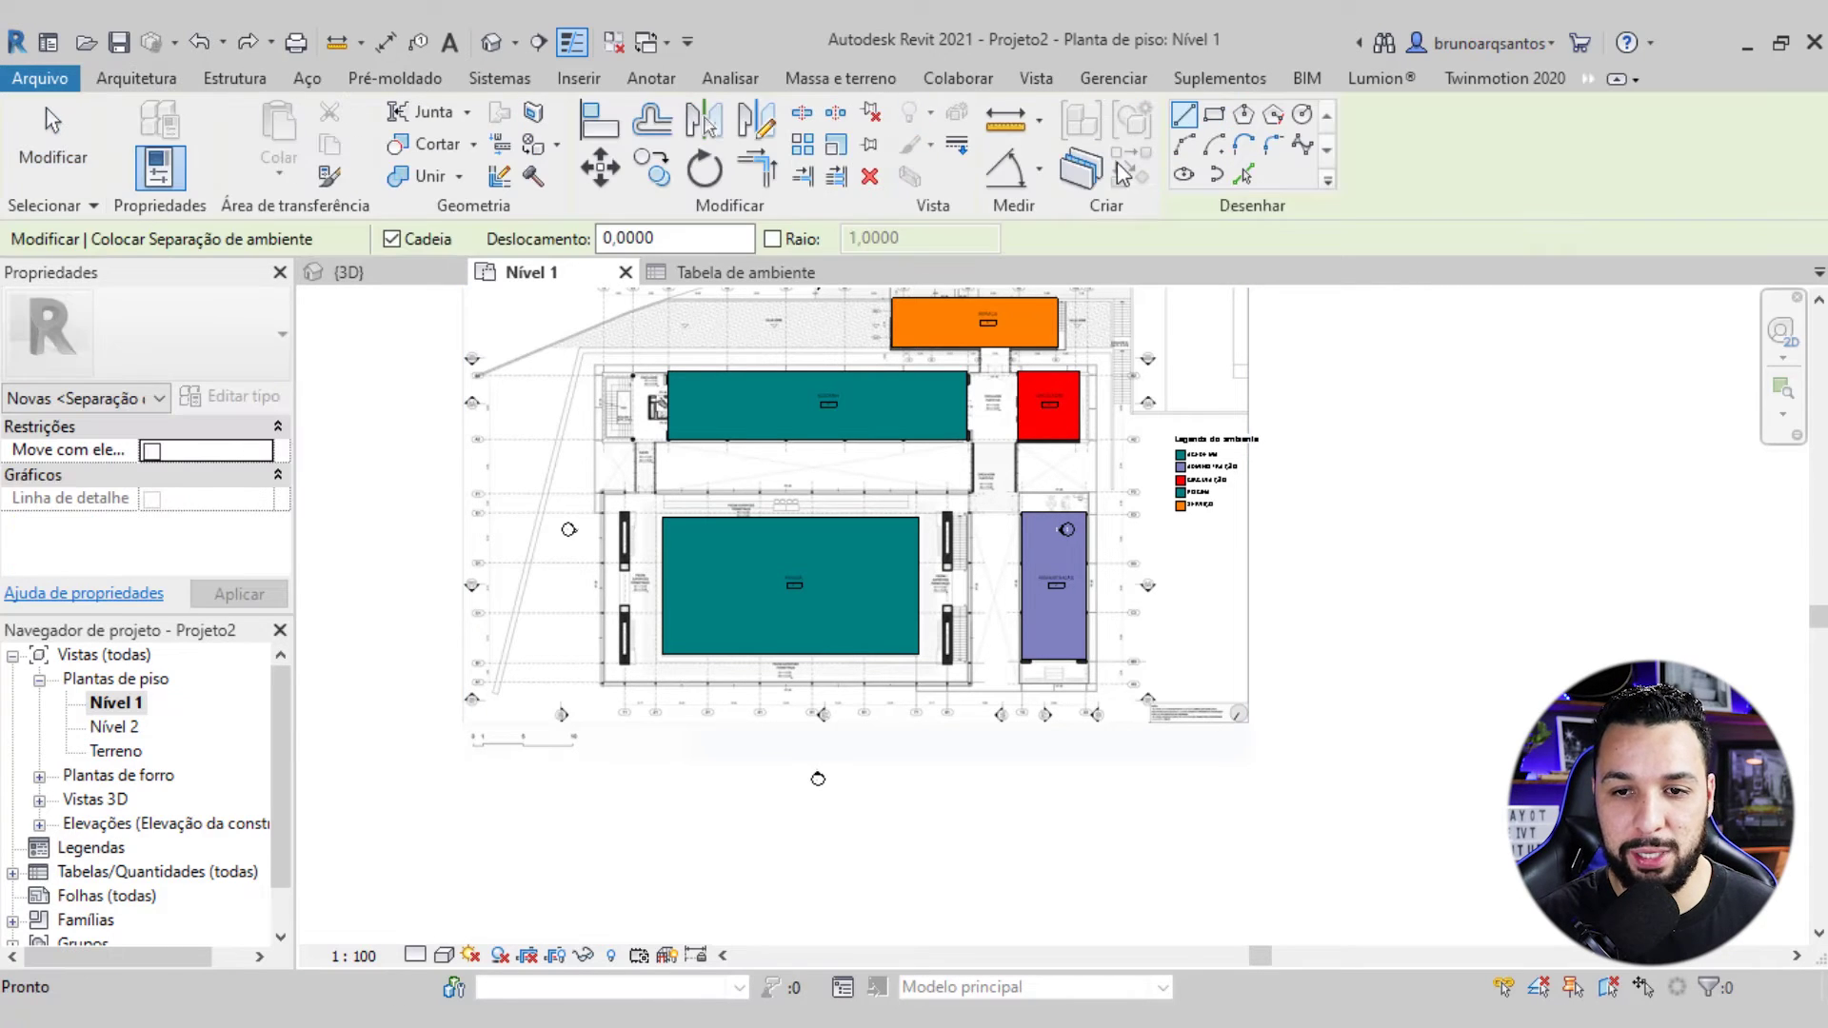
pyautogui.click(1214, 114)
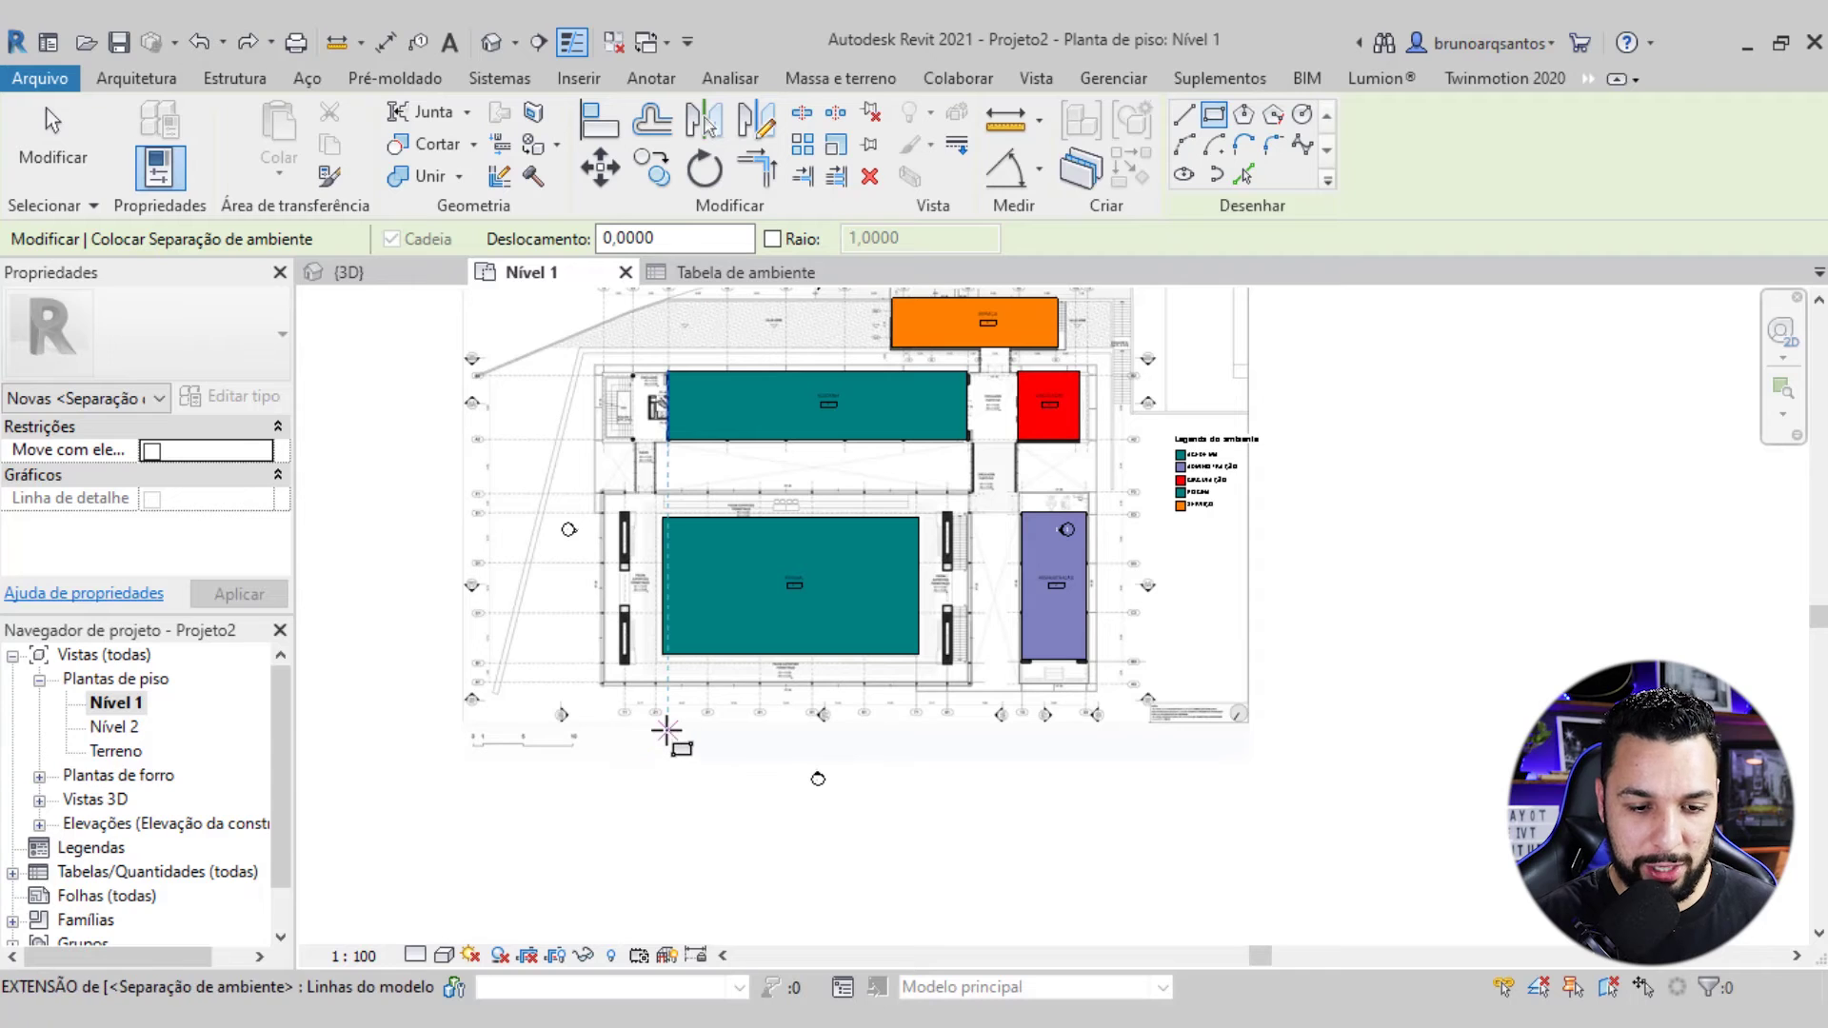
# Draw a separation rectangle of about 25,36 by 13,93 below the building plan
pyautogui.click(669, 731)
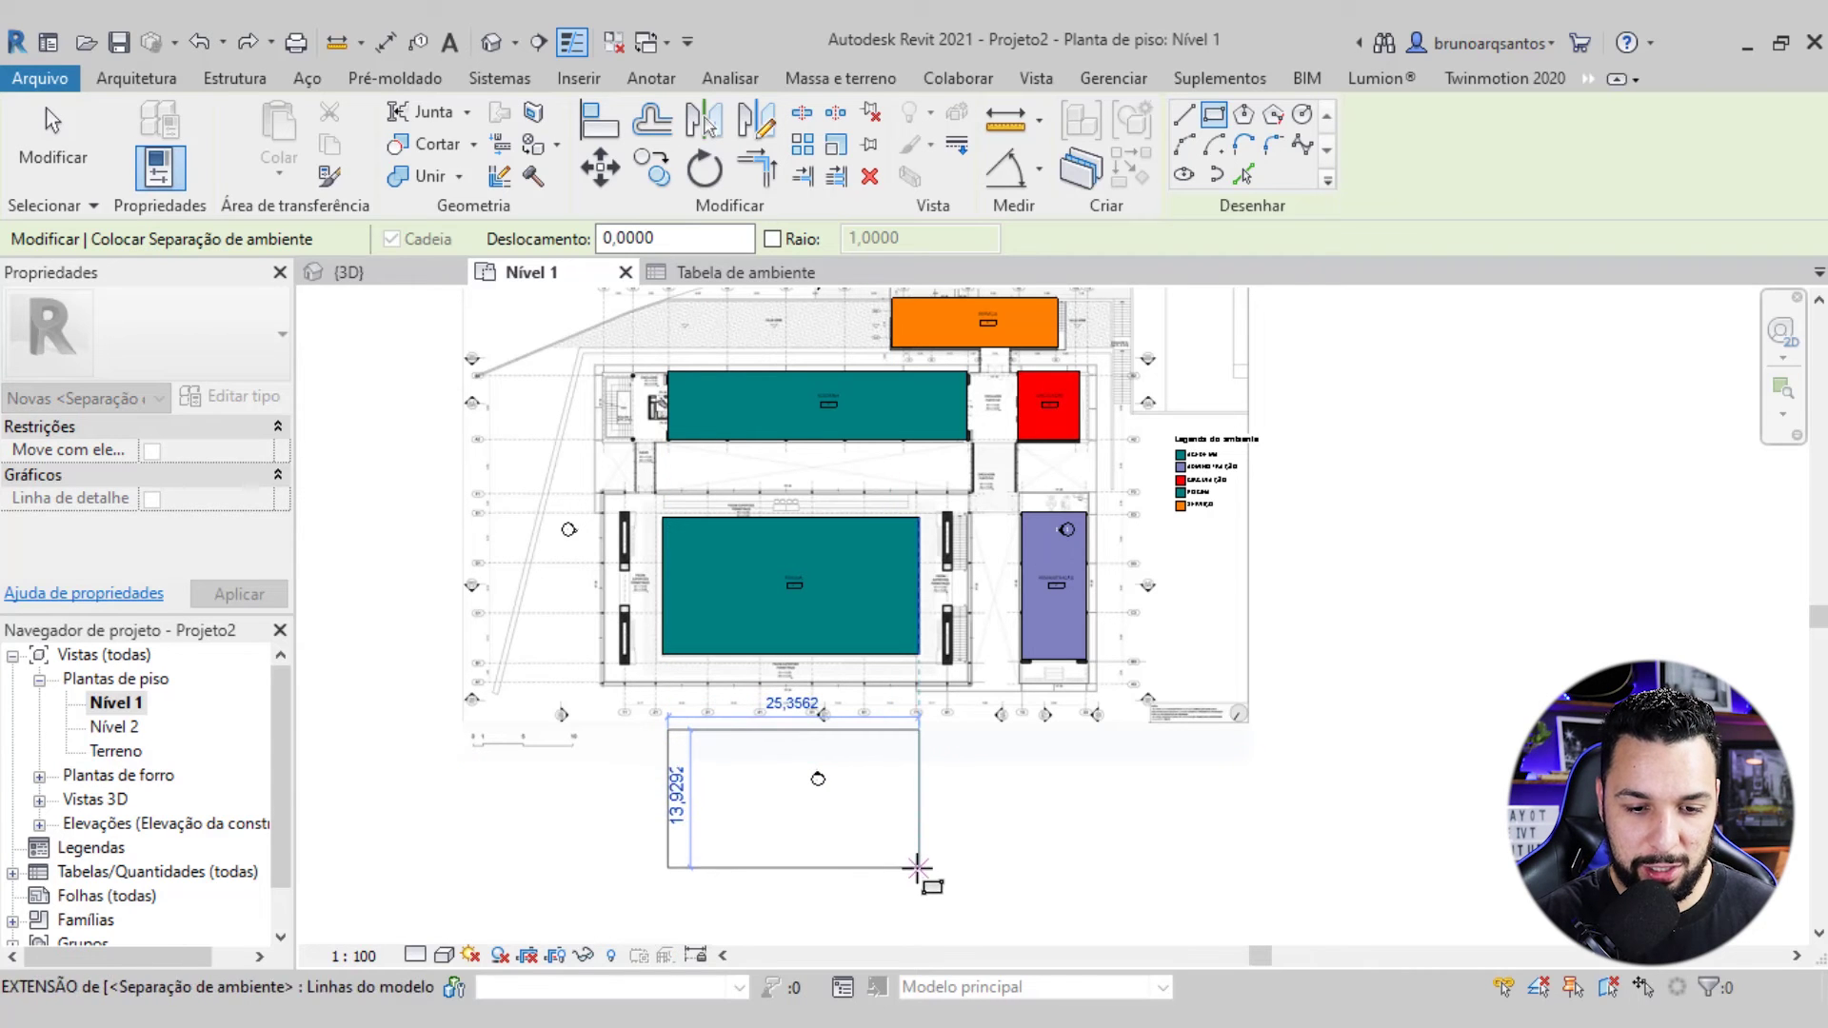
pyautogui.click(918, 869)
pyautogui.moveTo(899, 743); pyautogui.dragTo(918, 633, button='middle')
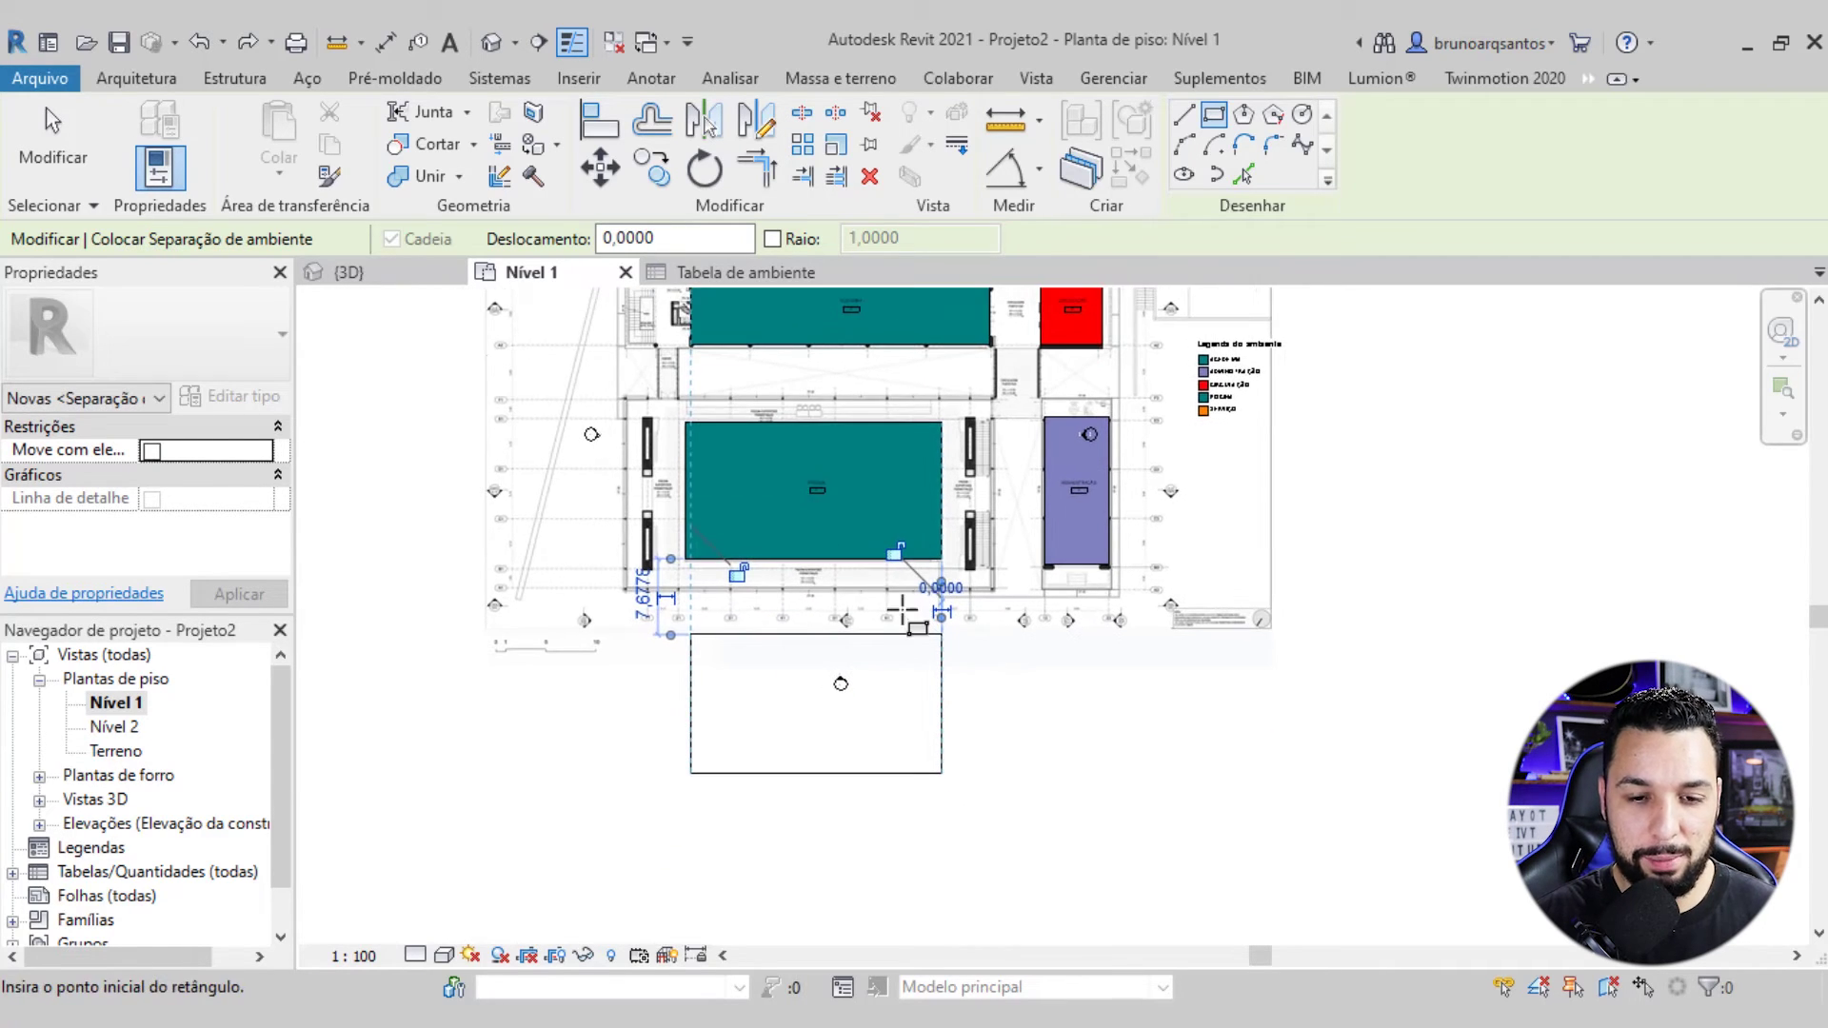
pyautogui.click(138, 78)
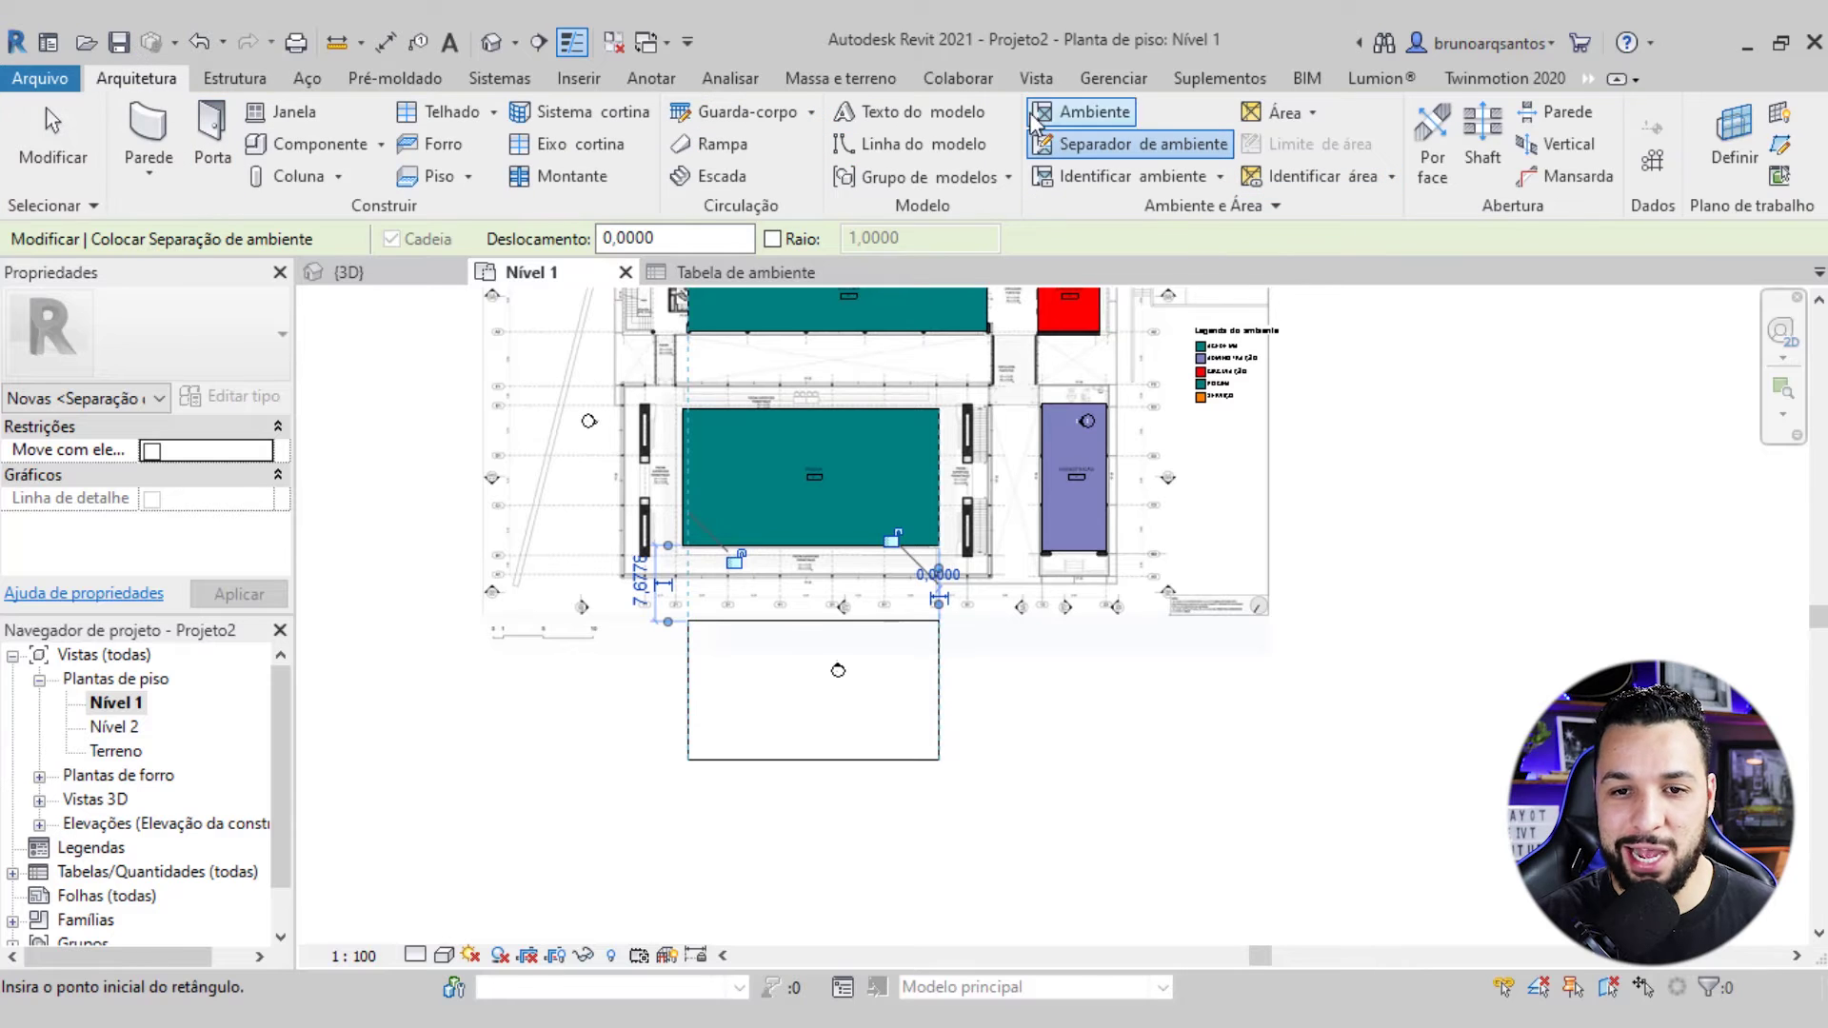
pyautogui.click(1078, 111)
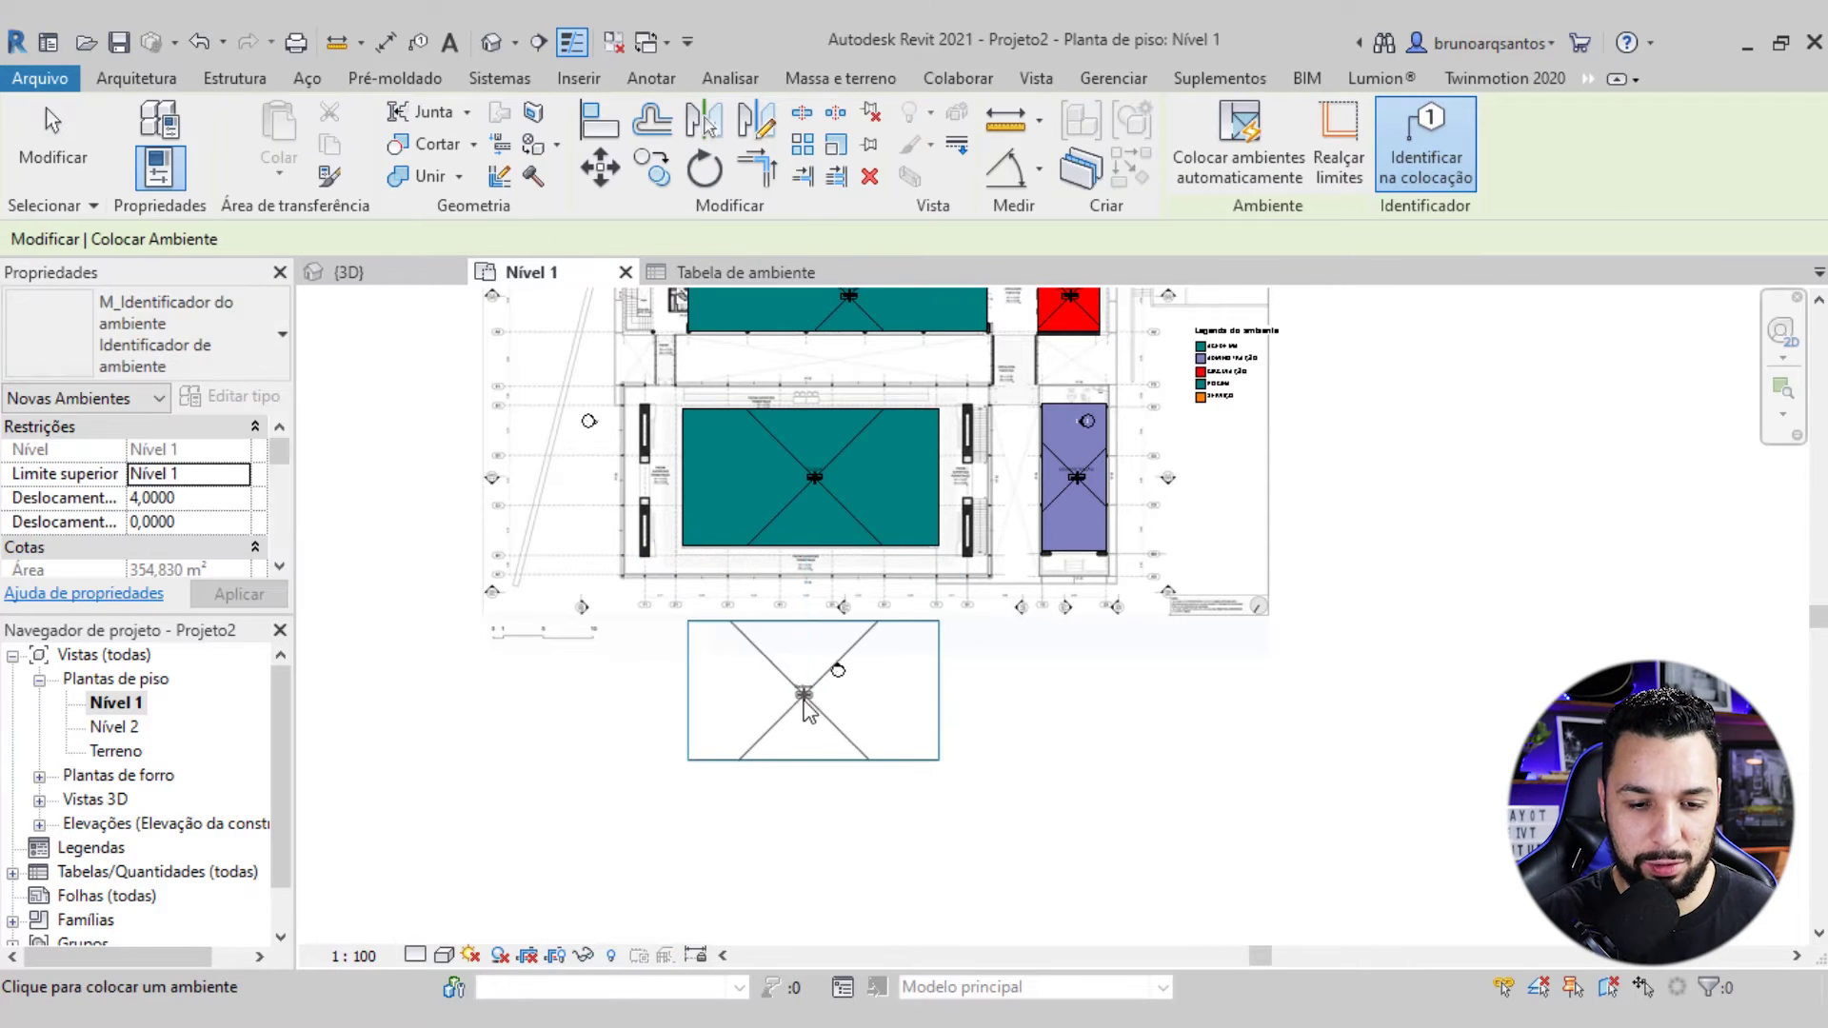
# Finish room placement and zoom in on the new magenta room
pyautogui.press('Escape')
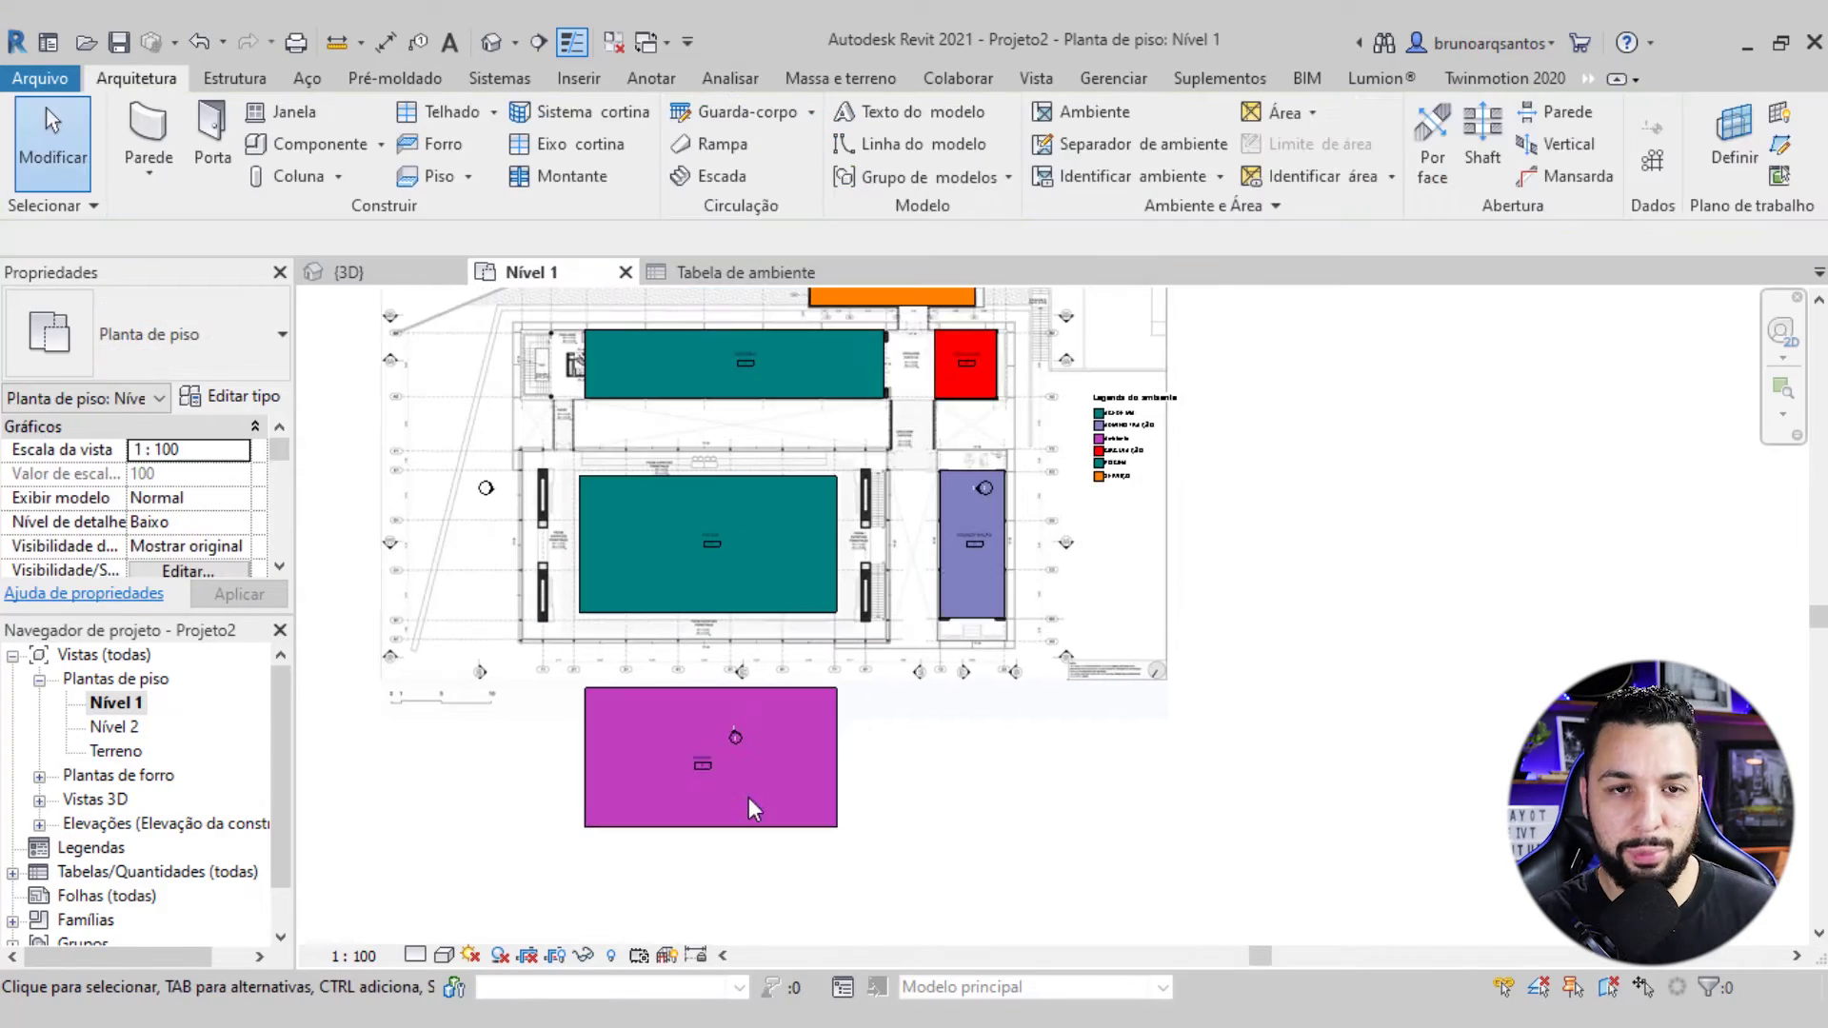
pyautogui.scroll(2, 748, 797)
pyautogui.scroll(2, 689, 797)
pyautogui.scroll(2, 720, 717)
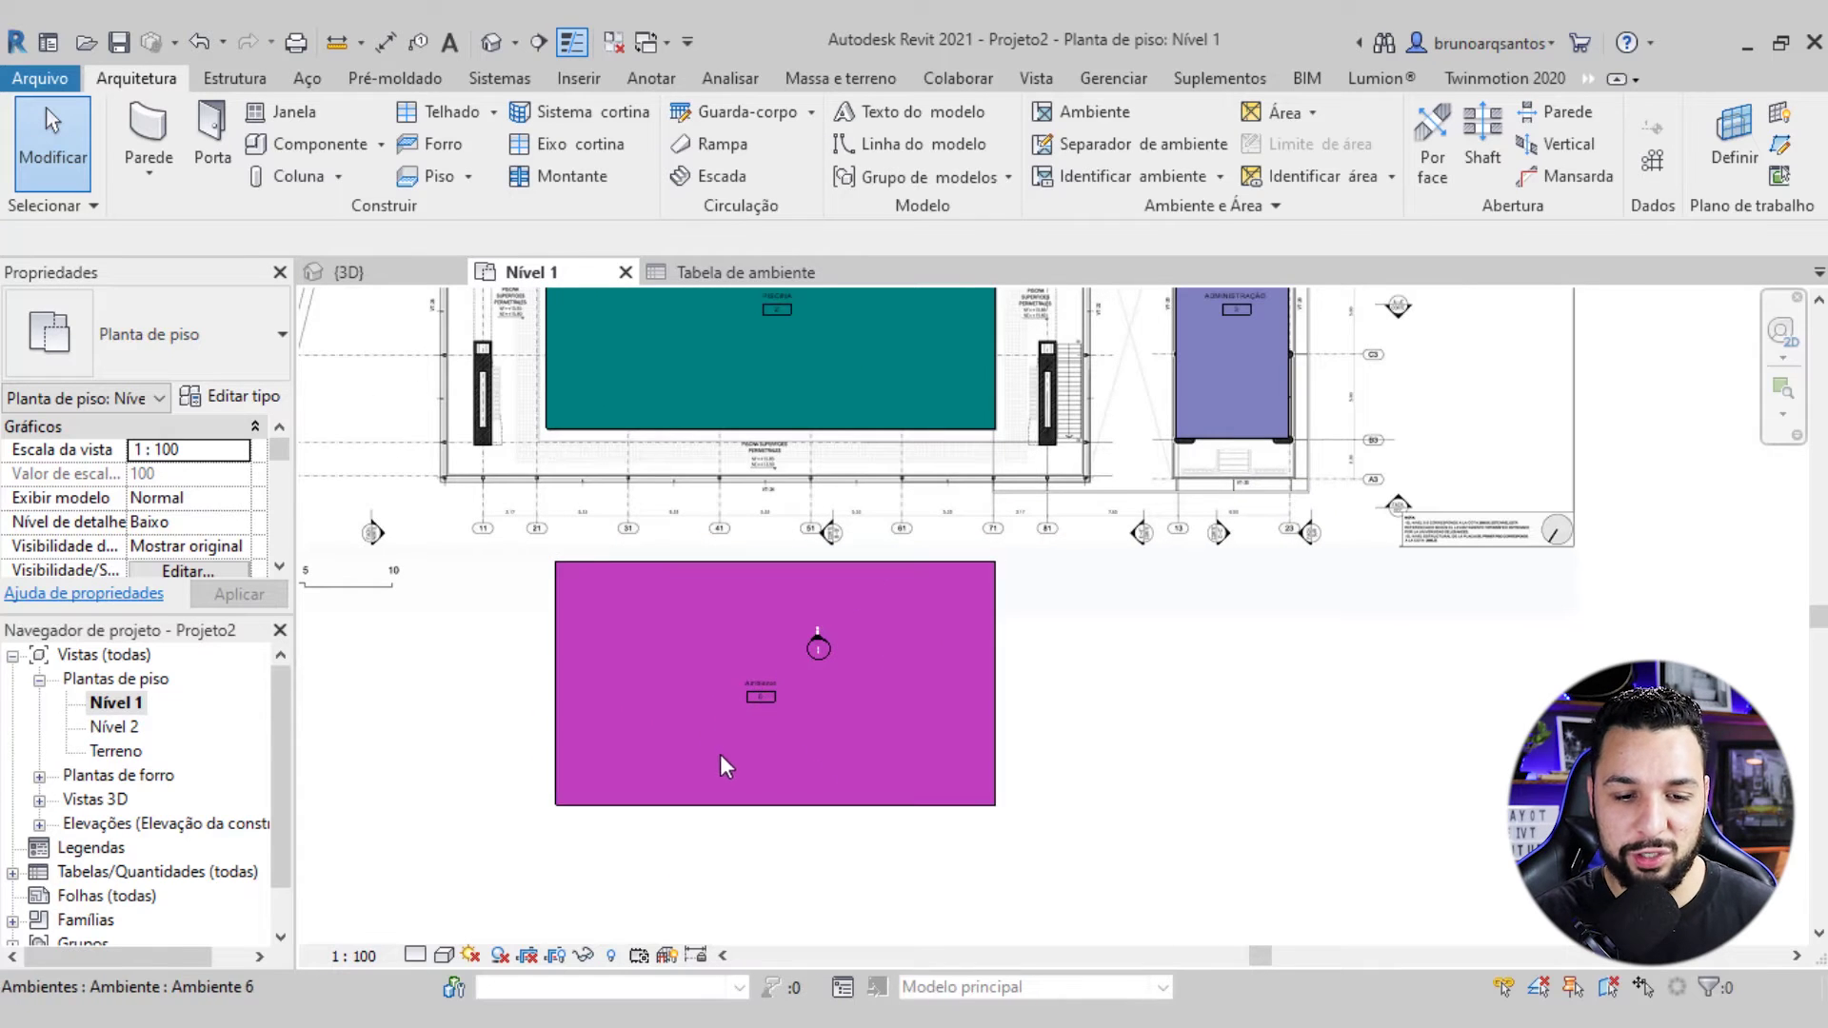
pyautogui.moveTo(720, 754); pyautogui.dragTo(714, 800, button='middle')
pyautogui.scroll(2, 838, 798)
pyautogui.moveTo(838, 798); pyautogui.dragTo(859, 741, button='middle')
pyautogui.scroll(3, 751, 695)
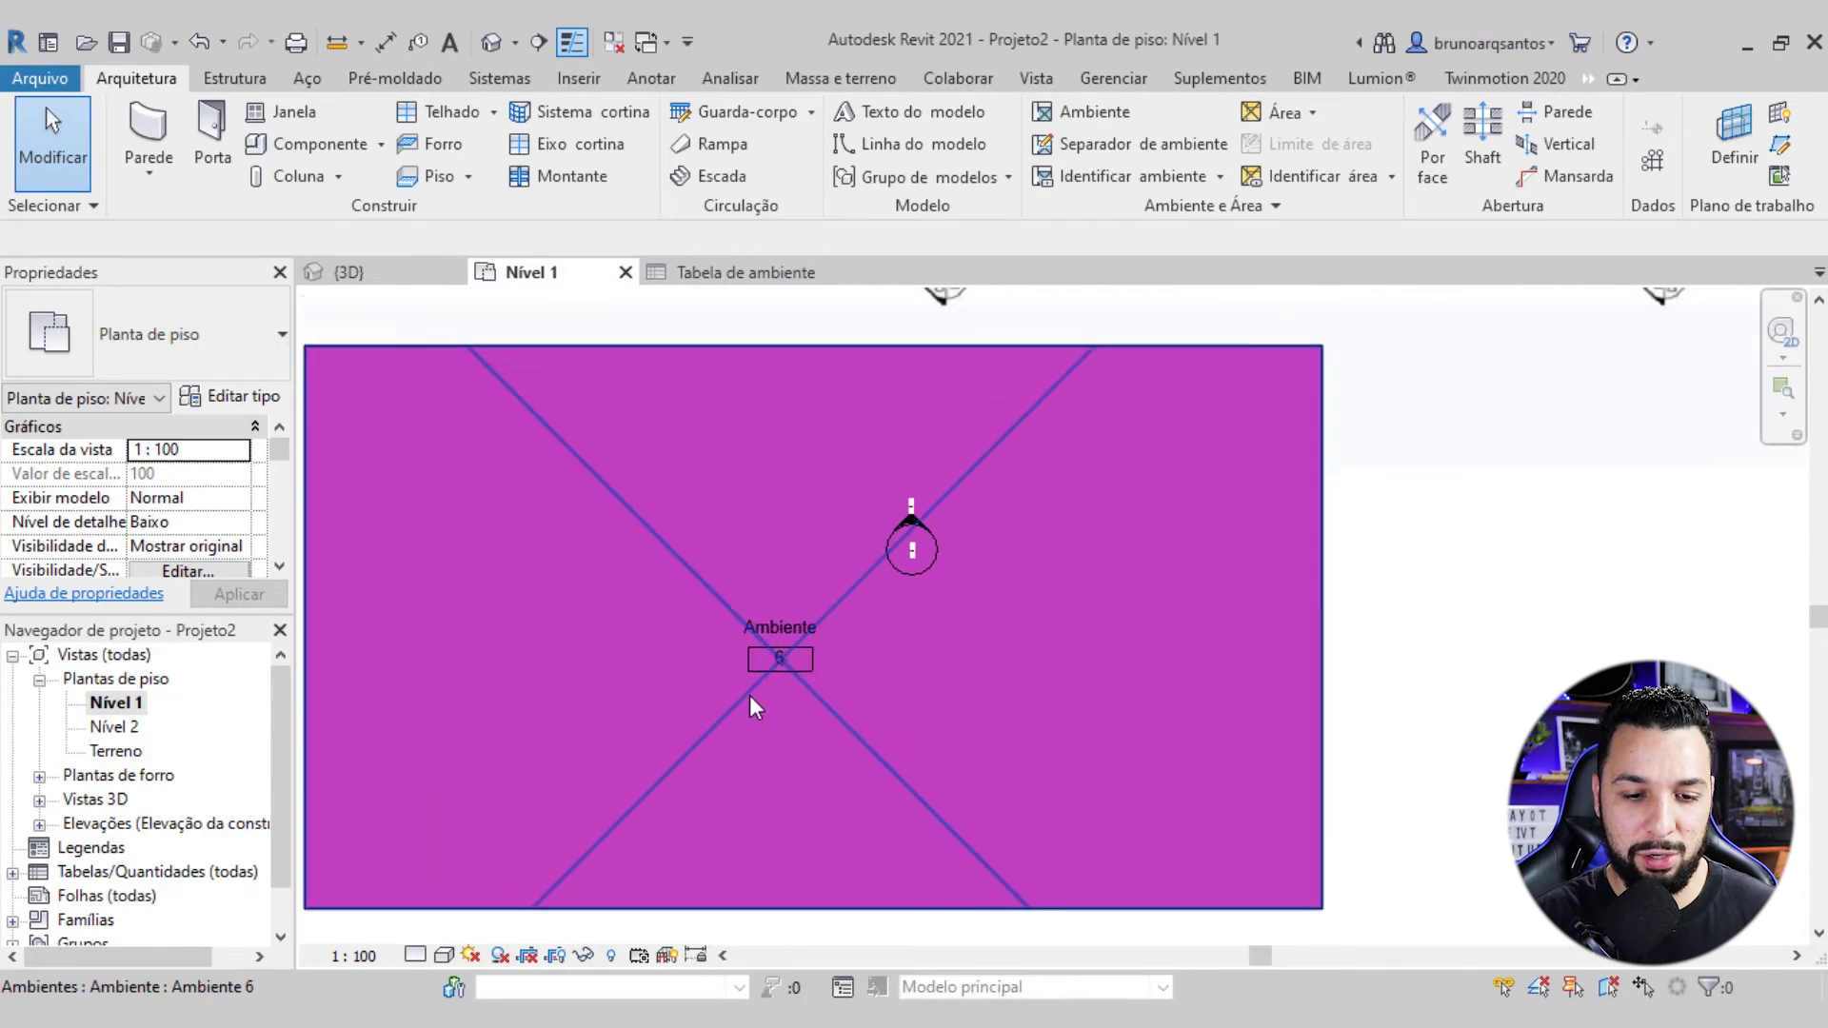
# Rename the new room PISCINA 2 and check it in the colour legend
pyautogui.doubleClick(775, 625)
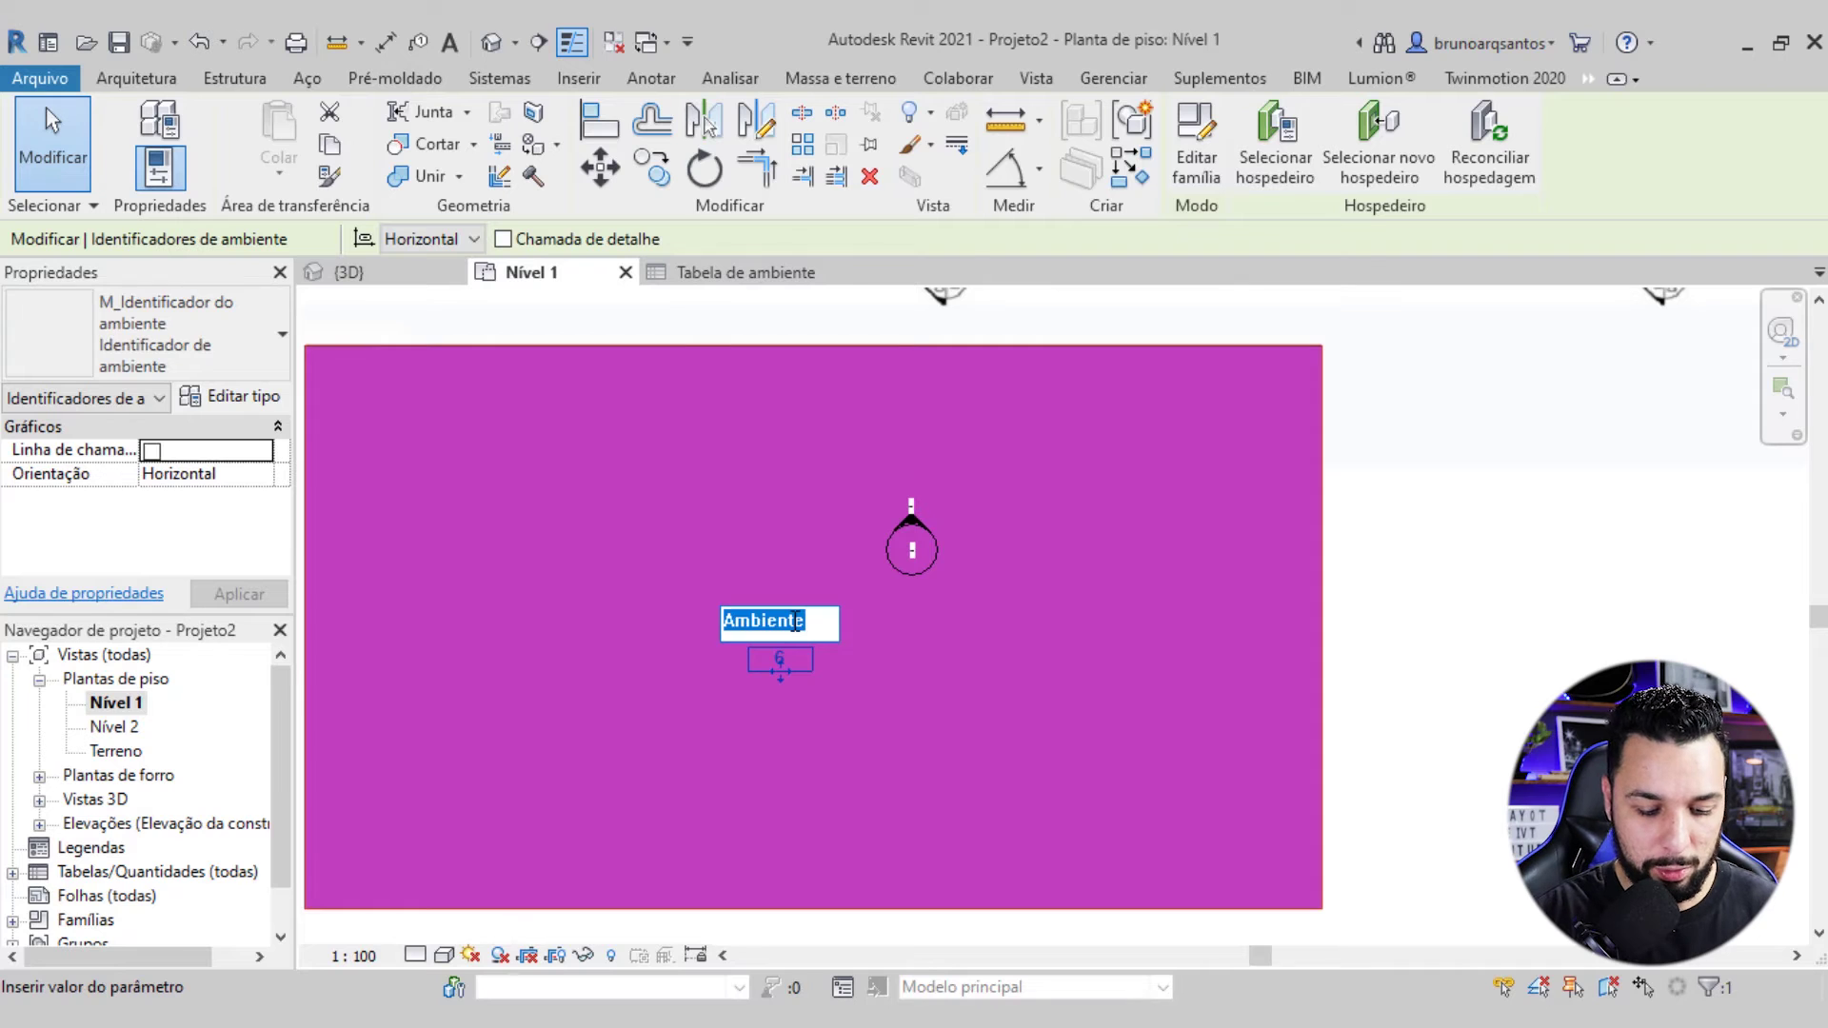
pyautogui.write('PISCINA 2')
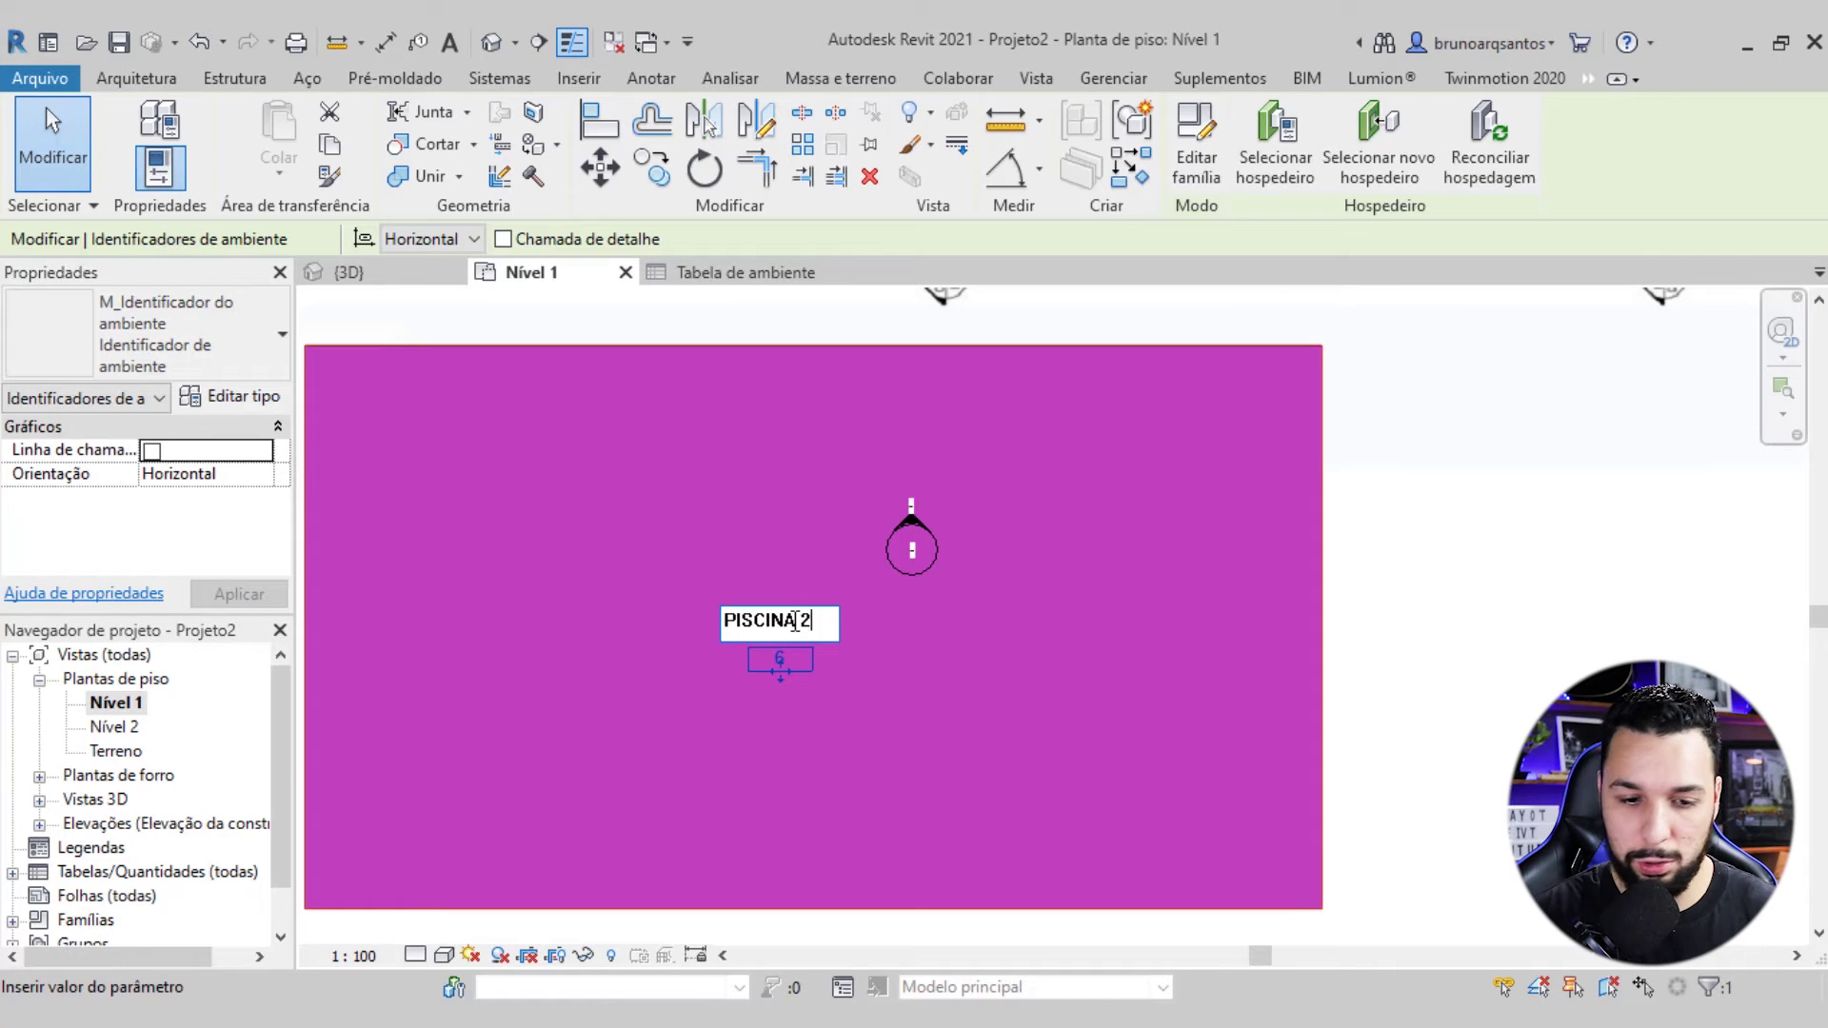
pyautogui.click(912, 611)
pyautogui.scroll(-5, 1084, 636)
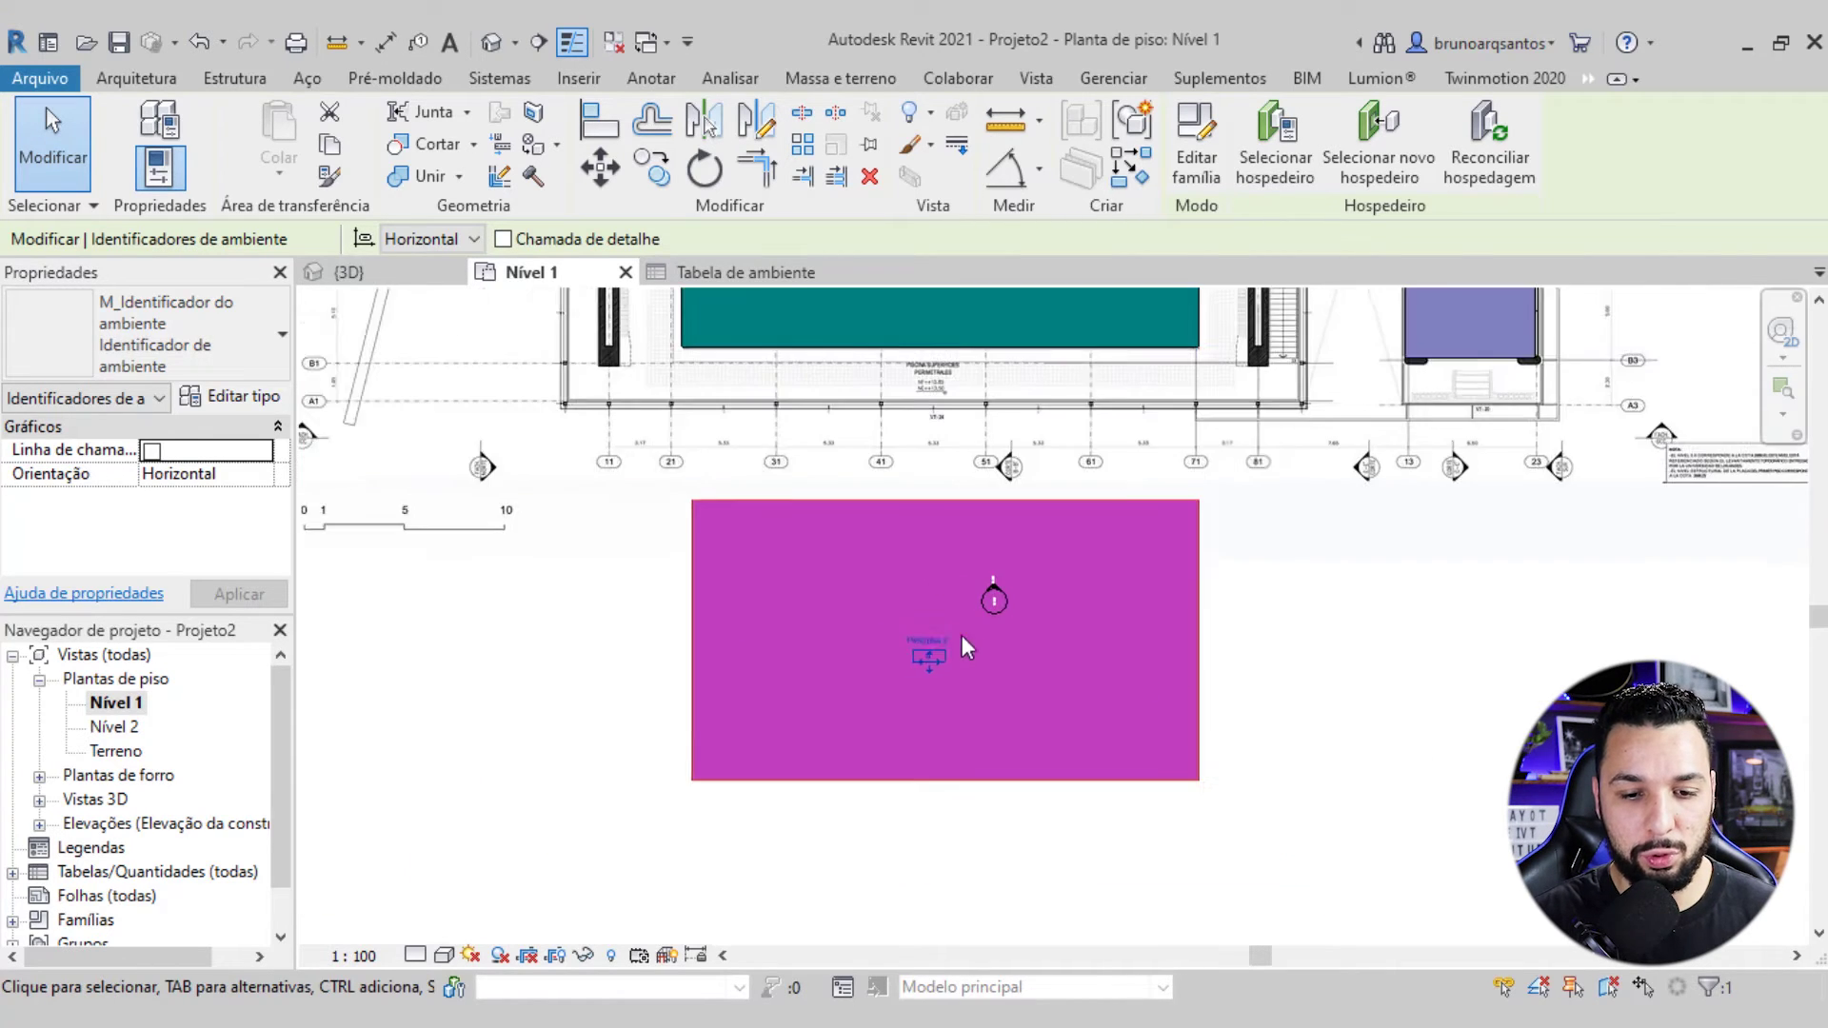
pyautogui.scroll(-2, 1000, 571)
pyautogui.moveTo(1036, 540); pyautogui.dragTo(894, 511, button='middle')
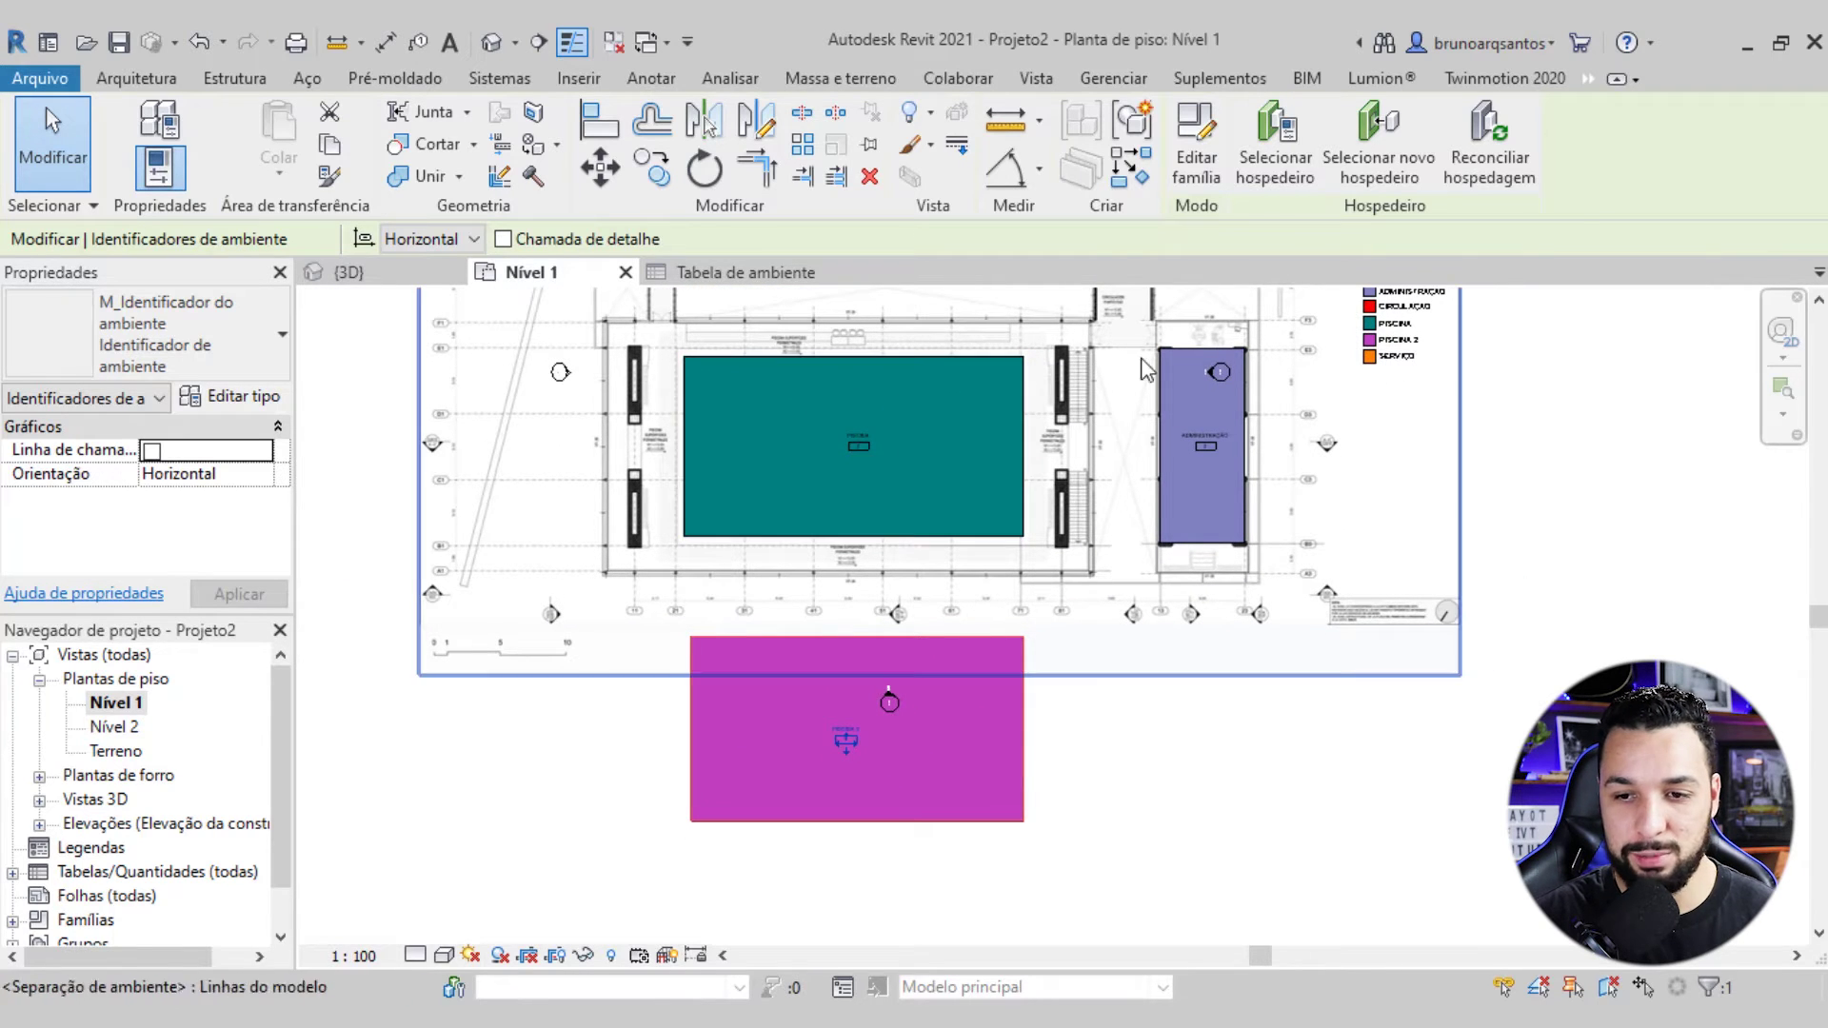
pyautogui.moveTo(1393, 347); pyautogui.dragTo(1300, 440, button='middle')
# Recolour PISCINA 2 teal in the room colour scheme so it matches PISCINA
pyautogui.click(1300, 409)
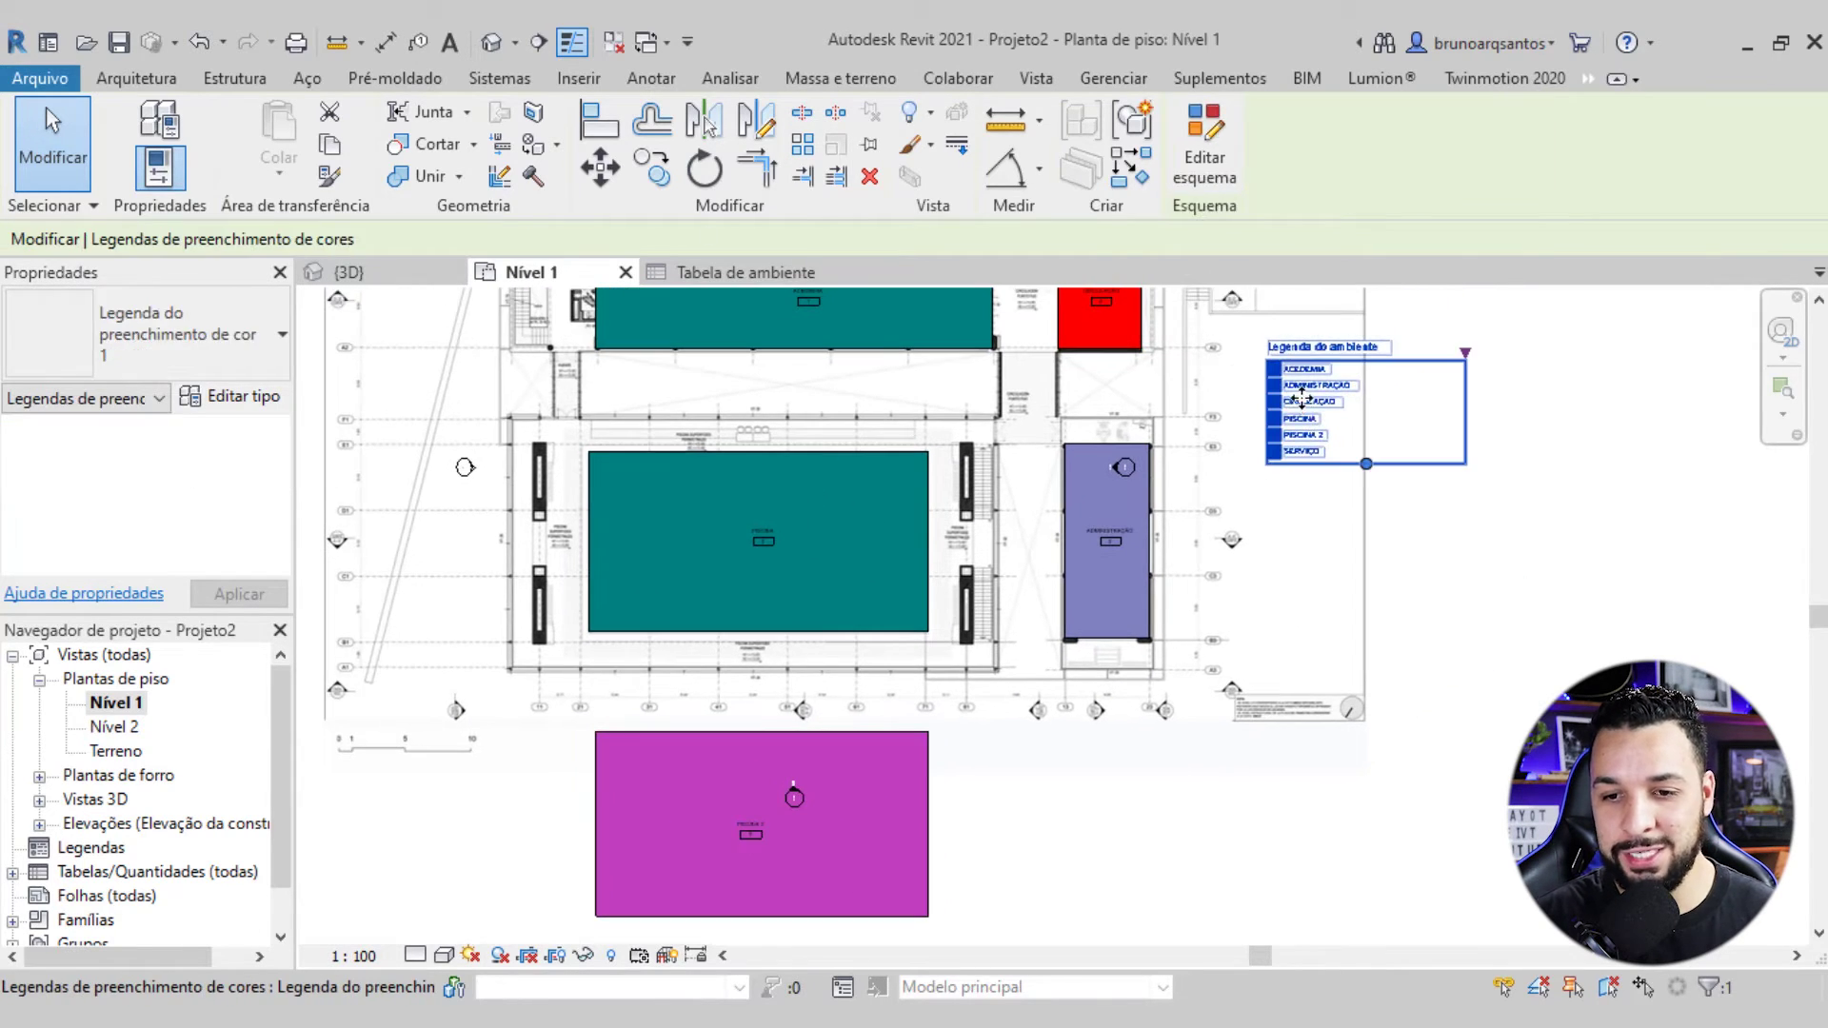
pyautogui.click(1219, 143)
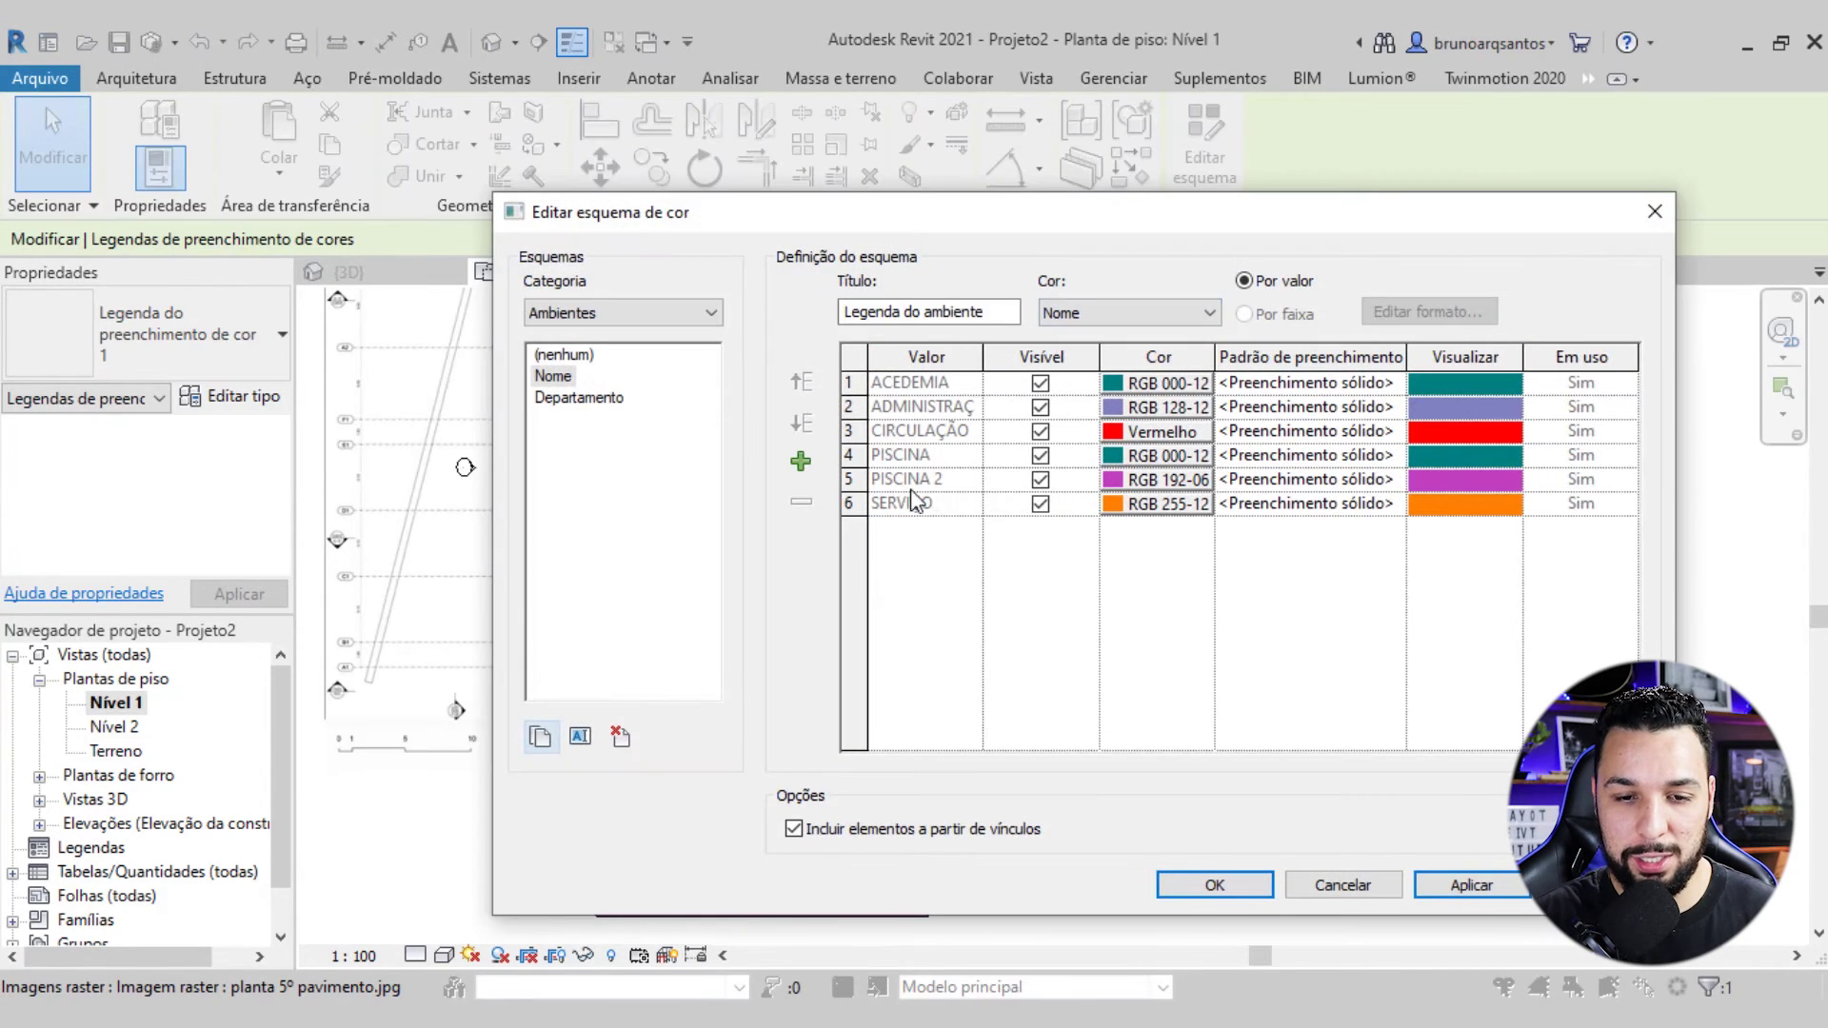
pyautogui.click(1112, 480)
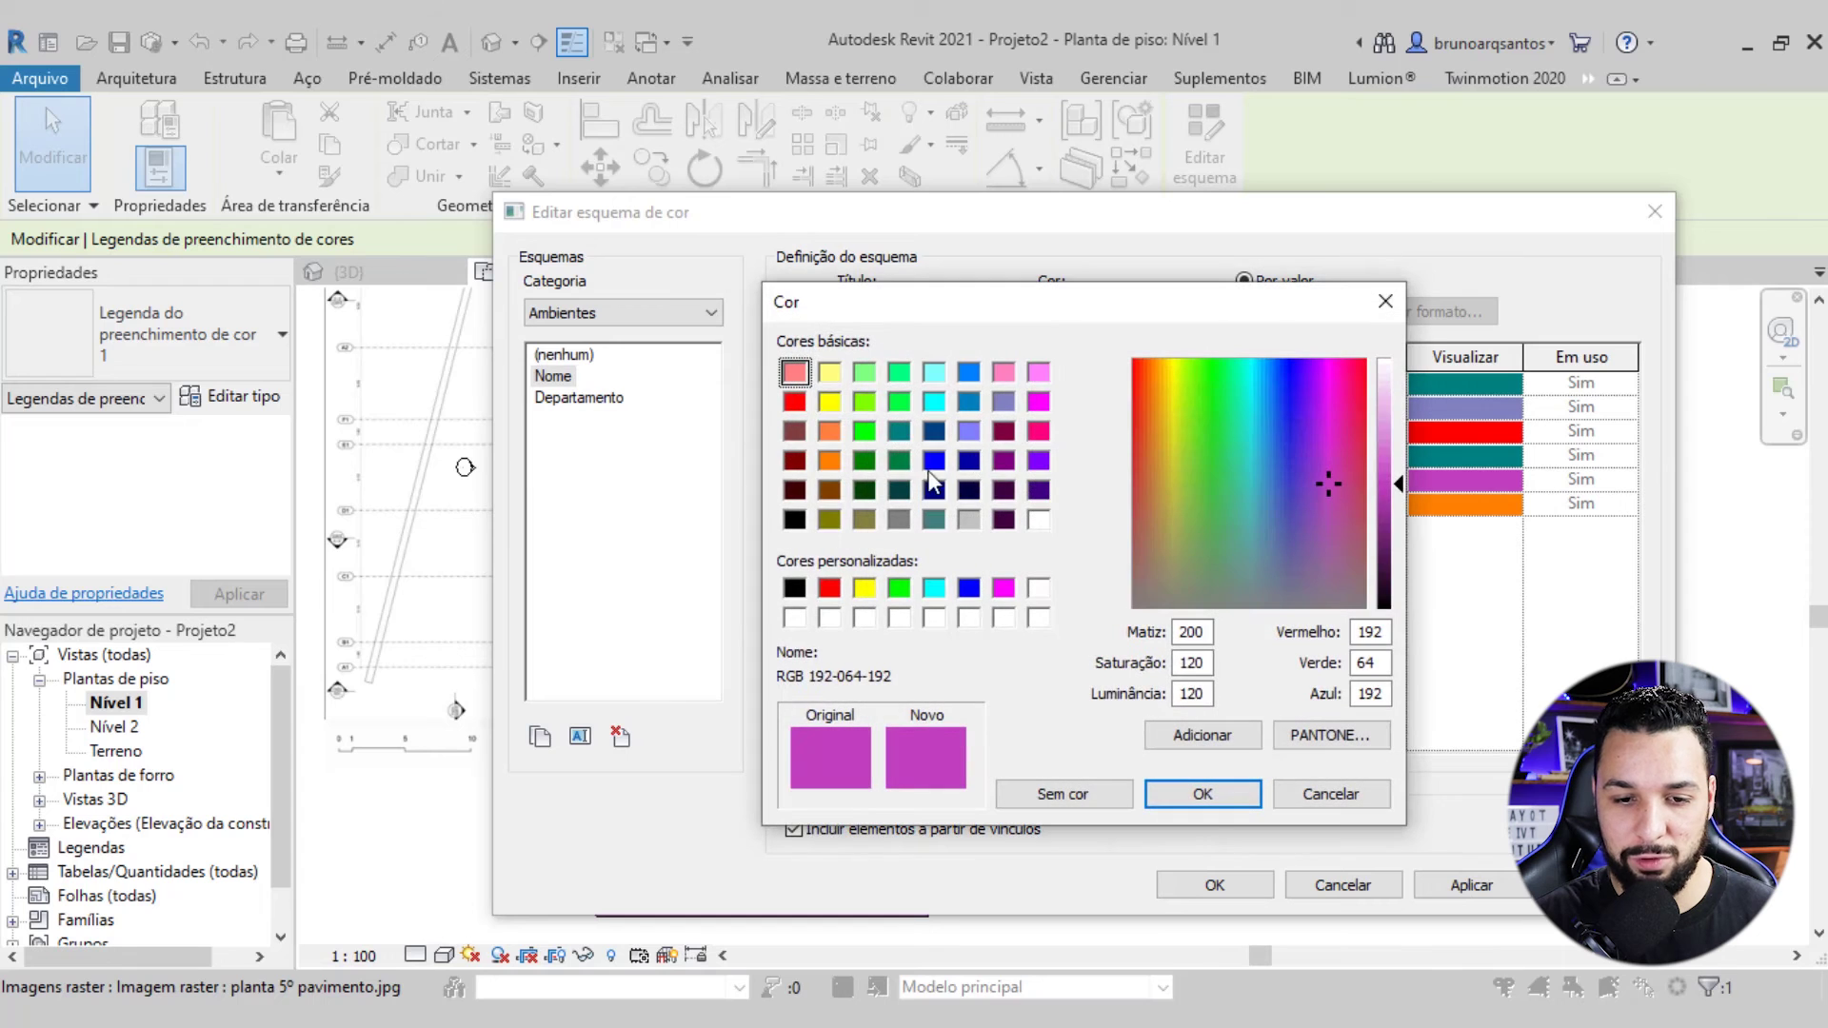
pyautogui.click(896, 429)
pyautogui.click(1189, 796)
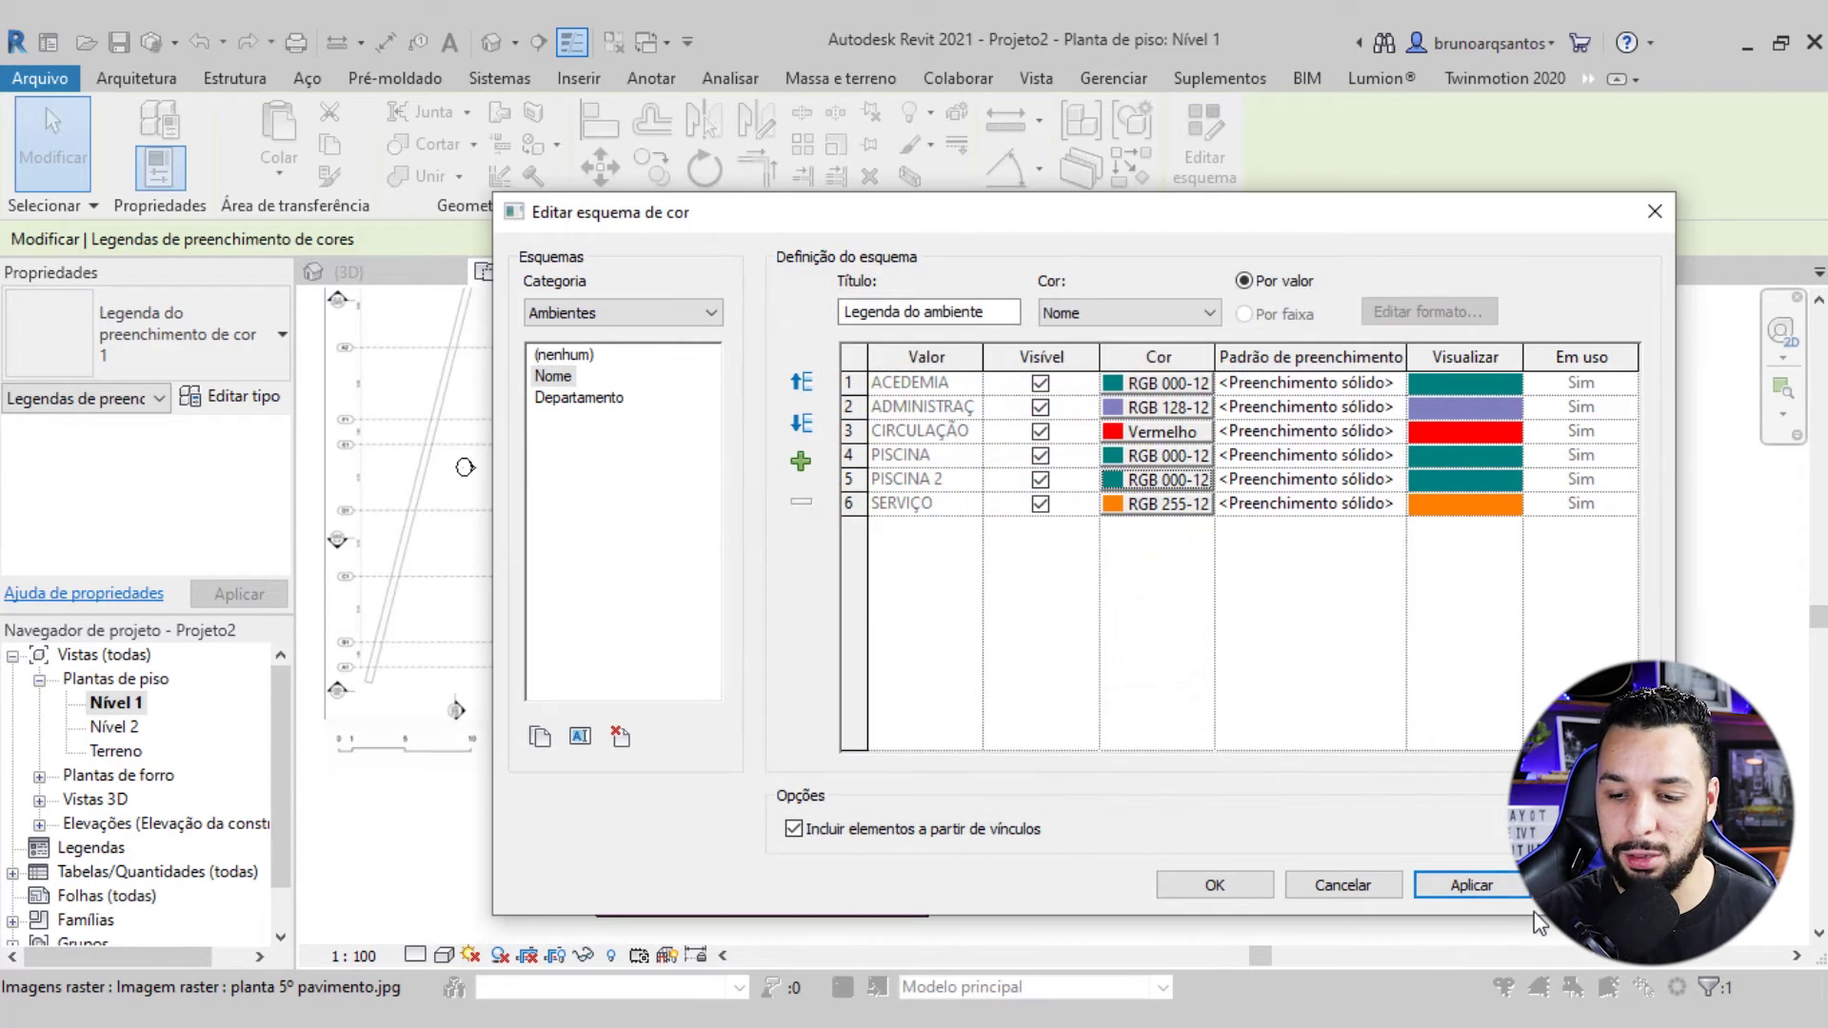
pyautogui.click(1215, 885)
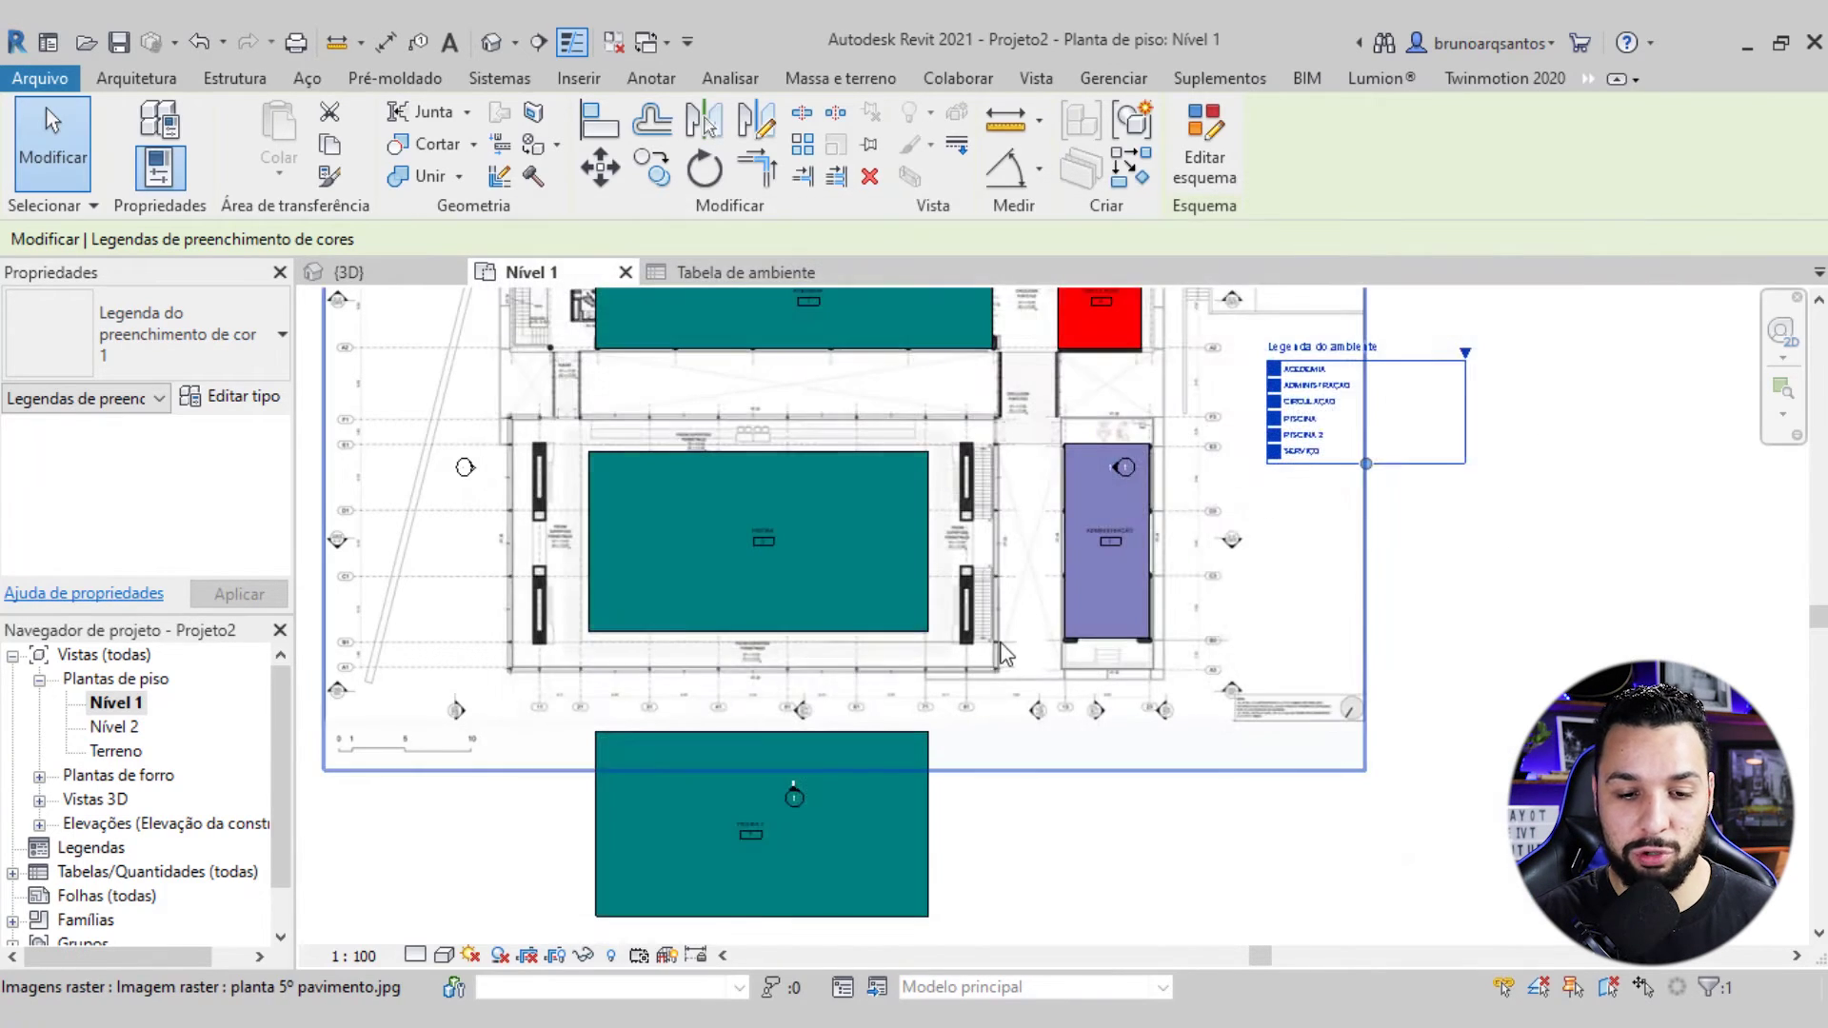
# Bring the lower teal room into view and select the PISCINA 2 room
pyautogui.moveTo(943, 645); pyautogui.dragTo(926, 533, button='middle')
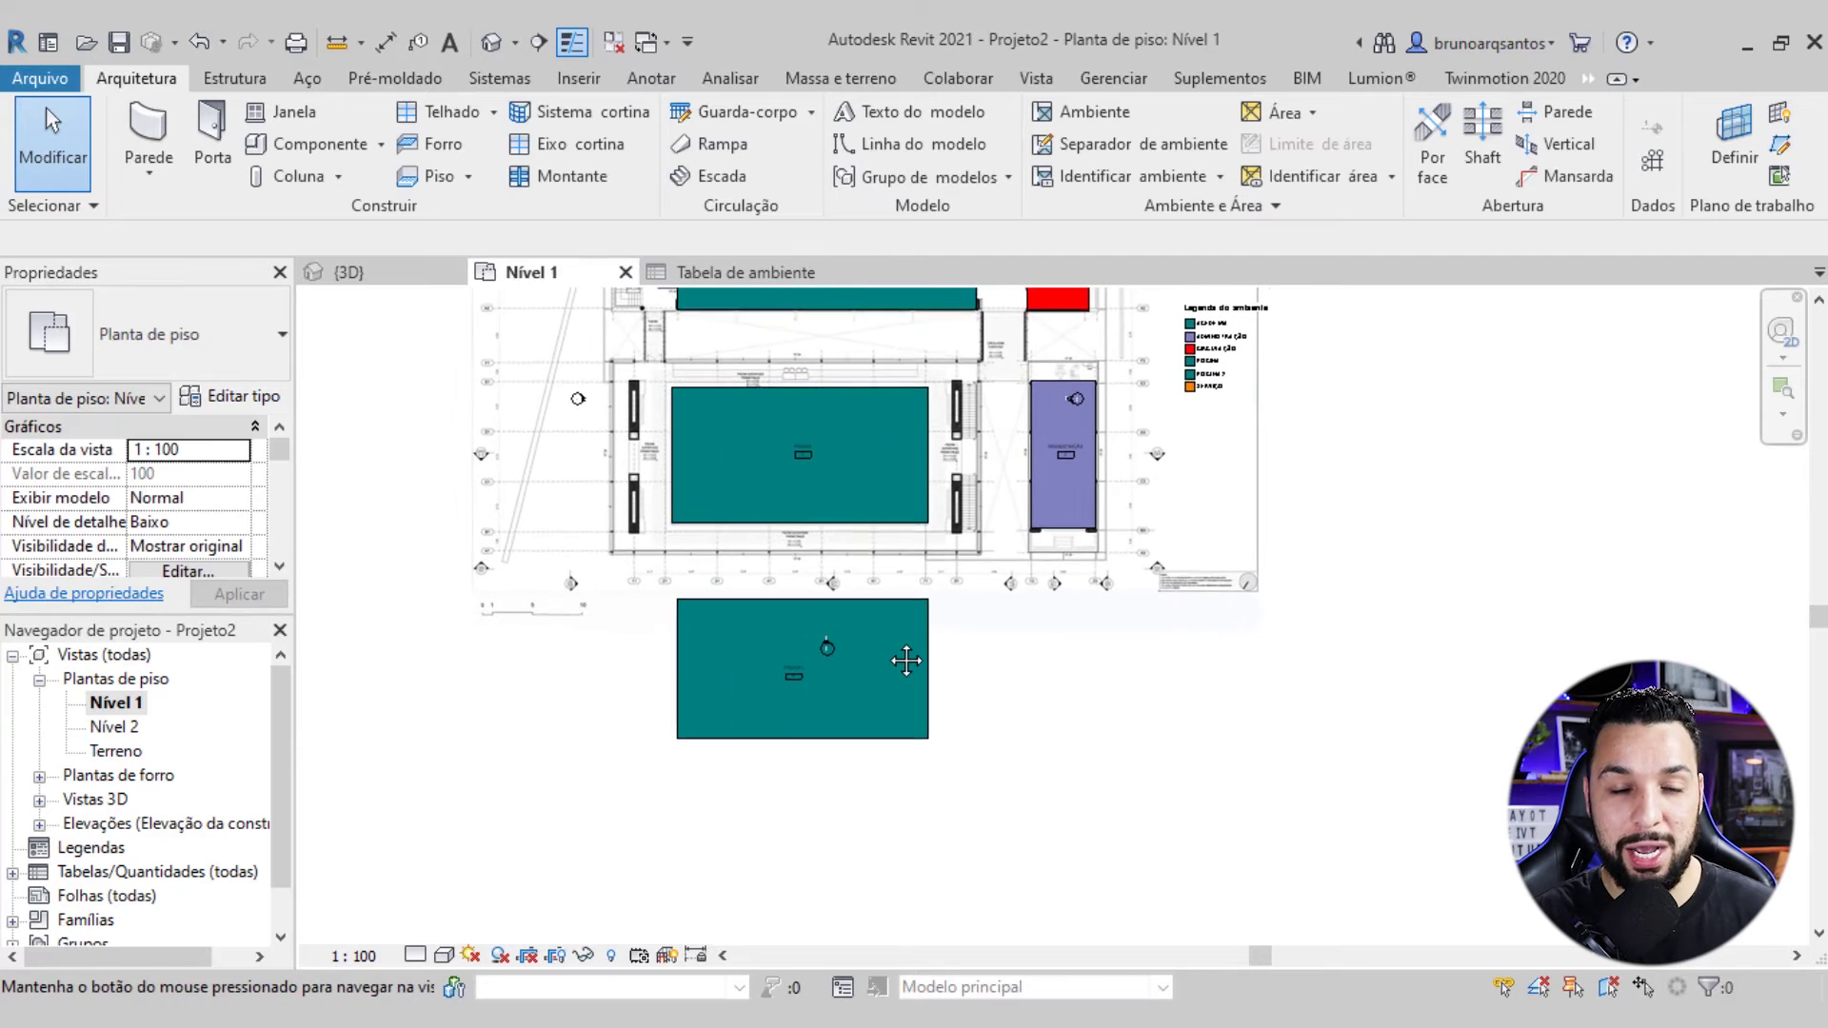
pyautogui.scroll(1, 890, 648)
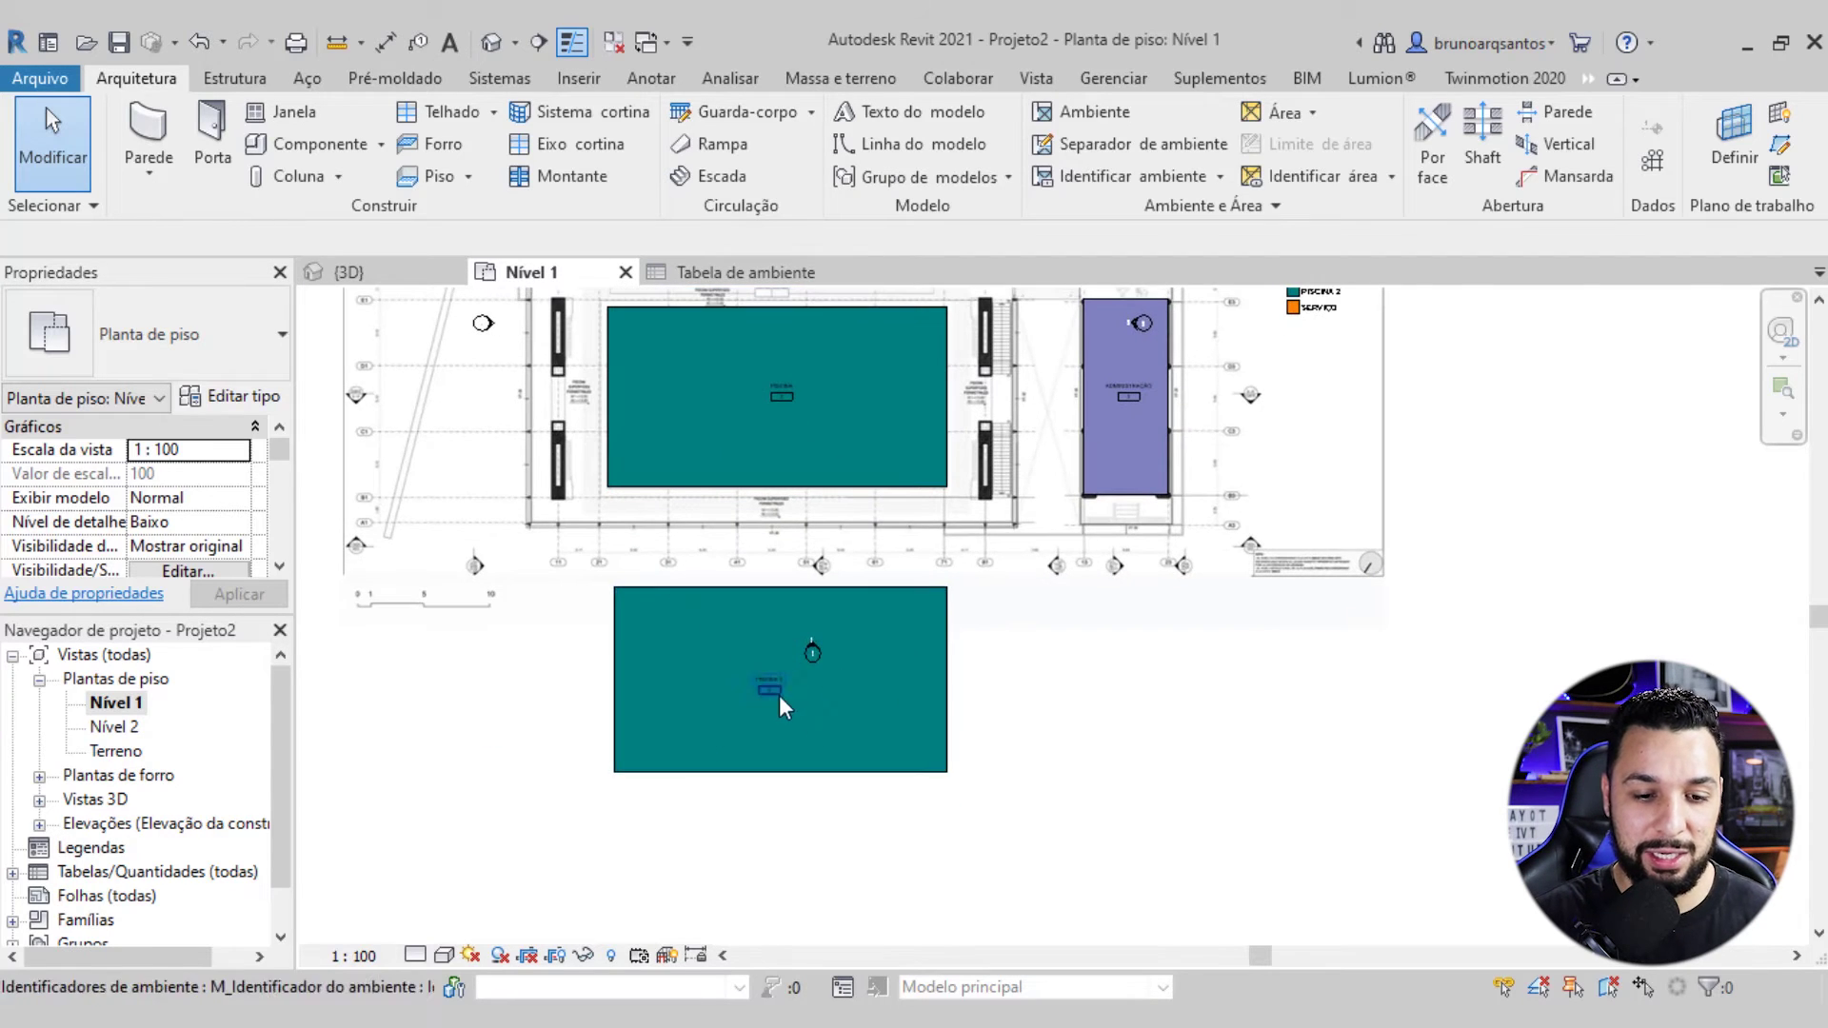
pyautogui.scroll(2, 768, 705)
pyautogui.scroll(-2, 869, 714)
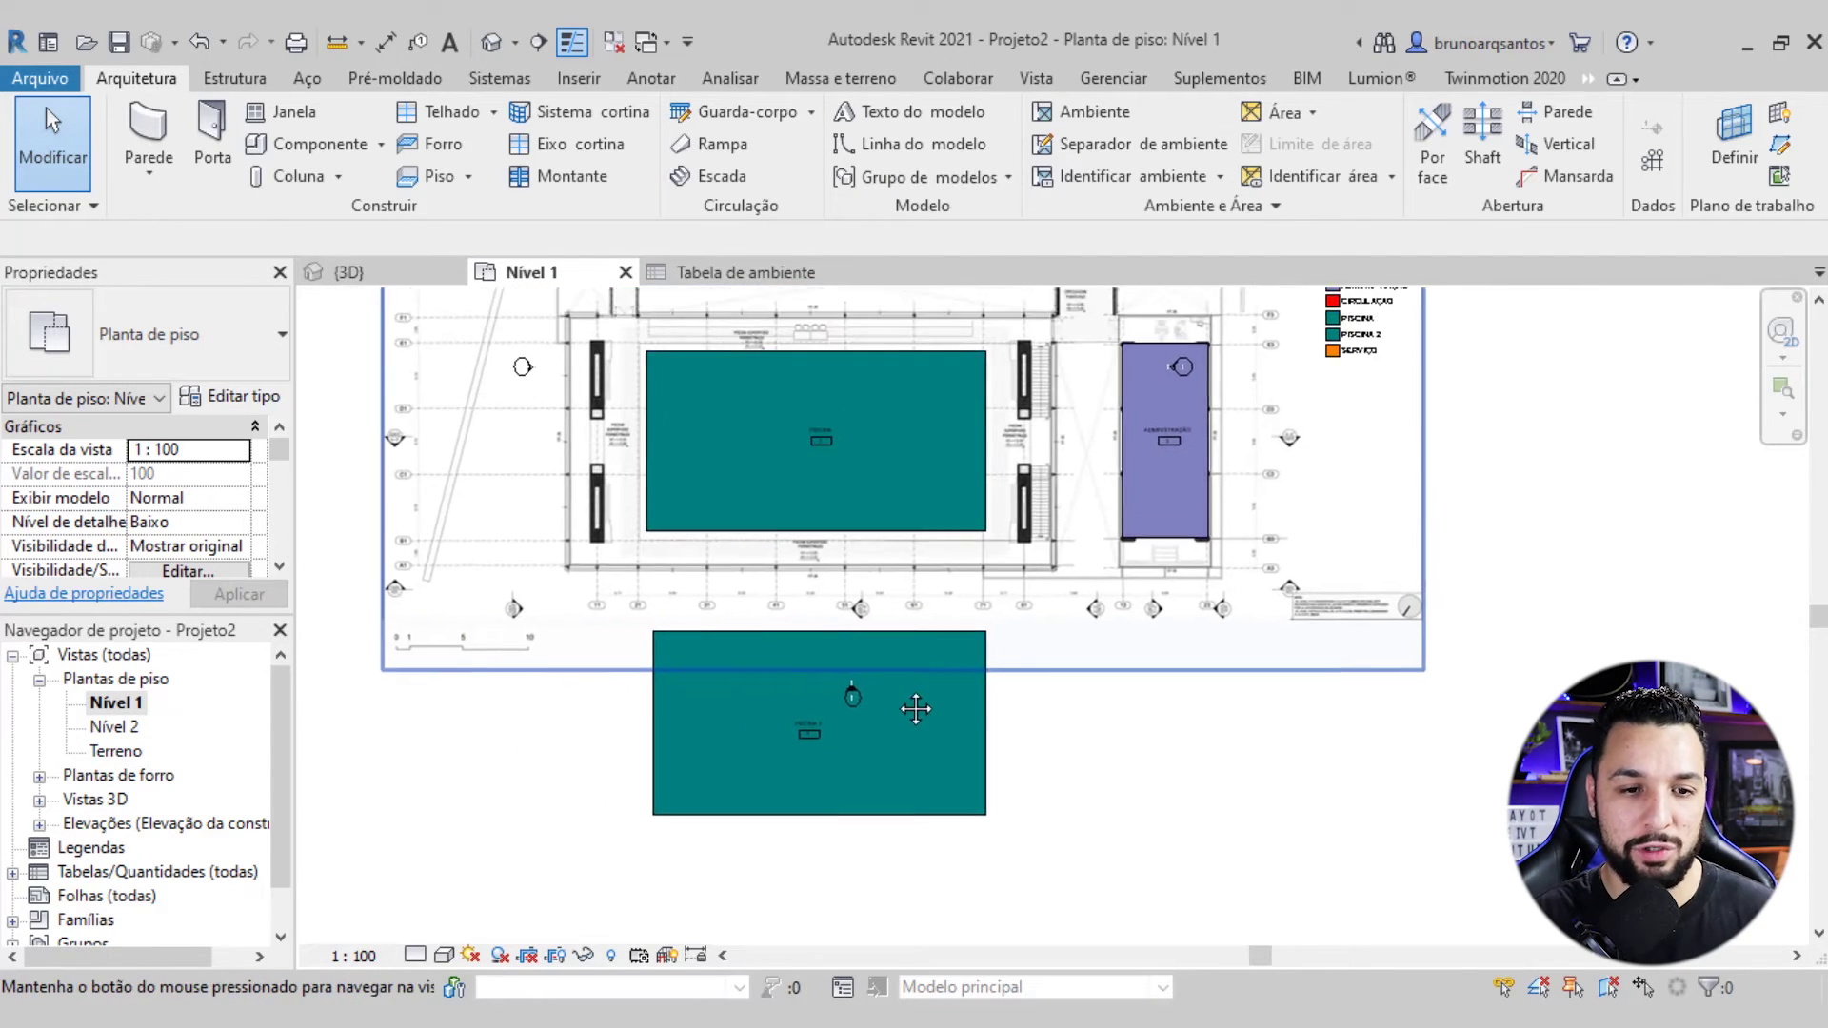
pyautogui.scroll(-1, 918, 702)
pyautogui.click(813, 712)
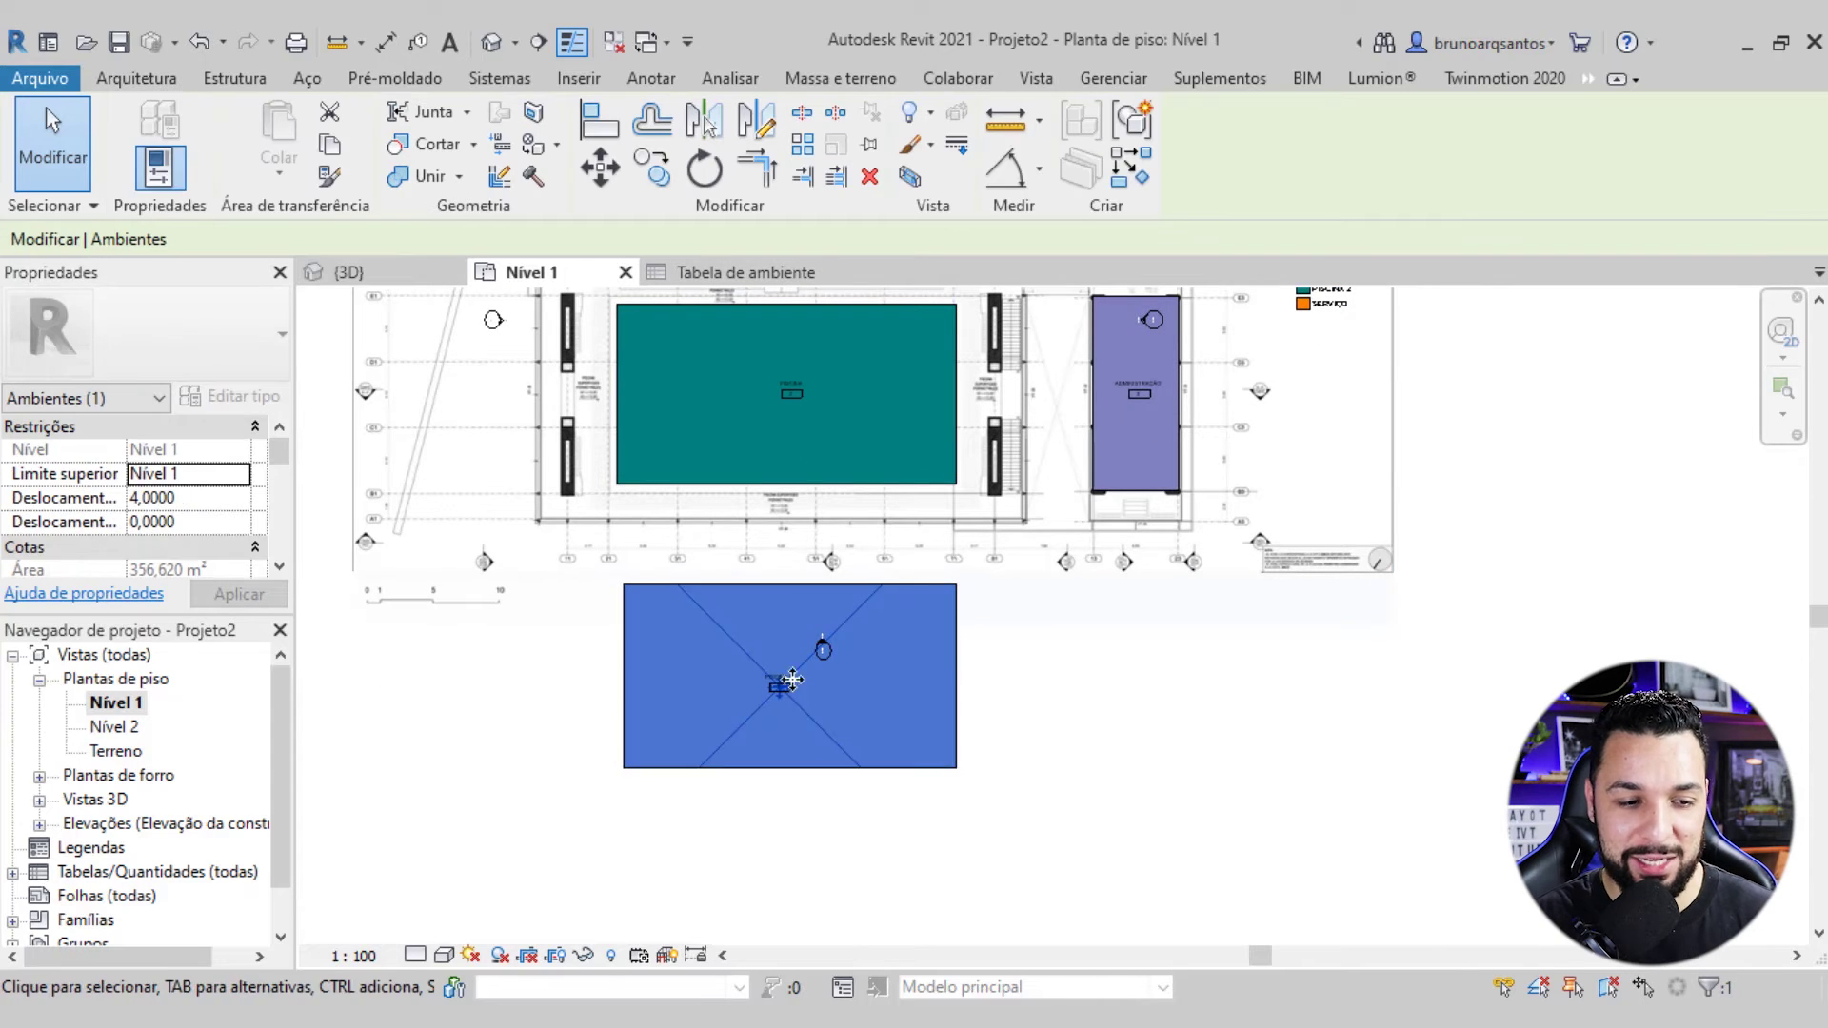
# Set the selected room's Comentários to PISCINA in Properties
pyautogui.scroll(-3, 245, 522)
pyautogui.scroll(-3, 190, 521)
pyautogui.scroll(1, 150, 522)
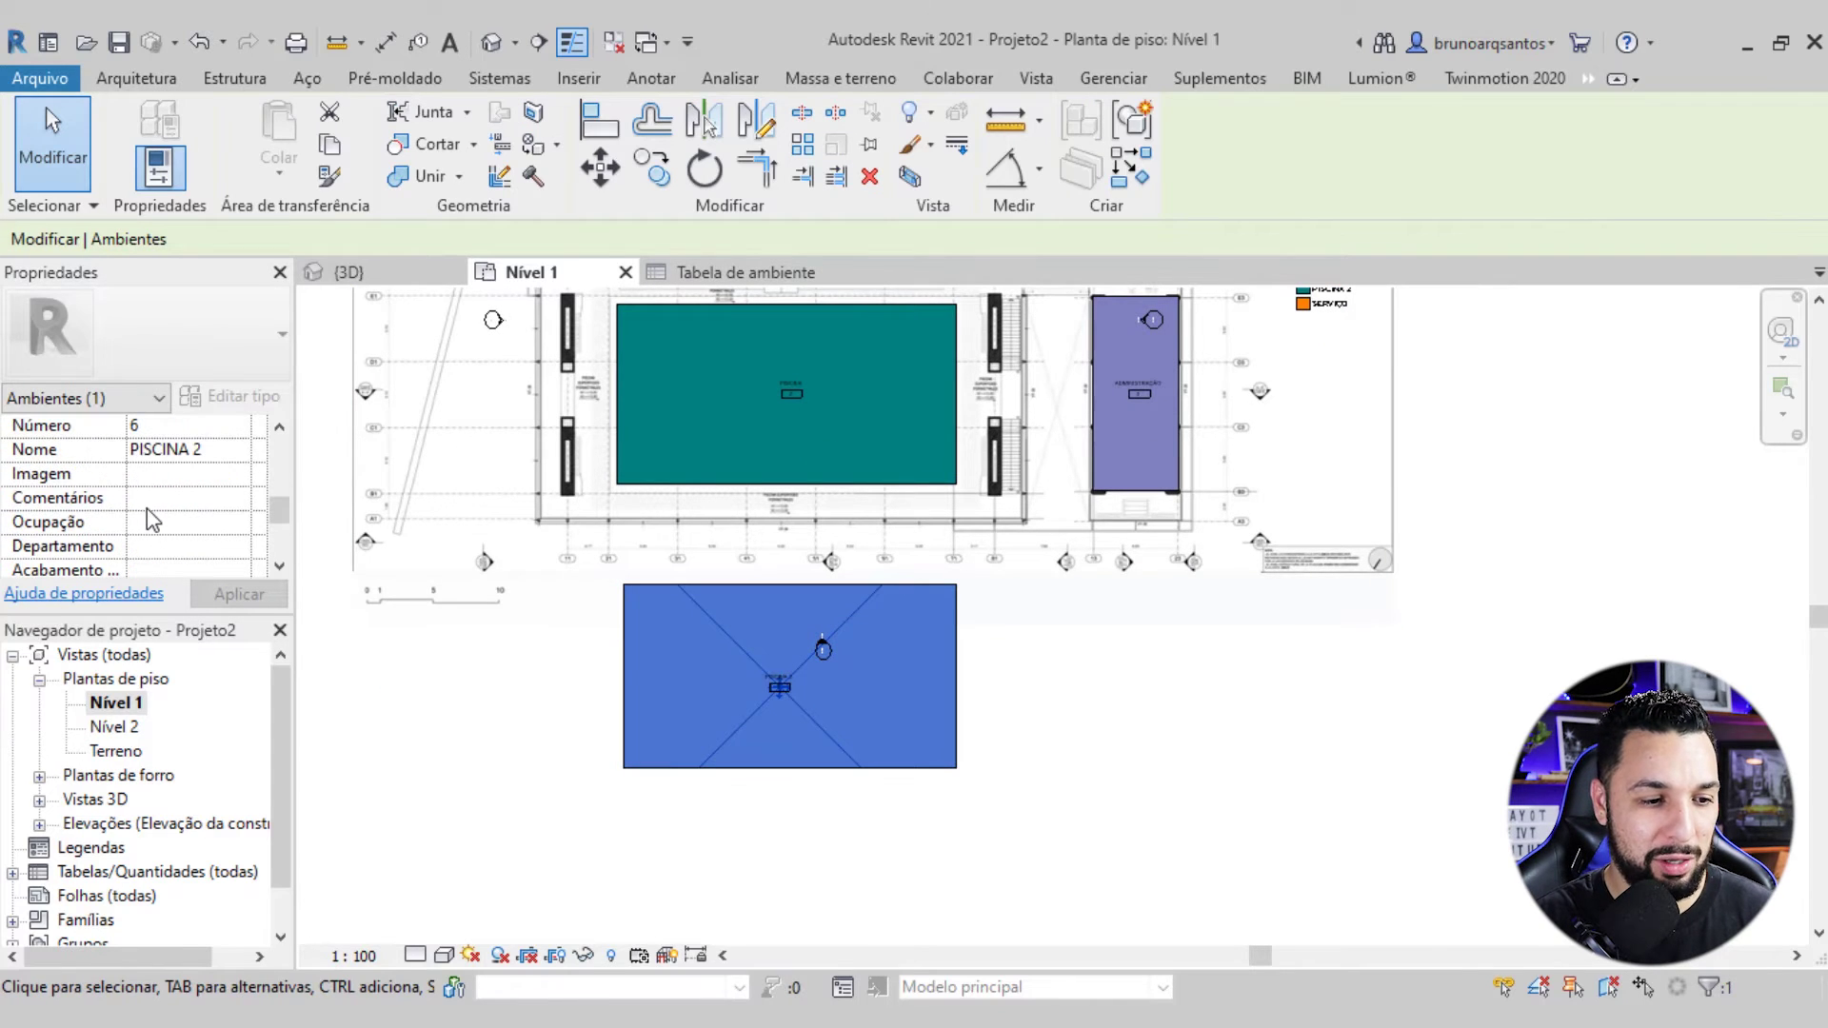
pyautogui.click(159, 502)
pyautogui.click(238, 498)
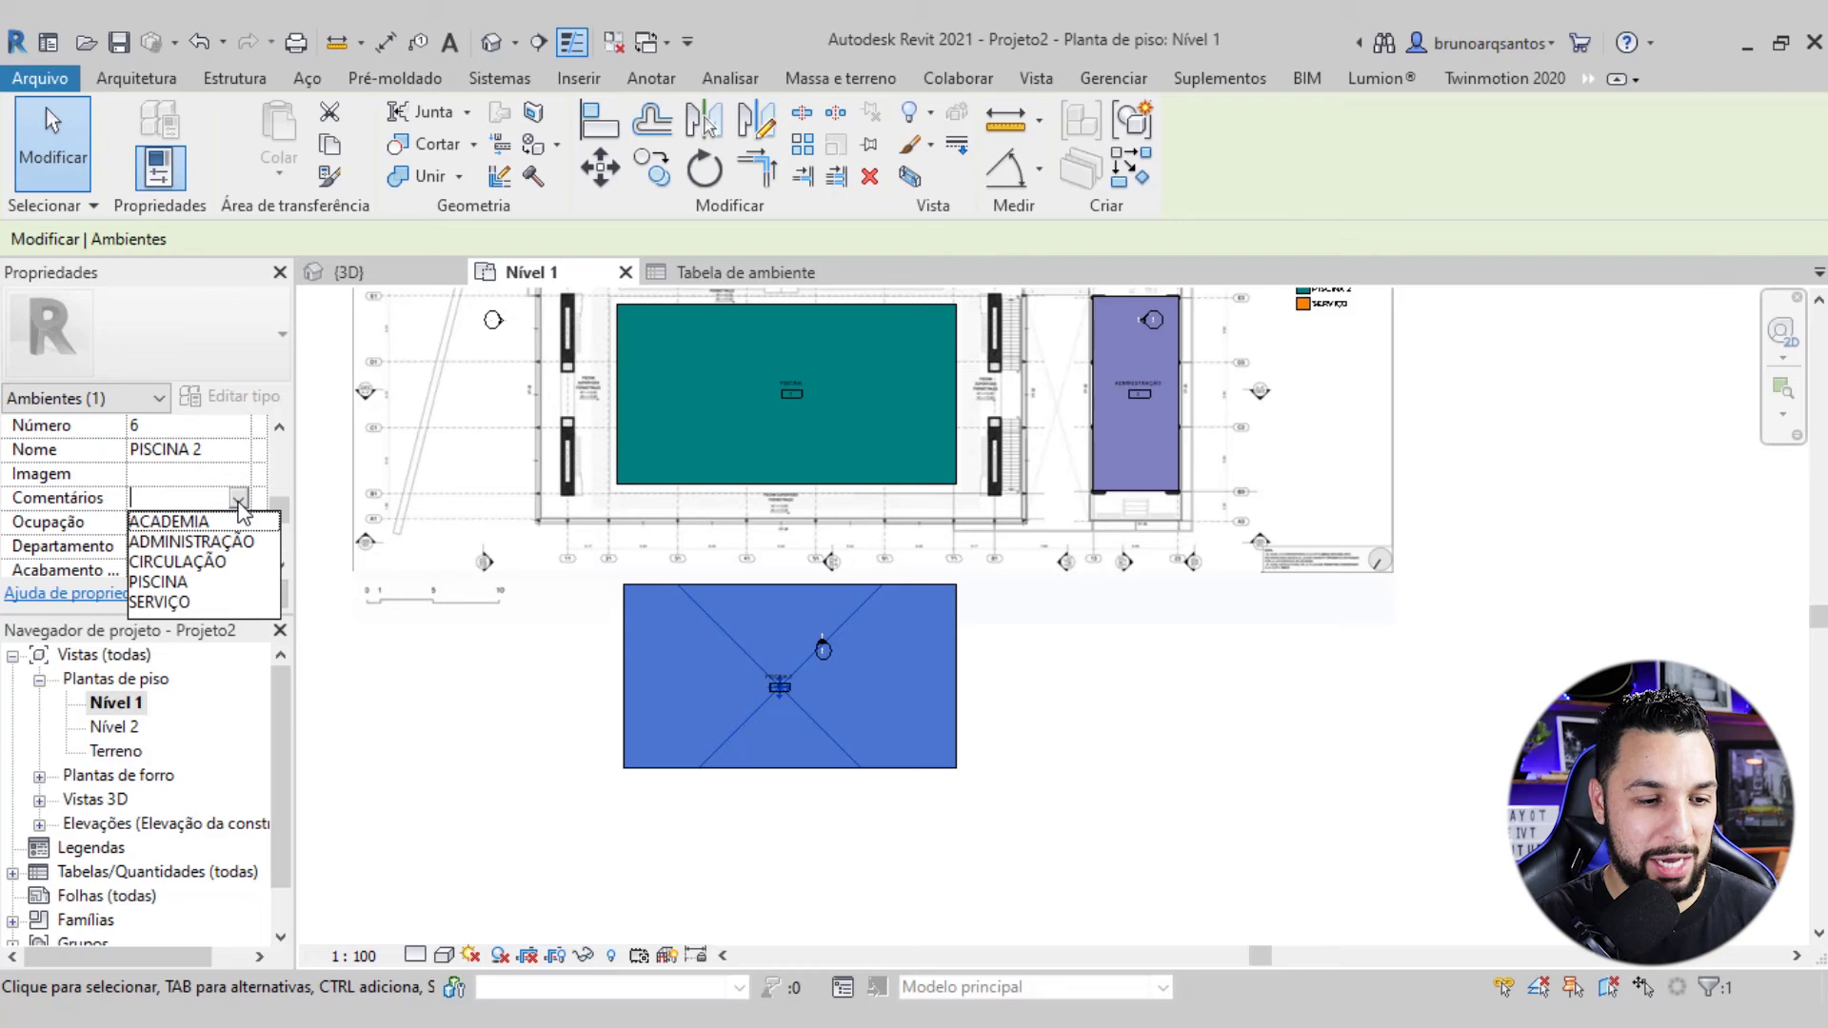
pyautogui.click(171, 582)
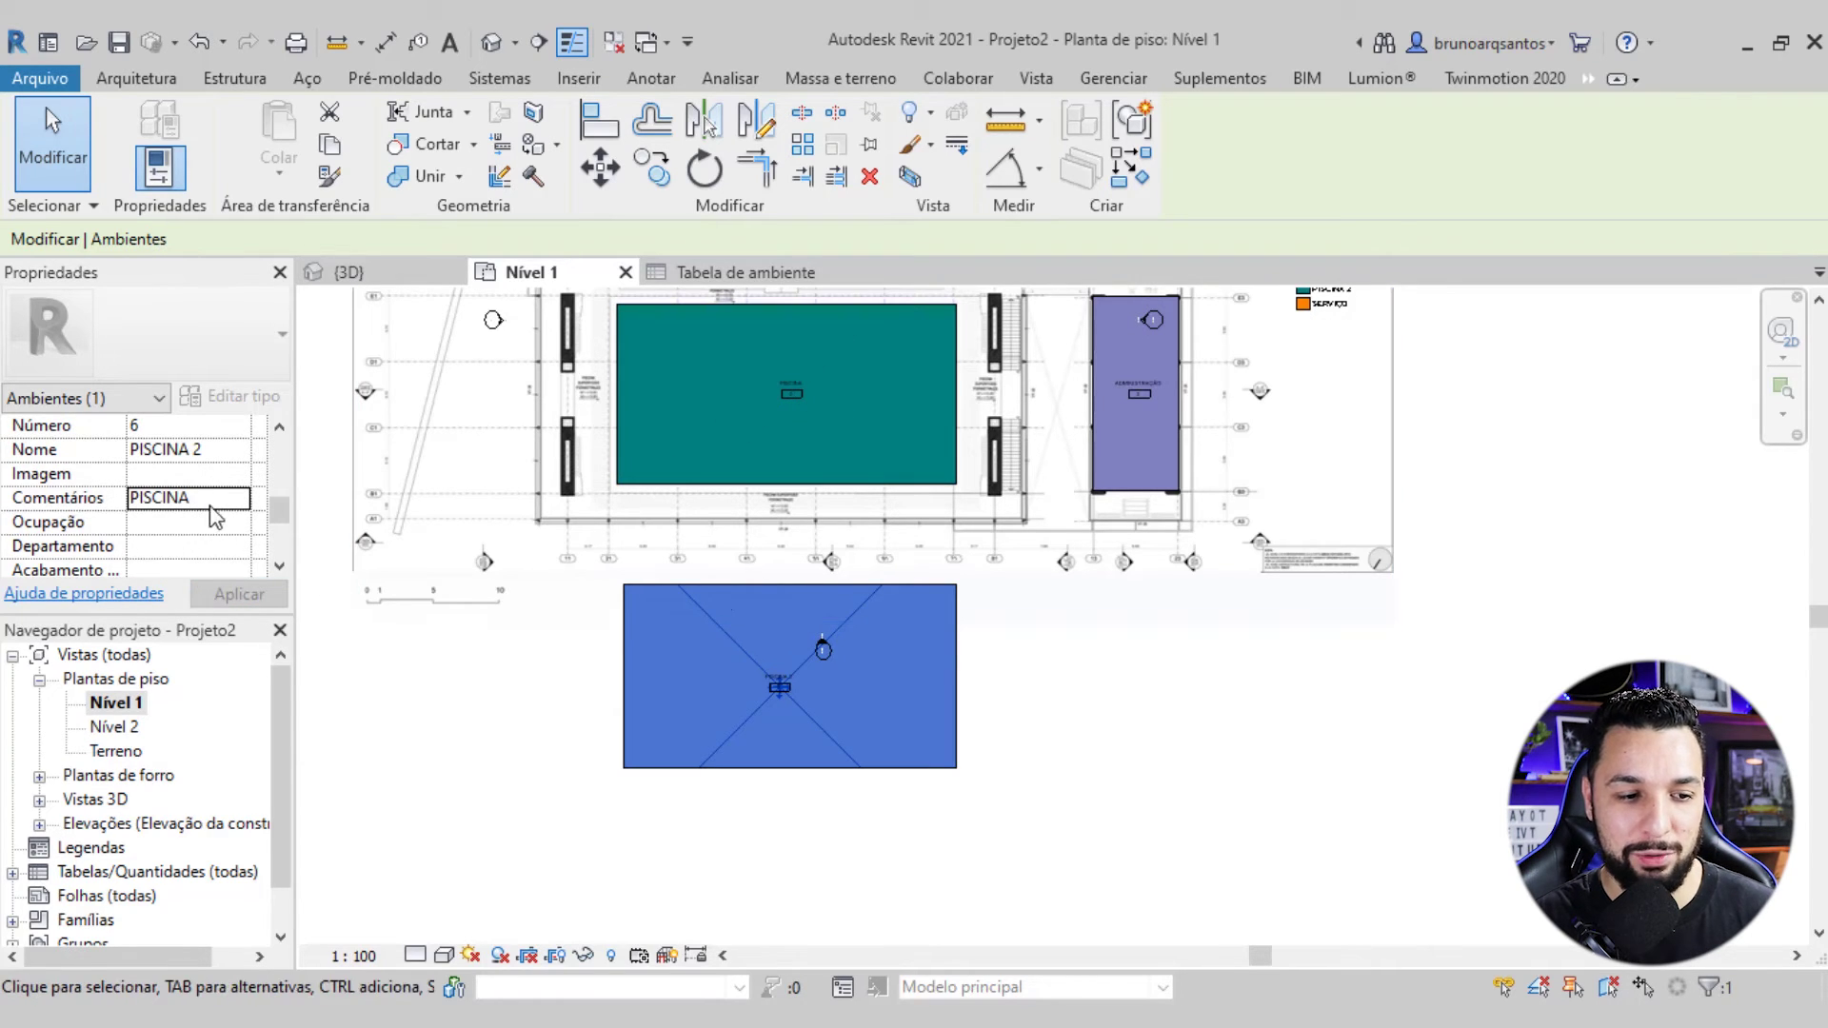
pyautogui.moveTo(598, 488); pyautogui.dragTo(591, 530, button='middle')
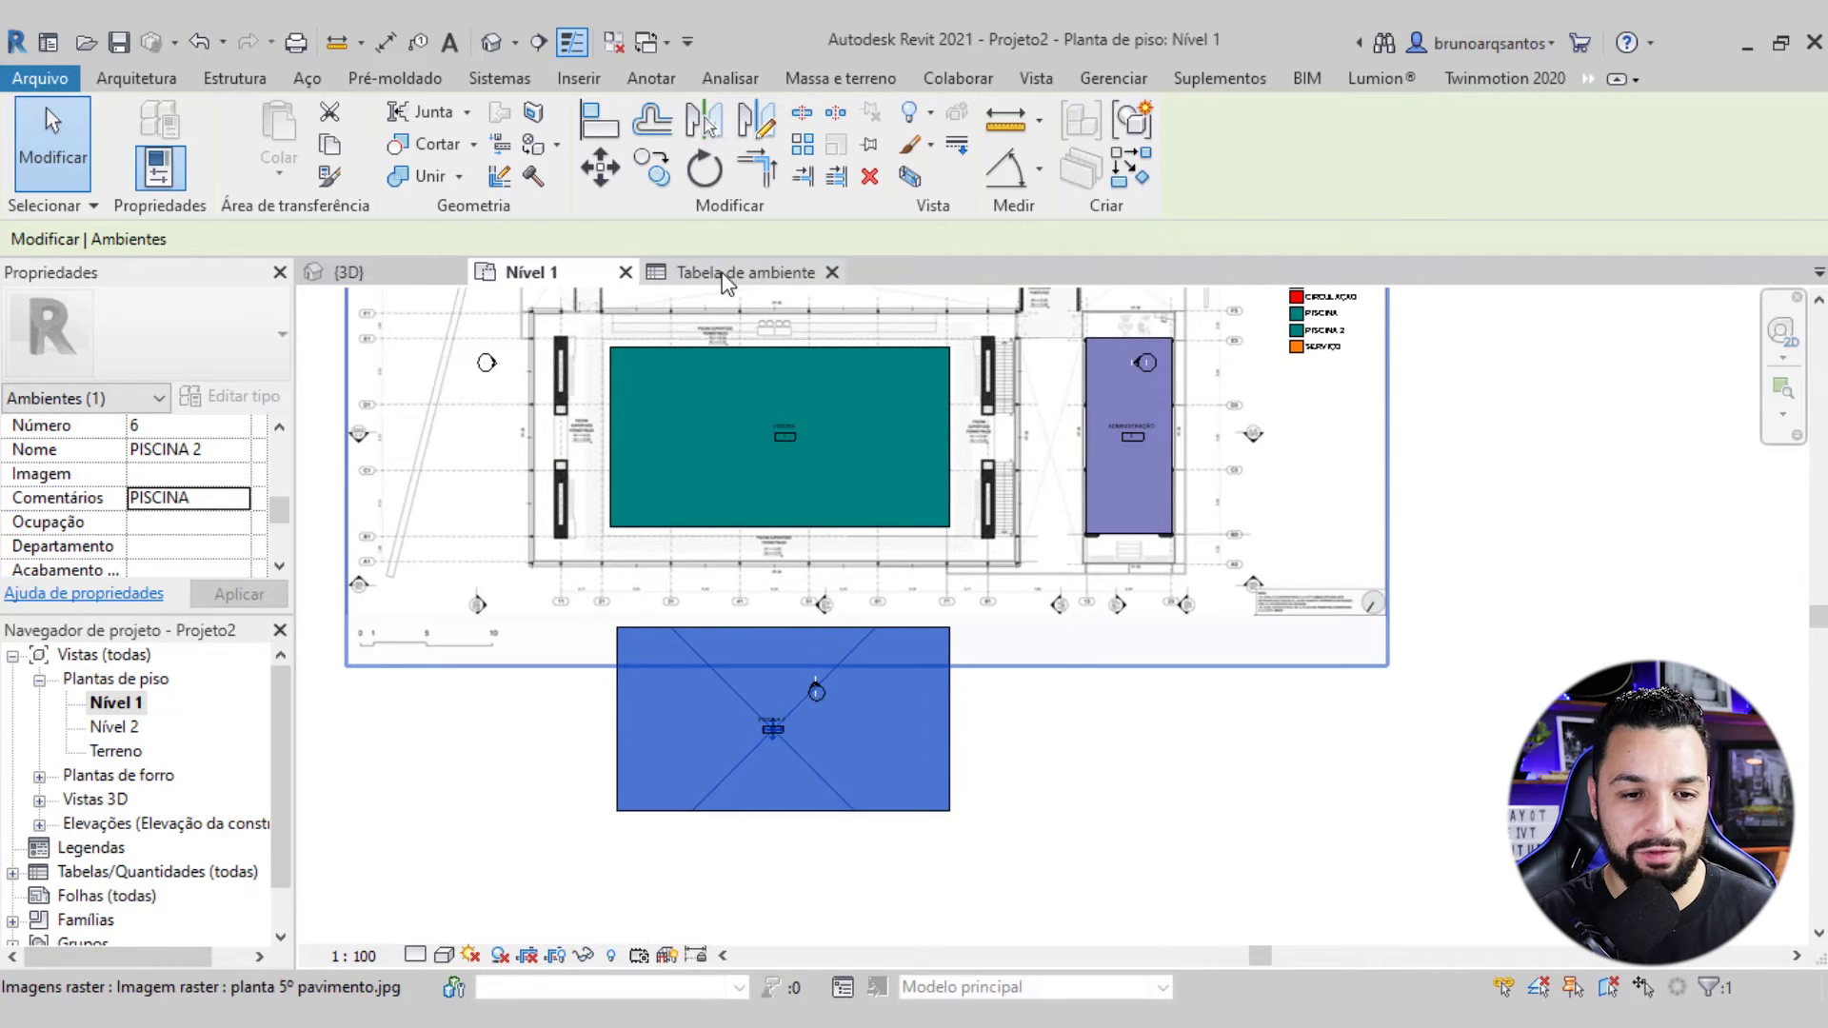
# Review the PISCINA and PISCINA 2 rows in Tabela de ambiente, then open Classificar/Agrupar
pyautogui.click(723, 275)
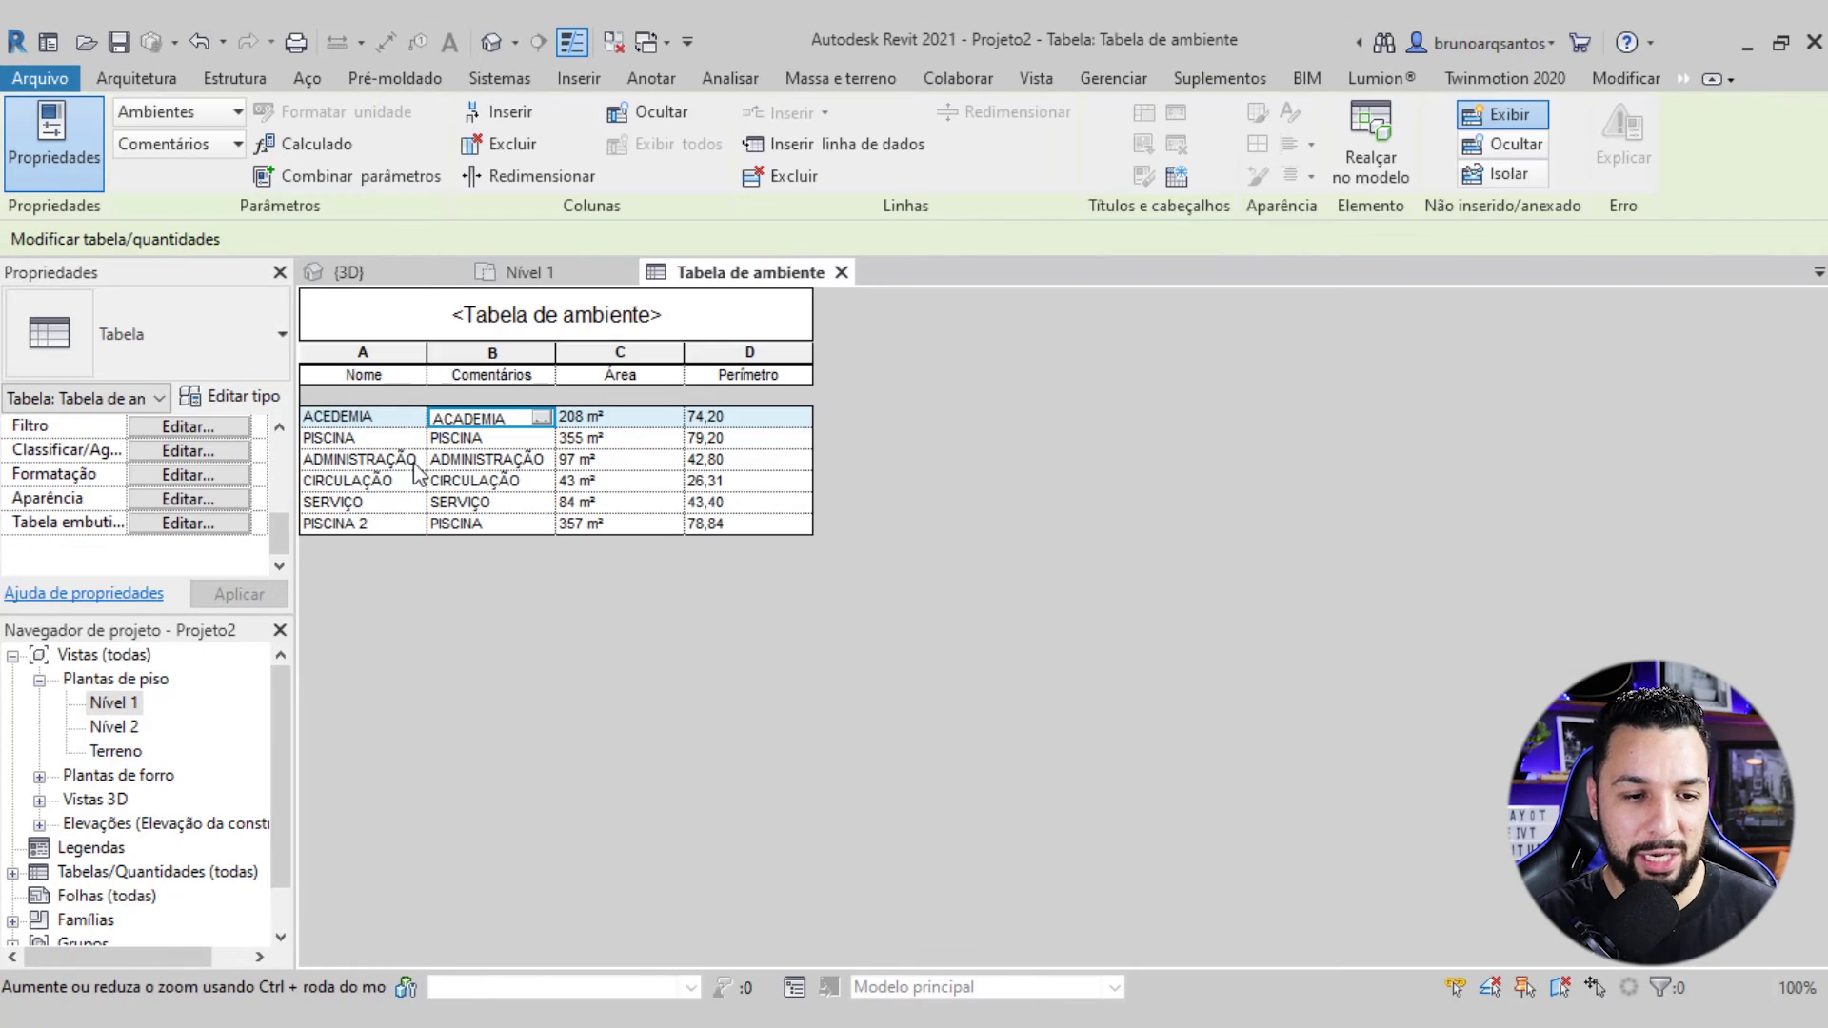
pyautogui.click(360, 438)
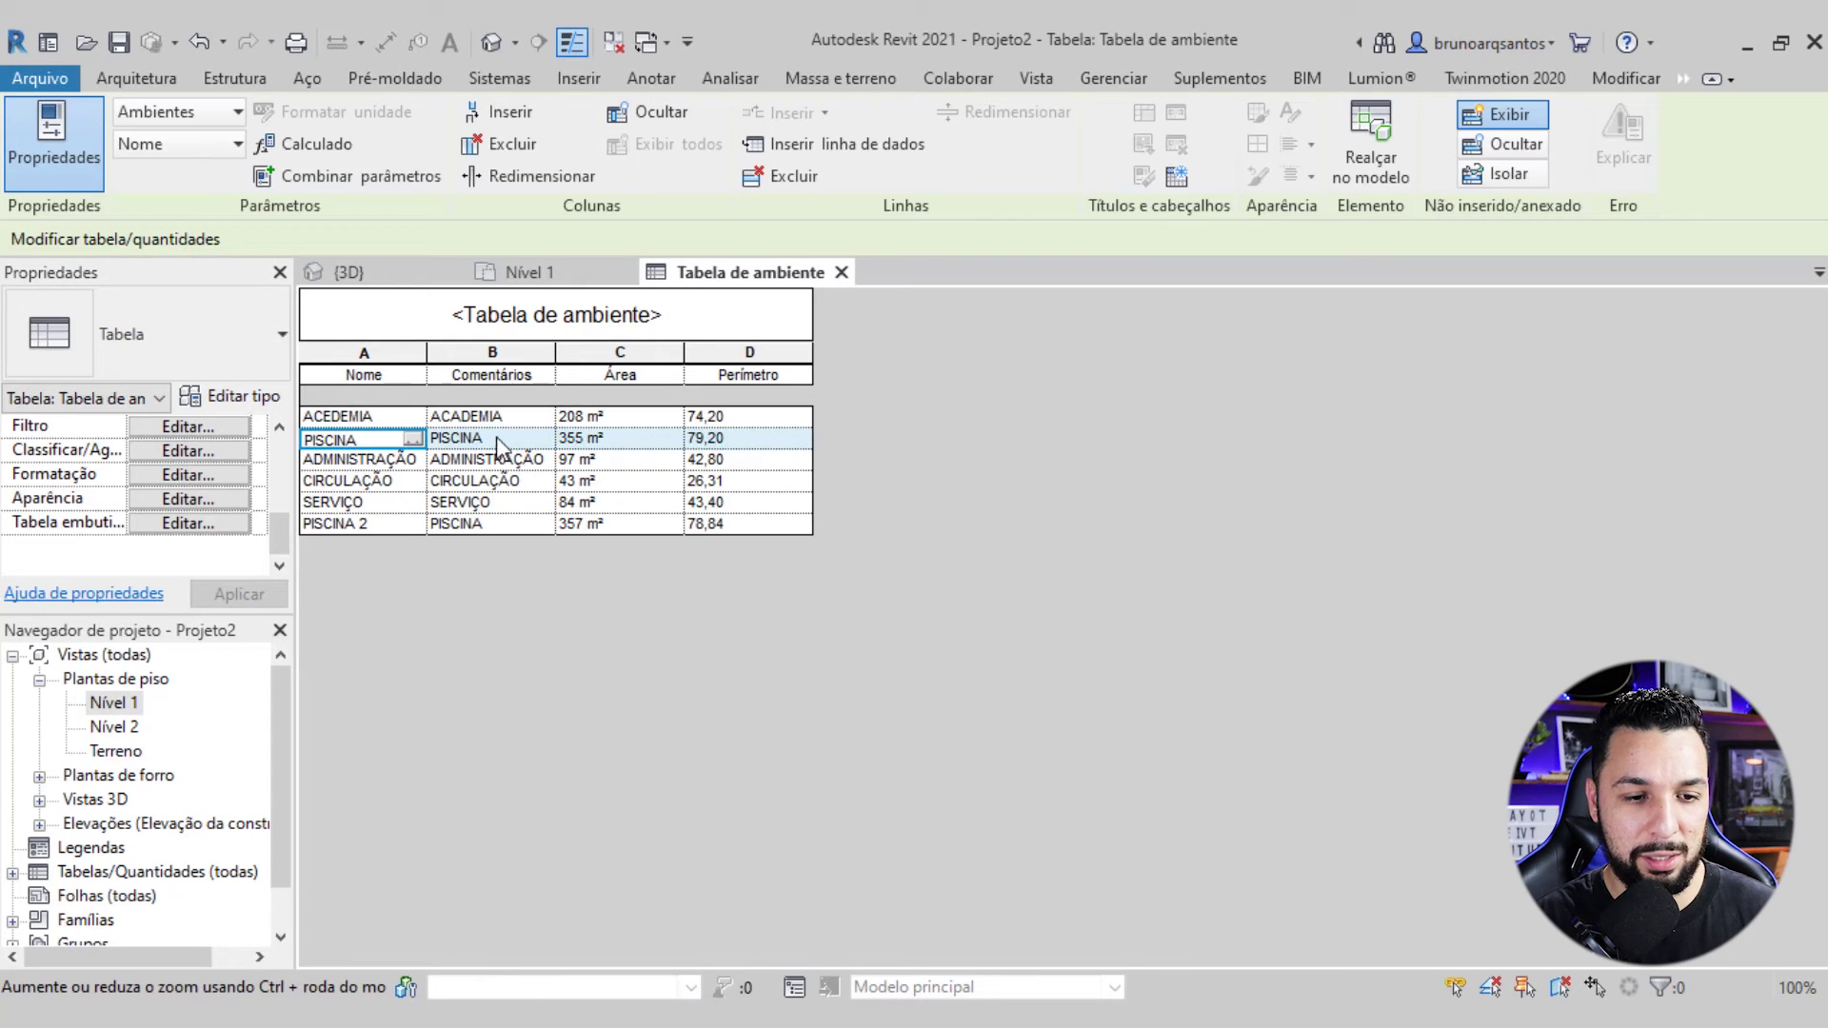
pyautogui.click(337, 528)
pyautogui.click(486, 527)
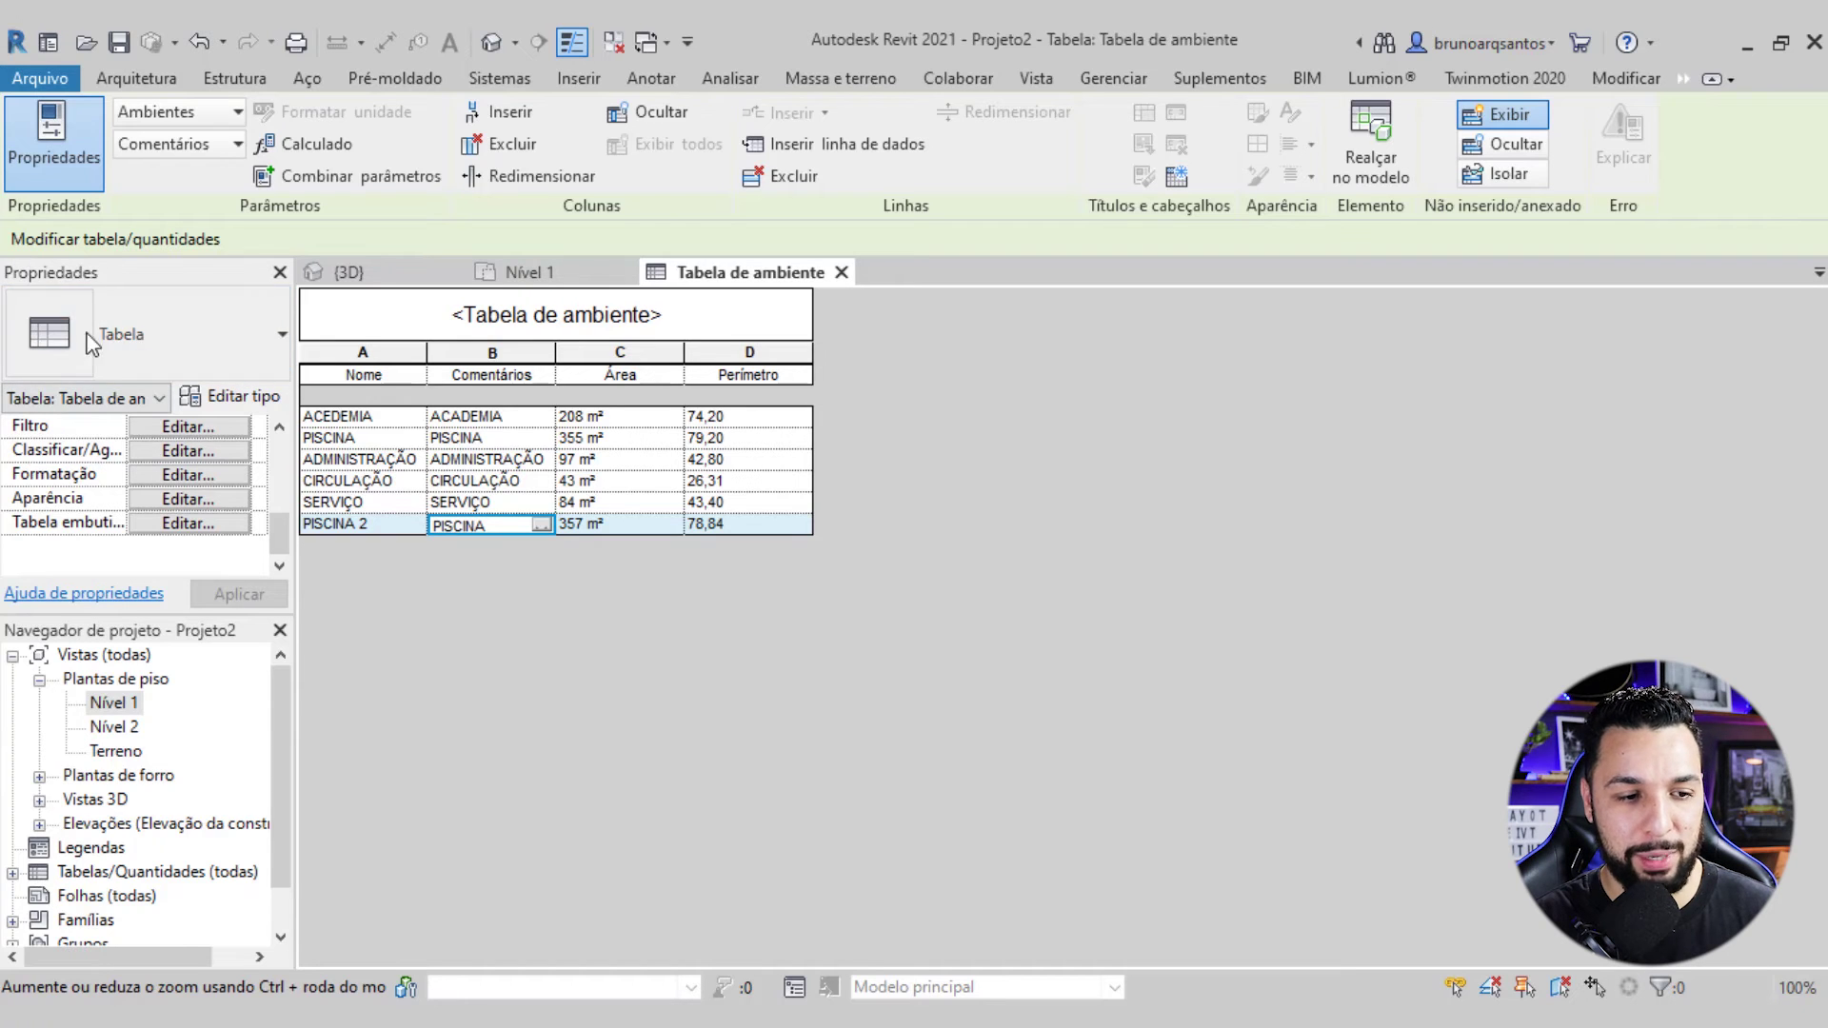
pyautogui.click(187, 450)
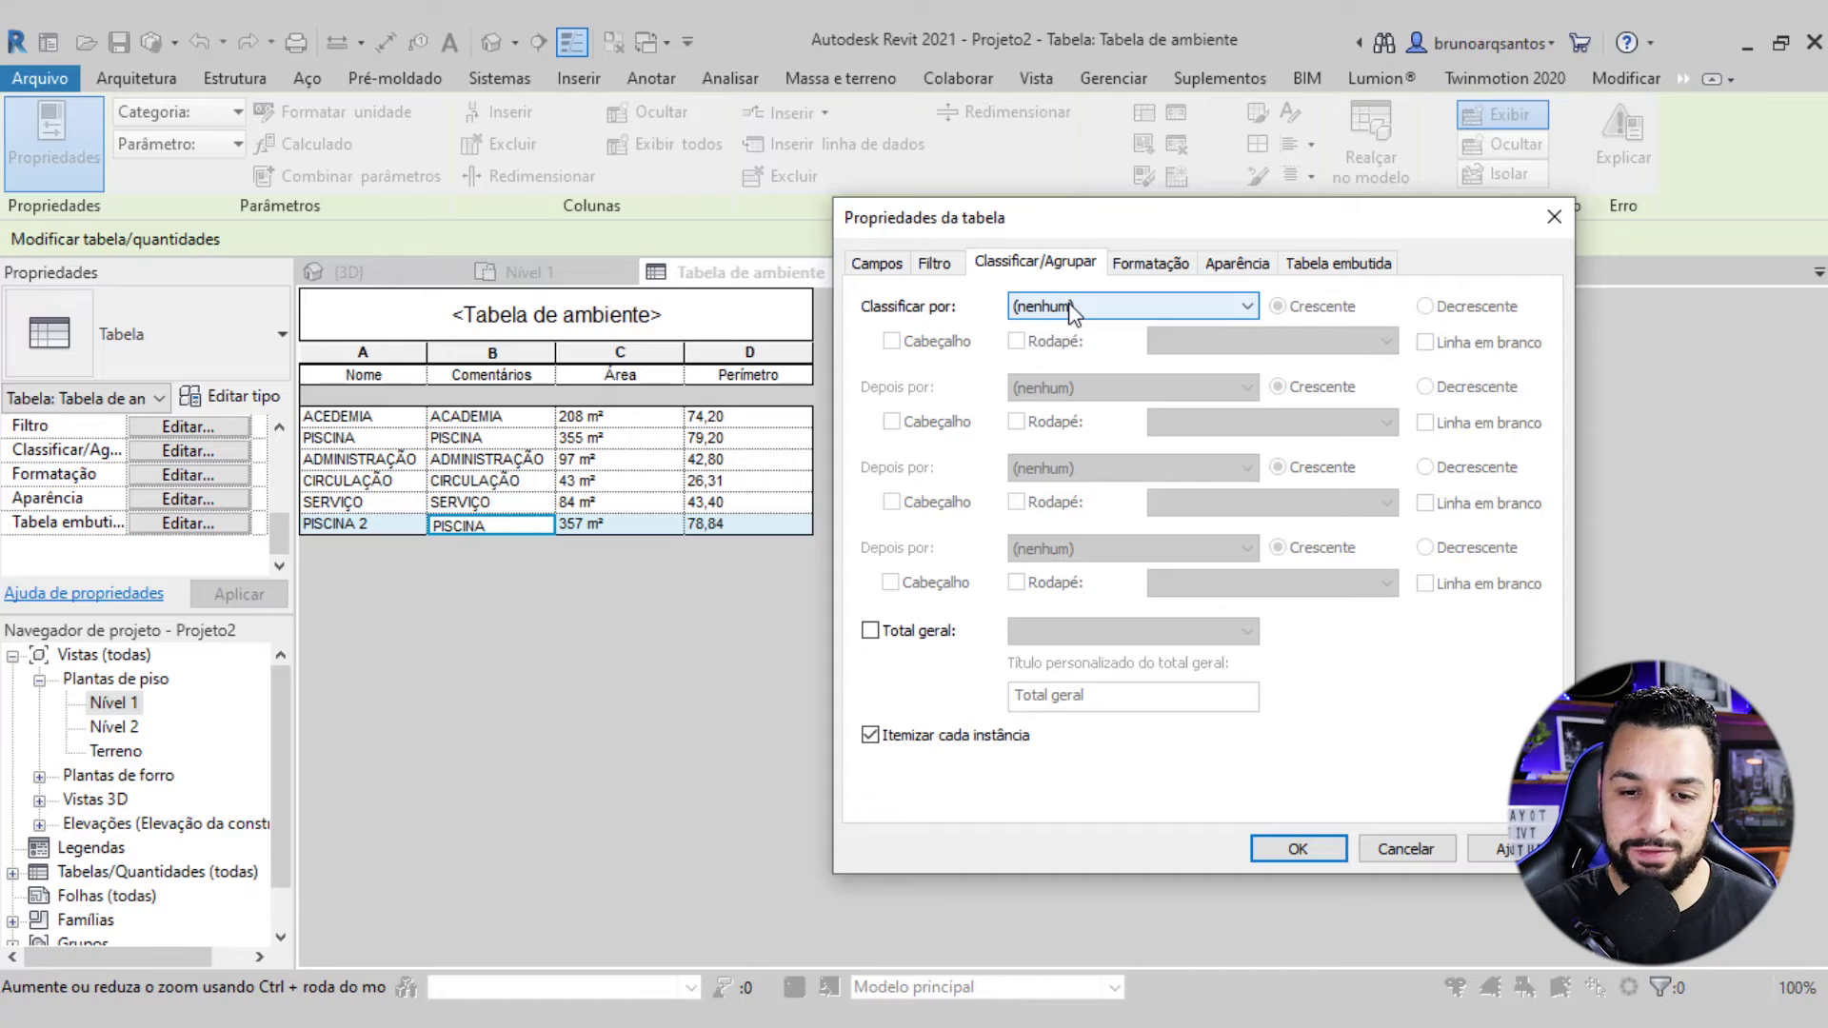
# Sort the schedule by Comentários with Itemizar cada instância unchecked
pyautogui.click(1074, 309)
pyautogui.click(1068, 363)
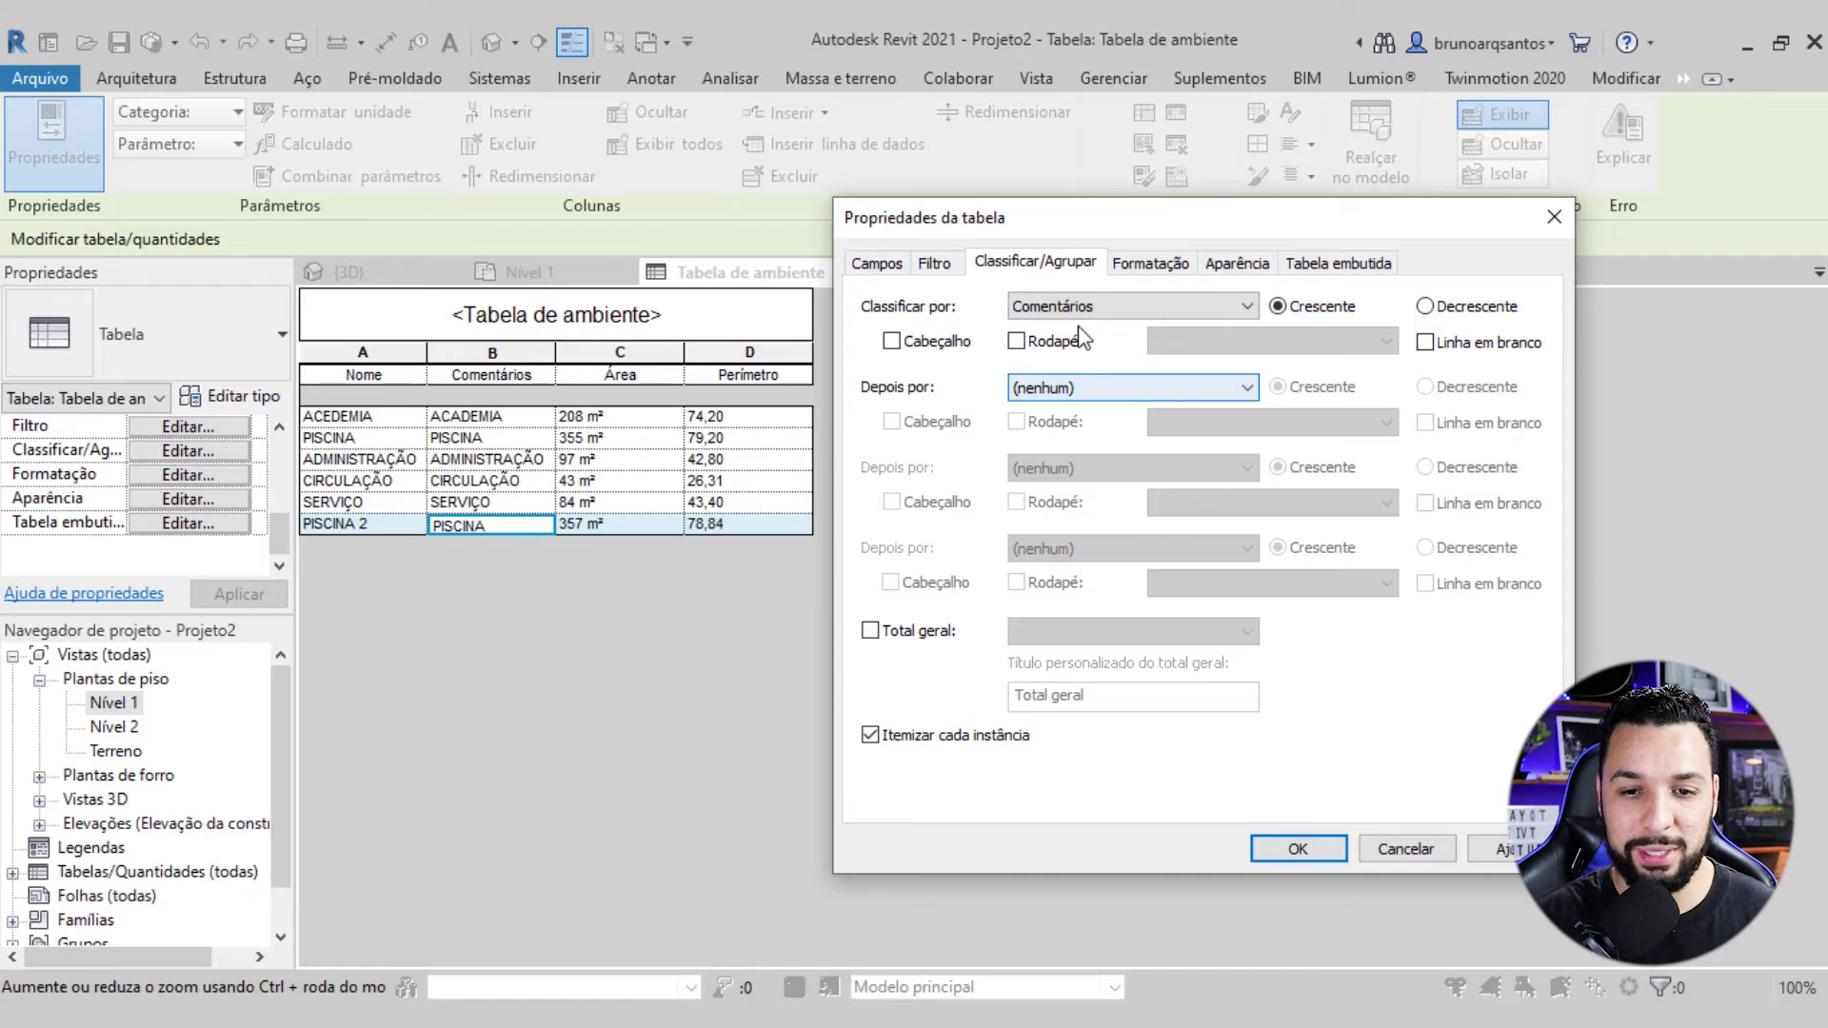
pyautogui.click(1093, 379)
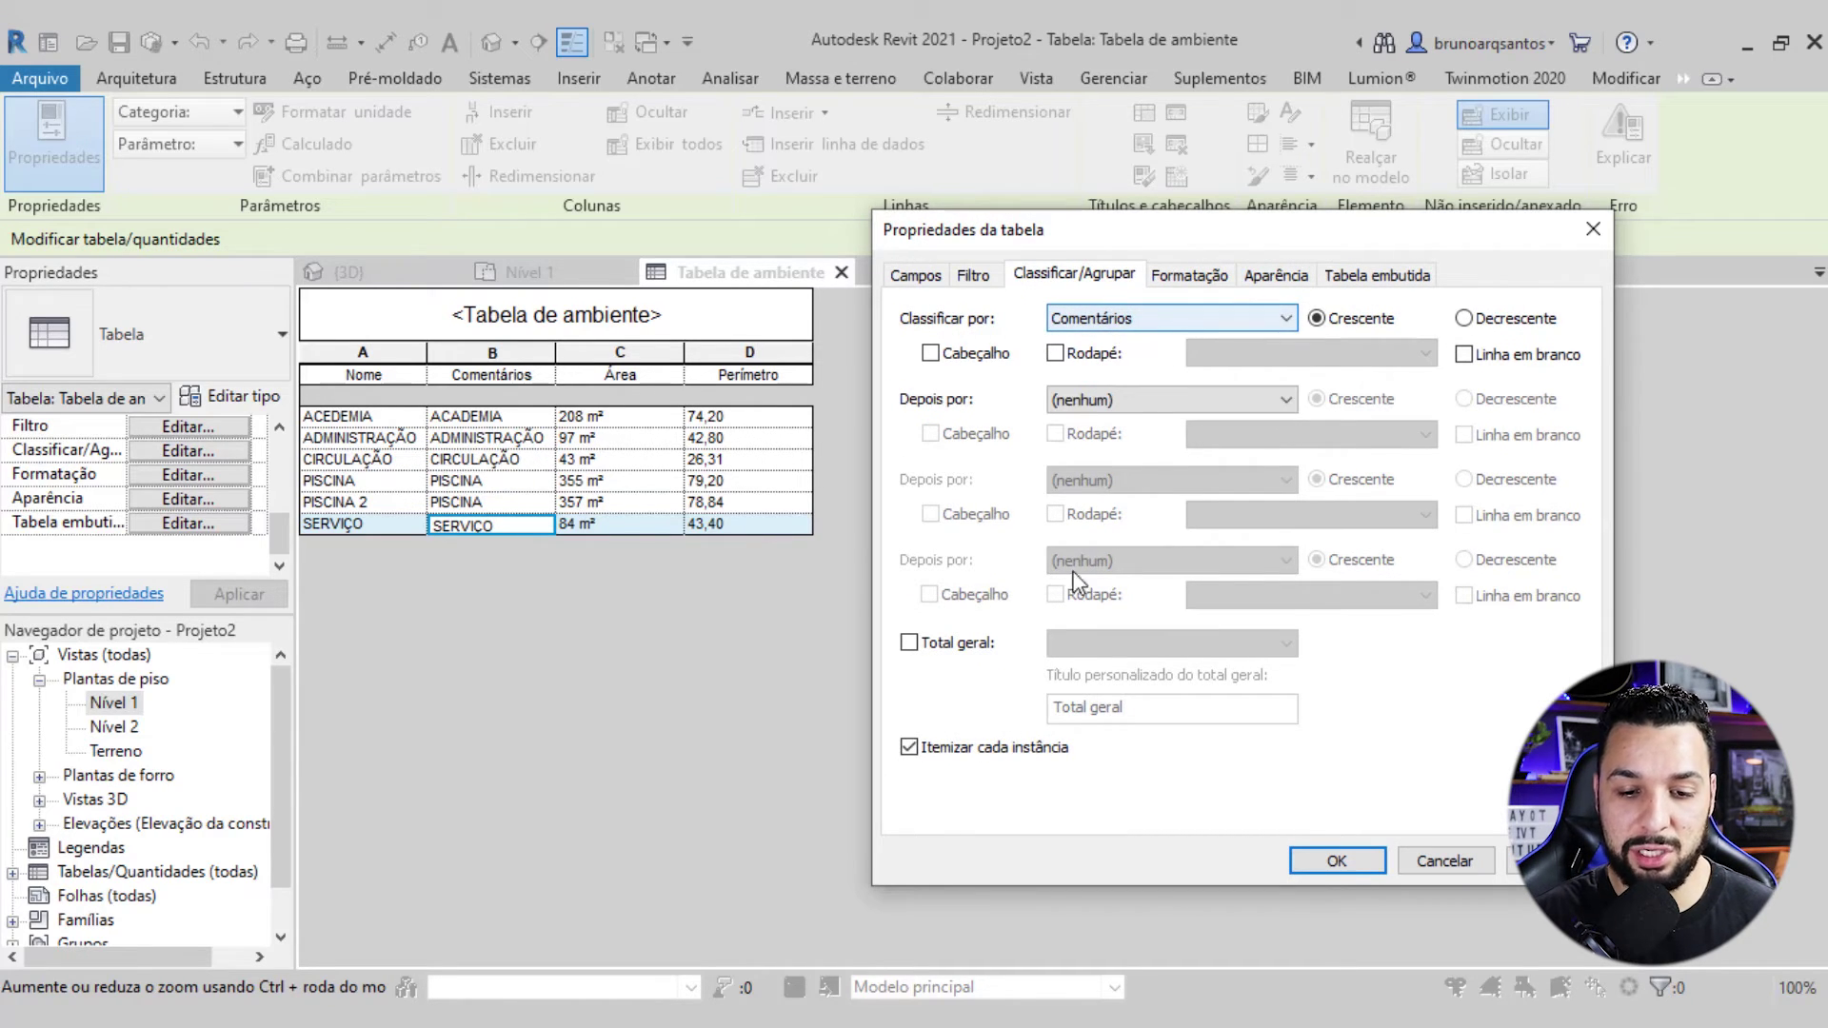
pyautogui.click(909, 747)
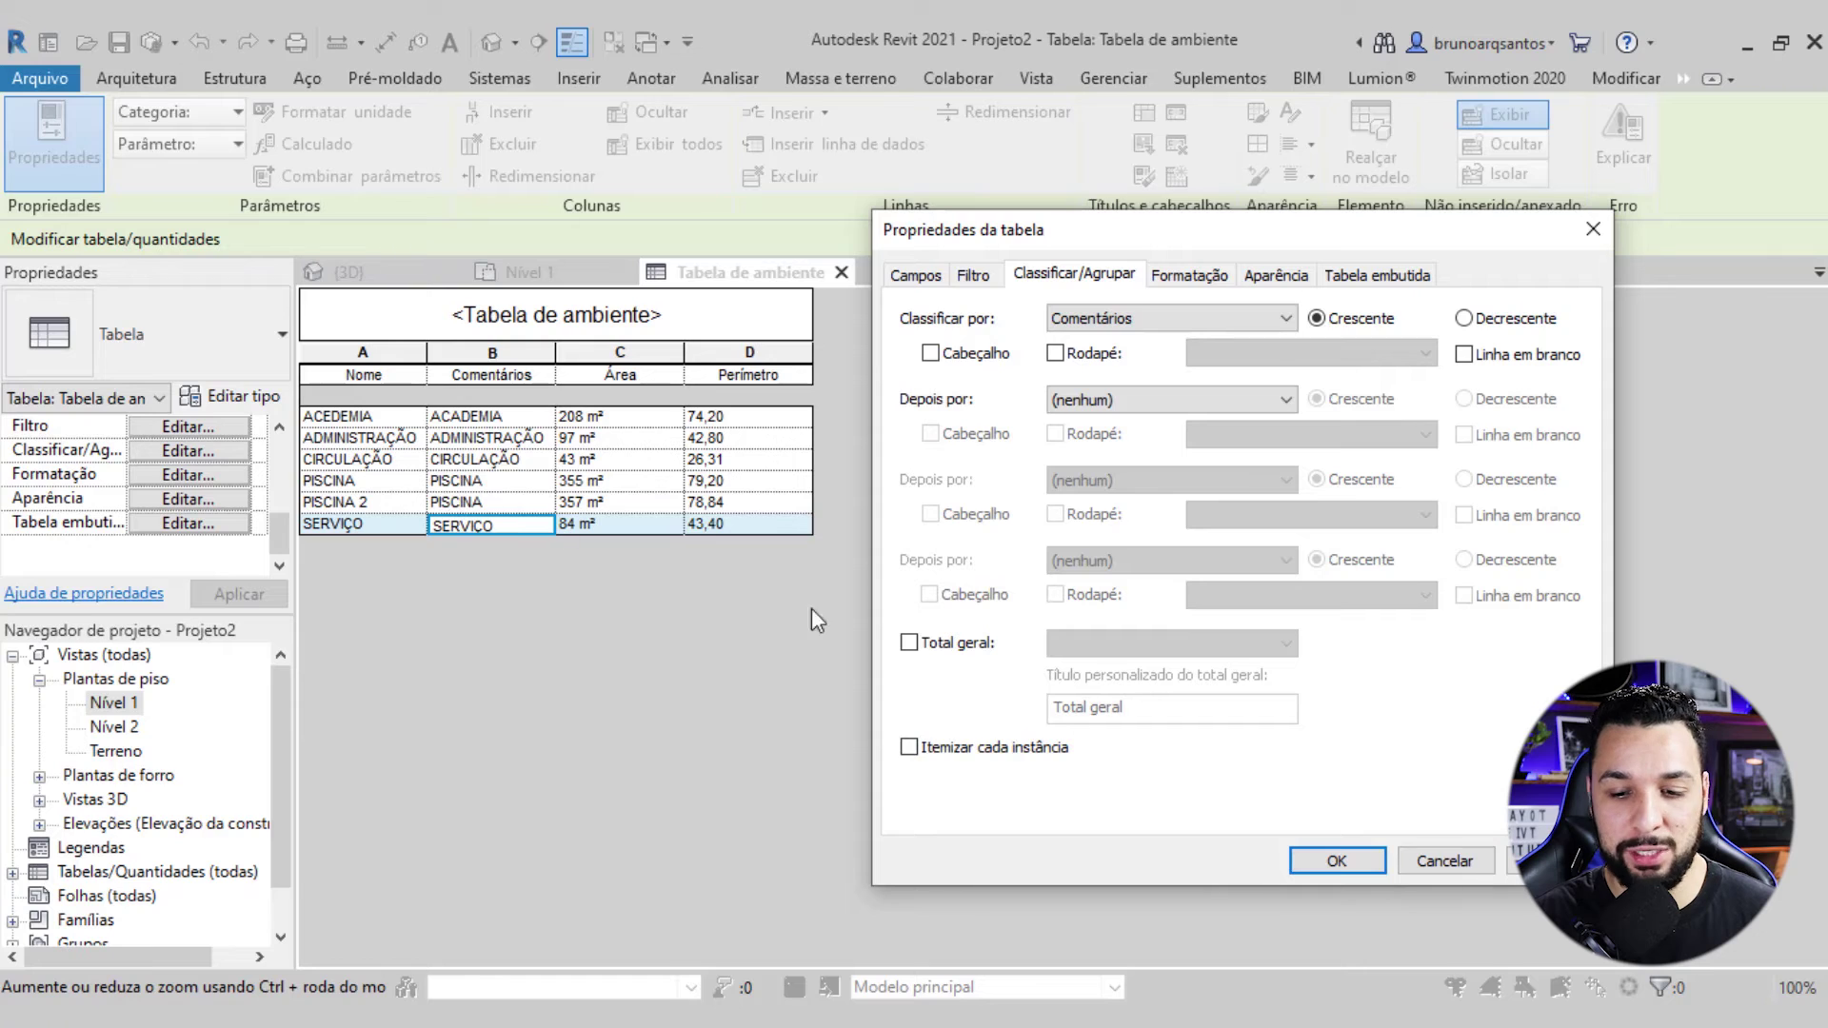
pyautogui.click(1317, 862)
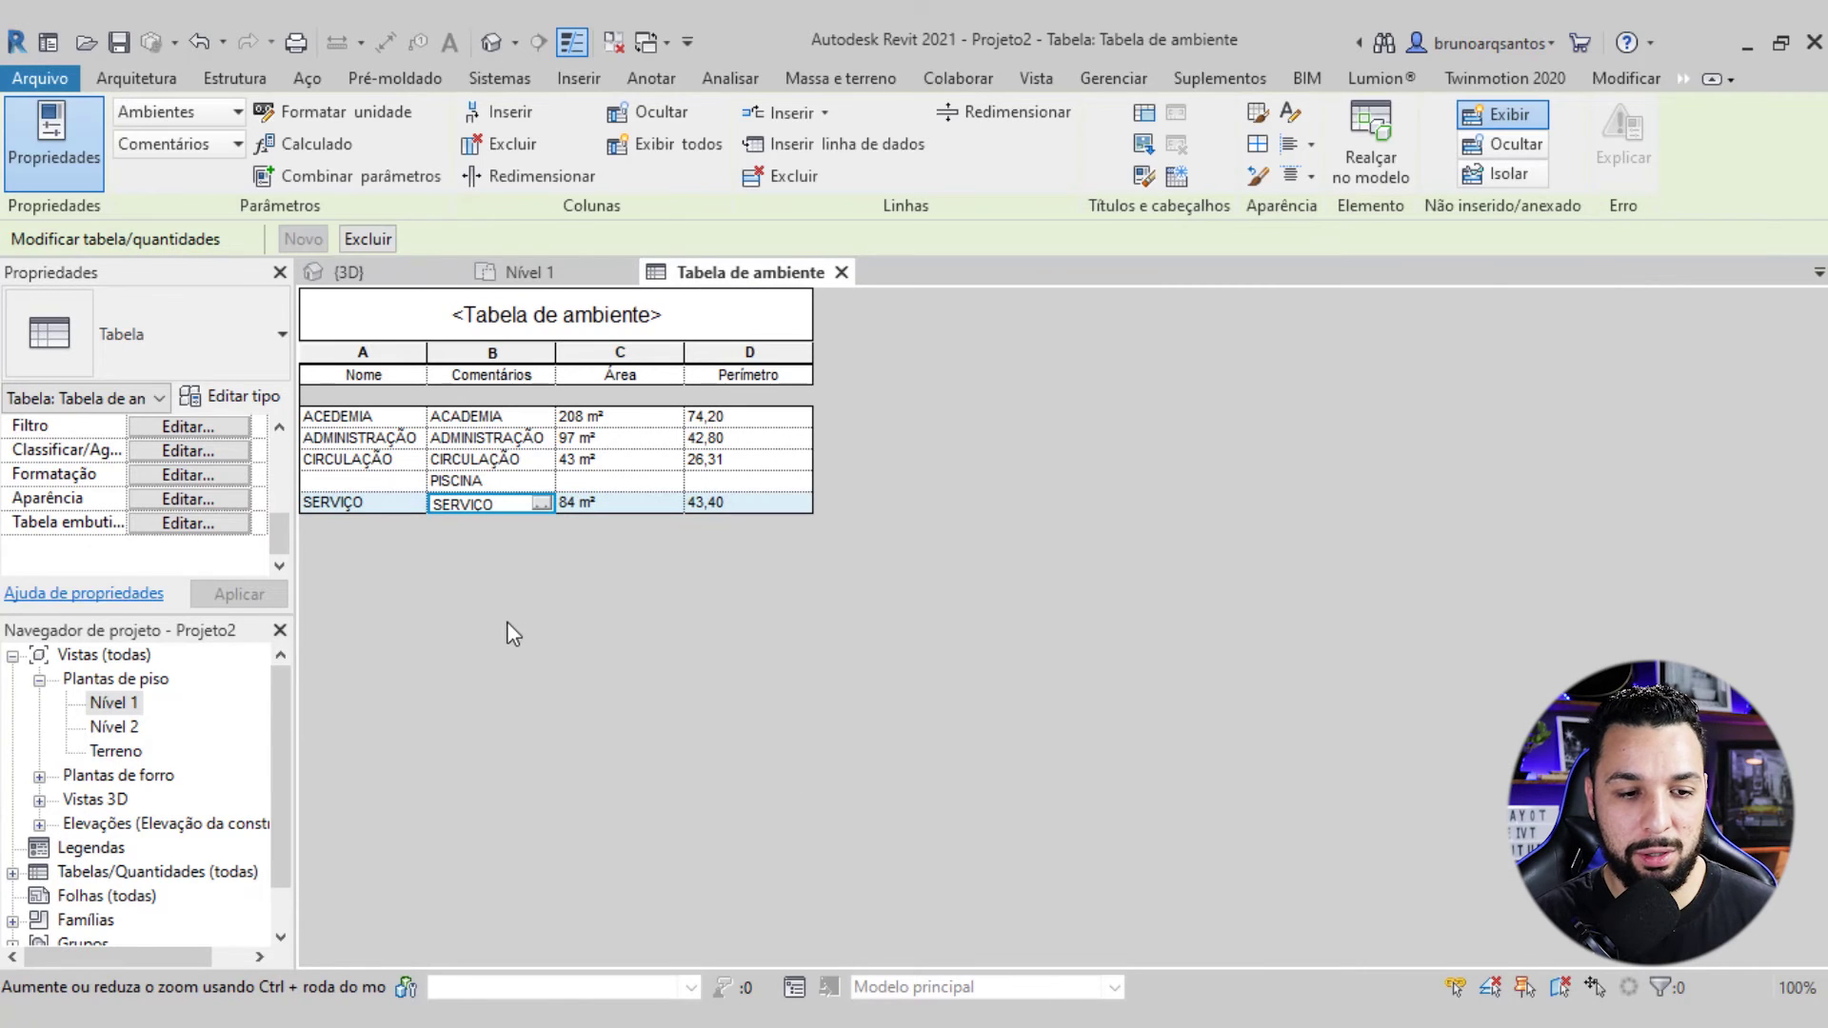
# Inspect the merged PISCINA row's blank name, area and perimeter cells
pyautogui.click(455, 486)
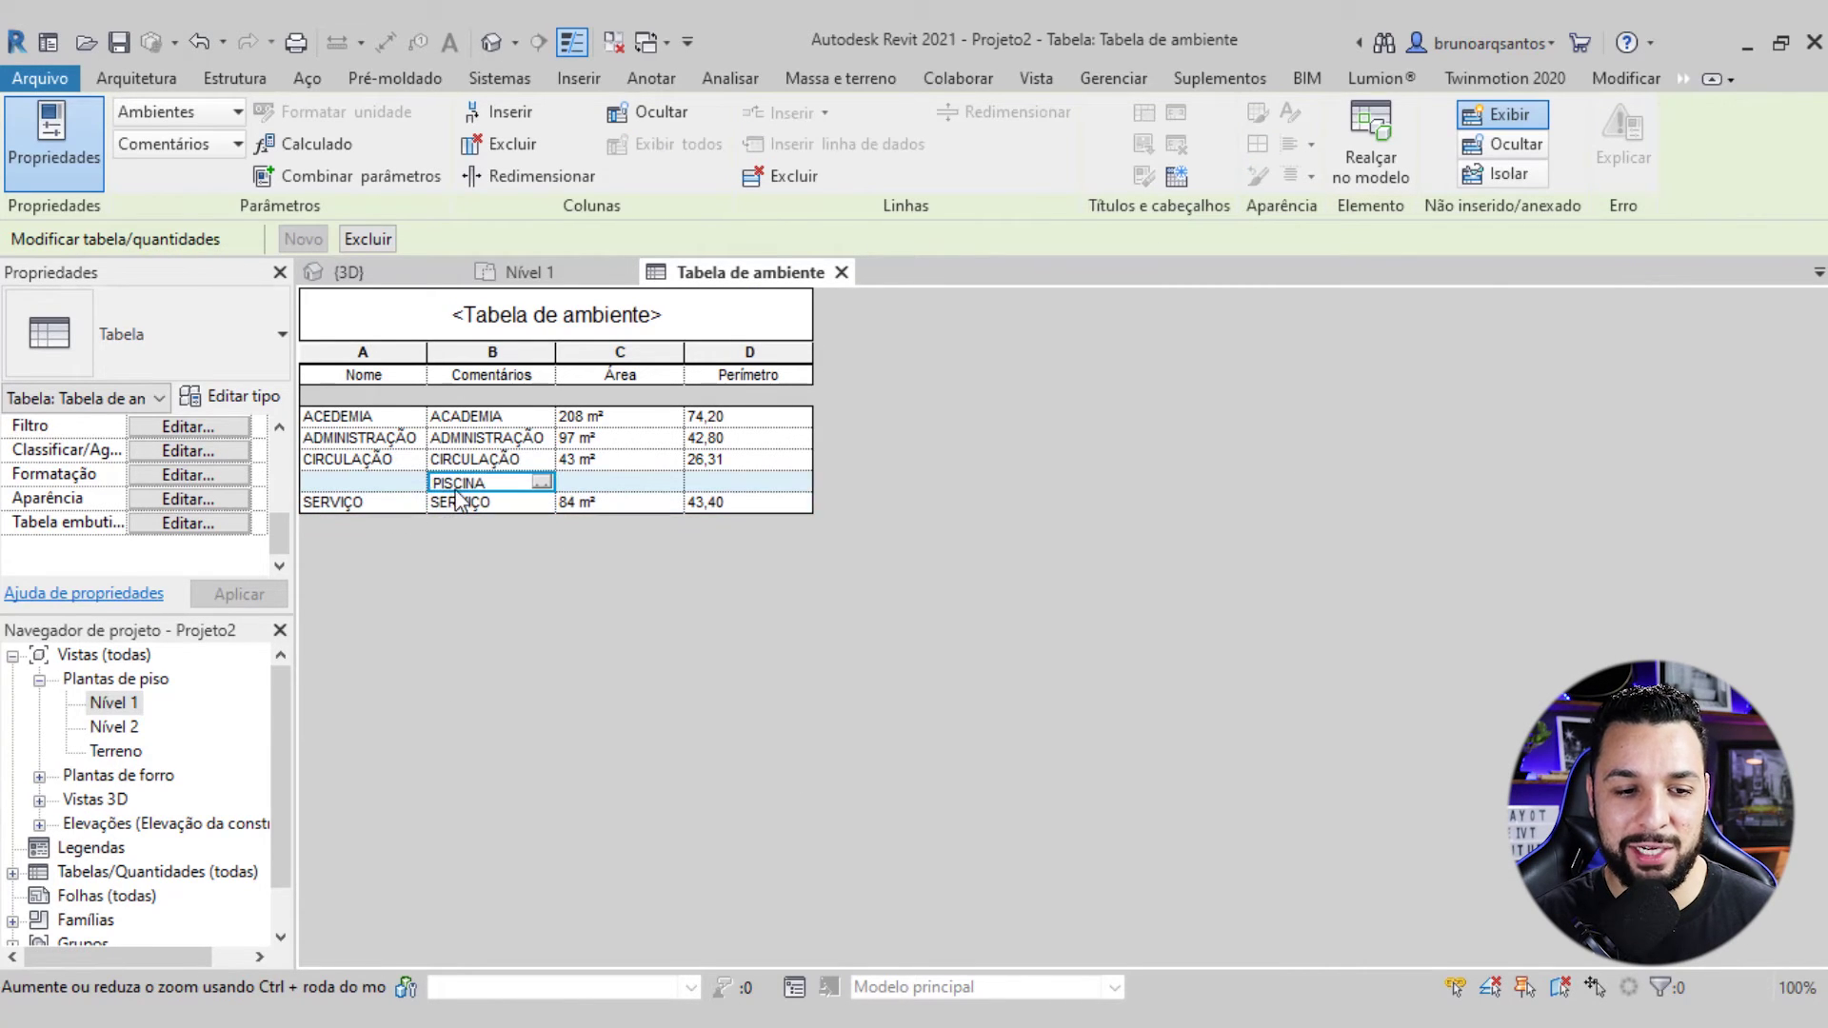
pyautogui.click(362, 479)
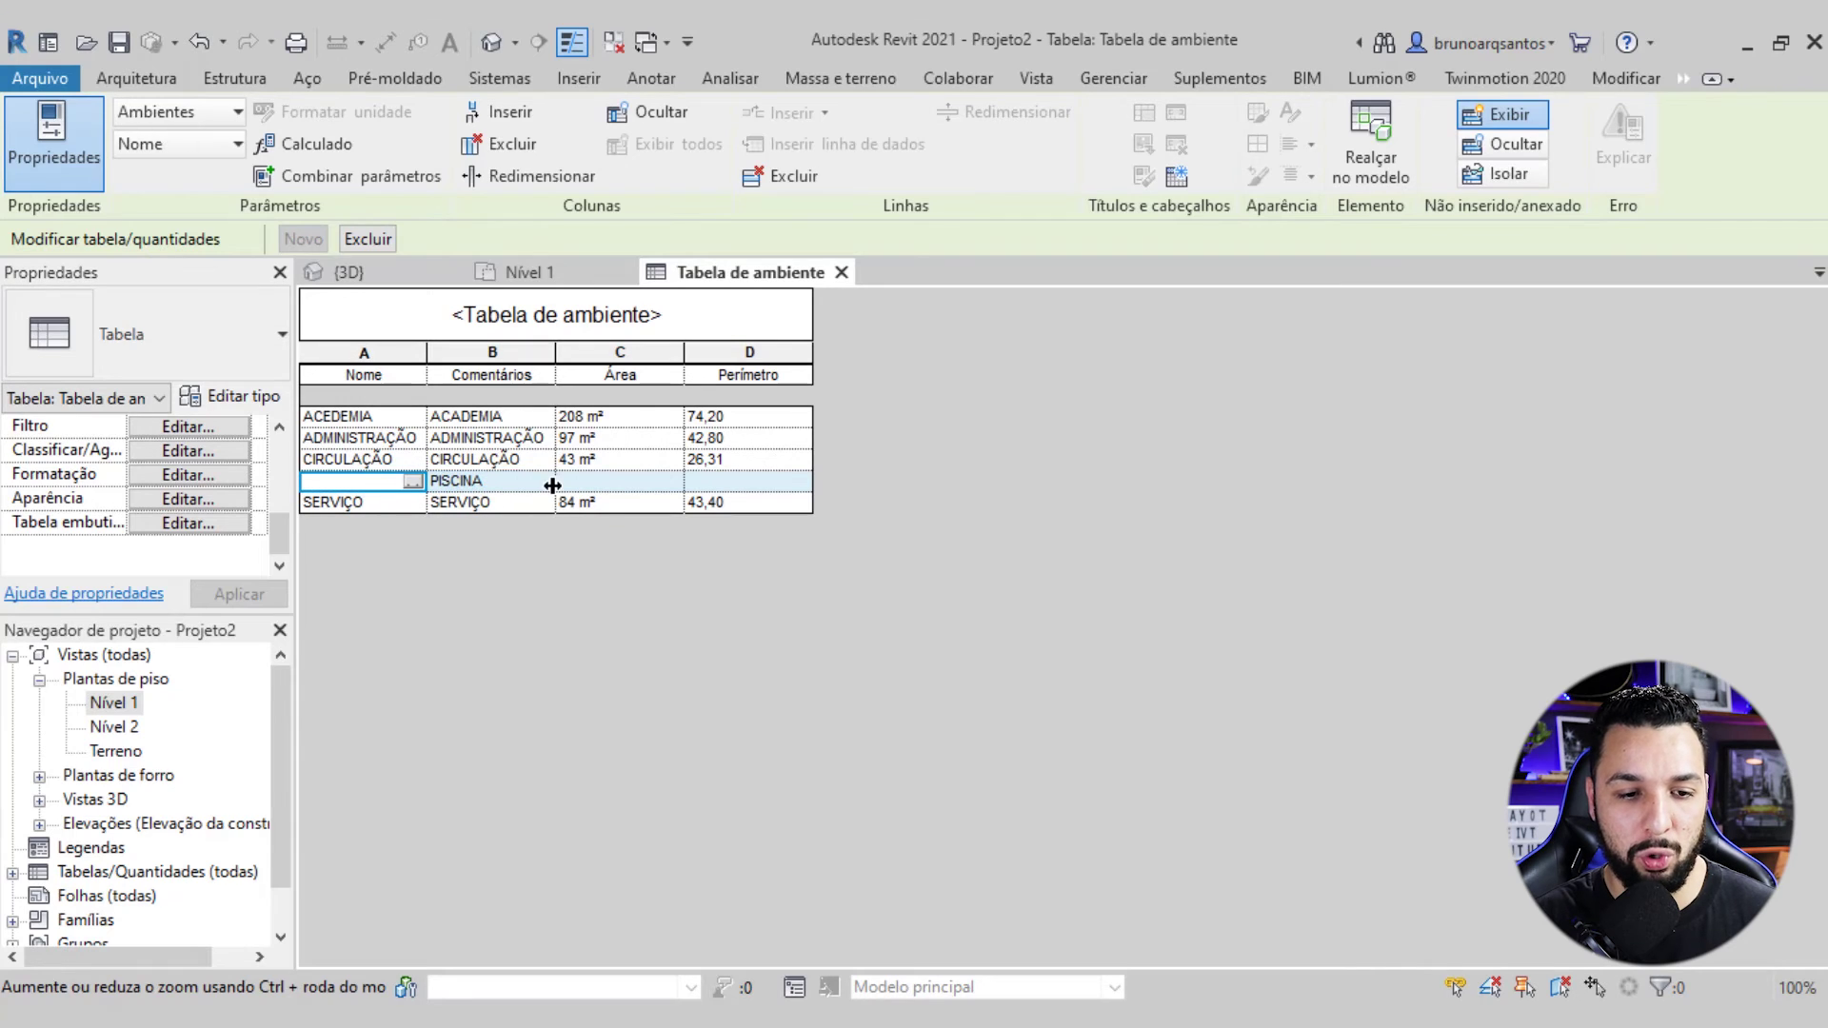
pyautogui.click(614, 485)
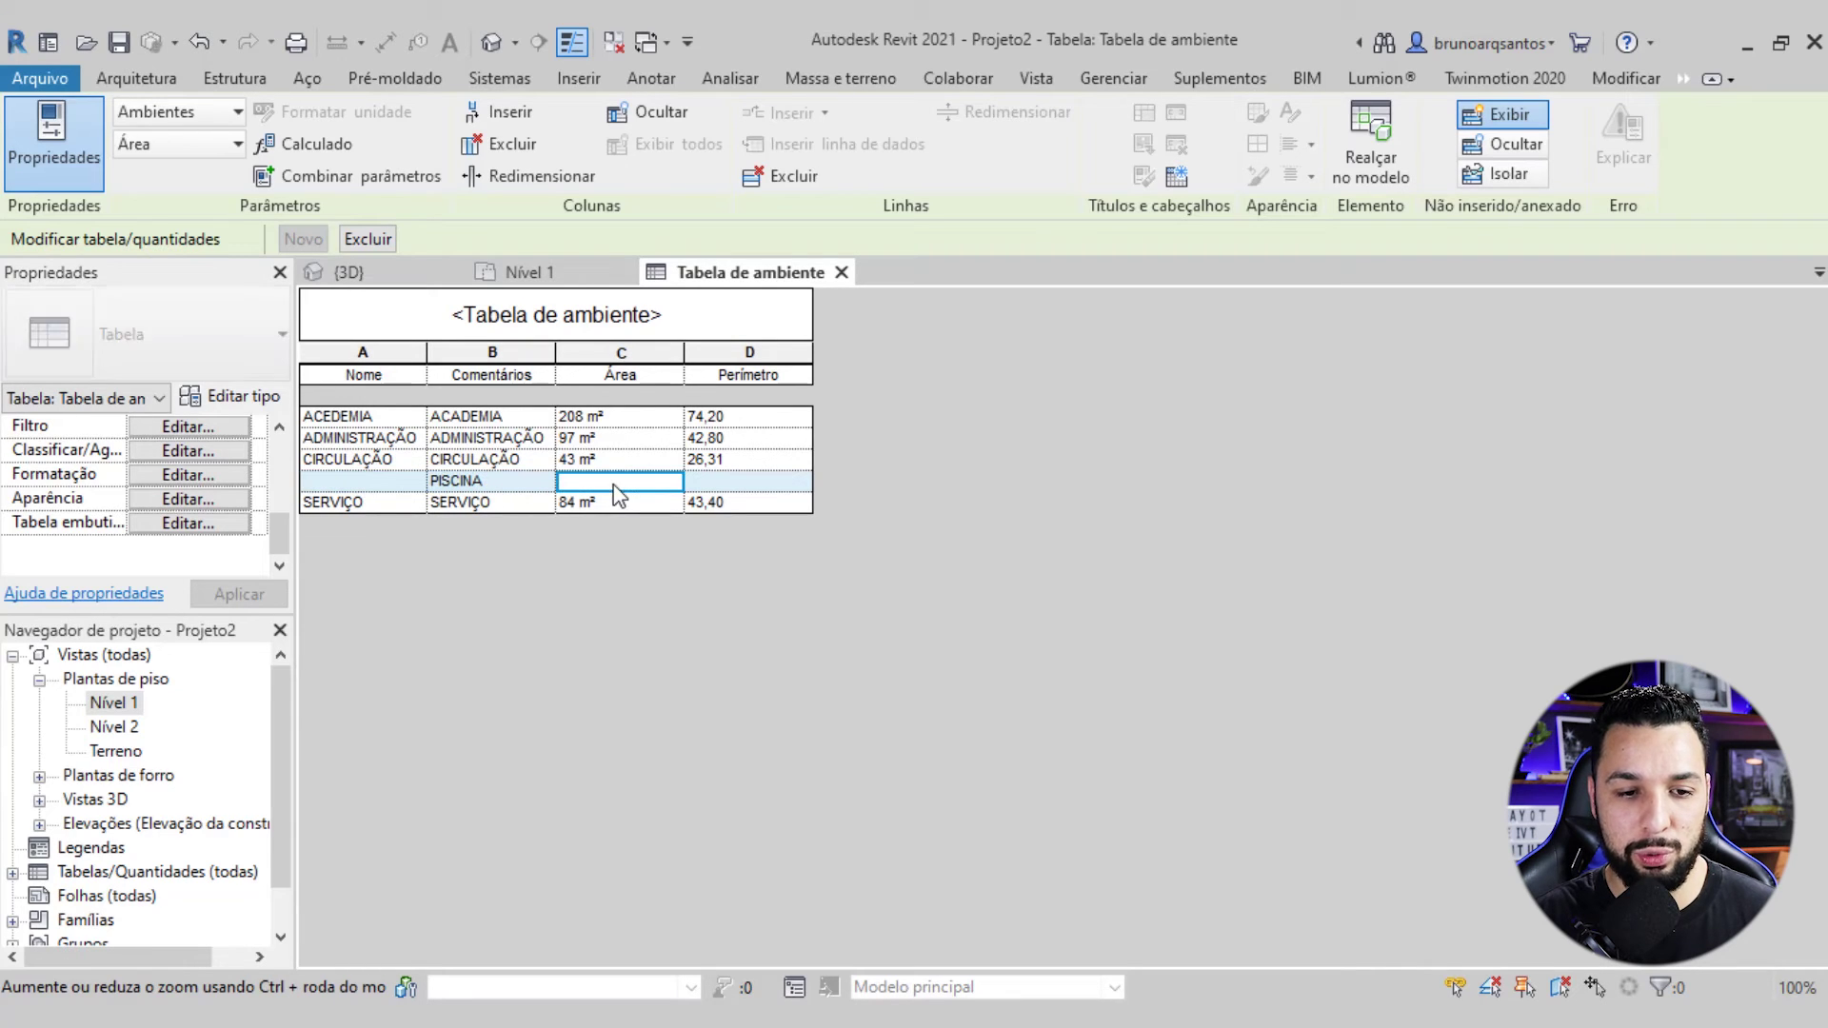
pyautogui.click(738, 489)
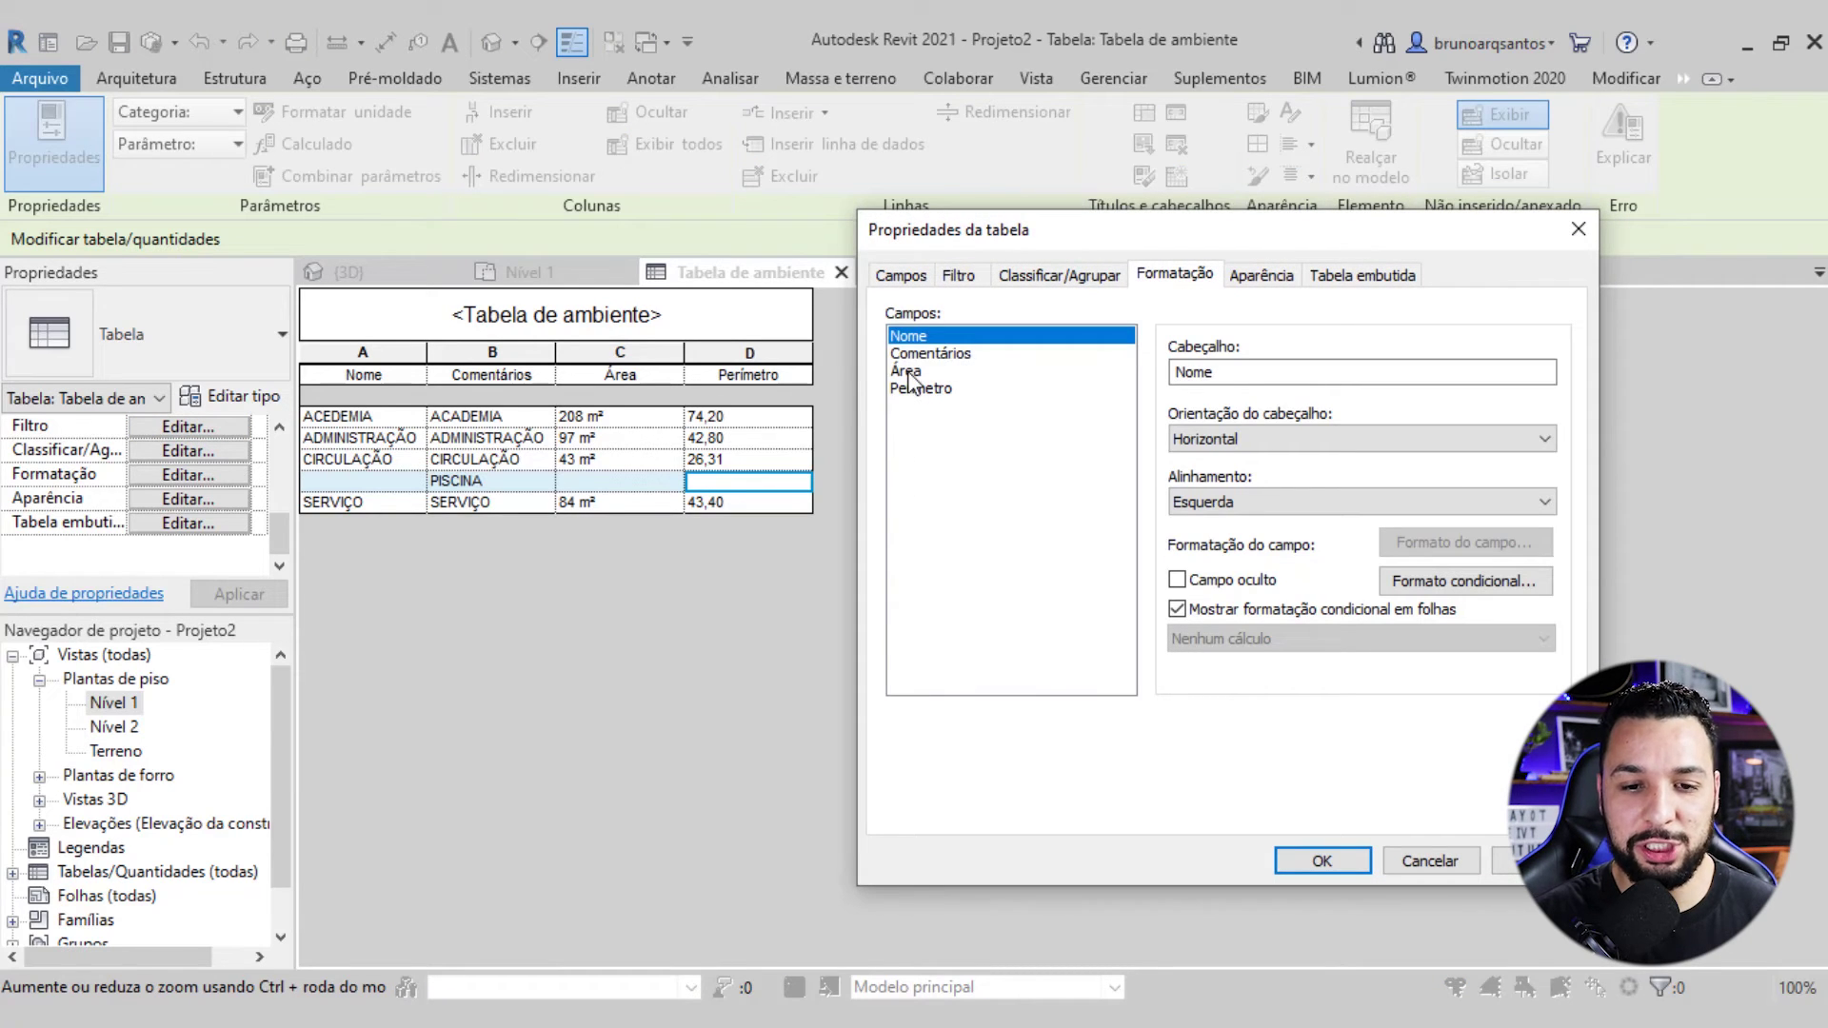
# Set Área and Perímetro to Calcular os totais, giving PISCINA 711 m² and 158,04
pyautogui.click(916, 373)
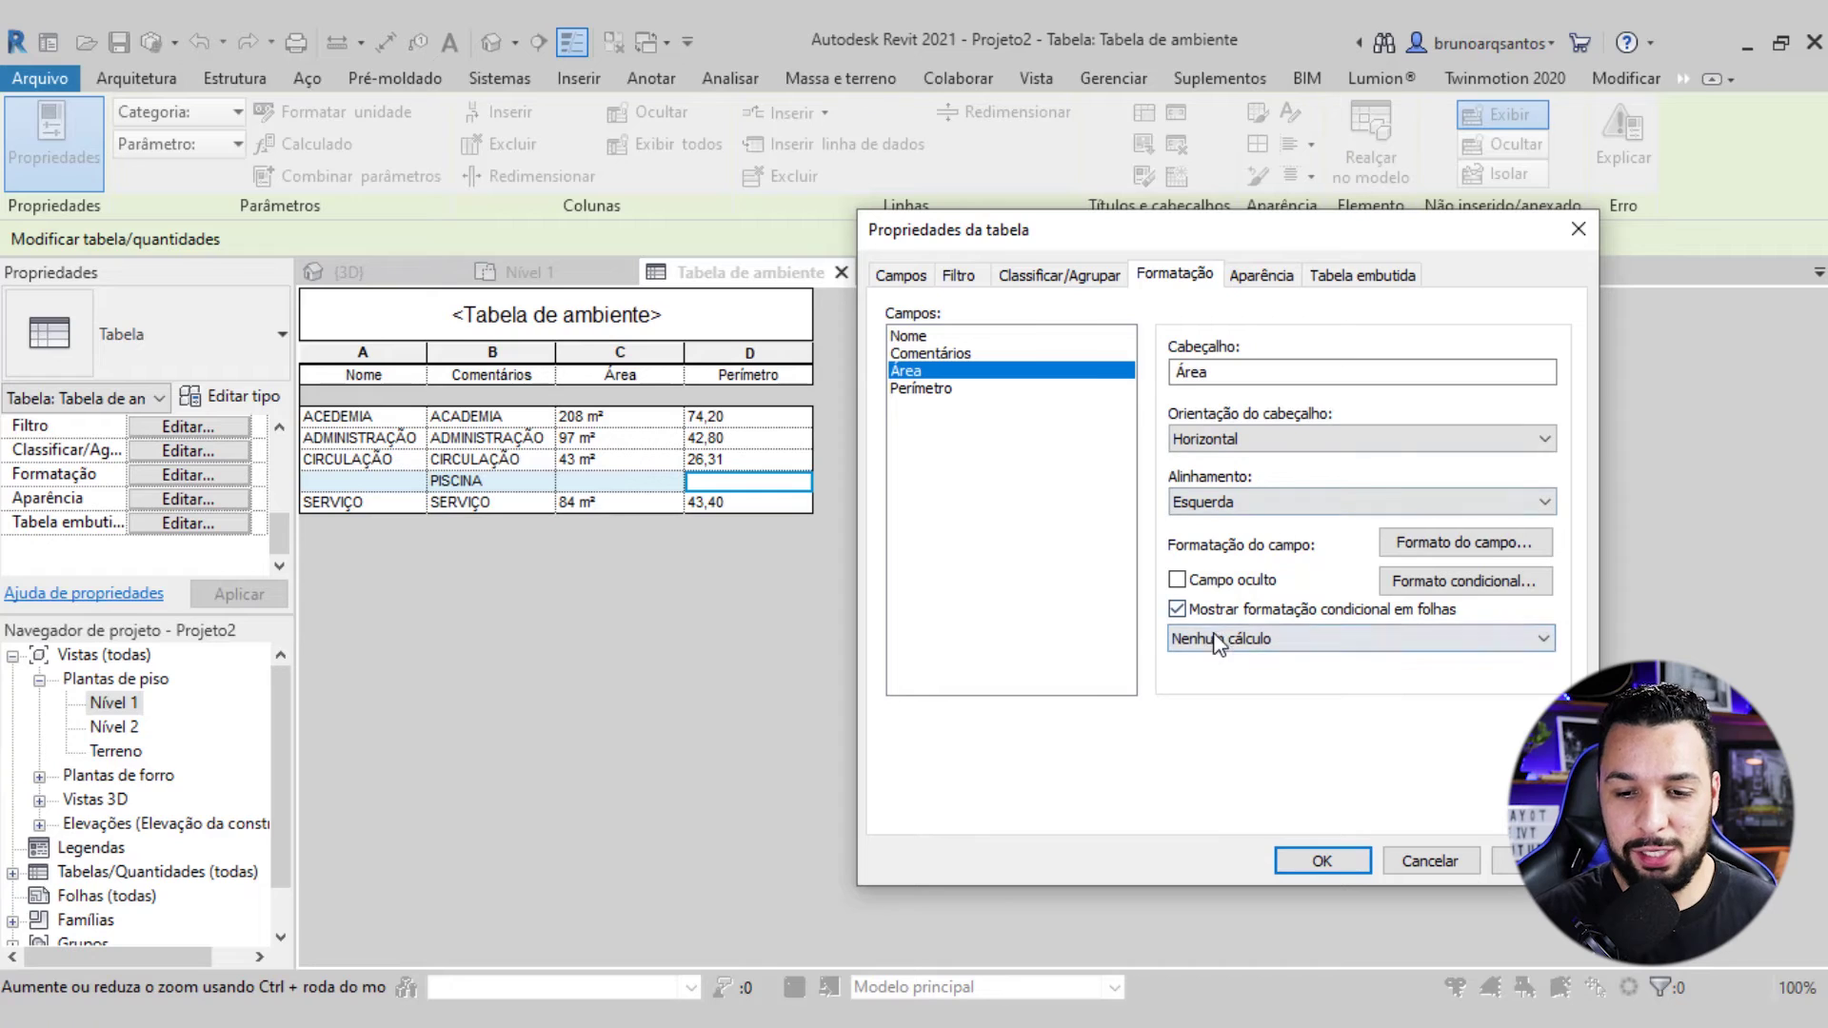
pyautogui.click(1240, 643)
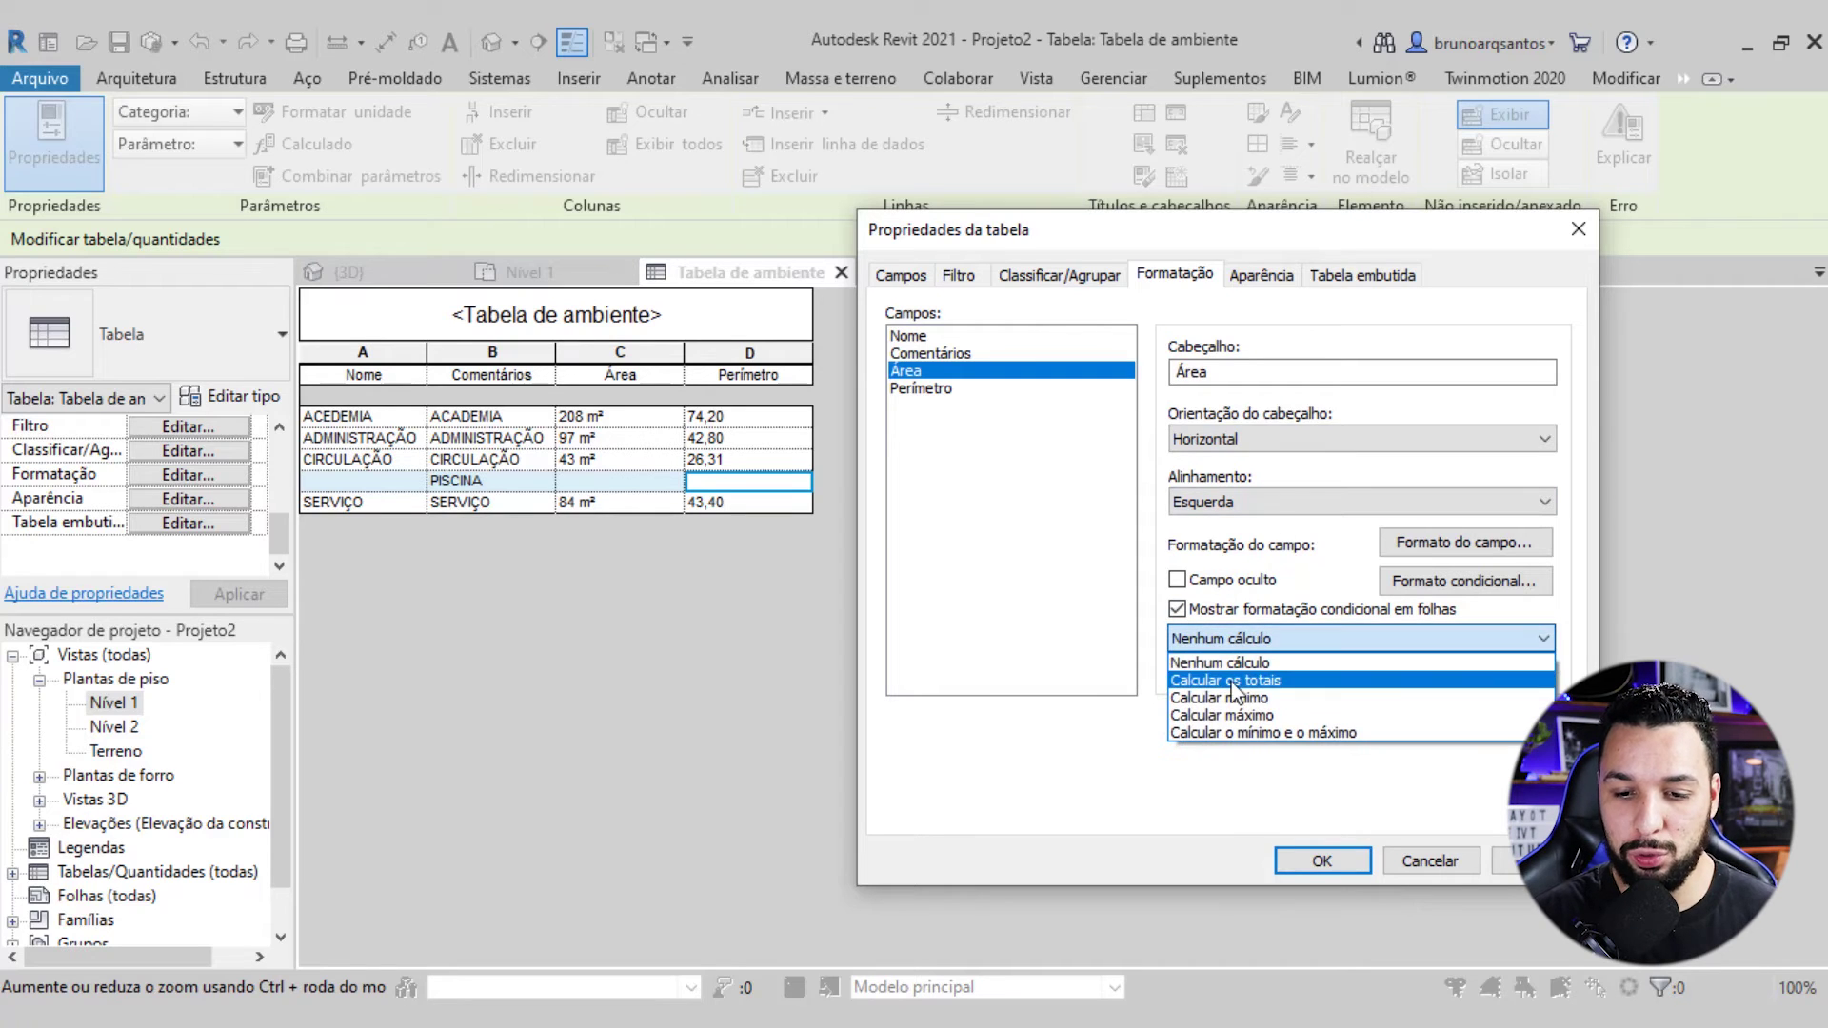
pyautogui.click(1238, 686)
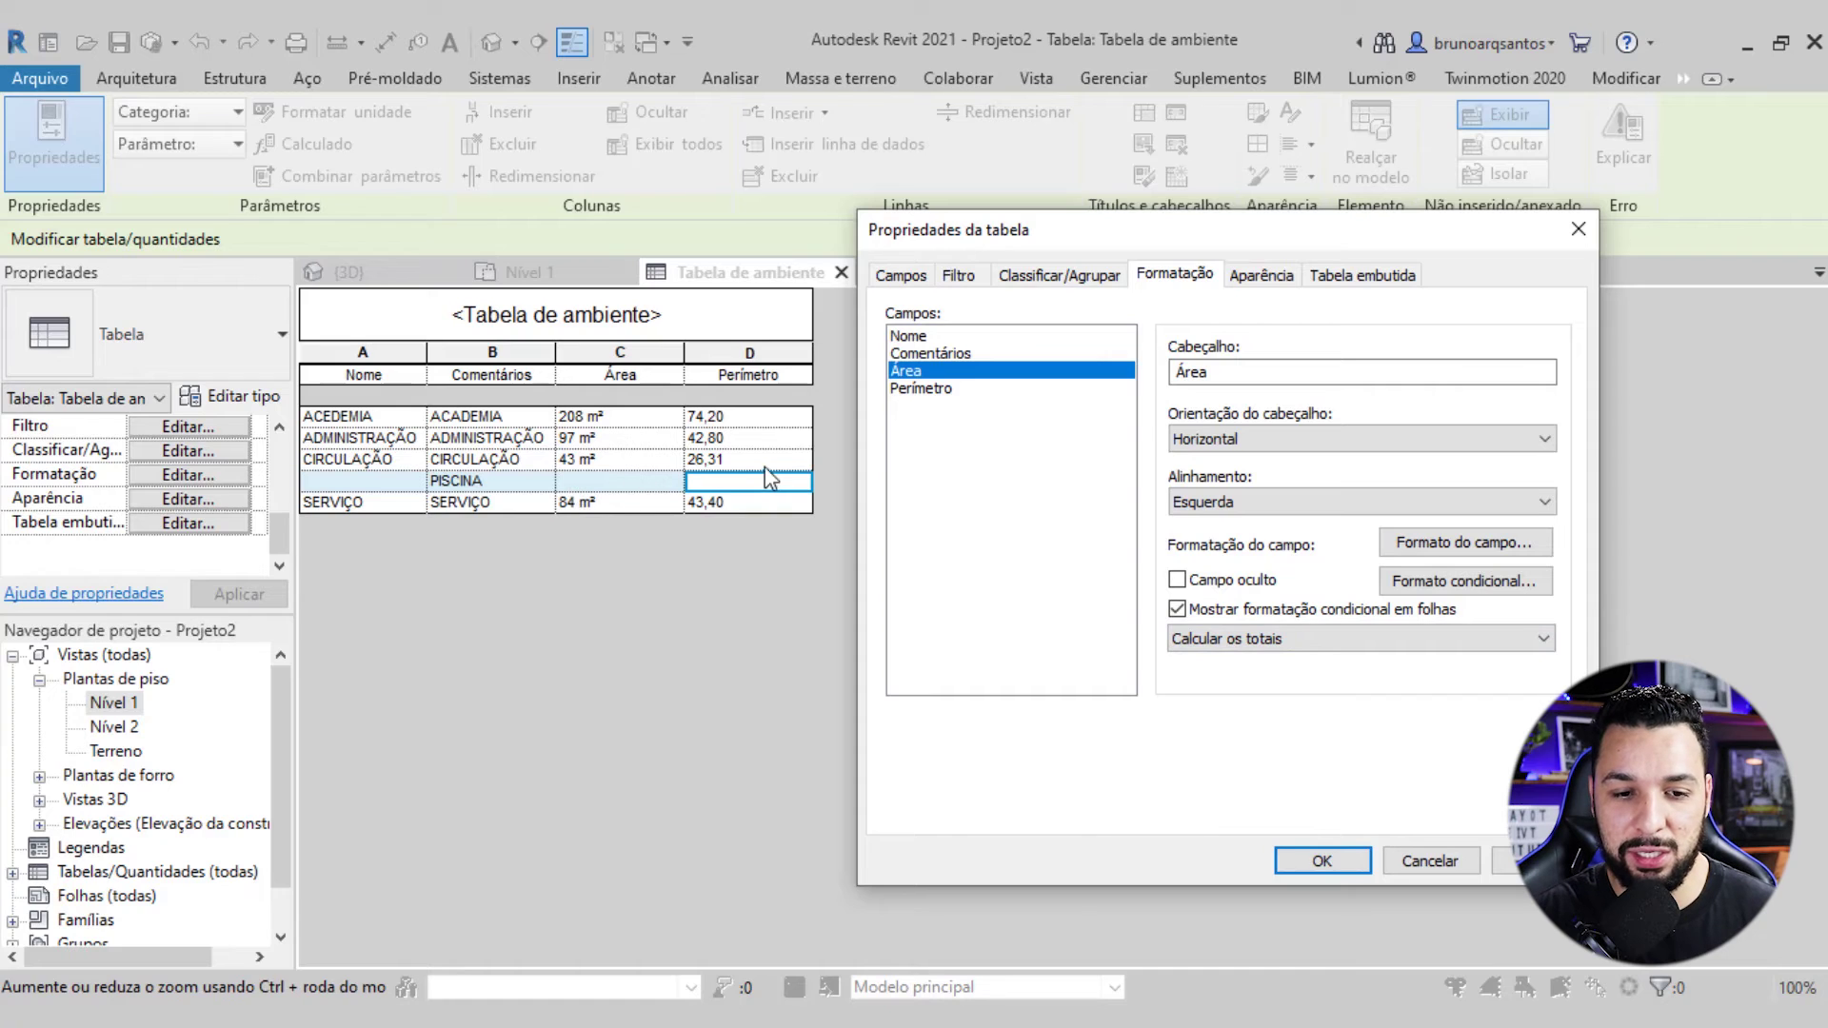
pyautogui.click(922, 389)
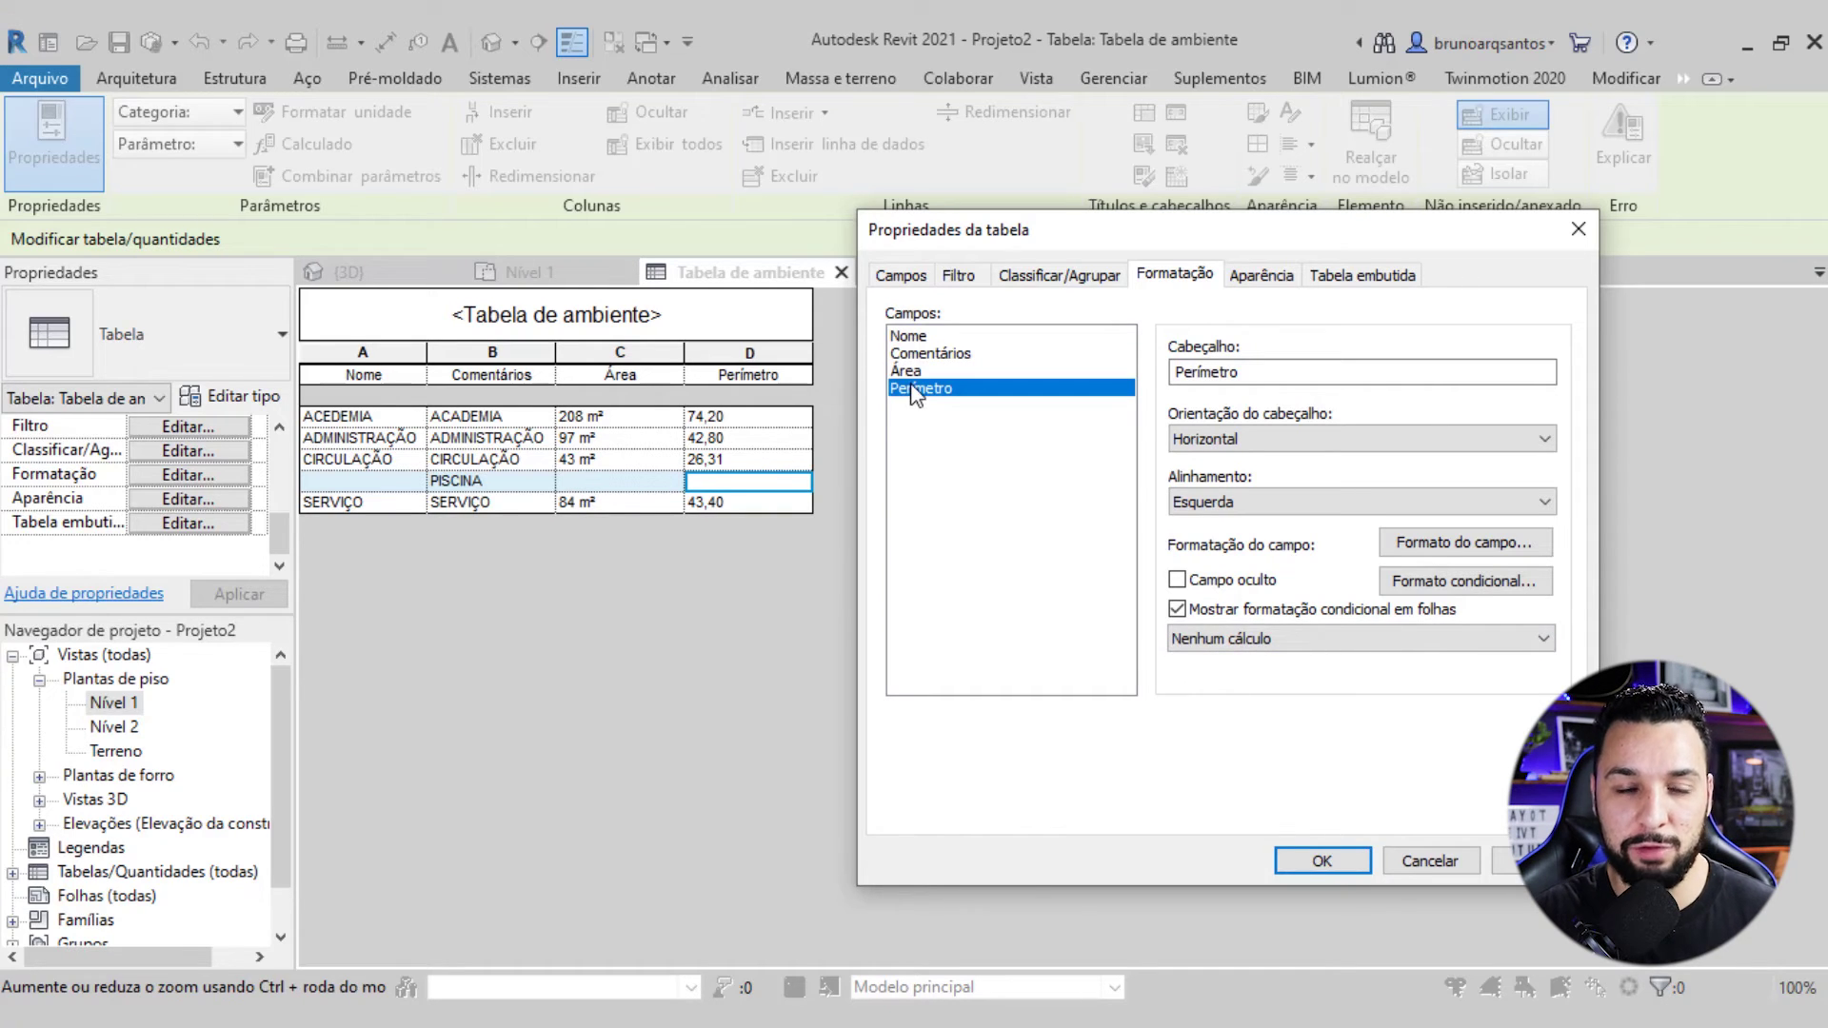
pyautogui.click(1281, 642)
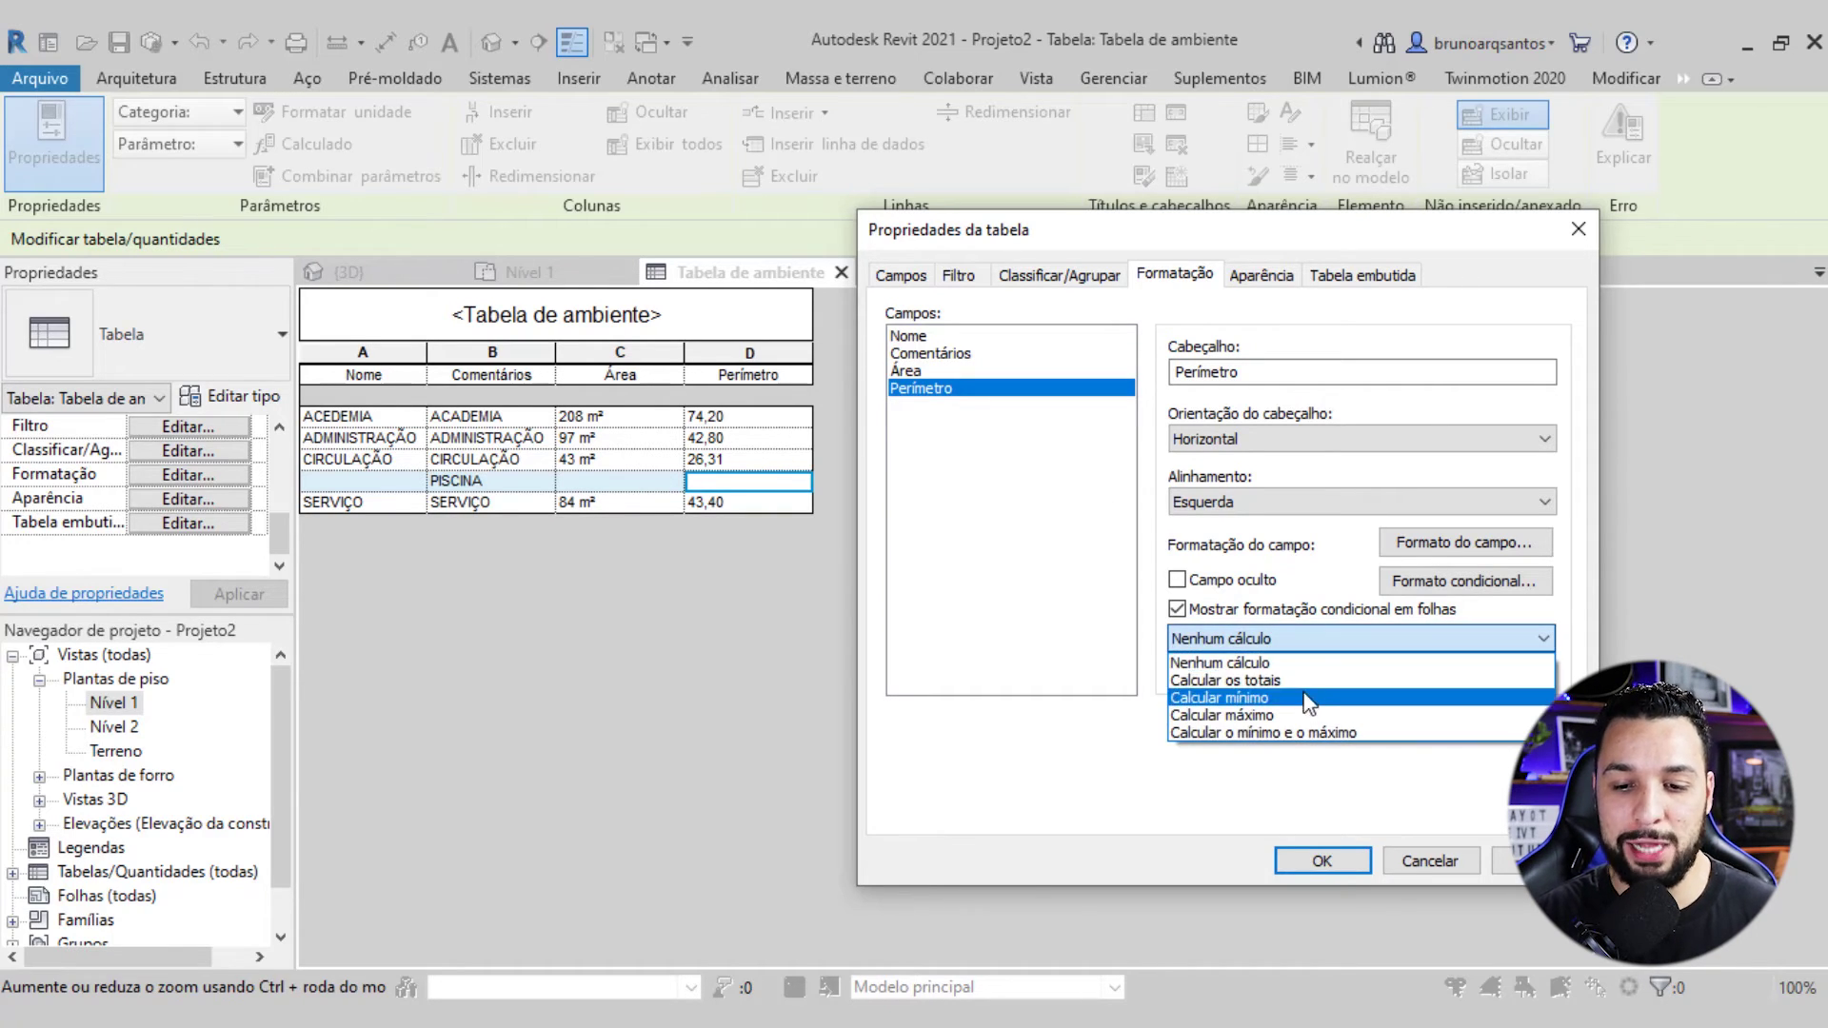
pyautogui.click(1276, 679)
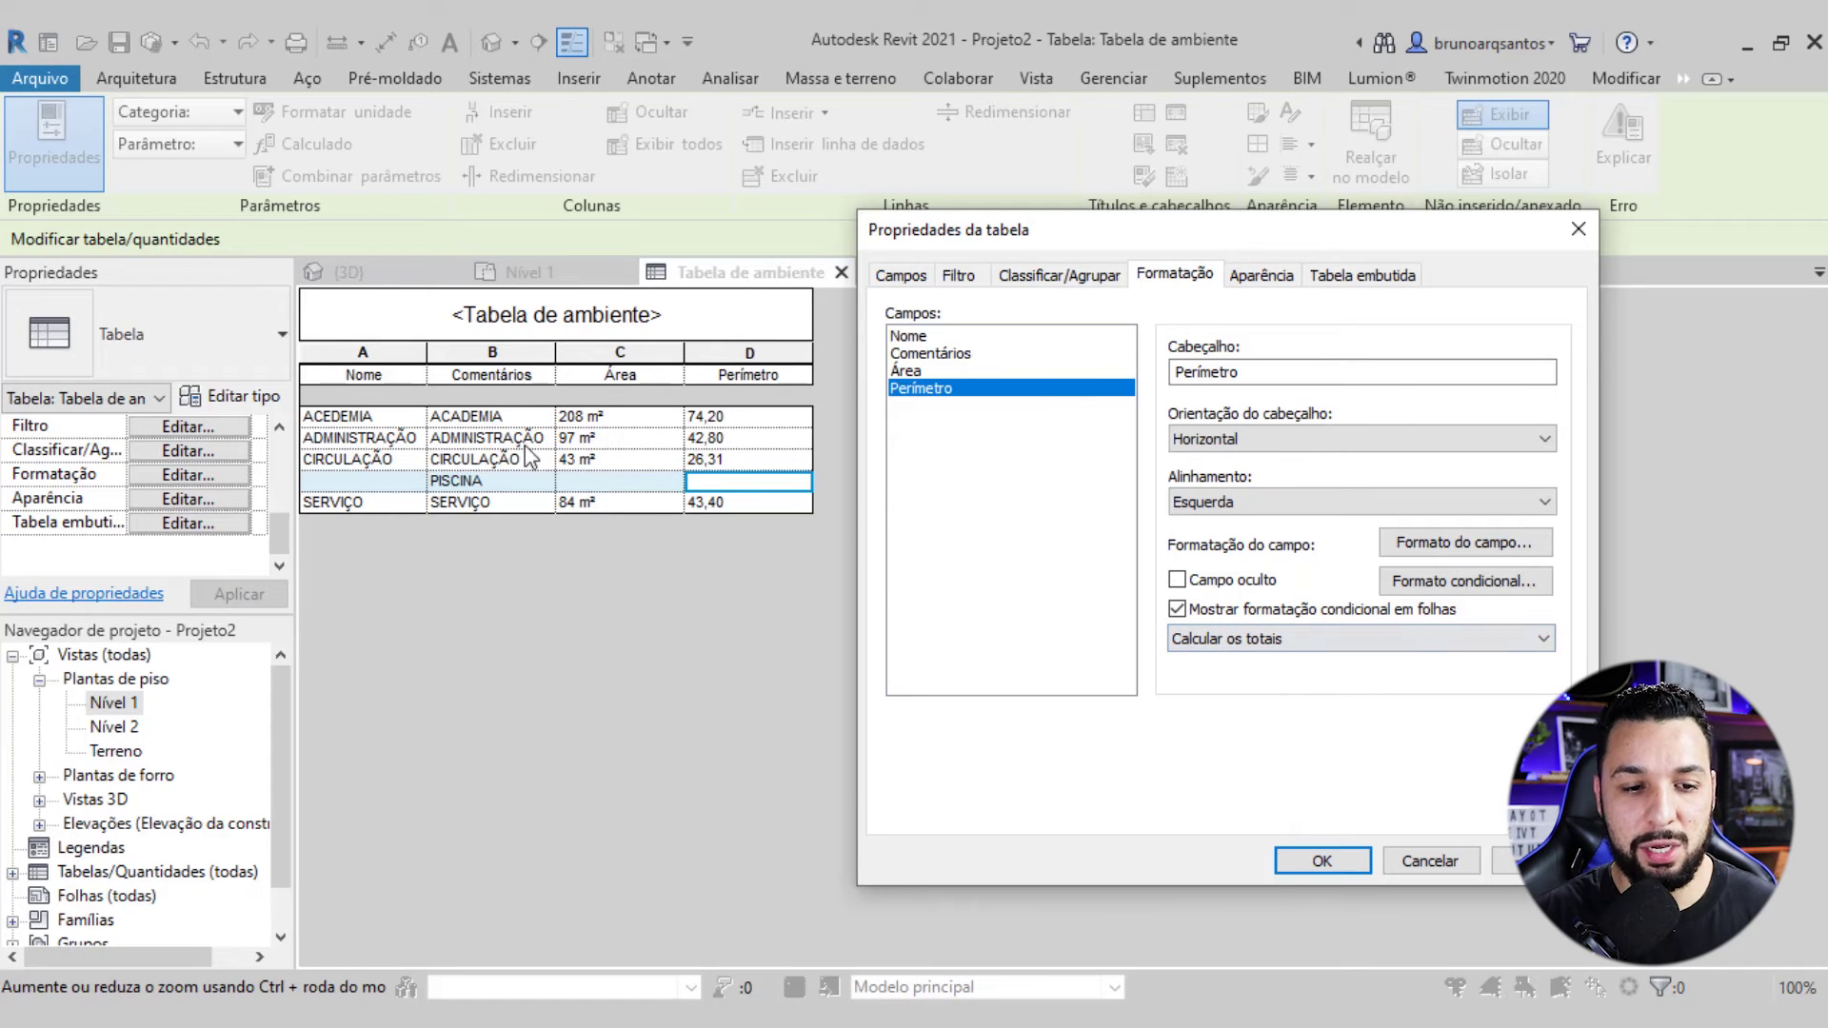
pyautogui.click(1322, 861)
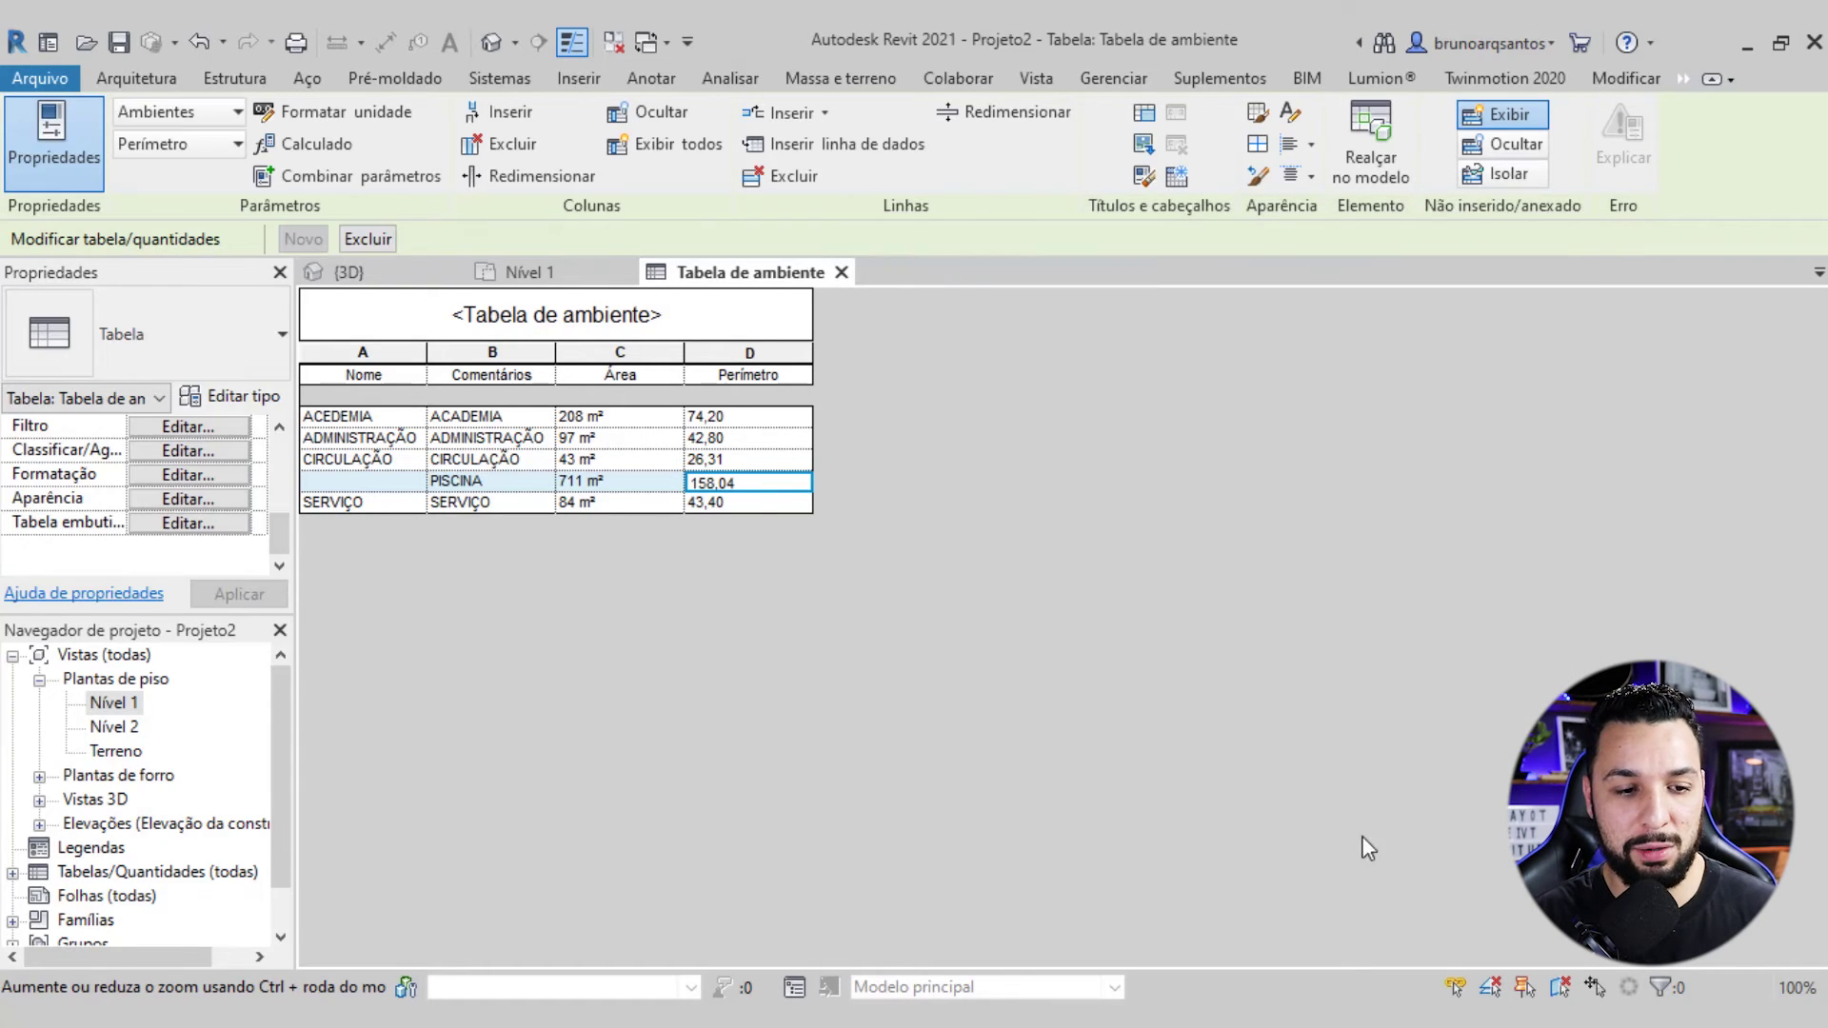
pyautogui.click(552, 482)
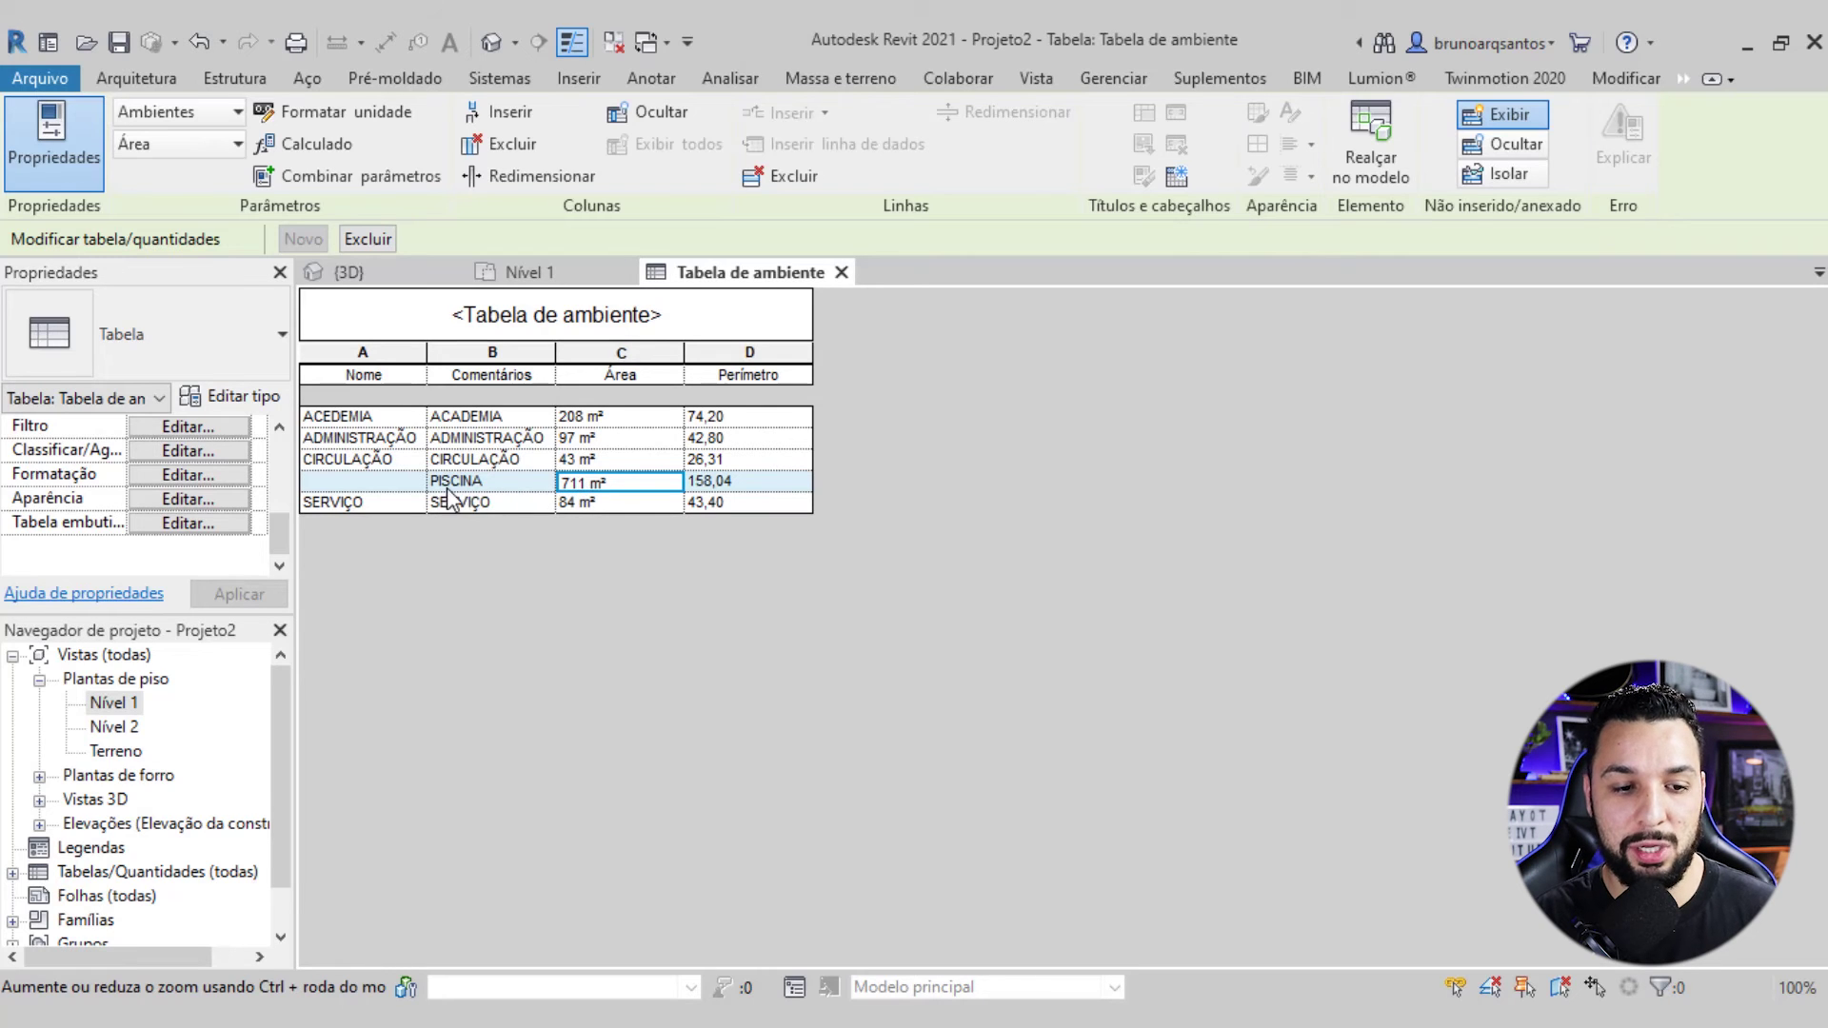
# Check the pool rooms on the Nível 1 plan, then return to Tabela de ambiente
pyautogui.click(521, 272)
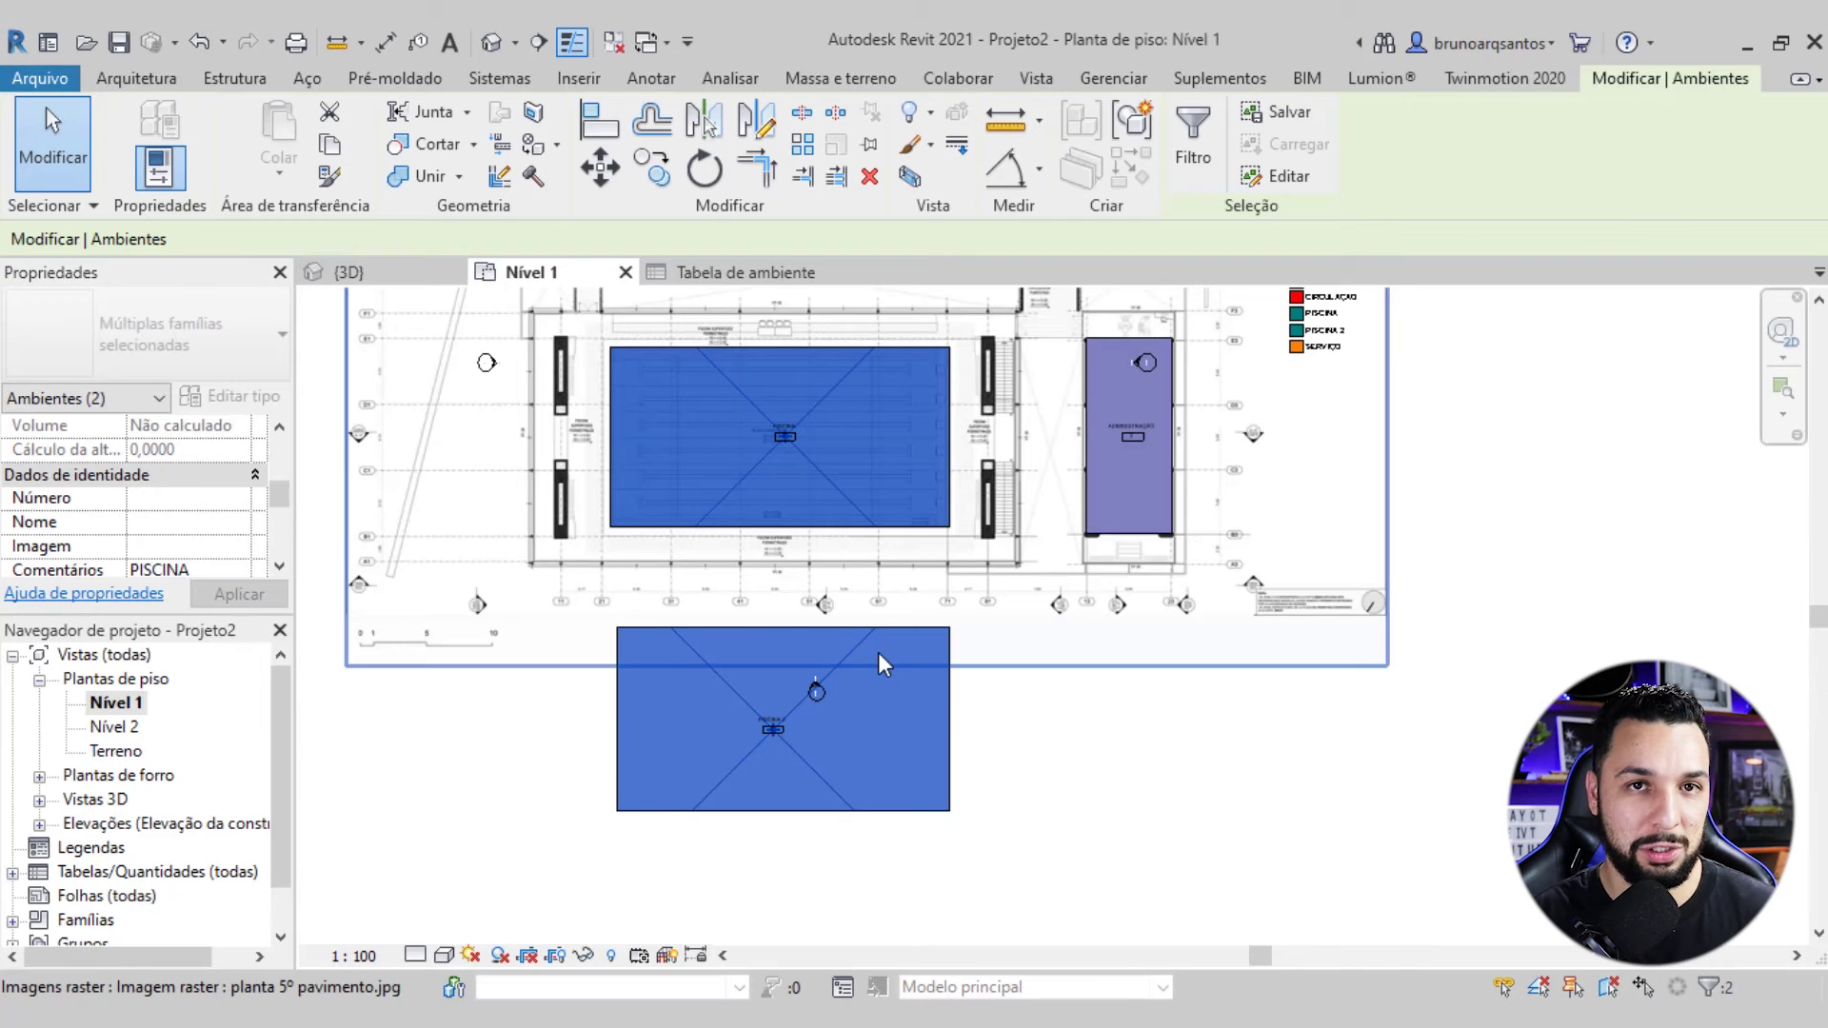
pyautogui.click(775, 273)
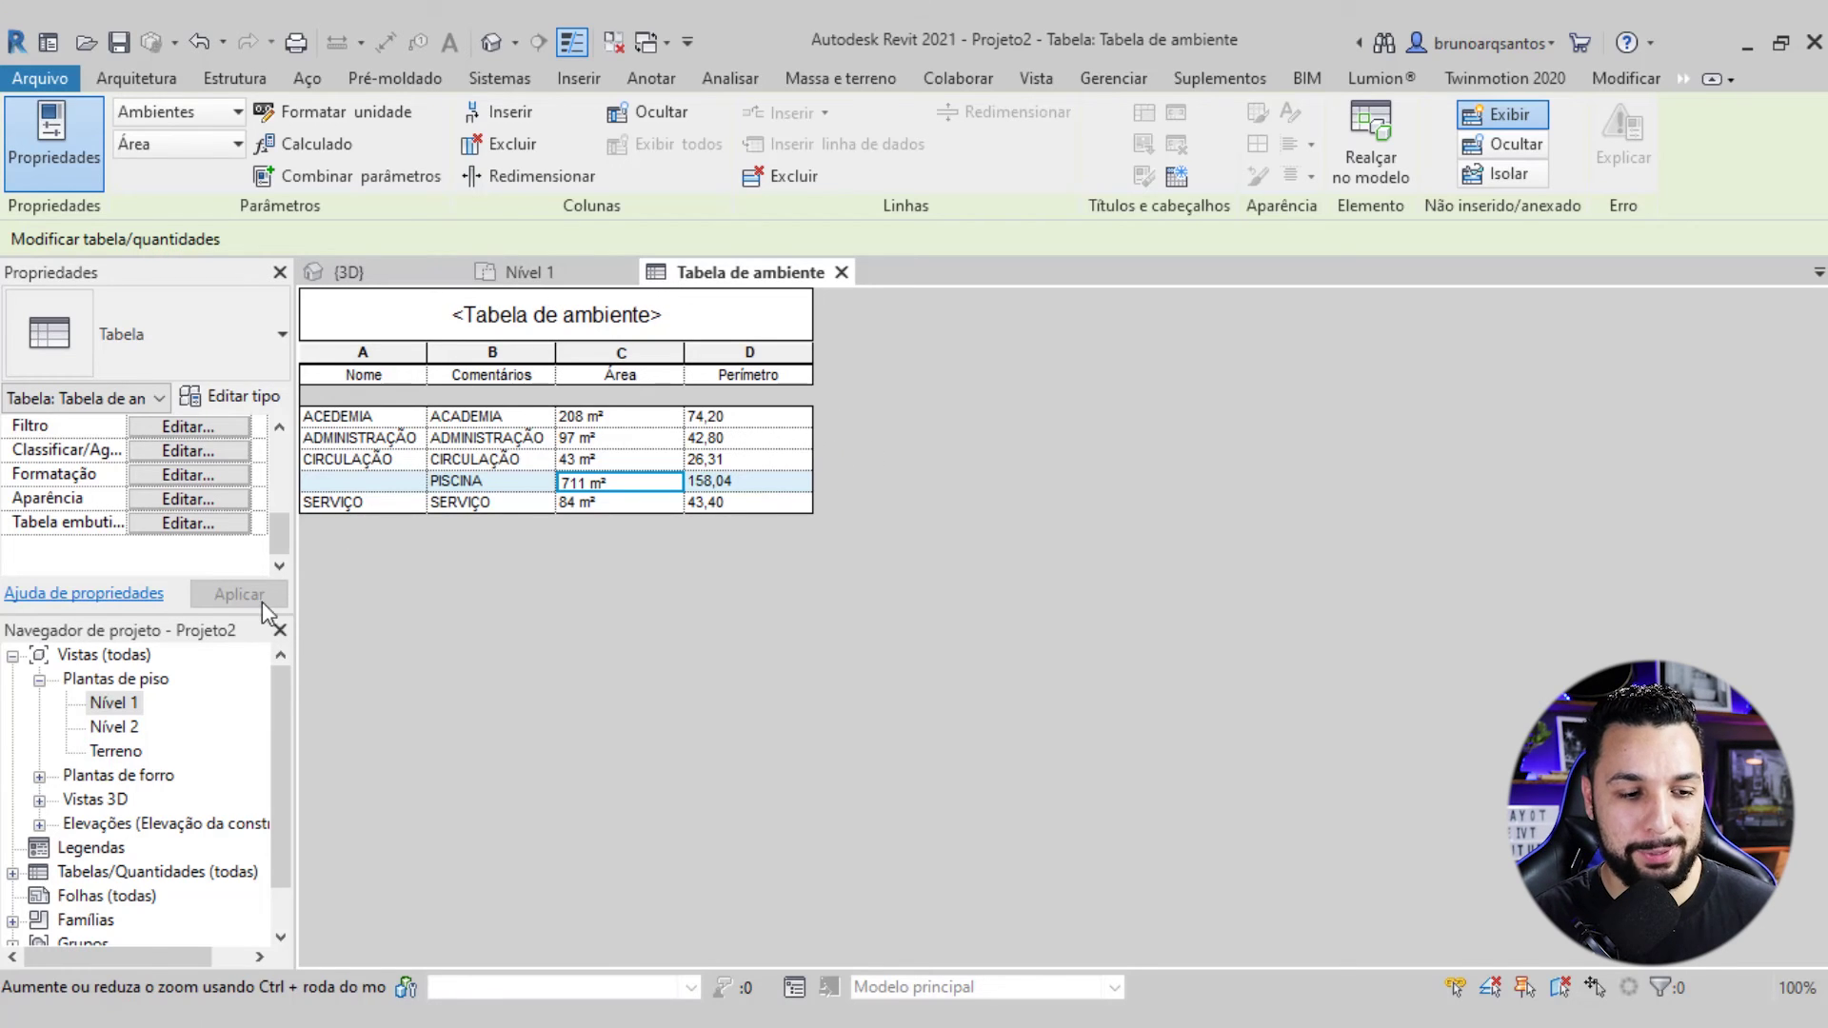
# Add a Contagem field to the schedule, formatted with Calcular os totais
pyautogui.click(183, 429)
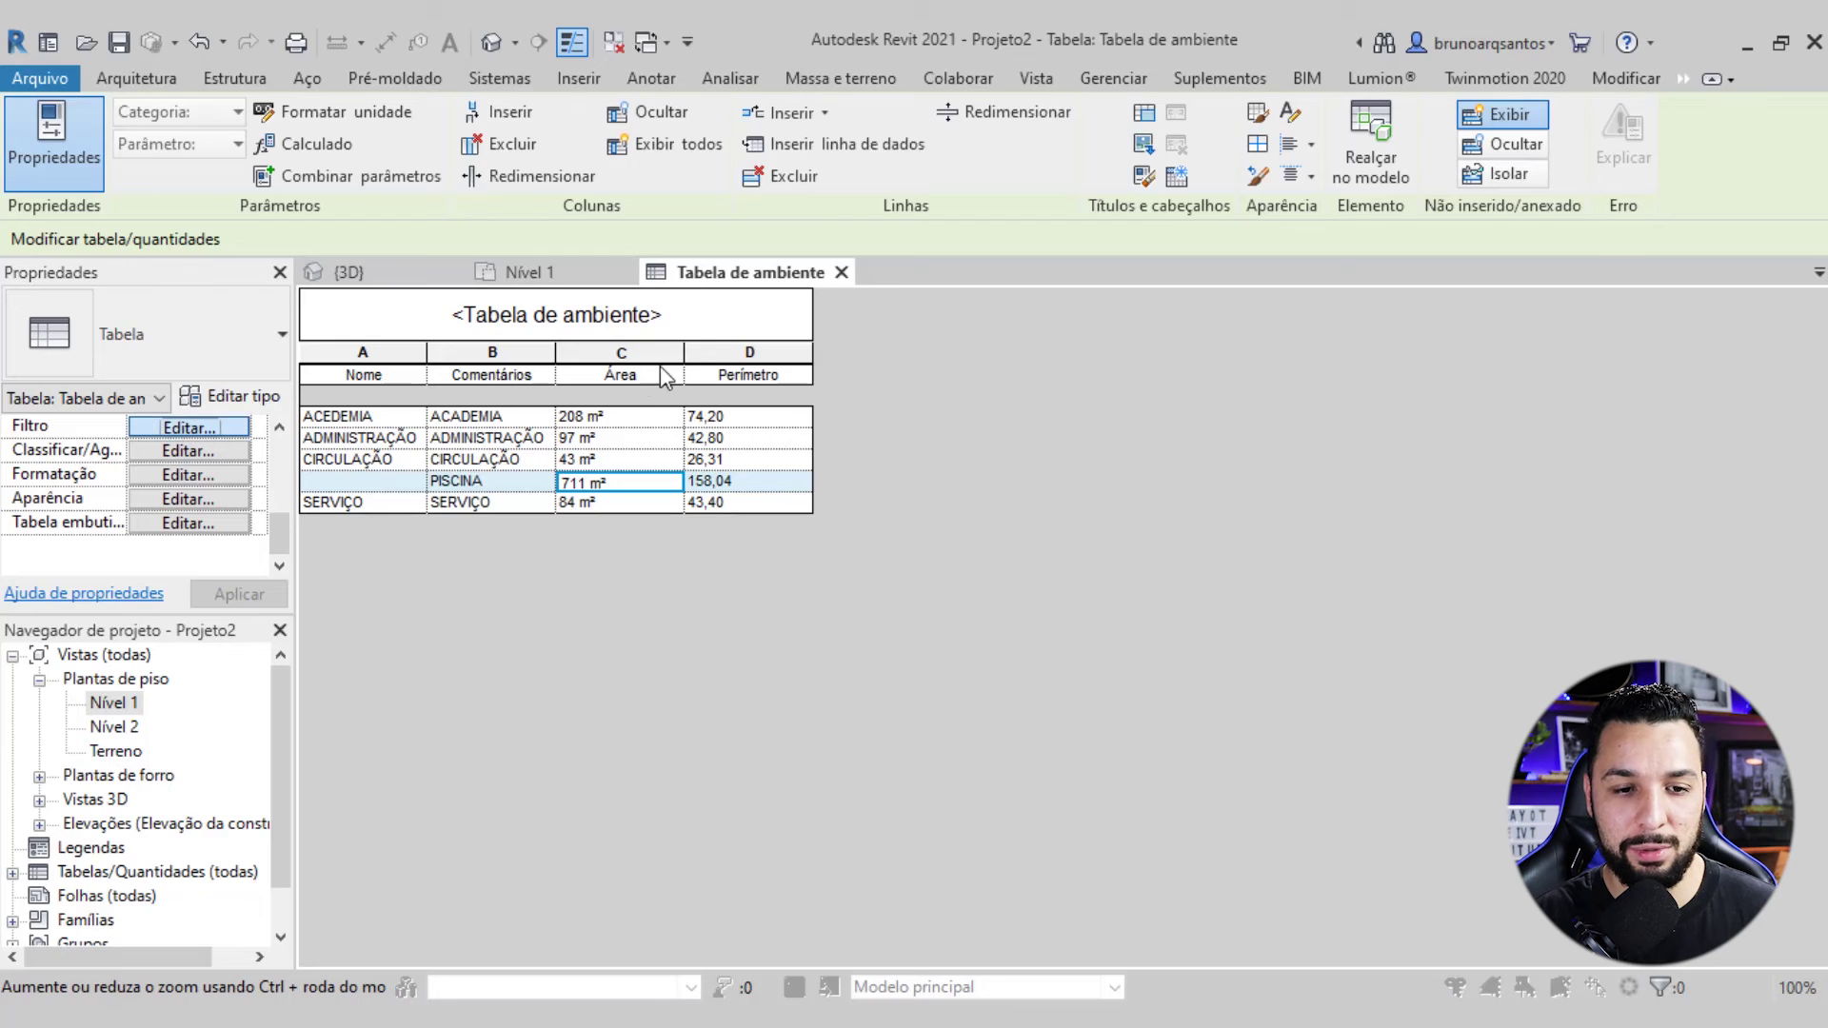
pyautogui.click(909, 278)
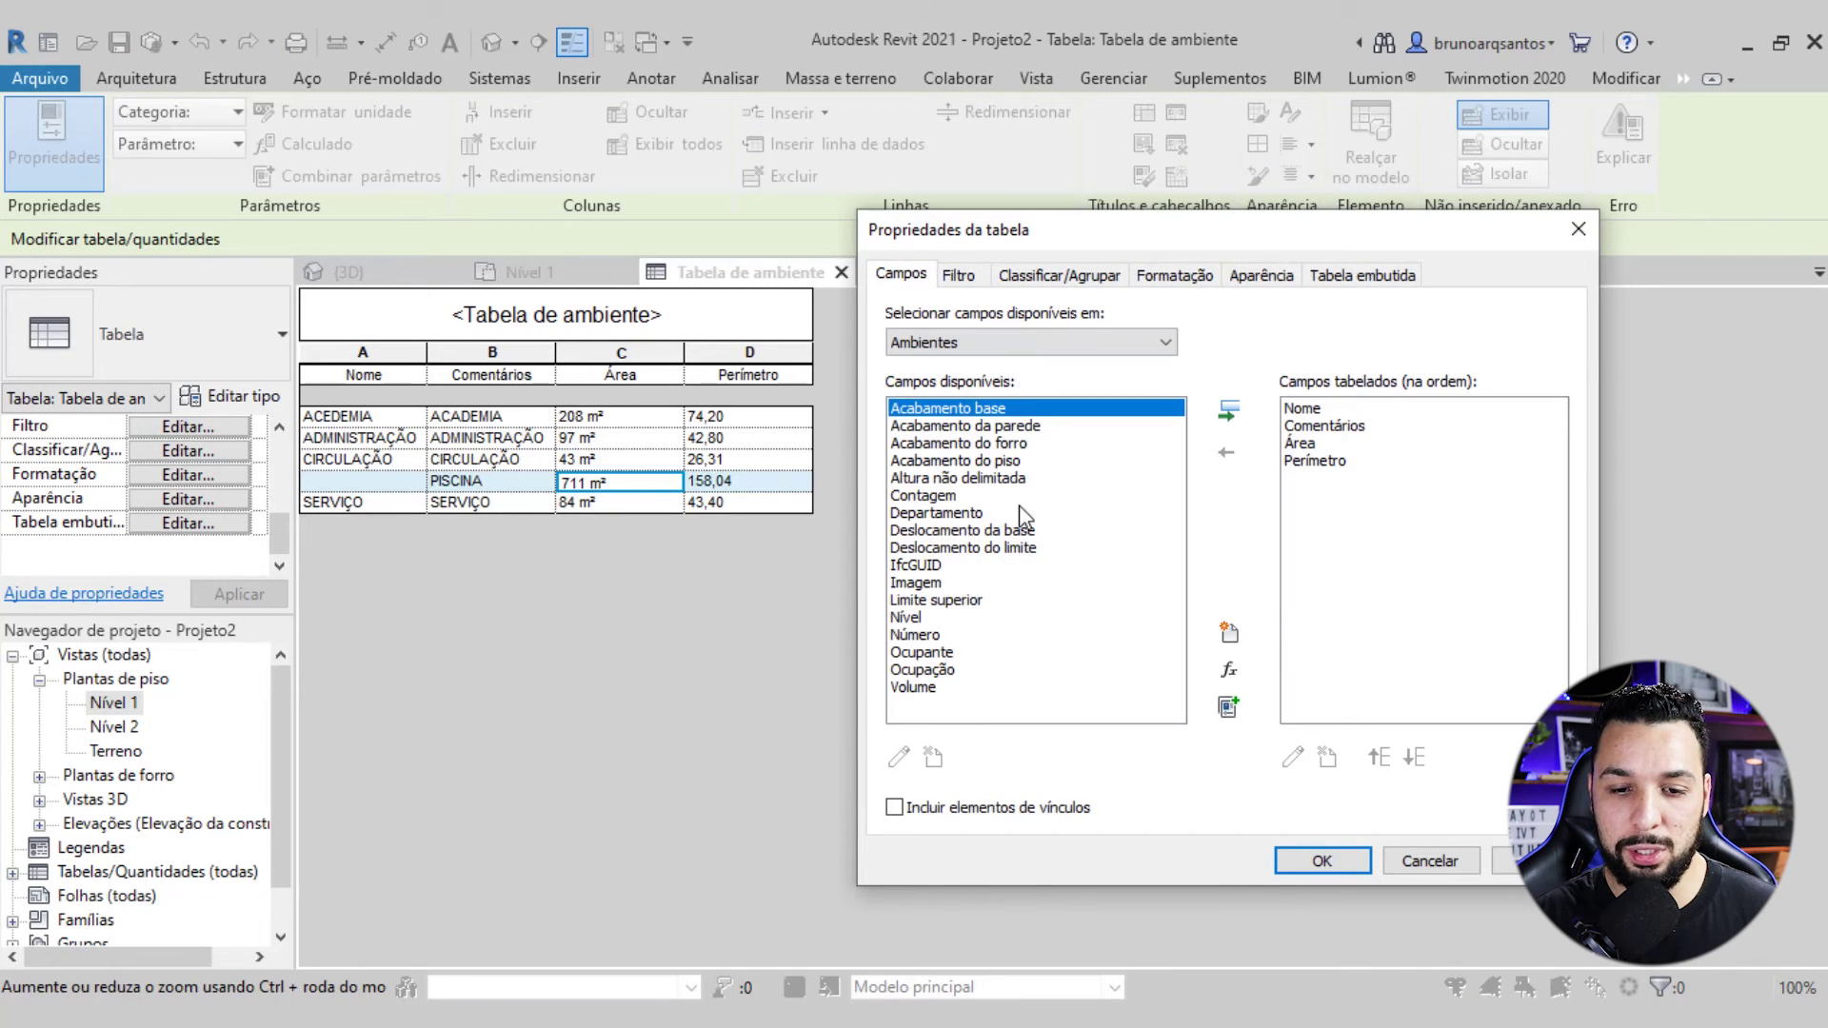
pyautogui.click(919, 496)
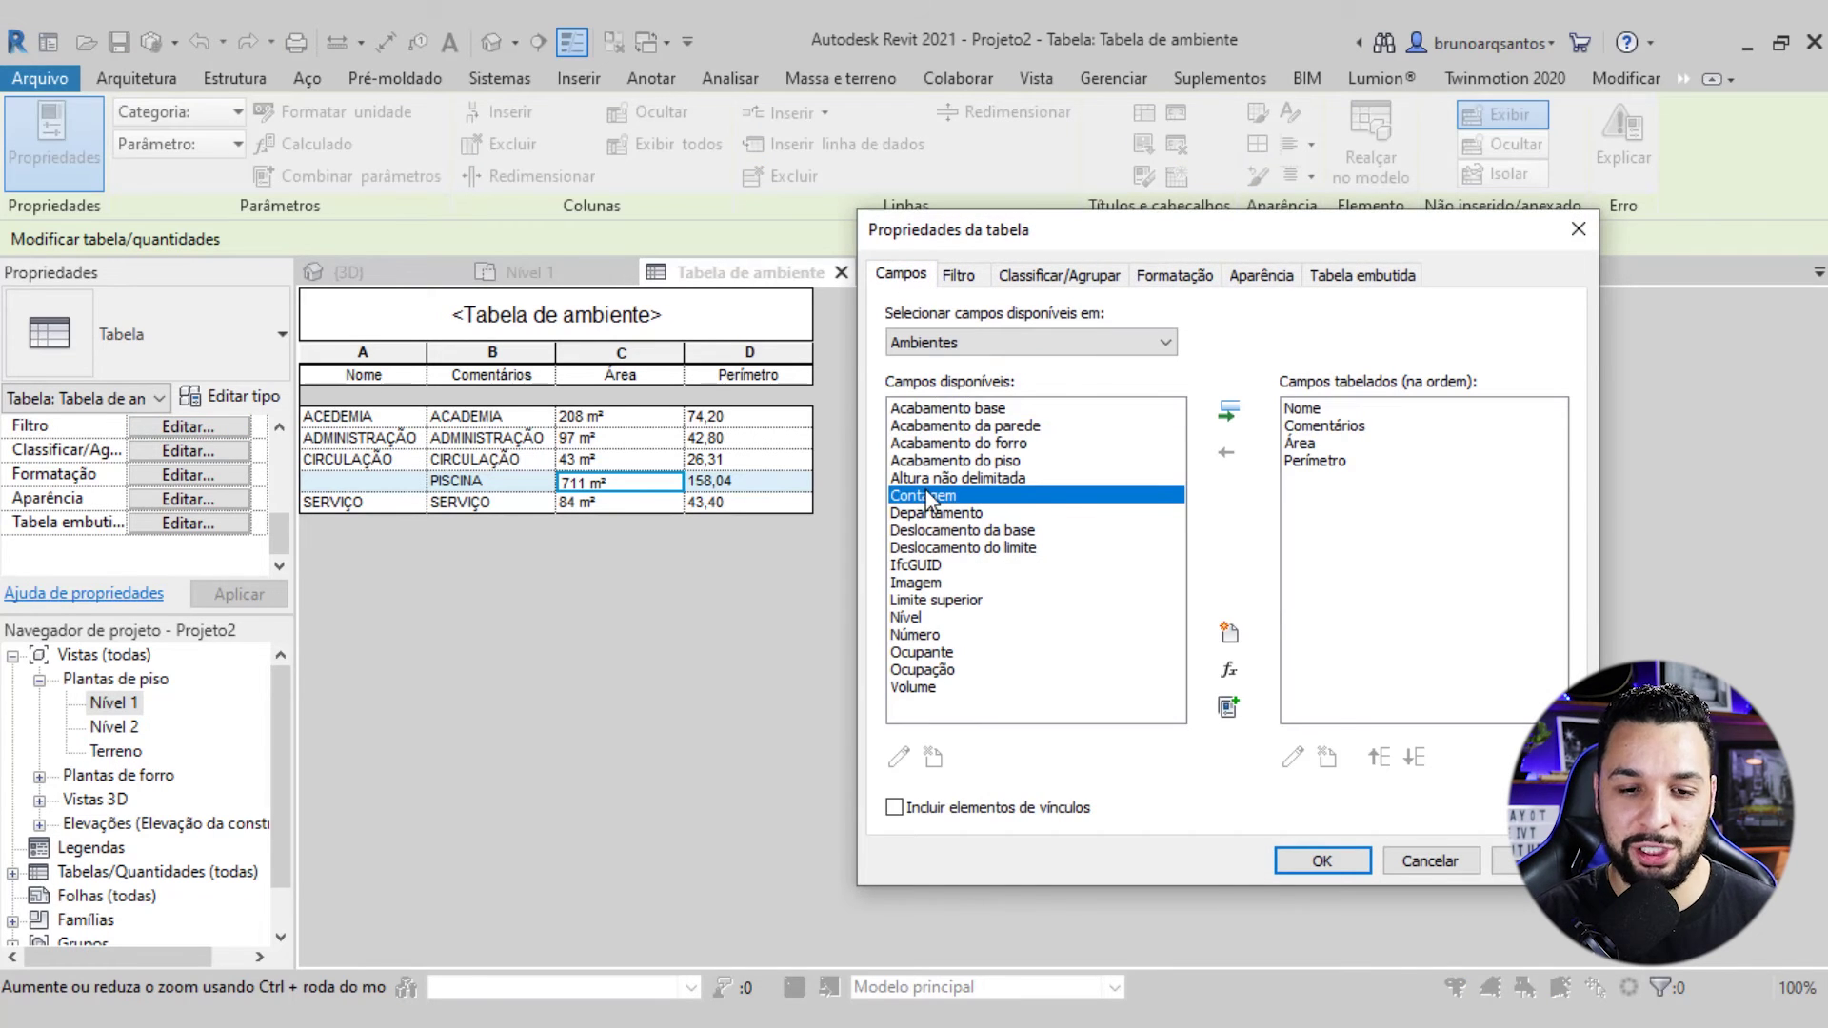
pyautogui.click(1227, 410)
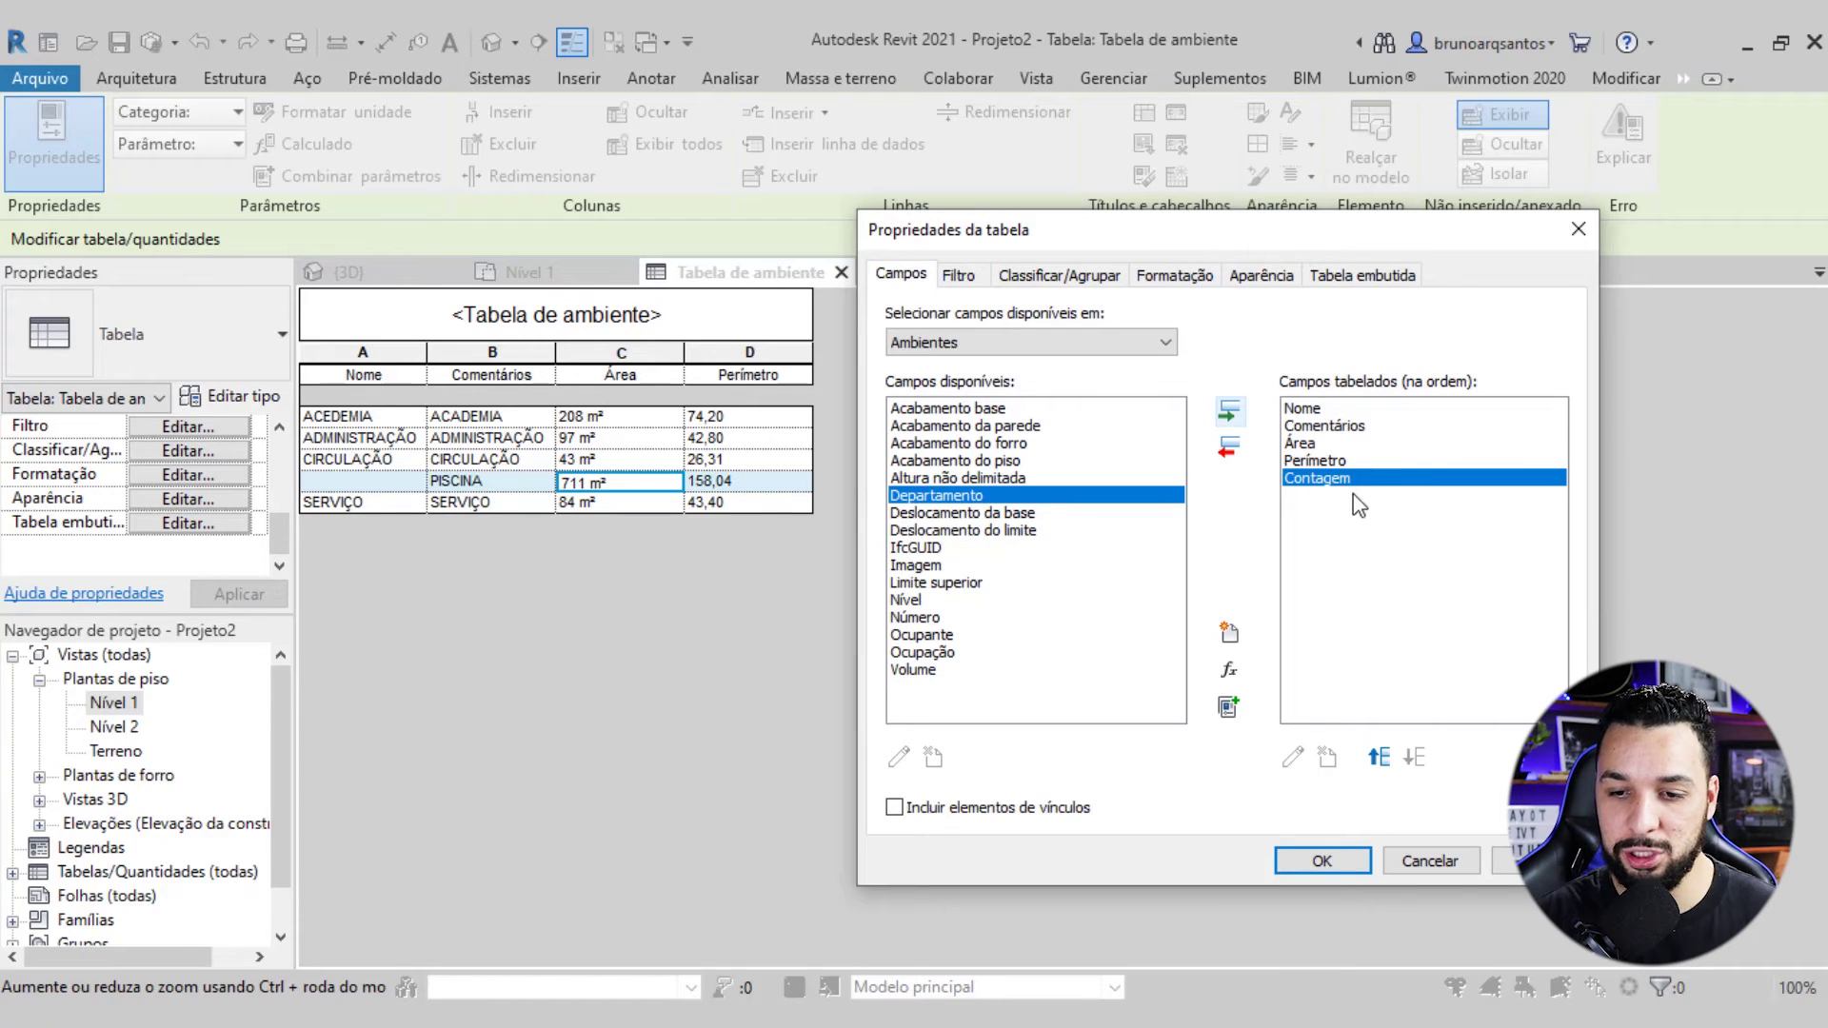
pyautogui.click(1169, 276)
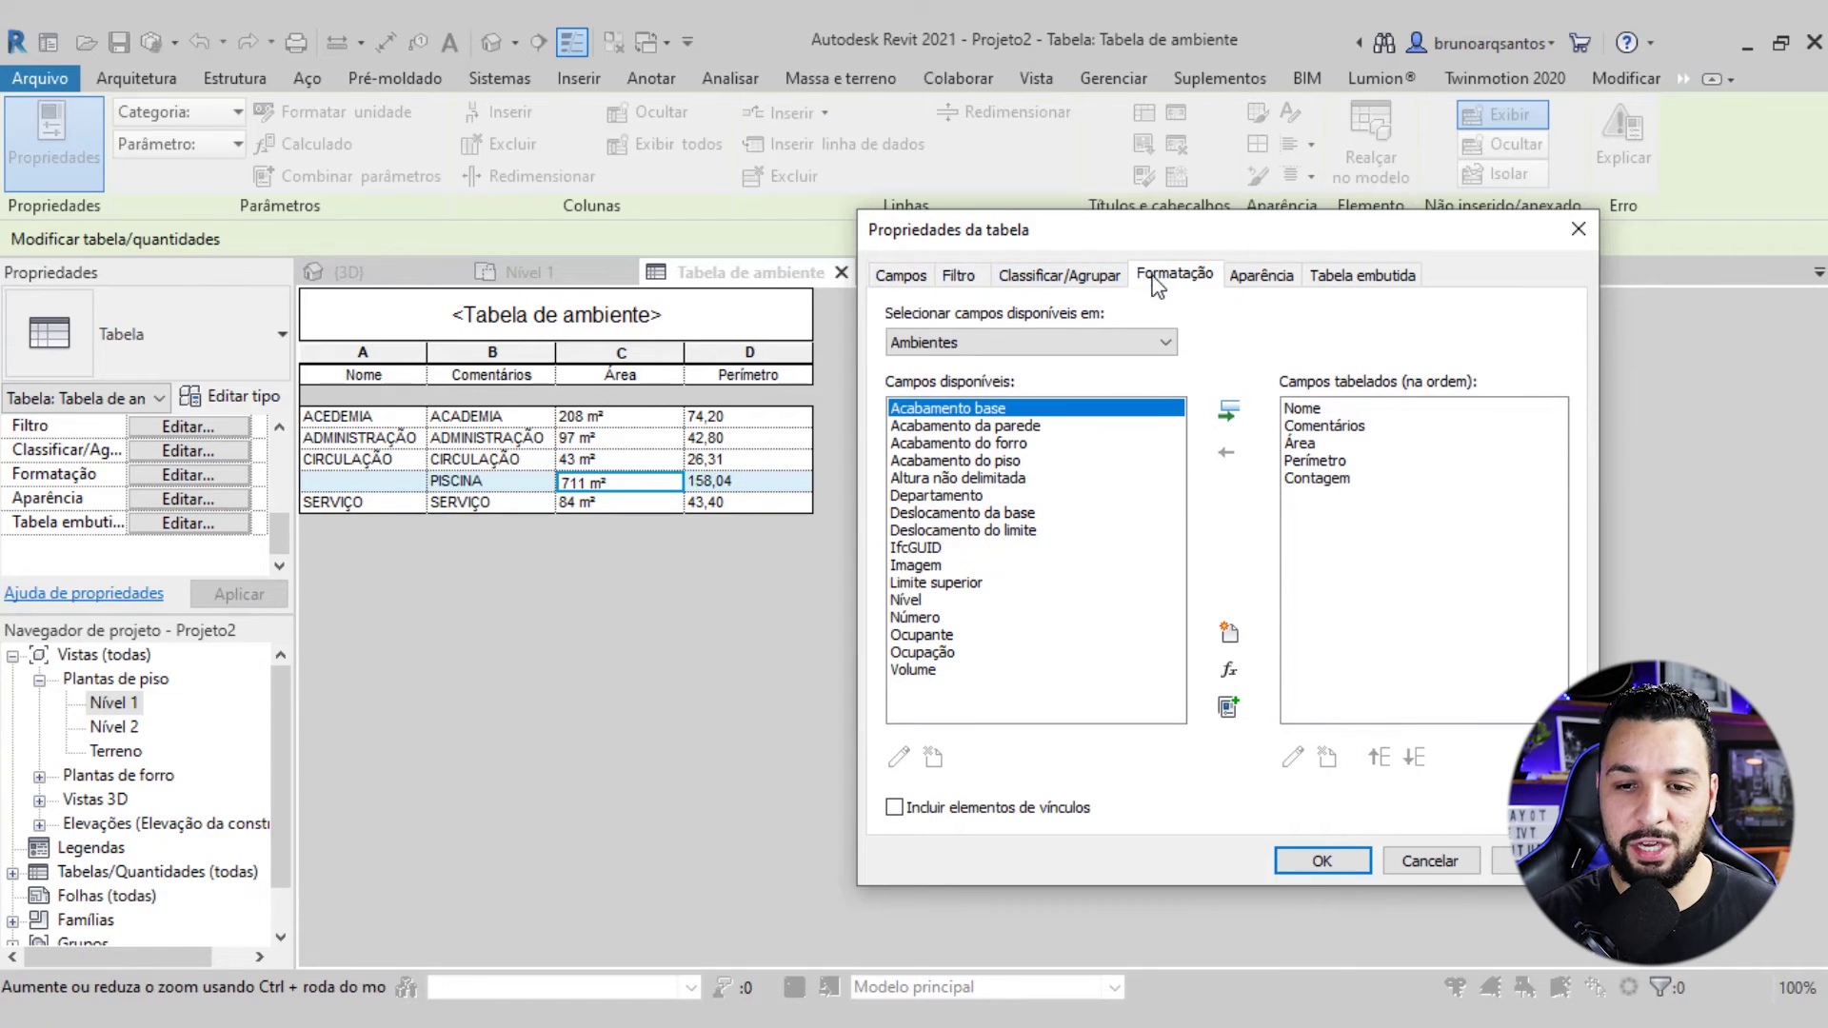
pyautogui.click(922, 408)
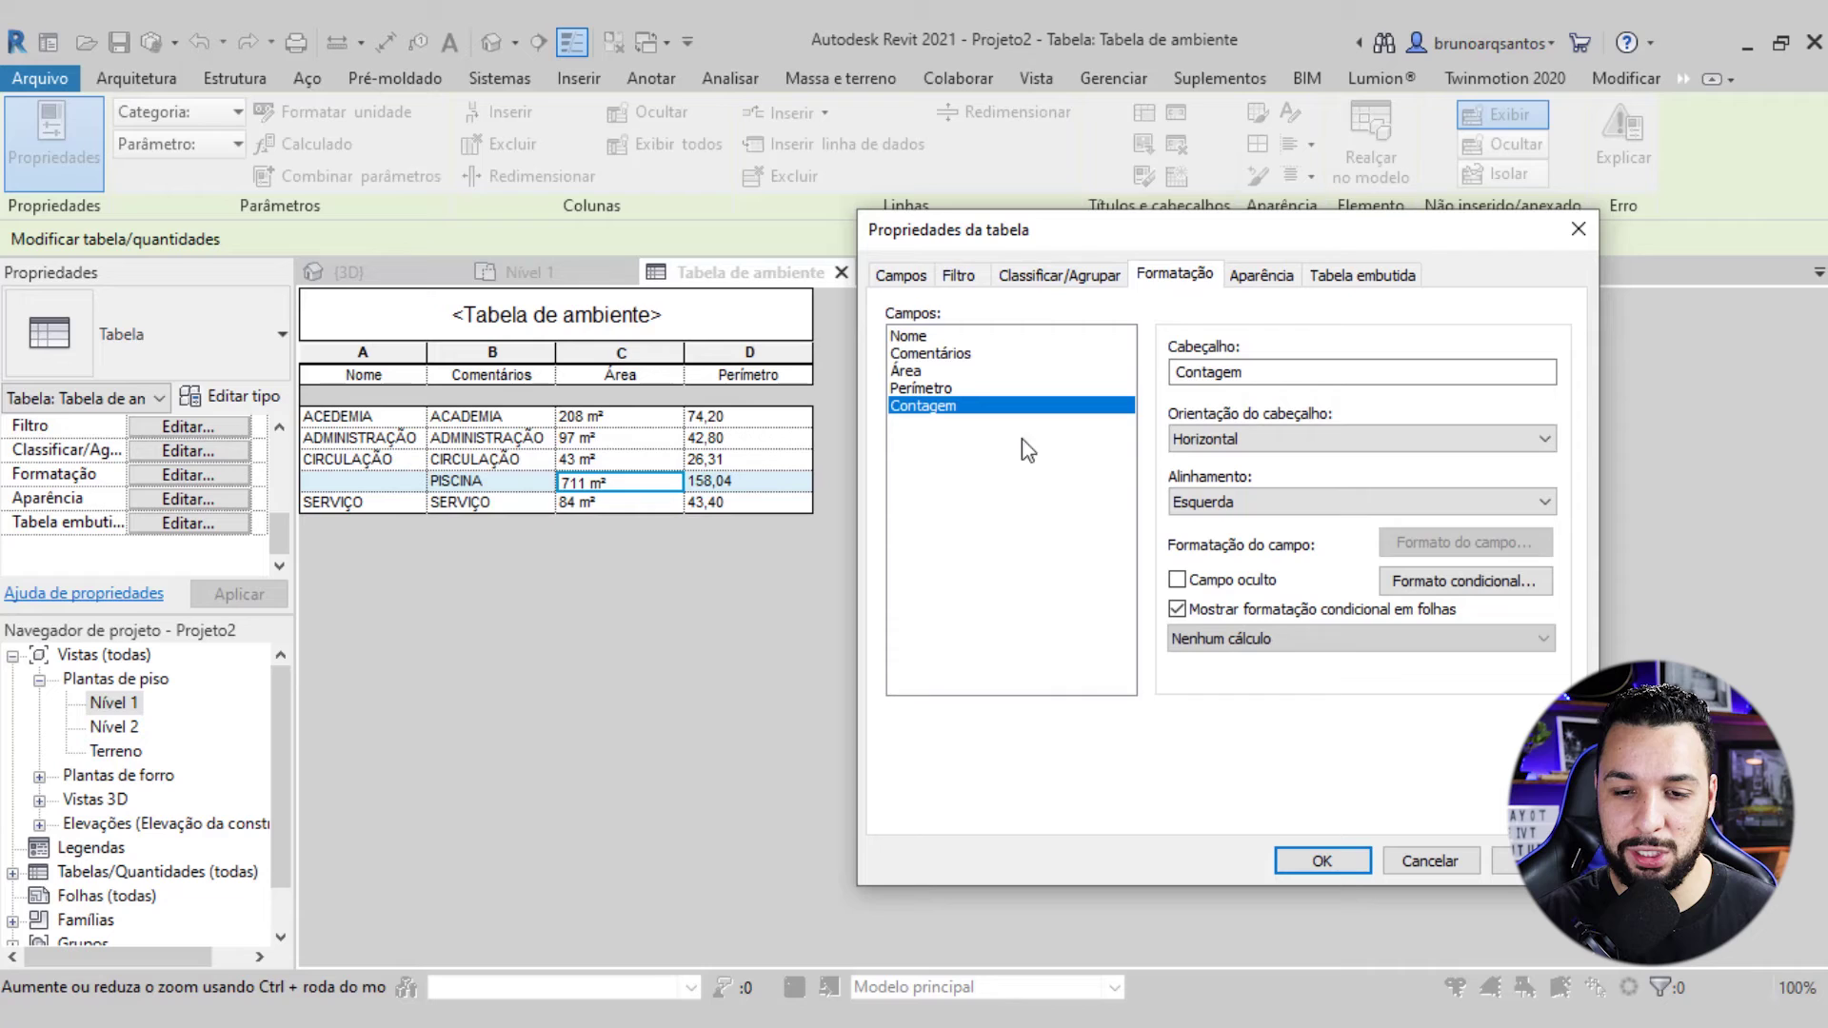
pyautogui.click(1329, 637)
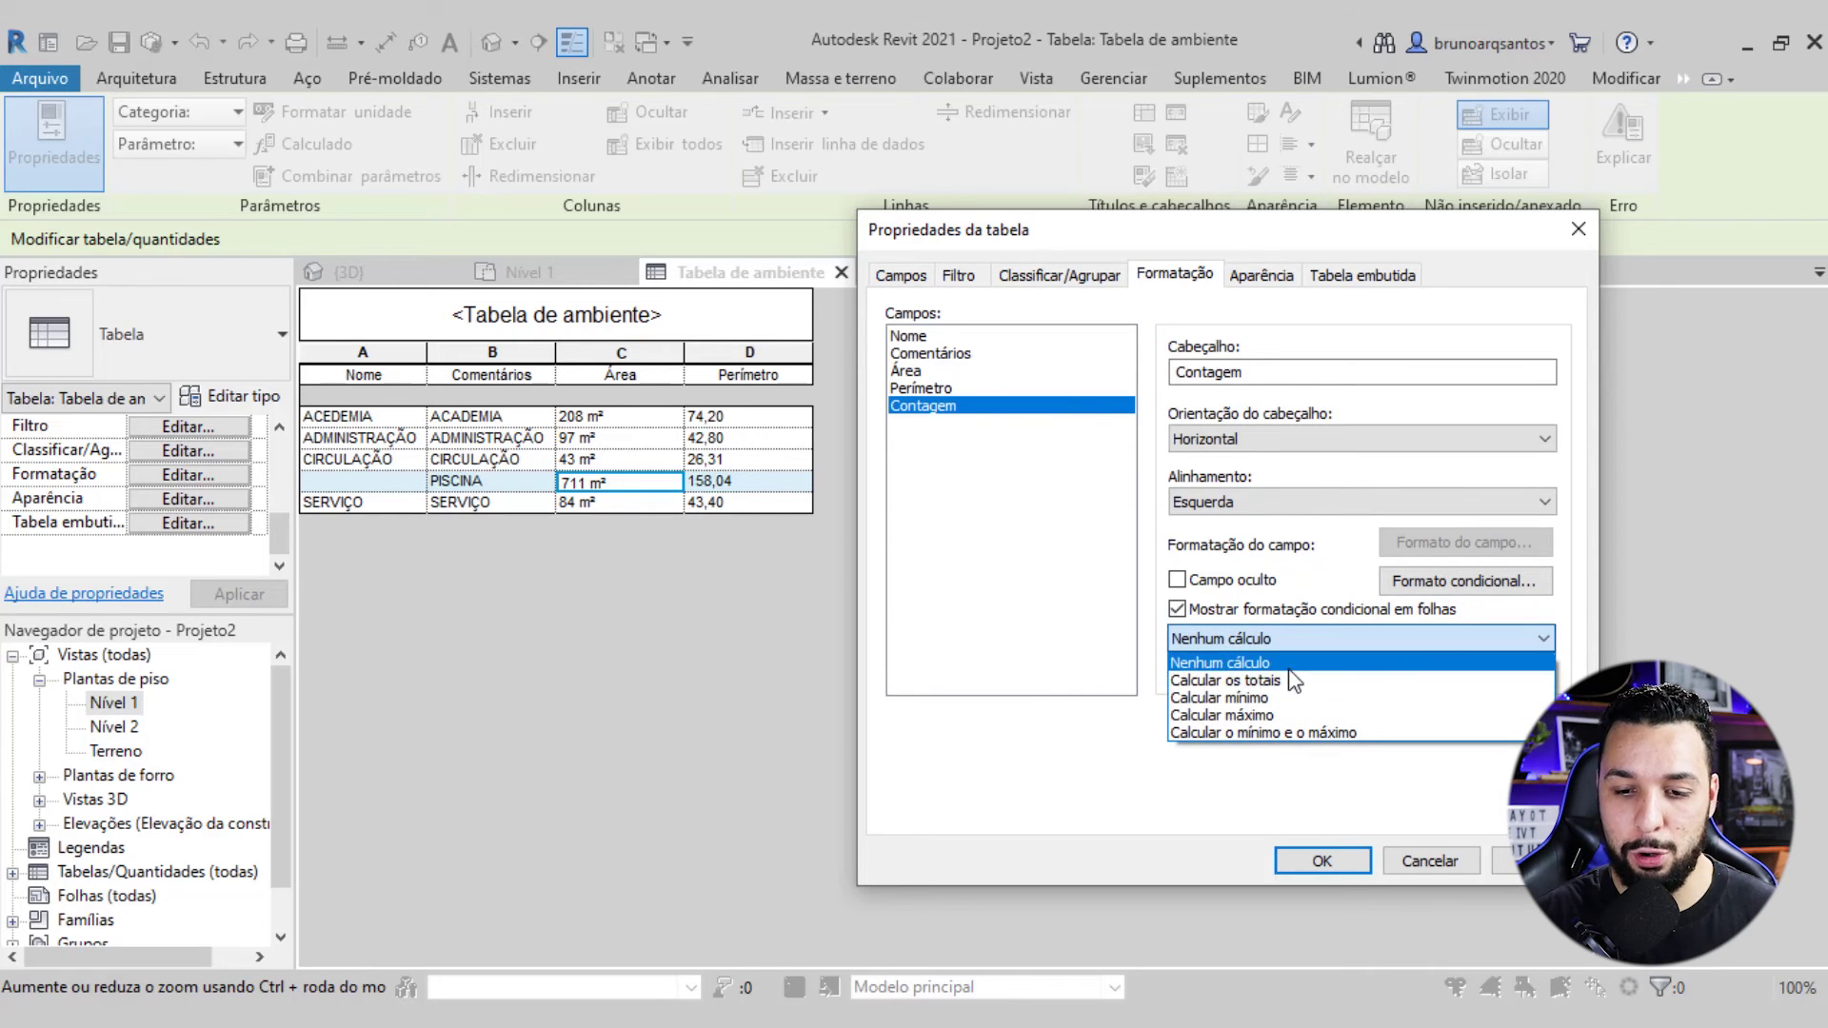
pyautogui.click(1286, 682)
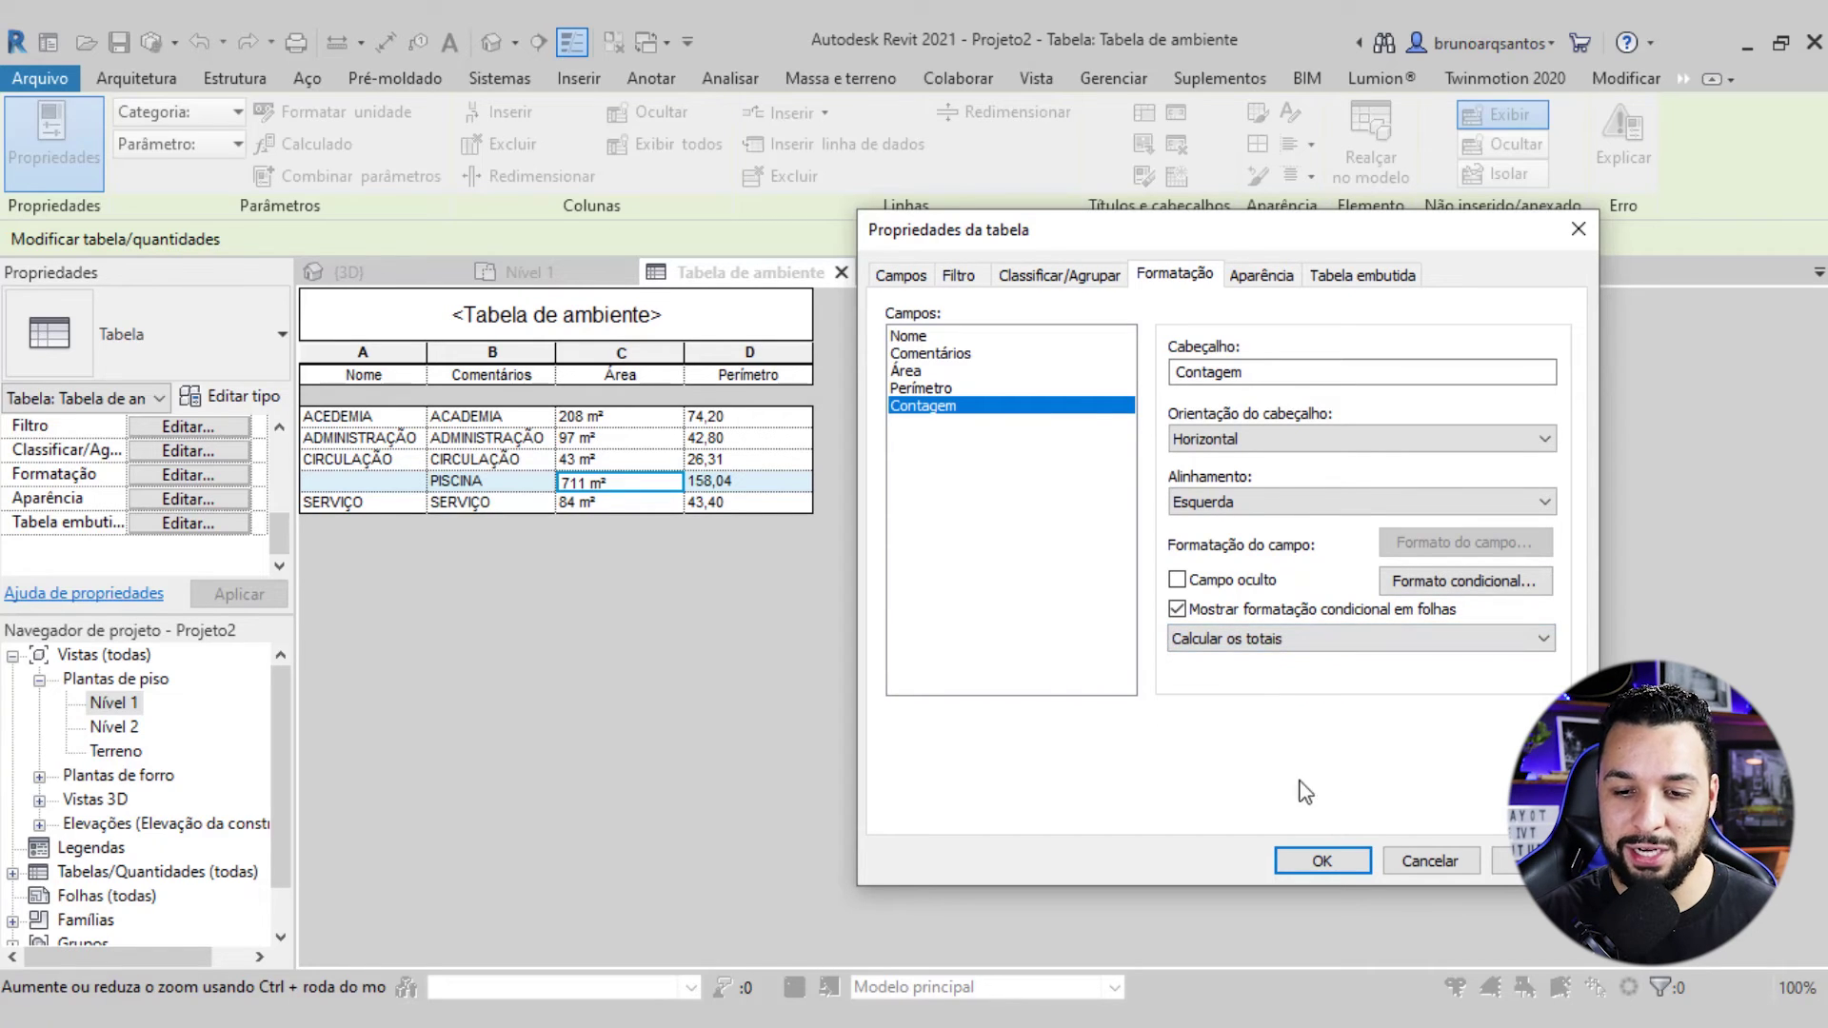
pyautogui.click(1346, 862)
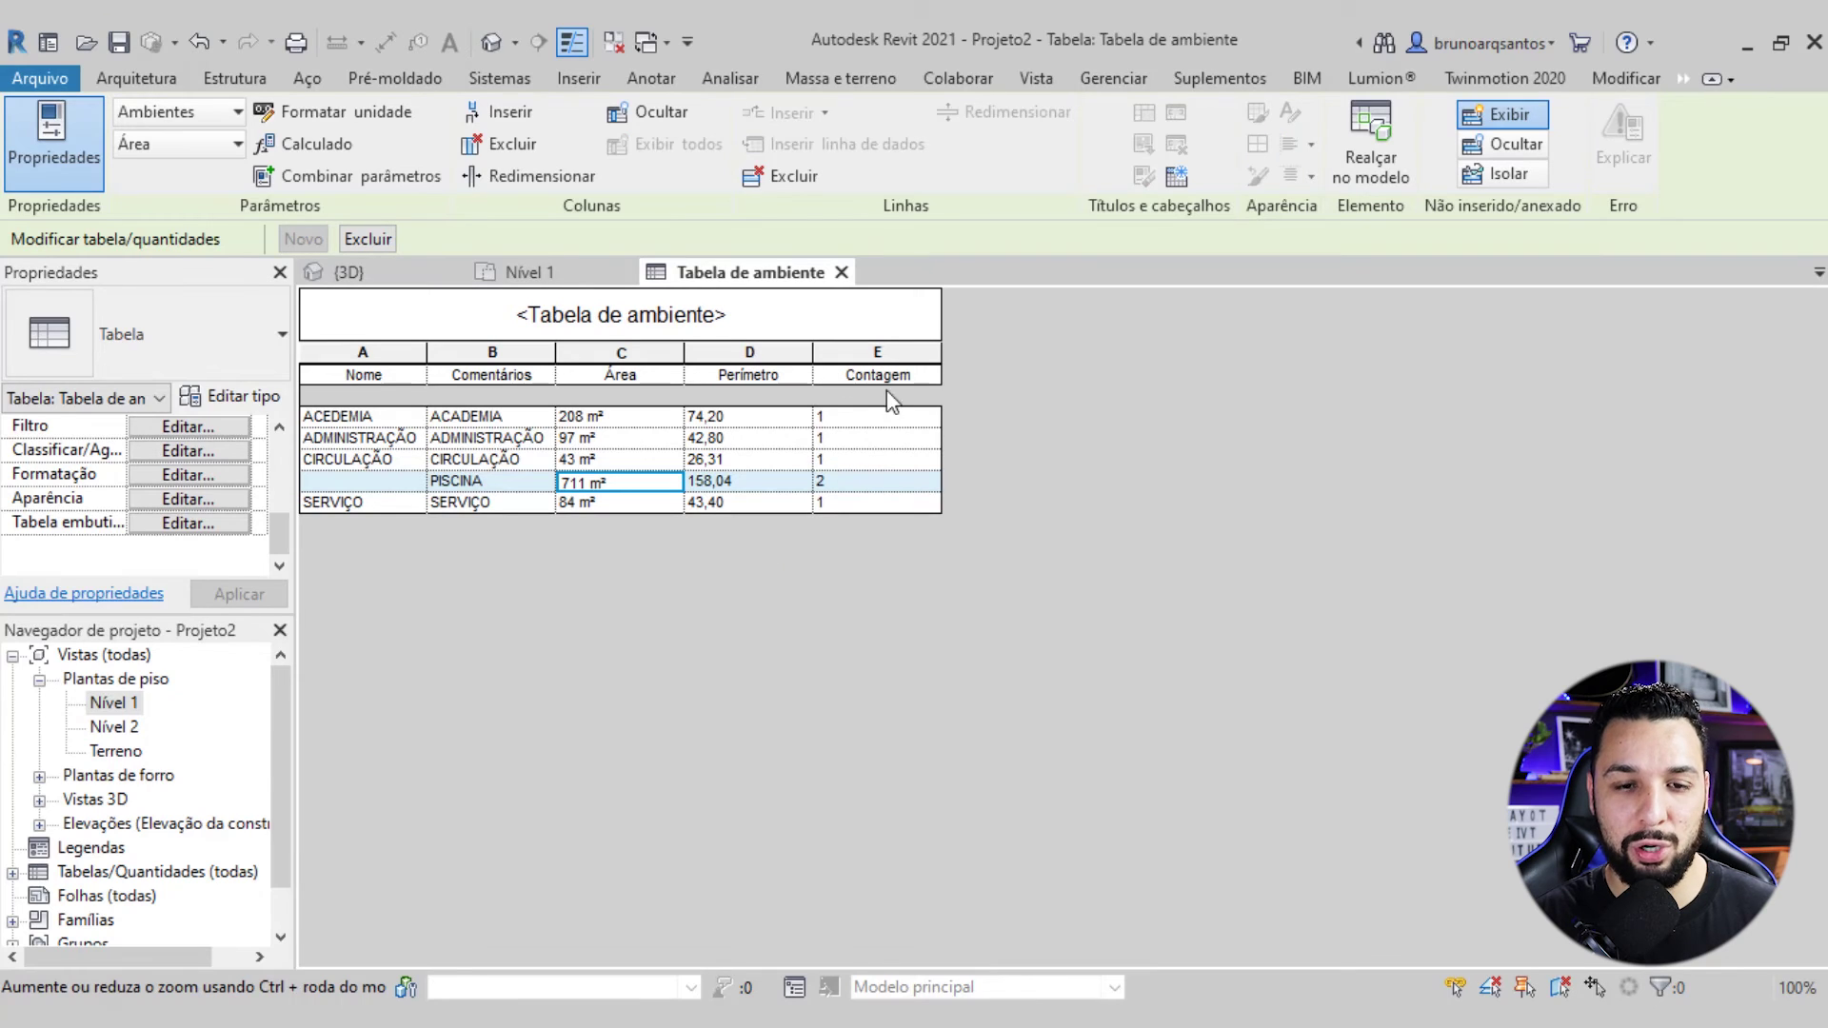
# Rename the Área column header to Área TOTAL
pyautogui.click(826, 485)
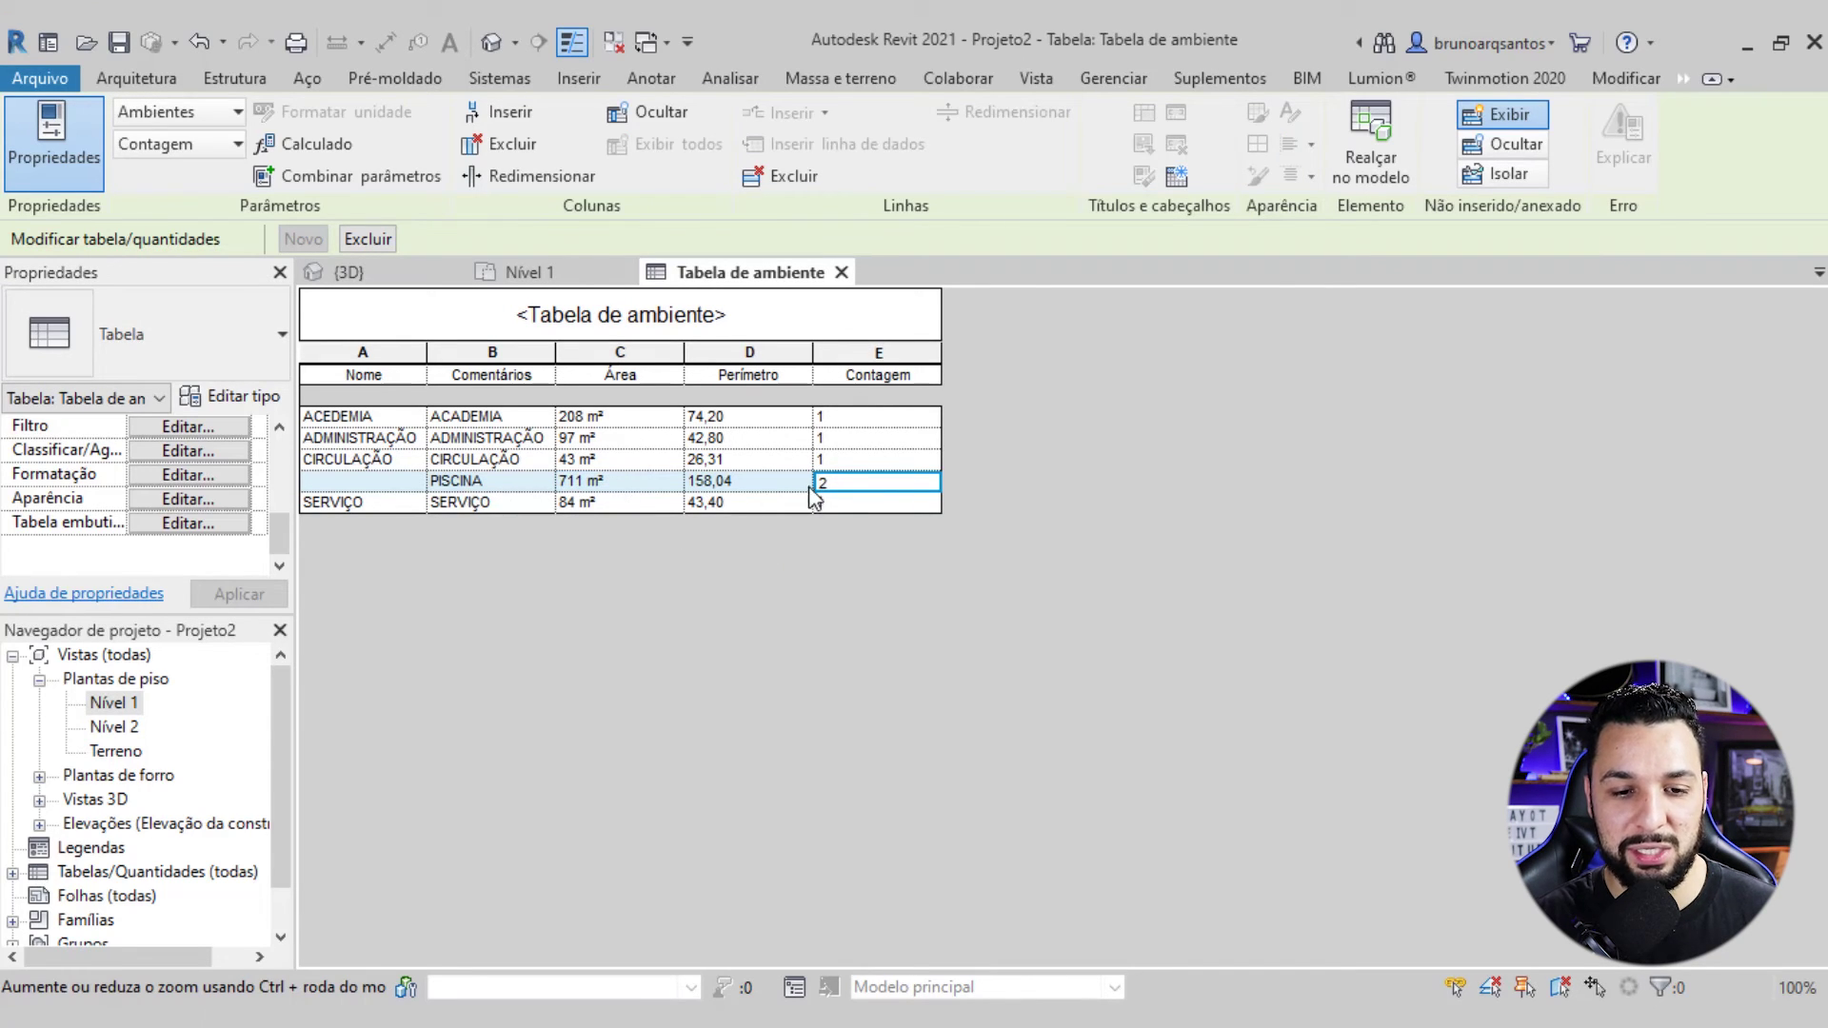
pyautogui.click(600, 486)
pyautogui.click(639, 376)
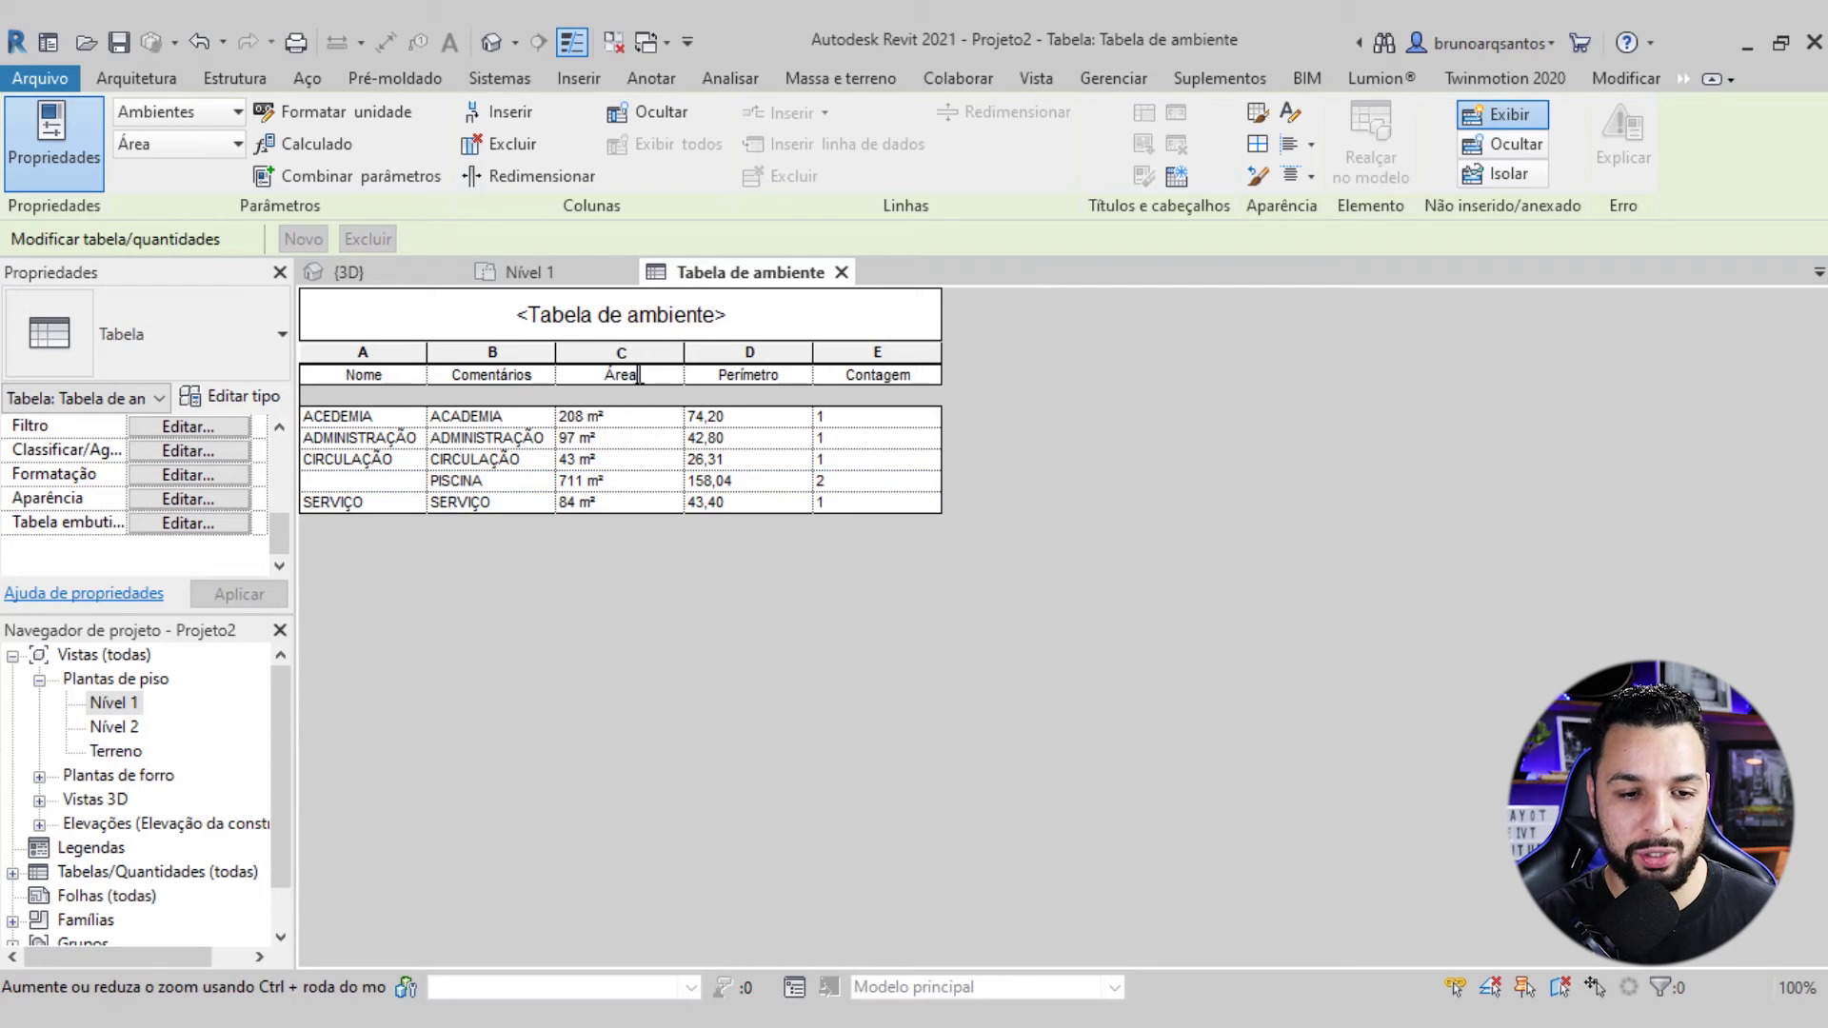
pyautogui.write('TOTAL')
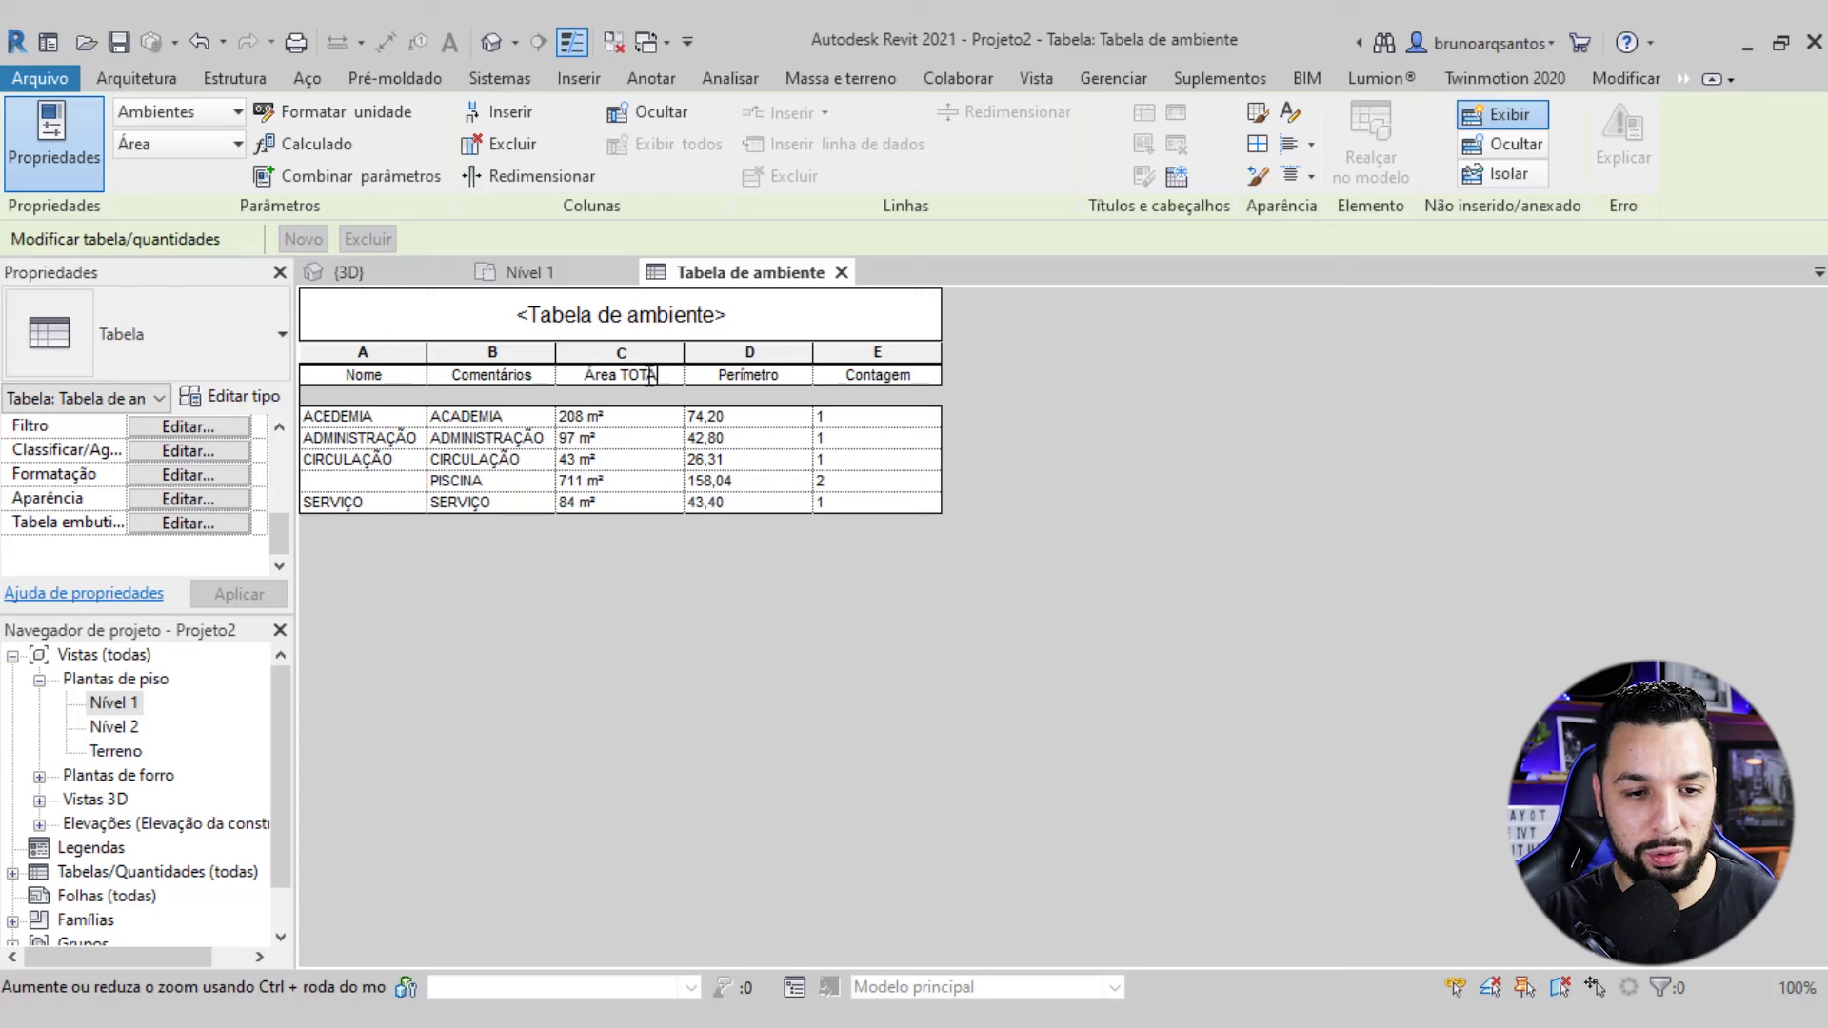
pyautogui.click(517, 378)
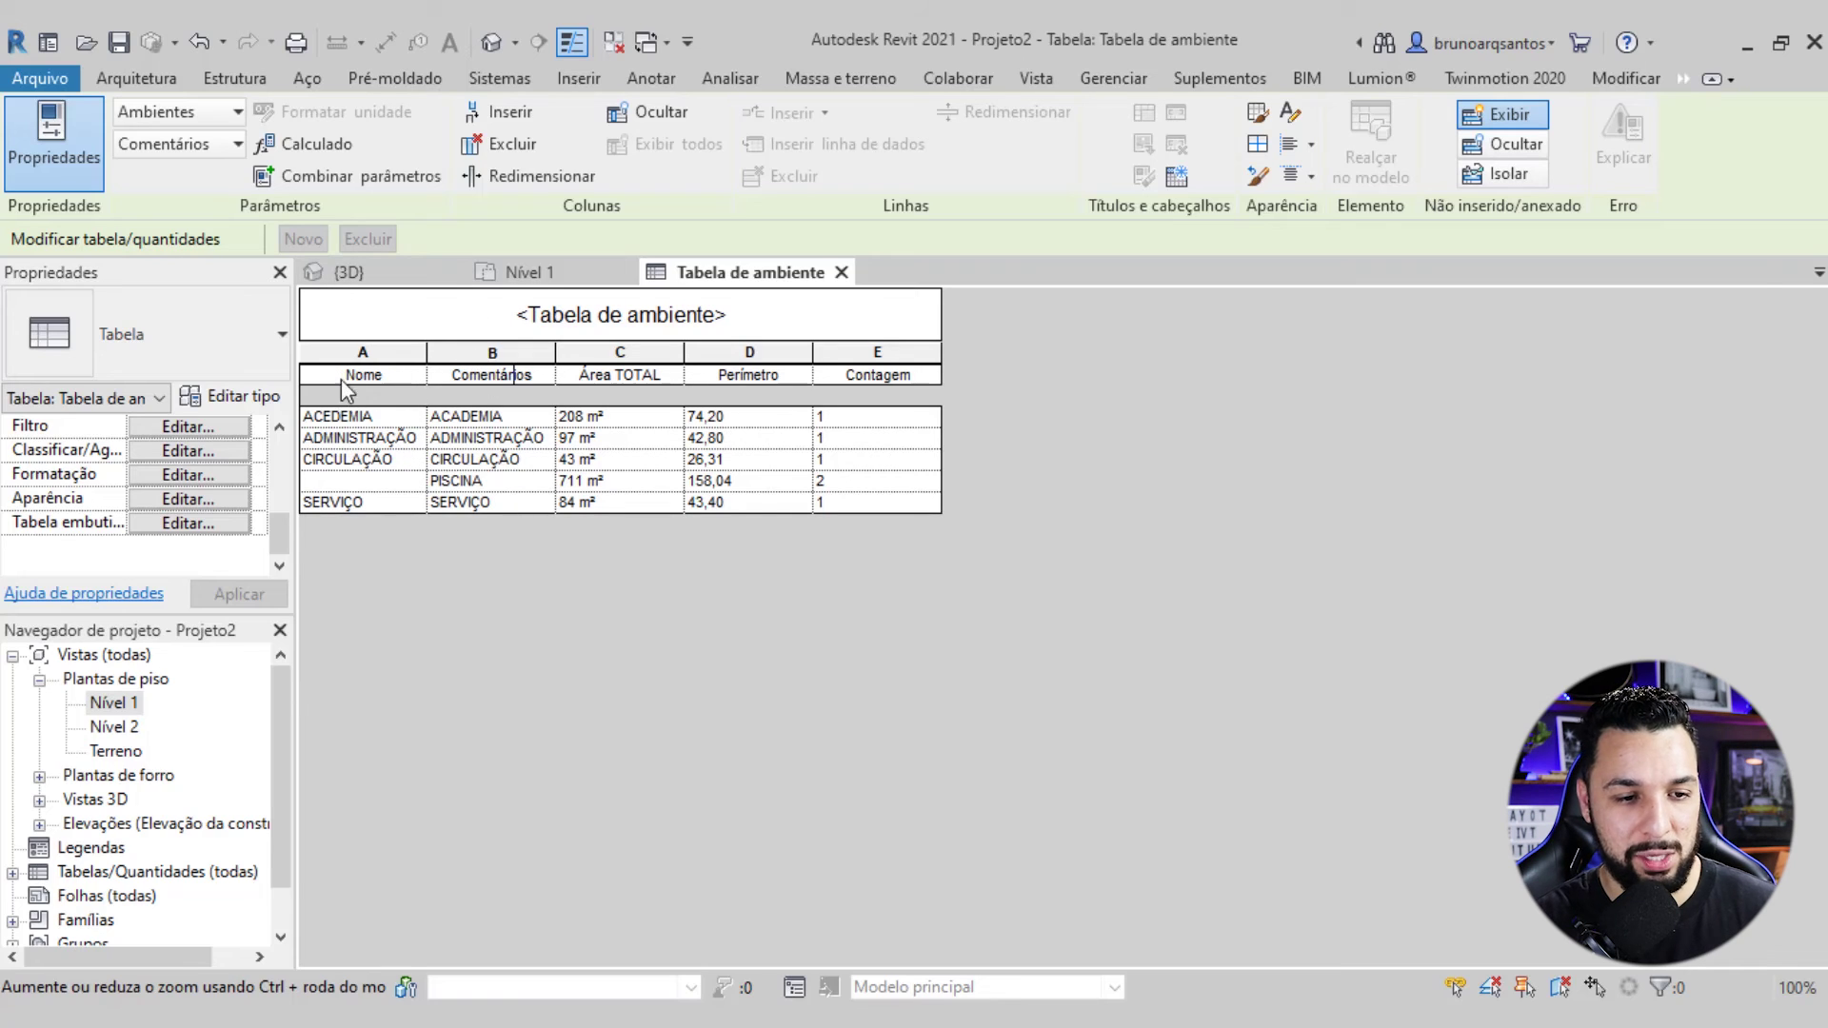
# Hide the Nome column in the schedule
pyautogui.click(364, 354)
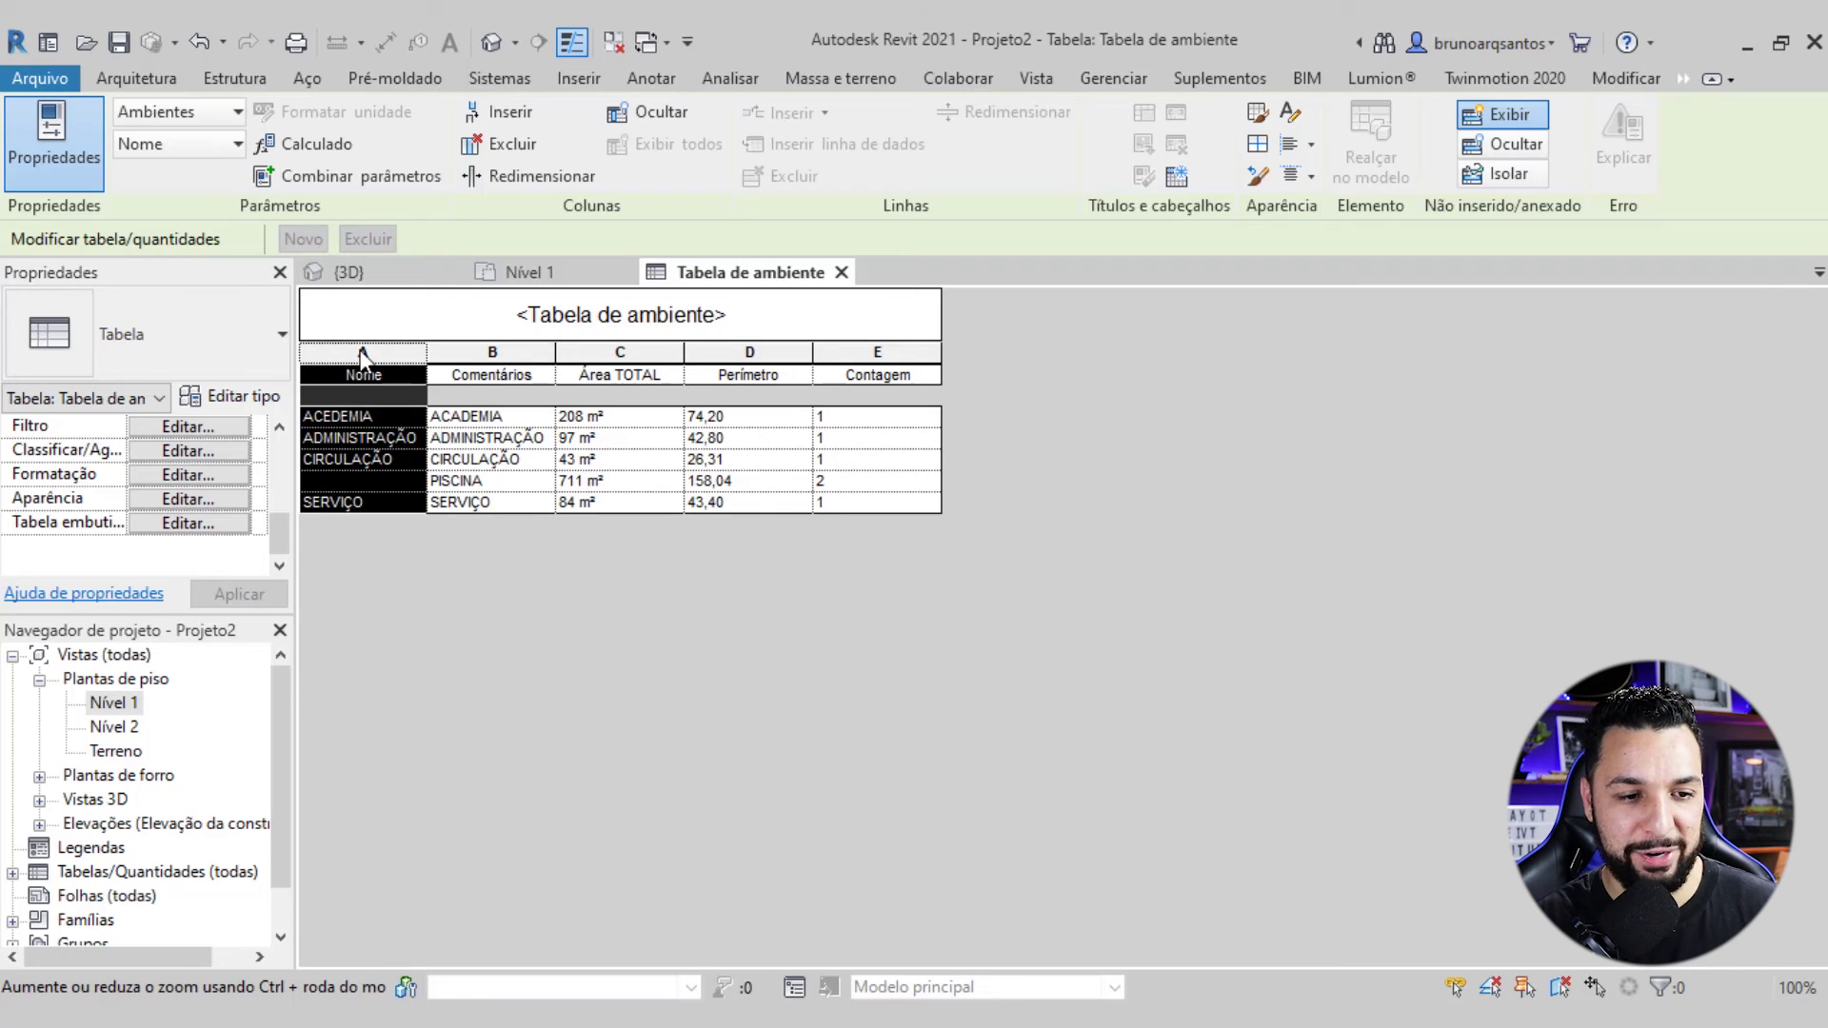
pyautogui.rightClick(358, 348)
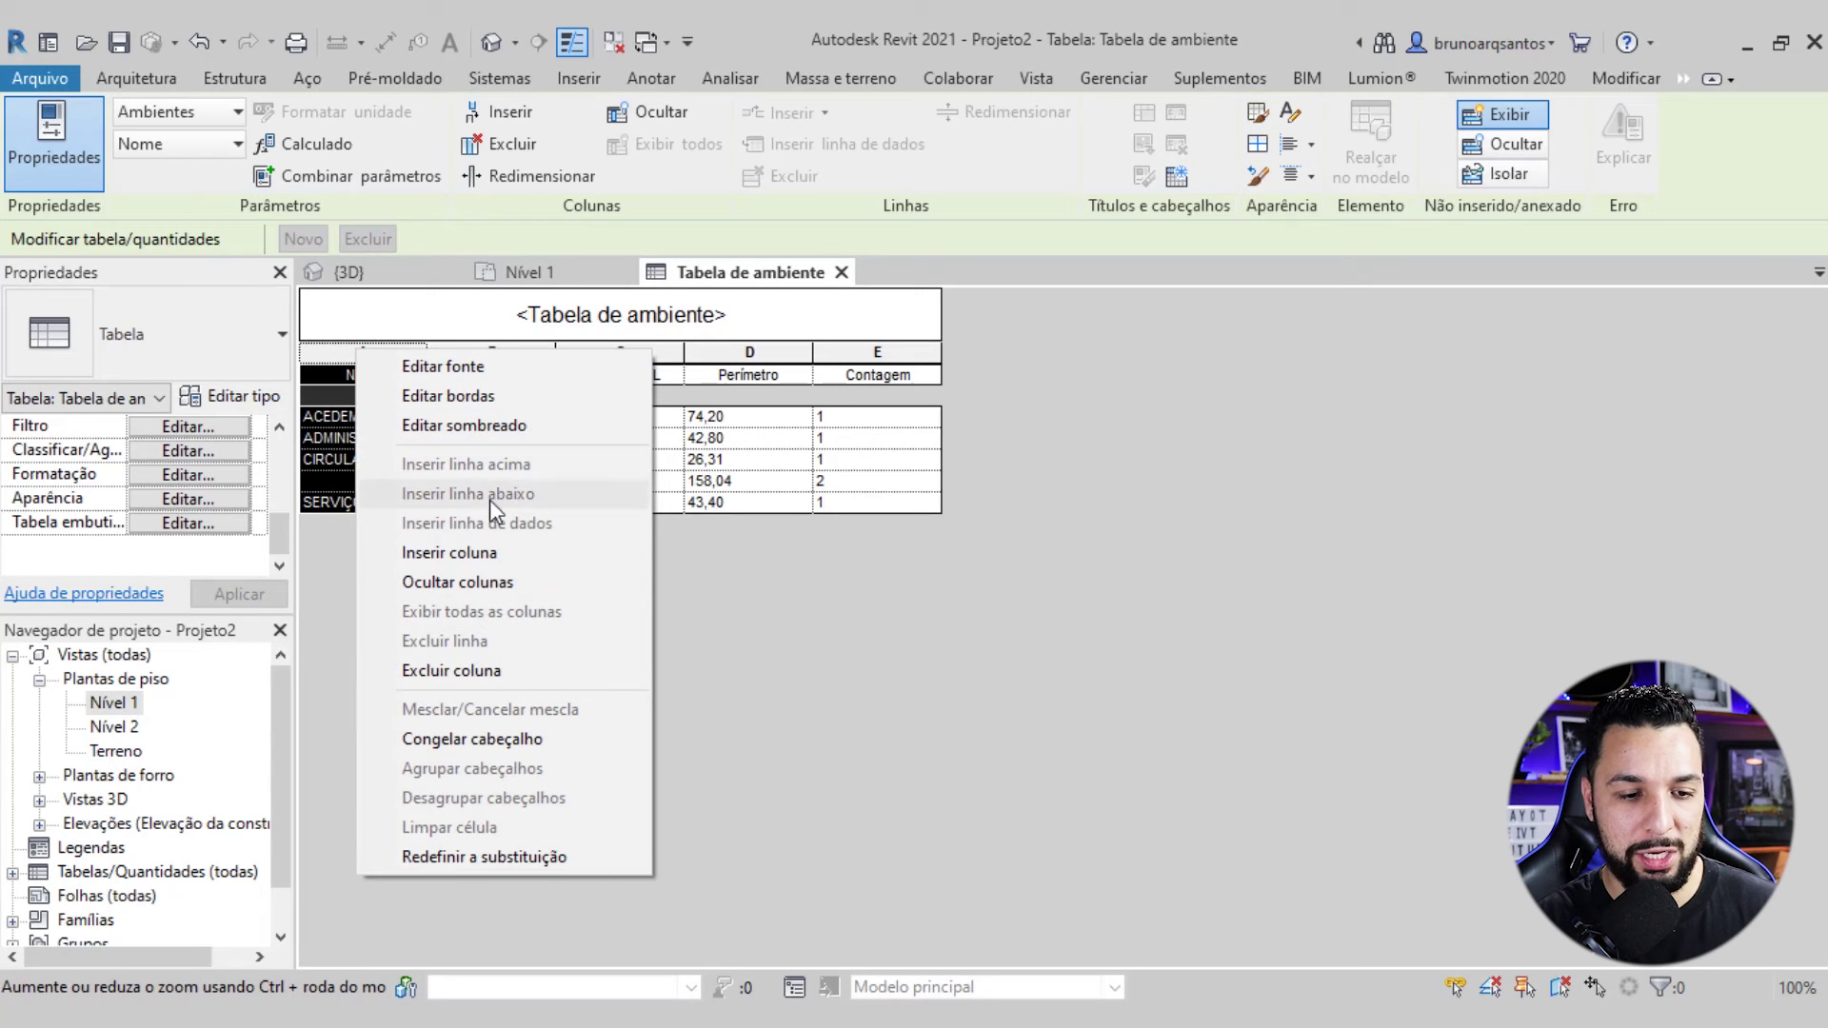
pyautogui.click(536, 581)
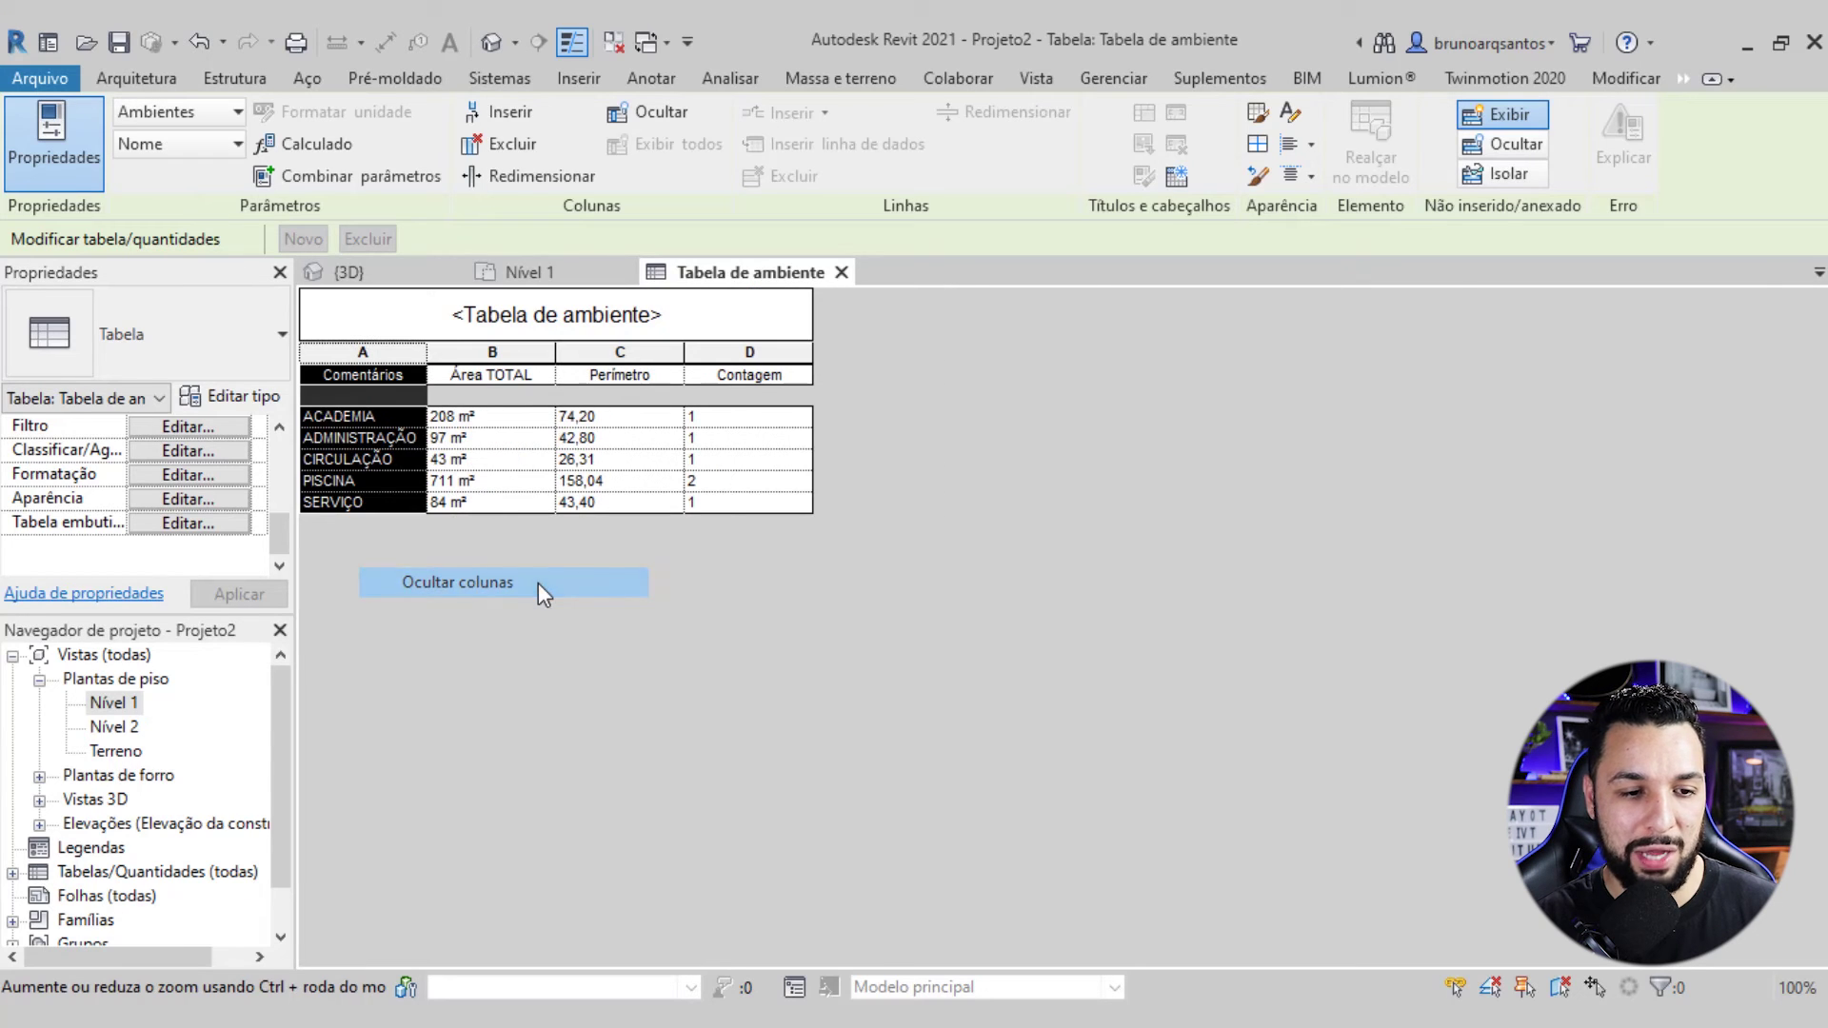
pyautogui.click(386, 381)
# Rename the Comentários column header to AMBIENTES
pyautogui.doubleClick(408, 378)
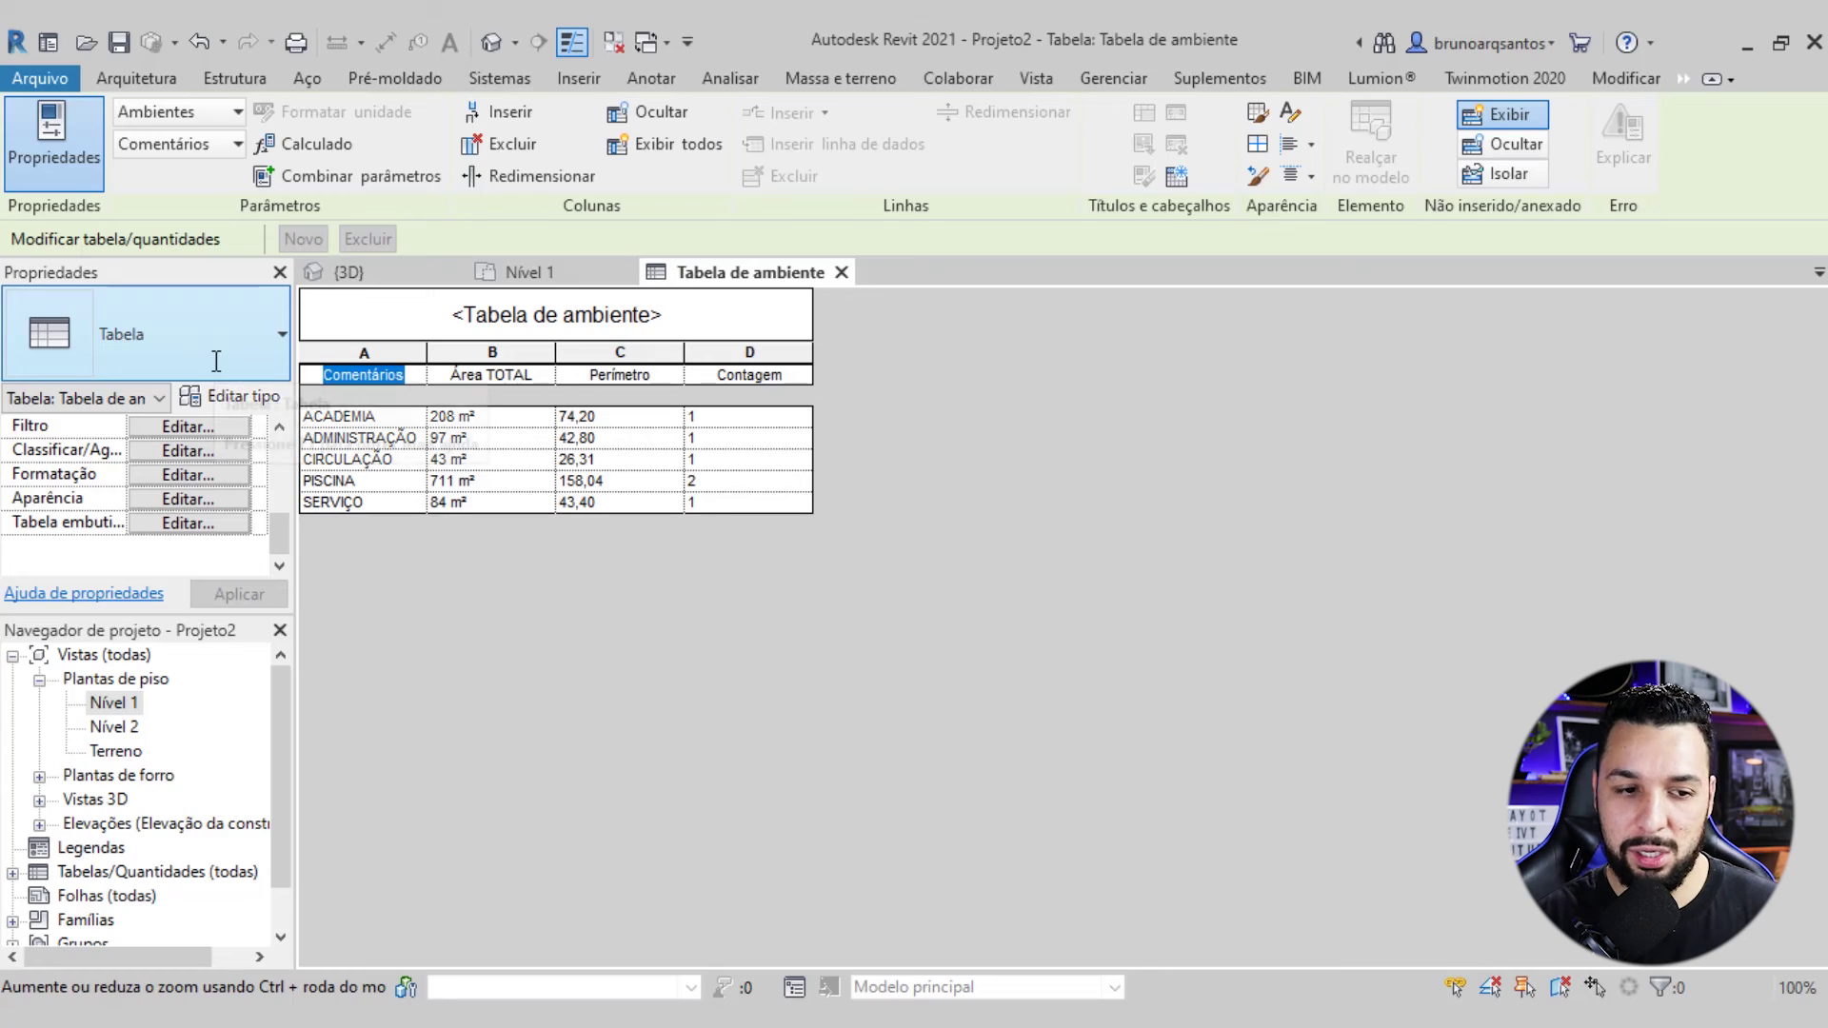
pyautogui.write('aMB')
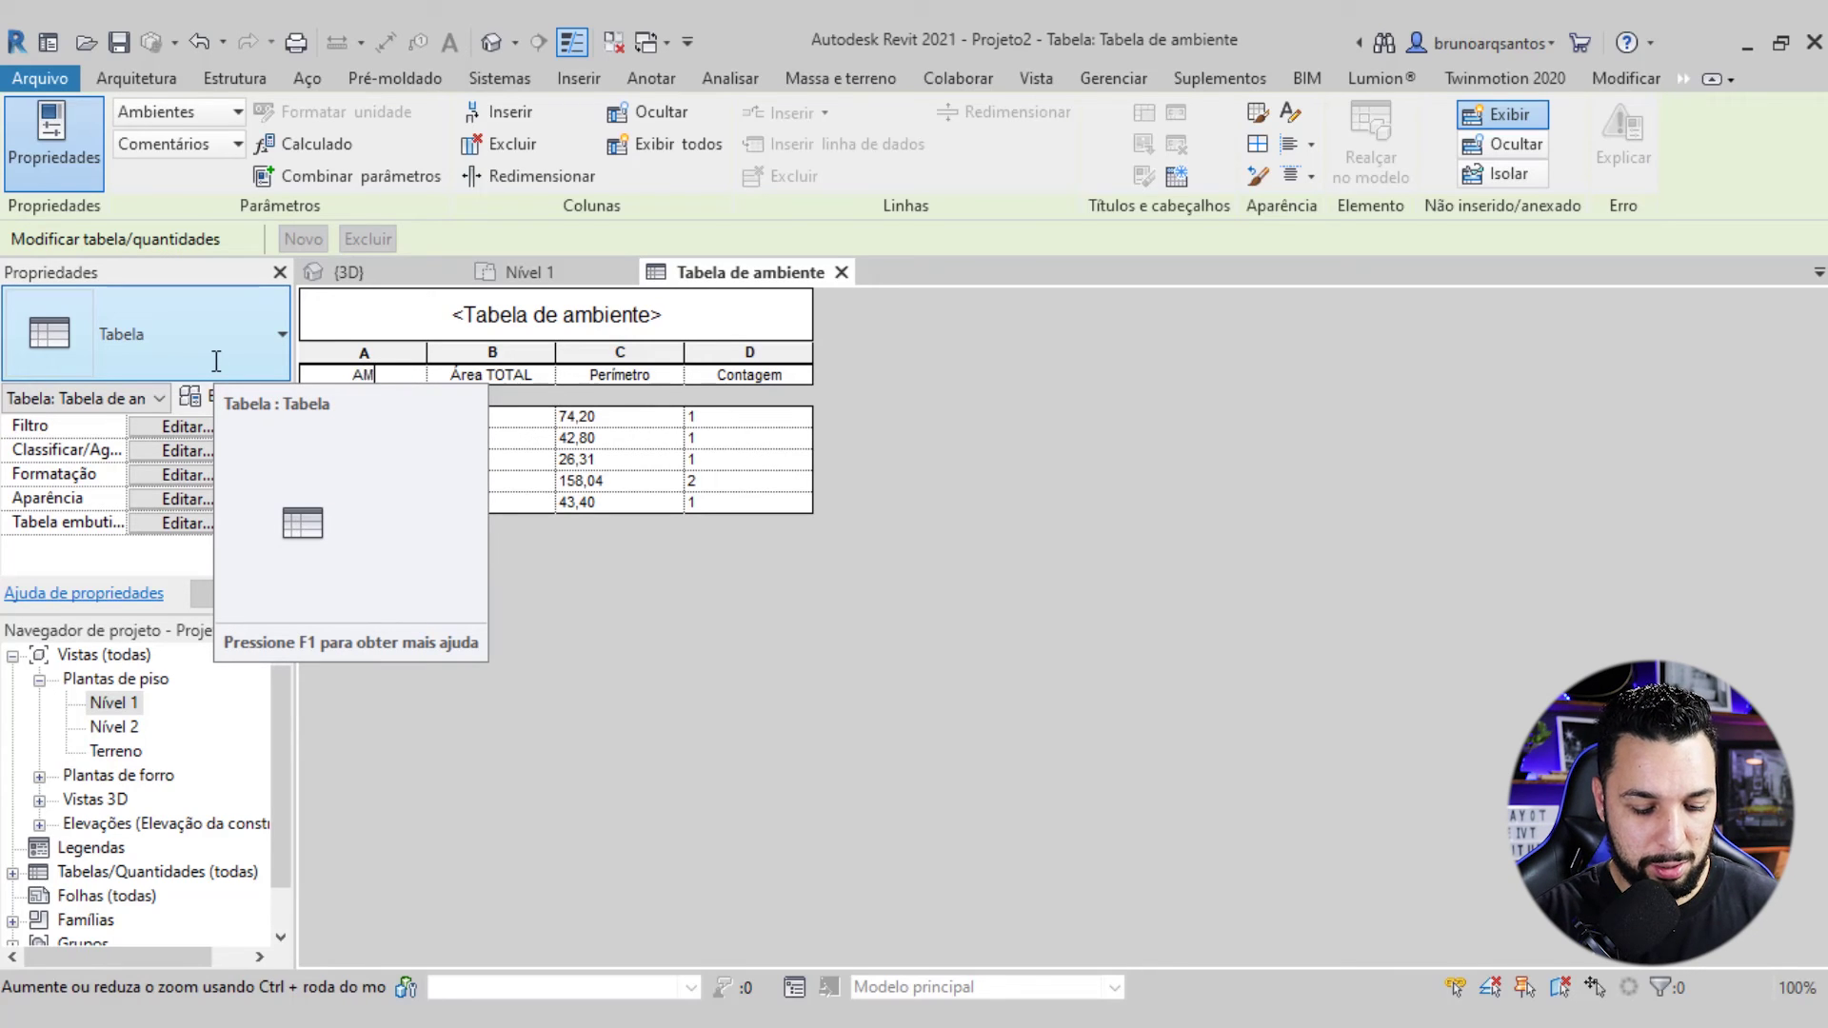
pyautogui.write('IENTES')
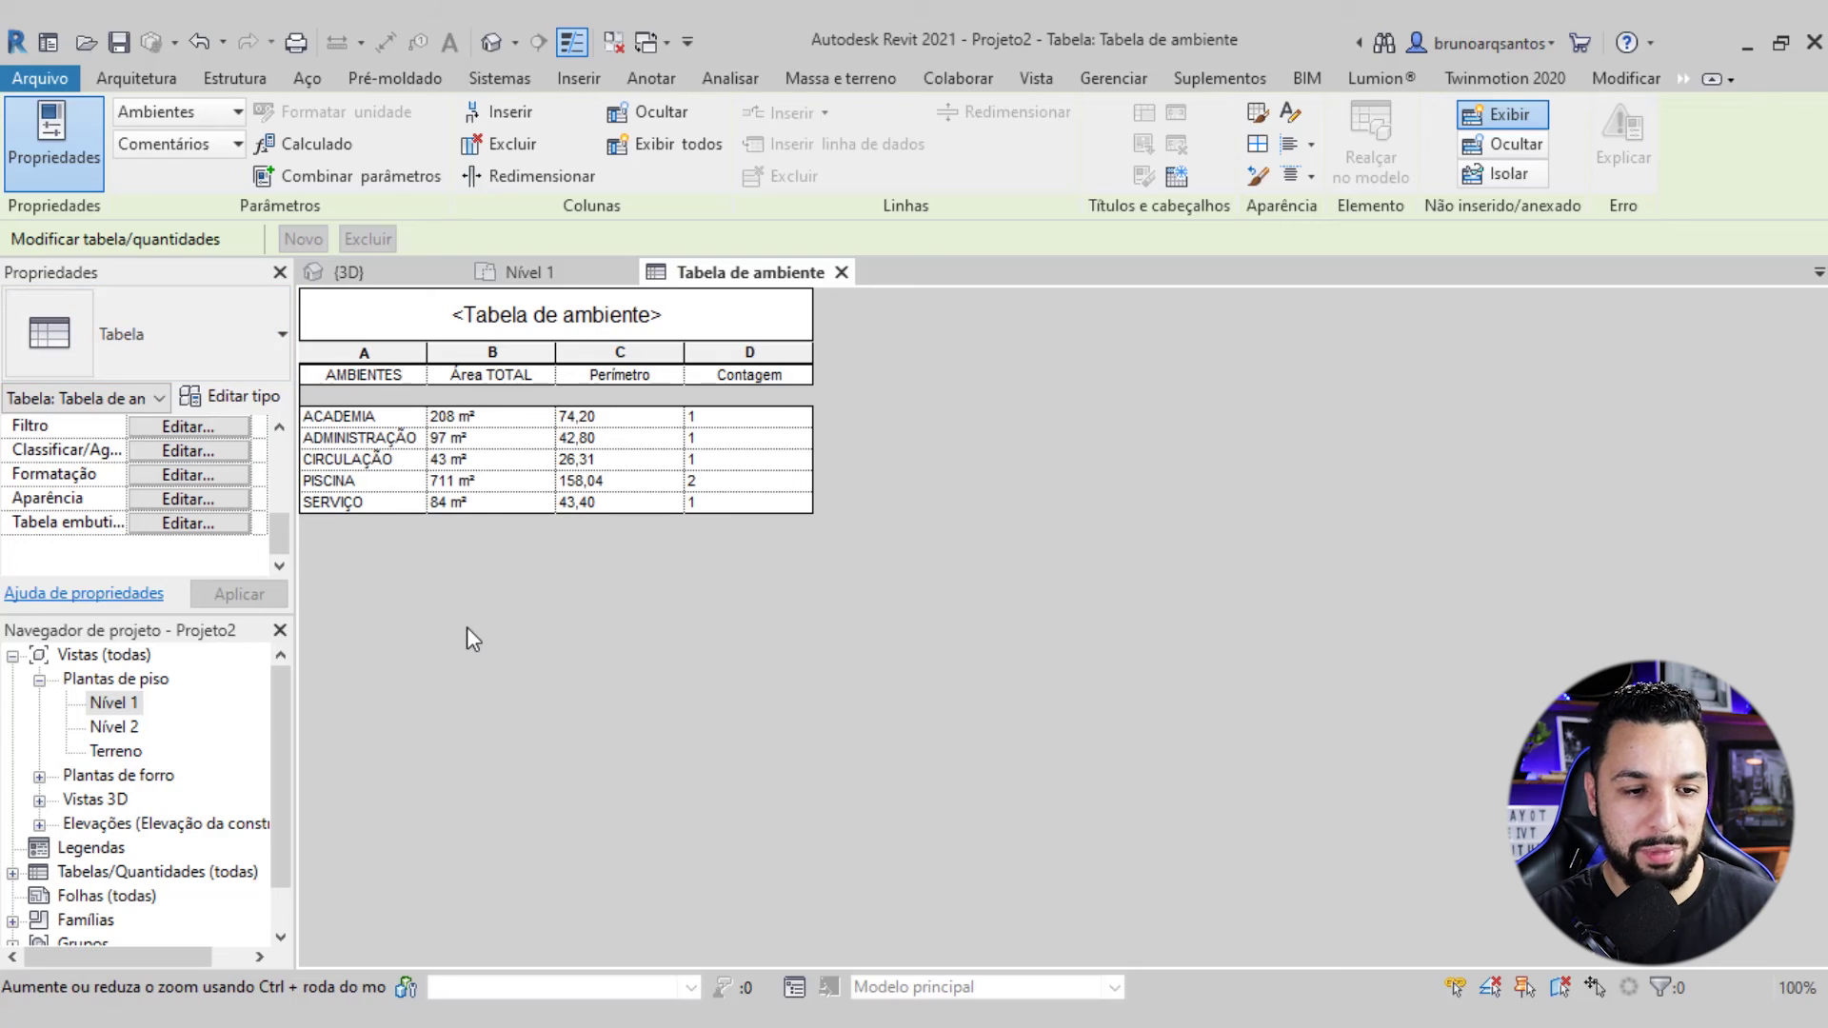
pyautogui.press('Return')
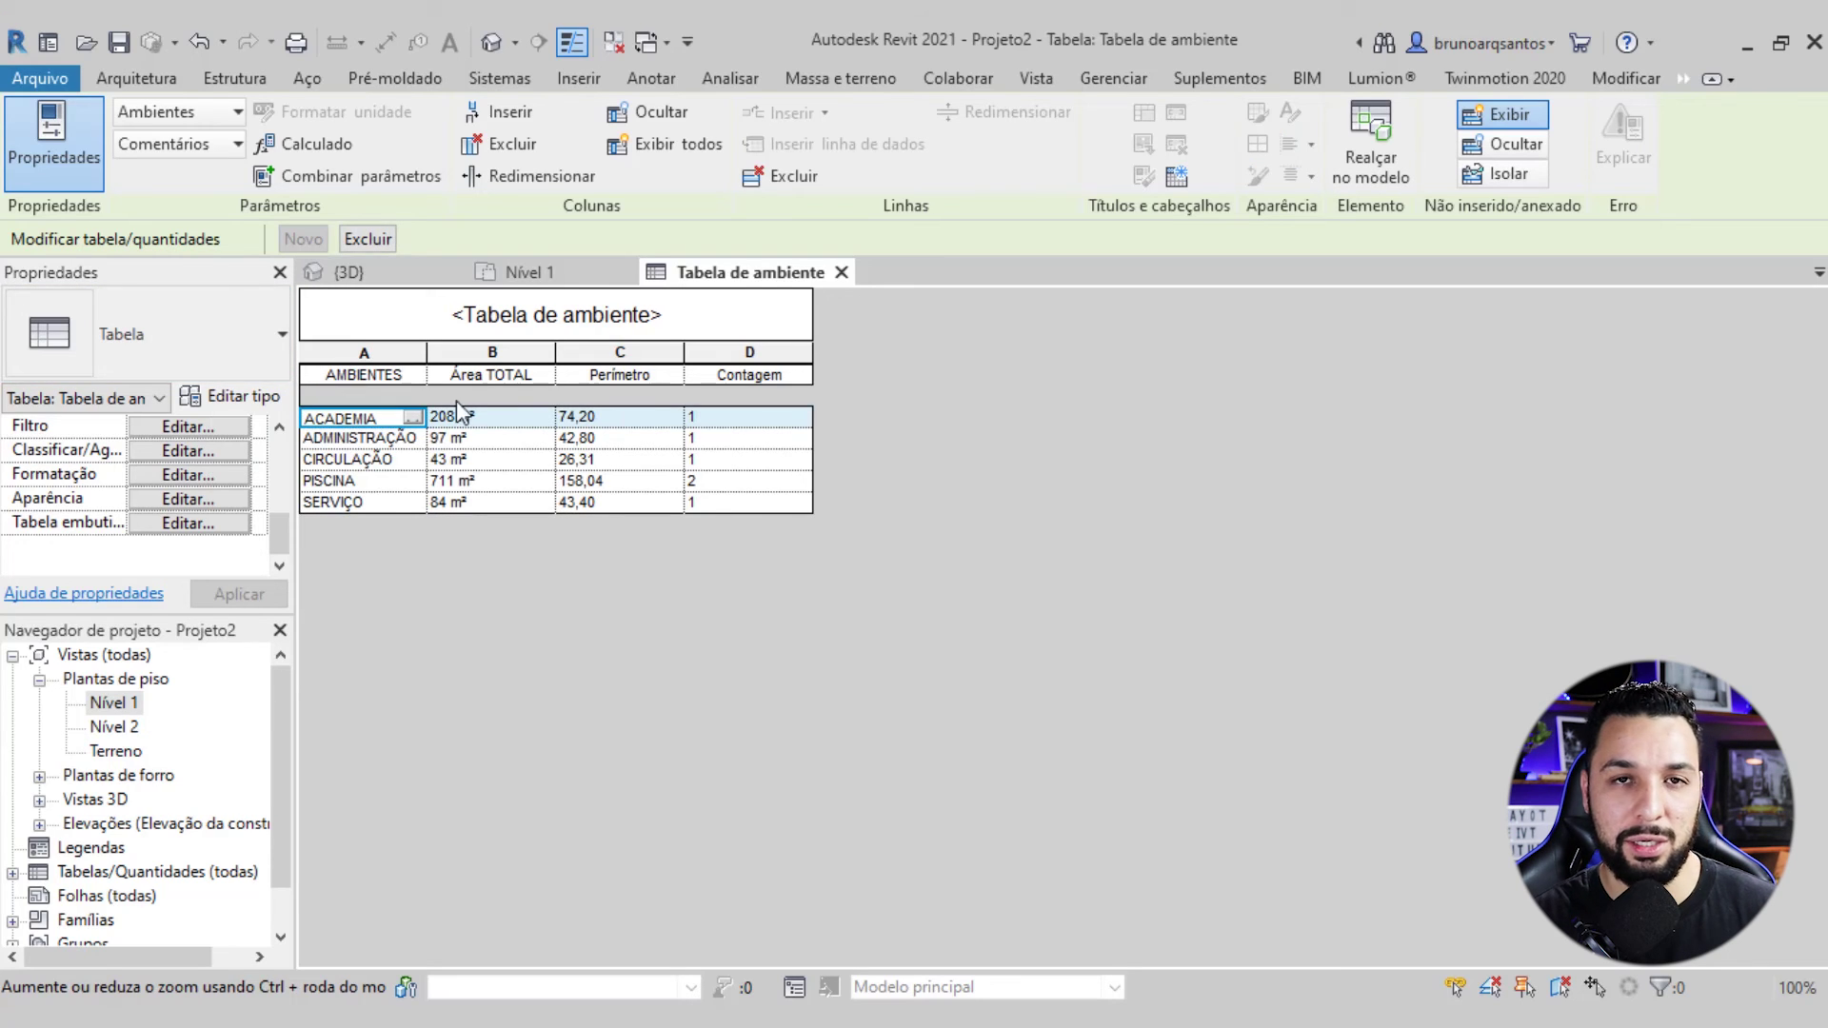
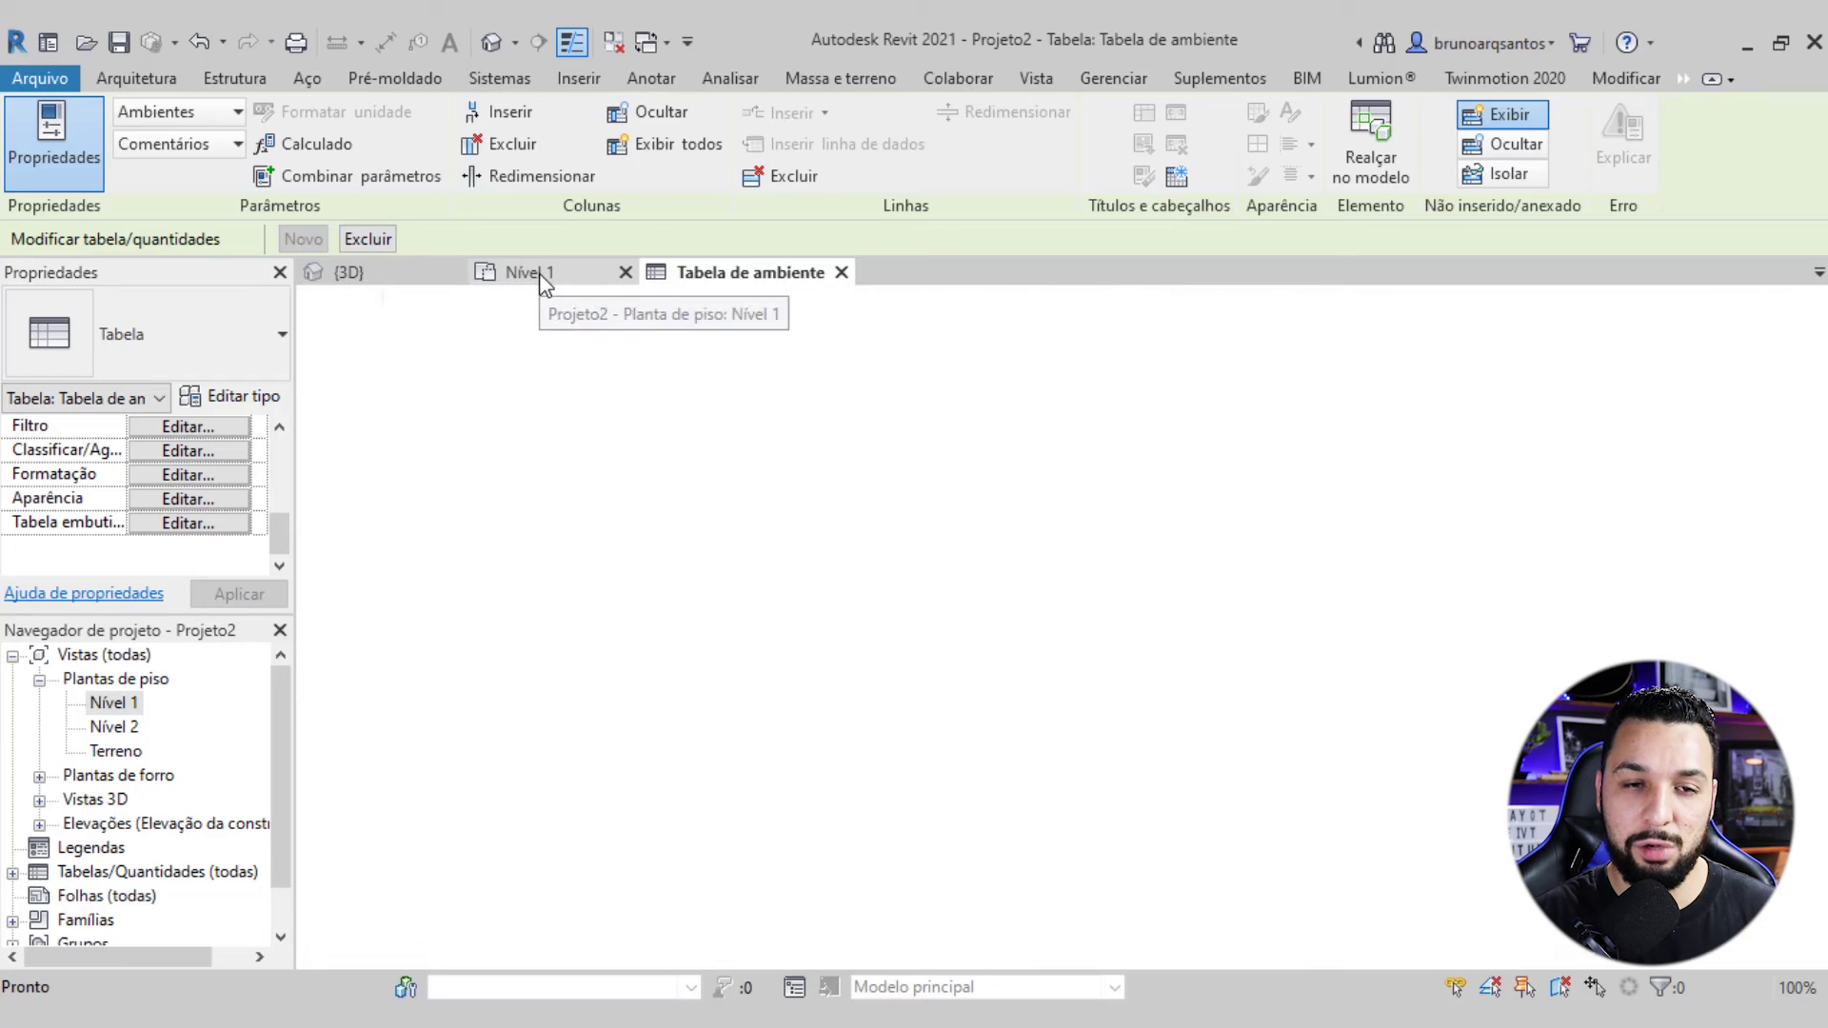
# In the Nível 1 plan, delete the stray teal room and its leftover separation line below the drawing
pyautogui.click(538, 275)
pyautogui.click(1420, 420)
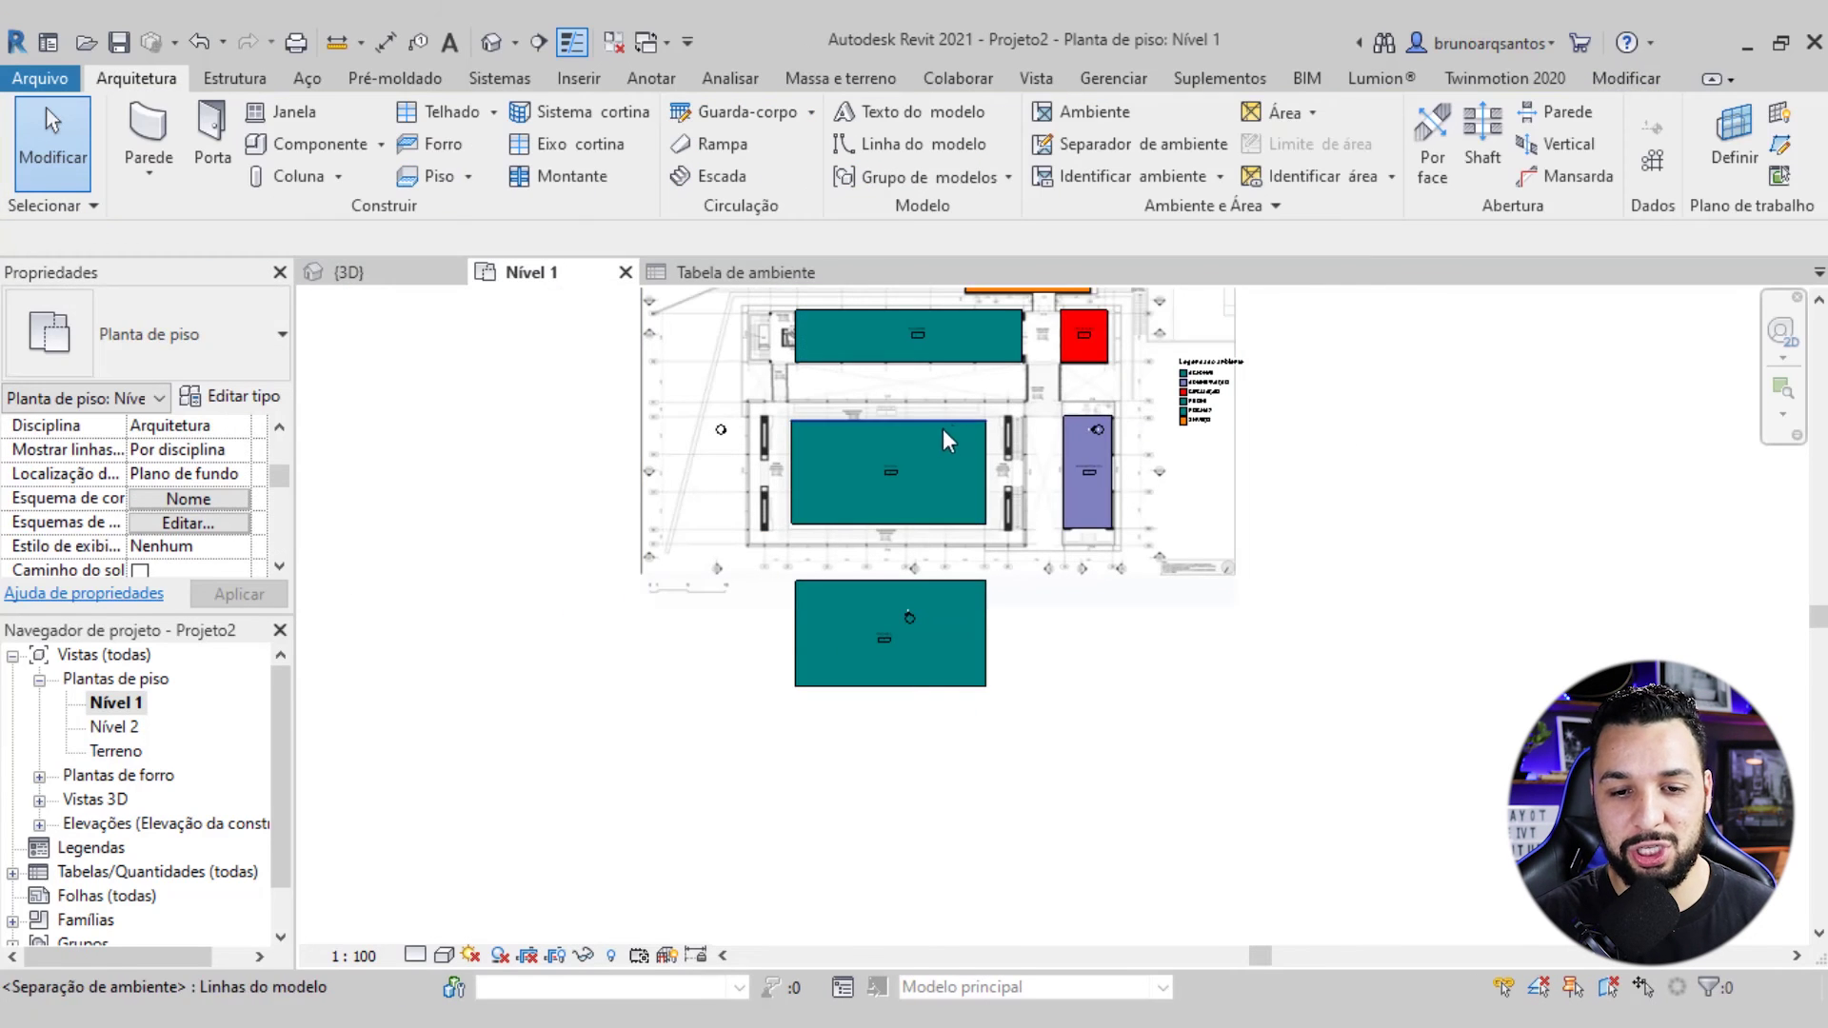
pyautogui.scroll(-2, 797, 520)
pyautogui.moveTo(797, 519); pyautogui.dragTo(854, 640, button='middle')
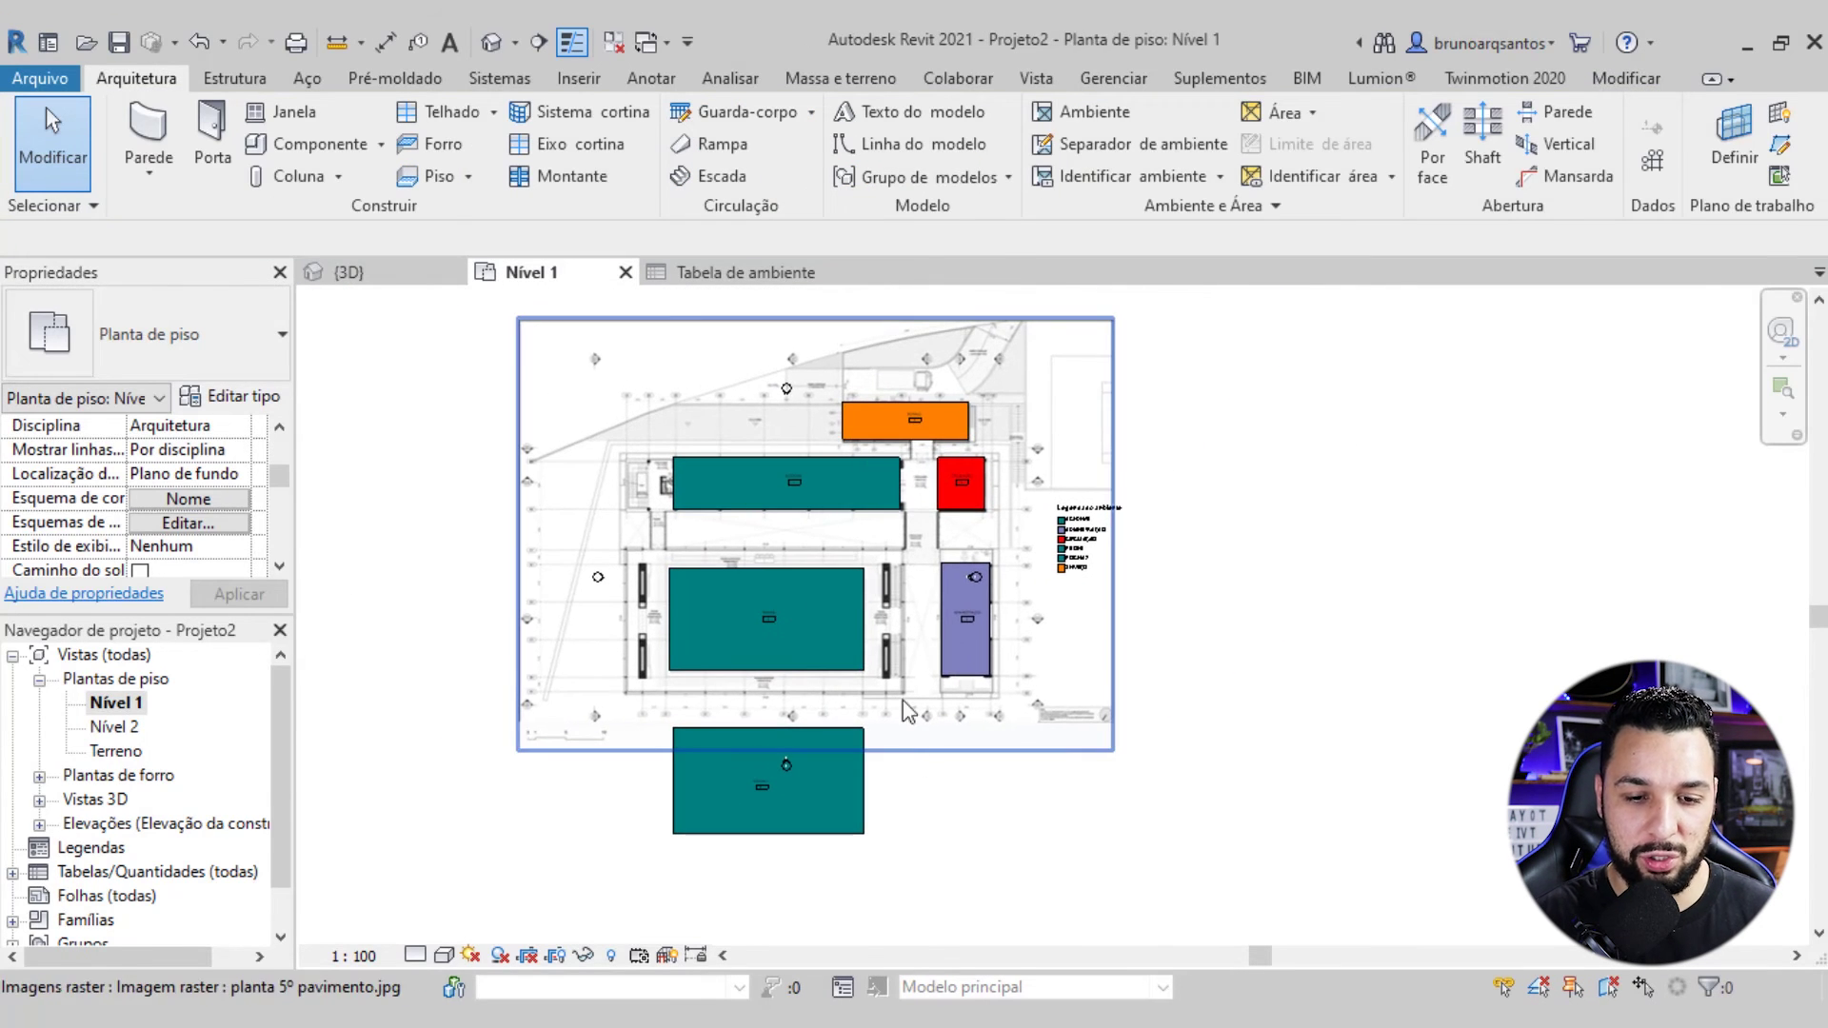
pyautogui.moveTo(904, 791); pyautogui.dragTo(964, 714, button='middle')
pyautogui.moveTo(976, 707); pyautogui.dragTo(592, 729)
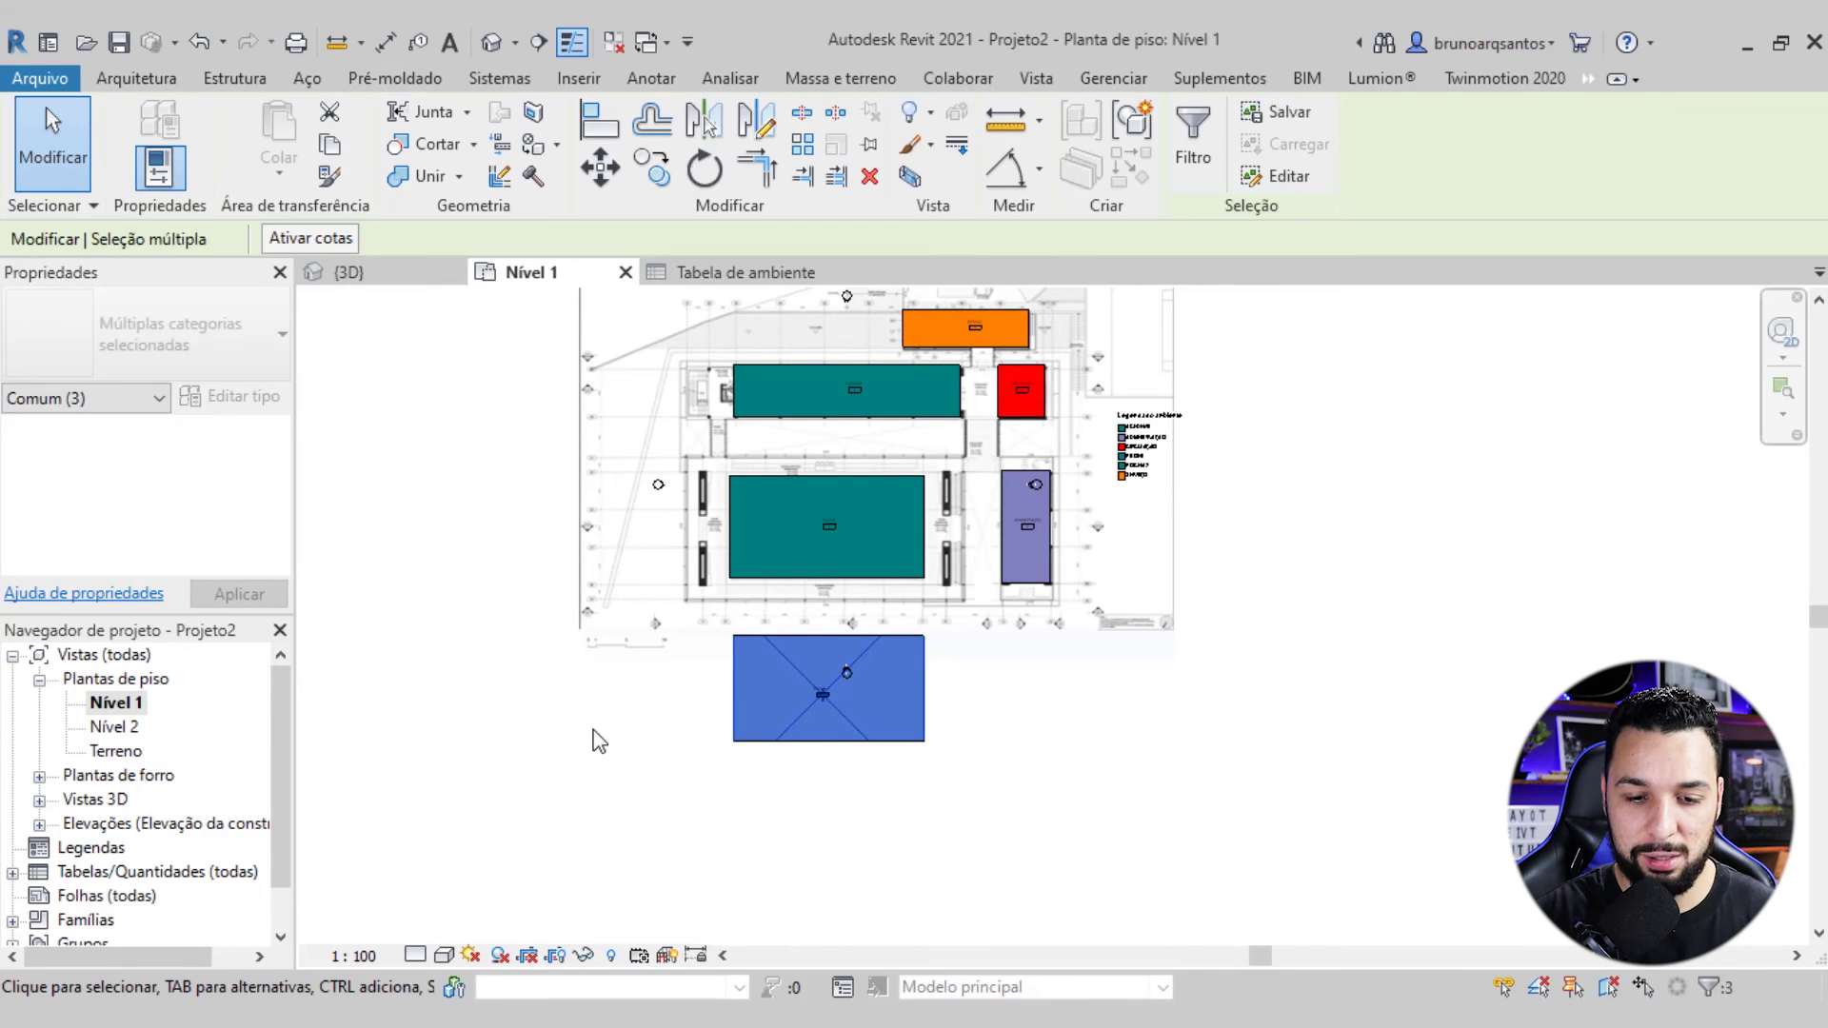
pyautogui.press('Delete')
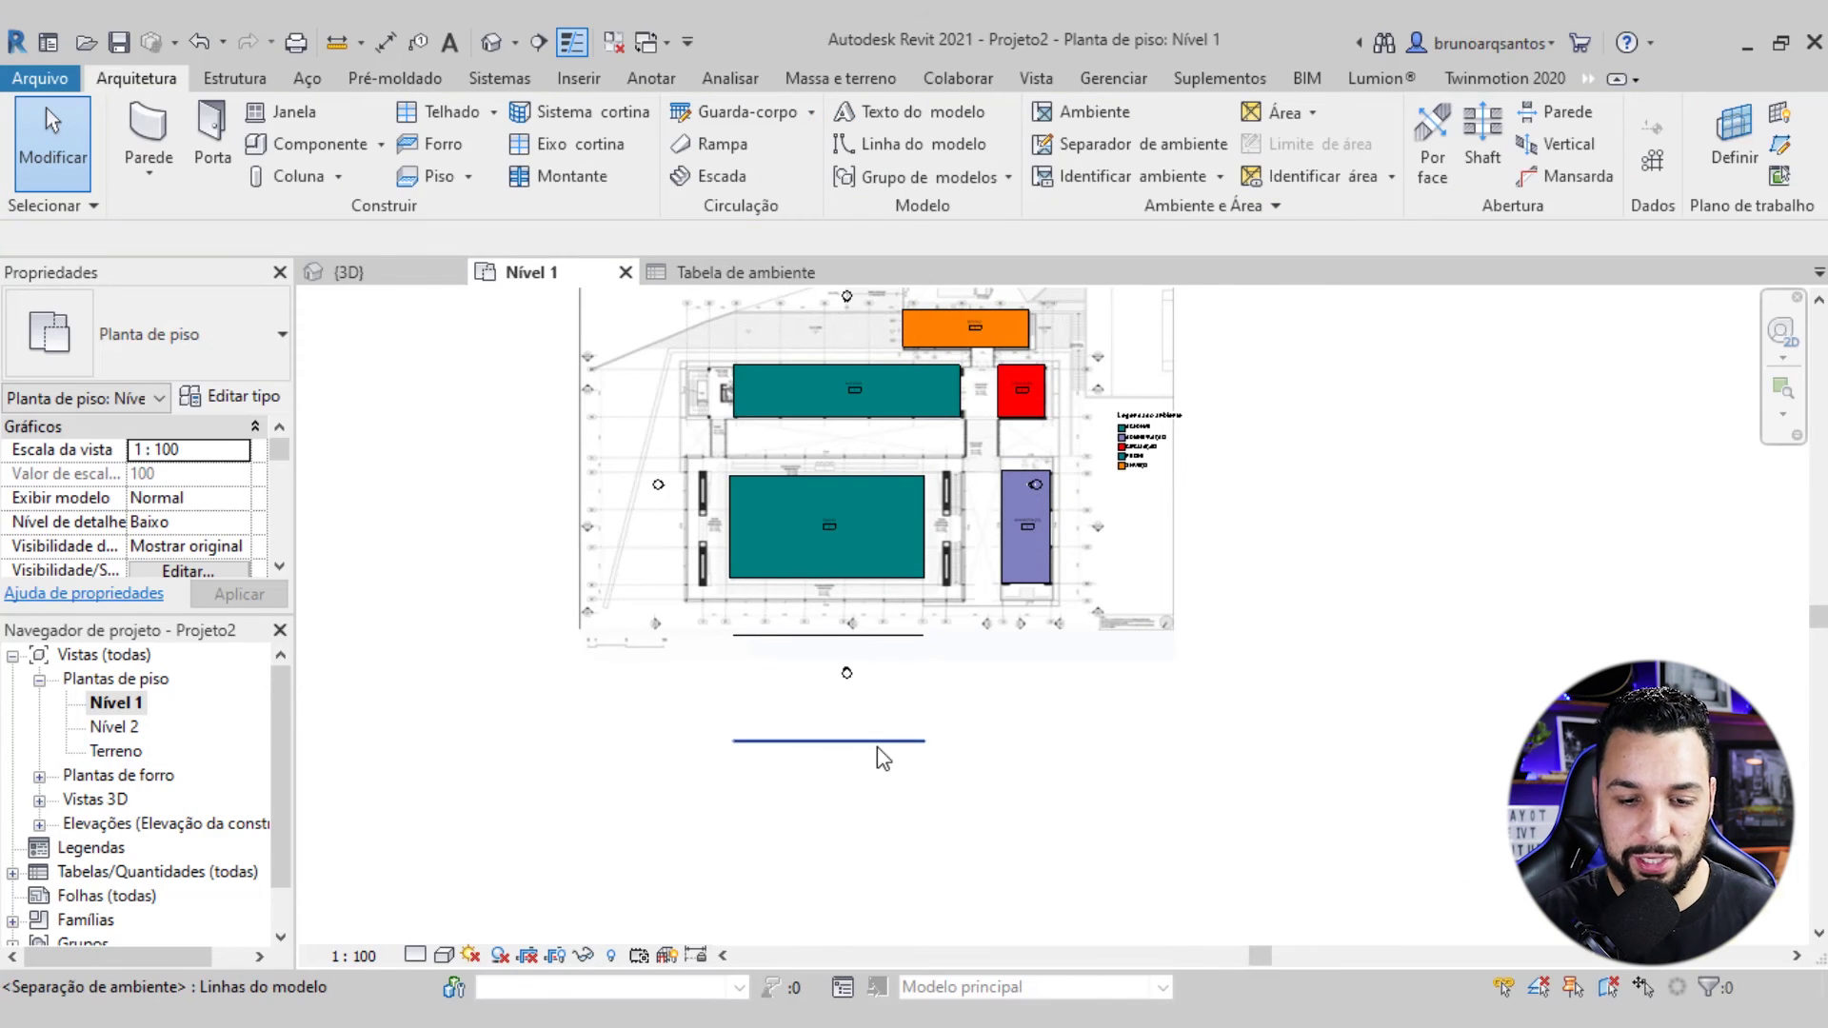
pyautogui.click(857, 636)
pyautogui.click(871, 636)
pyautogui.press('Delete')
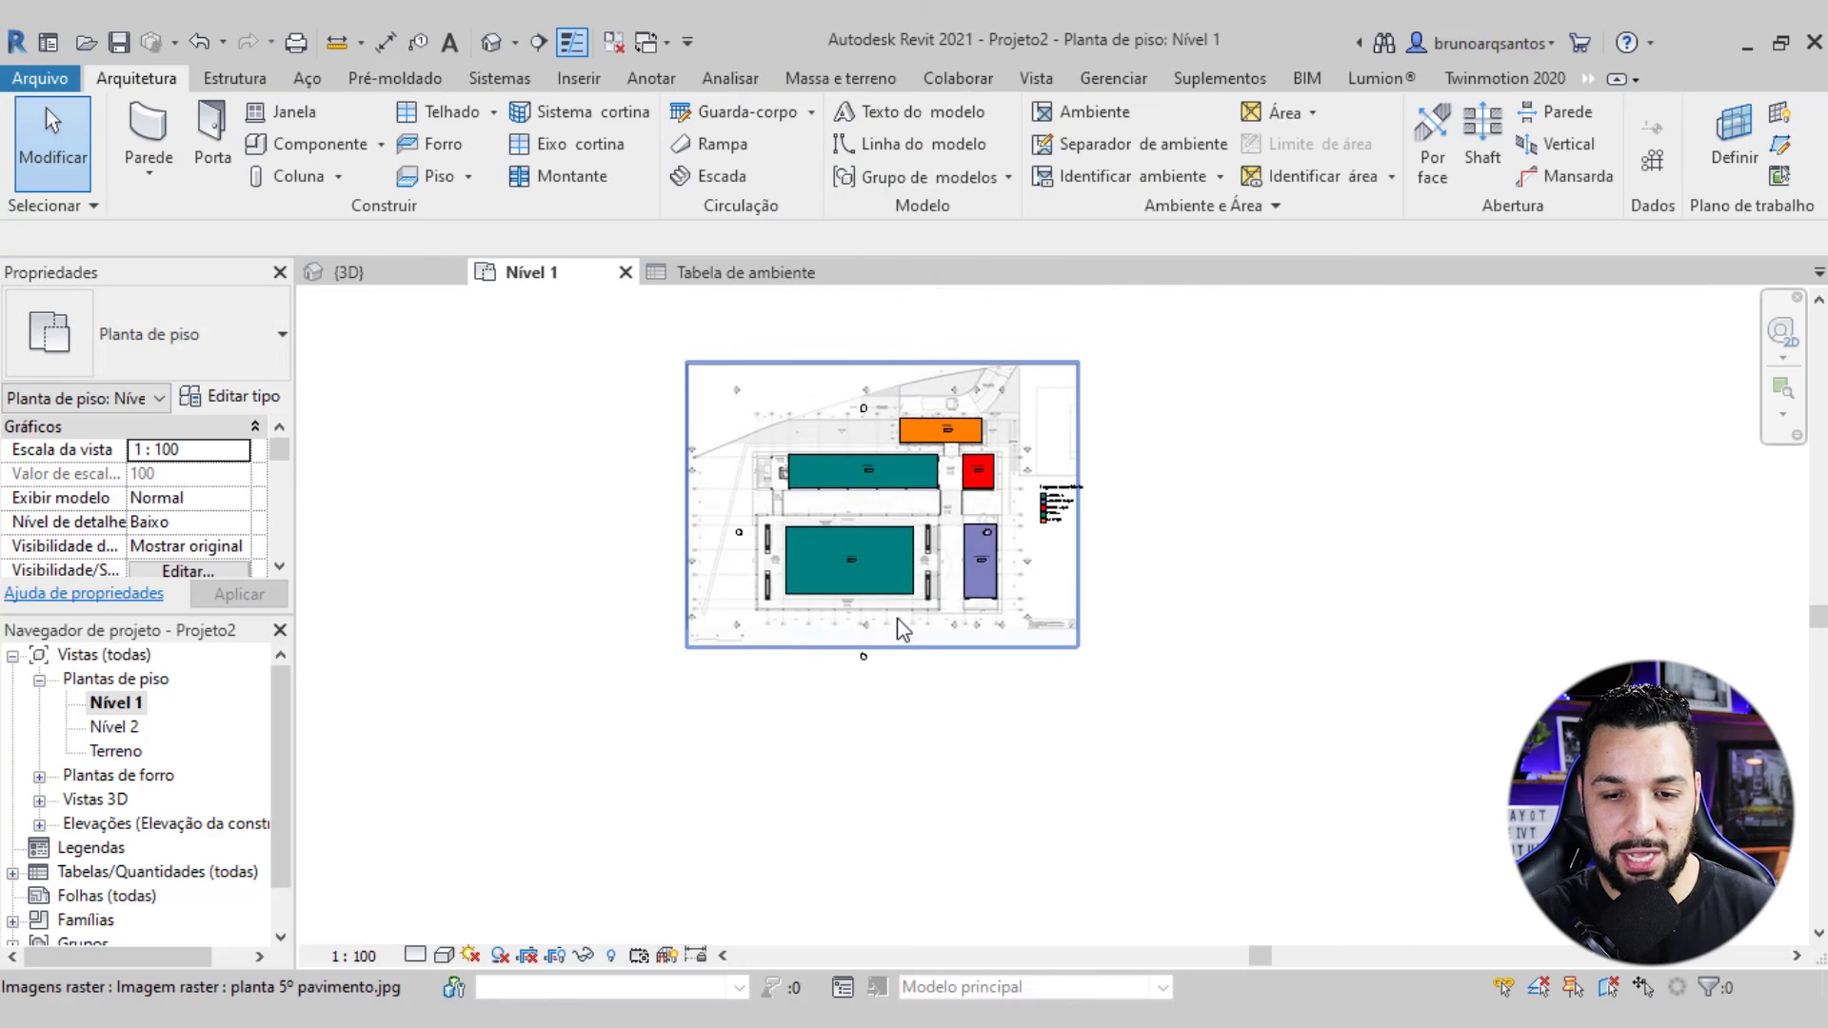
# Move the room colour legend slightly down and to the left
pyautogui.scroll(3, 1083, 529)
pyautogui.click(1083, 529)
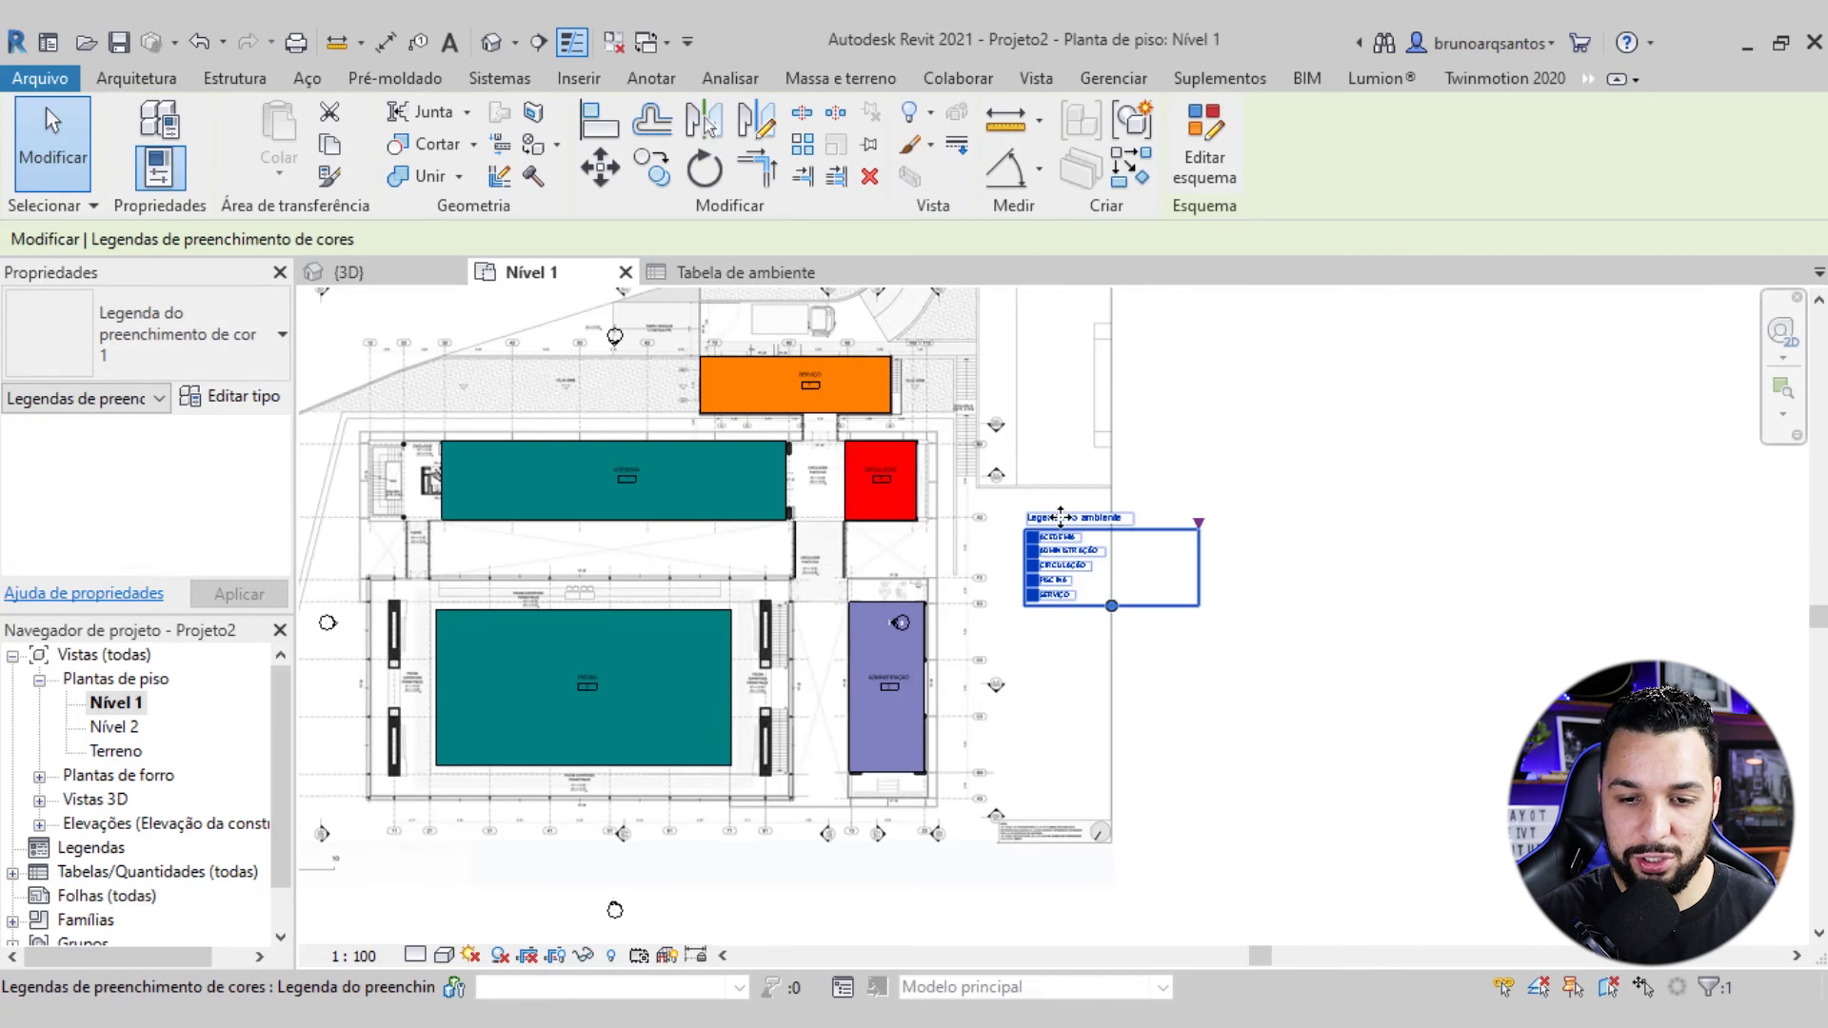
pyautogui.moveTo(1082, 530); pyautogui.dragTo(1051, 565)
pyautogui.click(1140, 533)
pyautogui.scroll(-1, 1134, 521)
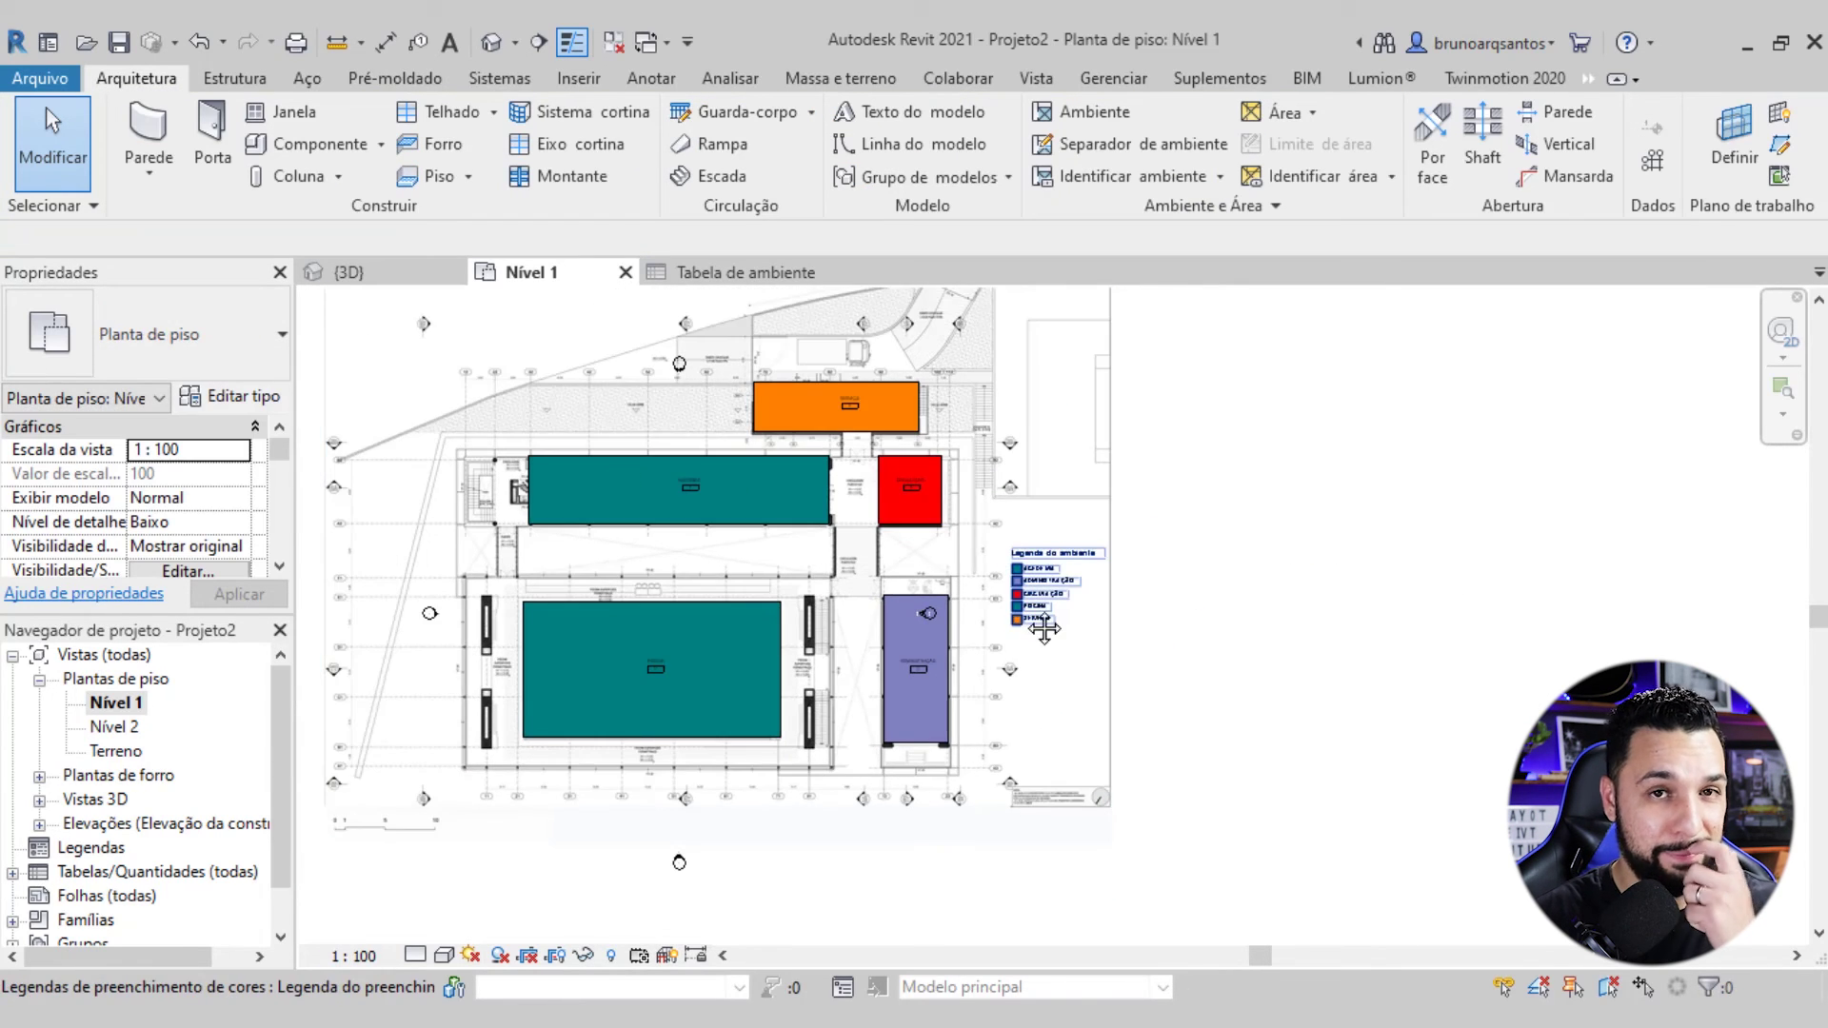
pyautogui.scroll(-1, 1133, 522)
pyautogui.scroll(-1, 881, 598)
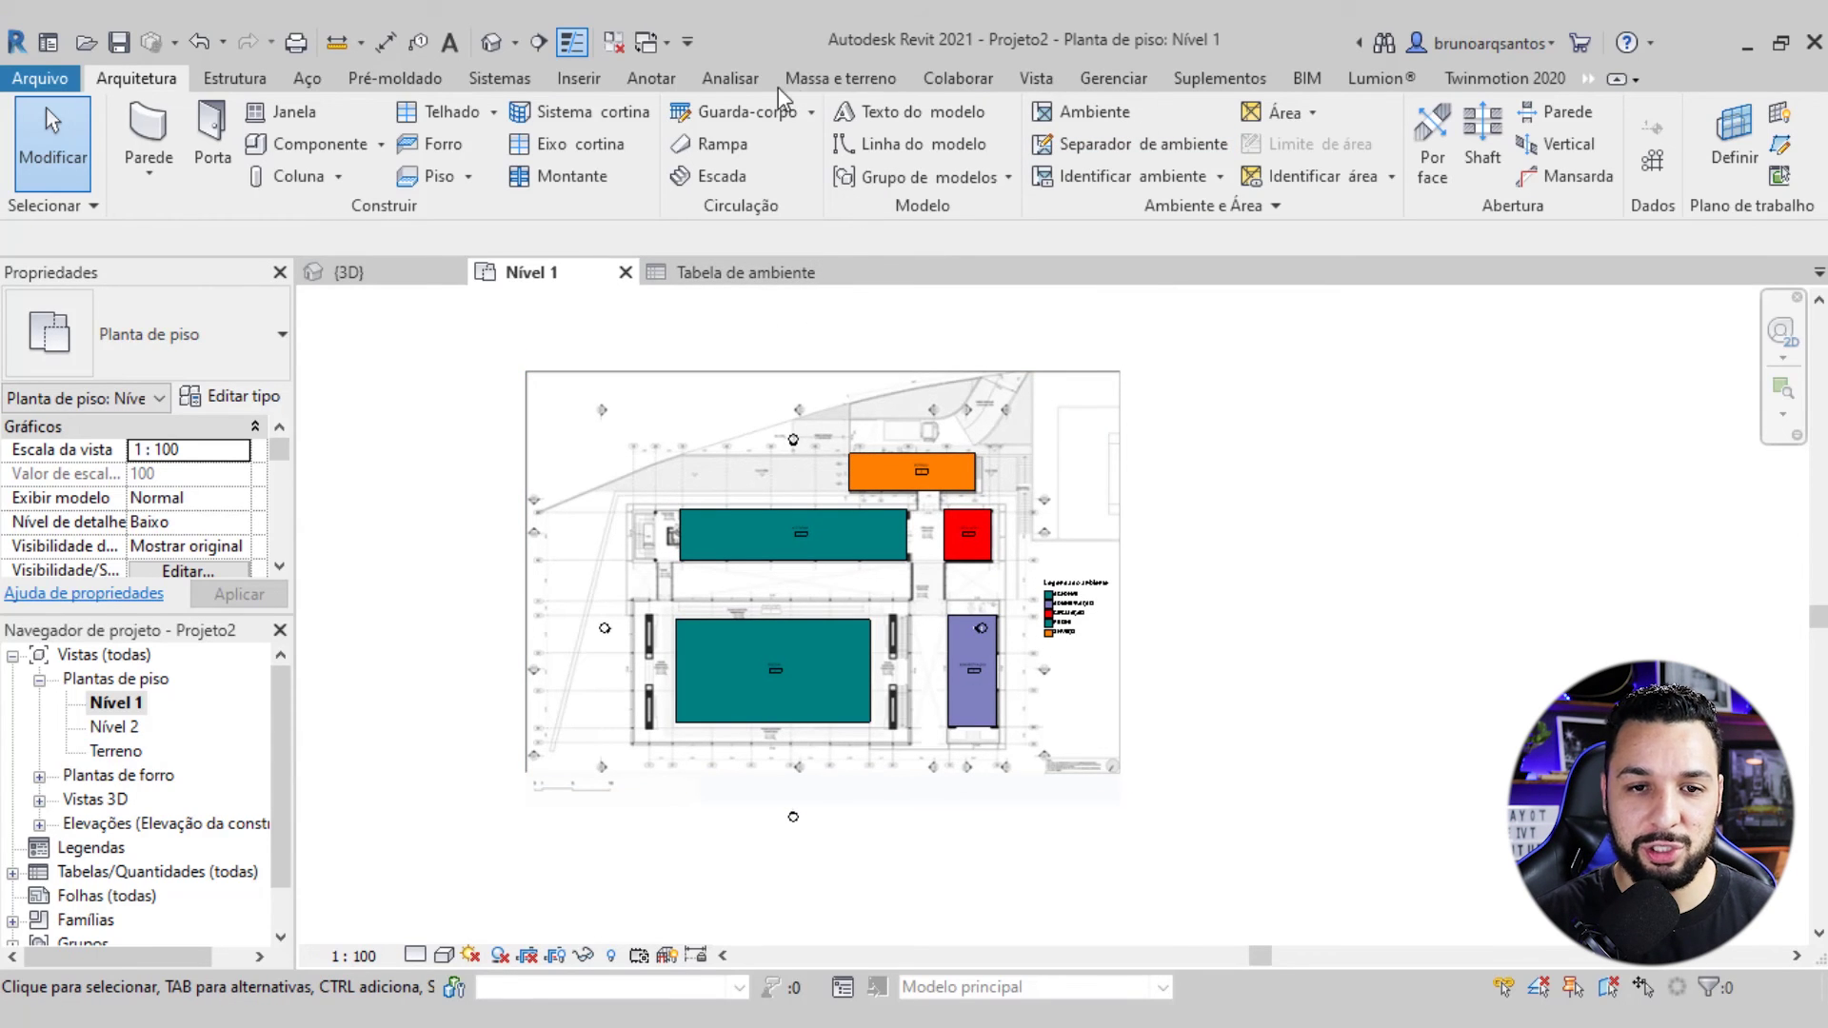
# Create sheet A101 with the A1 métrico title block and place the Nível 1 plan on it
pyautogui.click(1035, 78)
pyautogui.click(1221, 124)
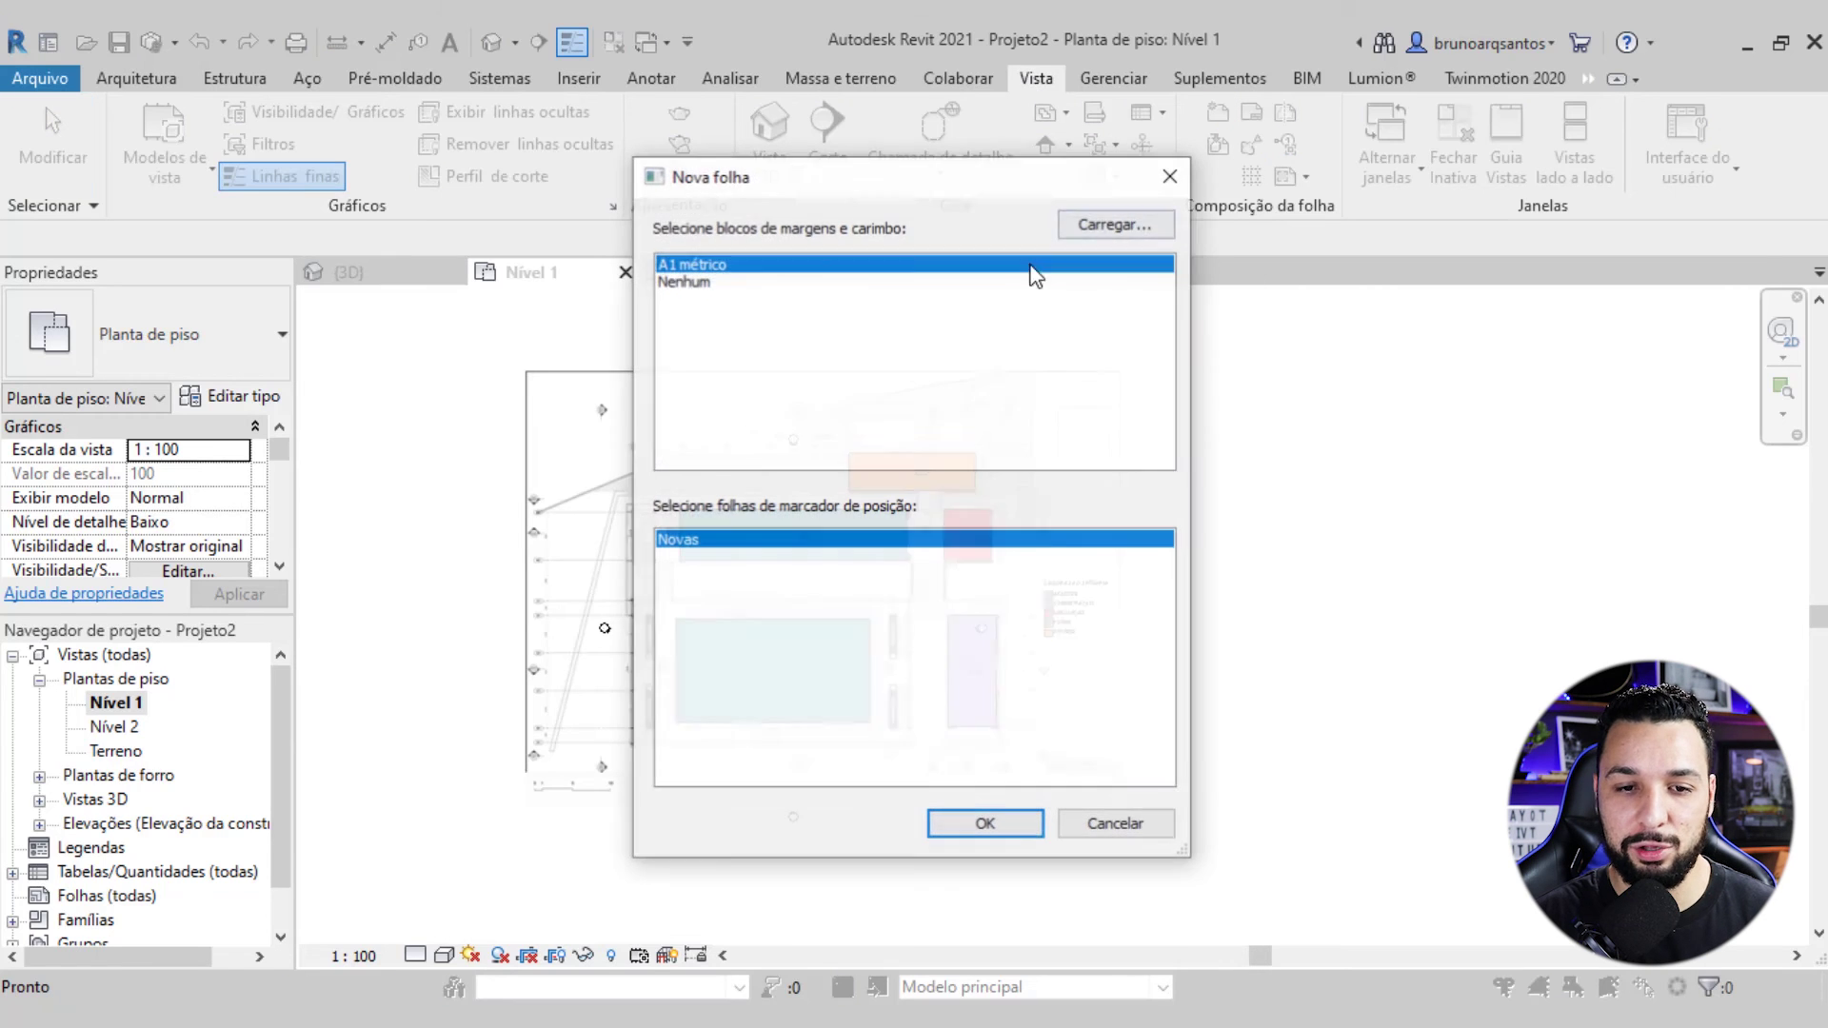
pyautogui.click(981, 826)
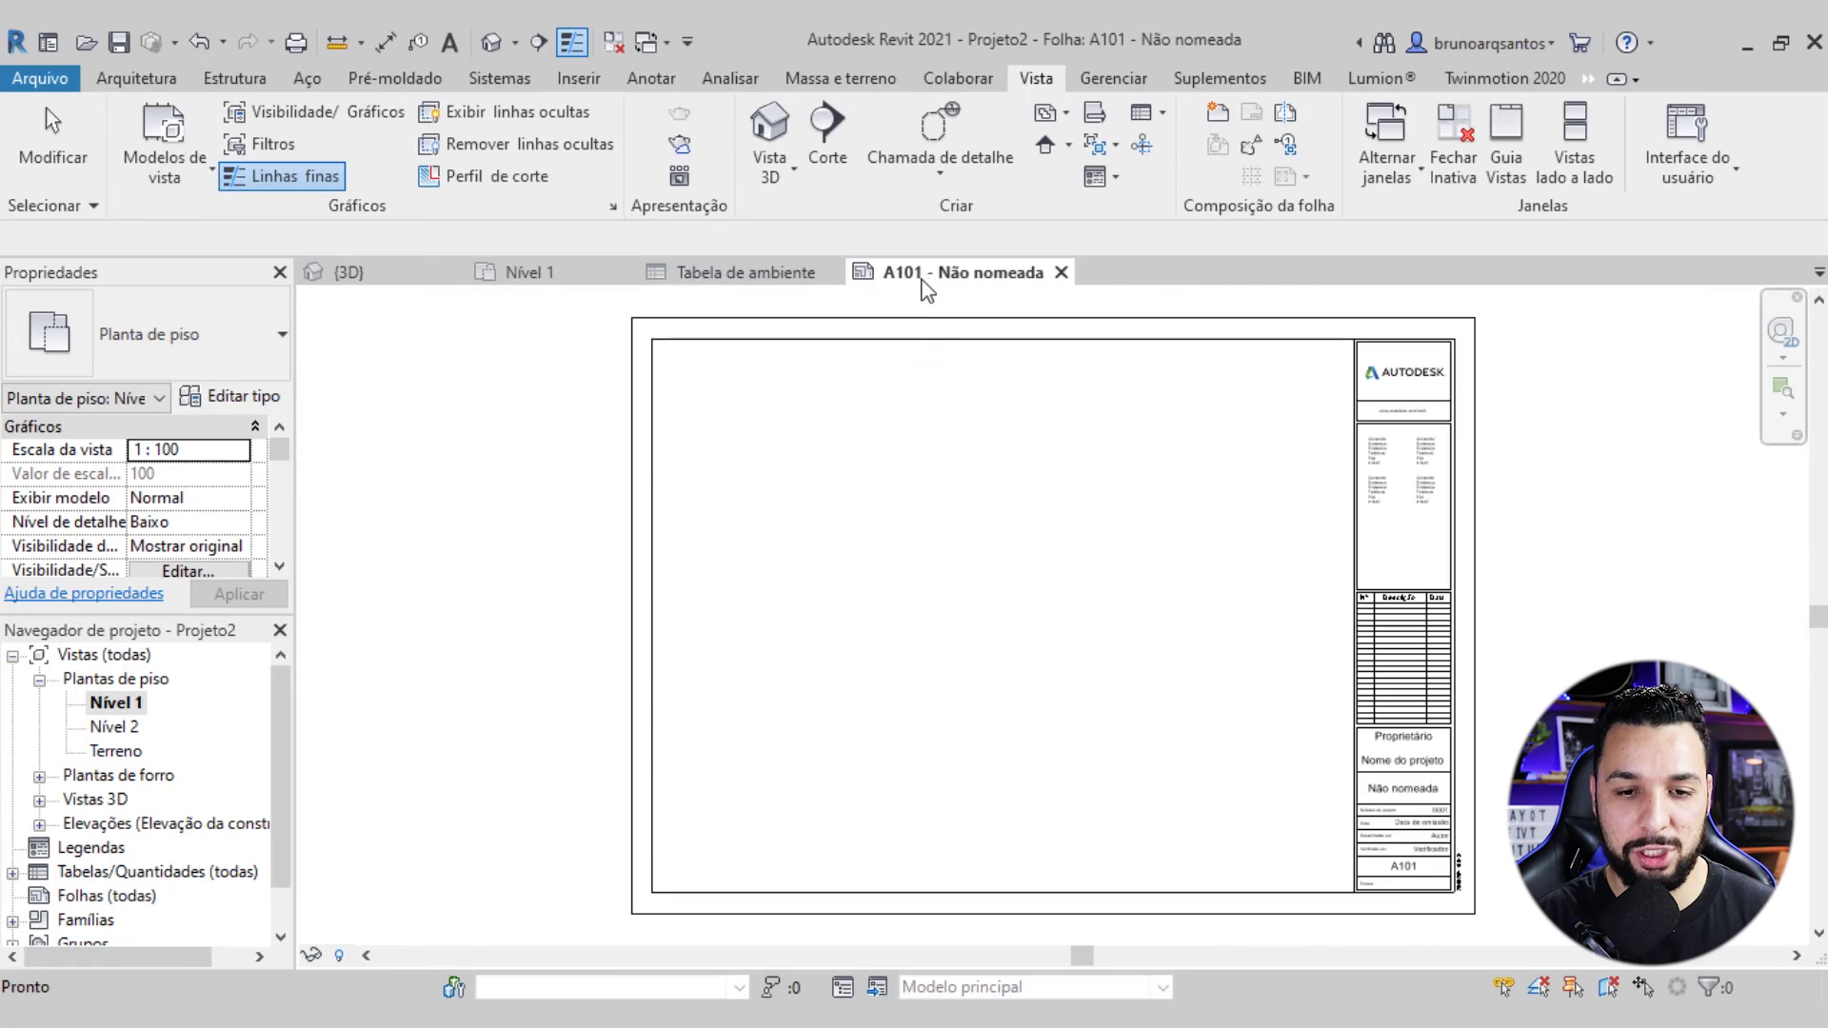
pyautogui.scroll(-2, 959, 387)
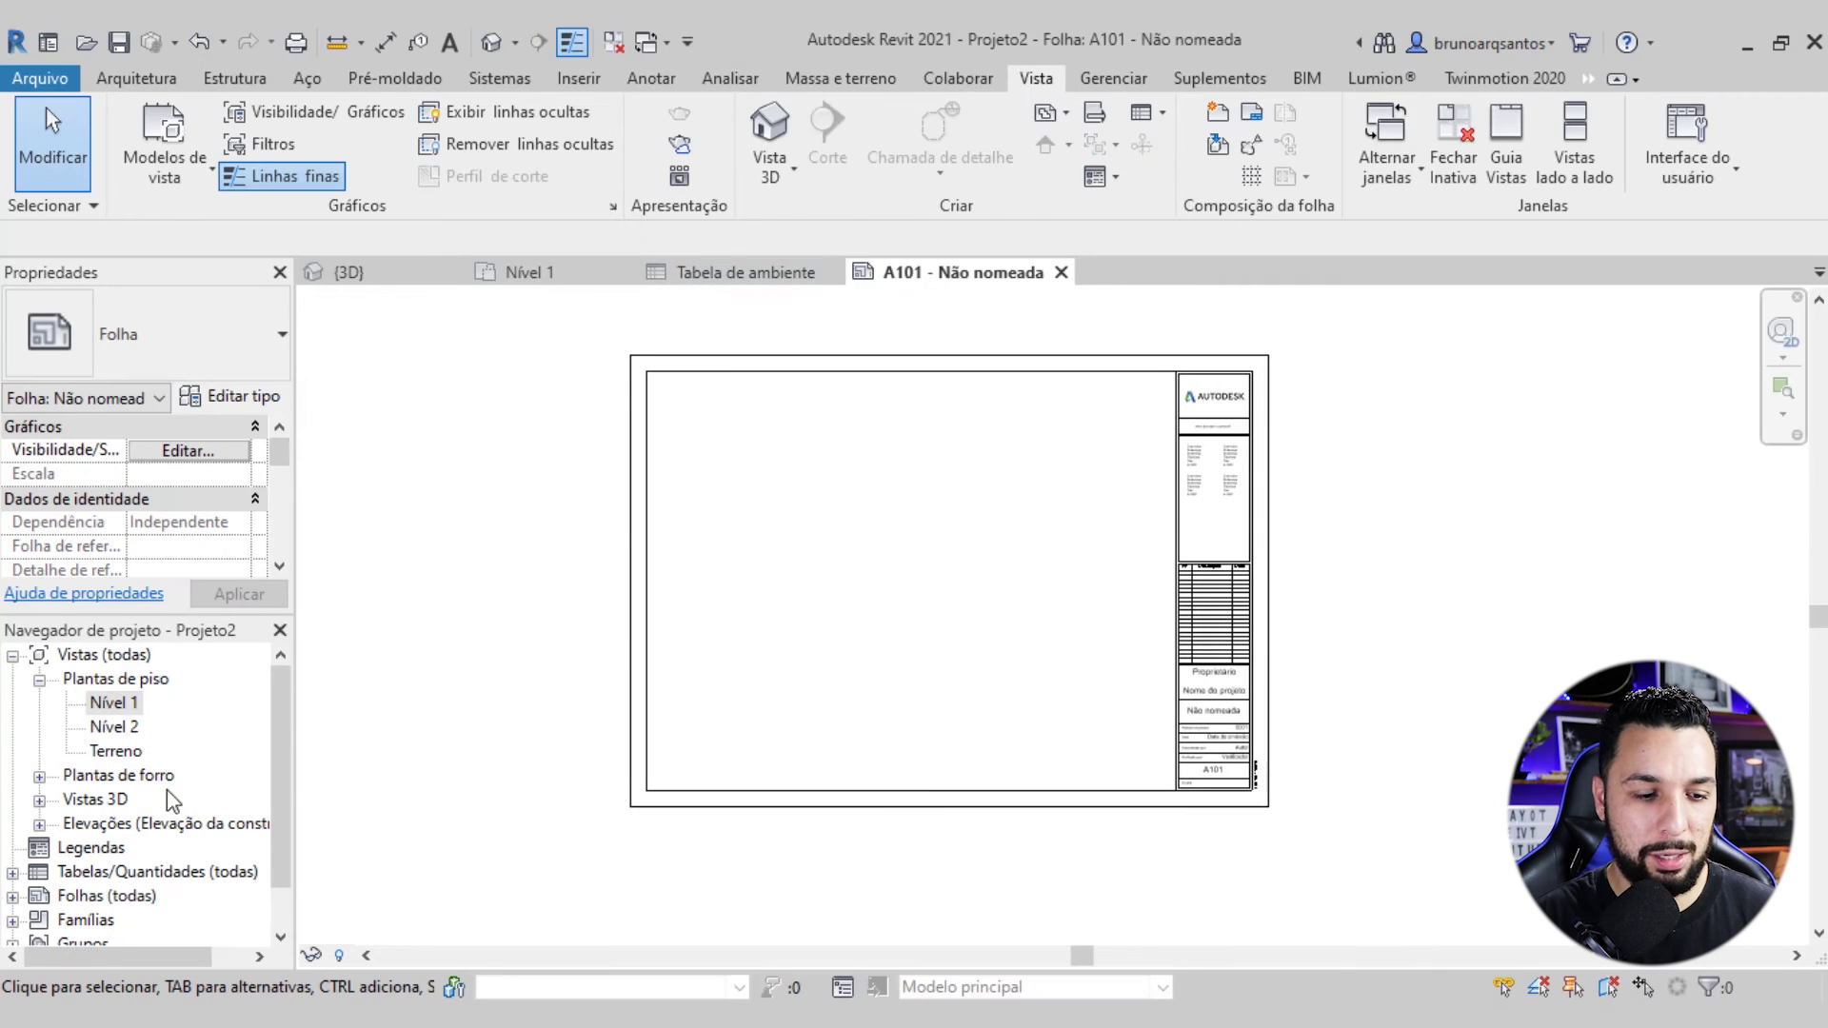
pyautogui.moveTo(114, 709); pyautogui.dragTo(908, 597)
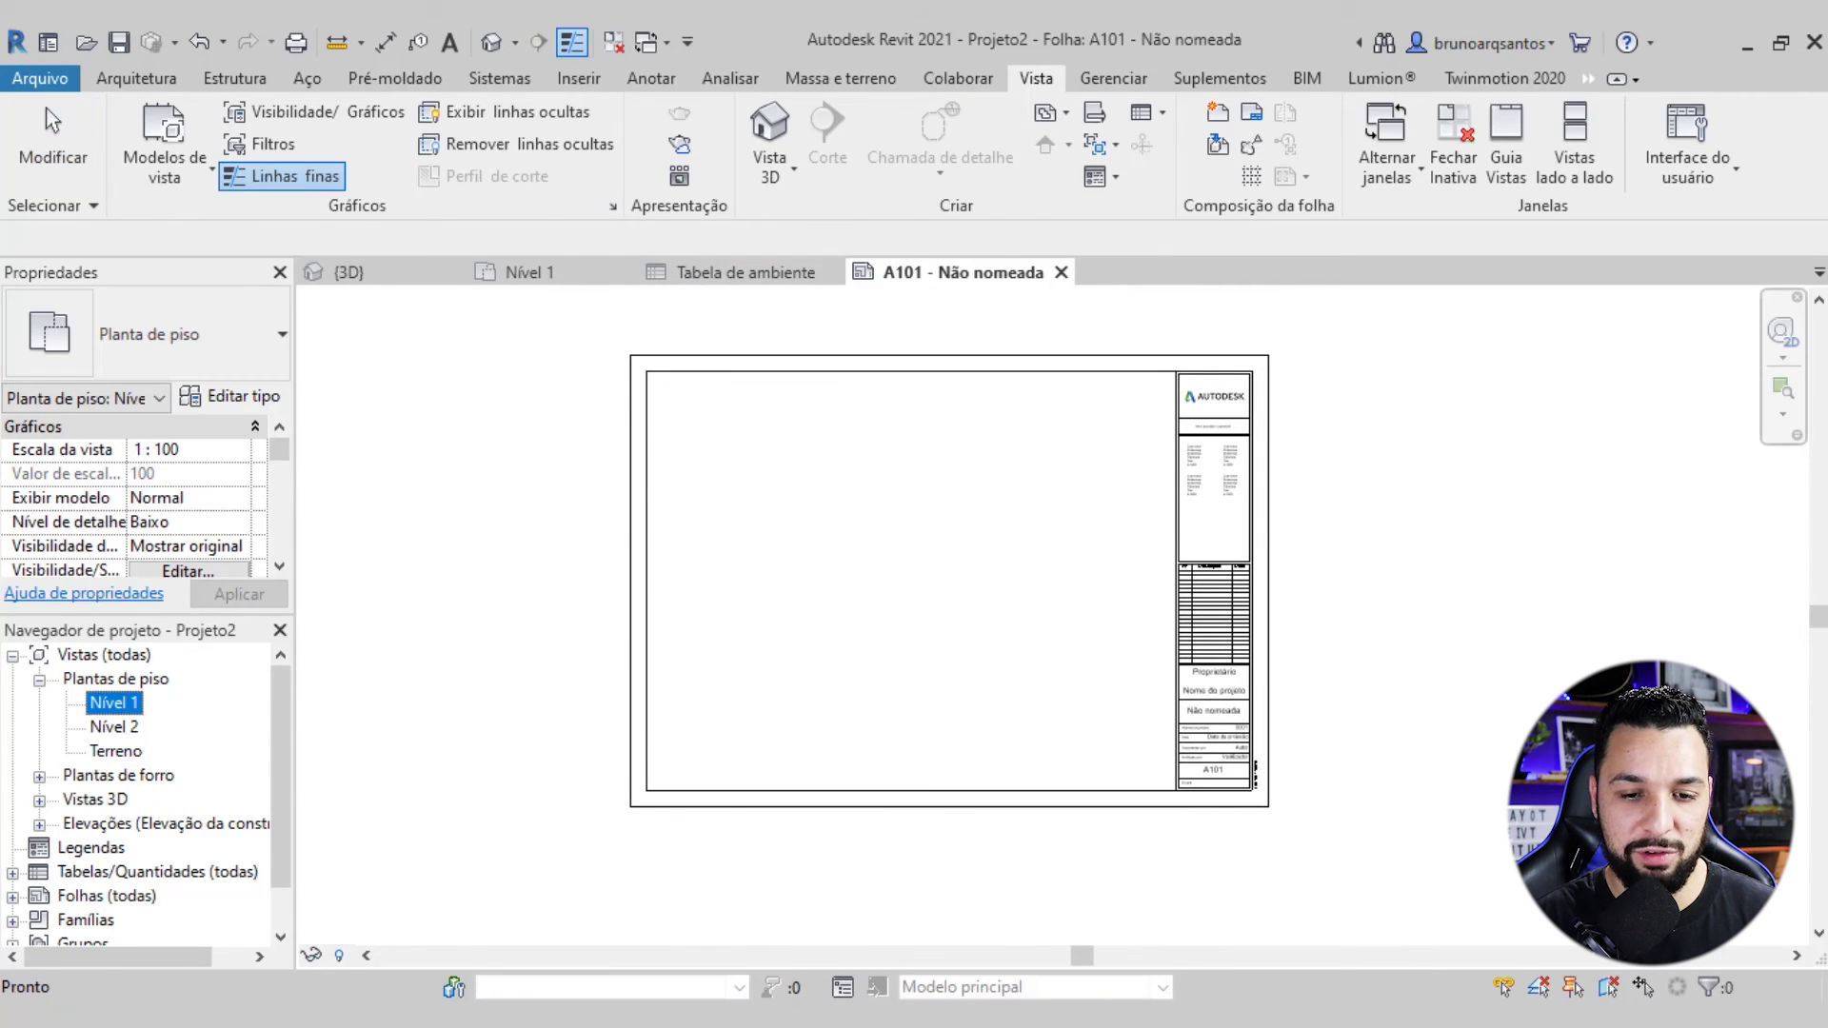
pyautogui.click(910, 579)
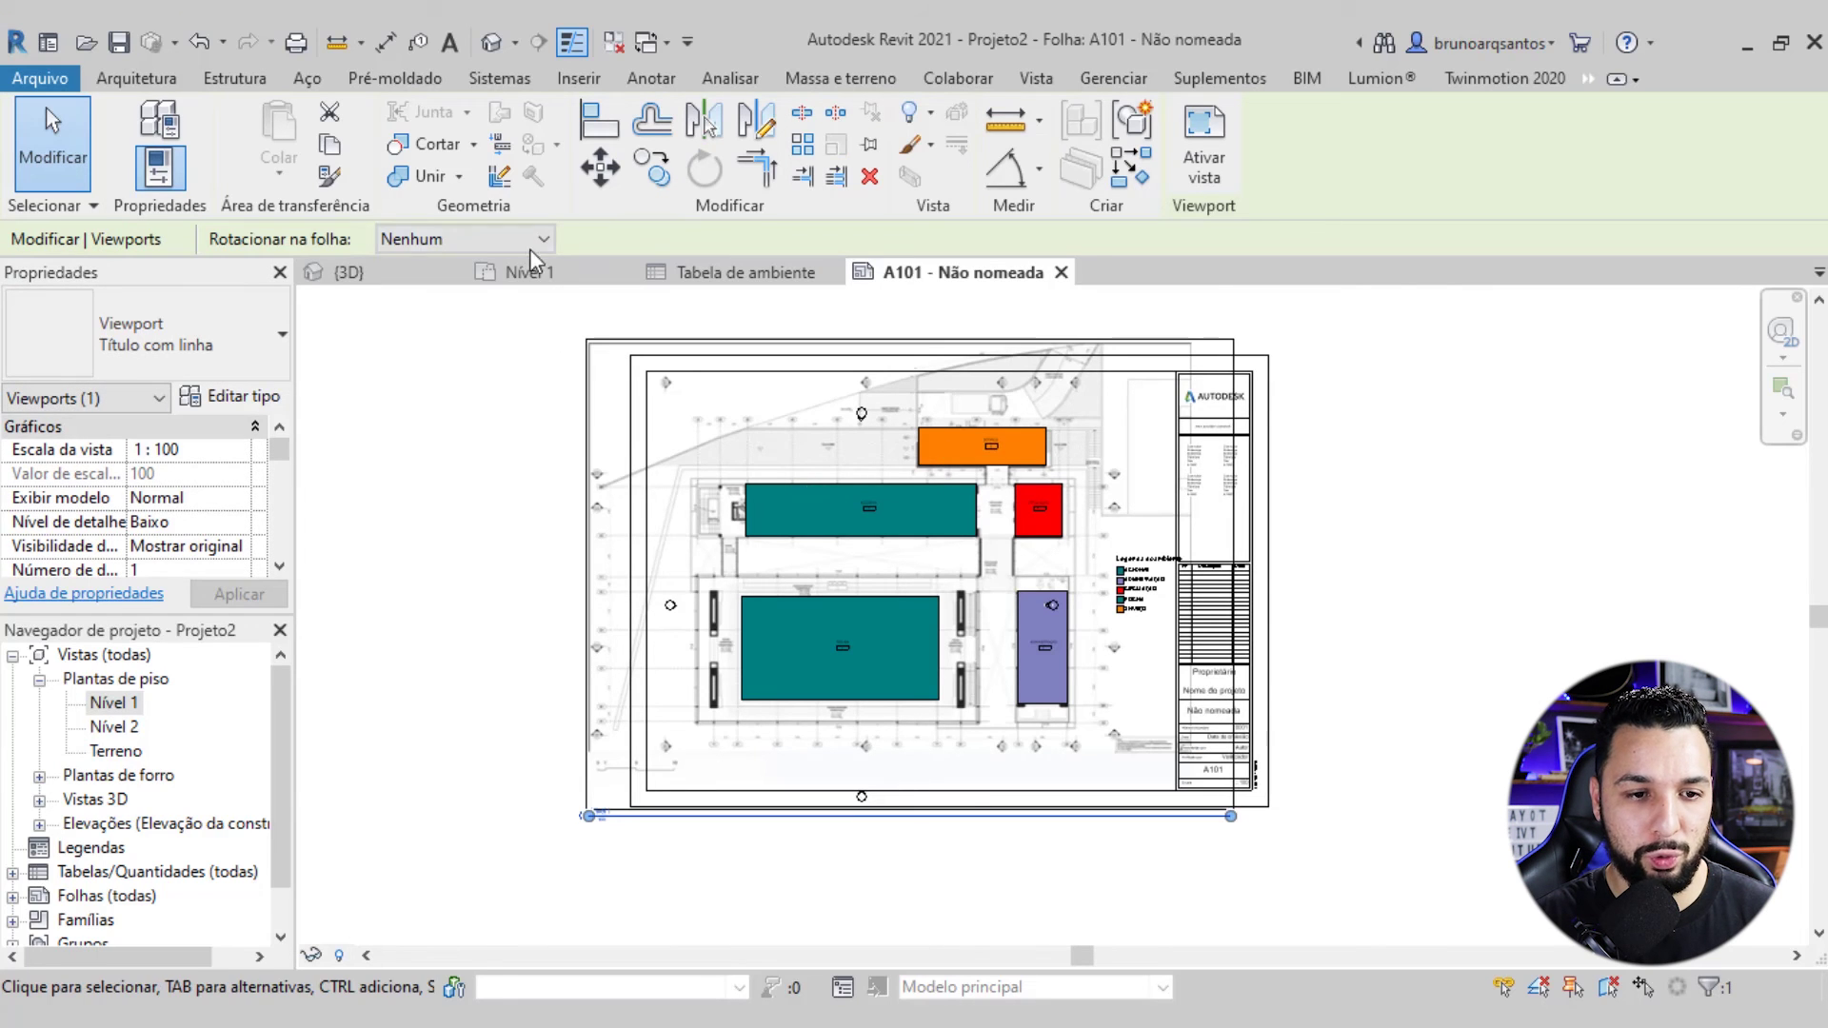
# Set the Nível 1 plan scale to 1:200 and move its viewport to A101's upper area
pyautogui.moveTo(529, 272)
pyautogui.click(562, 276)
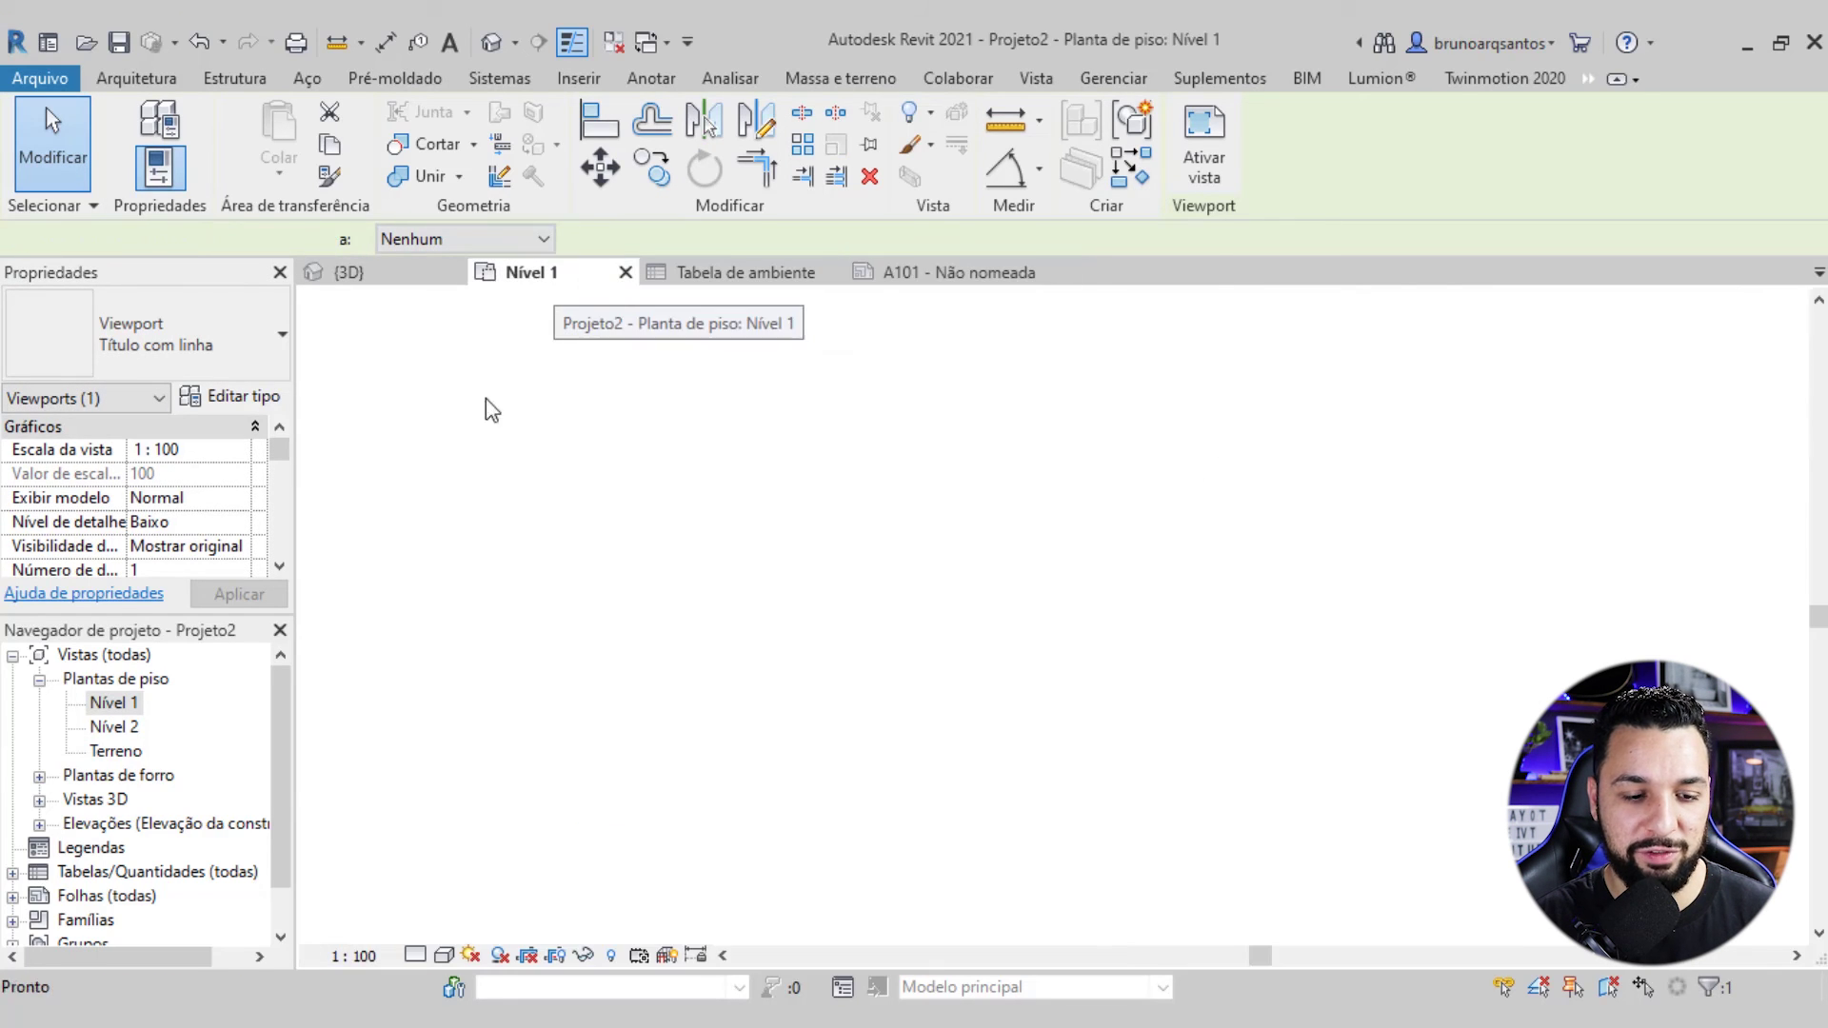
pyautogui.click(352, 955)
pyautogui.click(367, 806)
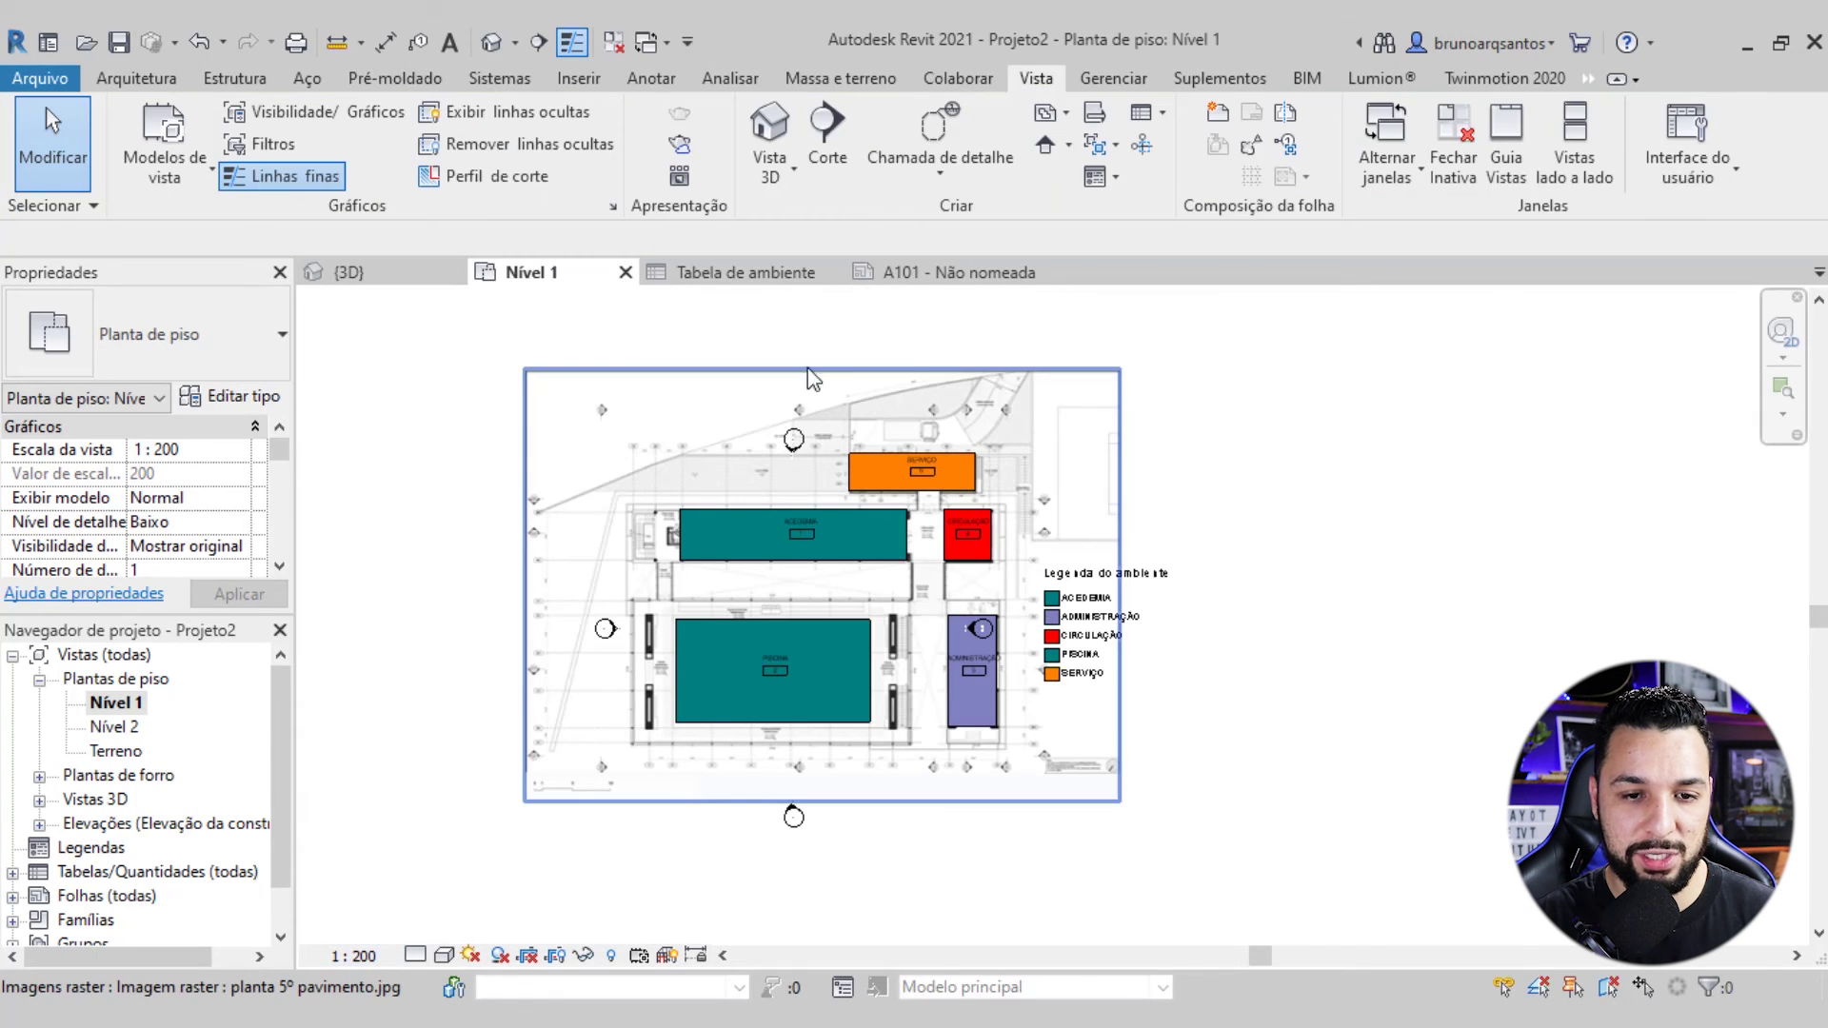
pyautogui.click(957, 272)
pyautogui.moveTo(760, 692); pyautogui.dragTo(824, 489)
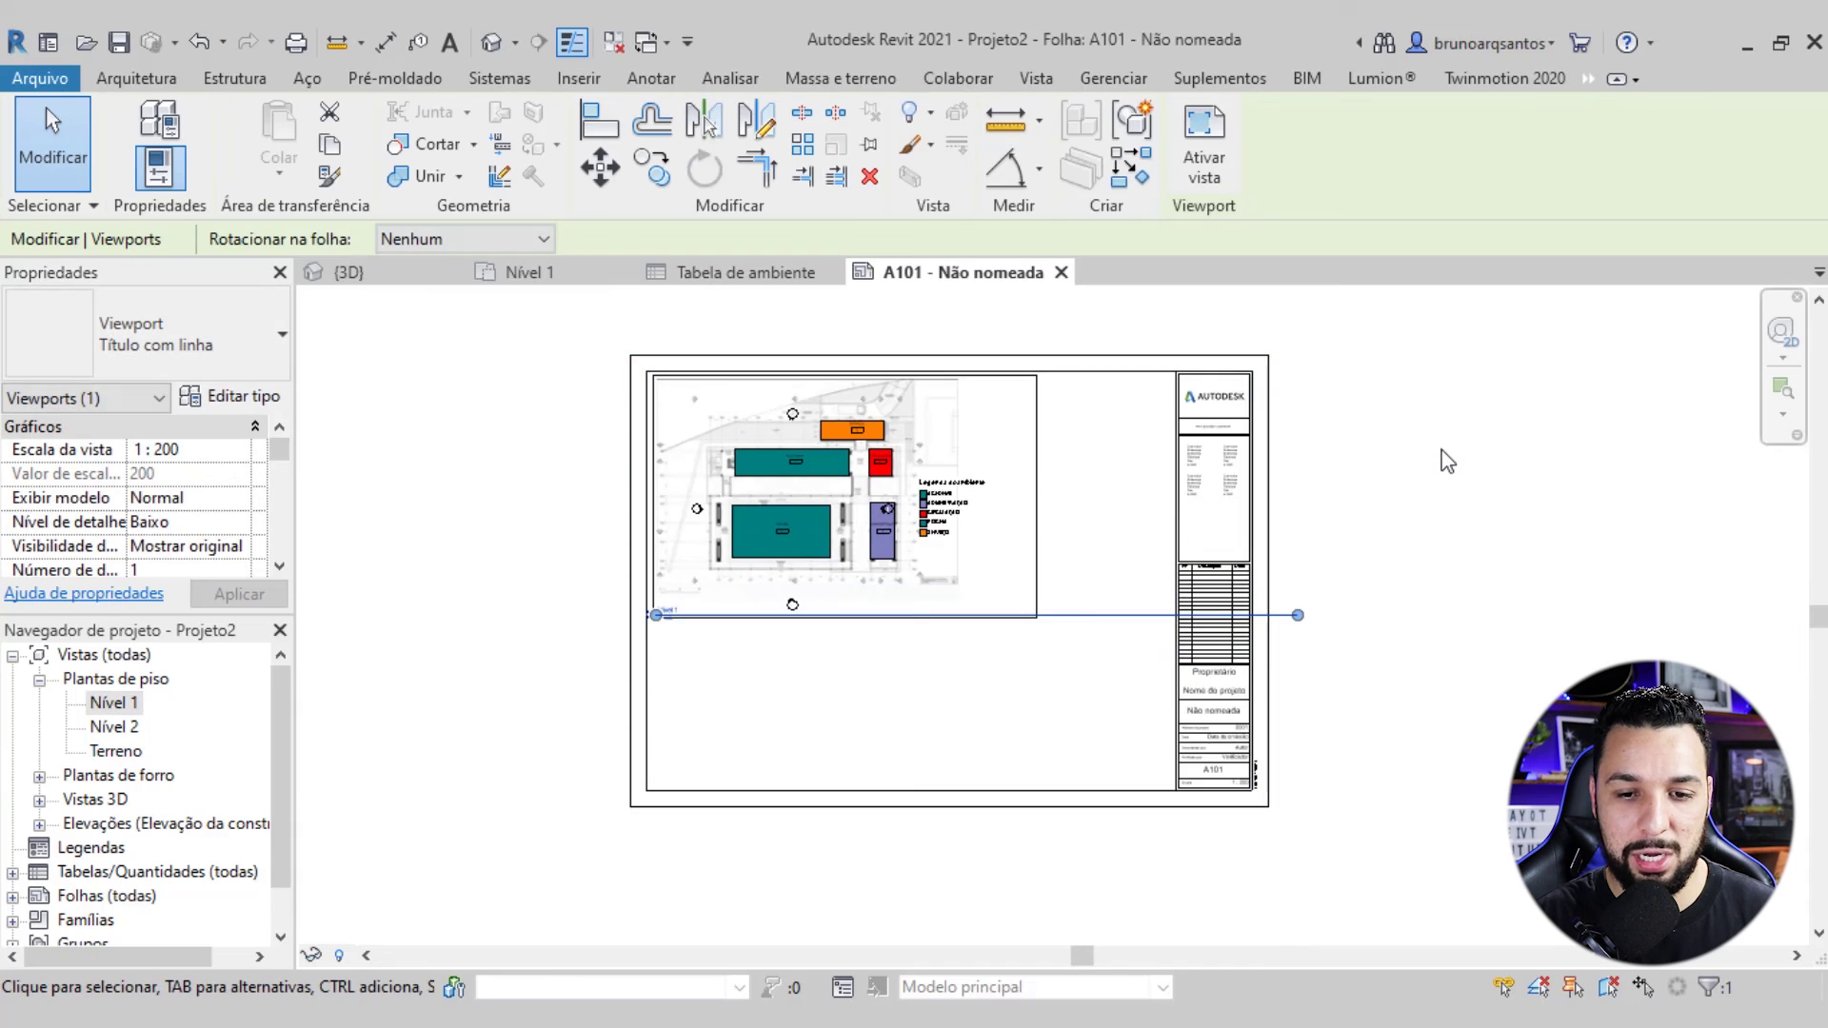
# Shorten the Nível 1 viewport title line to match the plan's width
pyautogui.click(1441, 457)
pyautogui.click(1114, 617)
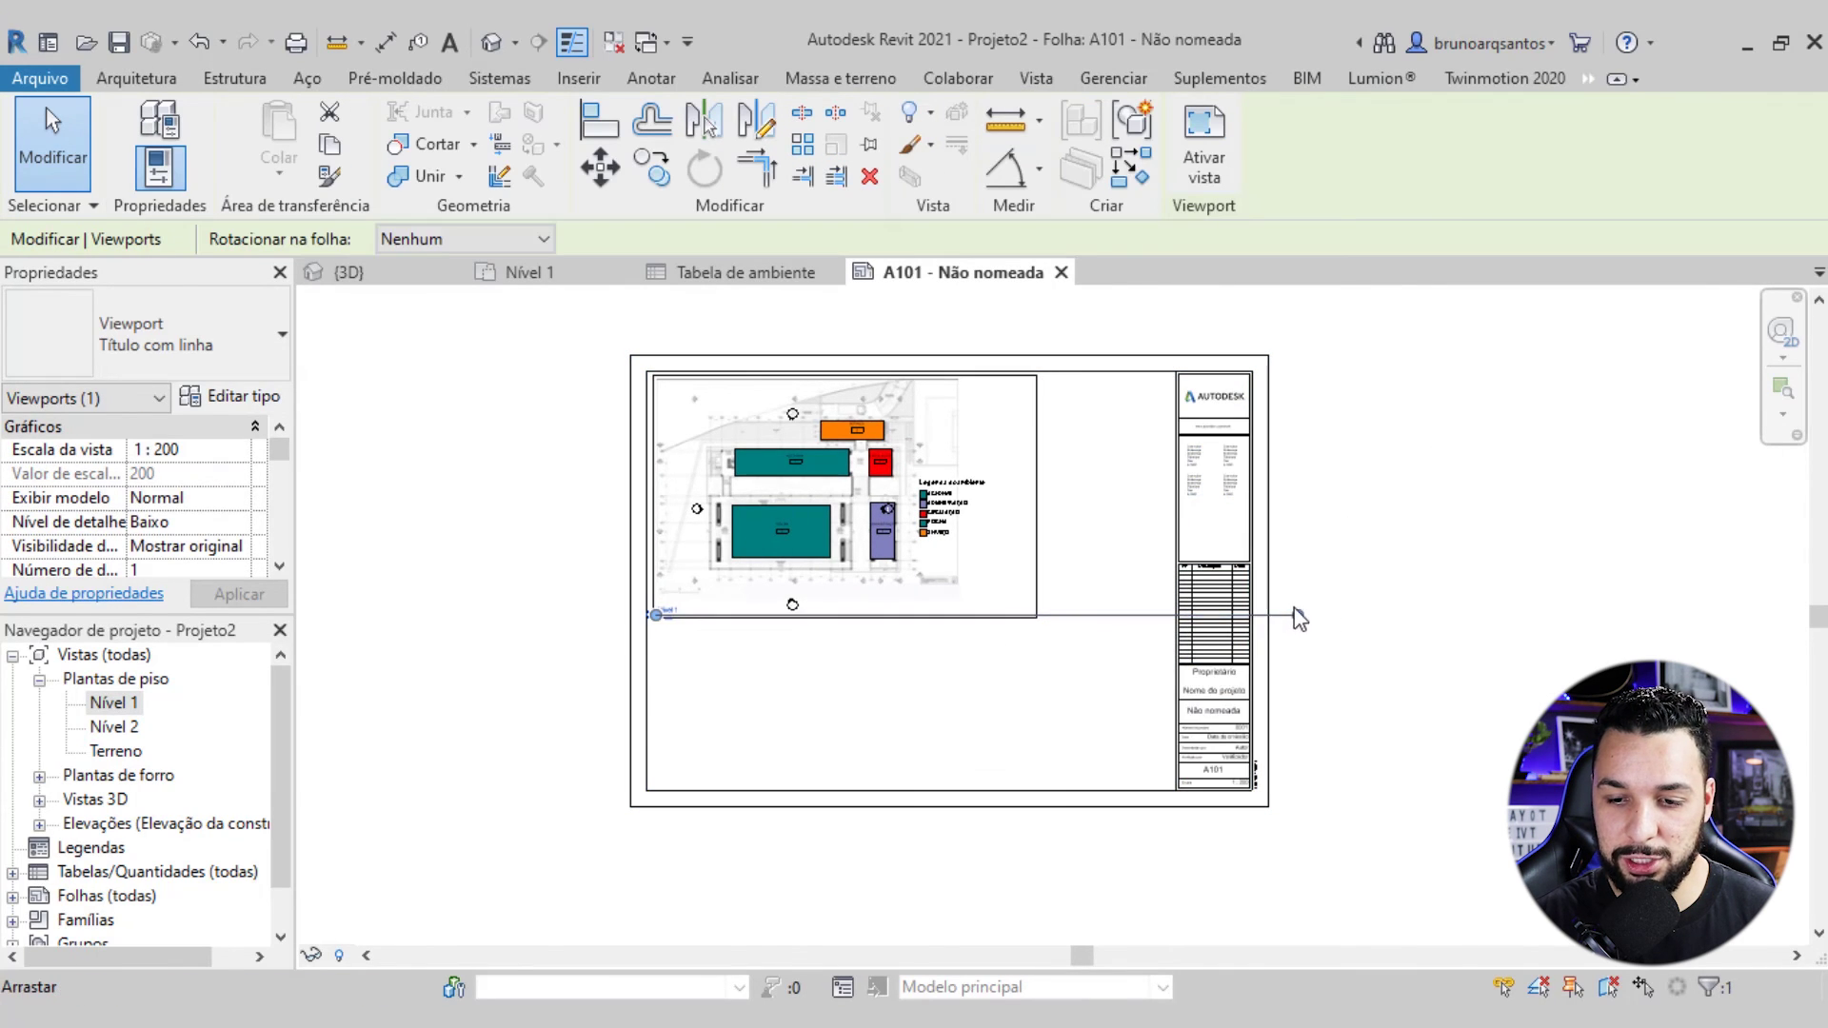
pyautogui.moveTo(1298, 616); pyautogui.dragTo(910, 615)
pyautogui.click(961, 716)
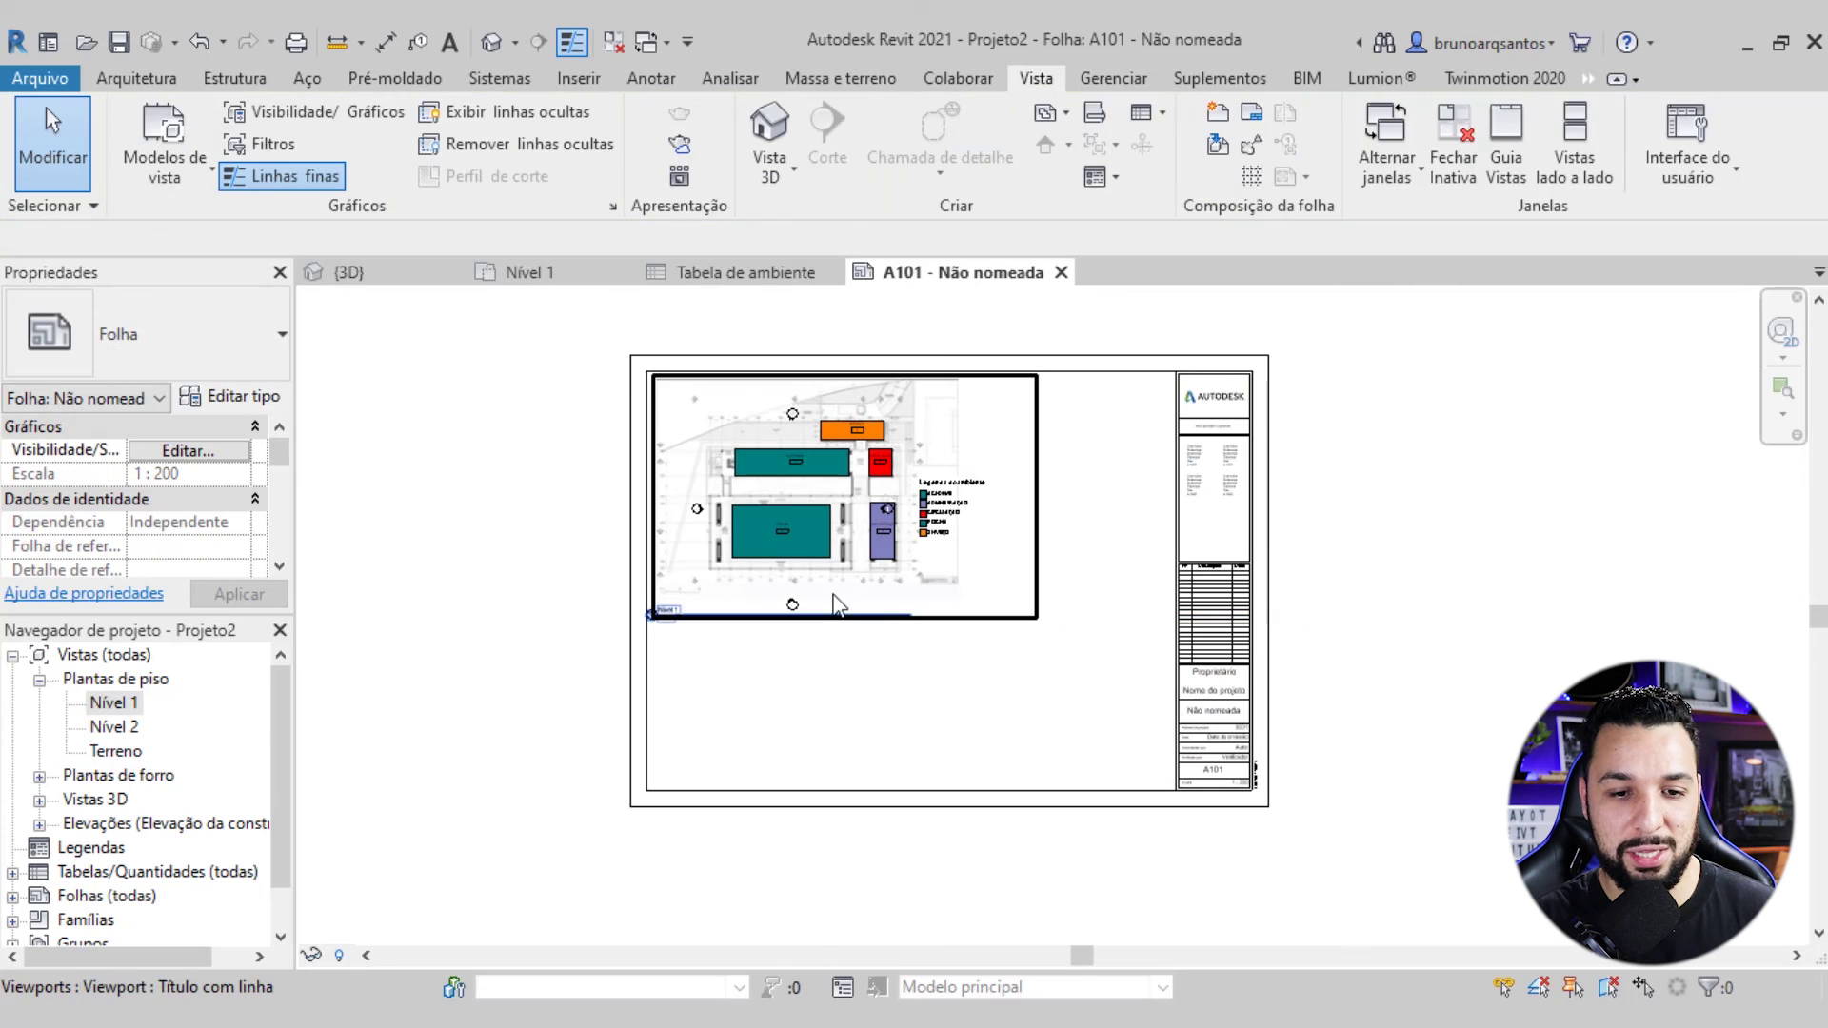
pyautogui.moveTo(961, 716); pyautogui.dragTo(941, 688, button='middle')
# Place the Tabela de ambiente room schedule on sheet A101
pyautogui.scroll(-1, 136, 781)
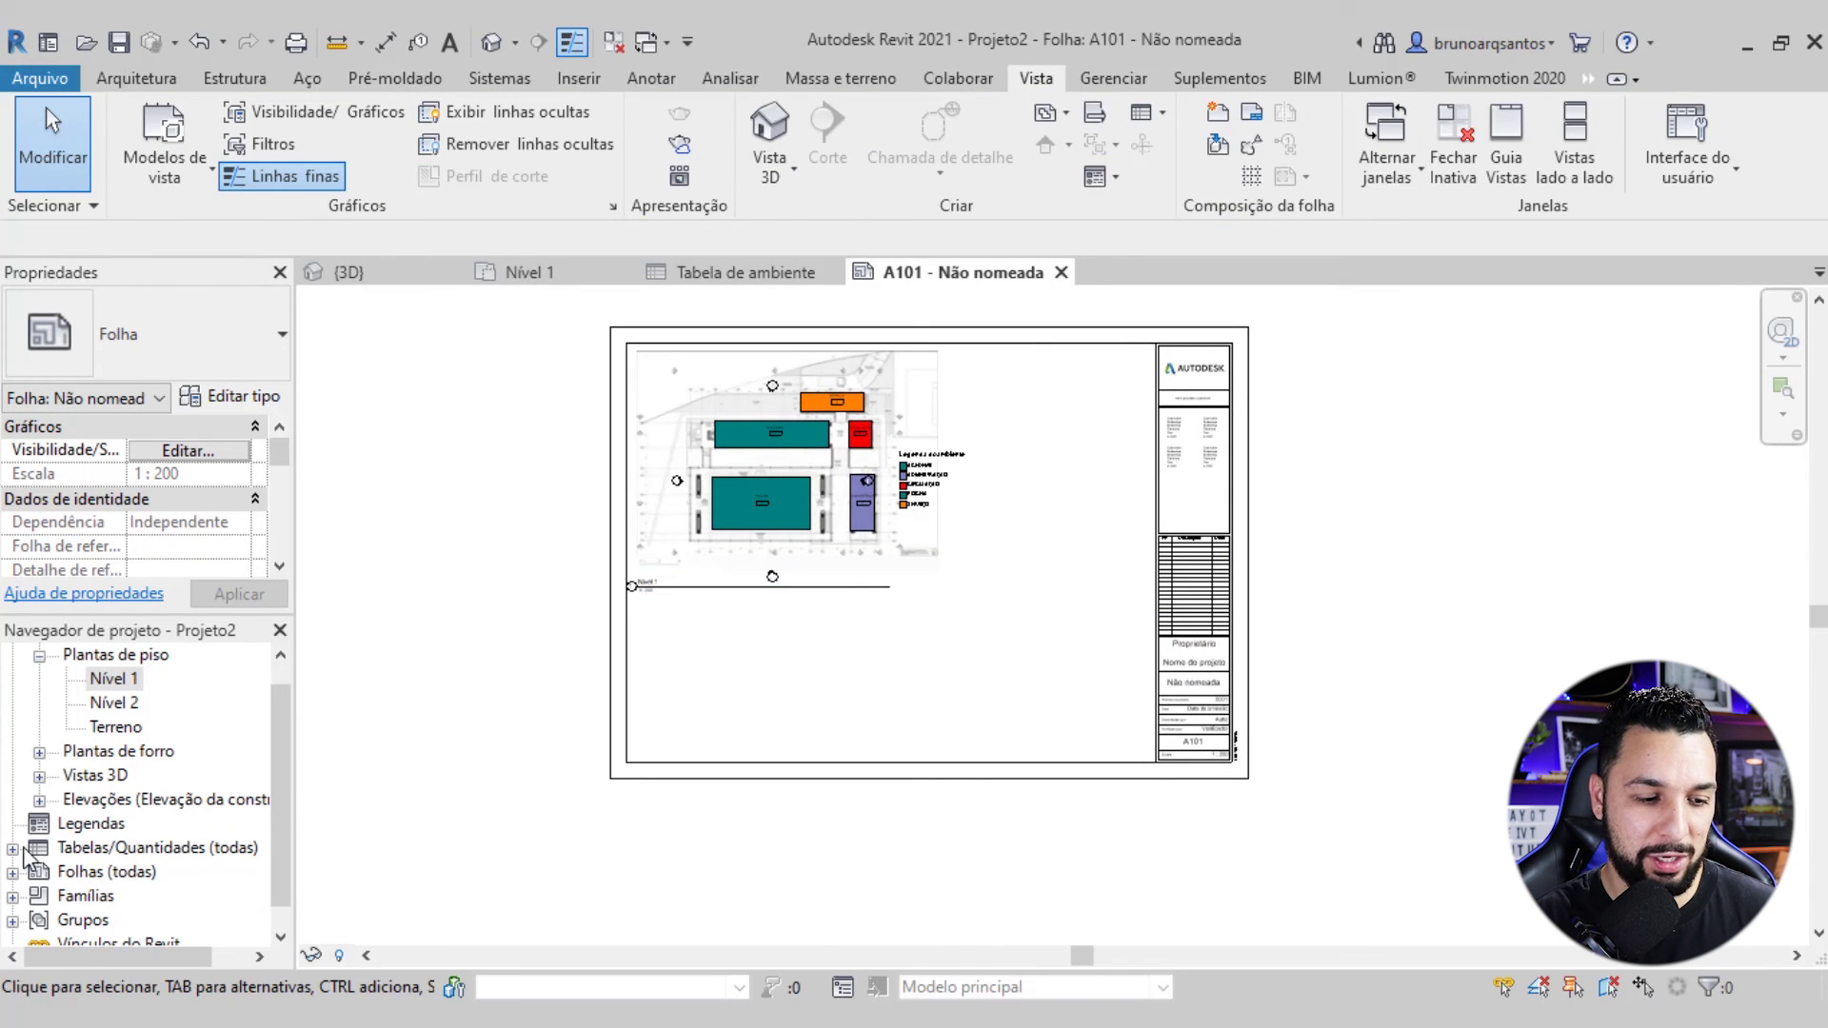
pyautogui.click(12, 848)
pyautogui.scroll(-1, 142, 821)
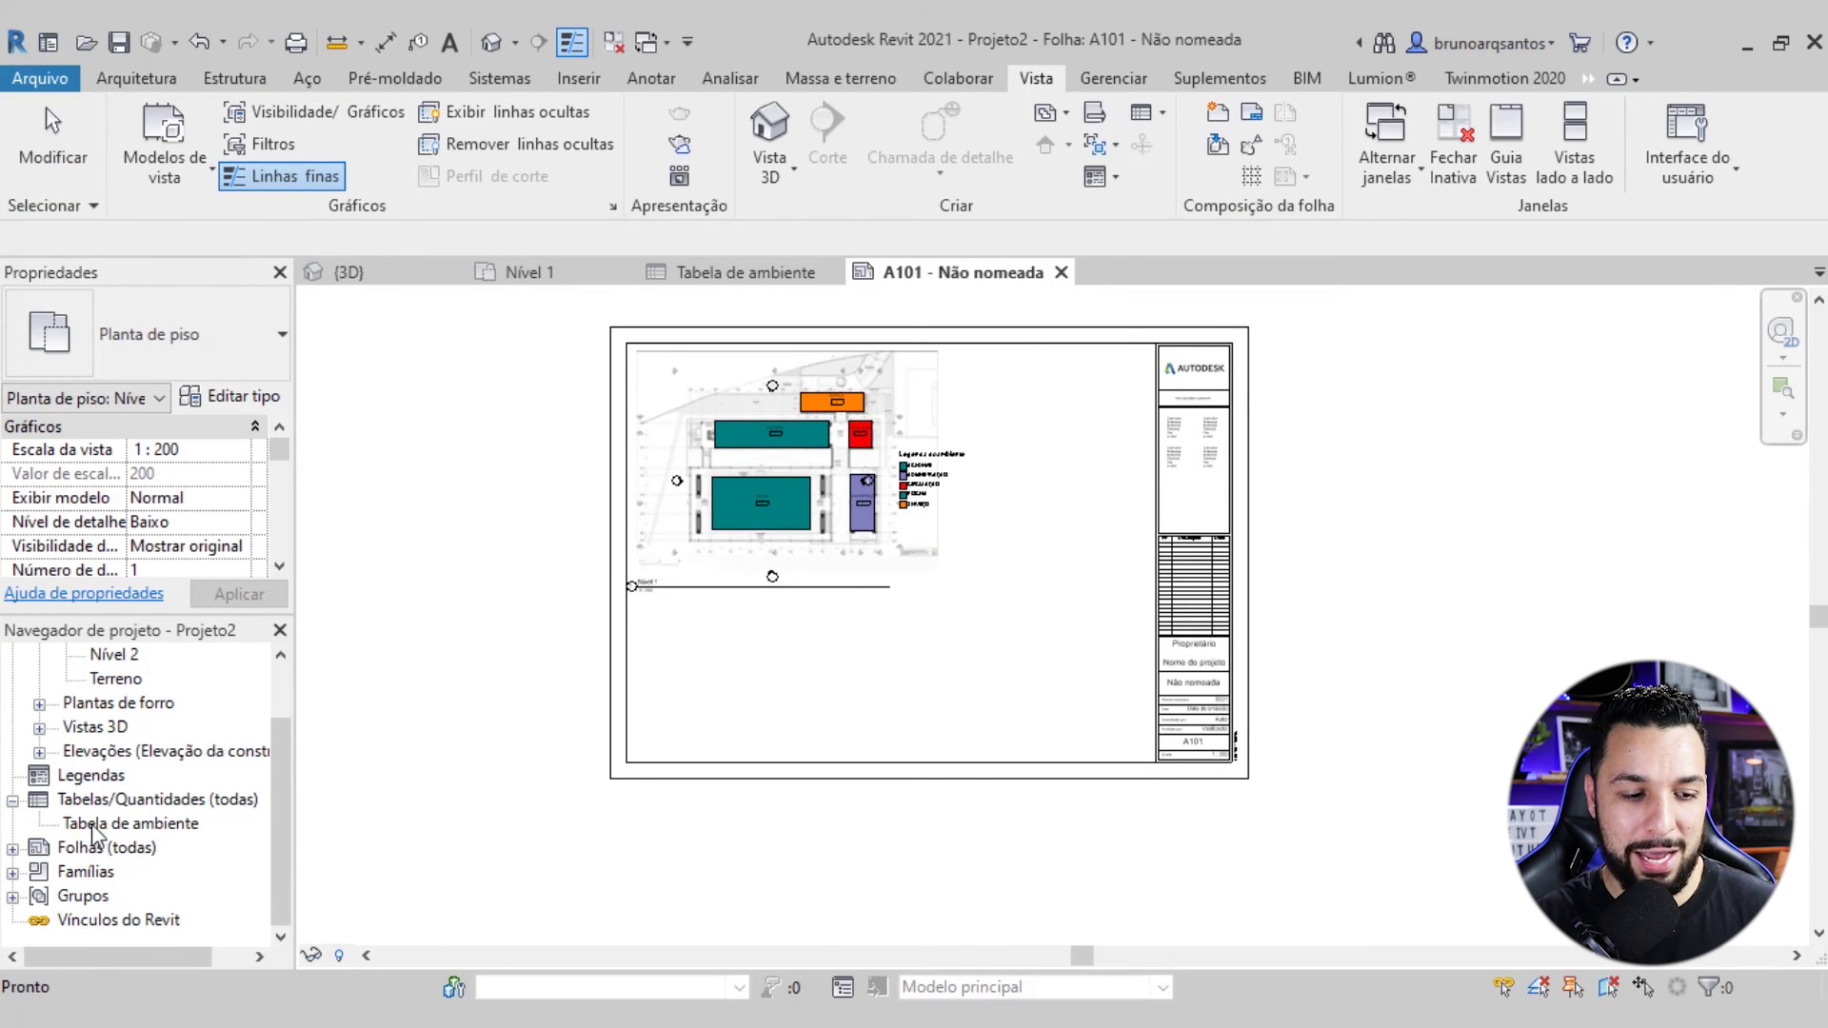
pyautogui.moveTo(141, 820); pyautogui.dragTo(995, 652)
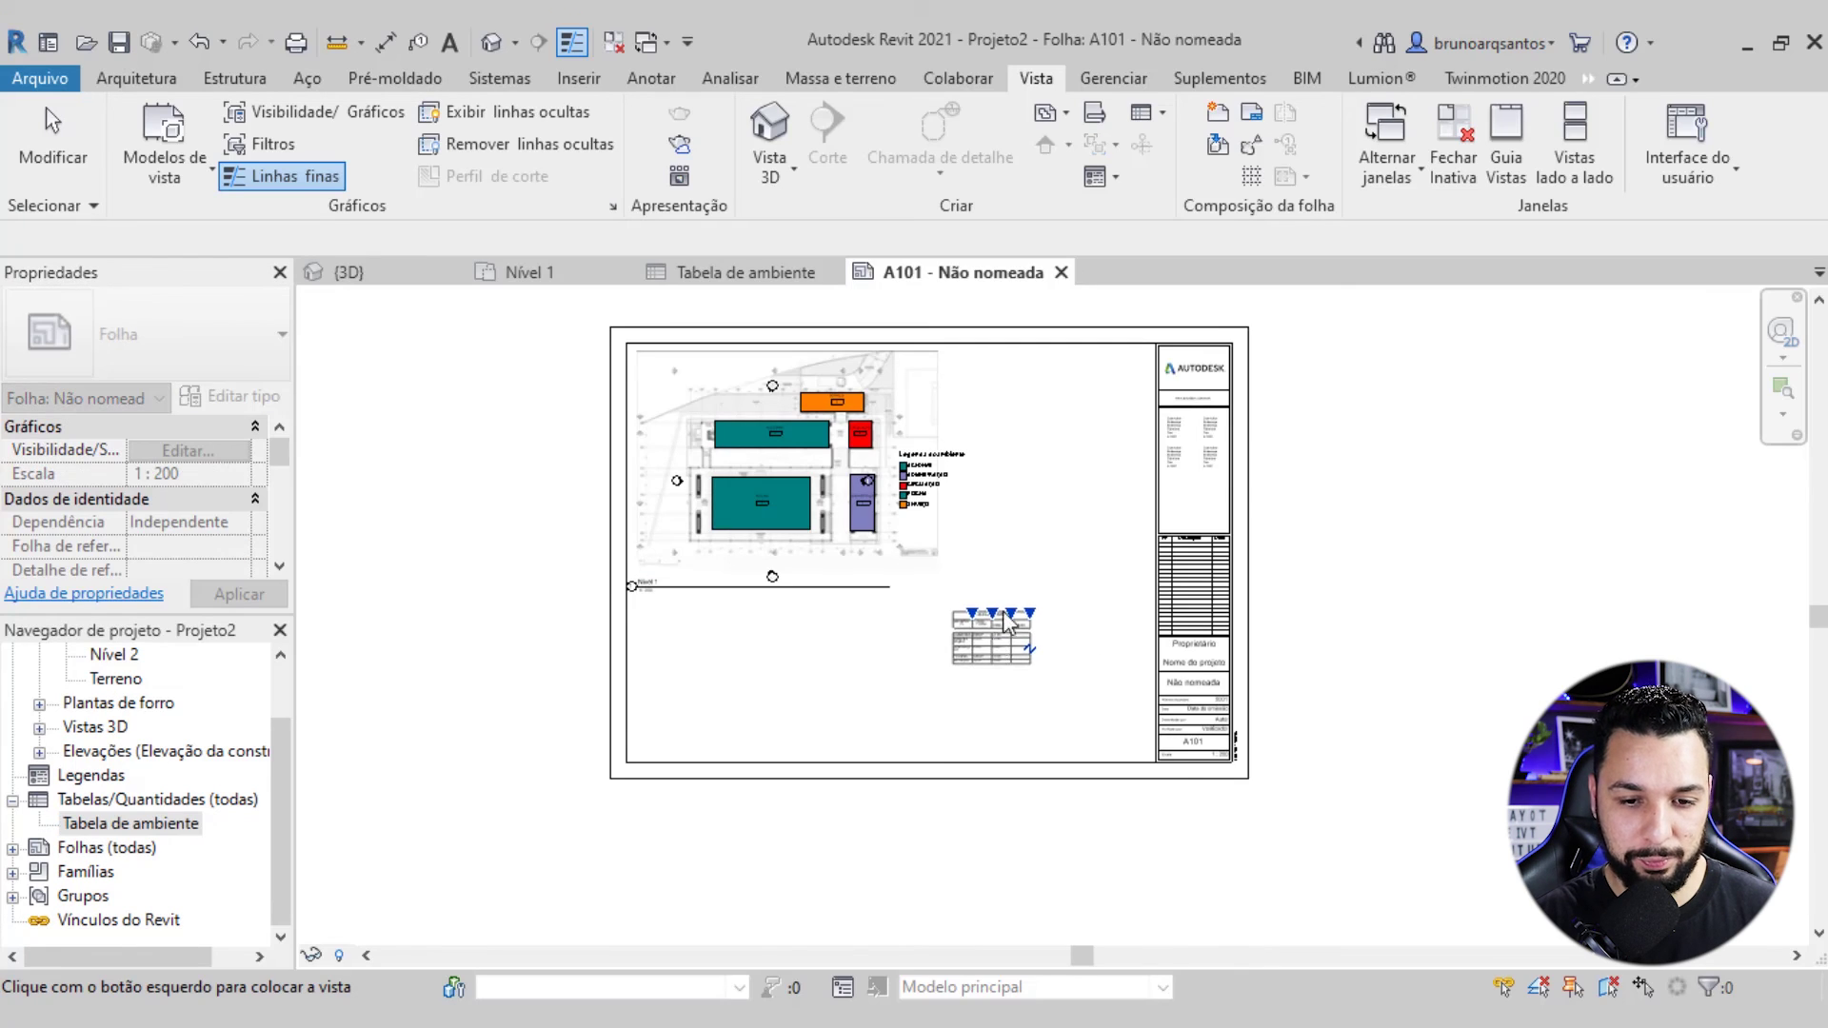
pyautogui.click(1012, 403)
pyautogui.scroll(3, 1011, 404)
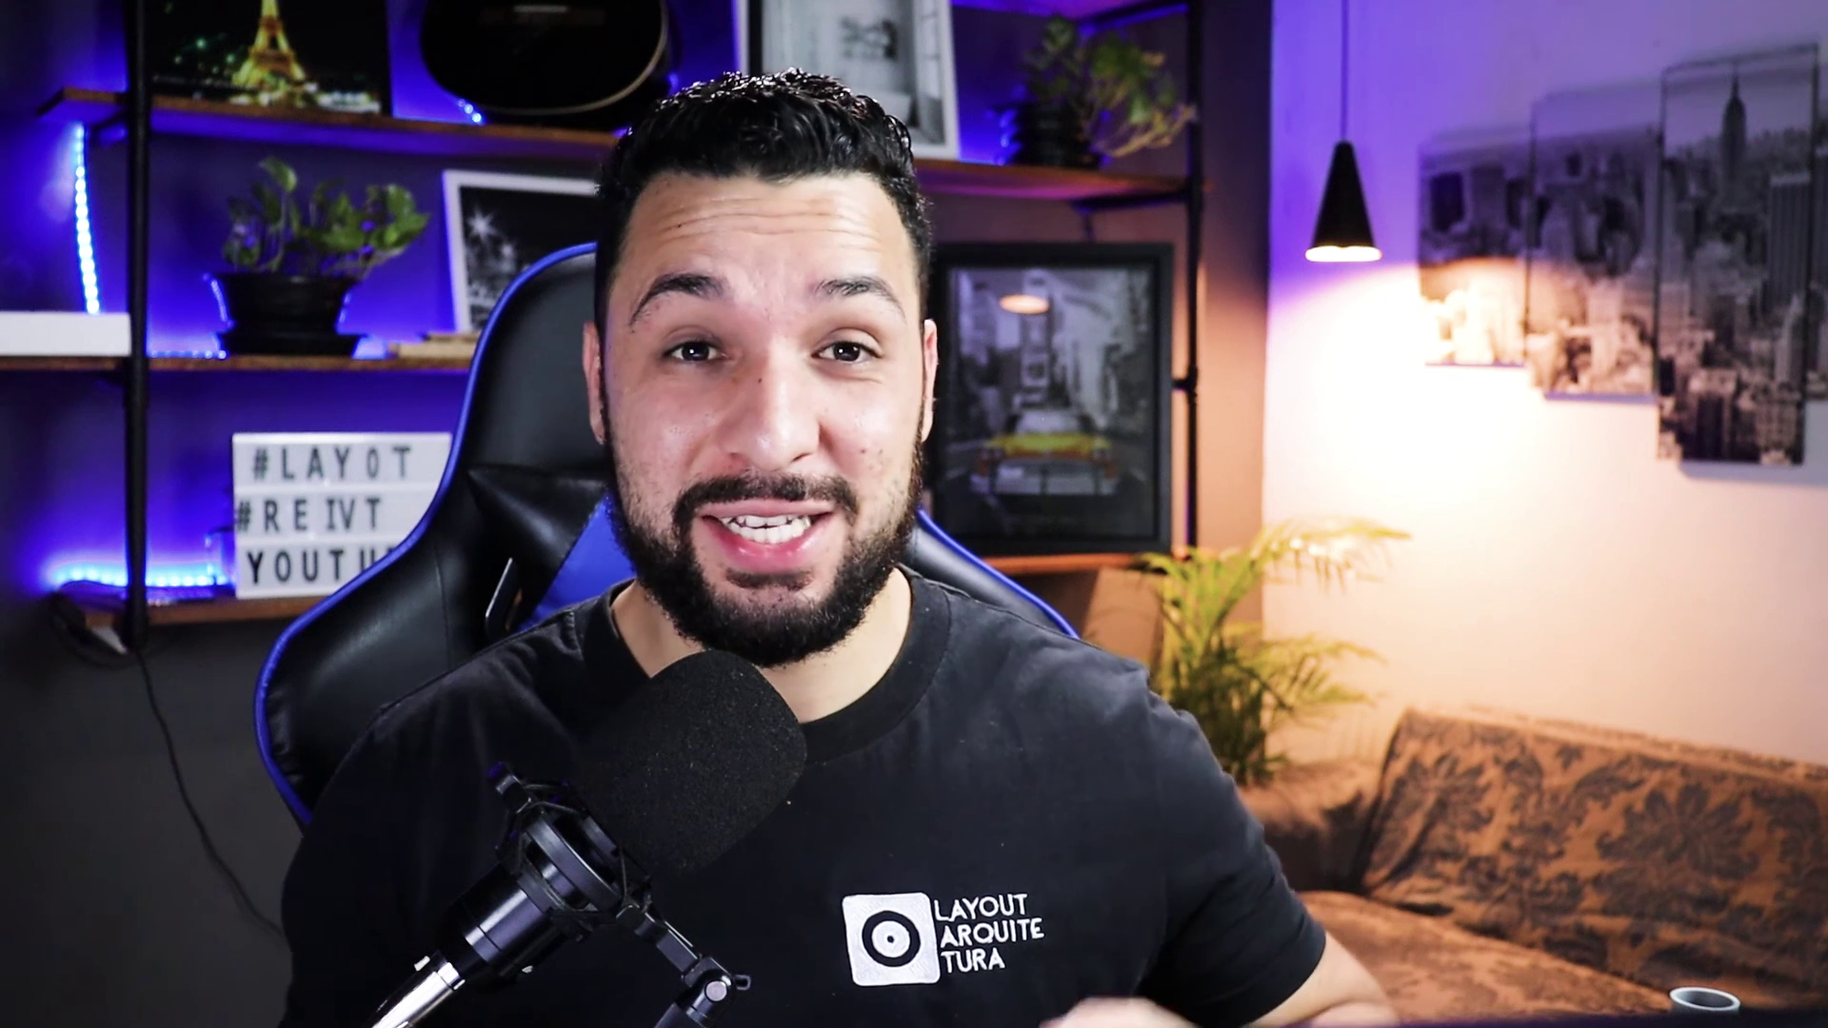